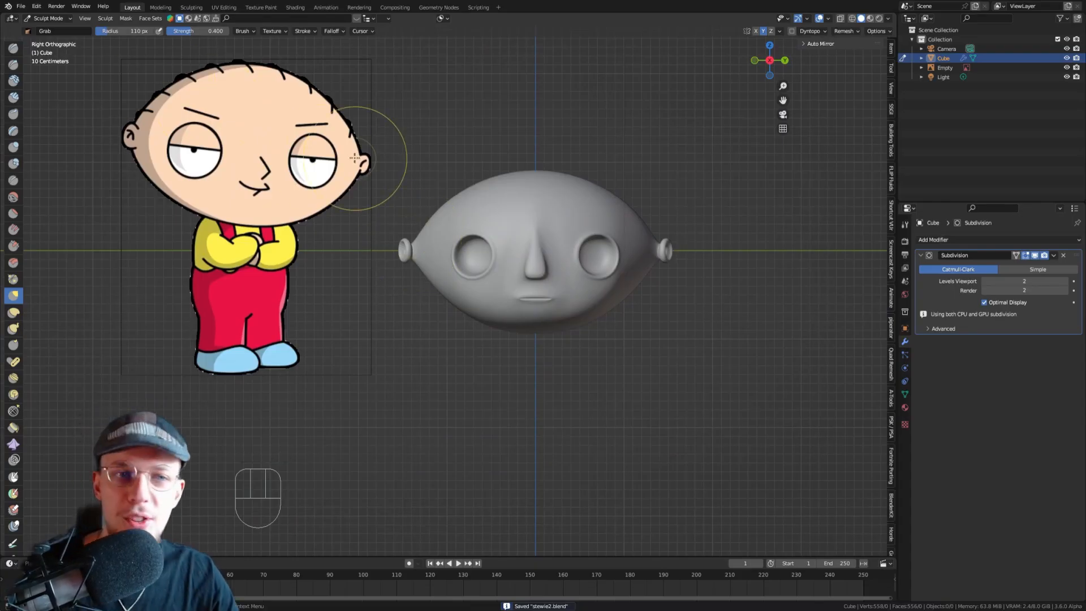
- Leave Sculpt Mode for Object Mode and save the file
{"action": "left_click", "coordinate": [49, 18]}
{"action": "left_click", "coordinate": [52, 30]}
{"action": "key", "text": "ctrl+s"}
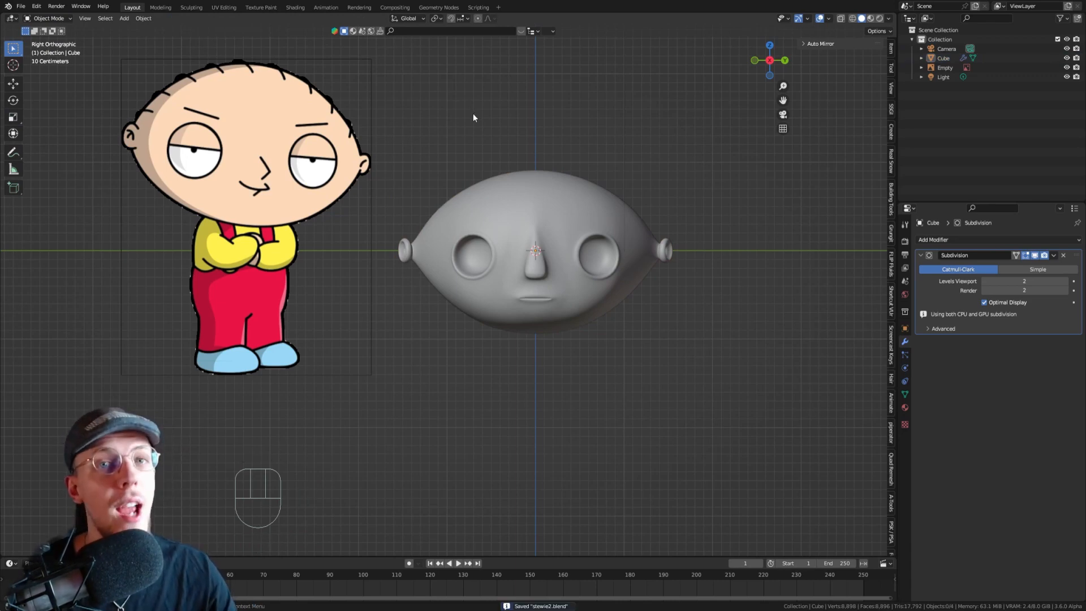
- Open the head mesh in Edit Mode and select two adjacent faces on its underside, toward the back of the head
{"action": "middle_click_drag", "start_coordinate": [473, 113], "coordinate": [471, 252]}
{"action": "left_click", "coordinate": [603, 284], "text": "shift"}
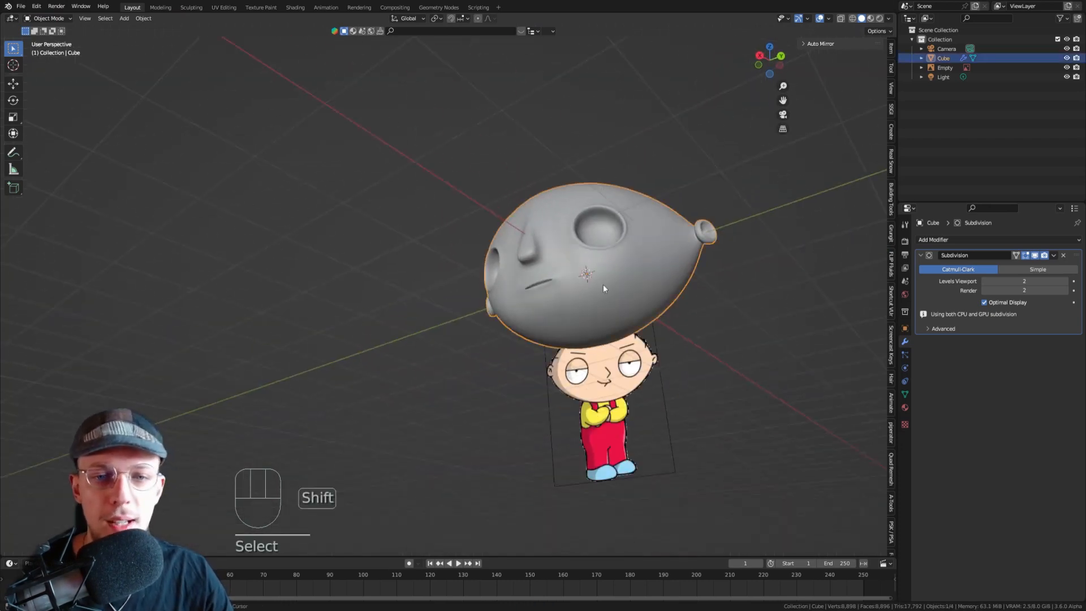
{"action": "middle_click_drag", "start_coordinate": [603, 284], "coordinate": [378, 244]}
{"action": "key", "text": "Tab"}
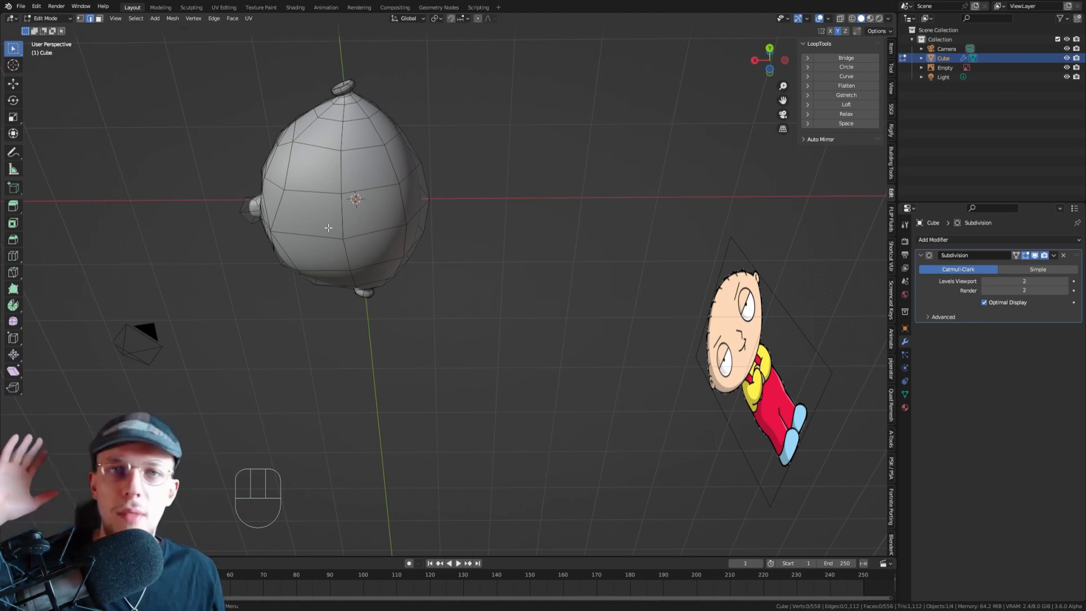
{"action": "middle_click_drag", "start_coordinate": [371, 199], "coordinate": [374, 213]}
{"action": "key", "text": "3"}
{"action": "left_click", "coordinate": [374, 213]}
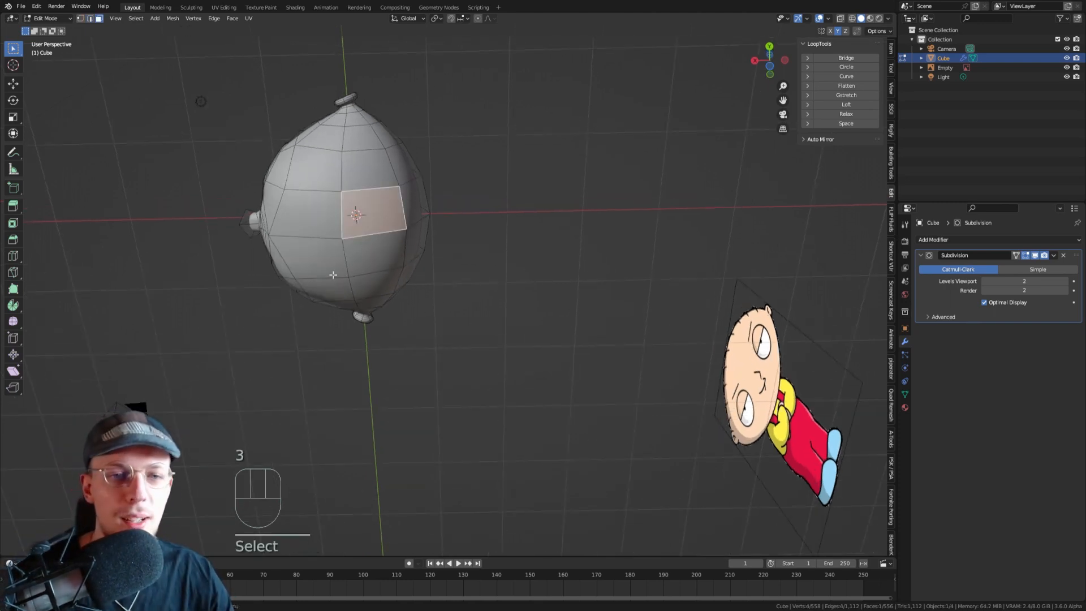
{"action": "left_click", "coordinate": [393, 235], "text": "shift"}
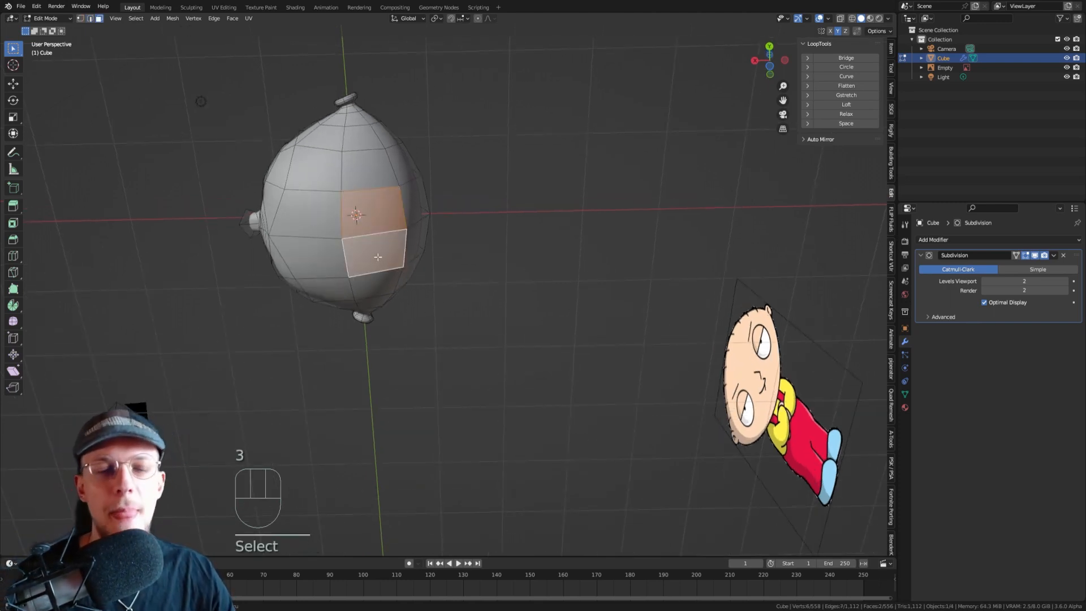
- Extrude the two underside faces outward about 0.07 m and scale them down slightly to start the neck
{"action": "key", "text": "KP_1"}
{"action": "middle_click_drag", "start_coordinate": [380, 121], "coordinate": [220, 80], "text": "shift"}
{"action": "scroll", "coordinate": [358, 146], "scroll_direction": "up", "scroll_amount": 2}
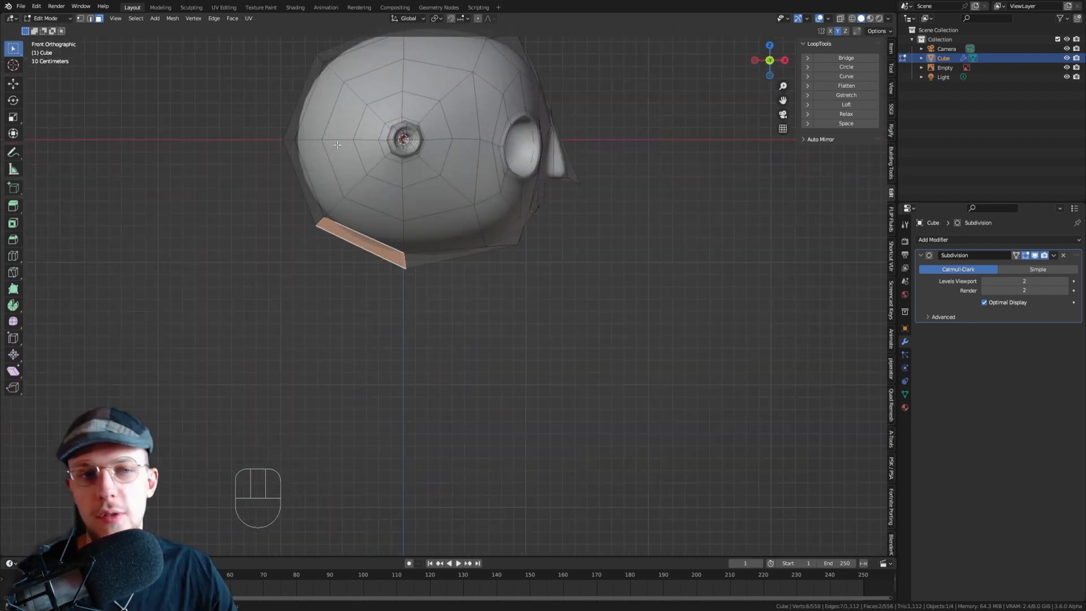
{"action": "middle_click_drag", "start_coordinate": [337, 145], "coordinate": [372, 80], "text": "shift"}
{"action": "key", "text": "e"}
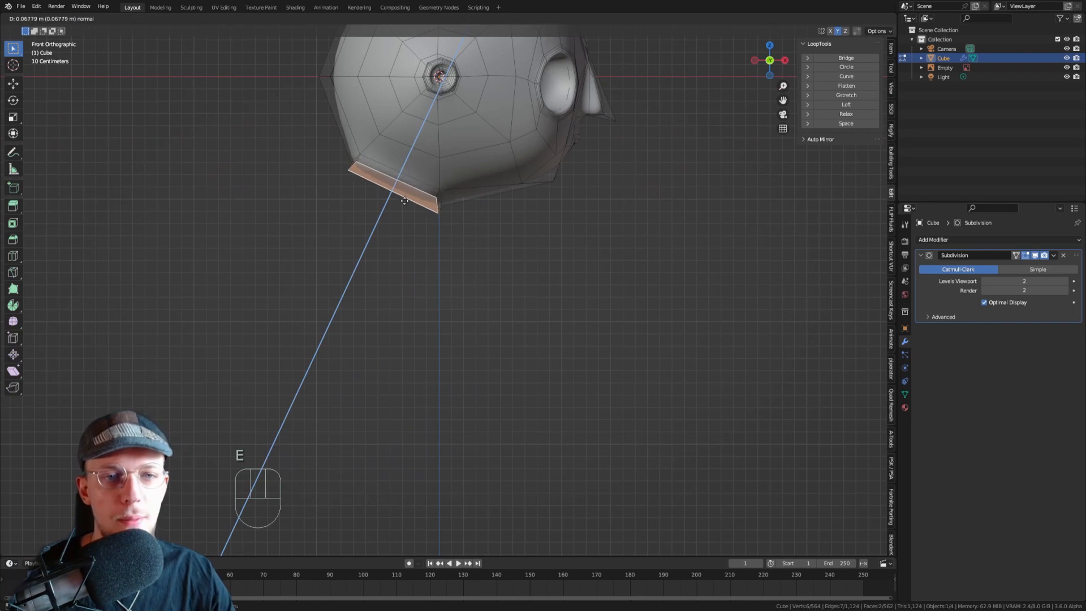
{"action": "left_click", "coordinate": [406, 201]}
{"action": "key", "text": "s"}
{"action": "left_click", "coordinate": [547, 230]}
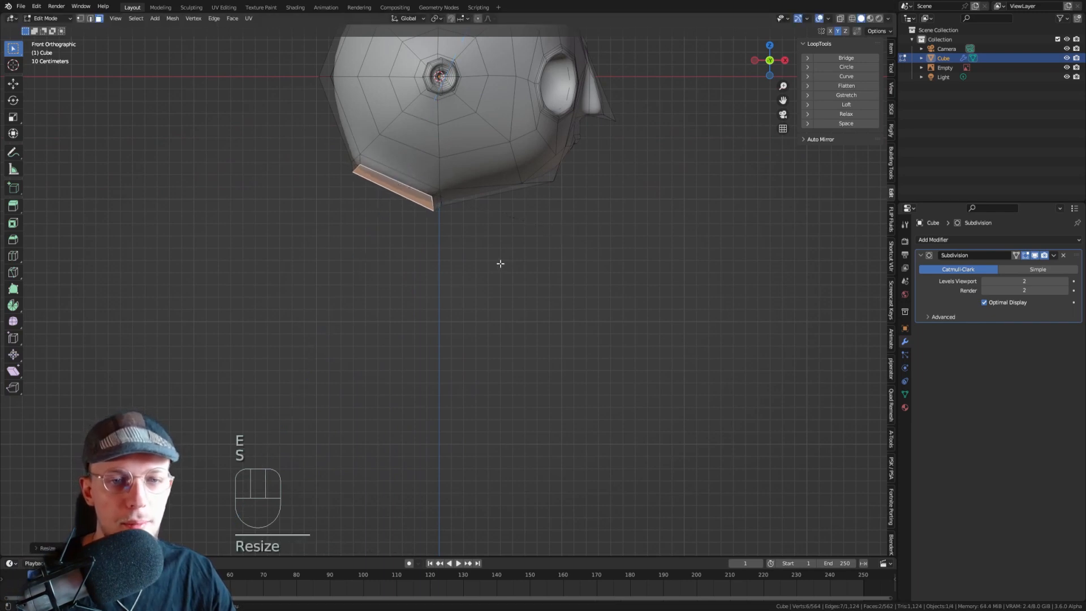
- Rotate the extruded neck faces closer to horizontal and move them about 0.05 m down
{"action": "key", "text": "r"}
{"action": "left_click", "coordinate": [513, 235]}
{"action": "key", "text": "g"}
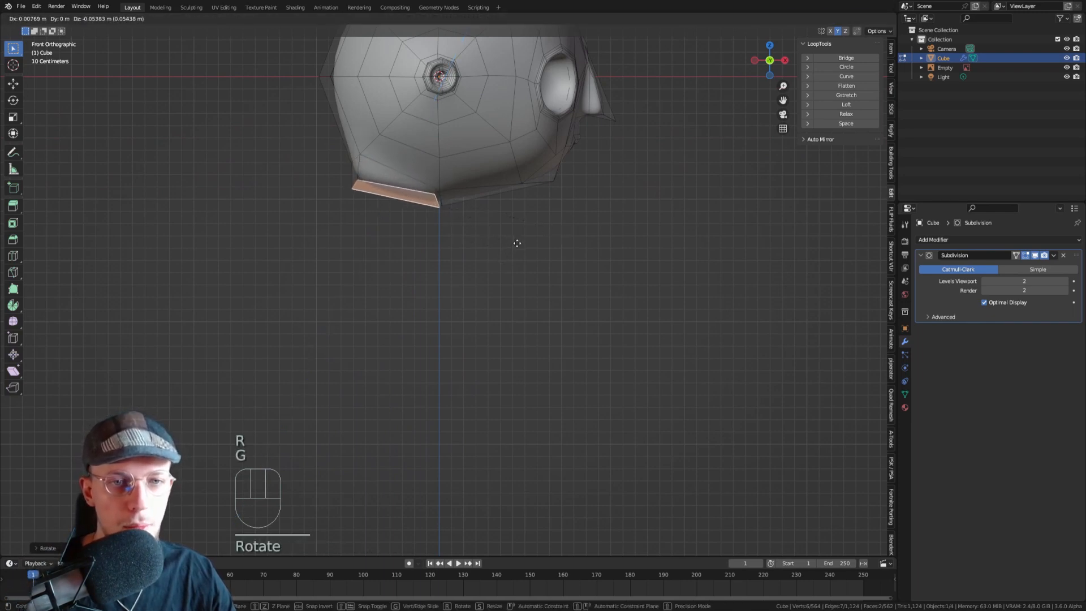
{"action": "left_click", "coordinate": [513, 242]}
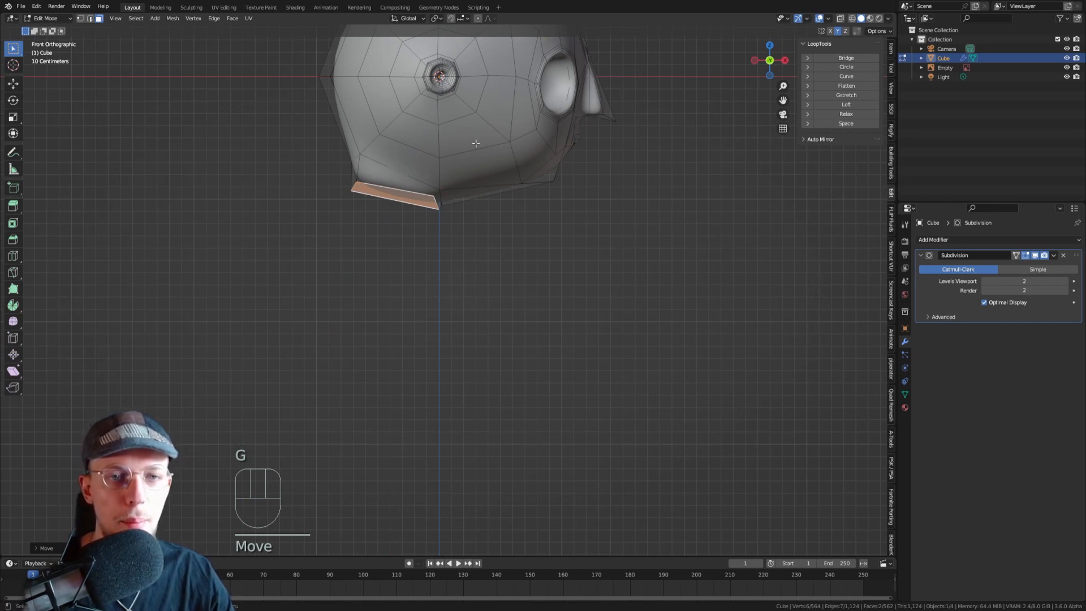
- Extrude the neck faces again to lengthen the neck downward
{"action": "middle_click_drag", "start_coordinate": [453, 157], "coordinate": [486, 152]}
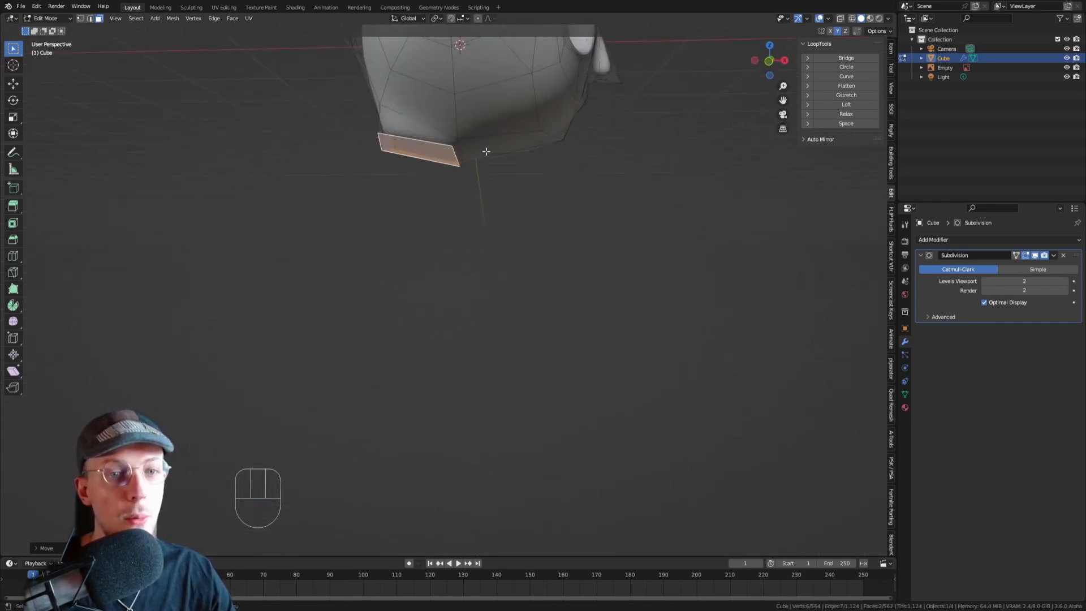
{"action": "key", "text": "e"}
{"action": "key", "text": "z"}
{"action": "key", "text": "z"}
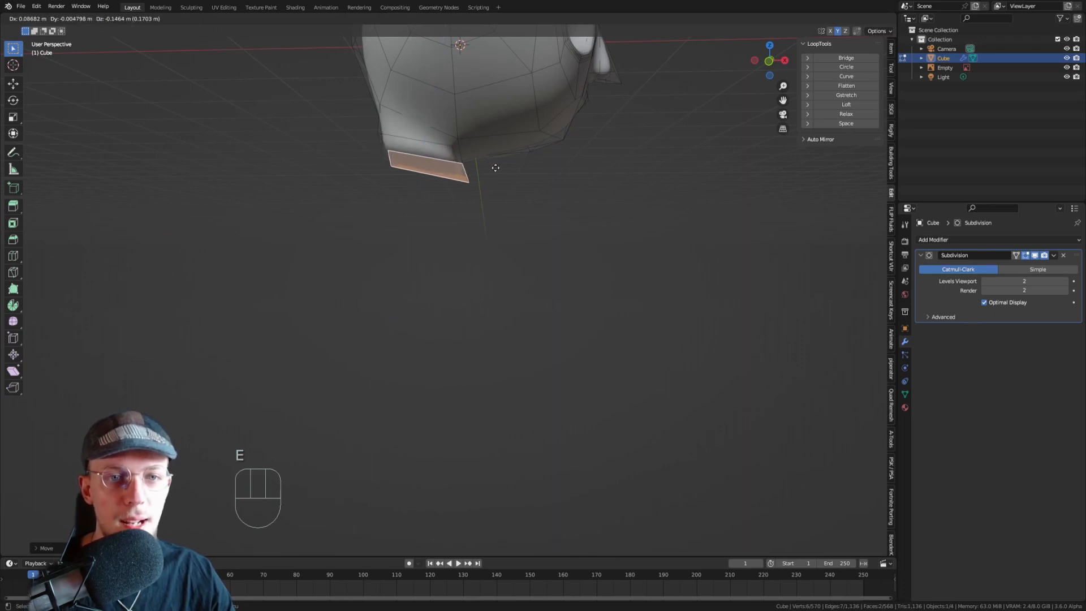
{"action": "left_click", "coordinate": [498, 169]}
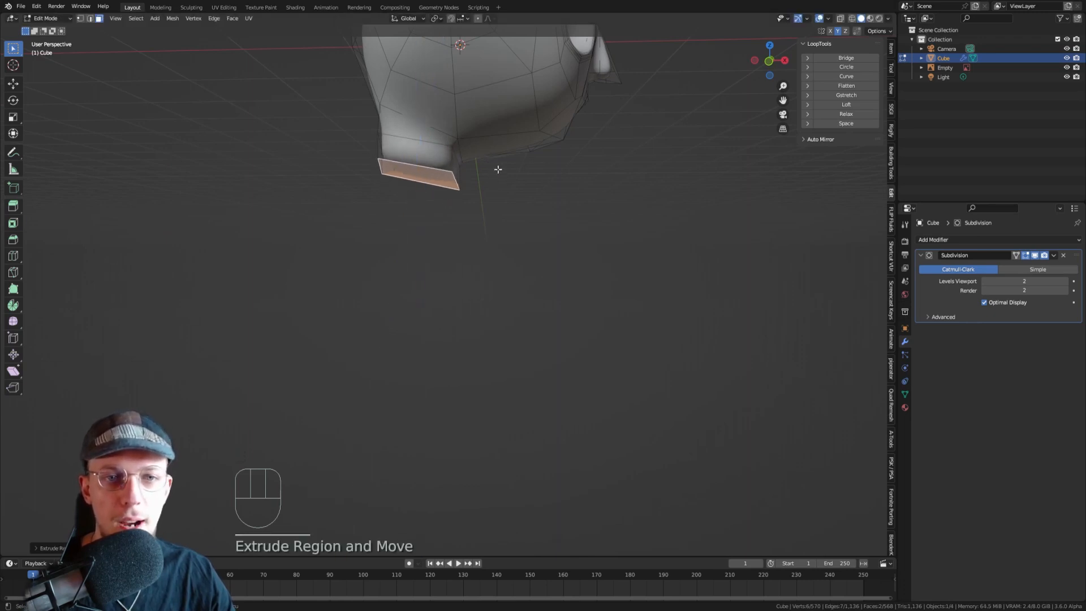
- Flatten the bottom neck faces by scaling them to 0 along Z
{"action": "key", "text": "s"}
{"action": "key", "text": "z"}
{"action": "key", "text": "0"}
{"action": "key", "text": "Return"}
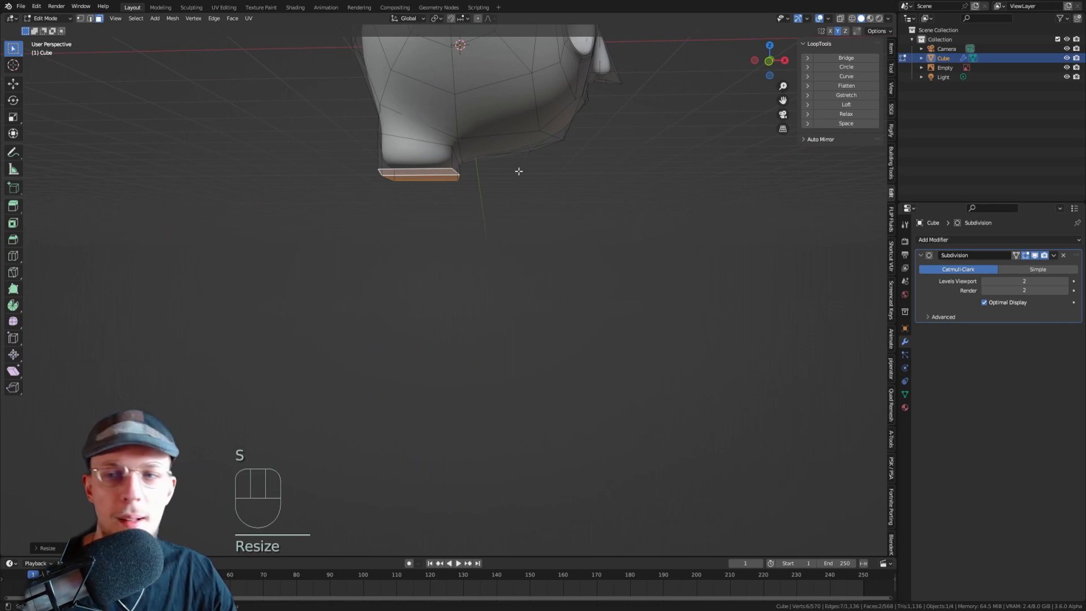
- Round the bottom of the neck with LoopTools Circle and scale it down slightly
{"action": "left_click", "coordinate": [842, 67]}
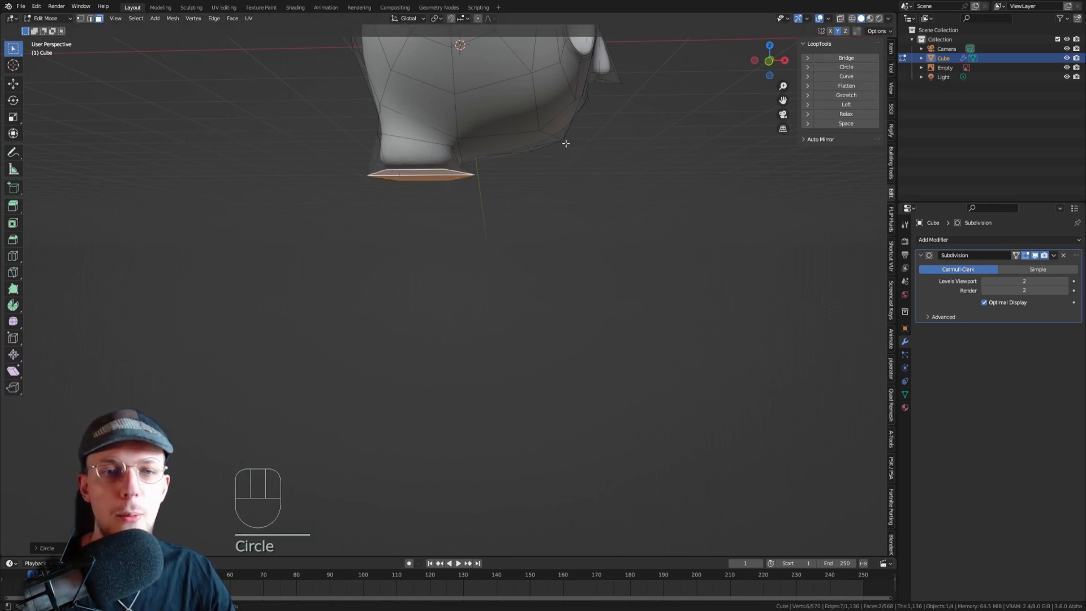
{"action": "middle_click_drag", "start_coordinate": [566, 143], "coordinate": [586, 149]}
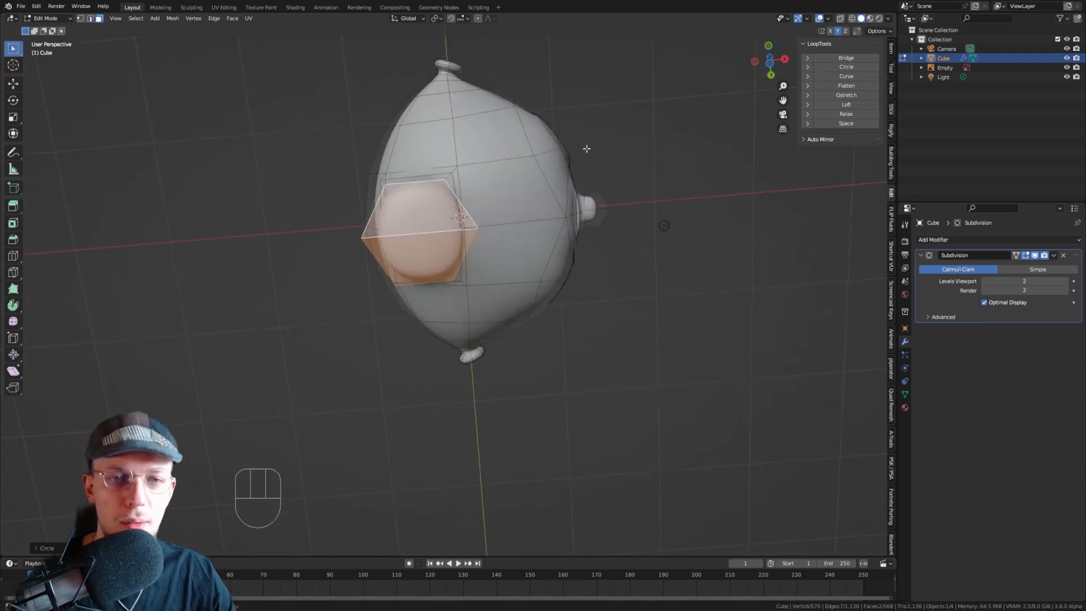
{"action": "key", "text": "s"}
{"action": "left_click", "coordinate": [565, 146]}
- Move the bottom of the neck about 0.08 m toward the face along X
{"action": "key", "text": "KP_1"}
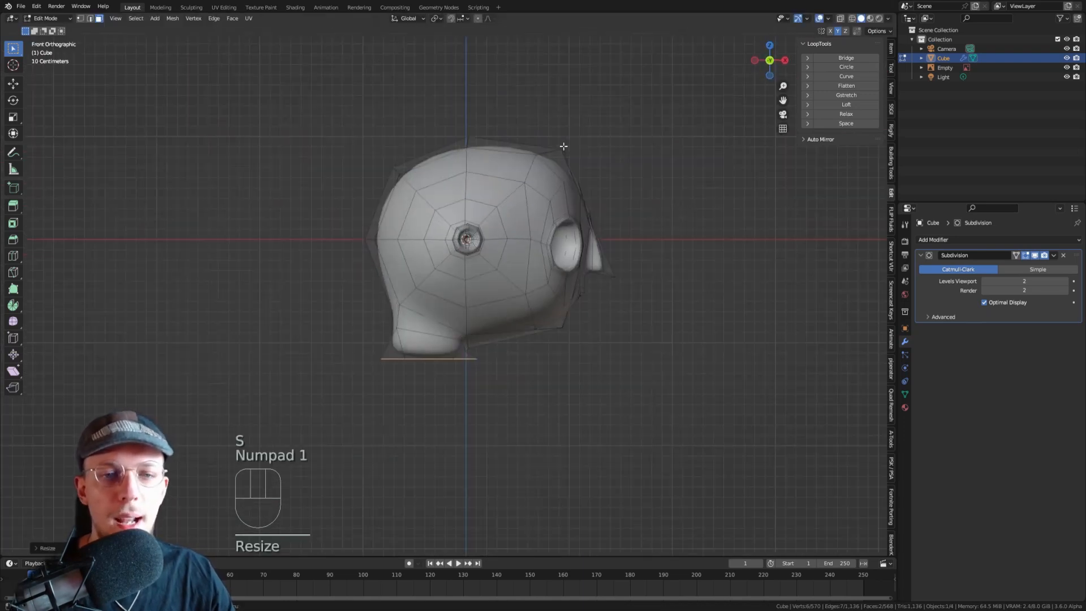
{"action": "scroll", "coordinate": [500, 181], "scroll_direction": "down", "scroll_amount": 4, "text": "shift"}
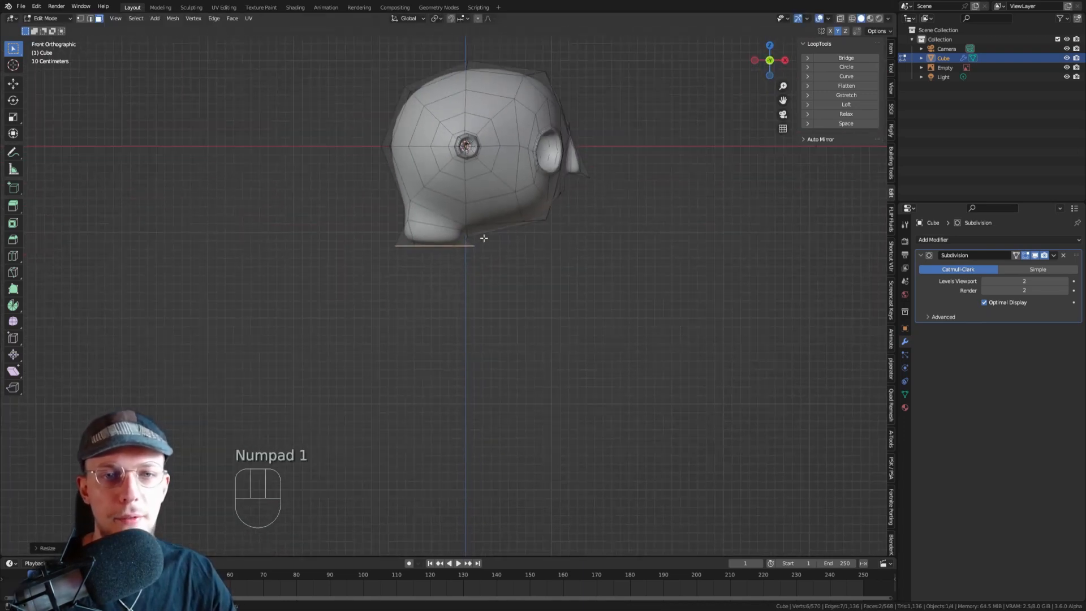
{"action": "scroll", "coordinate": [484, 238], "scroll_direction": "up", "scroll_amount": 3}
{"action": "key", "text": "g"}
{"action": "key", "text": "x"}
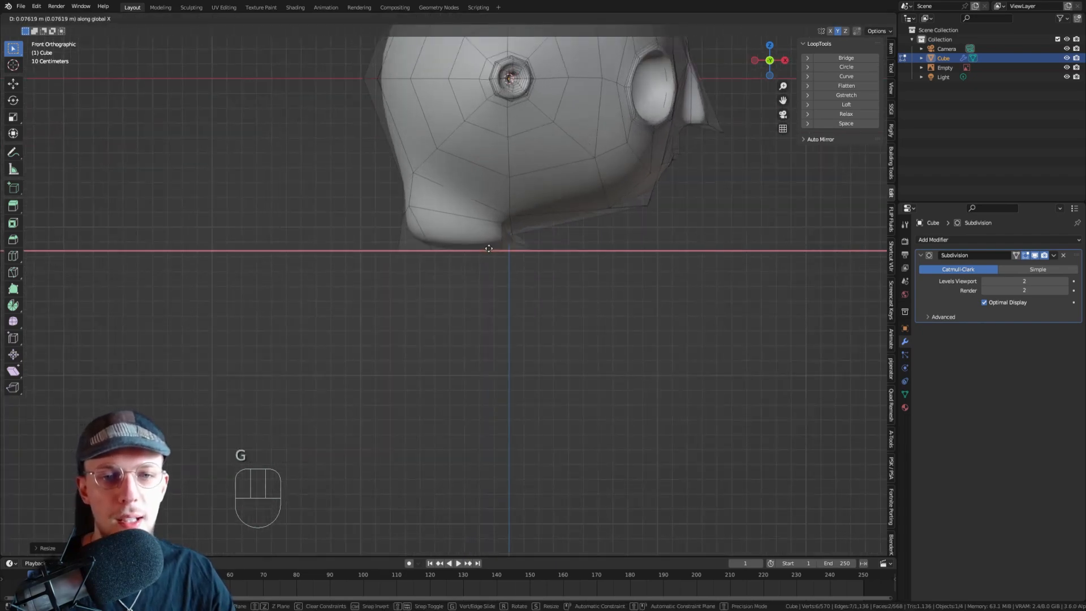
{"action": "left_click", "coordinate": [491, 249]}
- Lower the bottom of the neck slightly along Z and extrude it downward to add another neck segment
{"action": "key", "text": "g"}
{"action": "key", "text": "z"}
{"action": "left_click", "coordinate": [547, 253]}
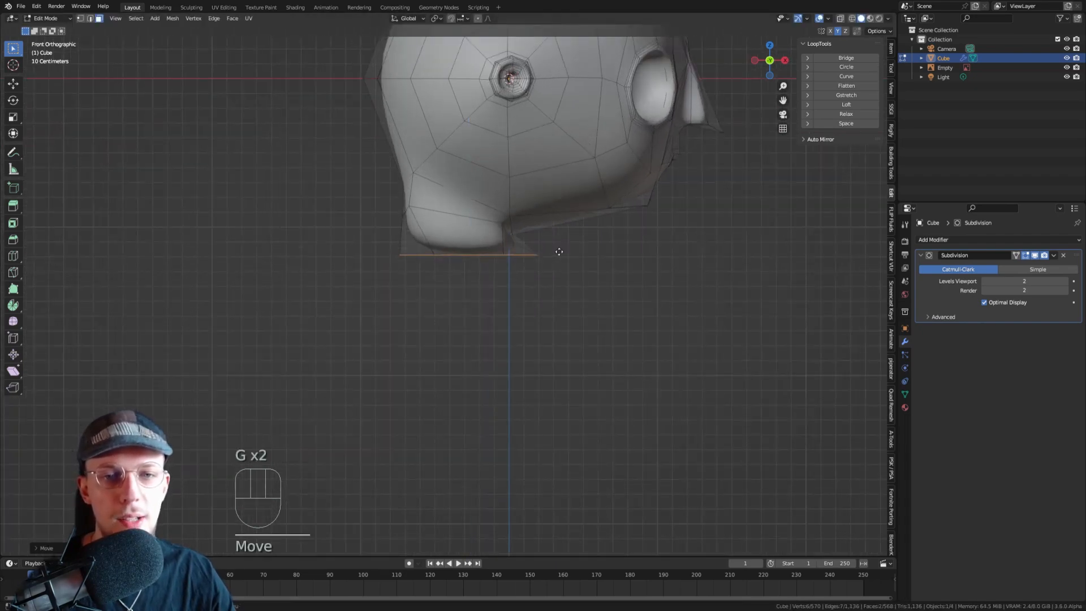
{"action": "key", "text": "e"}
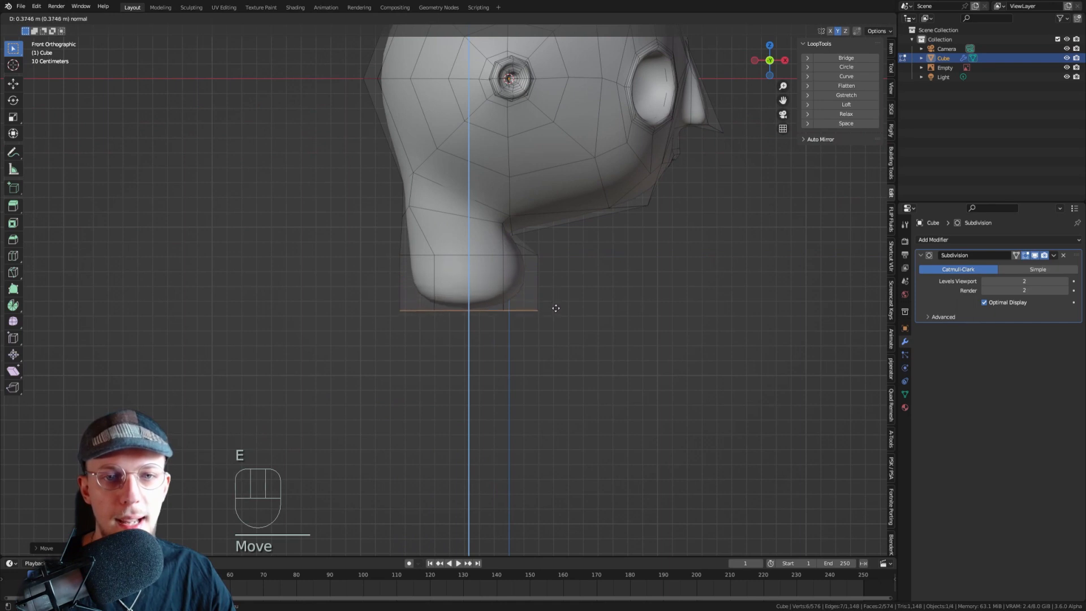
{"action": "left_click", "coordinate": [567, 284]}
- Add the edge ring above the neck's bottom to the selection and move both slightly toward the back of the head along X
{"action": "middle_click_drag", "start_coordinate": [567, 284], "coordinate": [453, 263]}
{"action": "key", "text": "2"}
{"action": "scroll", "coordinate": [453, 262], "scroll_direction": "up", "scroll_amount": 2}
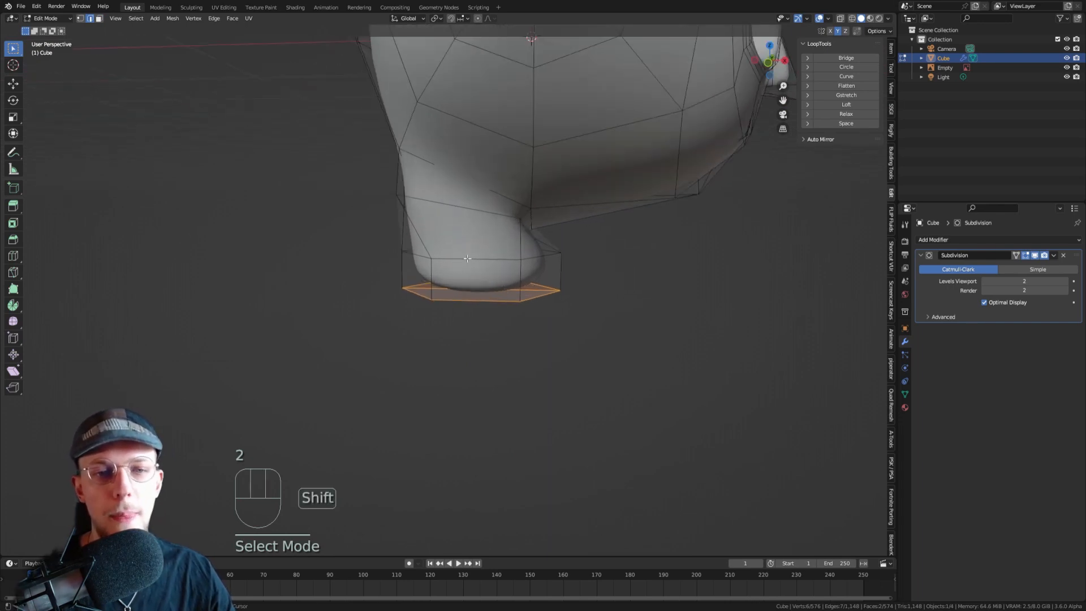
{"action": "left_click", "coordinate": [467, 259], "text": "alt+shift"}
{"action": "scroll", "coordinate": [467, 259], "scroll_direction": "down", "scroll_amount": 4}
{"action": "key", "text": "g"}
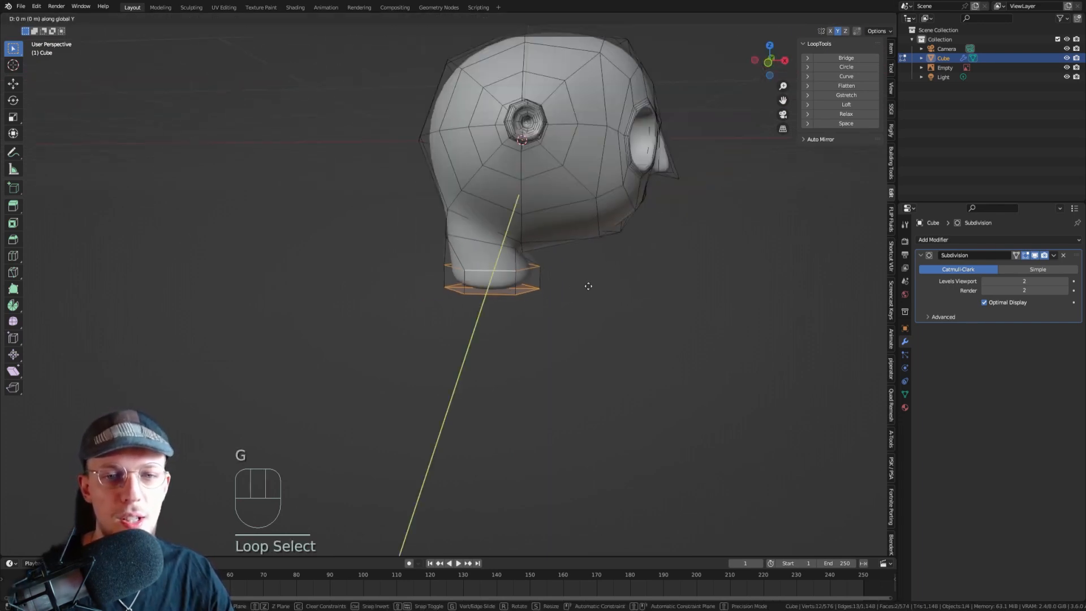
{"action": "key", "text": "x"}
{"action": "left_click", "coordinate": [566, 286]}
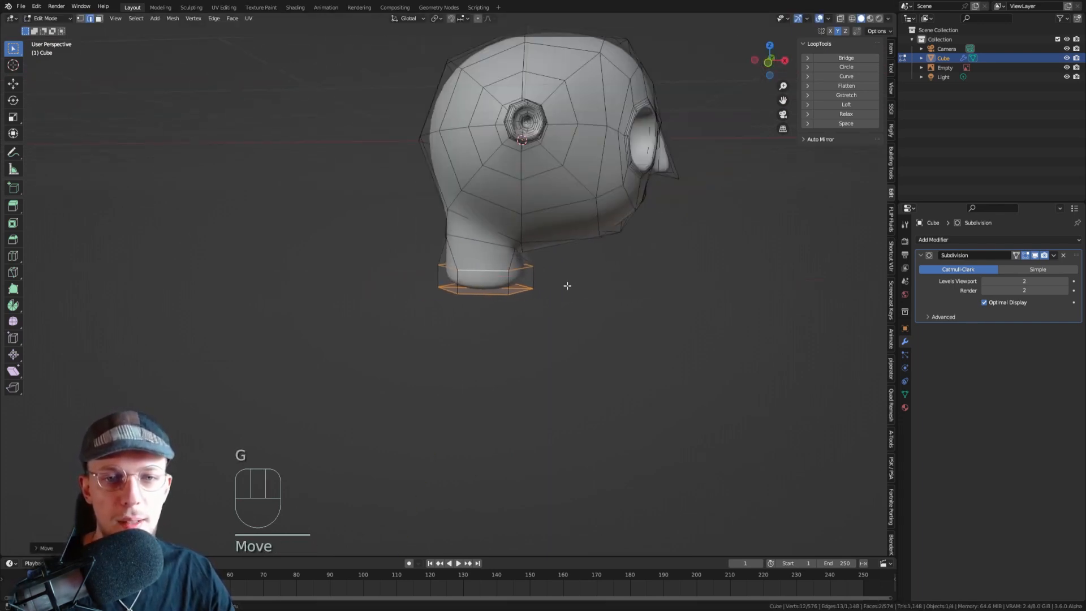
{"action": "key", "text": "KP_1"}
{"action": "key", "text": "g"}
{"action": "key", "text": "y"}
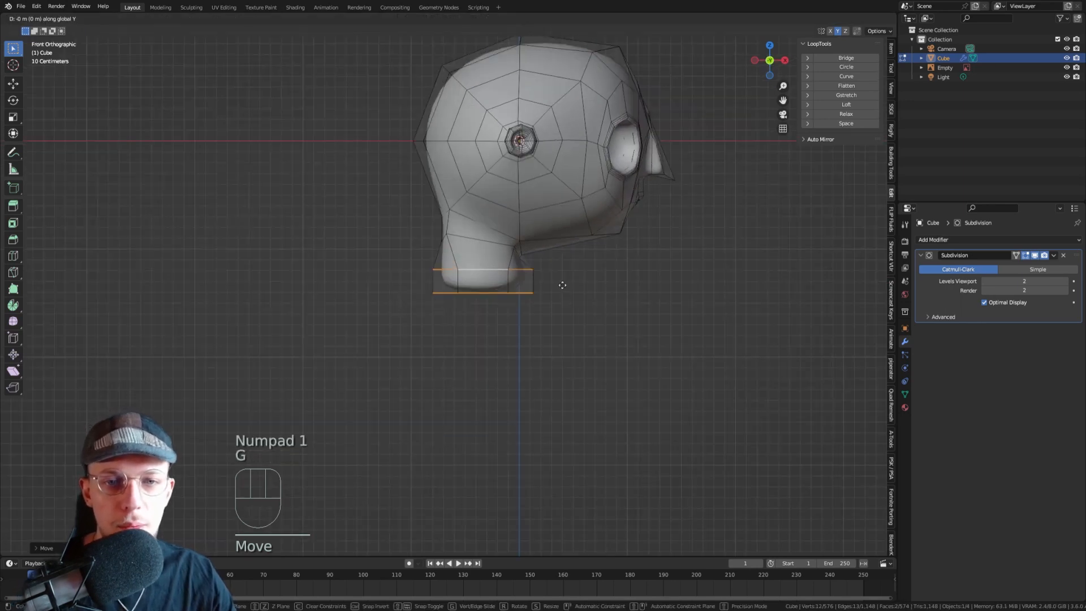
{"action": "right_click", "coordinate": [555, 284]}
- Slide the vertex at the front of the neck, where it meets the jaw, along its edge toward the chin
{"action": "middle_click_drag", "start_coordinate": [554, 283], "coordinate": [606, 257]}
{"action": "scroll", "coordinate": [507, 257], "scroll_direction": "up", "scroll_amount": 3}
{"action": "key", "text": "1"}
{"action": "left_click", "coordinate": [562, 257]}
{"action": "key", "text": "g"}
{"action": "key", "text": "g"}
{"action": "left_click", "coordinate": [608, 272]}
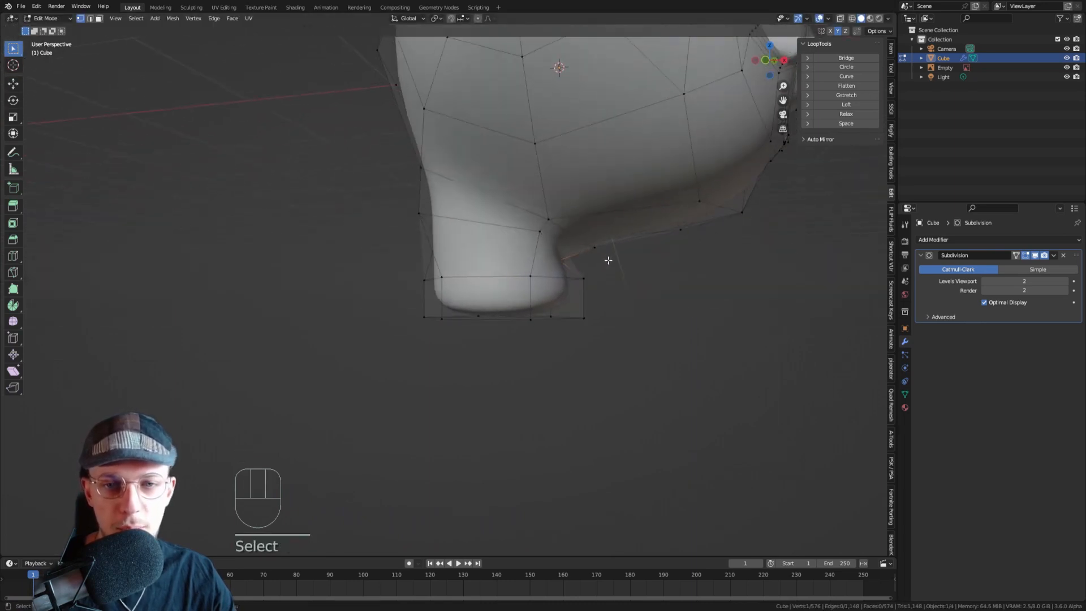
{"action": "key", "text": "g"}
{"action": "key", "text": "g"}
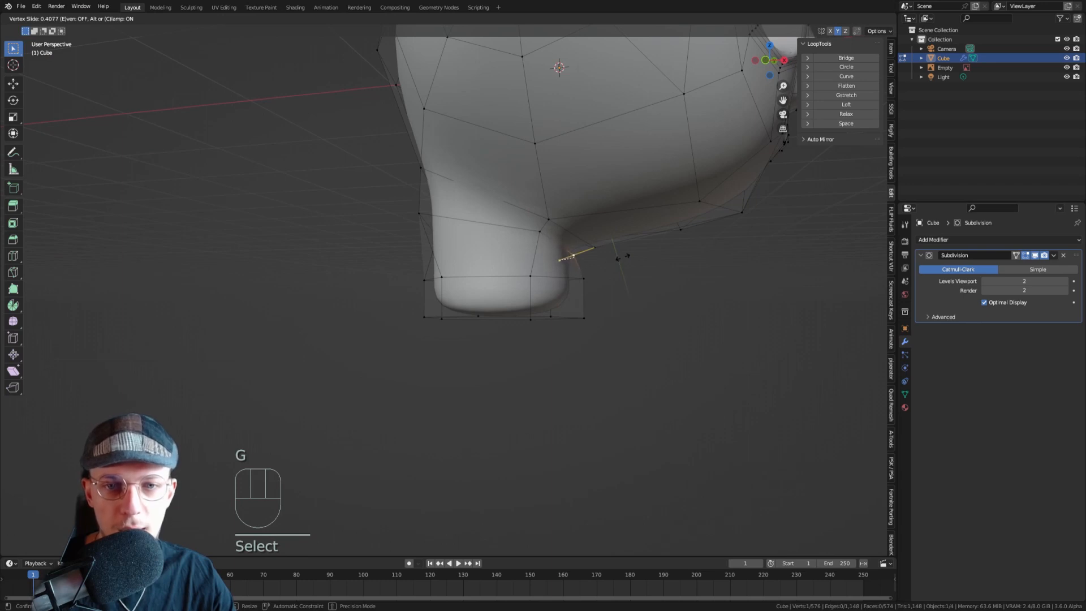
{"action": "left_click", "coordinate": [622, 257]}
- Inspect the shape of the smoothed head and neck from the side in Object Mode
{"action": "key", "text": "Tab"}
{"action": "scroll", "coordinate": [558, 249], "scroll_direction": "down", "scroll_amount": 3}
{"action": "middle_click_drag", "start_coordinate": [558, 249], "coordinate": [561, 240]}
{"action": "key", "text": "KP_1"}
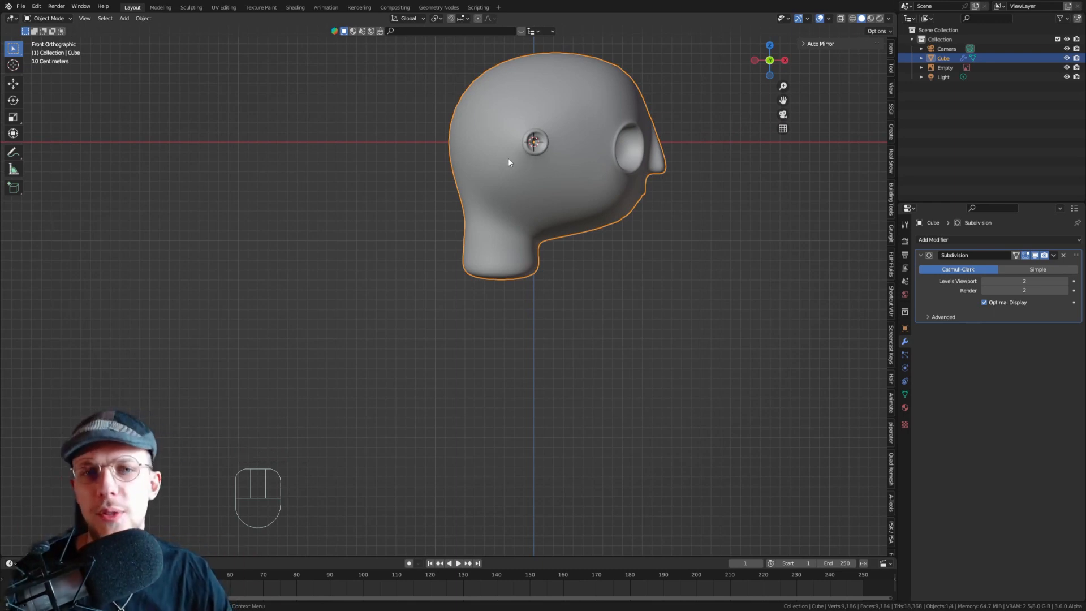
{"action": "key", "text": "Tab"}
{"action": "key", "text": "Tab"}
{"action": "key", "text": "Tab"}
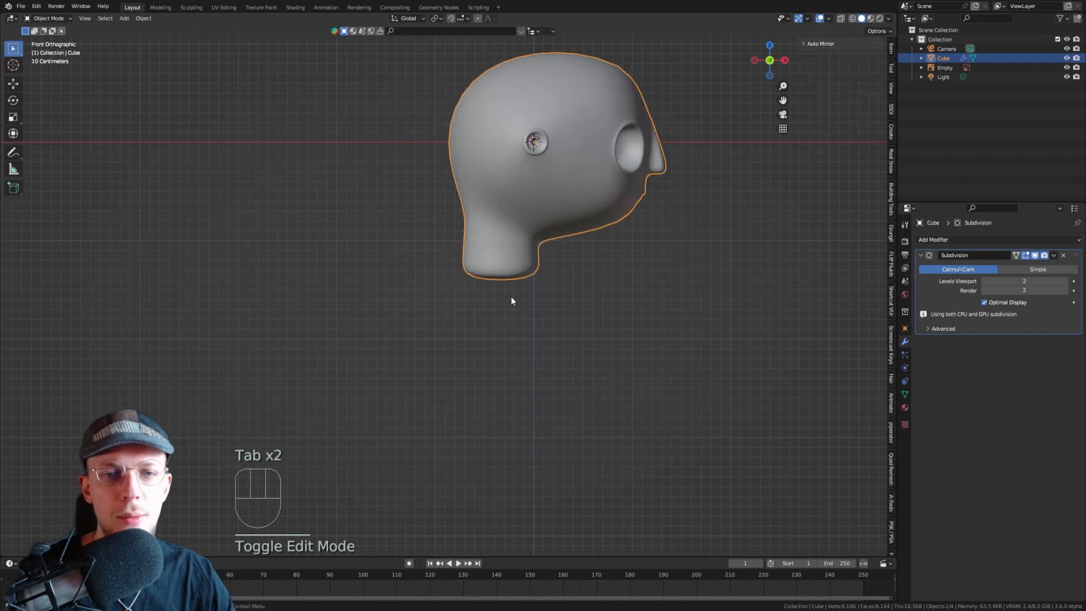
- Select the two lowest edge rings of the neck and move them about 0.05 m toward the face along X
{"action": "middle_click_drag", "start_coordinate": [506, 284], "coordinate": [478, 280]}
{"action": "key", "text": "3"}
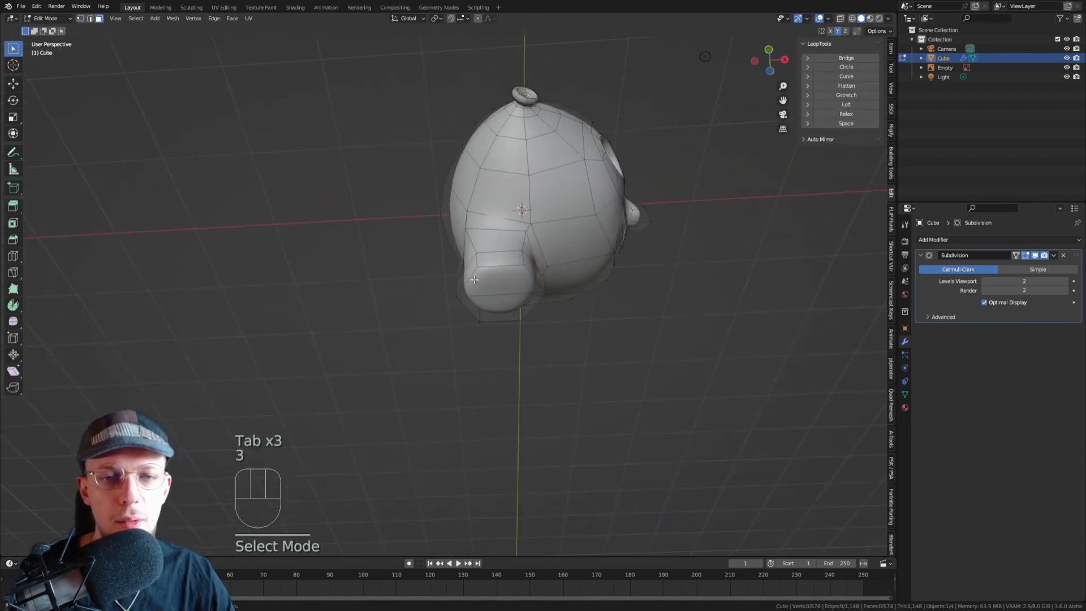
{"action": "key", "text": "2"}
{"action": "double_click", "coordinate": [493, 265]}
{"action": "double_click", "coordinate": [493, 265]}
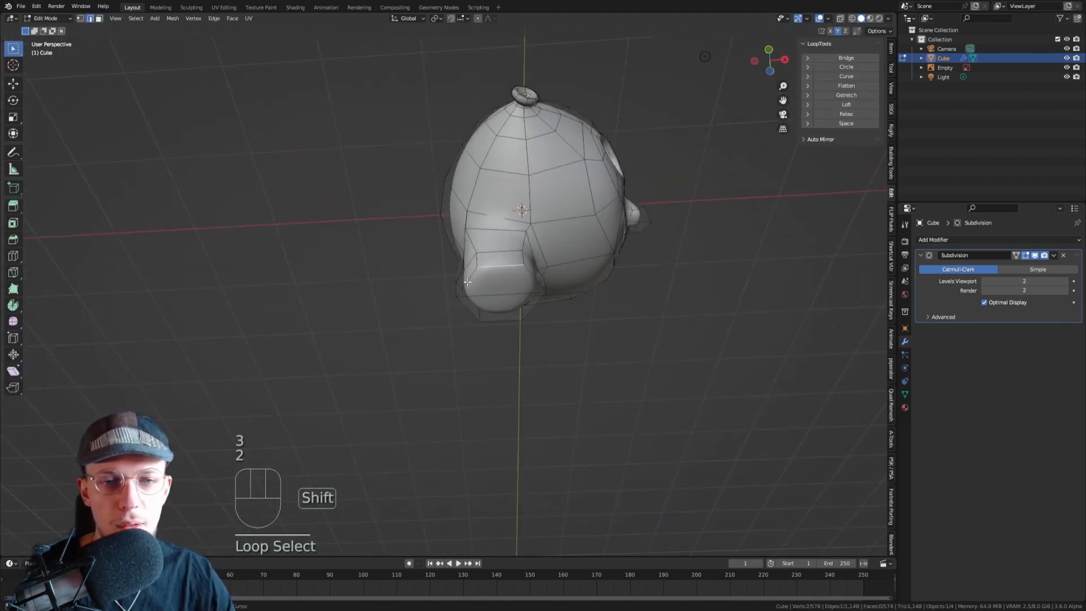
{"action": "left_click", "coordinate": [466, 282], "text": "shift"}
{"action": "left_click", "coordinate": [469, 309], "text": "shift"}
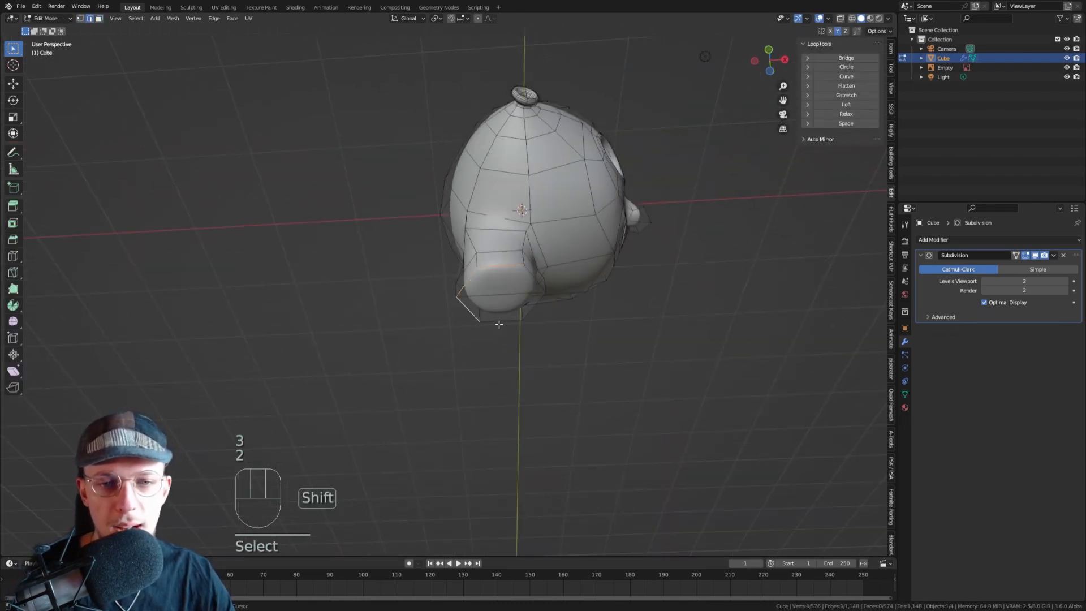
{"action": "left_click", "coordinate": [489, 246], "text": "alt+shift"}
{"action": "key", "text": "KP_1"}
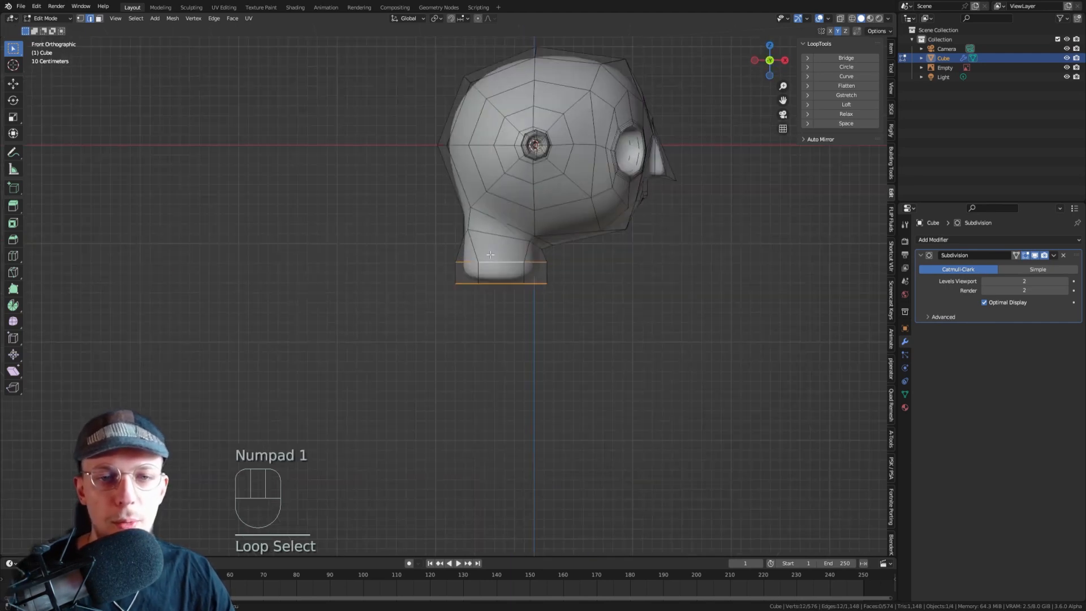
{"action": "key", "text": "g"}
{"action": "key", "text": "x"}
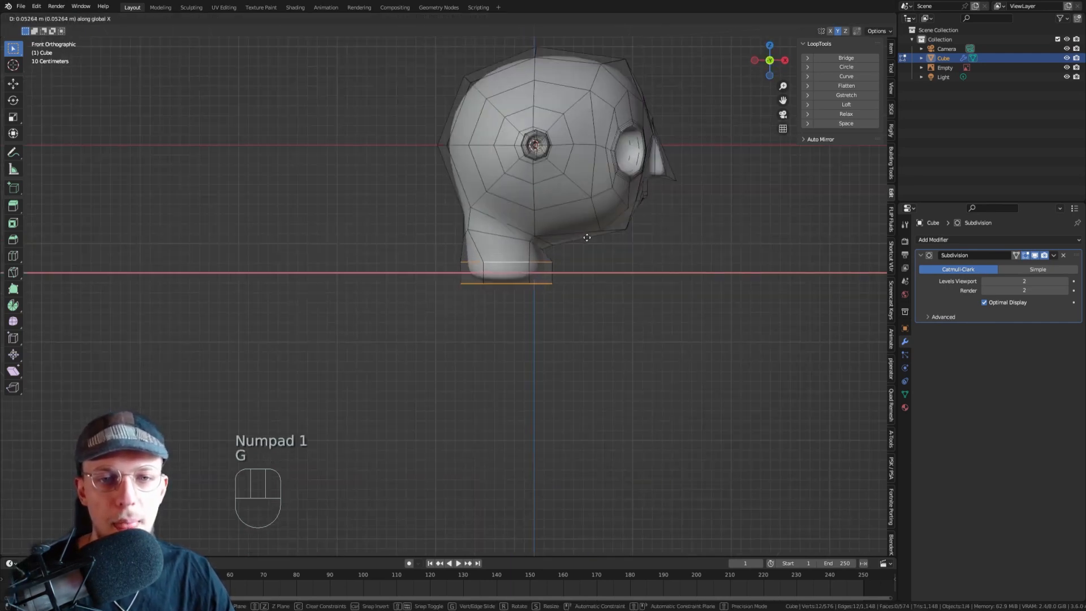
{"action": "left_click", "coordinate": [588, 238]}
- Select the edge ring where the neck meets the jaw, move it toward the face along X, and check the head in Object Mode
{"action": "key", "text": "2"}
{"action": "left_click", "coordinate": [588, 238], "text": "alt"}
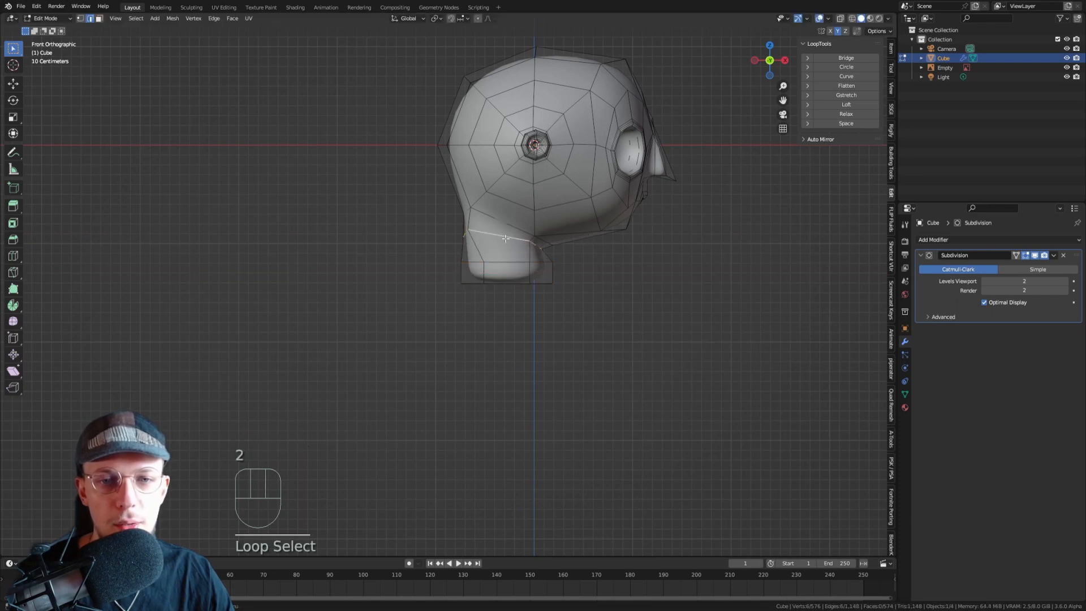
{"action": "key", "text": "g"}
{"action": "key", "text": "x"}
{"action": "left_click", "coordinate": [594, 247]}
{"action": "key", "text": "Tab"}
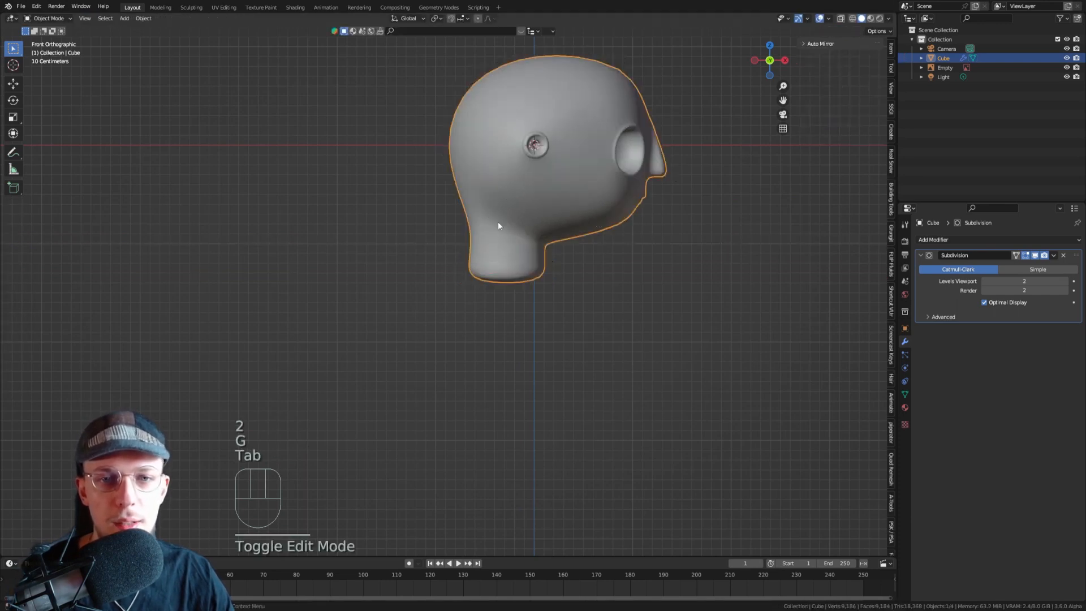
{"action": "left_click", "coordinate": [635, 313]}
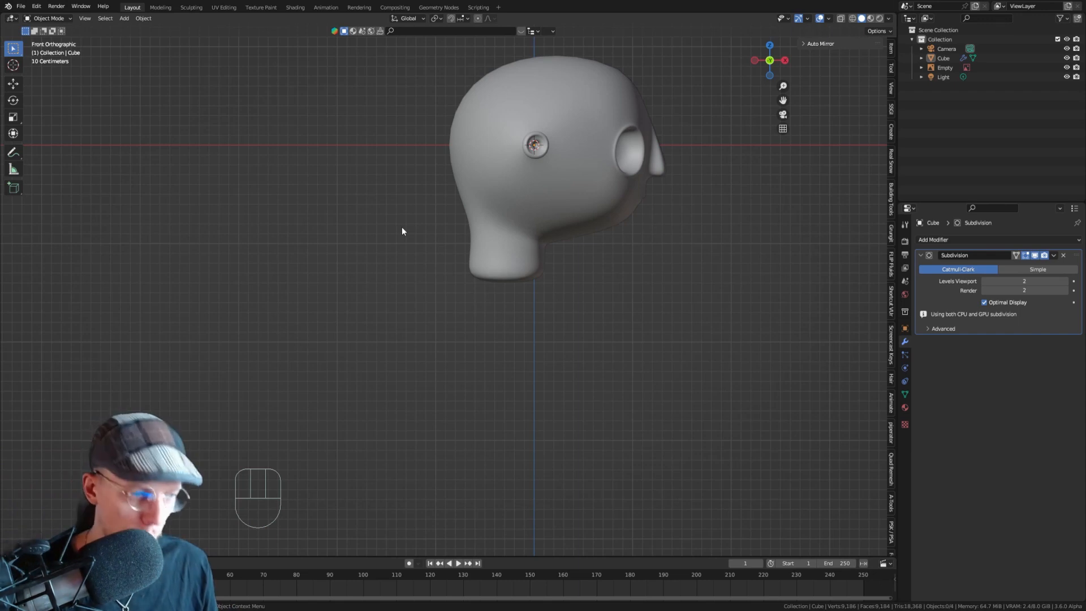
- Switch the head to Sculpt Mode and set the Grab brush radius to 191 px for shaping the neck
{"action": "left_click", "coordinate": [568, 220]}
{"action": "middle_click_drag", "start_coordinate": [567, 221], "coordinate": [452, 215], "text": "shift"}
{"action": "left_click", "coordinate": [51, 21]}
{"action": "left_click", "coordinate": [47, 44]}
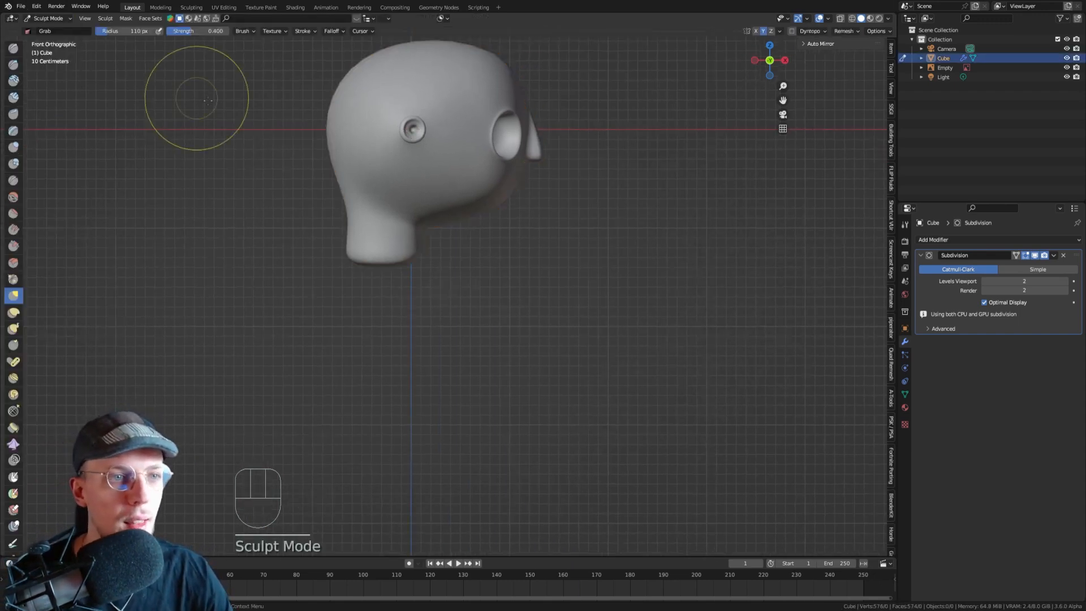
{"action": "scroll", "coordinate": [509, 248], "scroll_direction": "up", "scroll_amount": 3}
{"action": "key", "text": "f"}
{"action": "middle_click_drag", "start_coordinate": [365, 221], "coordinate": [395, 273], "text": "shift"}
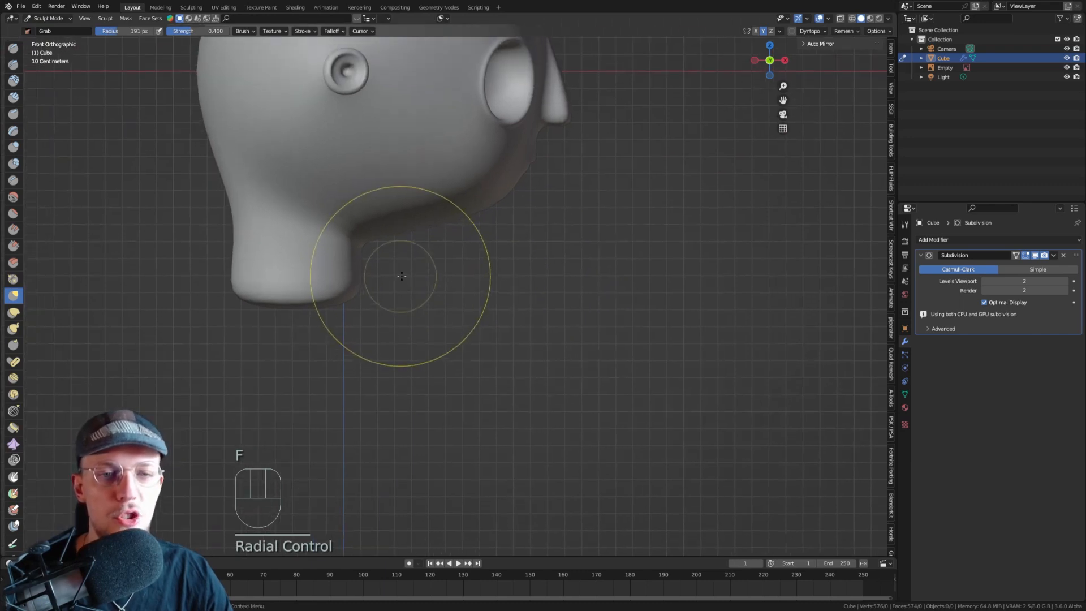
- Nudge the transition between the neck's front and the jaw with the Grab brush, adjusting its radius to 234 px
{"action": "key", "text": "f"}
{"action": "left_click", "coordinate": [472, 228]}
{"action": "left_click", "coordinate": [447, 225]}
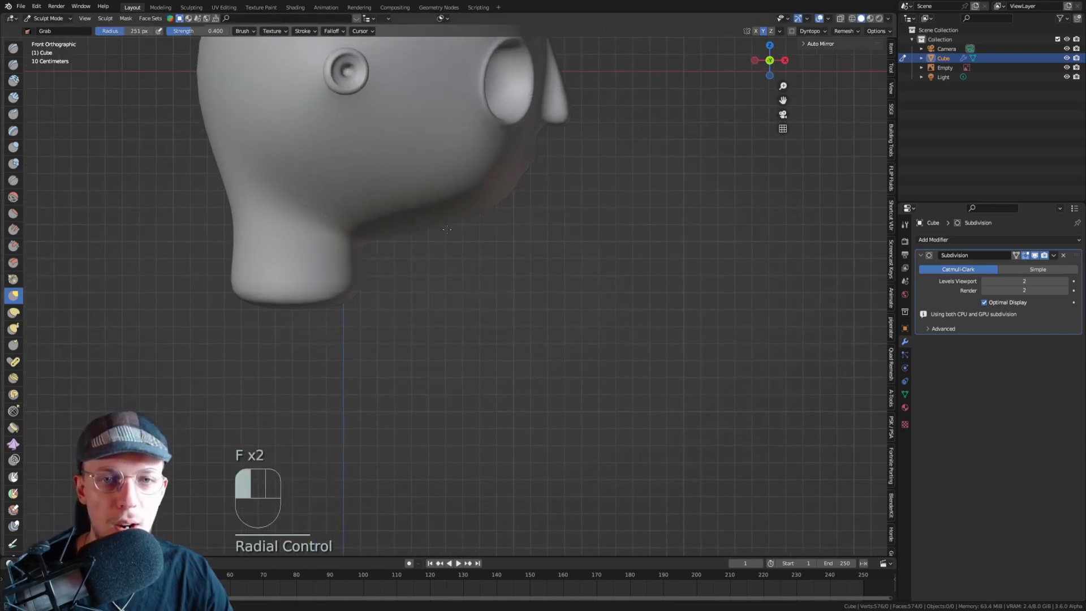
{"action": "key", "text": "f"}
{"action": "left_click", "coordinate": [398, 226]}
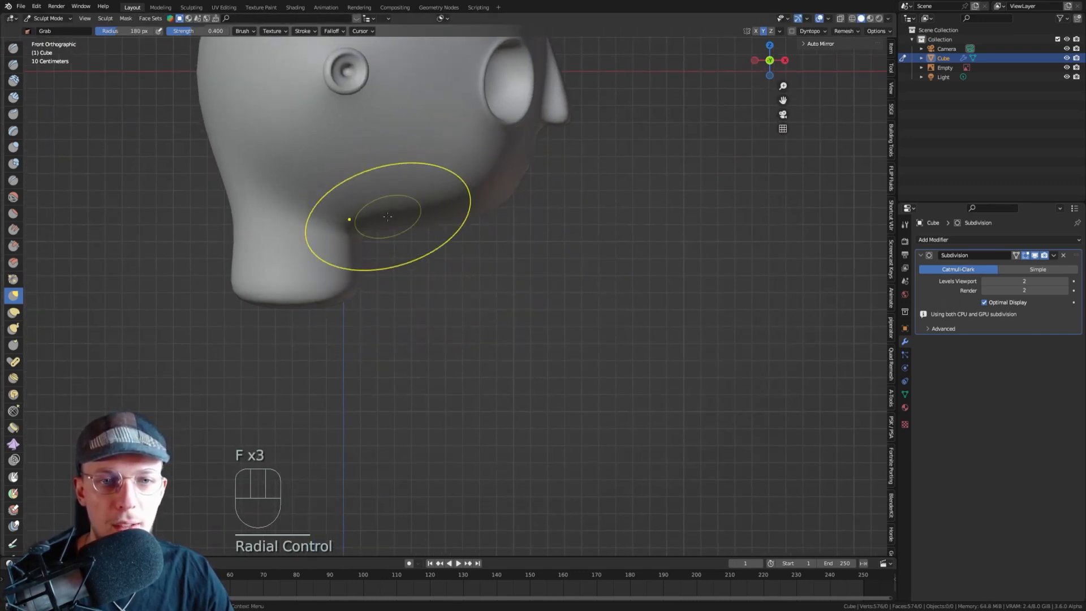
{"action": "key", "text": "f"}
{"action": "left_click", "coordinate": [442, 233]}
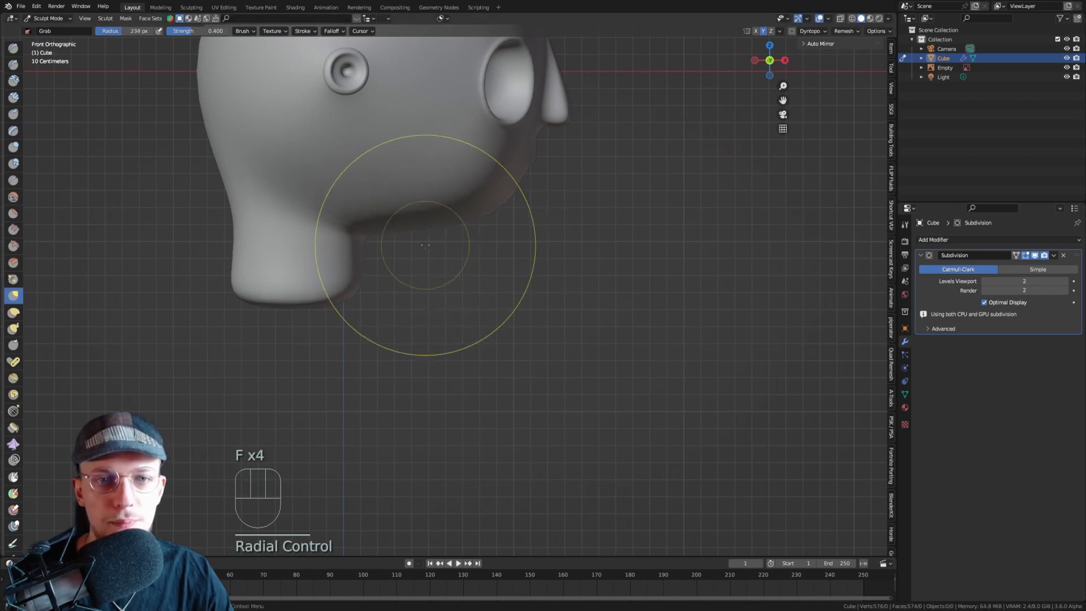
- View the head face-on and push the side of the upper neck inward with a 163 px Grab brush
{"action": "scroll", "coordinate": [416, 242], "scroll_direction": "down", "scroll_amount": 5}
{"action": "scroll", "coordinate": [402, 236], "scroll_direction": "up", "scroll_amount": 6}
{"action": "key", "text": "KP_3"}
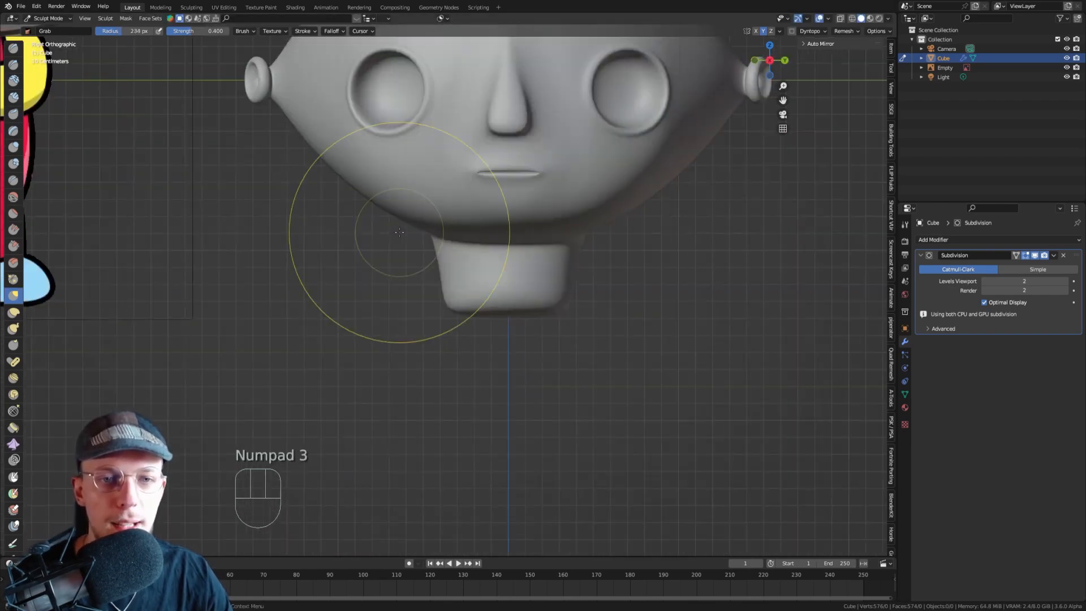
{"action": "scroll", "coordinate": [399, 232], "scroll_direction": "down", "scroll_amount": 2}
{"action": "key", "text": "f"}
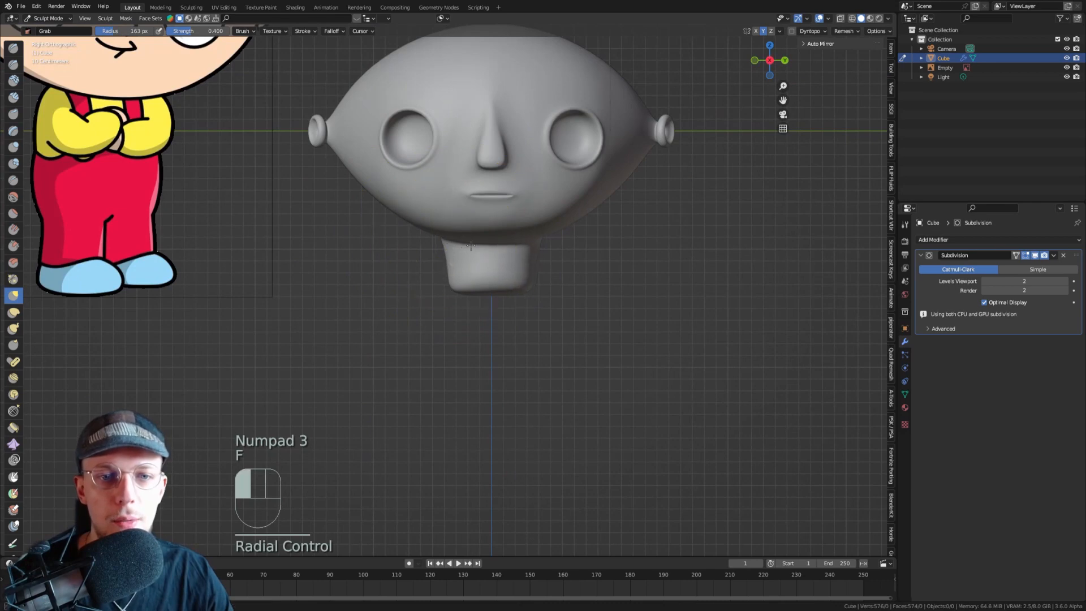
{"action": "left_click_drag", "start_coordinate": [450, 251], "coordinate": [457, 253]}
{"action": "middle_click_drag", "start_coordinate": [434, 235], "coordinate": [436, 251], "text": "shift"}
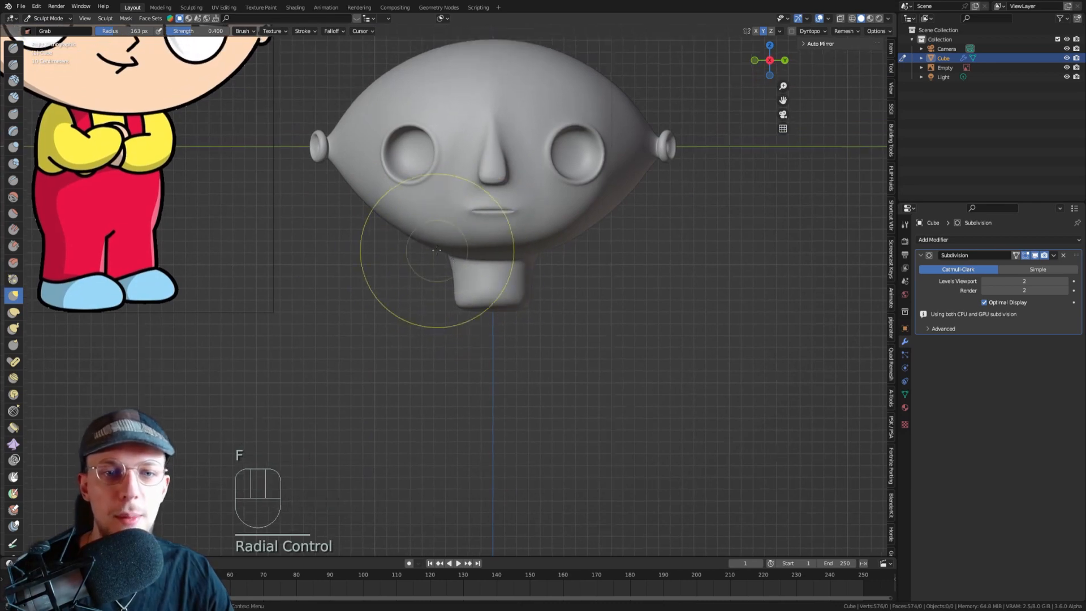
- Refine the sides of the neck under the jaw with a 122 px Grab brush and save the file
{"action": "scroll", "coordinate": [458, 249], "scroll_direction": "down", "scroll_amount": 3}
{"action": "scroll", "coordinate": [450, 255], "scroll_direction": "up", "scroll_amount": 2}
{"action": "key", "text": "f"}
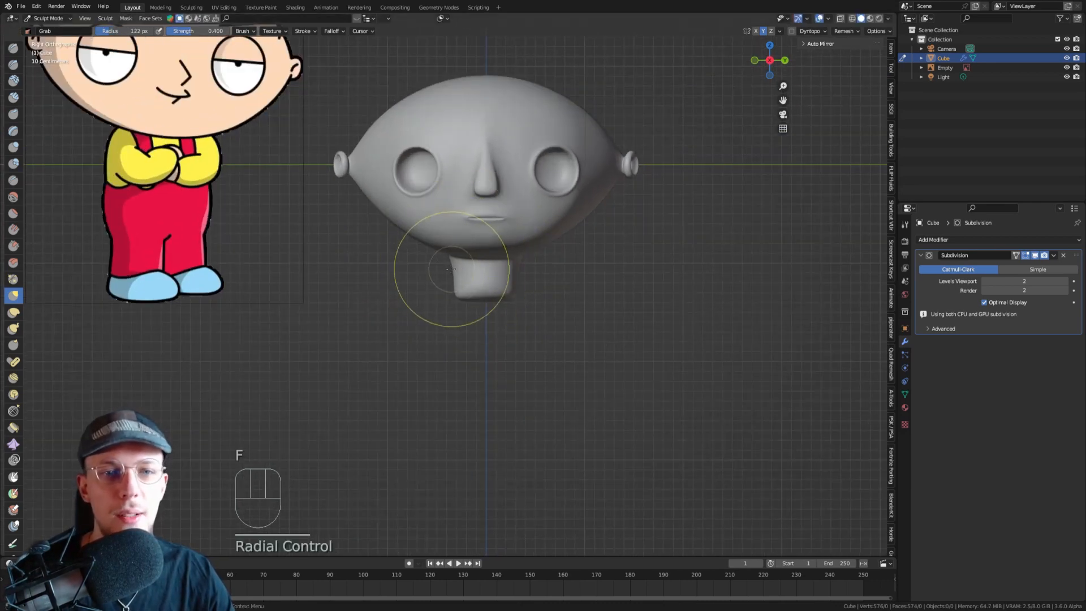
{"action": "left_click", "coordinate": [468, 276]}
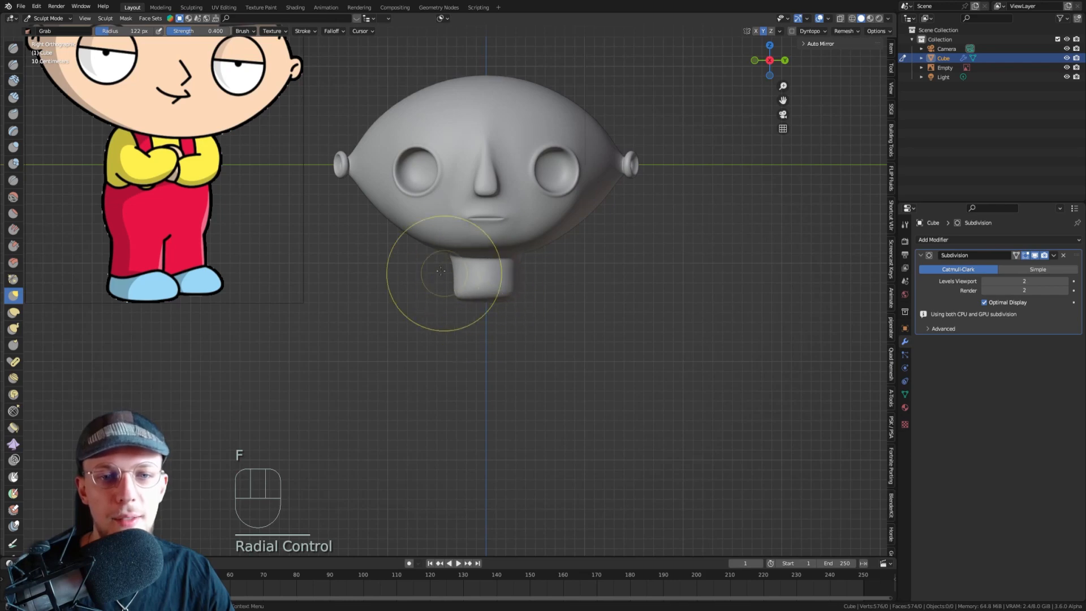
{"action": "left_click_drag", "start_coordinate": [459, 272], "coordinate": [451, 265]}
{"action": "key", "text": "ctrl+s"}
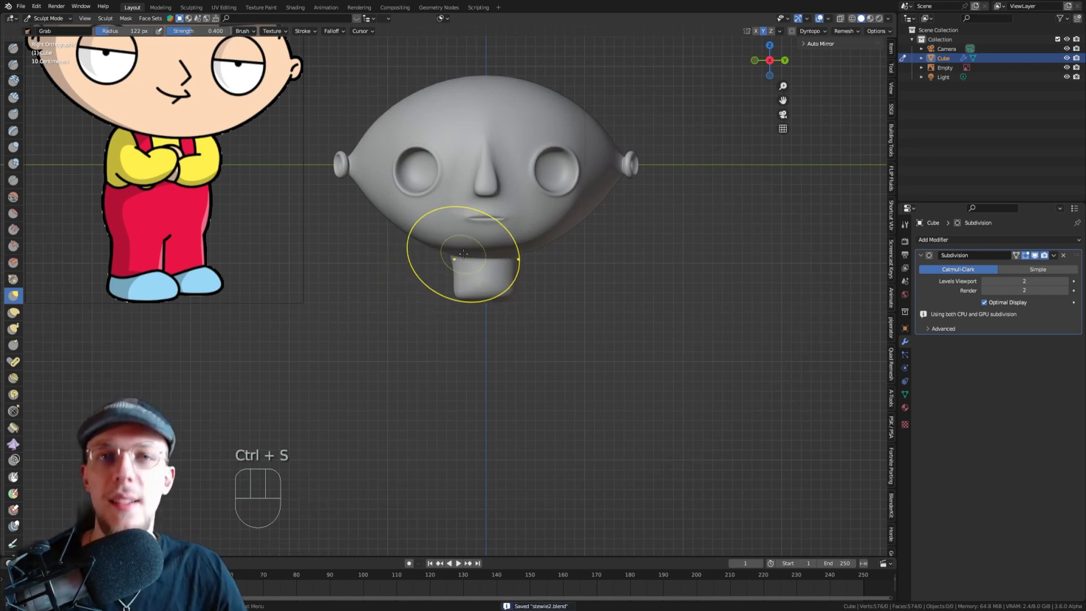
{"action": "left_click_drag", "start_coordinate": [463, 258], "coordinate": [476, 254]}
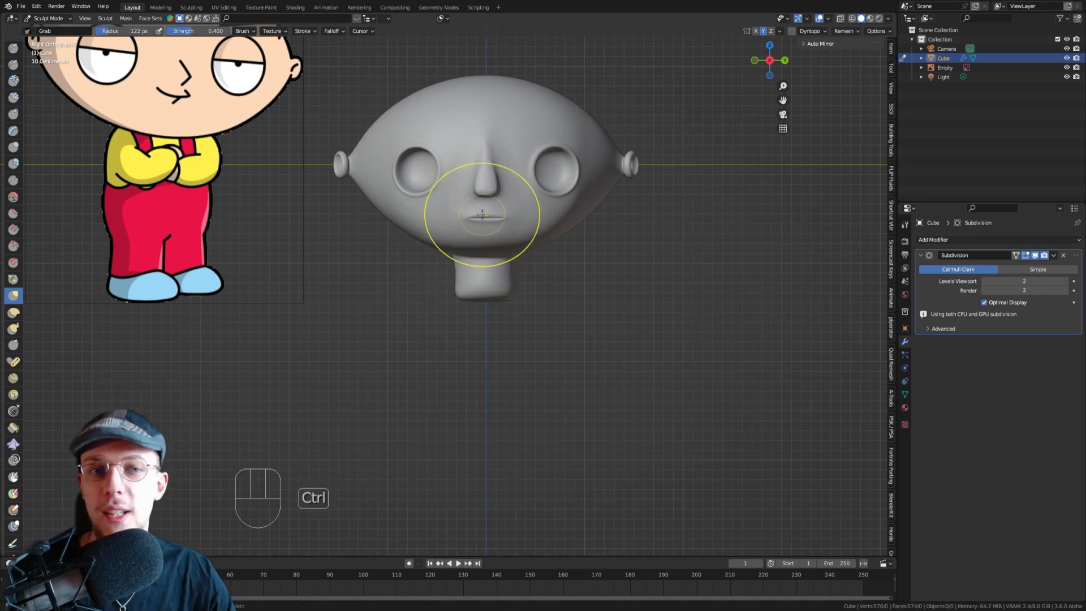
{"action": "key", "text": "ctrl+s"}
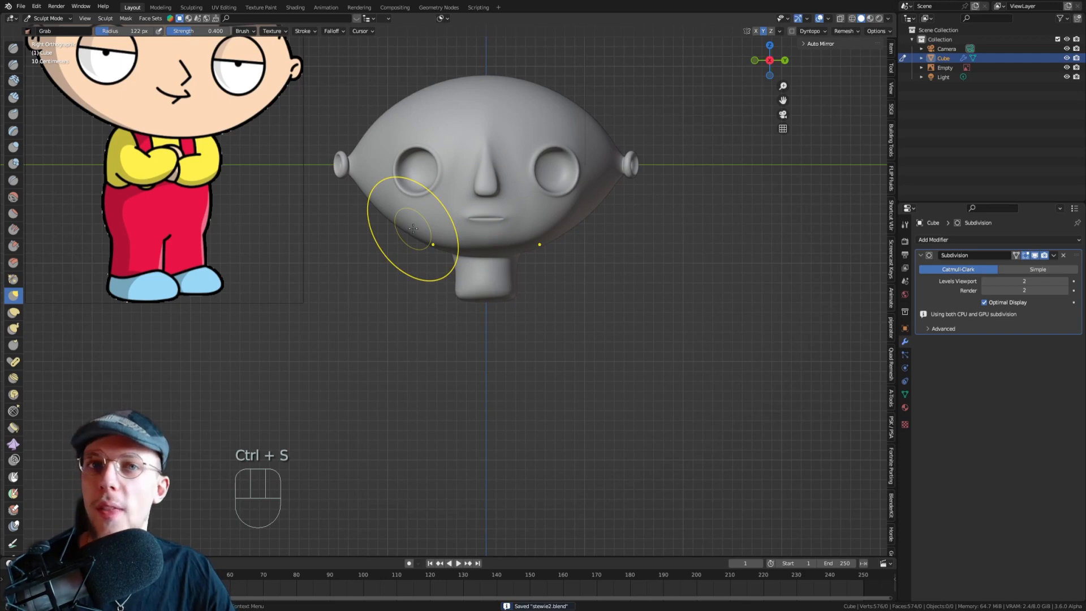
- Return the head from Sculpt Mode to Object Mode and save the file
{"action": "scroll", "coordinate": [385, 212], "scroll_direction": "down", "scroll_amount": 3}
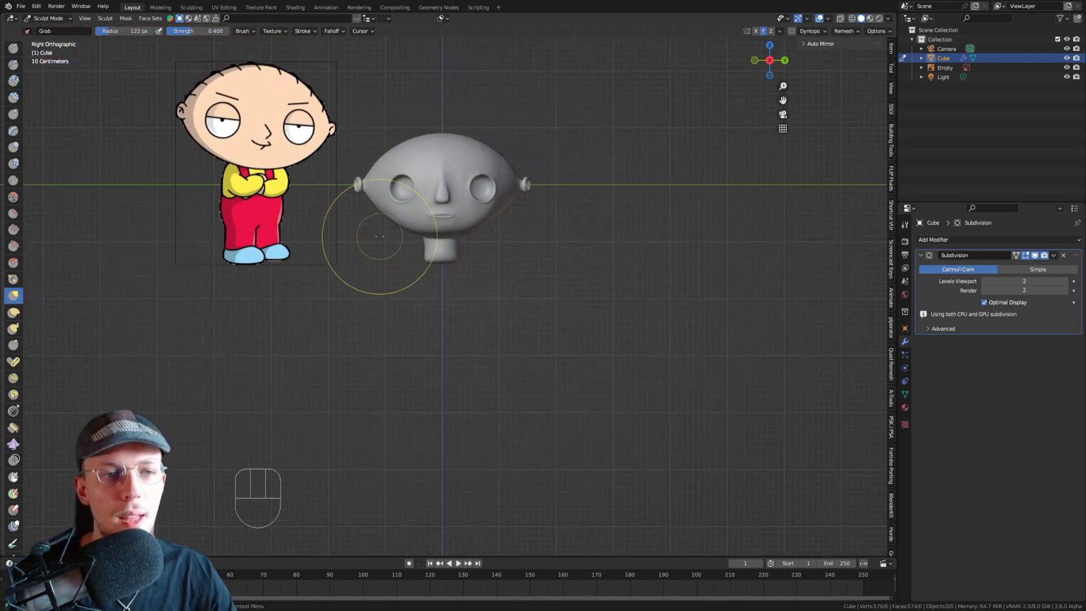
{"action": "left_click", "coordinate": [48, 18]}
{"action": "left_click", "coordinate": [68, 45]}
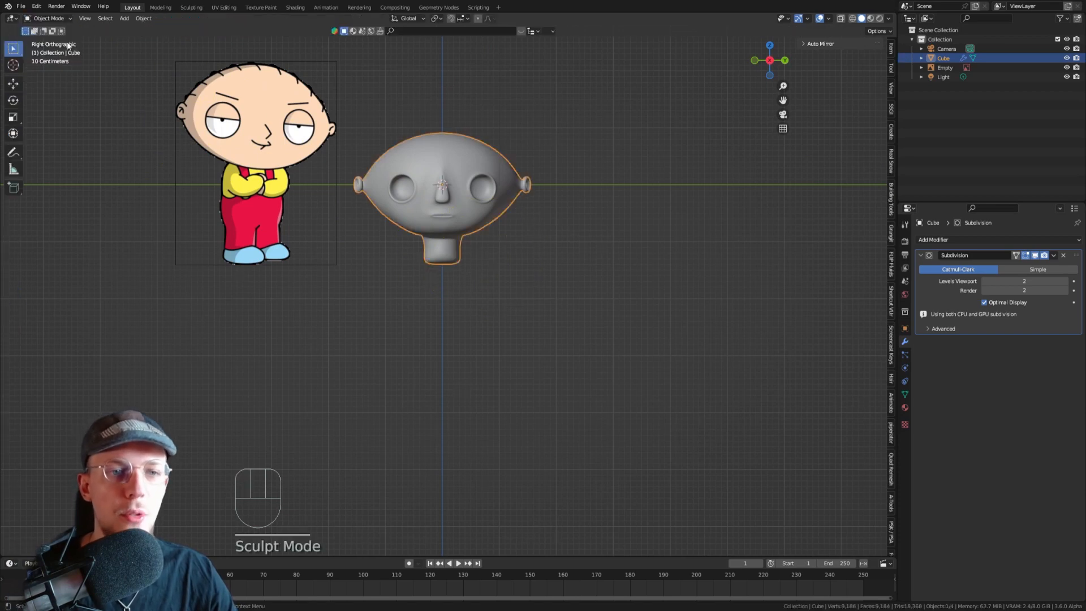
{"action": "key", "text": "ctrl+s"}
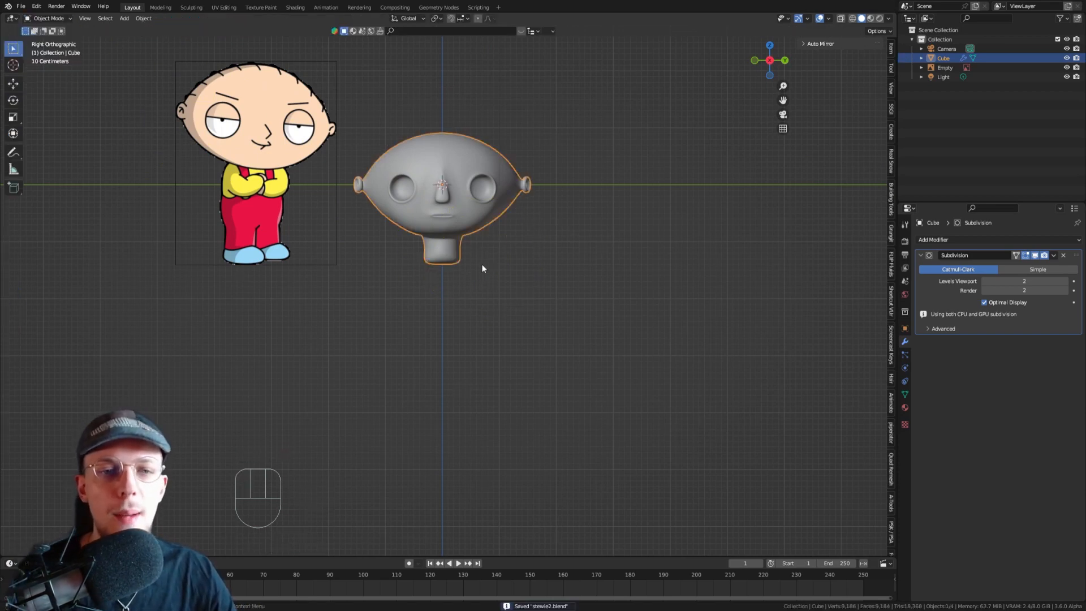
{"action": "scroll", "coordinate": [481, 267], "scroll_direction": "up", "scroll_amount": 1}
{"action": "key", "text": "Tab"}
{"action": "middle_click_drag", "start_coordinate": [382, 257], "coordinate": [406, 202]}
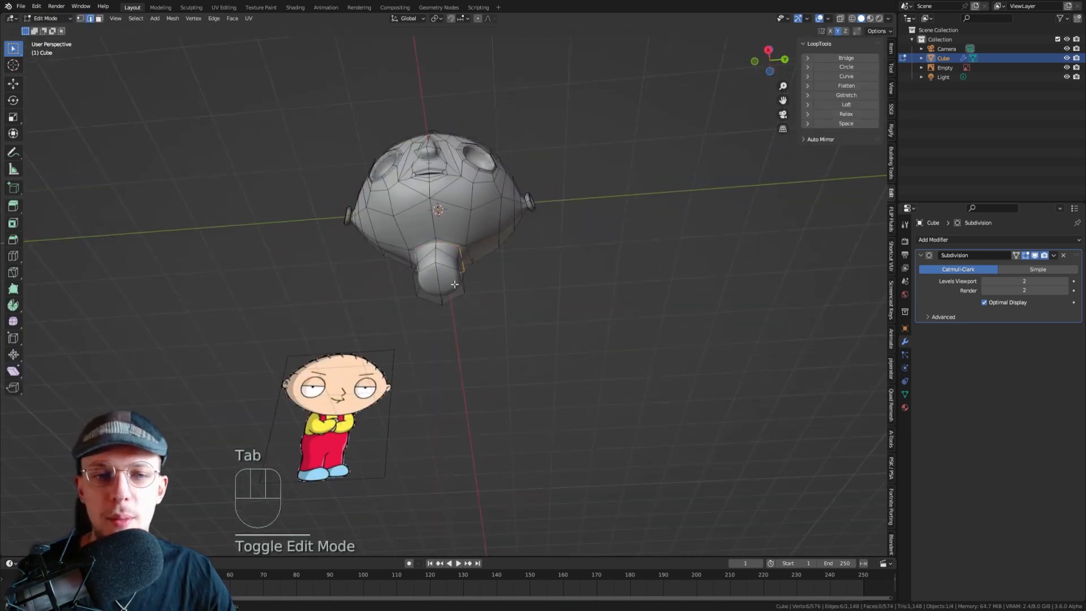
{"action": "key", "text": "KP_1"}
{"action": "key", "text": "KP_3"}
{"action": "key", "text": "Tab"}
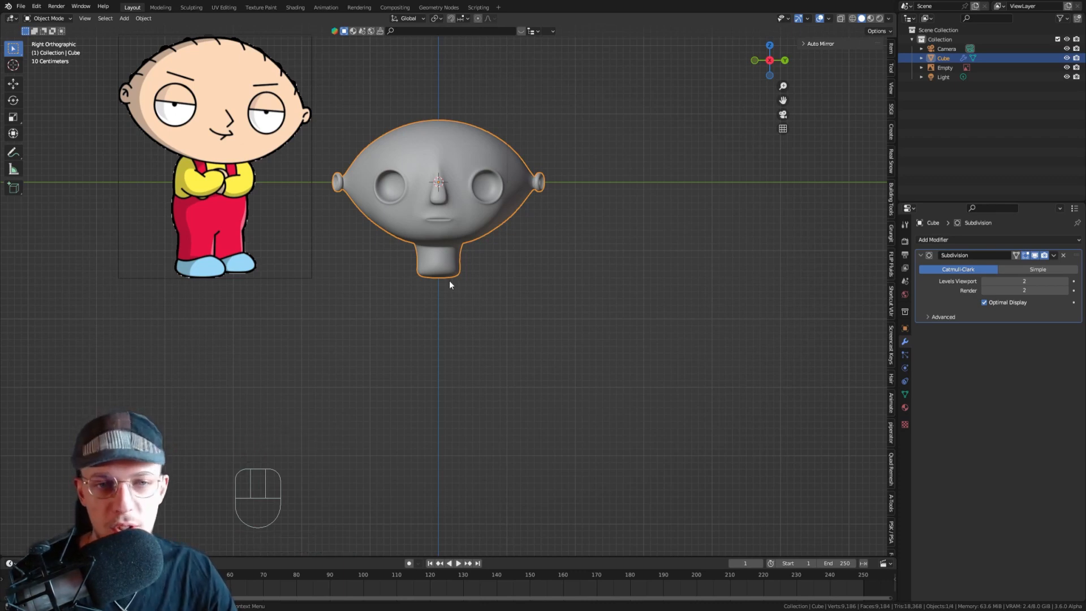
- Add a cube mesh for the body and move it straight down along Z until its top reaches the neck's lower end
{"action": "key", "text": "shift+a"}
{"action": "mouse_move", "coordinate": [337, 86]}
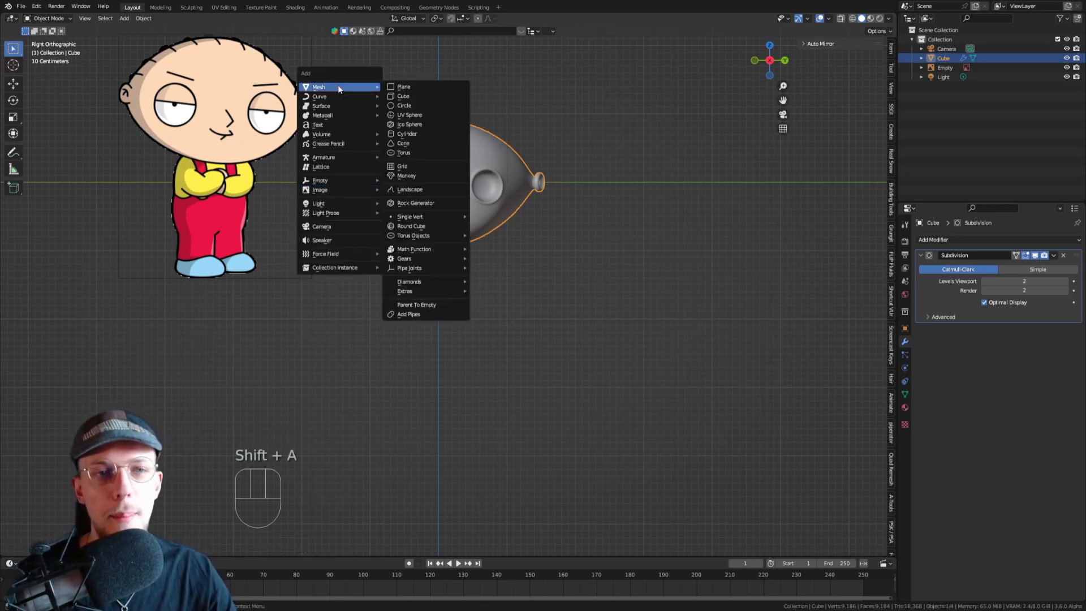
{"action": "left_click", "coordinate": [441, 97]}
{"action": "key", "text": "g"}
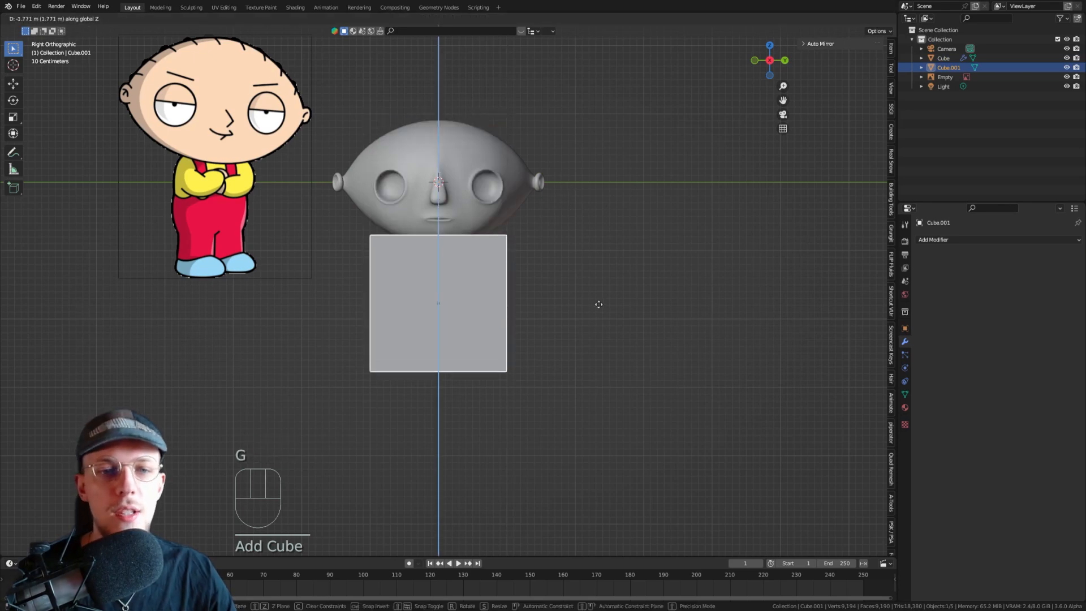
{"action": "left_click", "coordinate": [601, 334]}
- Add a Subdivision Surface modifier to the body cube with viewport and render levels set to 3
{"action": "left_click", "coordinate": [981, 240]}
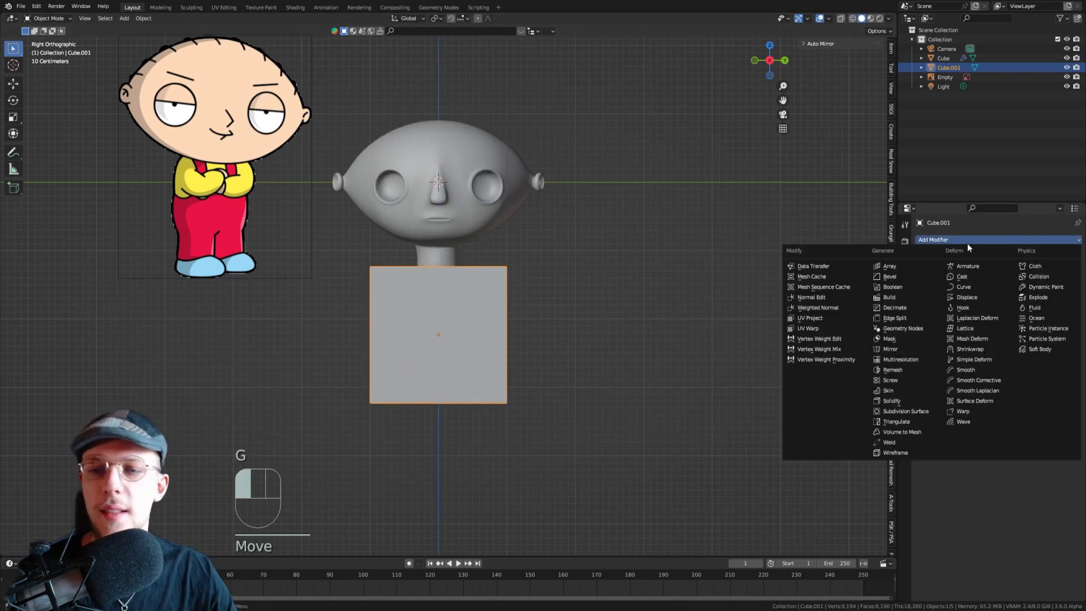
{"action": "left_click", "coordinate": [914, 412]}
{"action": "left_click", "coordinate": [999, 282]}
{"action": "type", "text": "3"}
{"action": "key", "text": "Tab"}
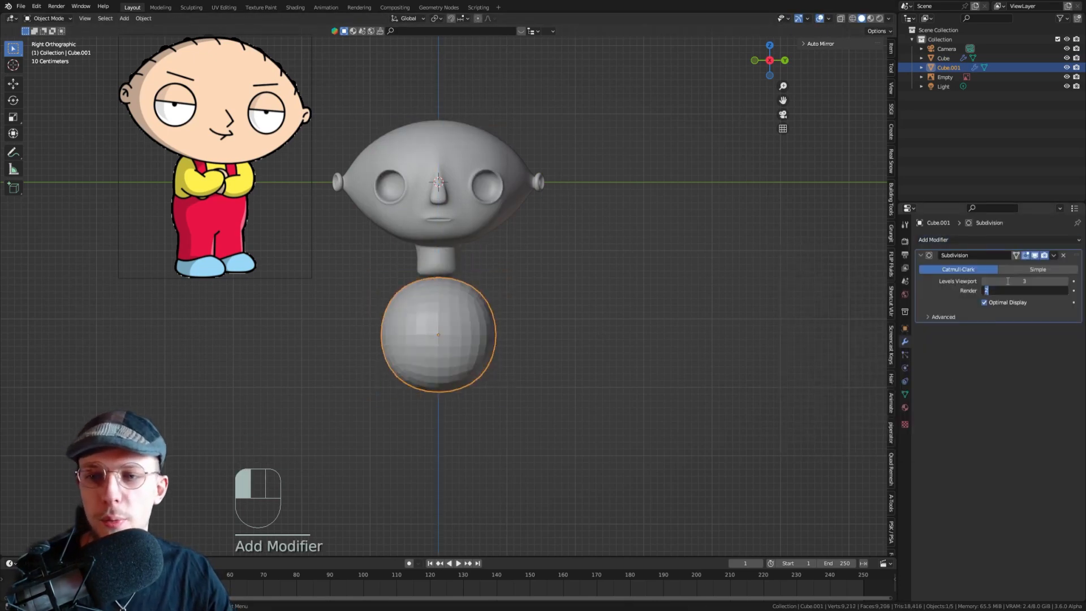
{"action": "type", "text": "3"}
{"action": "key", "text": "Tab"}
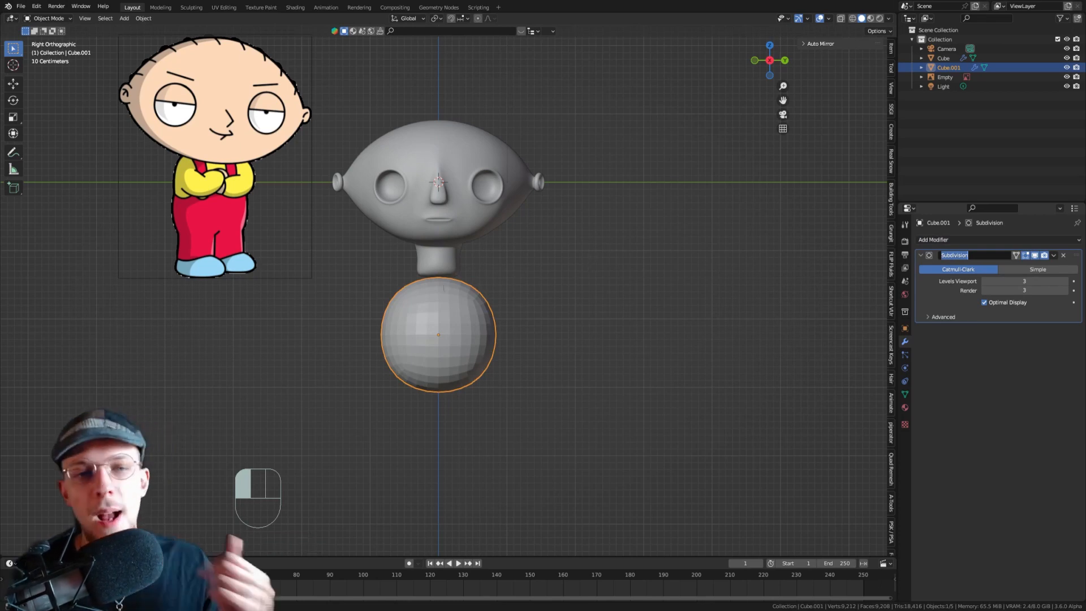
- Raise the rounded body about 0.3 m along Z so it overlaps the lower end of the neck
{"action": "left_click", "coordinate": [542, 314]}
{"action": "key", "text": "g"}
{"action": "key", "text": "z"}
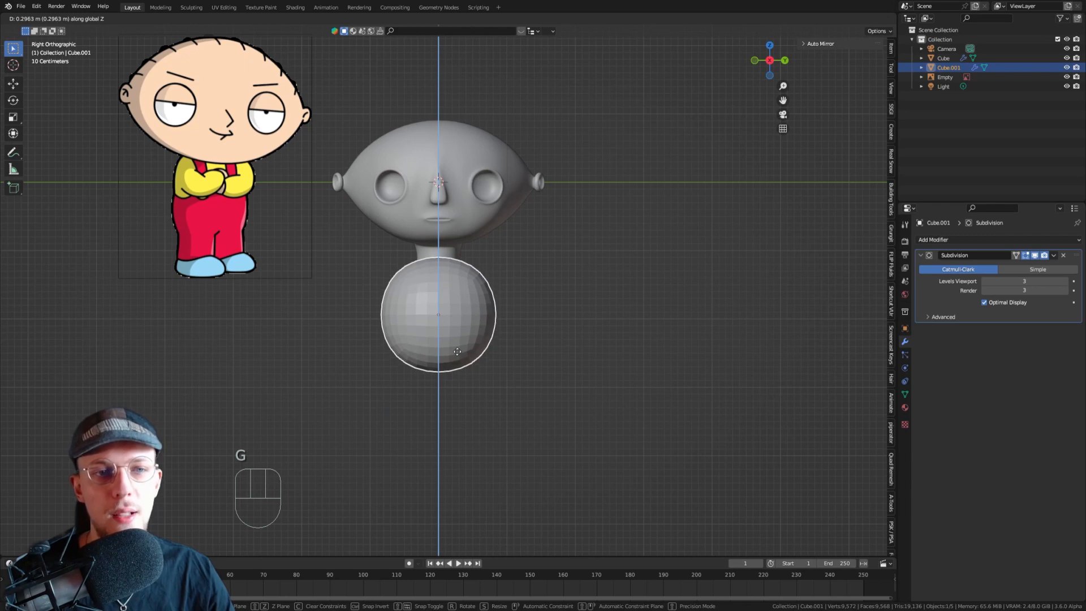
{"action": "left_click", "coordinate": [461, 354]}
- Enter Edit Mode on the body with X-ray enabled and add a centred horizontal loop cut around the cube
{"action": "key", "text": "Tab"}
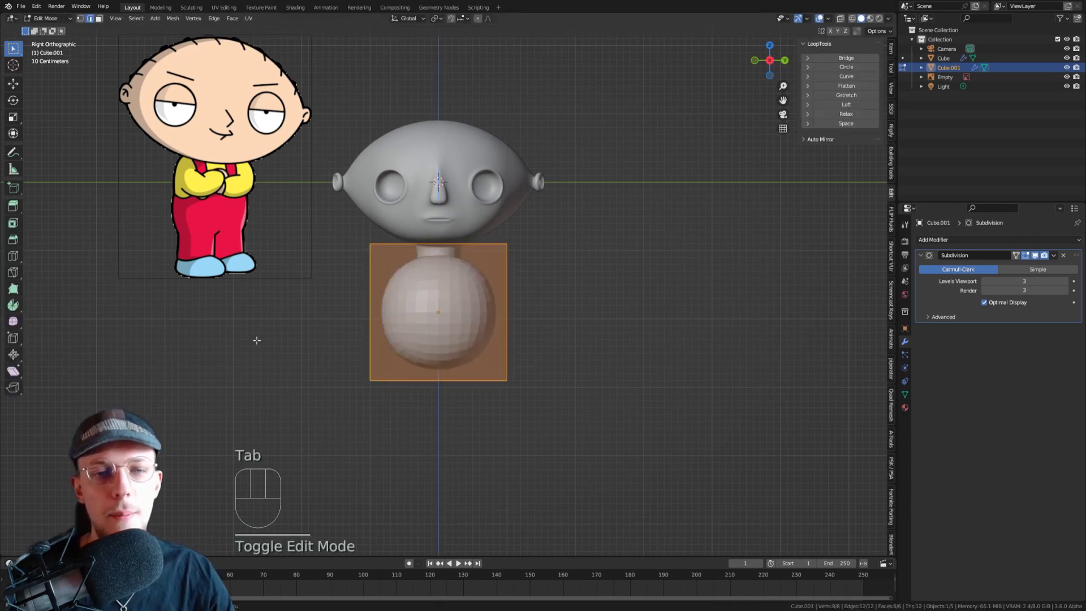
{"action": "scroll", "coordinate": [266, 337], "scroll_direction": "down", "scroll_amount": 1}
{"action": "key", "text": "alt+z"}
{"action": "middle_click_drag", "start_coordinate": [372, 380], "coordinate": [425, 341], "text": "shift"}
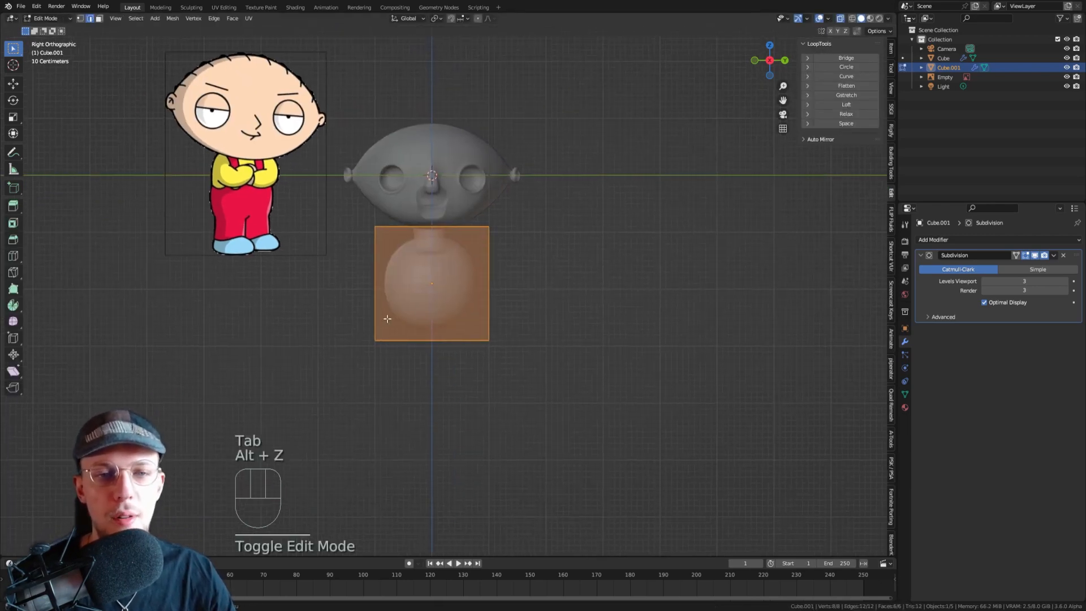
{"action": "scroll", "coordinate": [387, 319], "scroll_direction": "up", "scroll_amount": 1}
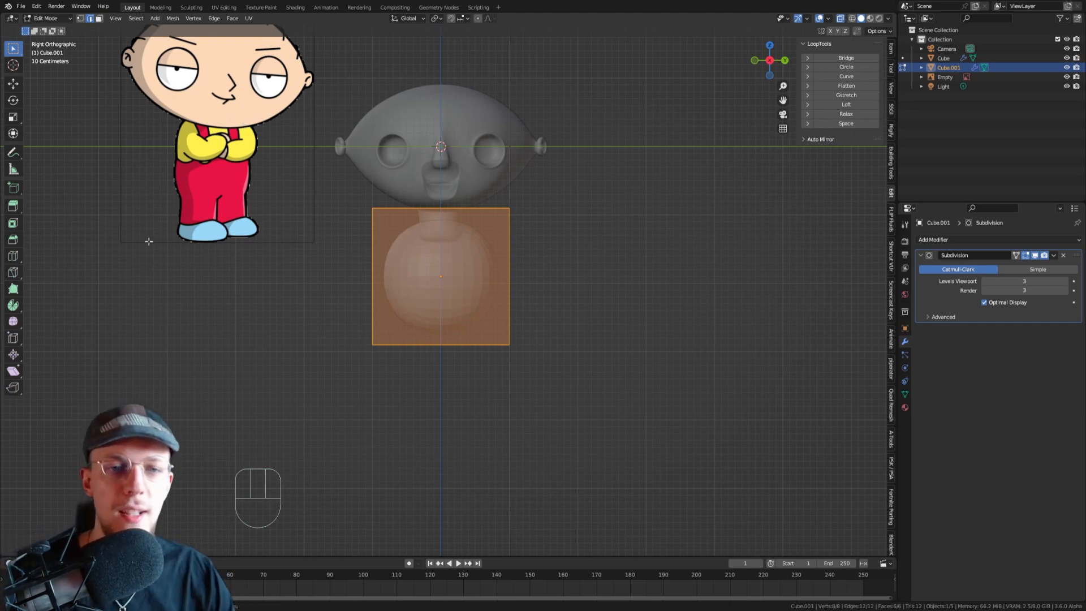
{"action": "key", "text": "ctrl+r"}
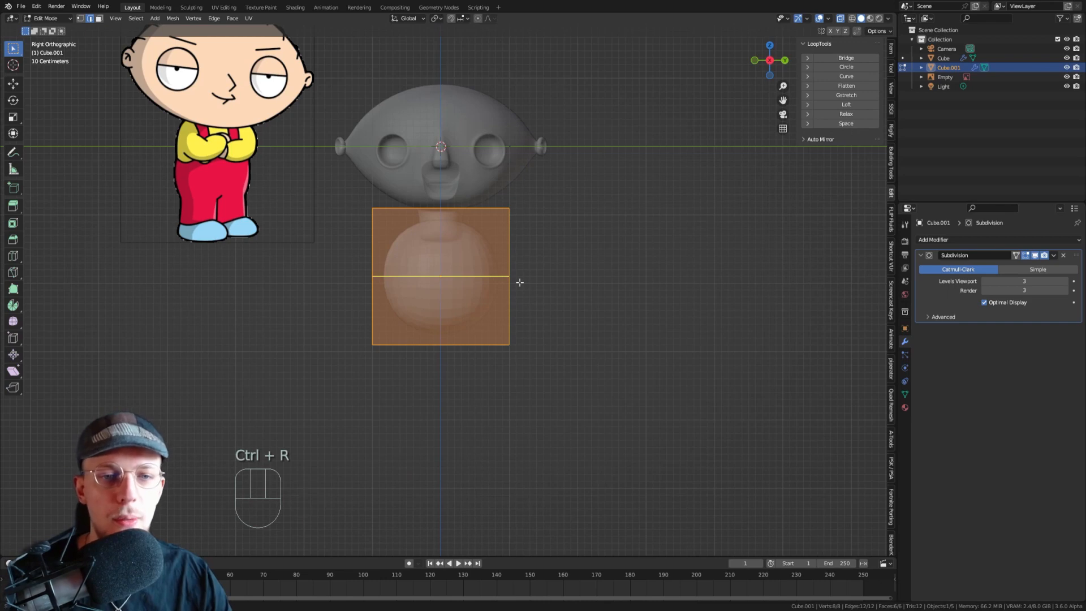
{"action": "left_click", "coordinate": [519, 282]}
{"action": "right_click", "coordinate": [519, 282]}
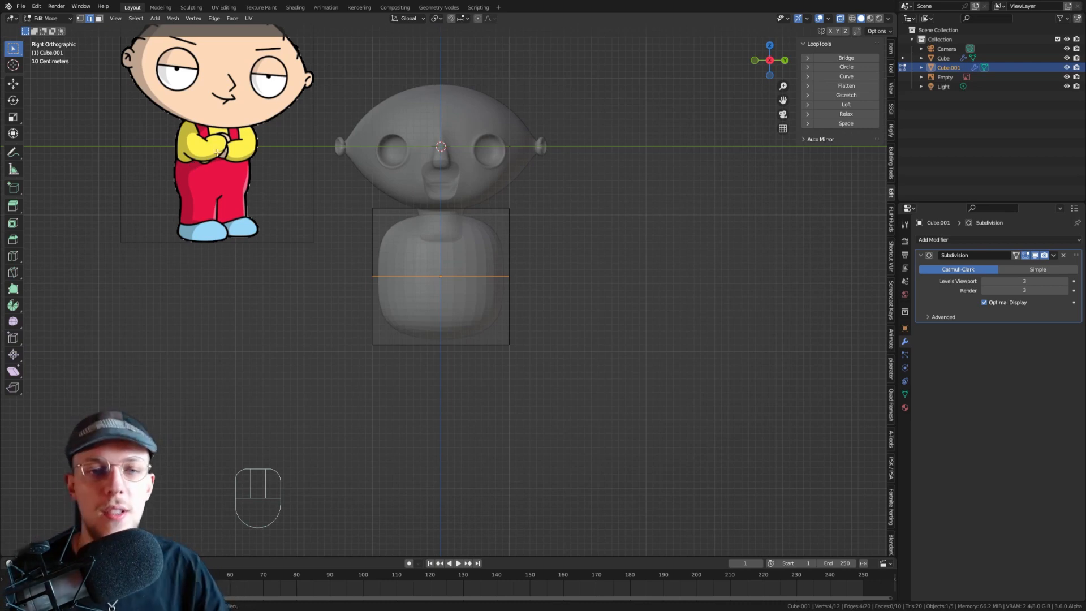
- Scale the body's top vertices to about two-thirds of their size and the middle loop to about 0.8
{"action": "left_click_drag", "start_coordinate": [574, 242], "coordinate": [292, 129]}
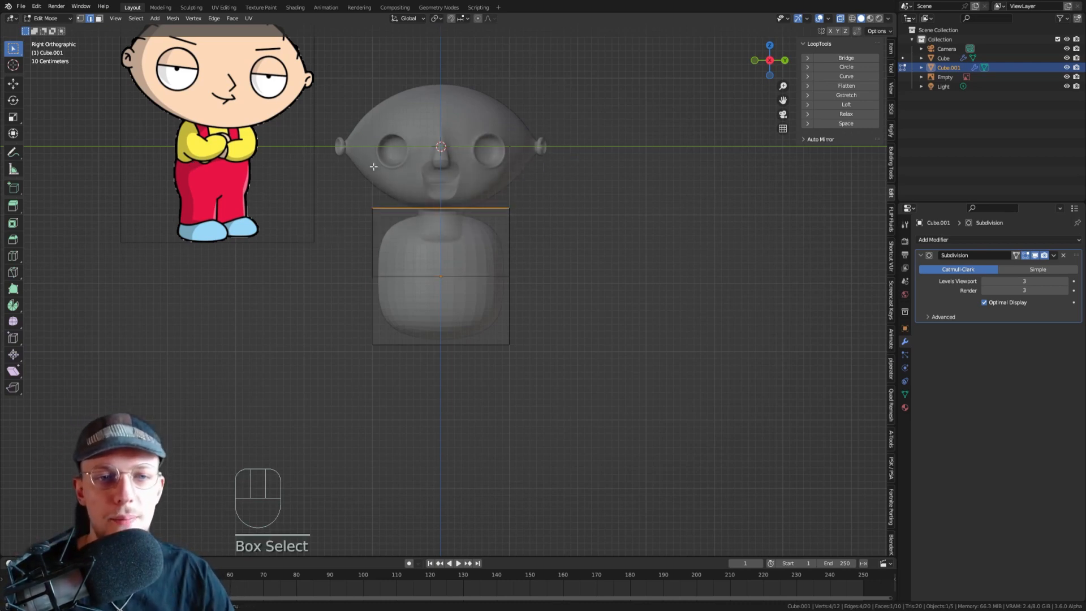
{"action": "key", "text": "1"}
{"action": "left_click_drag", "start_coordinate": [326, 160], "coordinate": [684, 219]}
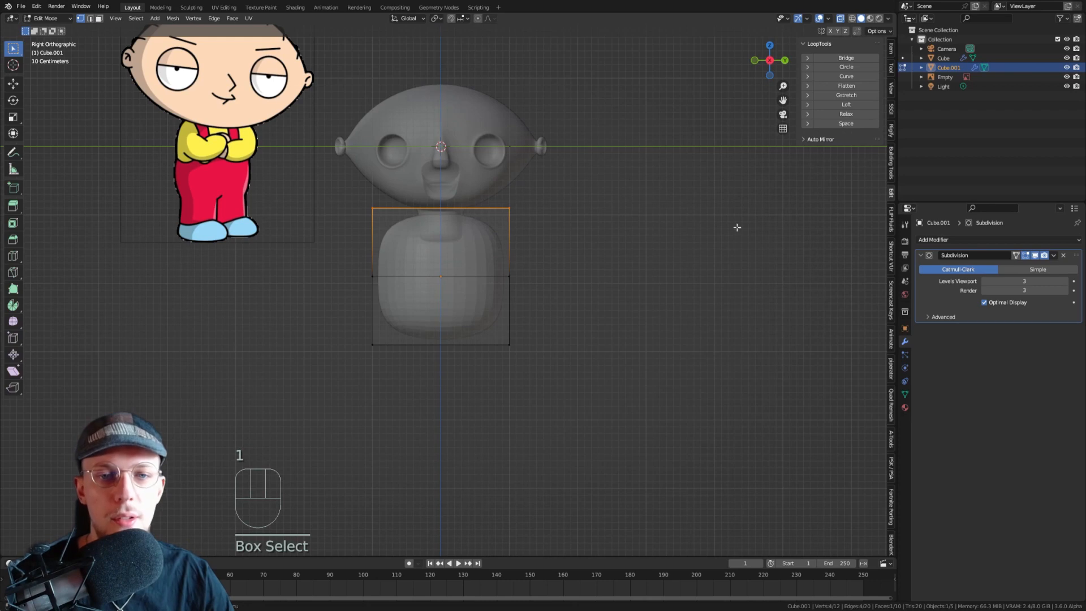
{"action": "key", "text": "s"}
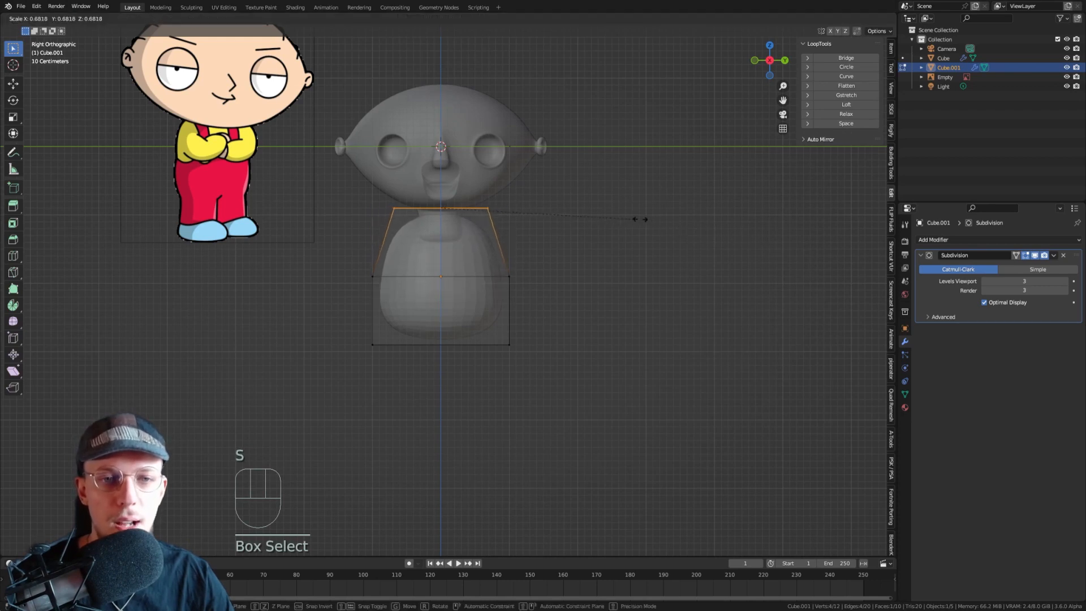
{"action": "left_click", "coordinate": [619, 215]}
{"action": "left_click_drag", "start_coordinate": [346, 265], "coordinate": [585, 292]}
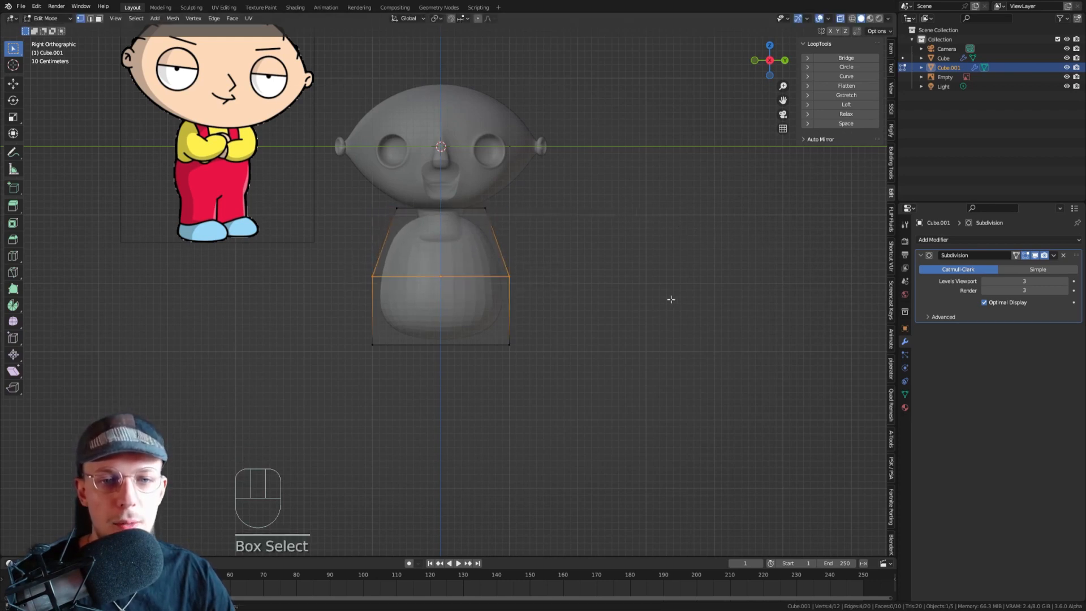
{"action": "key", "text": "s"}
{"action": "left_click", "coordinate": [676, 284]}
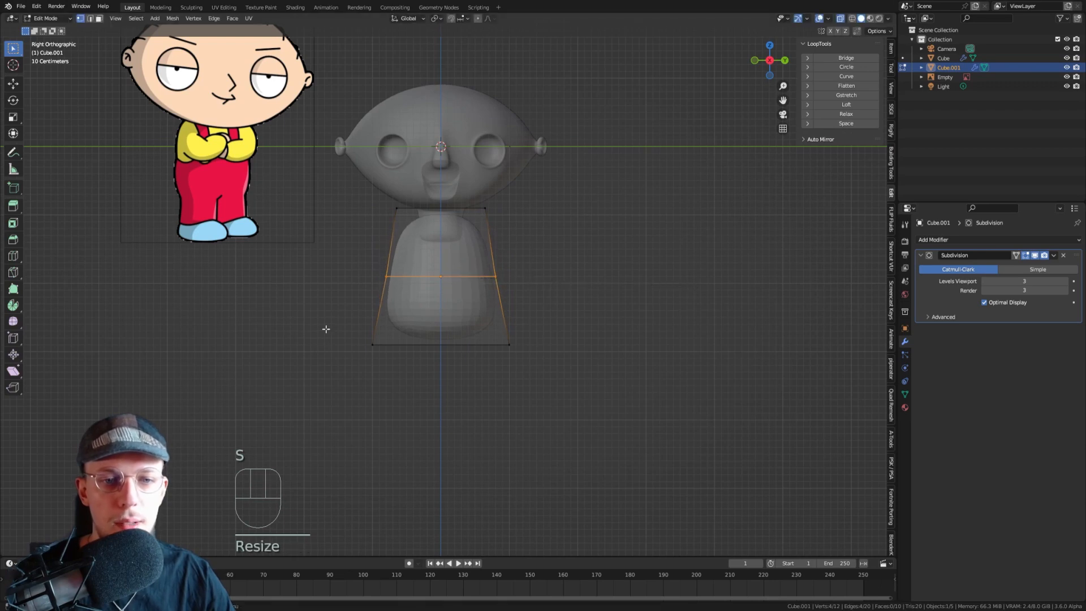
- Move the body's bottom vertices about 0.45 m straight down along Z and enlarge them about 1.2 times
{"action": "left_click_drag", "start_coordinate": [325, 328], "coordinate": [679, 370]}
{"action": "key", "text": "g"}
{"action": "key", "text": "z"}
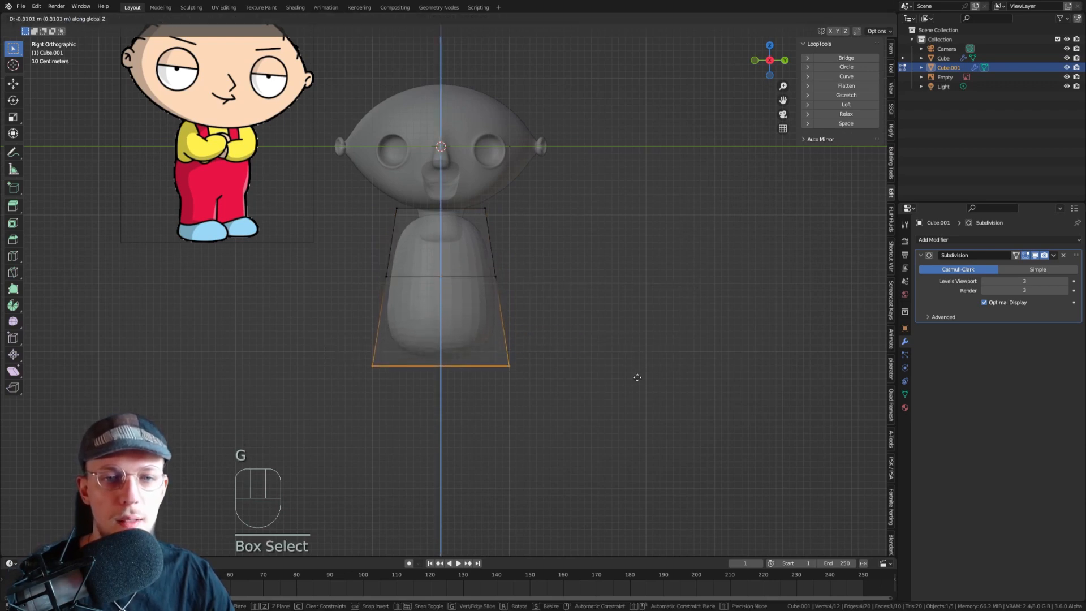
{"action": "left_click", "coordinate": [636, 381]}
{"action": "key", "text": "s"}
{"action": "left_click", "coordinate": [619, 316]}
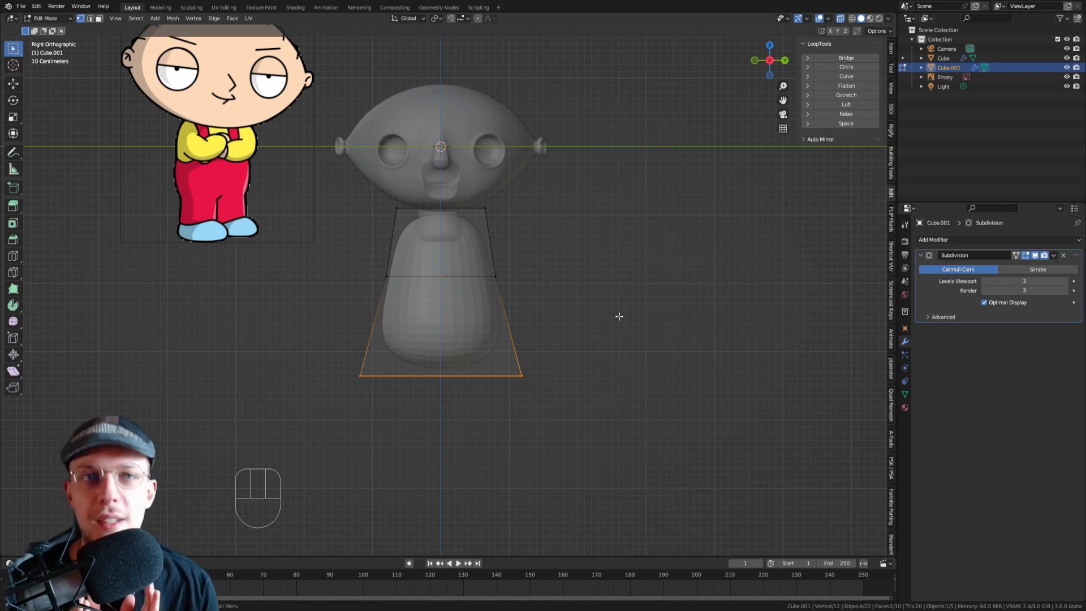
- Add a centred vertical loop cut that divides the body into two side halves
{"action": "middle_click_drag", "start_coordinate": [532, 323], "coordinate": [449, 316]}
{"action": "key", "text": "KP_1"}
{"action": "key", "text": "KP_3"}
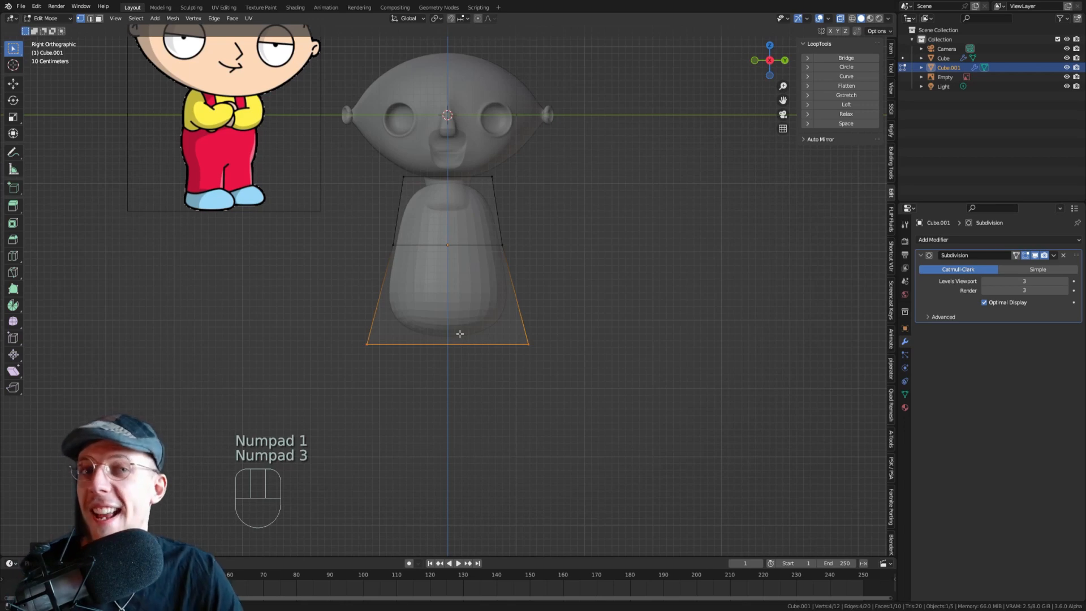
{"action": "key", "text": "ctrl+r"}
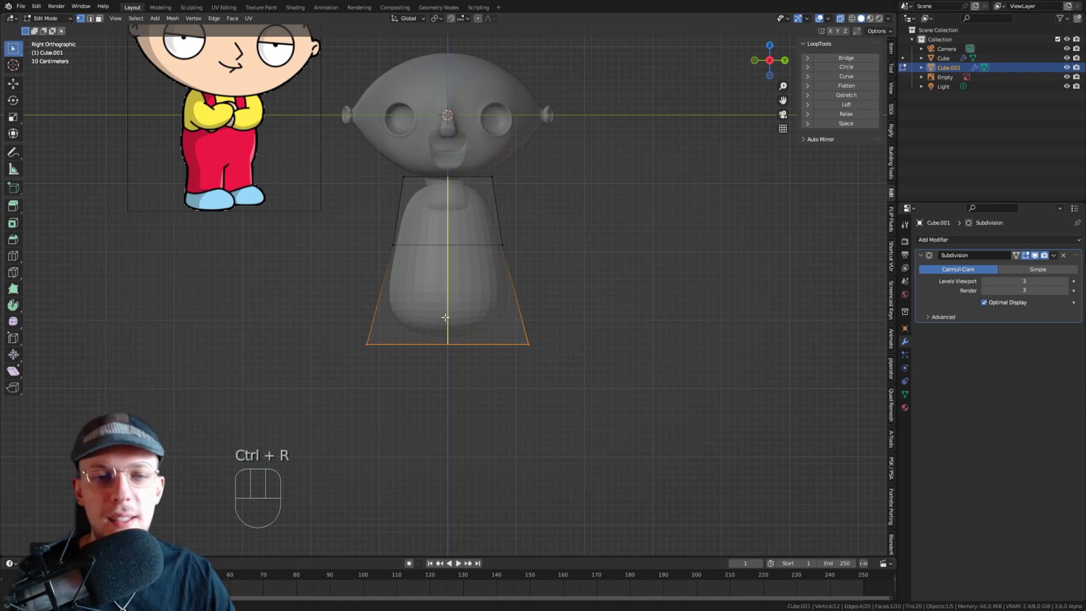
{"action": "left_click", "coordinate": [447, 333]}
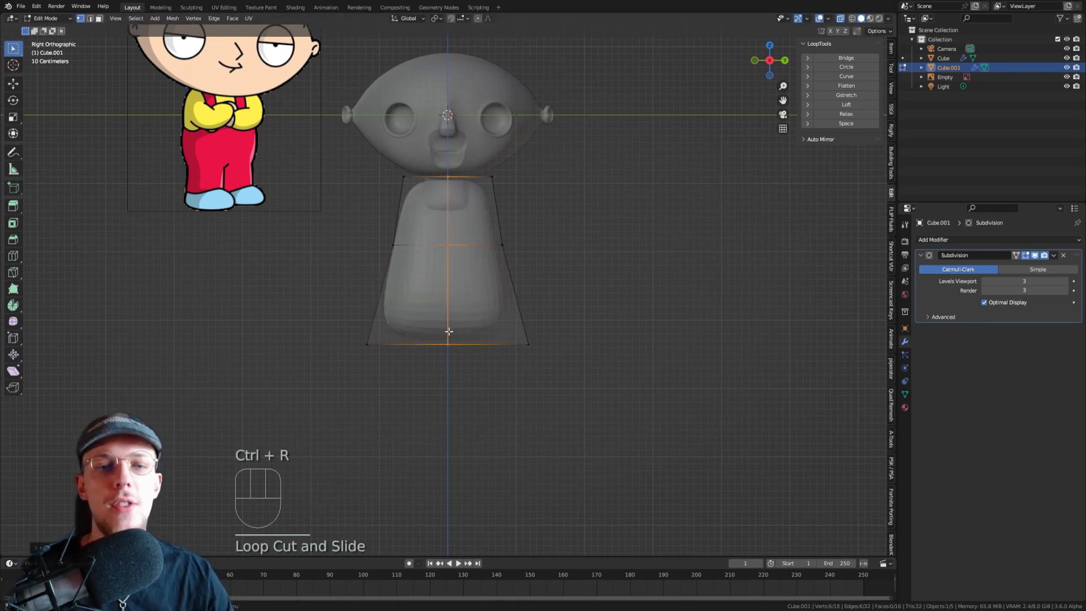
- Scale the vertical centre loop up about 1.25 times along X to round the body's front and back
{"action": "middle_click_drag", "start_coordinate": [449, 332], "coordinate": [415, 318]}
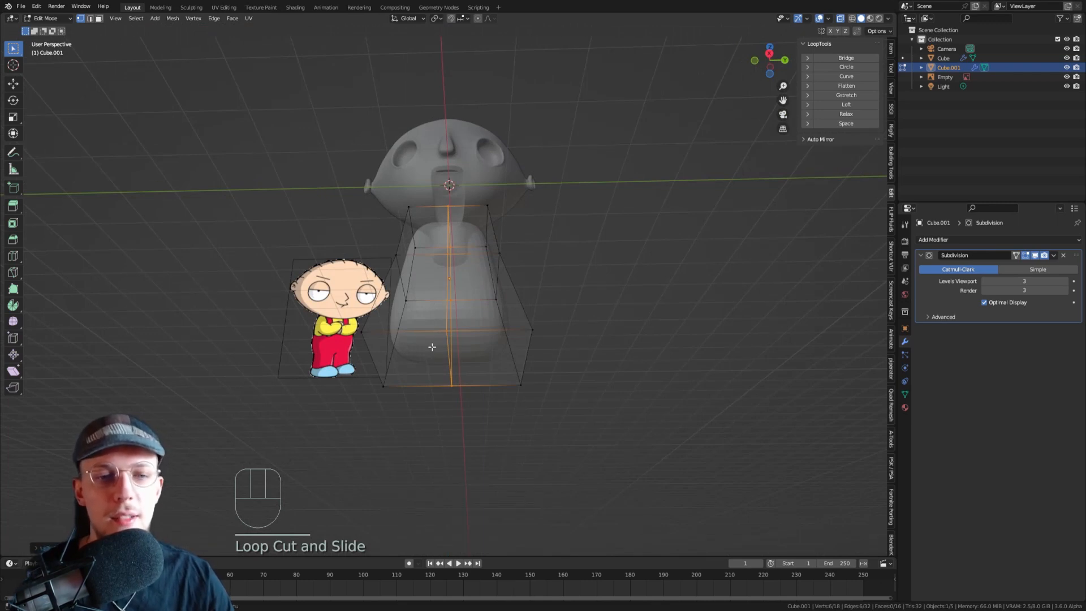
{"action": "key", "text": "KP_1"}
{"action": "key", "text": "KP_3"}
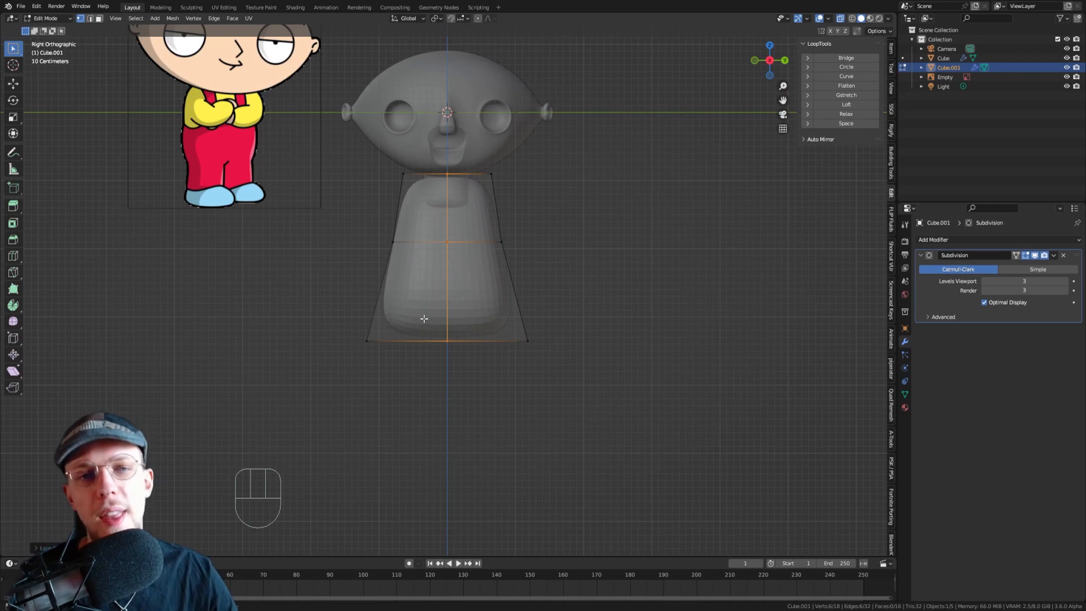
{"action": "middle_click_drag", "start_coordinate": [409, 342], "coordinate": [414, 271]}
{"action": "key", "text": "s"}
{"action": "key", "text": "x"}
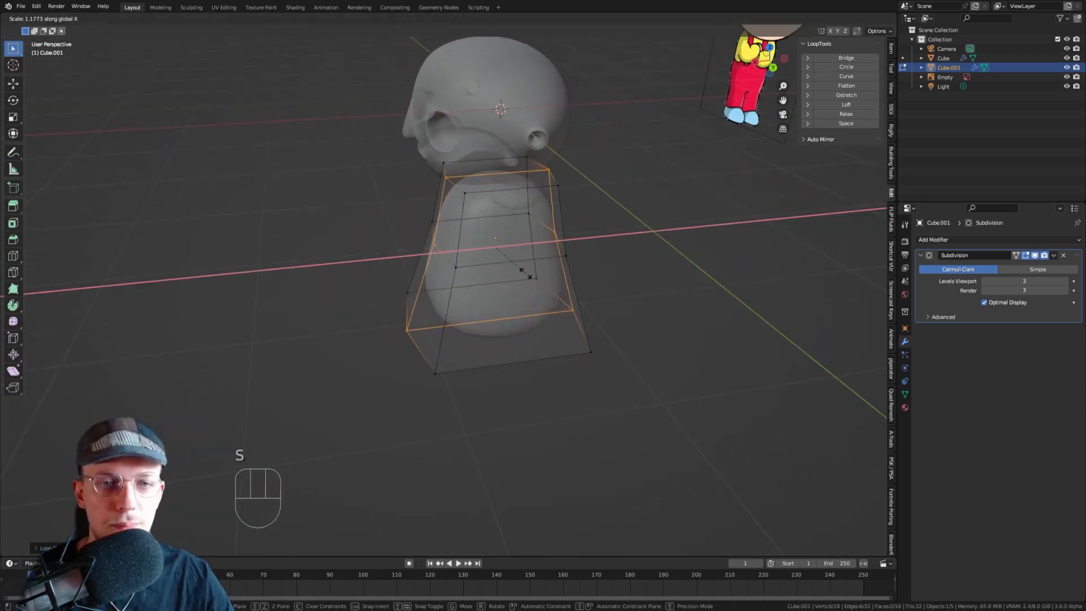
{"action": "left_click", "coordinate": [530, 273]}
- Stretch the centre loop about 1.13 times along Z from the side-on reference view and return to Object Mode
{"action": "key", "text": "KP_1"}
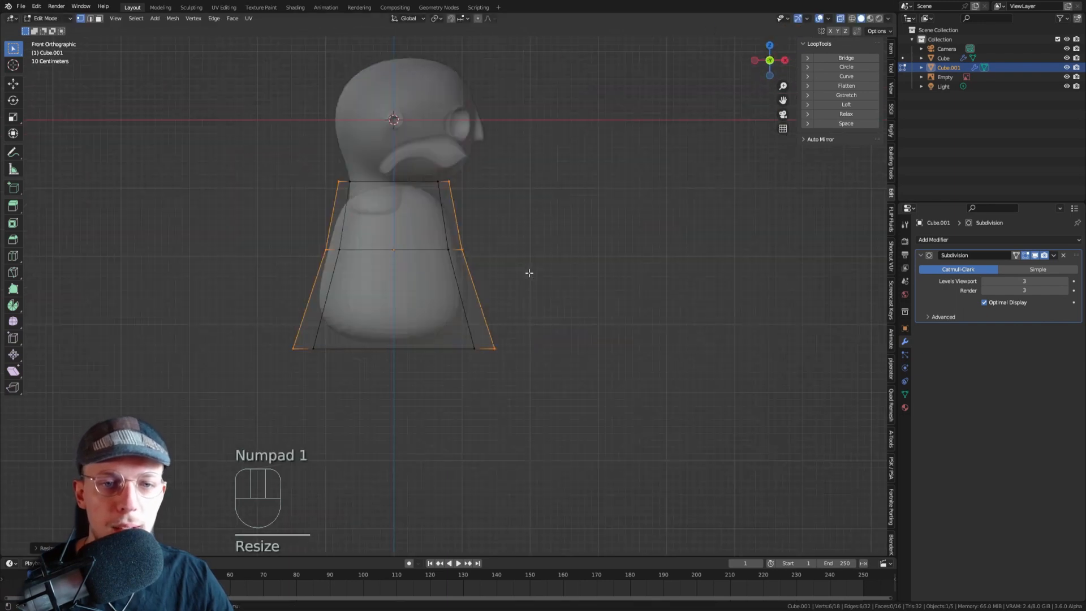
{"action": "key", "text": "KP_3"}
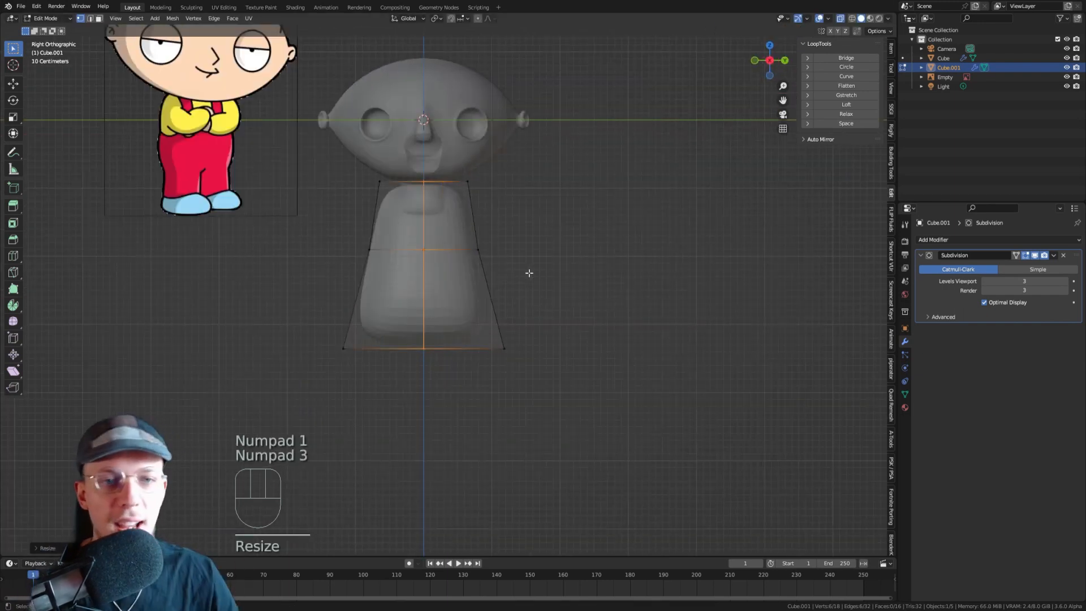
{"action": "key", "text": "s"}
{"action": "key", "text": "z"}
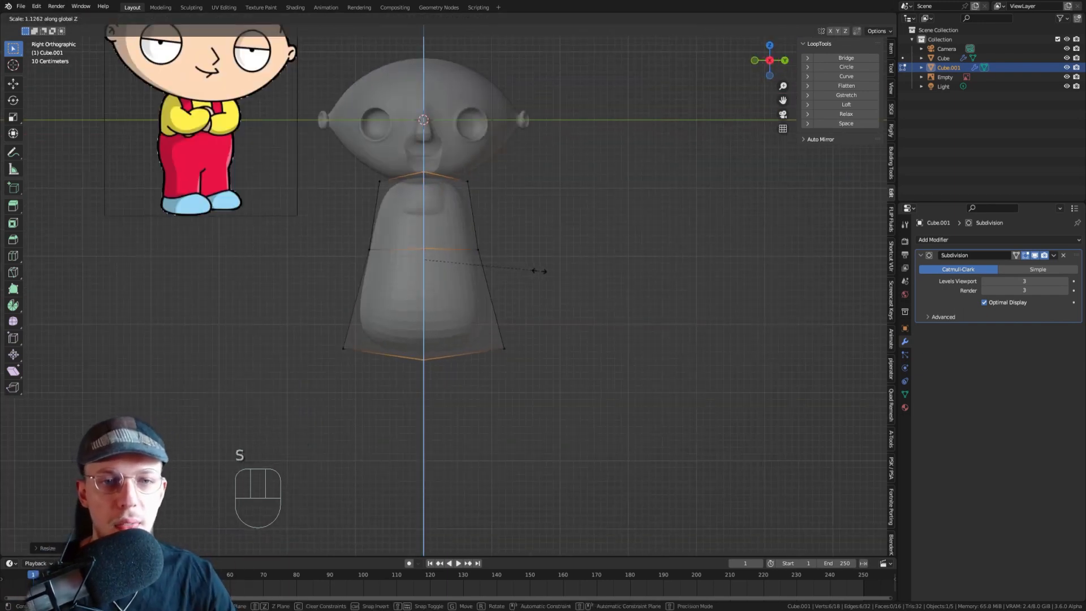
{"action": "left_click", "coordinate": [582, 271]}
{"action": "key", "text": "Tab"}
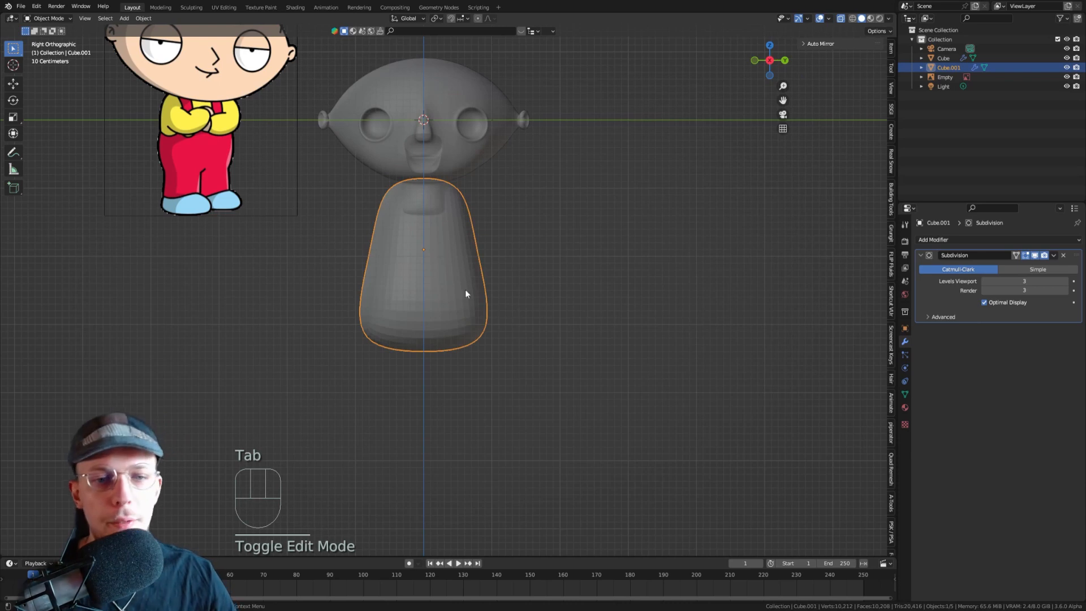
- Delete the body's vertices on the +Y side of the centre loop, keeping only one half
{"action": "key", "text": "Tab"}
{"action": "left_click_drag", "start_coordinate": [630, 442], "coordinate": [451, 136]}
{"action": "key", "text": "1"}
{"action": "key", "text": "Delete"}
{"action": "left_click", "coordinate": [449, 122]}
{"action": "key", "text": "Tab"}
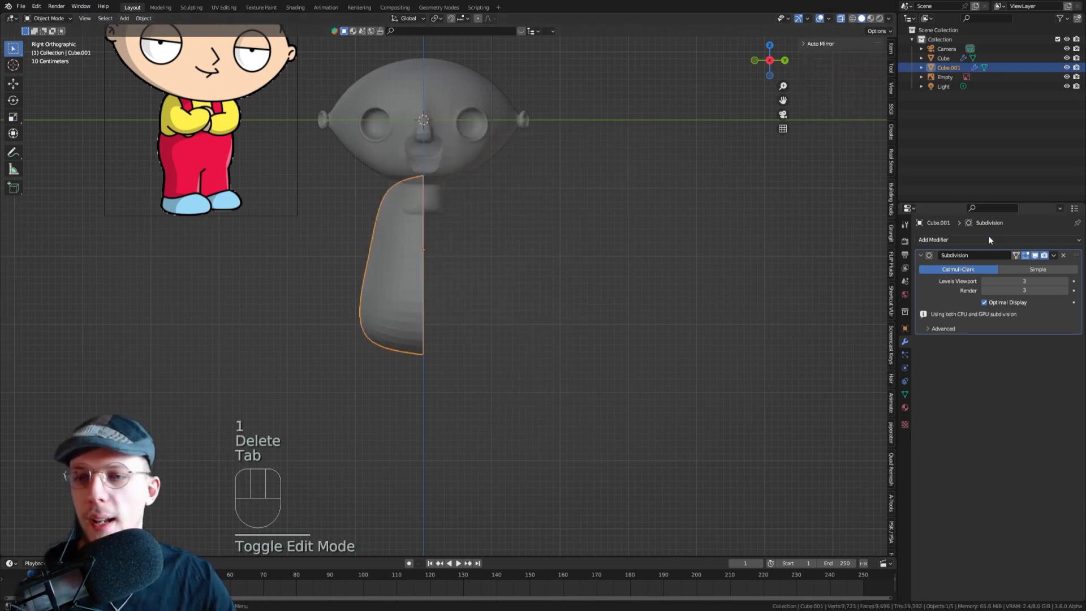
- Add a Mirror modifier to the half body, place it above Subdivision, and mirror on Y instead of X
{"action": "left_click", "coordinate": [961, 239]}
{"action": "left_click", "coordinate": [898, 349]}
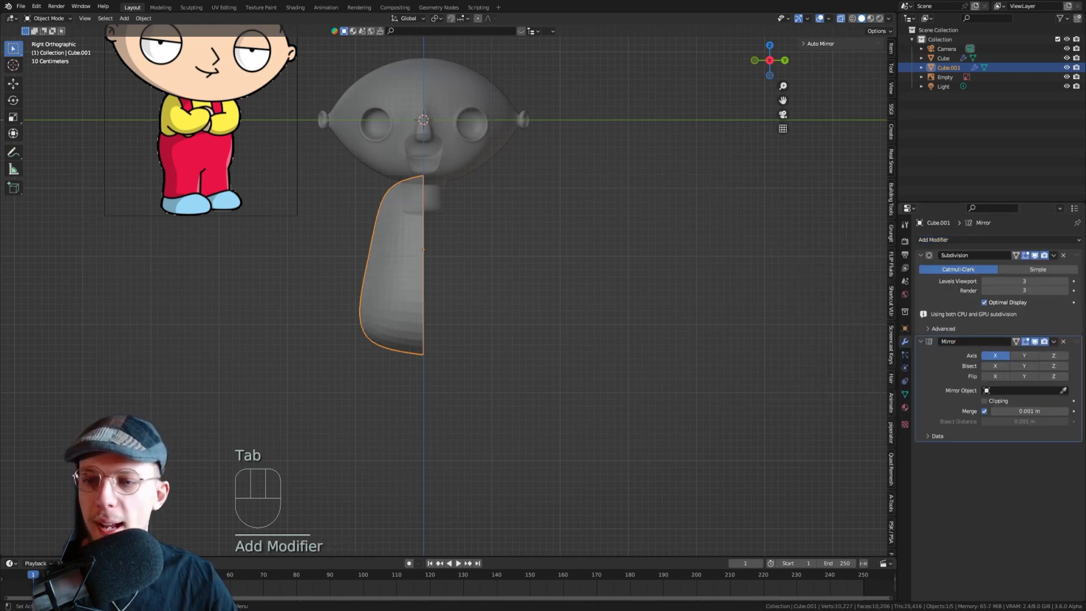
{"action": "left_click_drag", "start_coordinate": [1061, 316], "coordinate": [1061, 226]}
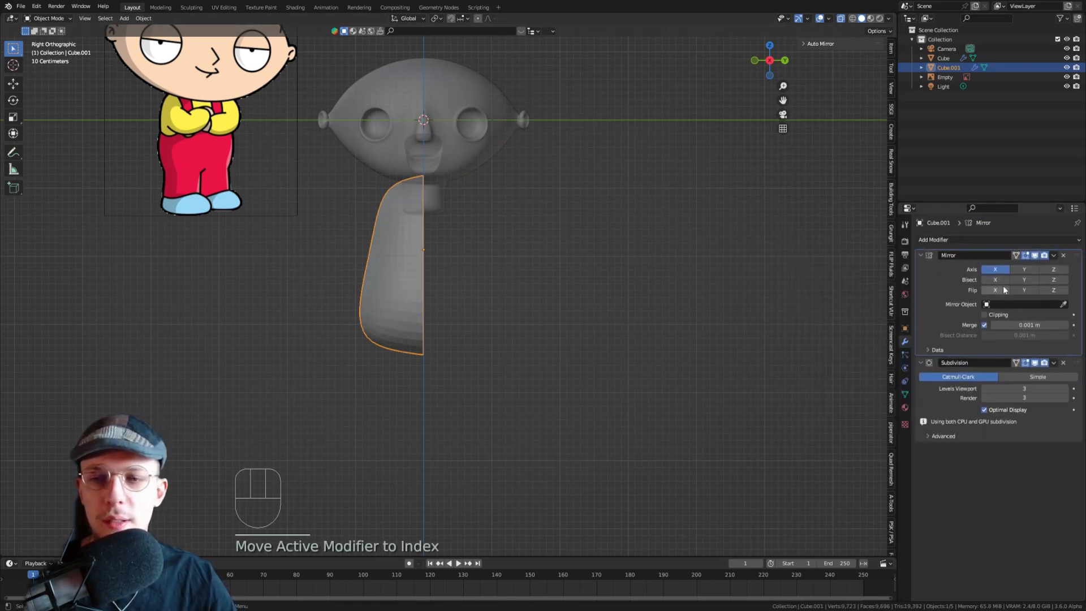
{"action": "left_click", "coordinate": [1003, 270]}
{"action": "left_click", "coordinate": [1024, 270]}
{"action": "left_click", "coordinate": [545, 286]}
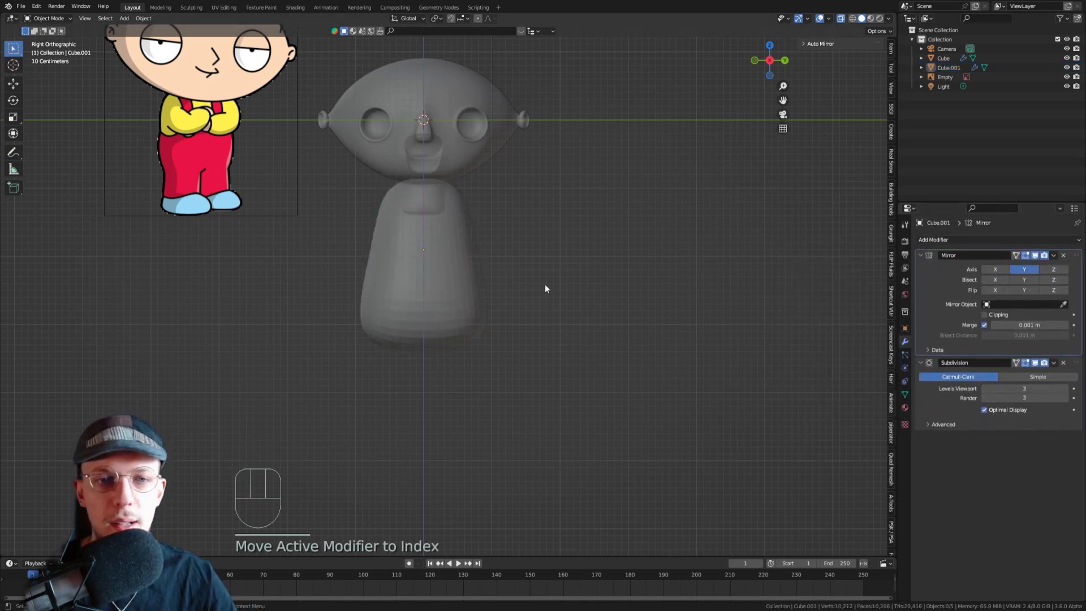
- Lower the body slightly along Z, and pull its bottom centre vertices about 0.4 m further down in Edit Mode
{"action": "left_click", "coordinate": [470, 297]}
{"action": "key", "text": "g"}
{"action": "key", "text": "z"}
{"action": "left_click", "coordinate": [546, 293]}
{"action": "key", "text": "Tab"}
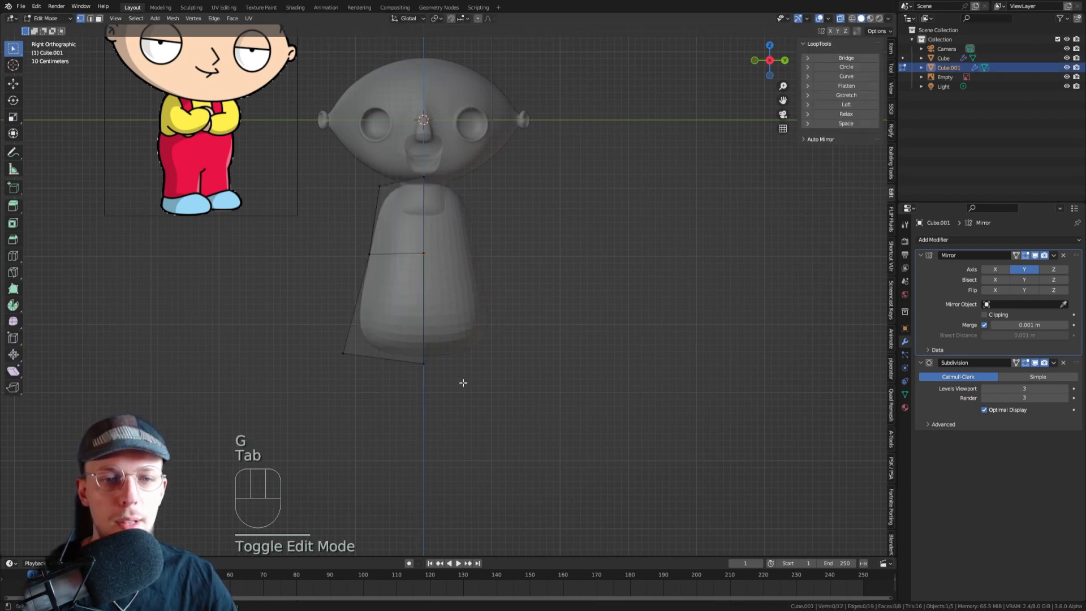
{"action": "left_click_drag", "start_coordinate": [463, 383], "coordinate": [400, 347]}
{"action": "key", "text": "g"}
{"action": "key", "text": "z"}
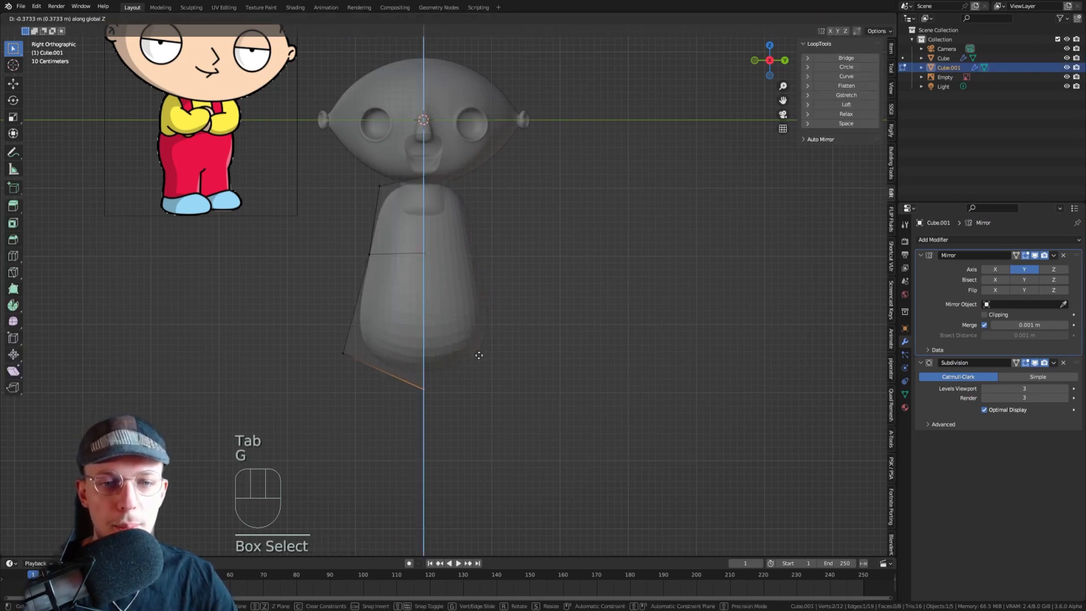
{"action": "left_click", "coordinate": [479, 357]}
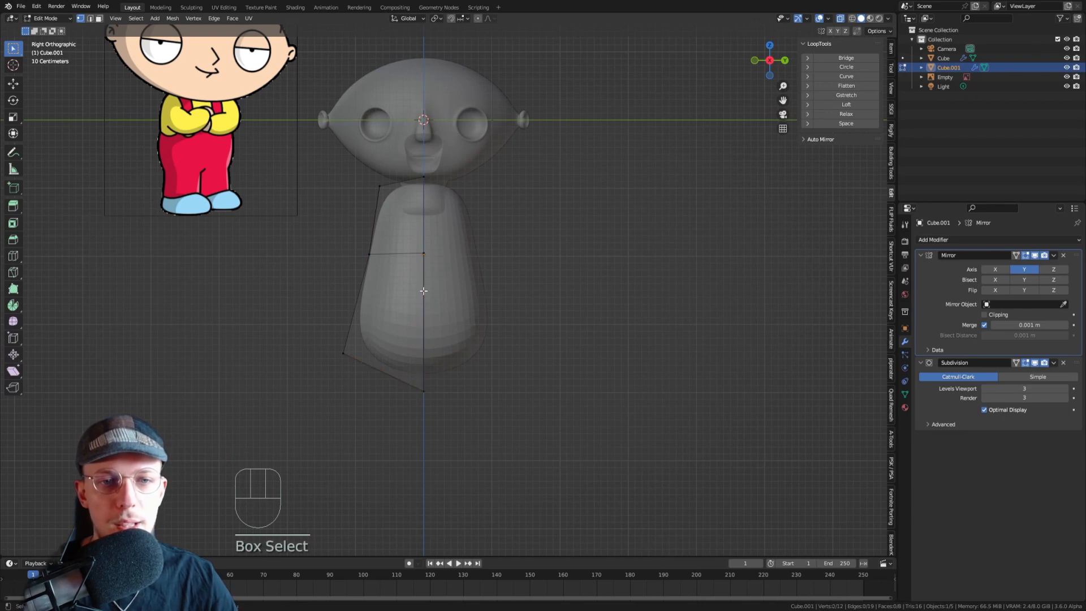
- Move the body's outer waist vertices slightly inward and down, and lower the outer shoulder vertices slightly to slope them
{"action": "left_click_drag", "start_coordinate": [347, 249], "coordinate": [378, 266]}
{"action": "key", "text": "g"}
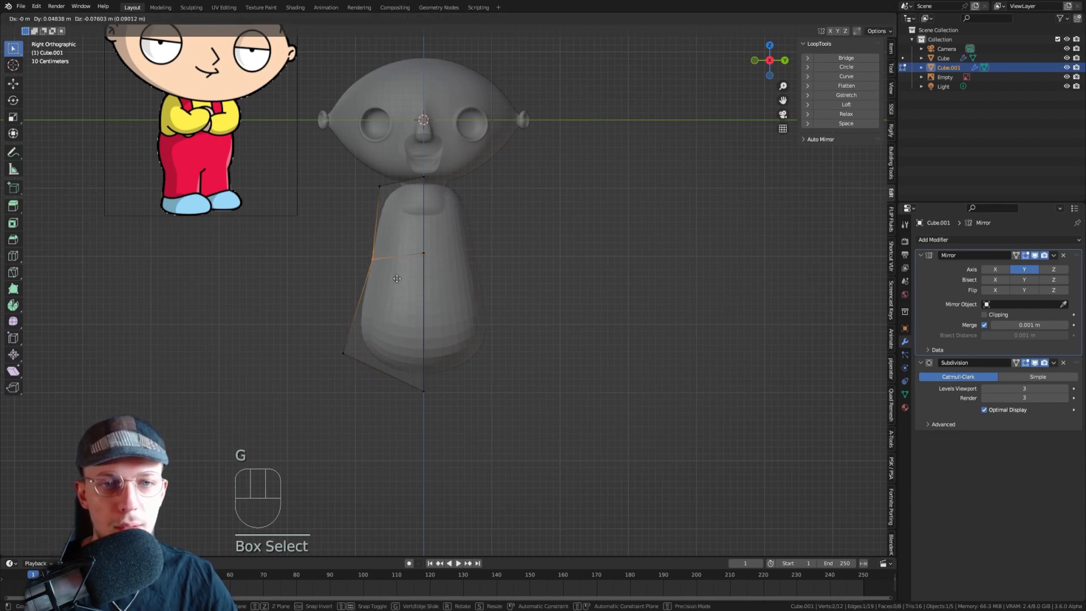
{"action": "left_click", "coordinate": [398, 280]}
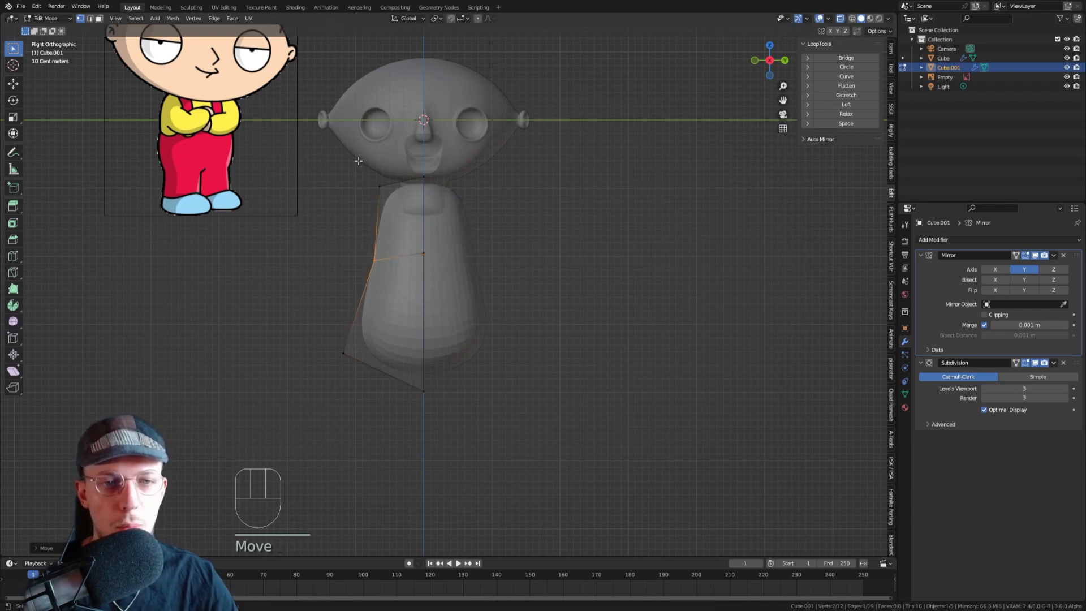
{"action": "left_click_drag", "start_coordinate": [358, 161], "coordinate": [406, 205]}
{"action": "key", "text": "g"}
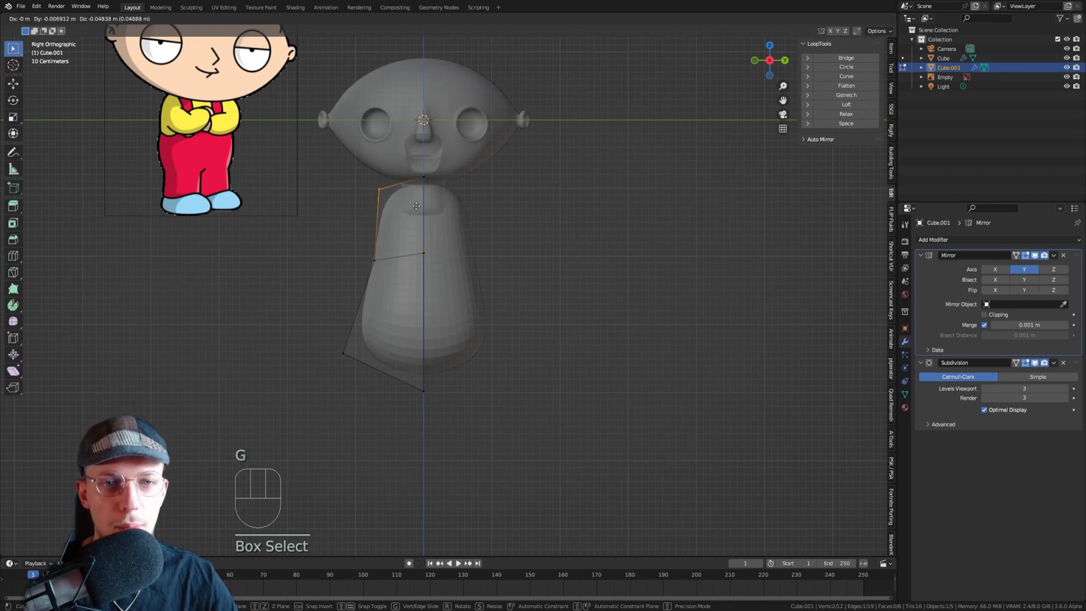
{"action": "left_click", "coordinate": [416, 207]}
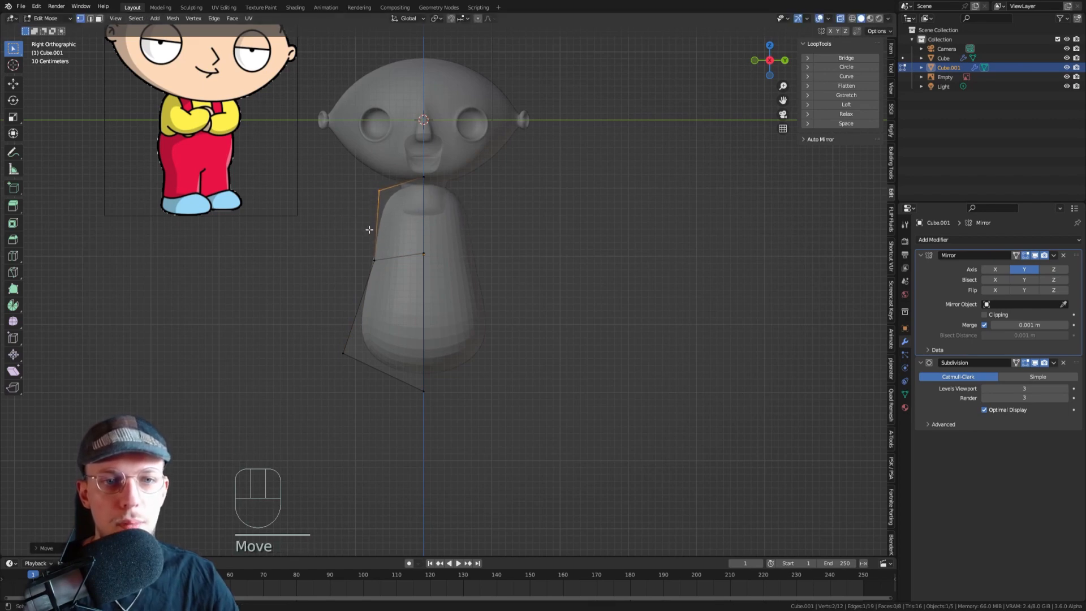
{"action": "left_click_drag", "start_coordinate": [348, 240], "coordinate": [413, 304]}
{"action": "key", "text": "g"}
{"action": "left_click", "coordinate": [406, 288]}
- Move the whole body object about 0.2 m backward along X in the profile view to sit under the neck
{"action": "middle_click_drag", "start_coordinate": [412, 287], "coordinate": [349, 289]}
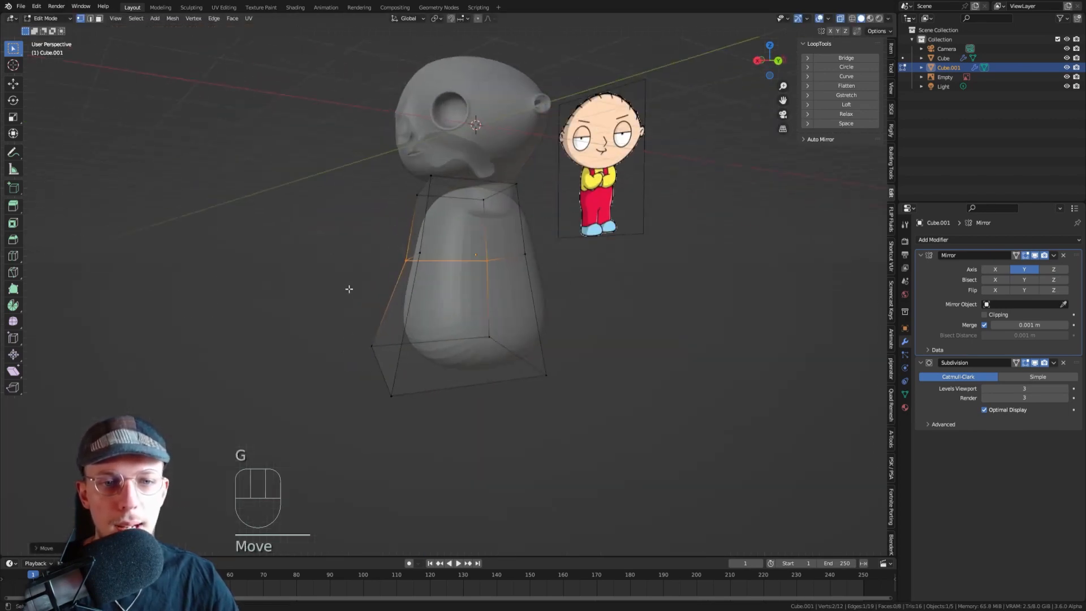
{"action": "key", "text": "KP_3"}
{"action": "key", "text": "KP_1"}
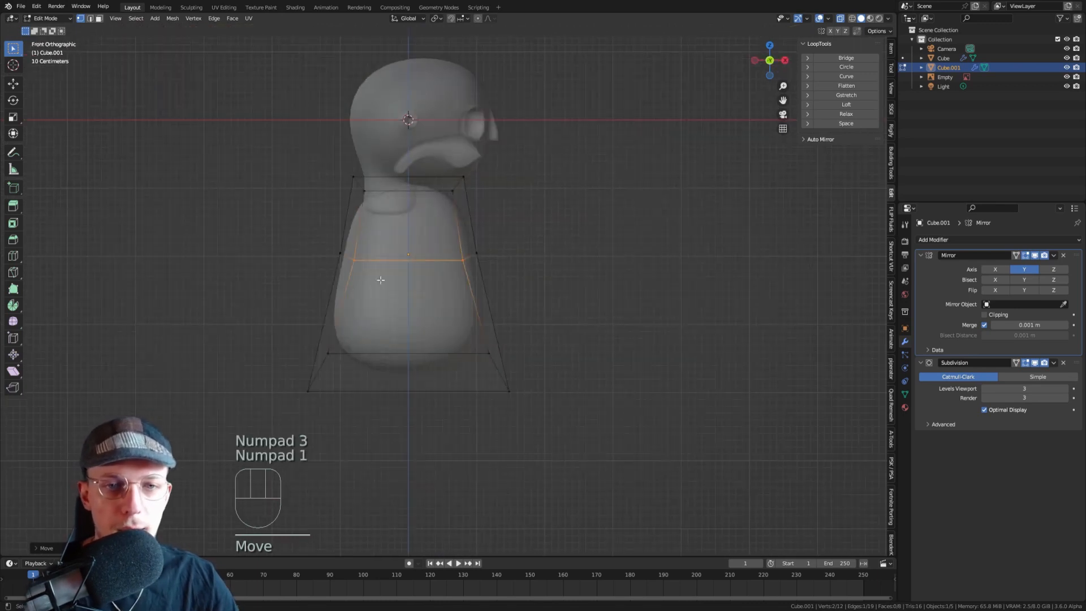
{"action": "left_click_drag", "start_coordinate": [627, 477], "coordinate": [412, 134]}
{"action": "key", "text": "a"}
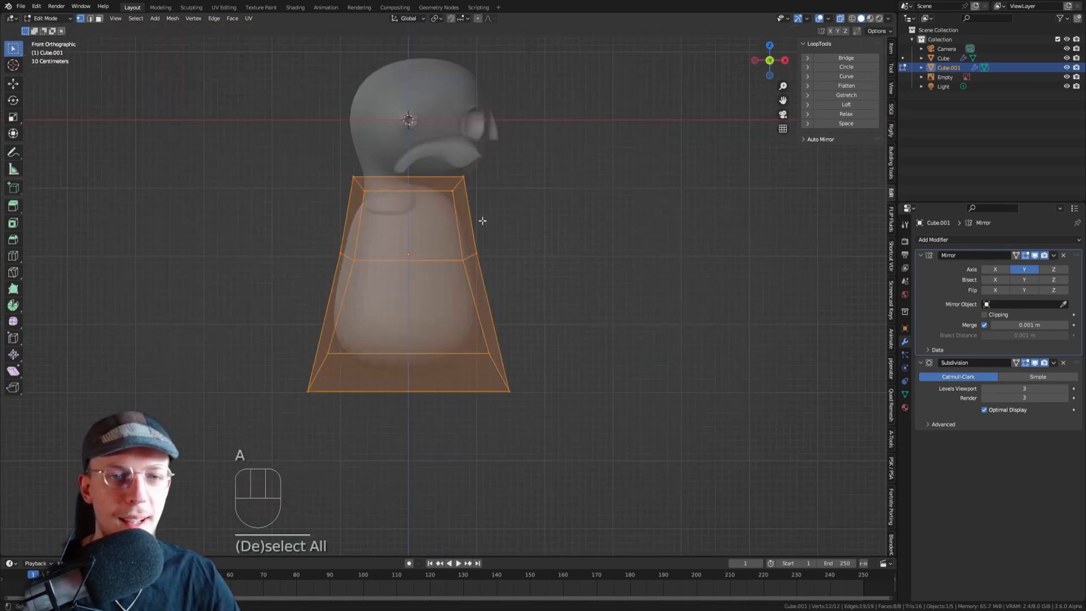
{"action": "key", "text": "Tab"}
{"action": "key", "text": "g"}
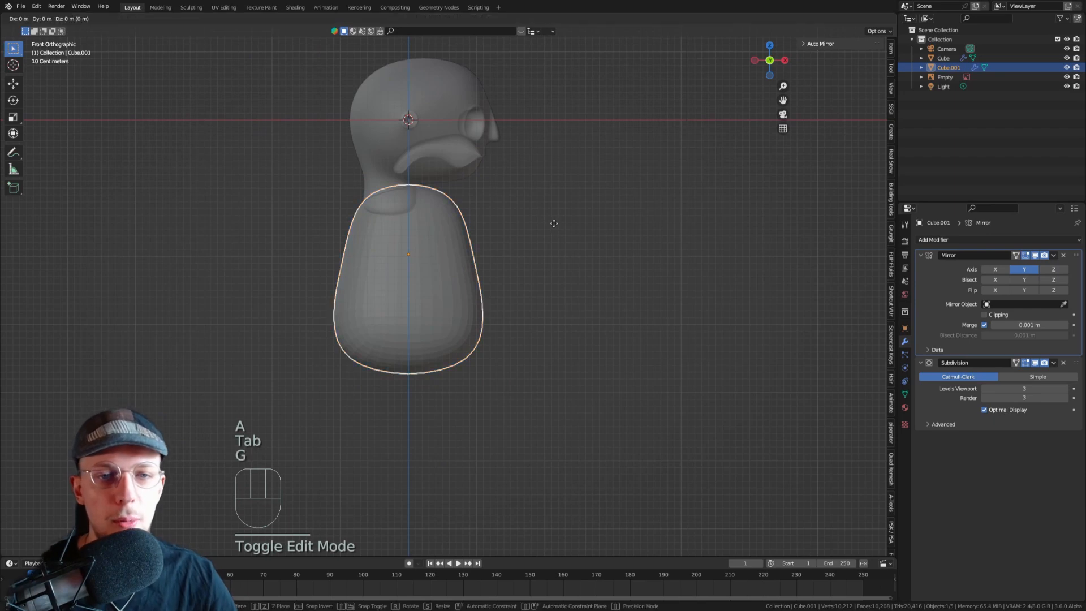
{"action": "key", "text": "x"}
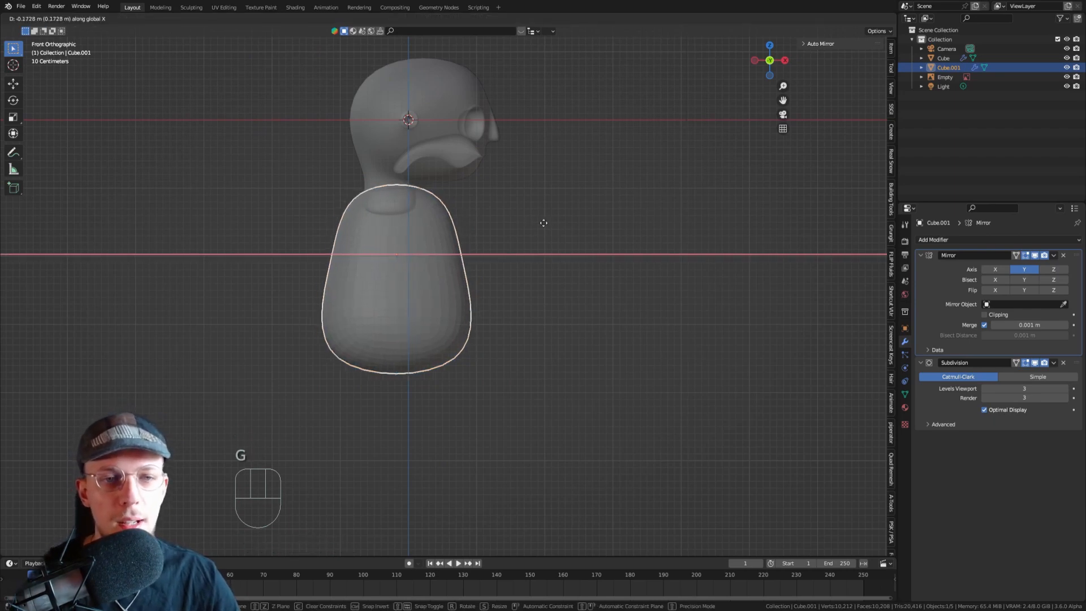
{"action": "left_click", "coordinate": [542, 222]}
- Shift the body's upper front vertices slightly back and down in Edit Mode to refine the chest profile
{"action": "key", "text": "Tab"}
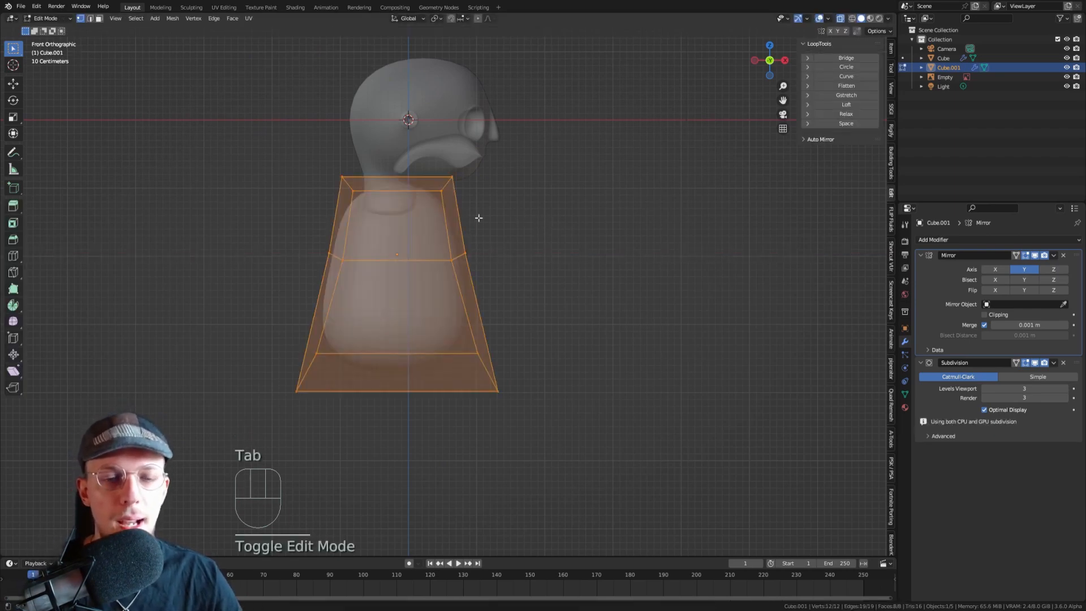
{"action": "key", "text": "1"}
{"action": "left_click_drag", "start_coordinate": [433, 238], "coordinate": [538, 296]}
{"action": "left_click_drag", "start_coordinate": [428, 170], "coordinate": [502, 211]}
{"action": "key", "text": "g"}
{"action": "left_click", "coordinate": [504, 213]}
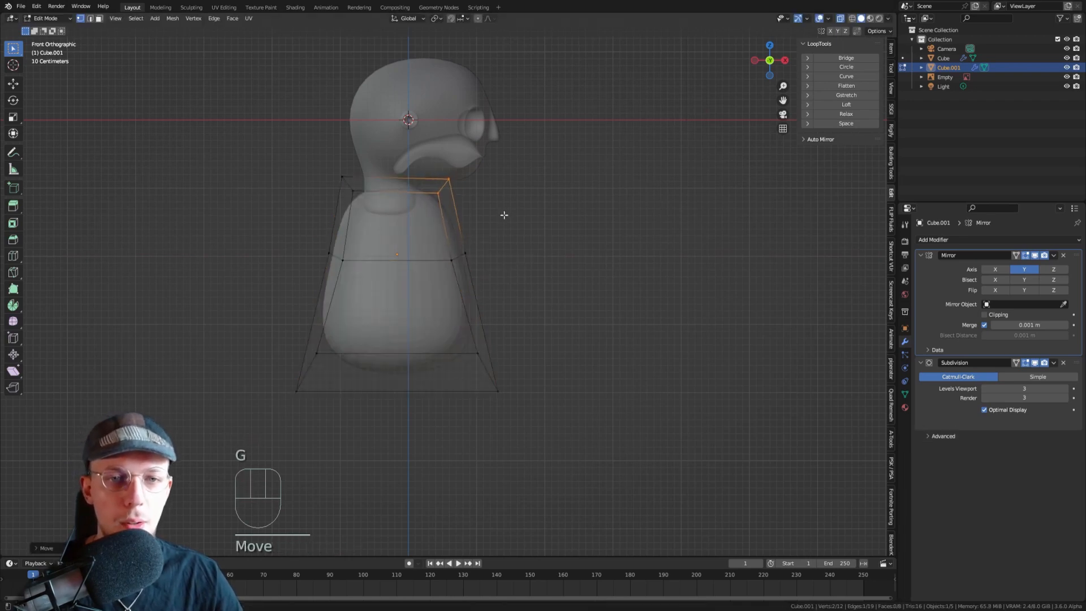
- Move the body's front waist vertices slightly back, and shift its front bottom vertices back and down in the profile view
{"action": "left_click_drag", "start_coordinate": [432, 242], "coordinate": [475, 286]}
{"action": "key", "text": "g"}
{"action": "left_click", "coordinate": [472, 304]}
{"action": "left_click_drag", "start_coordinate": [444, 328], "coordinate": [555, 439]}
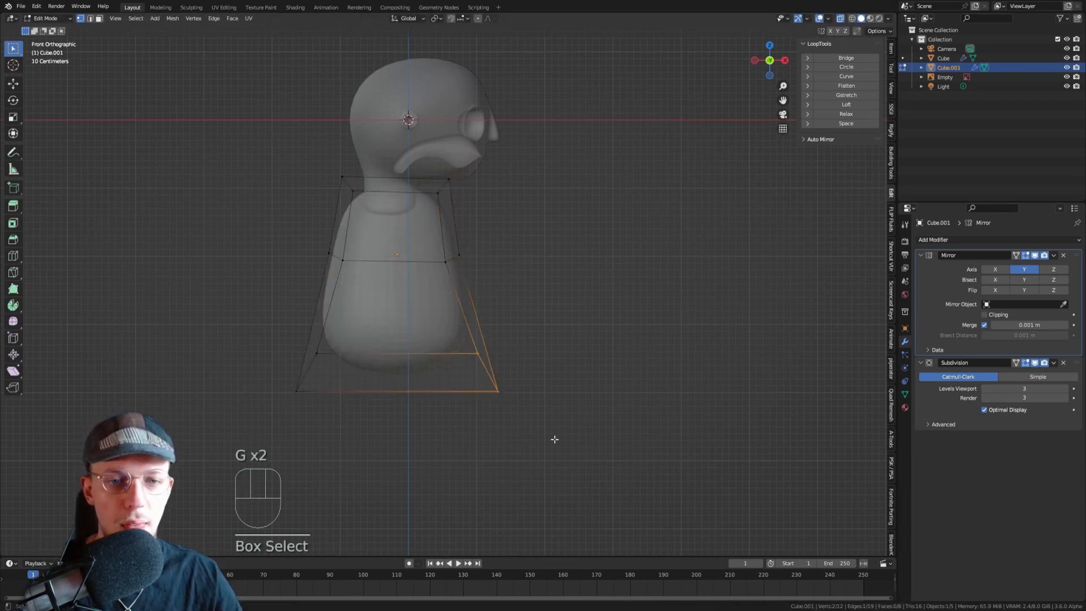
{"action": "key", "text": "g"}
{"action": "left_click", "coordinate": [540, 454]}
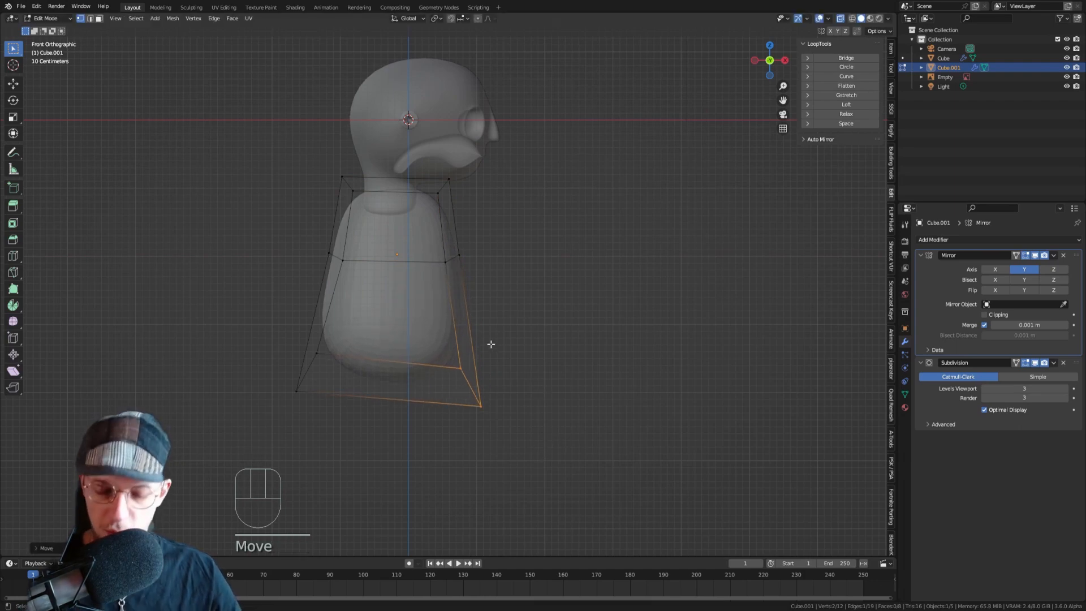
{"action": "left_click_drag", "start_coordinate": [435, 234], "coordinate": [516, 258]}
{"action": "key", "text": "g"}
{"action": "left_click", "coordinate": [517, 257]}
{"action": "key", "text": "g"}
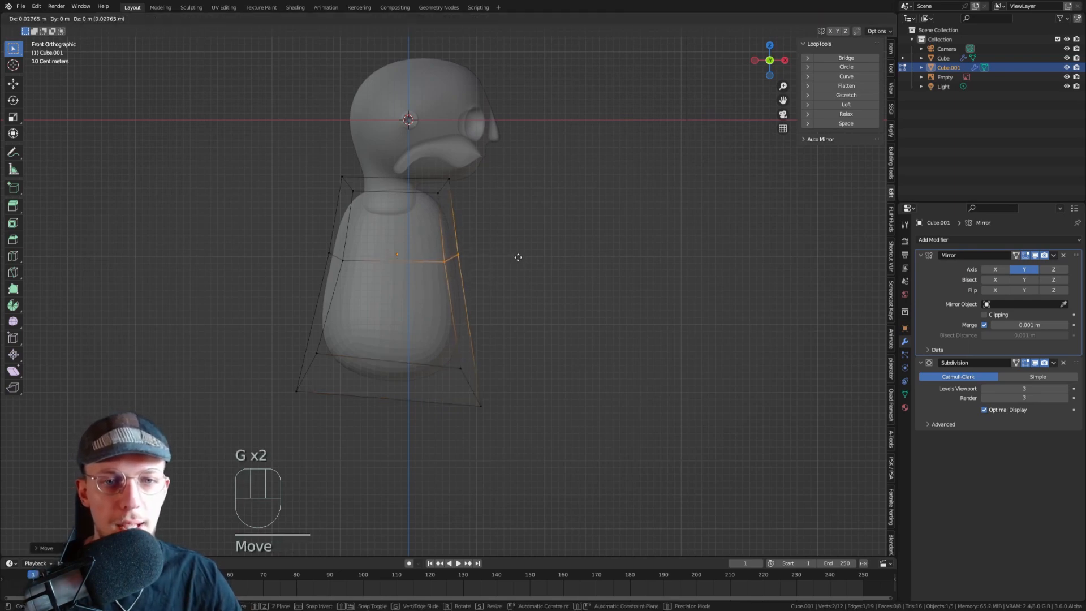
{"action": "left_click", "coordinate": [519, 257]}
- Move the rear waist vertices slightly forward and down, and shift the upper rear vertices slightly backward
{"action": "left_click_drag", "start_coordinate": [317, 219], "coordinate": [353, 267]}
{"action": "key", "text": "g"}
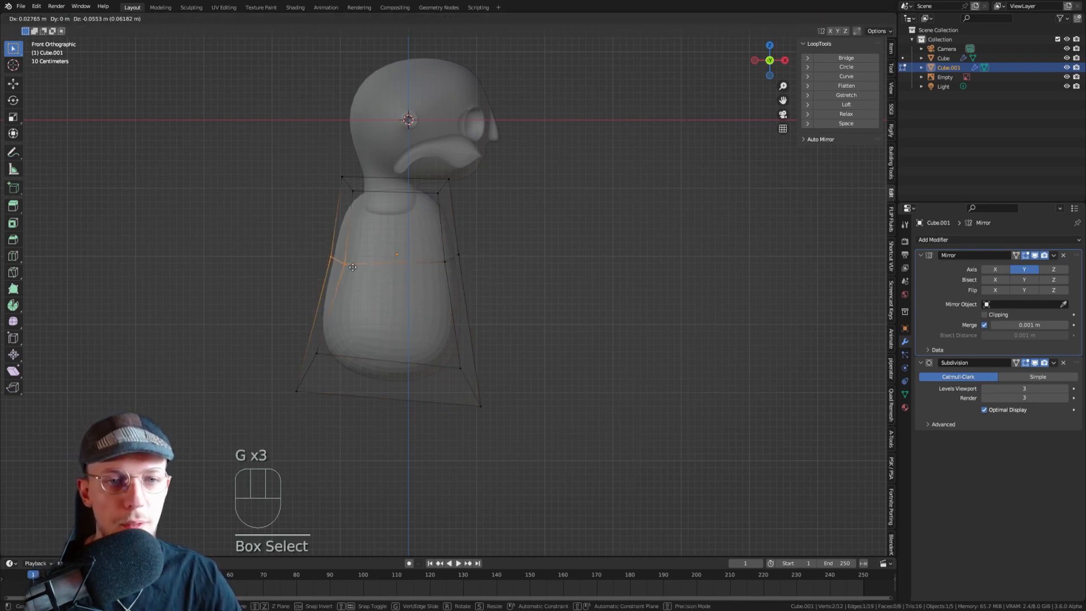
{"action": "left_click", "coordinate": [363, 277]}
{"action": "left_click_drag", "start_coordinate": [322, 170], "coordinate": [378, 202]}
{"action": "key", "text": "g"}
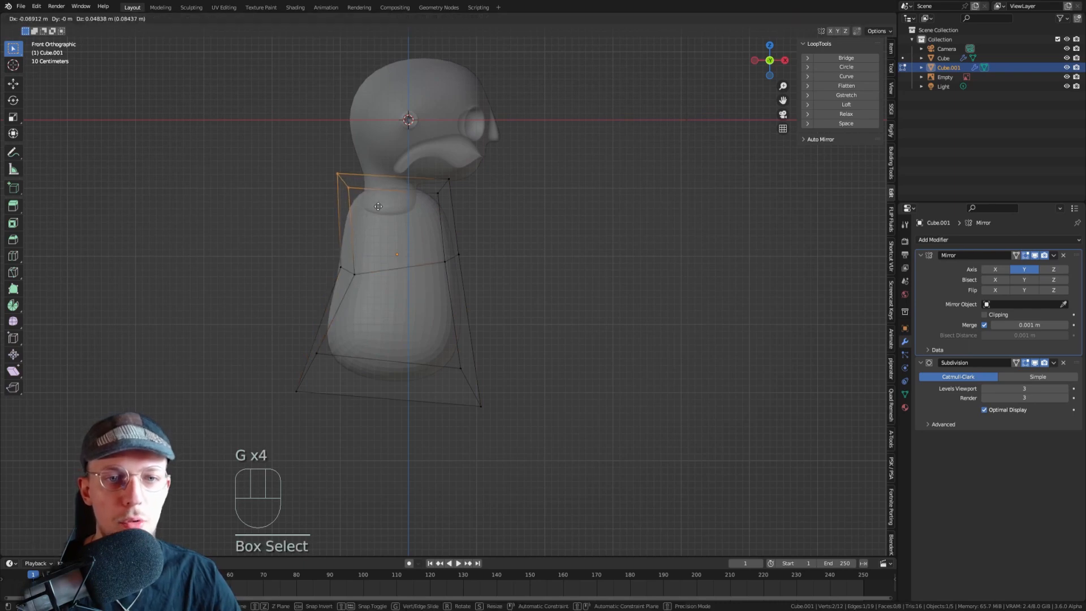
{"action": "left_click", "coordinate": [375, 208]}
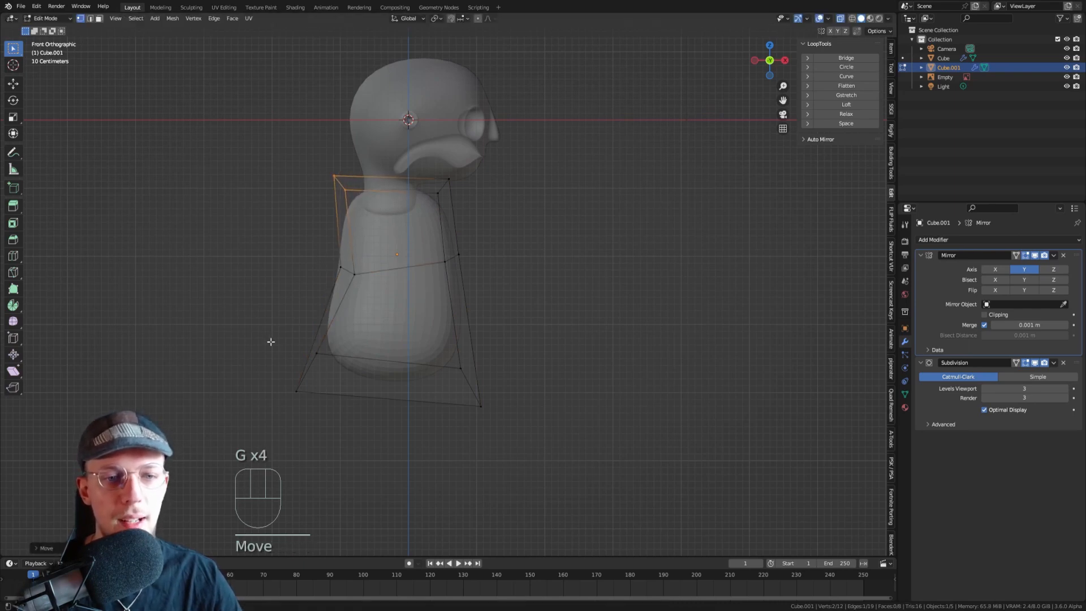
- Shift the body's rear bottom vertices slightly back and down, lowering the centre rear bottom vertex a little further
{"action": "left_click_drag", "start_coordinate": [267, 339], "coordinate": [378, 436]}
{"action": "key", "text": "g"}
{"action": "left_click", "coordinate": [347, 417]}
{"action": "left_click_drag", "start_coordinate": [269, 380], "coordinate": [334, 424]}
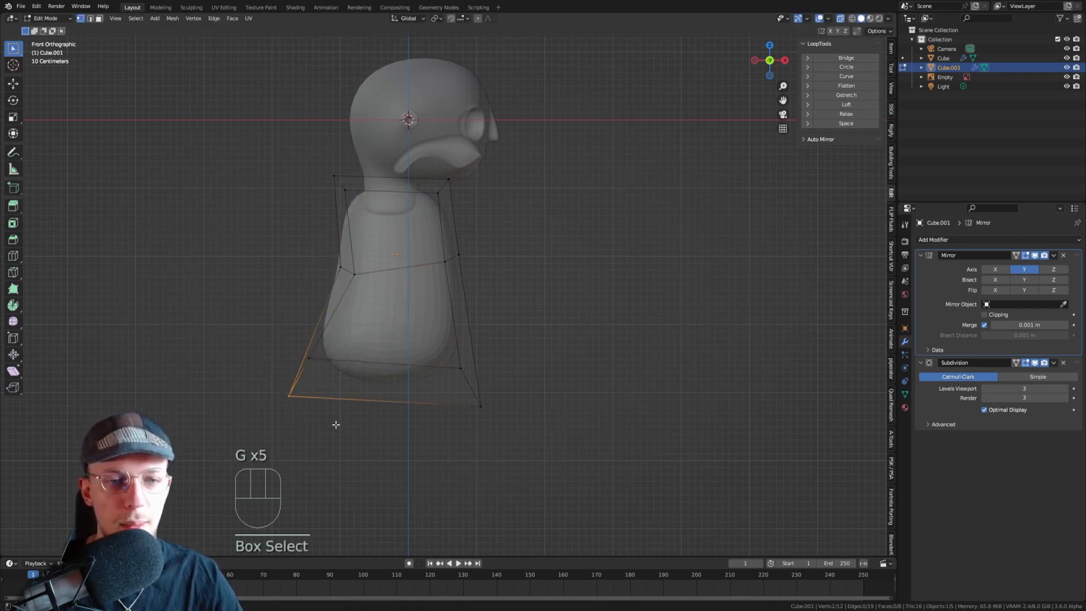
{"action": "key", "text": "g"}
{"action": "left_click", "coordinate": [351, 419]}
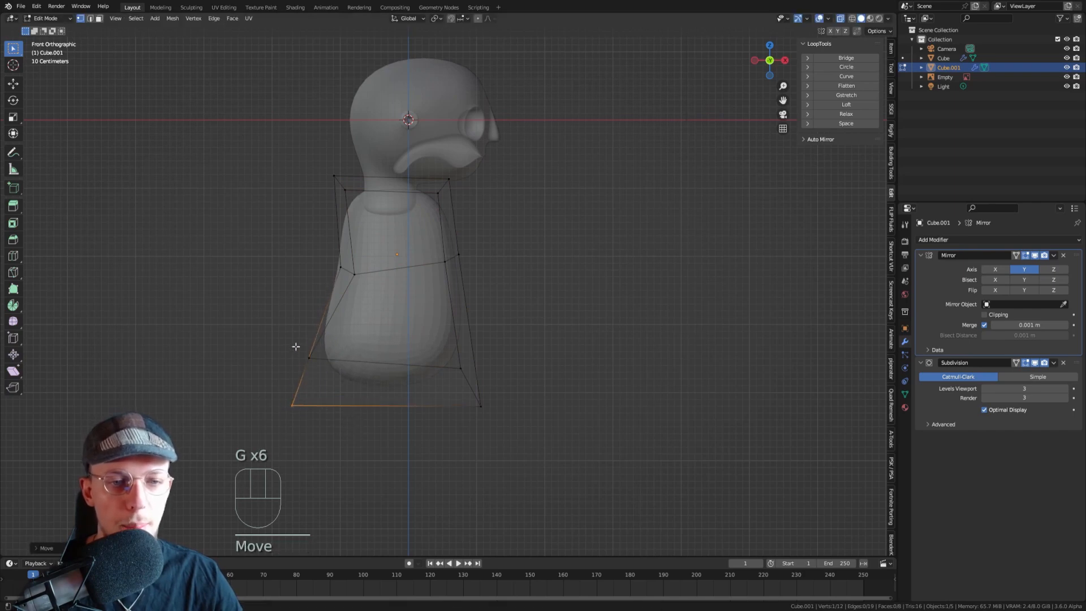
- Move the centre rear bottom vertex forward and slightly down to round off the body's lower back
{"action": "left_click_drag", "start_coordinate": [296, 347], "coordinate": [342, 372]}
{"action": "key", "text": "g"}
{"action": "left_click", "coordinate": [342, 371]}
{"action": "left_click_drag", "start_coordinate": [271, 384], "coordinate": [298, 416]}
{"action": "key", "text": "g"}
{"action": "left_click", "coordinate": [340, 378]}
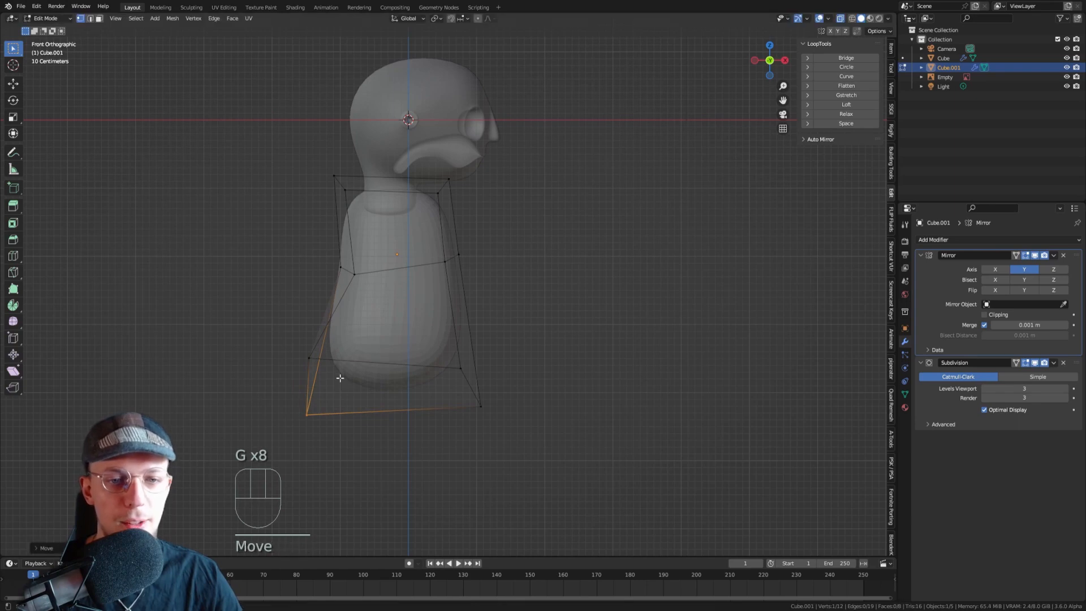
- Move the outer rear bottom vertex slightly forward in the profile view
{"action": "left_click_drag", "start_coordinate": [288, 346], "coordinate": [325, 367]}
{"action": "middle_click_drag", "start_coordinate": [324, 368], "coordinate": [421, 374]}
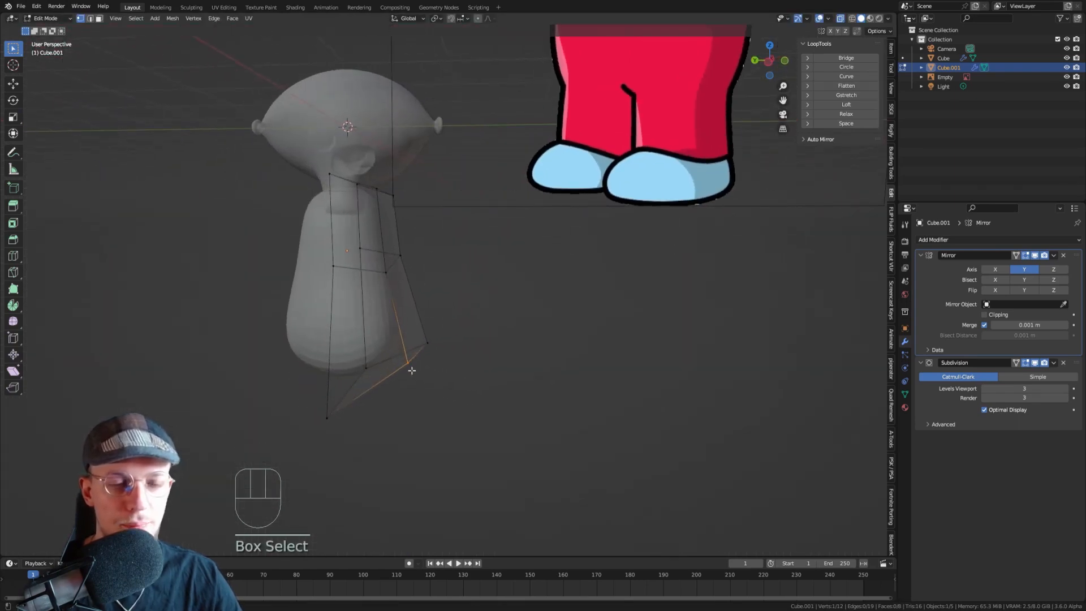
{"action": "key", "text": "KP_1"}
{"action": "key", "text": "KP_3"}
{"action": "key", "text": "KP_1"}
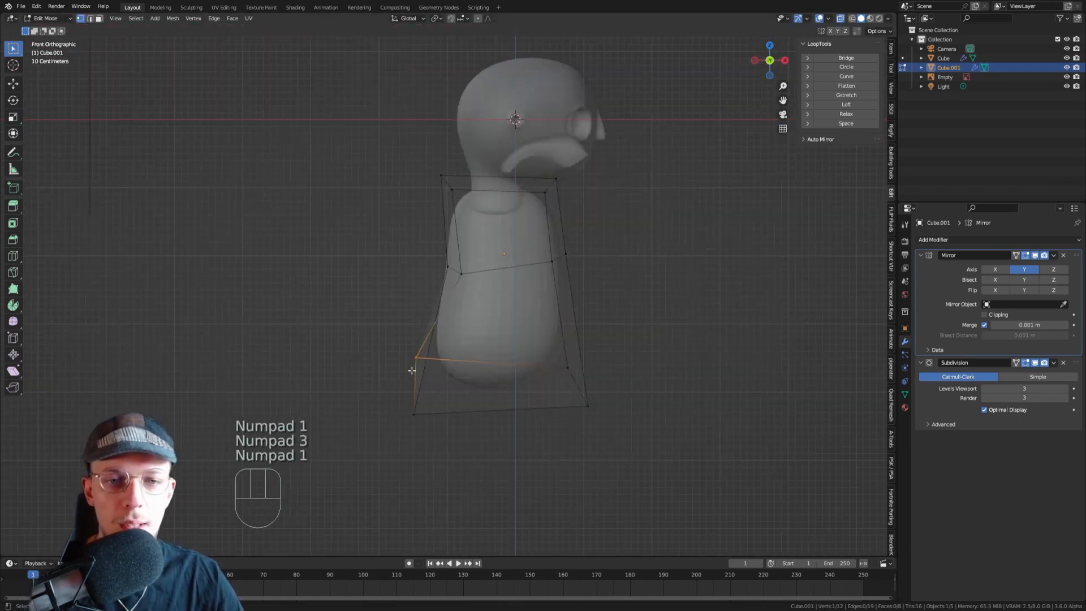
{"action": "key", "text": "g"}
{"action": "key", "text": "g"}
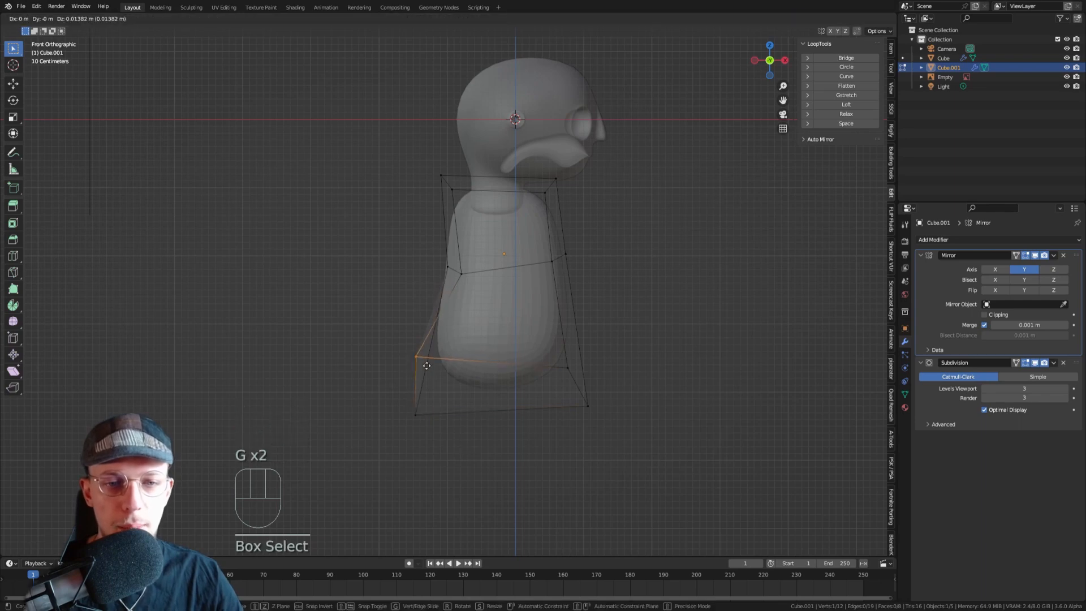
{"action": "key", "text": "g"}
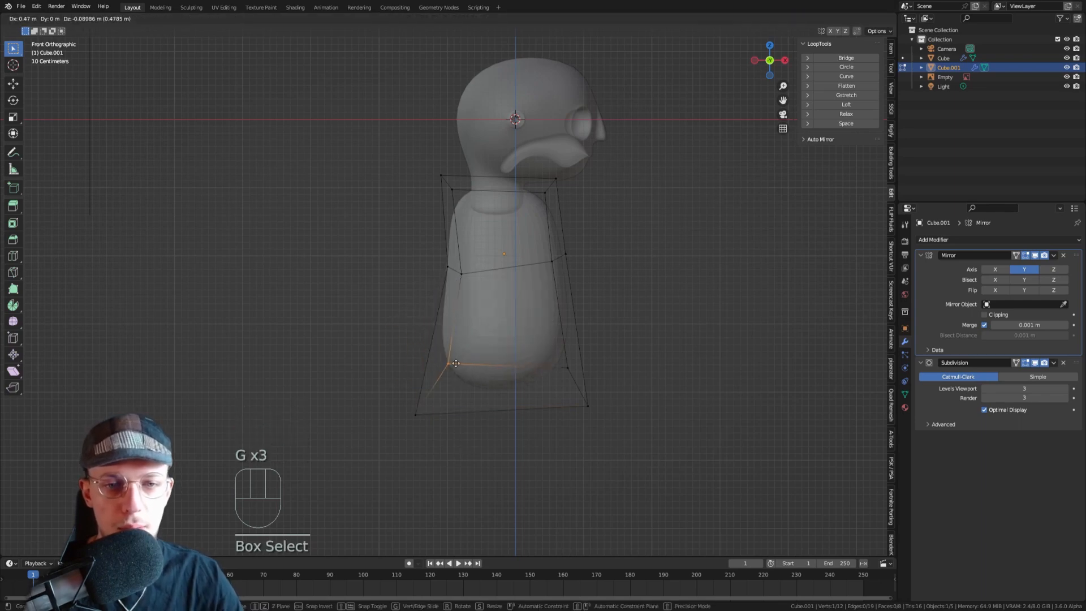
{"action": "right_click", "coordinate": [443, 356]}
- Move both rear bottom vertices slightly back, and shift the front bottom vertices slightly back and down
{"action": "left_click_drag", "start_coordinate": [351, 317], "coordinate": [445, 458]}
{"action": "key", "text": "g"}
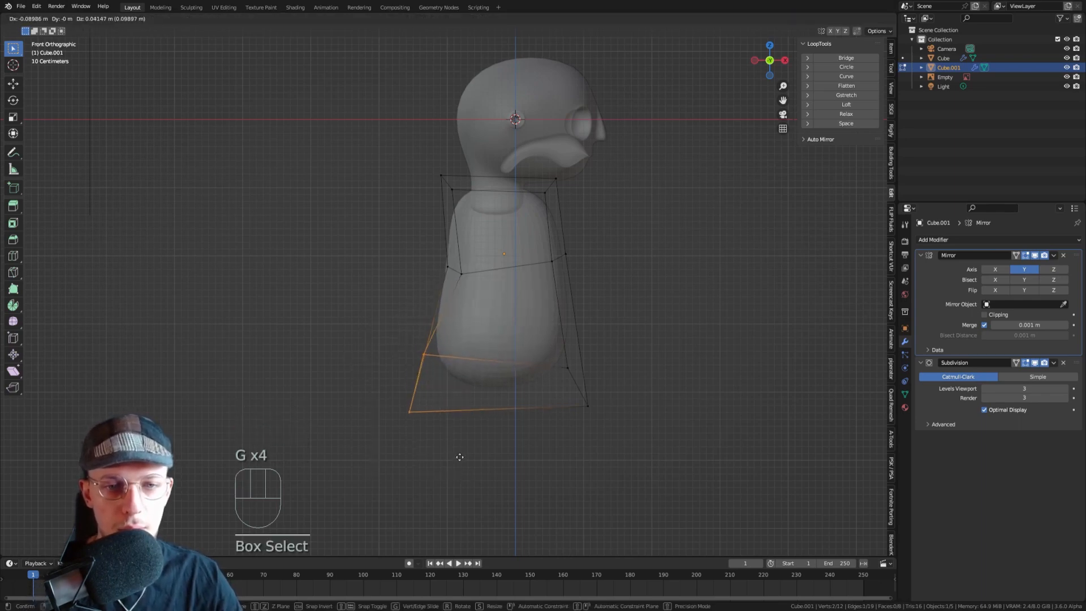
{"action": "left_click", "coordinate": [456, 460]}
{"action": "left_click_drag", "start_coordinate": [558, 364], "coordinate": [616, 436]}
{"action": "key", "text": "g"}
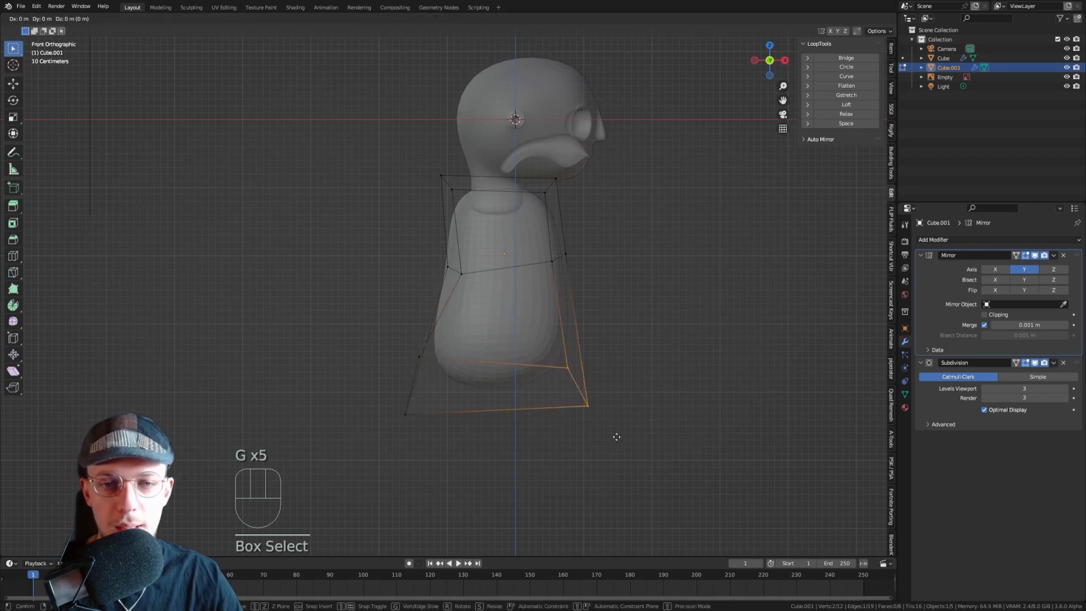
{"action": "left_click", "coordinate": [608, 452]}
- Compare the body with the reference from the character's front, and raise all its bottom vertices to shorten it
{"action": "key", "text": "KP_3"}
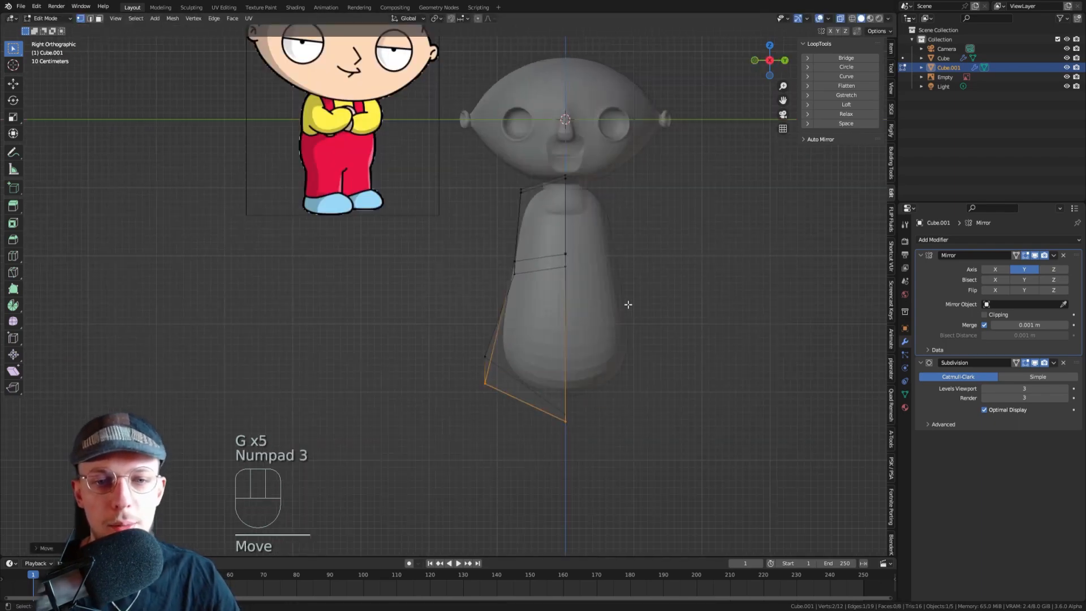
{"action": "key", "text": "Tab"}
{"action": "middle_click_drag", "start_coordinate": [628, 304], "coordinate": [509, 281], "text": "shift"}
{"action": "scroll", "coordinate": [509, 281], "scroll_direction": "down", "scroll_amount": 4}
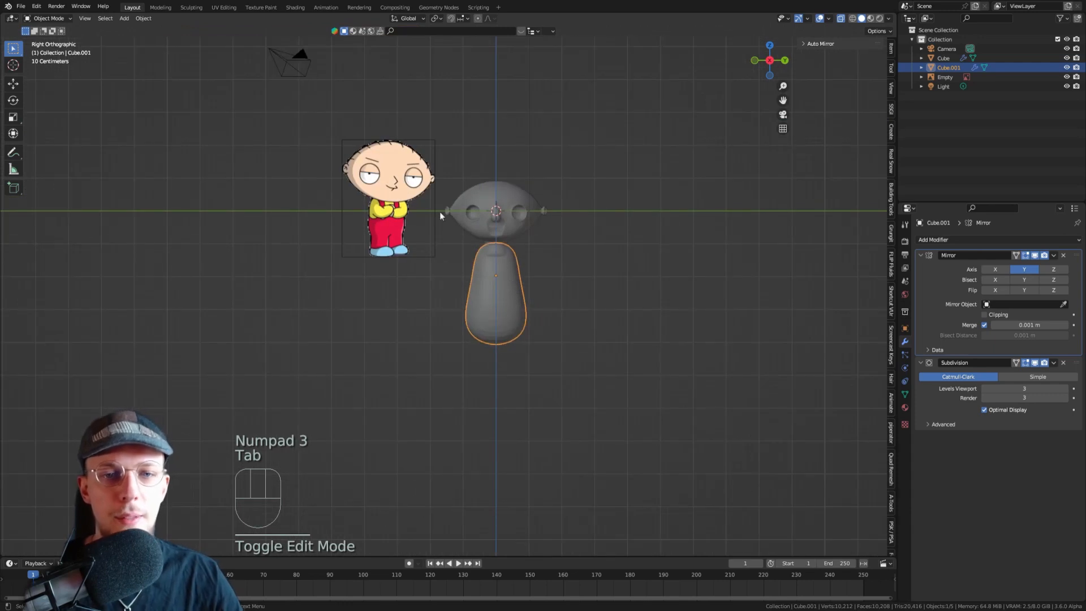
{"action": "scroll", "coordinate": [507, 229], "scroll_direction": "up", "scroll_amount": 3}
{"action": "key", "text": "Tab"}
{"action": "key", "text": "1"}
{"action": "left_click_drag", "start_coordinate": [645, 439], "coordinate": [367, 357]}
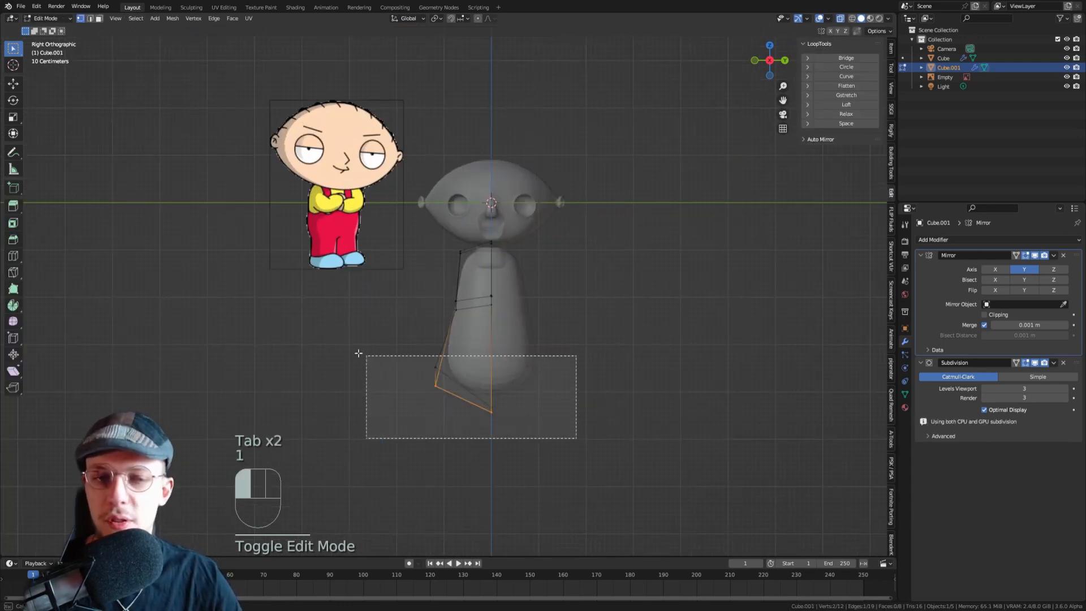
{"action": "scroll", "coordinate": [378, 358], "scroll_direction": "up", "scroll_amount": 1}
{"action": "key", "text": "g"}
{"action": "left_click", "coordinate": [541, 356]}
- Adjust the body's waist vertices along Z and return to Object Mode
{"action": "left_click_drag", "start_coordinate": [445, 275], "coordinate": [520, 300]}
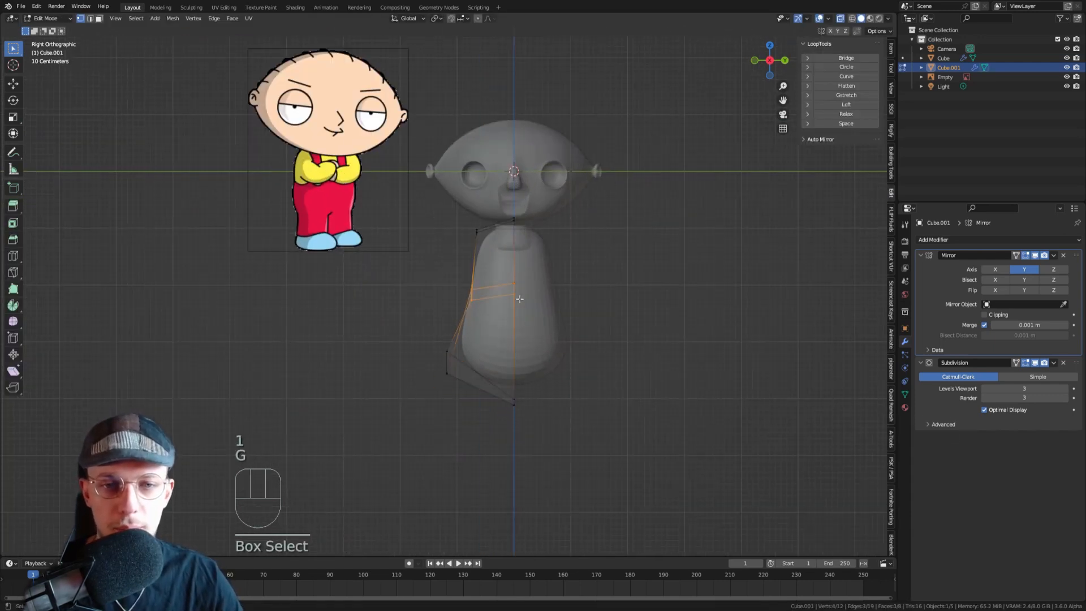
{"action": "key", "text": "g"}
{"action": "key", "text": "z"}
{"action": "left_click", "coordinate": [520, 299]}
{"action": "key", "text": "Tab"}
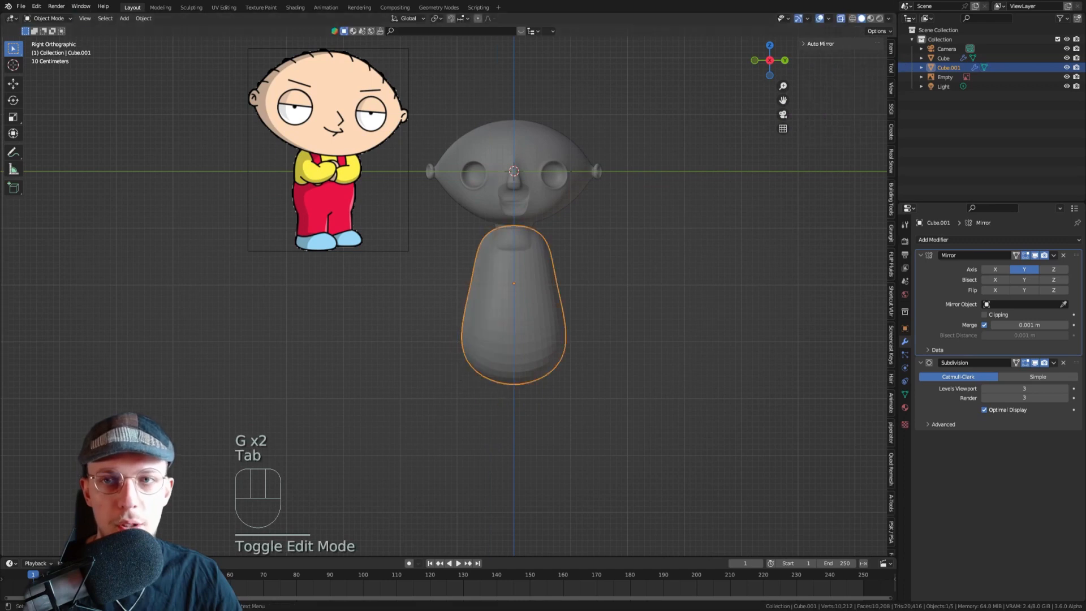
- Turn off X-ray display and lower the whole body object slightly to expose the neck
{"action": "left_click", "coordinate": [840, 18]}
{"action": "key", "text": "g"}
{"action": "left_click", "coordinate": [629, 148]}
- Apply smooth shading to the body object and deselect it
{"action": "left_click", "coordinate": [595, 227]}
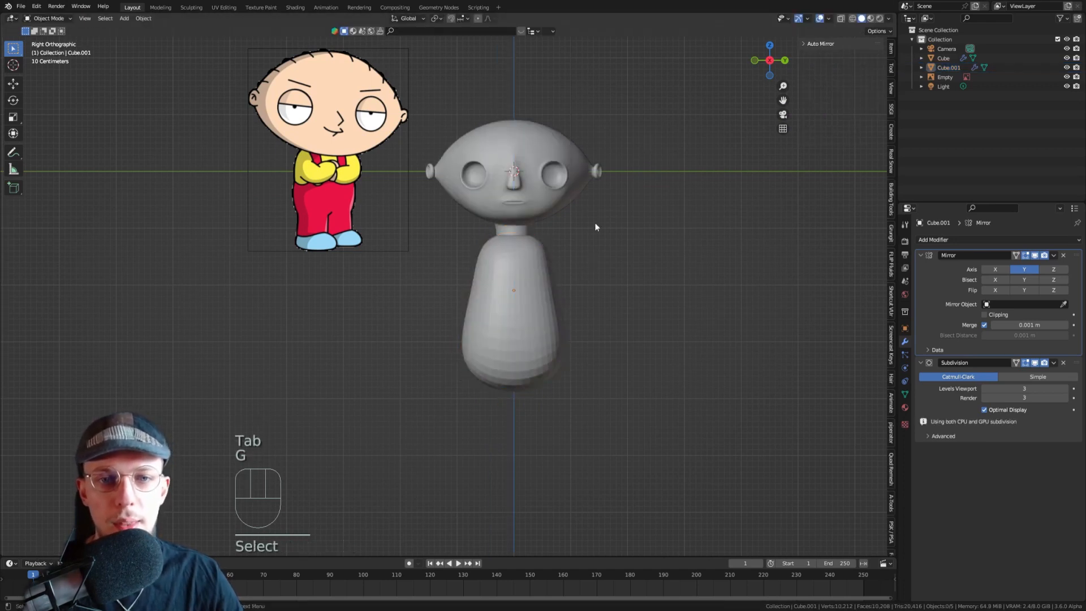
{"action": "left_click", "coordinate": [497, 317]}
{"action": "right_click", "coordinate": [498, 316]}
{"action": "left_click", "coordinate": [498, 315]}
{"action": "left_click", "coordinate": [656, 229]}
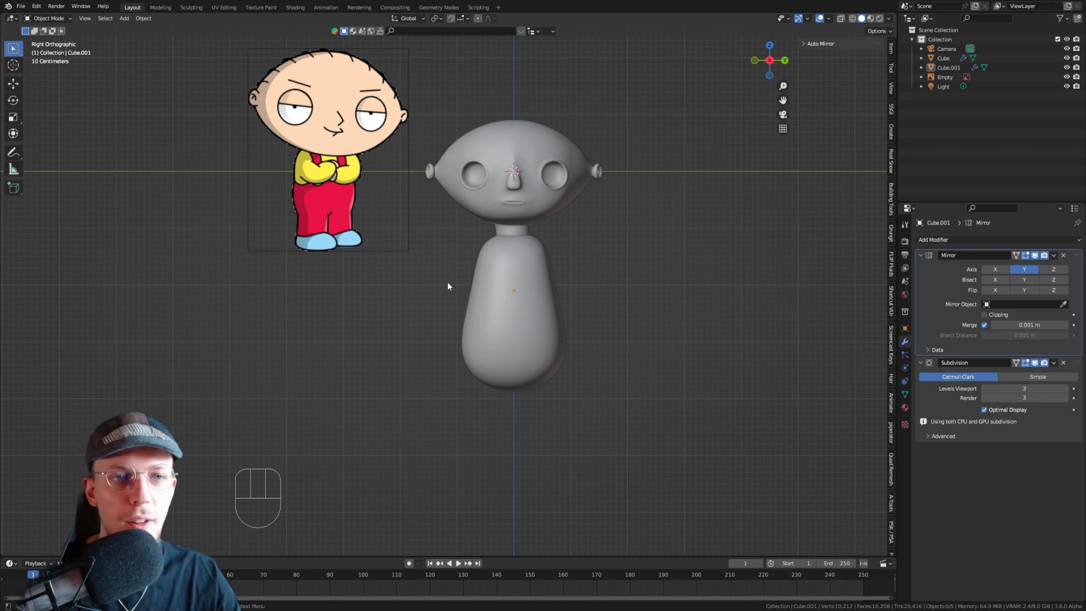
- Select the body's upper and lower side faces in Edit Mode and scale them narrower along X
{"action": "left_click", "coordinate": [497, 259]}
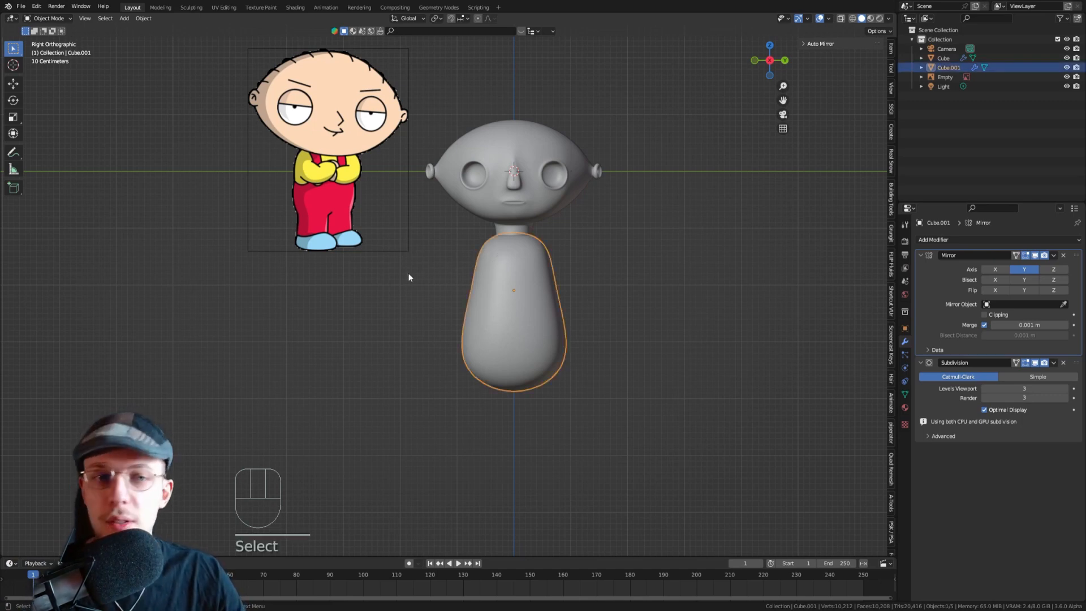
{"action": "scroll", "coordinate": [405, 271], "scroll_direction": "up", "scroll_amount": 4}
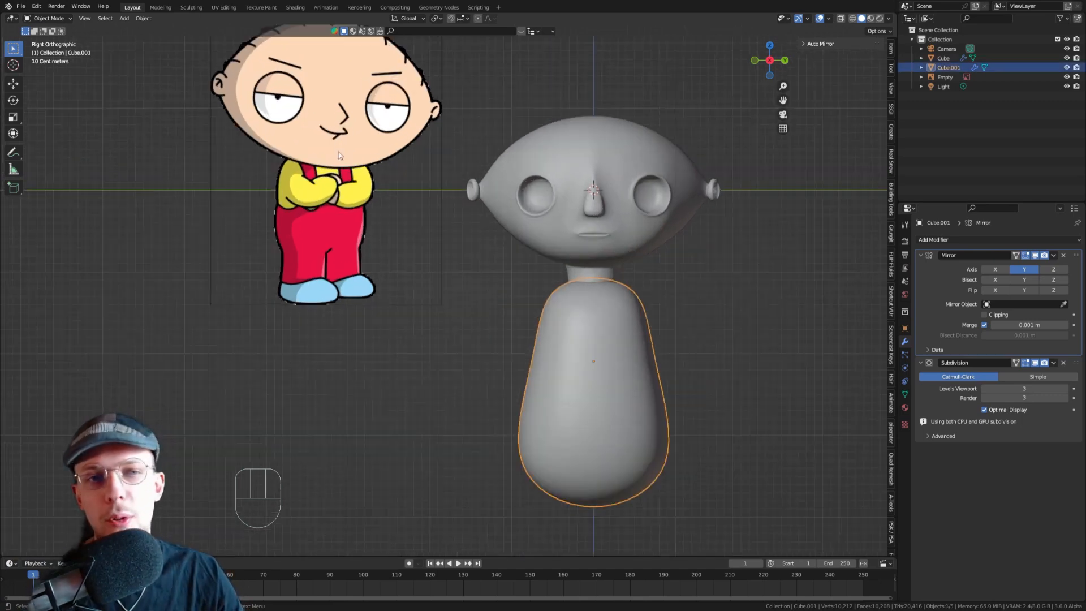
{"action": "scroll", "coordinate": [686, 327], "scroll_direction": "down", "scroll_amount": 3}
{"action": "key", "text": "Tab"}
{"action": "middle_click_drag", "start_coordinate": [686, 327], "coordinate": [694, 314]}
{"action": "key", "text": "KP_1"}
{"action": "key", "text": "3"}
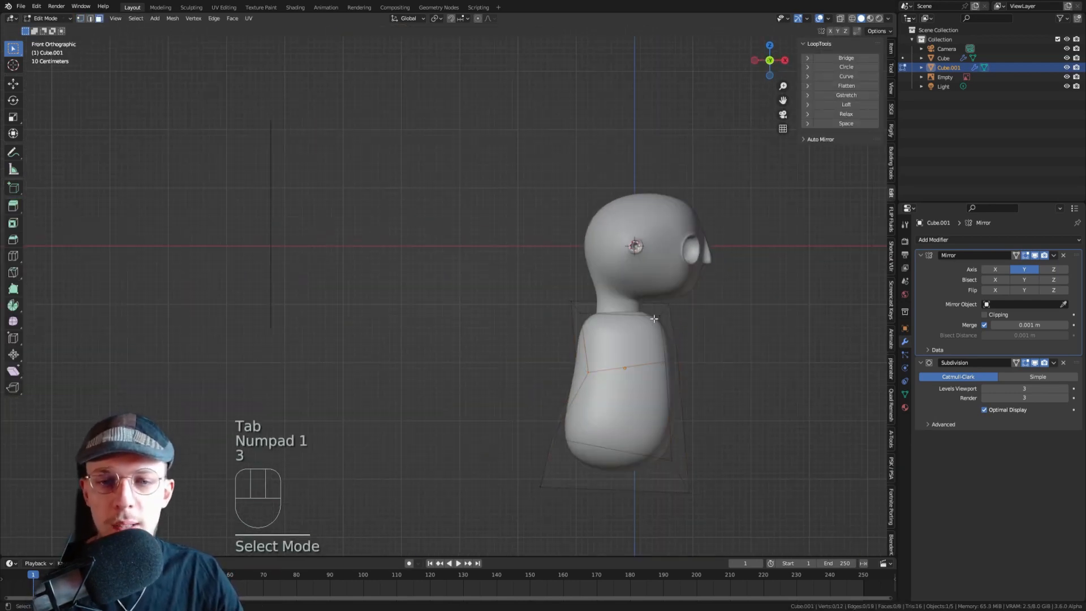
{"action": "left_click", "coordinate": [647, 336]}
{"action": "left_click", "coordinate": [627, 402], "text": "shift"}
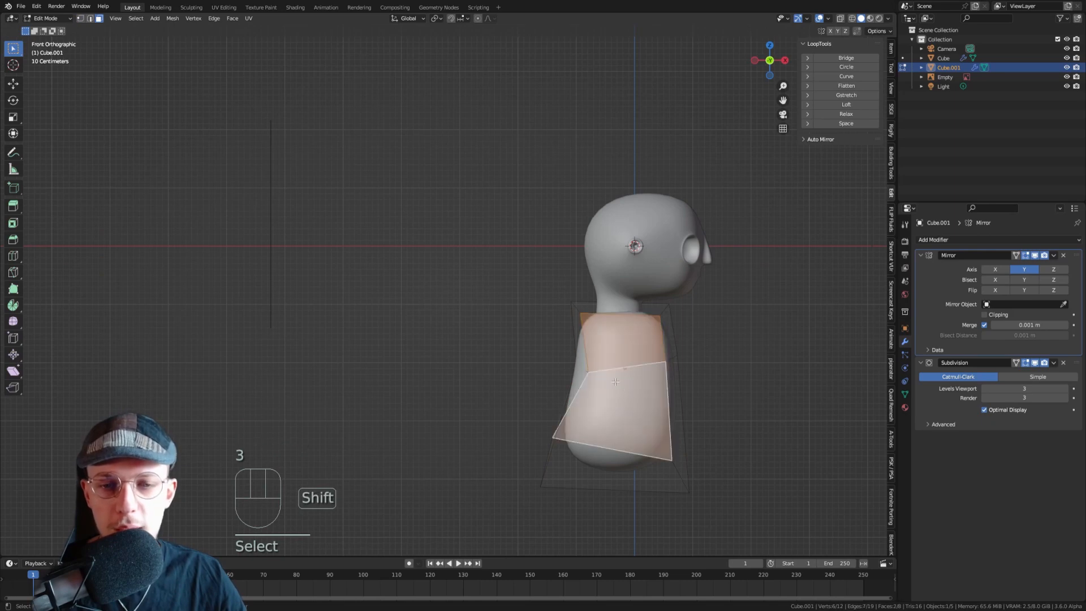
{"action": "middle_click_drag", "start_coordinate": [832, 367], "coordinate": [724, 335], "text": "shift"}
{"action": "key", "text": "s"}
{"action": "key", "text": "x"}
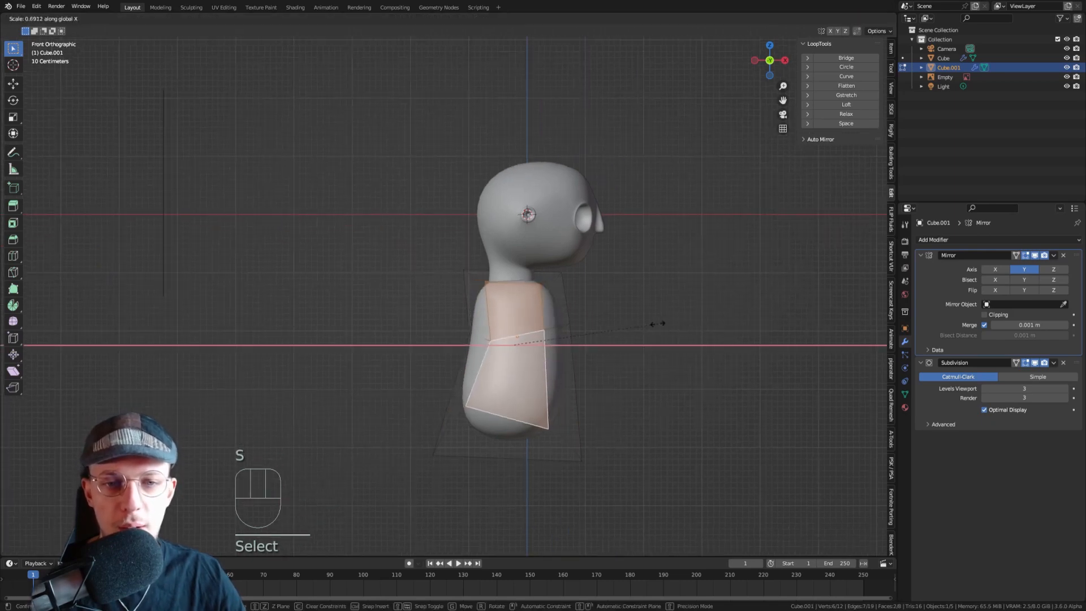
{"action": "left_click", "coordinate": [681, 323]}
- Extrude the body's upper side face about 0.09 m outward to begin the shoulder
{"action": "middle_click_drag", "start_coordinate": [584, 322], "coordinate": [534, 321]}
{"action": "key", "text": "3"}
{"action": "left_click", "coordinate": [534, 321]}
{"action": "key", "text": "KP_1"}
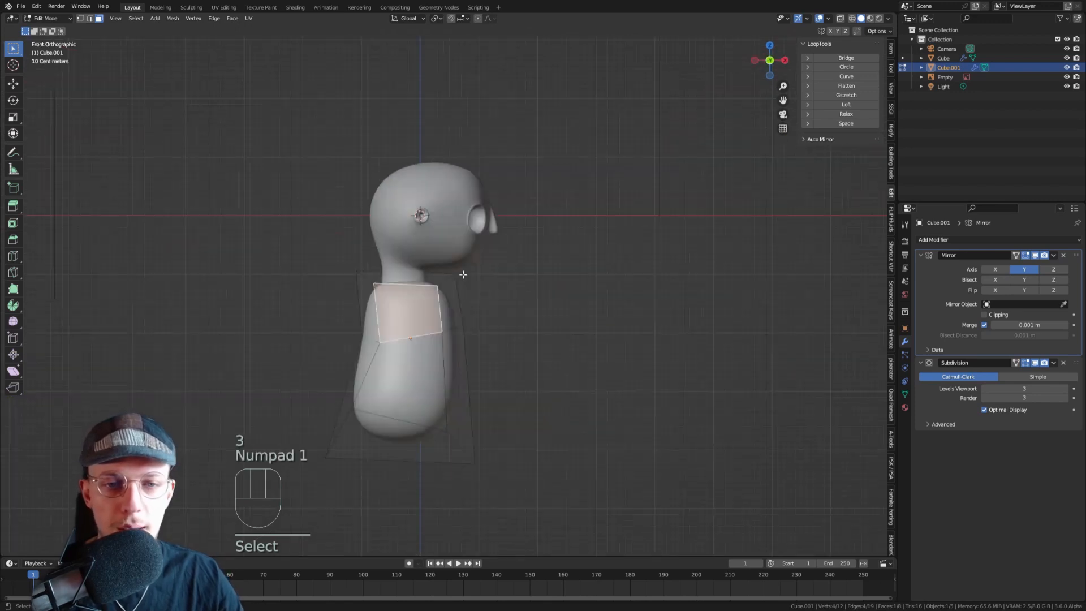
{"action": "scroll", "coordinate": [384, 344], "scroll_direction": "up", "scroll_amount": 2}
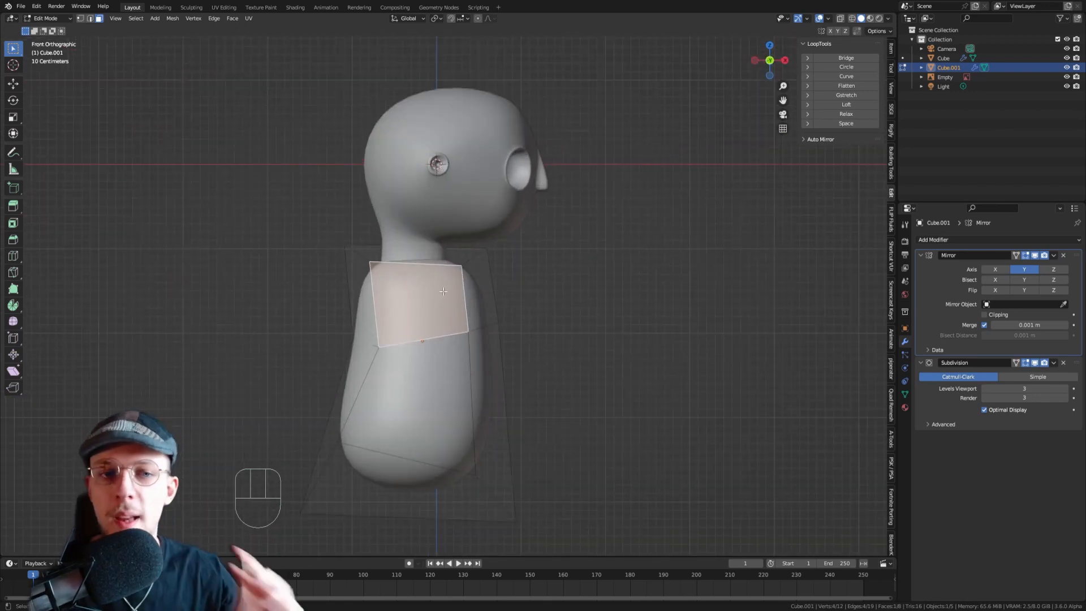
{"action": "middle_click_drag", "start_coordinate": [437, 296], "coordinate": [440, 235]}
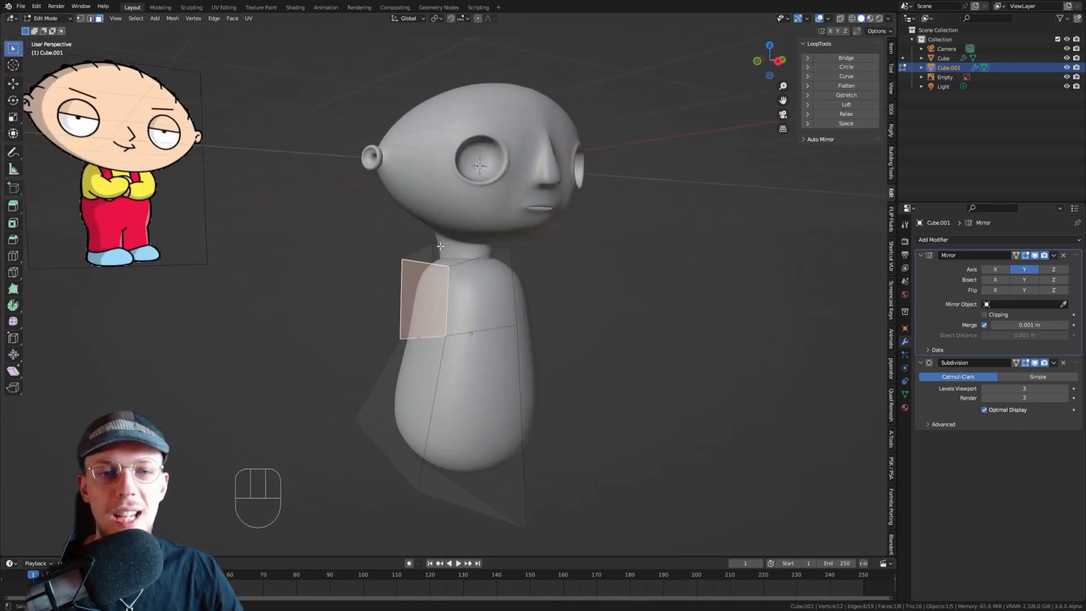
{"action": "scroll", "coordinate": [430, 266], "scroll_direction": "up", "scroll_amount": 3}
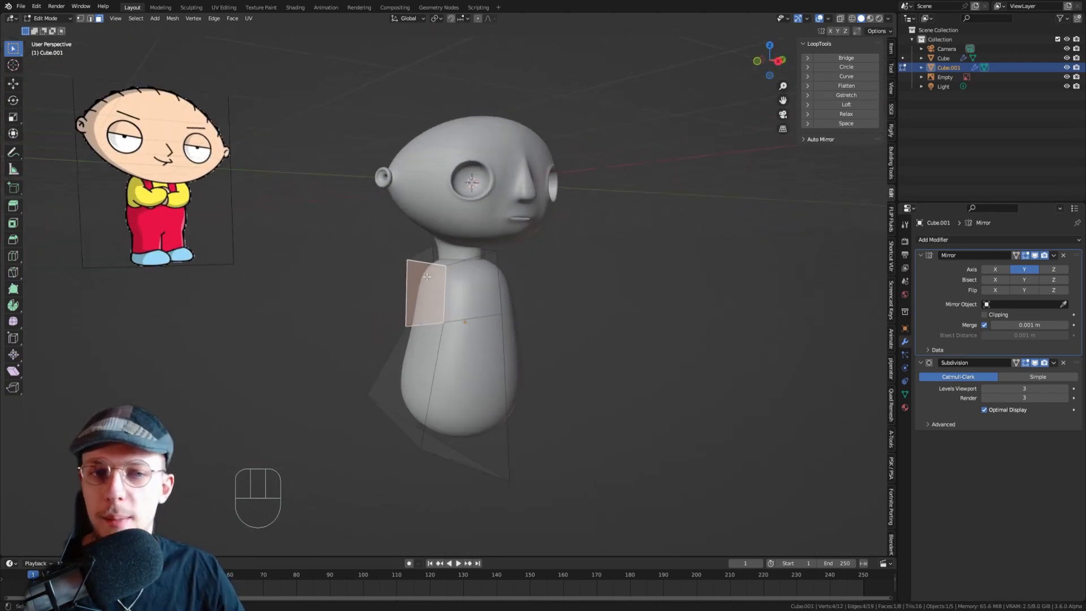
{"action": "scroll", "coordinate": [430, 290], "scroll_direction": "down", "scroll_amount": 2}
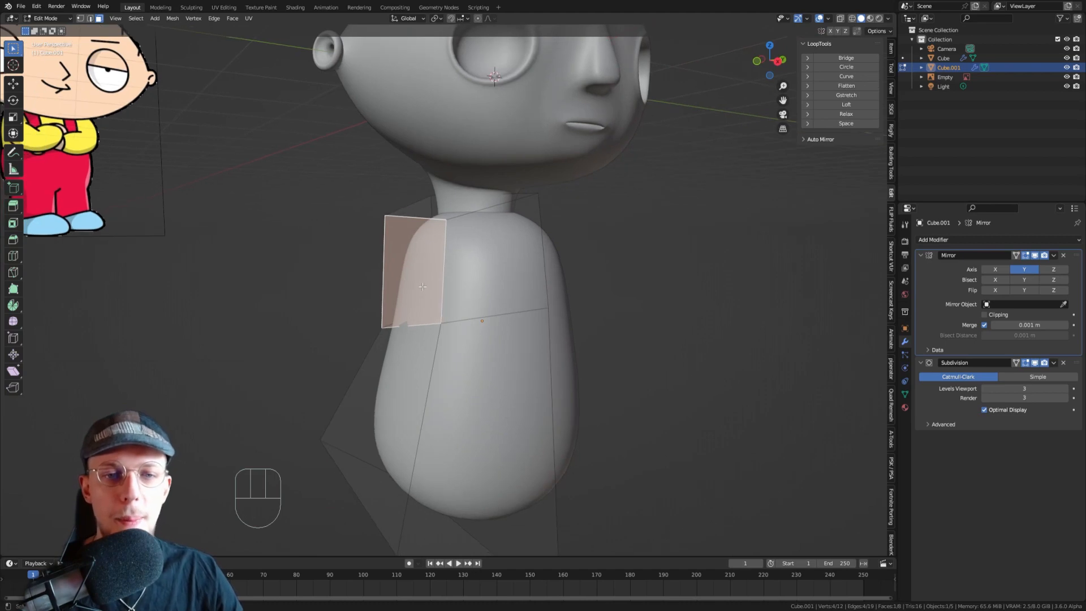
{"action": "key", "text": "KP_1"}
{"action": "key", "text": "KP_3"}
{"action": "key", "text": "e"}
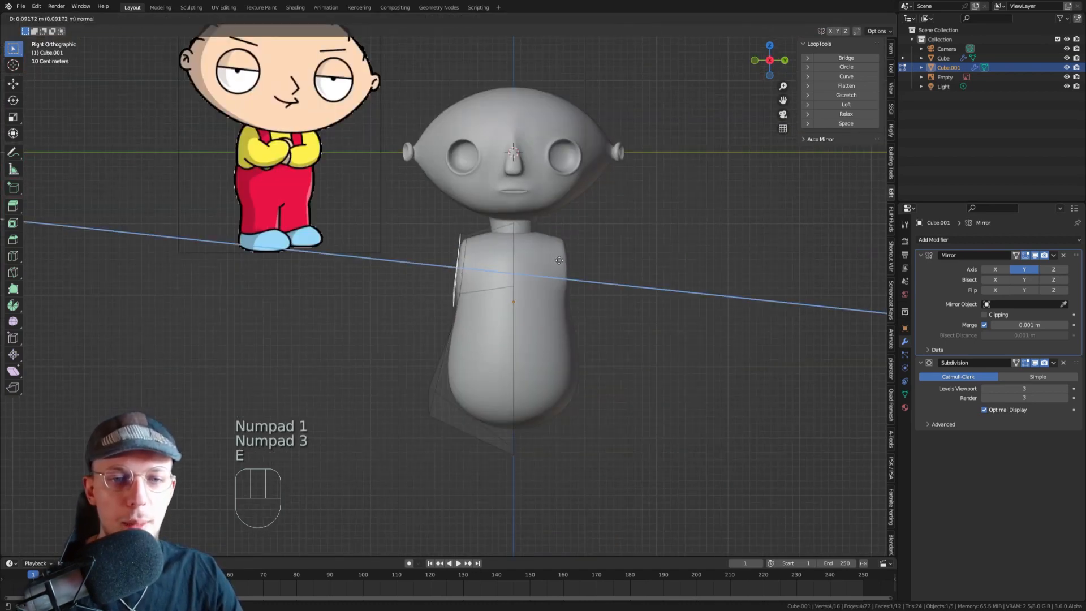
- Rotate, move and slightly scale down the extruded shoulder face so it tilts outward just beside the torso
{"action": "key", "text": "r"}
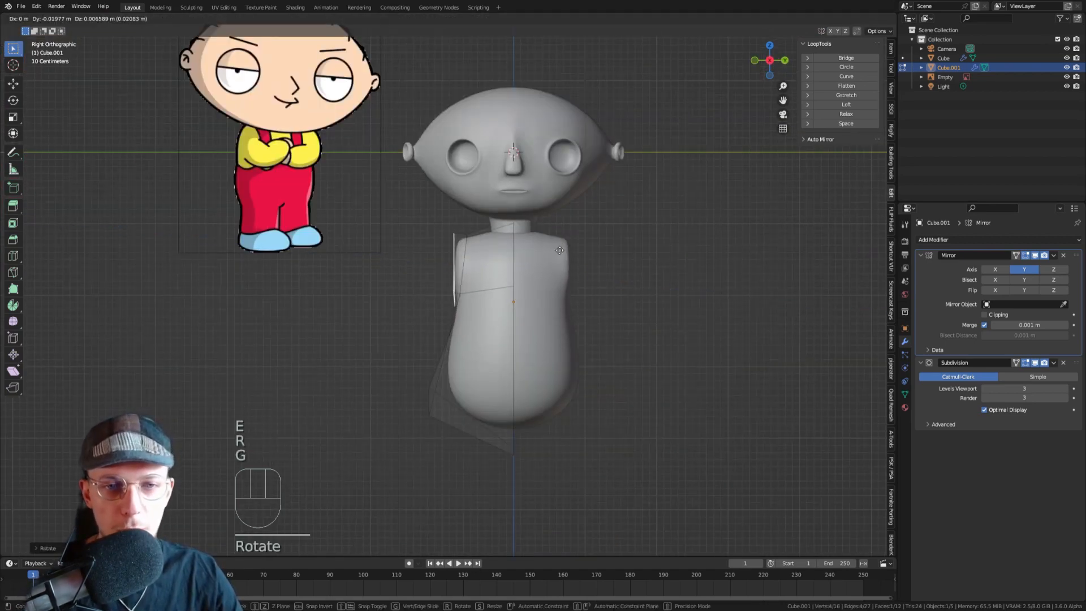
{"action": "key", "text": "g"}
{"action": "key", "text": "r"}
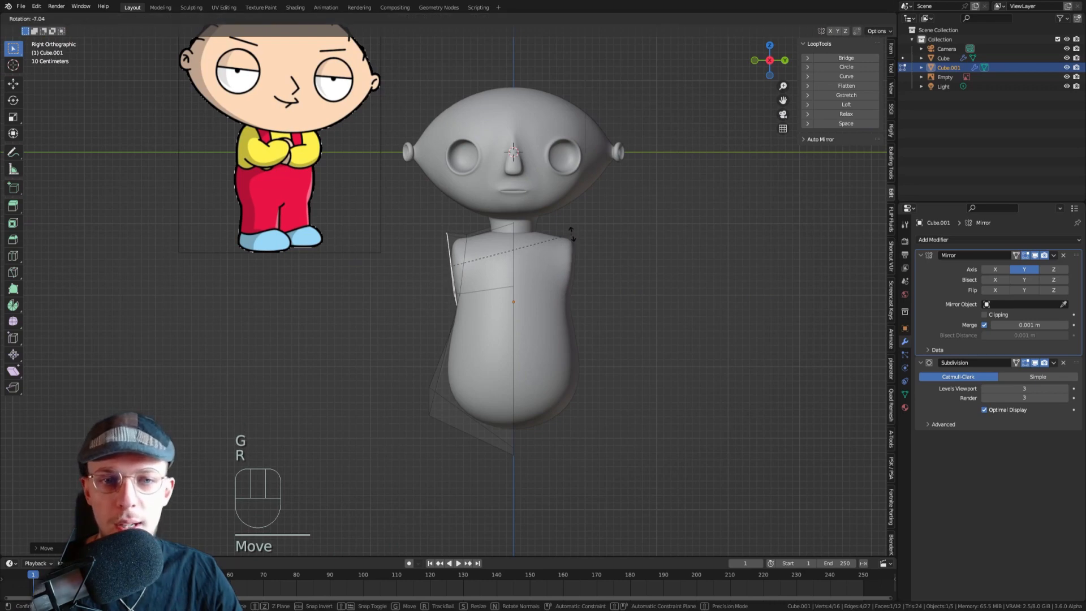
{"action": "left_click", "coordinate": [572, 234]}
{"action": "key", "text": "g"}
{"action": "left_click", "coordinate": [574, 235]}
{"action": "key", "text": "s"}
{"action": "left_click", "coordinate": [562, 234]}
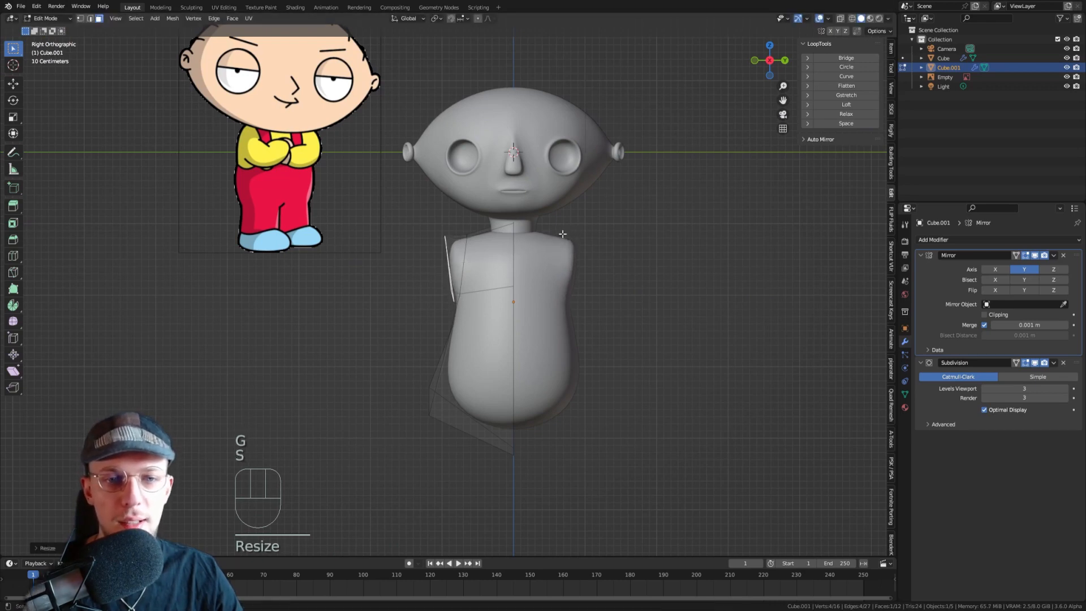
{"action": "key", "text": "g"}
{"action": "left_click", "coordinate": [567, 233]}
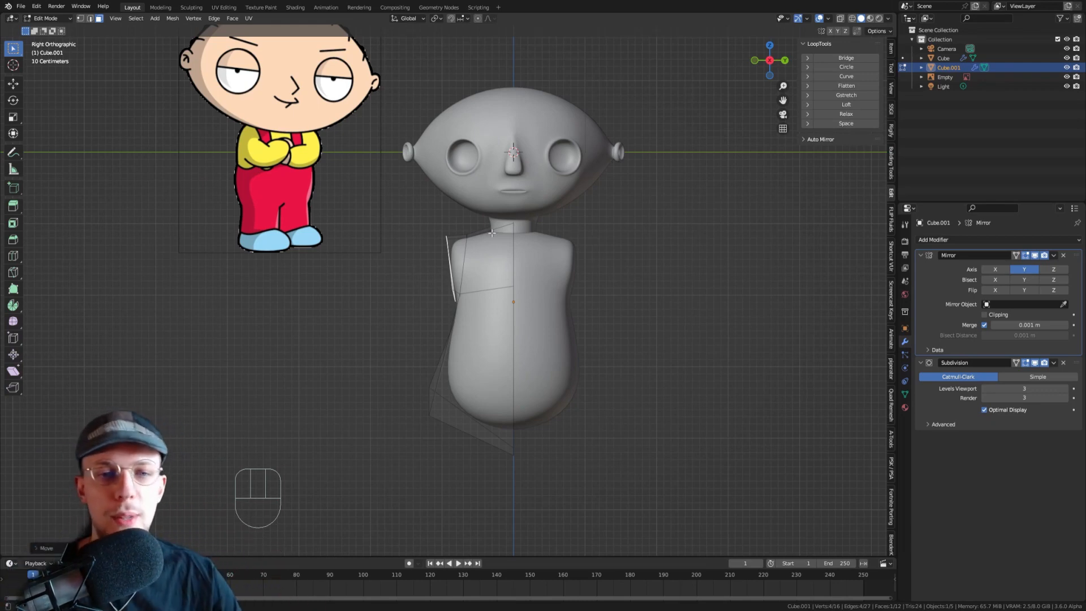
{"action": "key", "text": "r"}
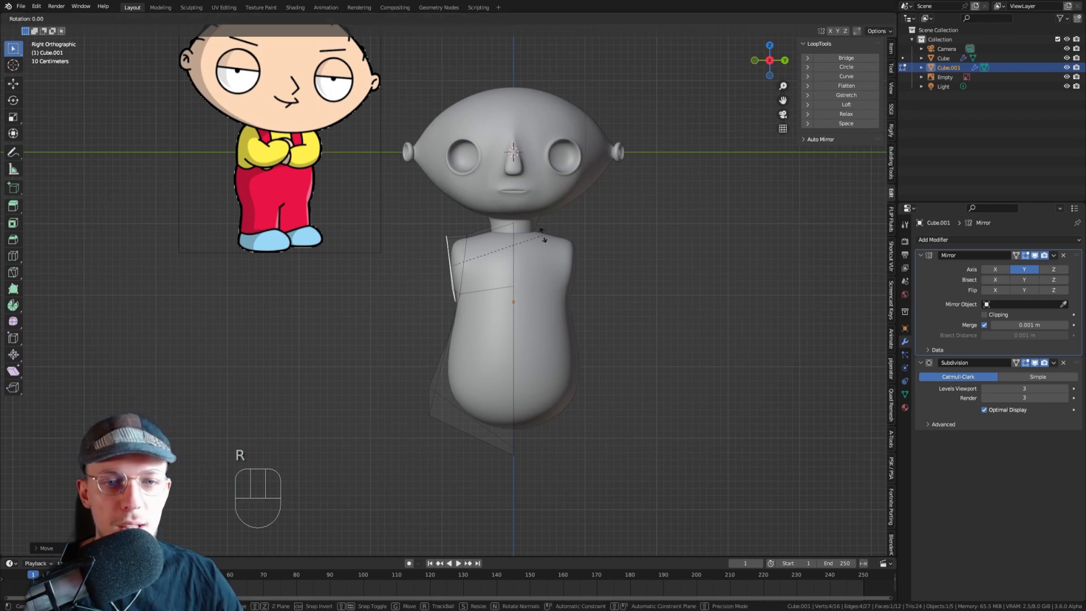
{"action": "key", "text": "g"}
{"action": "left_click", "coordinate": [544, 237]}
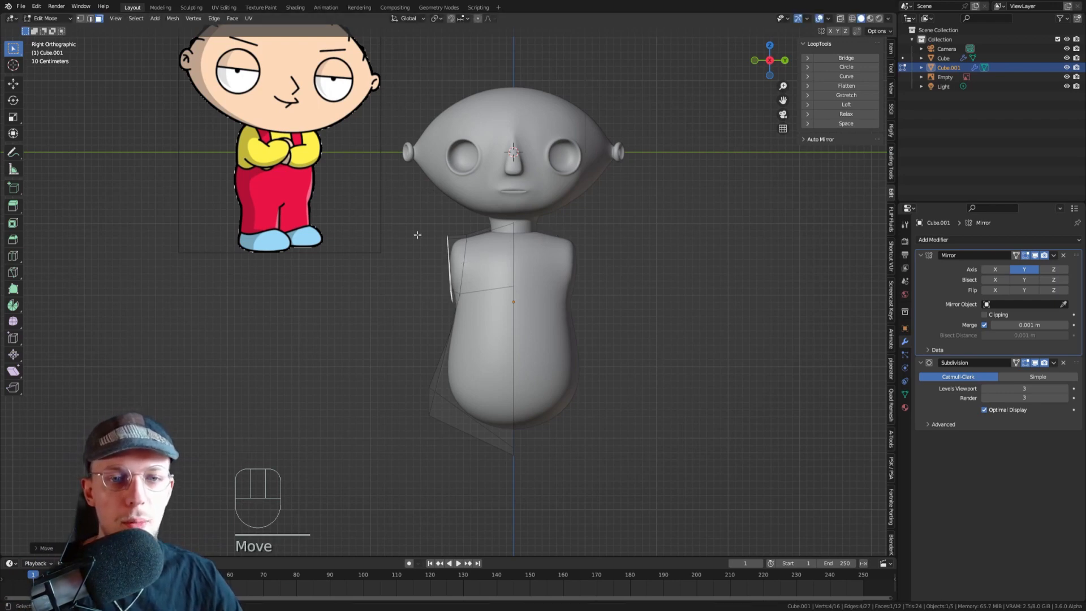
- Regularize the shoulder face with LoopTools Circle and rotate it so its edges stand nearly upright in the side view
{"action": "scroll", "coordinate": [436, 232], "scroll_direction": "up", "scroll_amount": 3}
{"action": "middle_click_drag", "start_coordinate": [436, 233], "coordinate": [489, 268]}
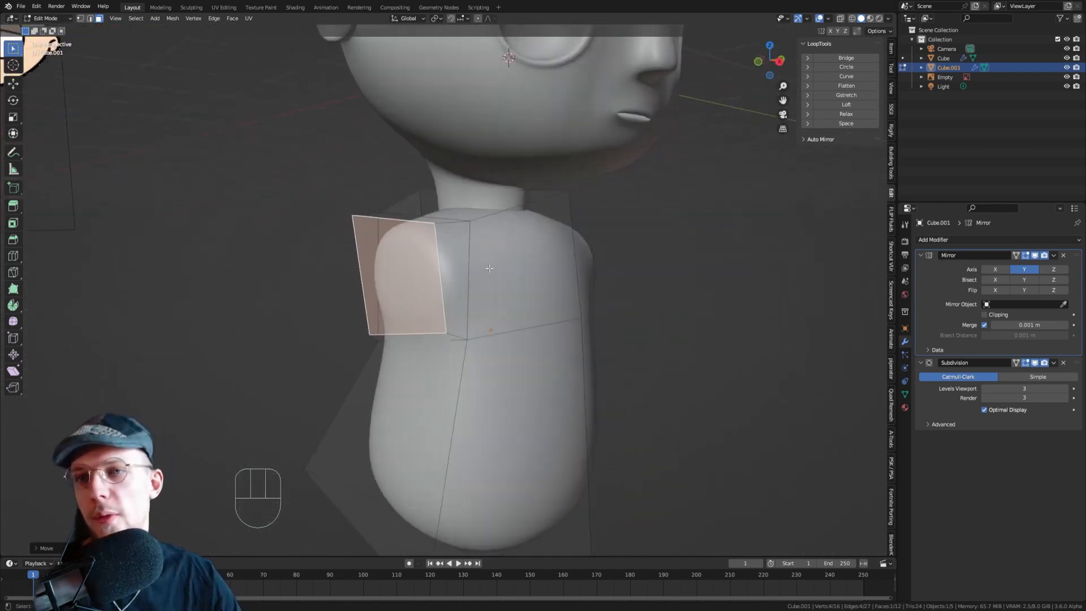
{"action": "left_click", "coordinate": [836, 65]}
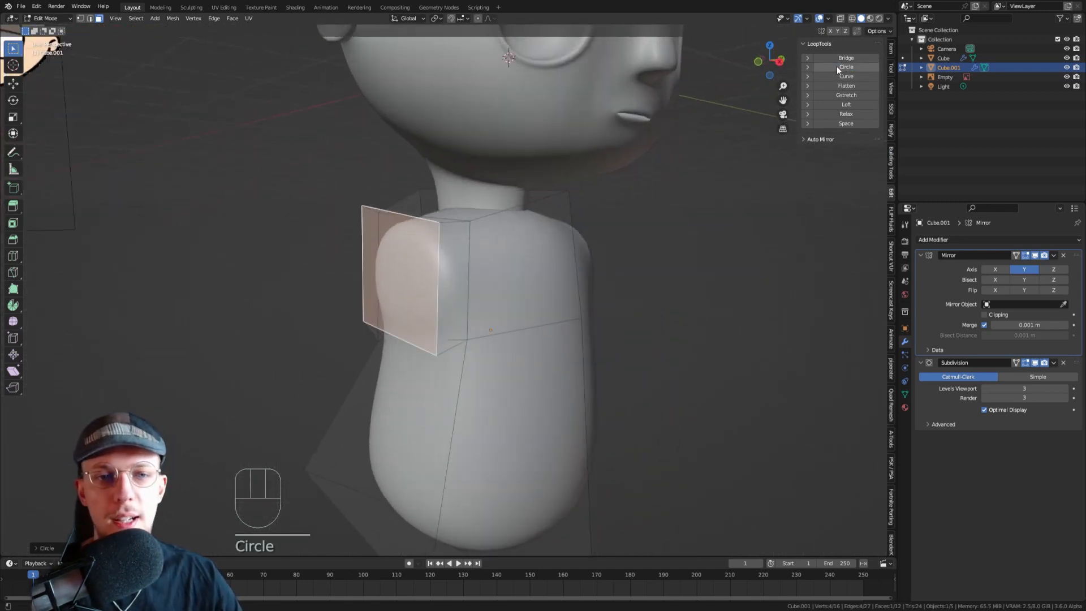
{"action": "middle_click_drag", "start_coordinate": [509, 271], "coordinate": [473, 279]}
{"action": "key", "text": "r"}
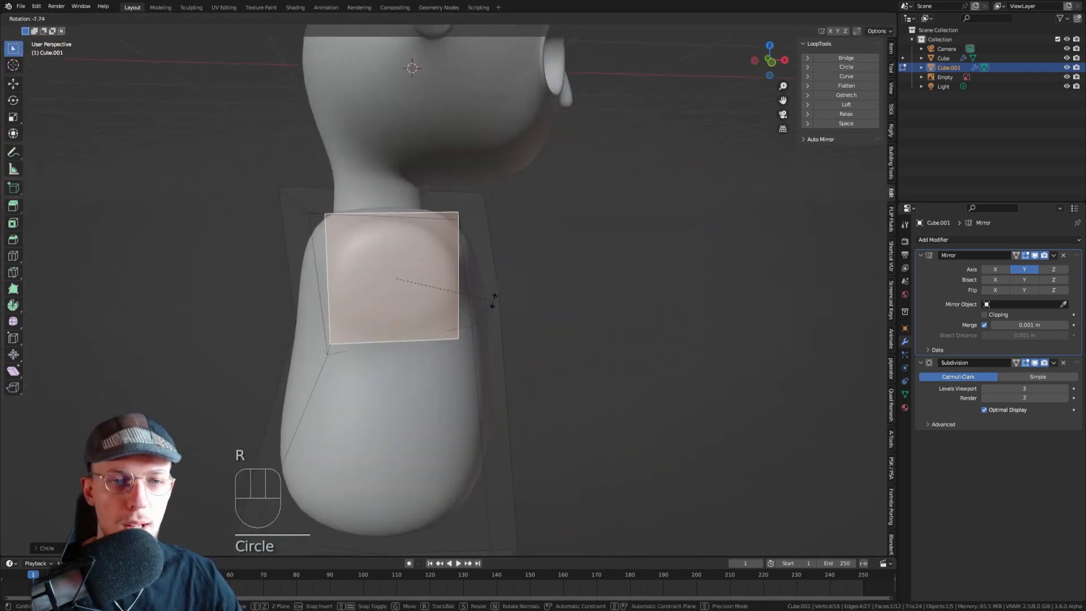
{"action": "left_click", "coordinate": [492, 299]}
- Move and resize the squared shoulder face in the Right Orthographic view
{"action": "key", "text": "KP_3"}
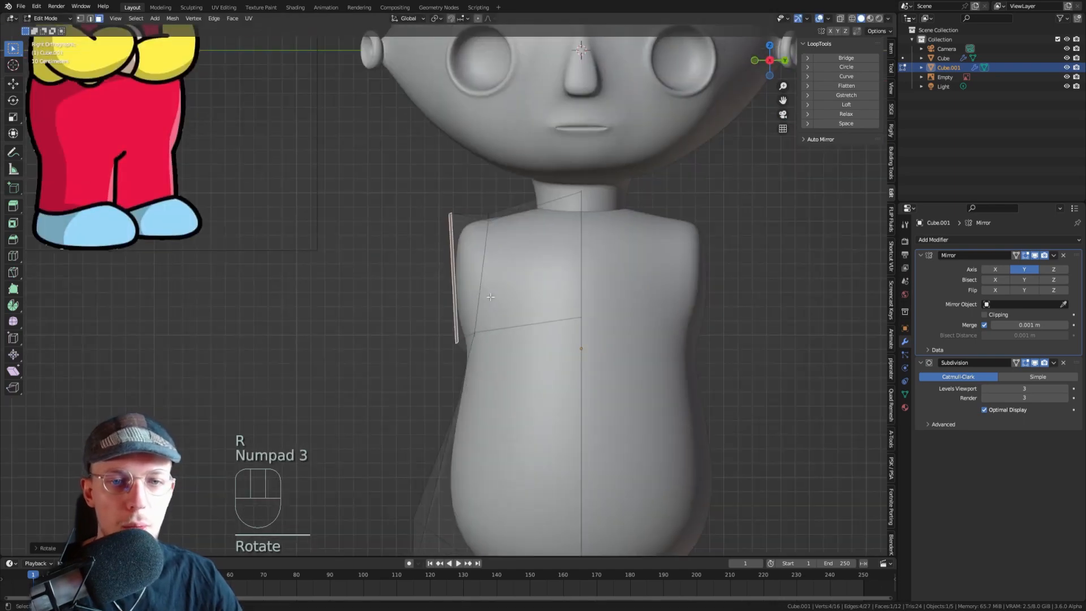
{"action": "key", "text": "g"}
{"action": "left_click", "coordinate": [548, 295]}
{"action": "key", "text": "s"}
{"action": "left_click", "coordinate": [567, 286]}
- Extrude the shoulder face outward into one long straight arm
{"action": "scroll", "coordinate": [571, 286], "scroll_direction": "down", "scroll_amount": 3}
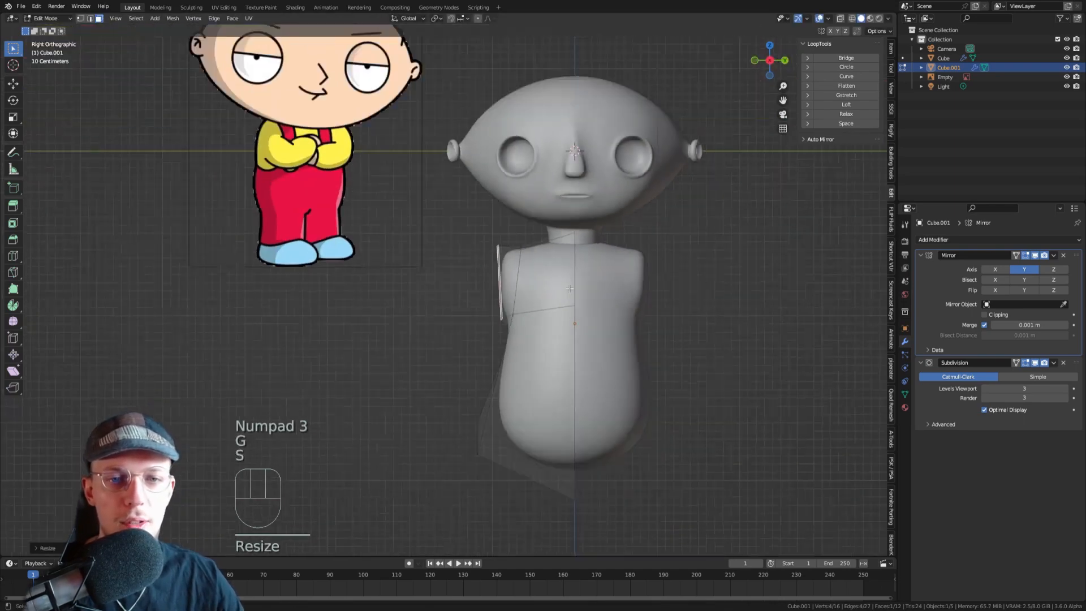
{"action": "scroll", "coordinate": [576, 284], "scroll_direction": "up", "scroll_amount": 1}
{"action": "key", "text": "e"}
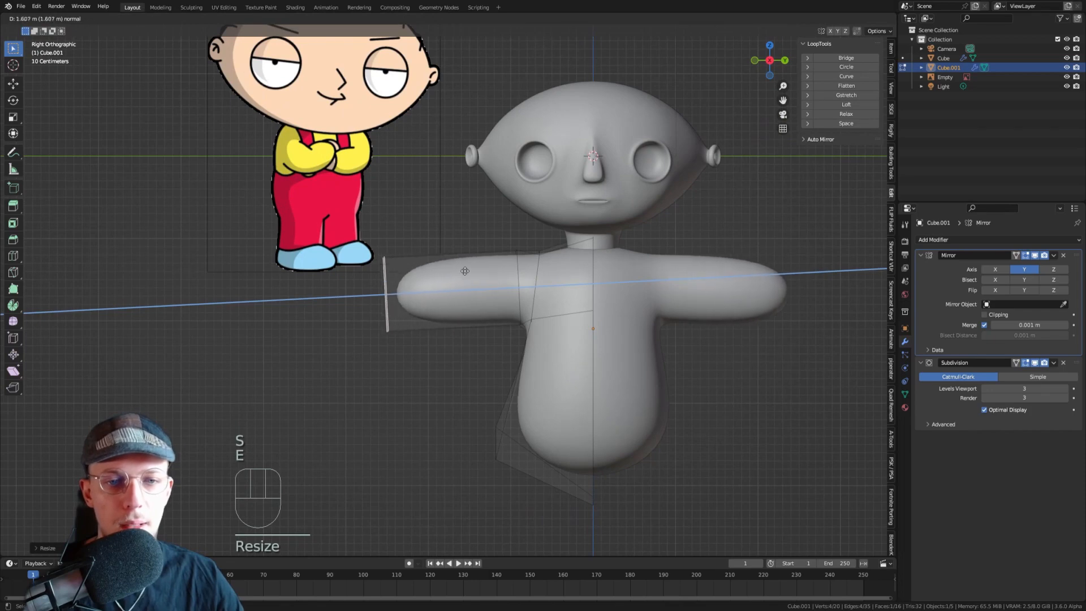
{"action": "left_click", "coordinate": [328, 268]}
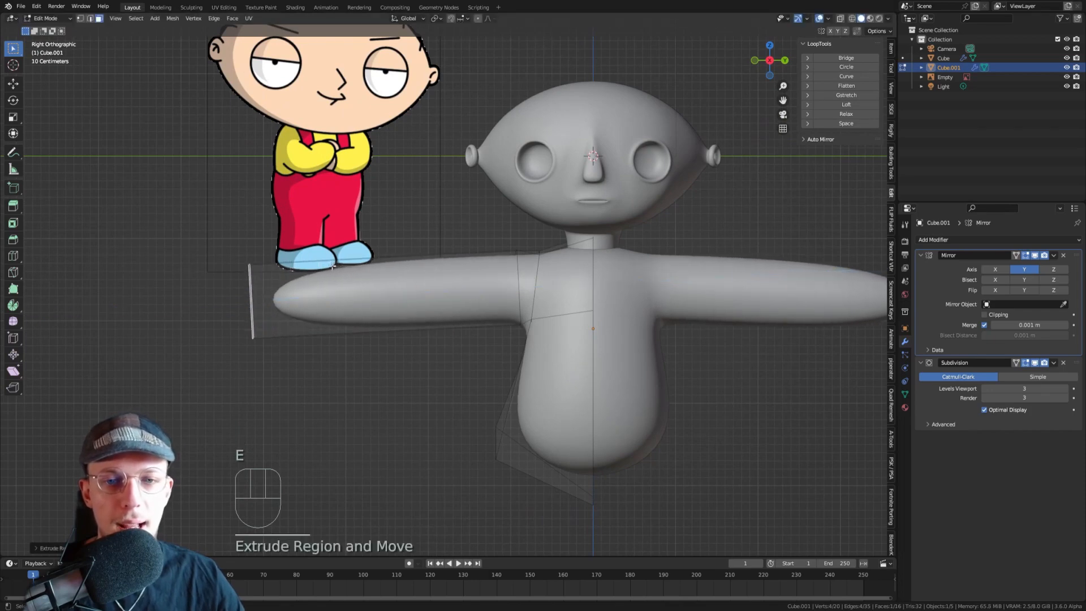
- Scale down the arm's end face, raise it slightly and rotate it upright
{"action": "scroll", "coordinate": [518, 255], "scroll_direction": "down", "scroll_amount": 2}
{"action": "key", "text": "s"}
{"action": "left_click", "coordinate": [492, 254]}
{"action": "key", "text": "g"}
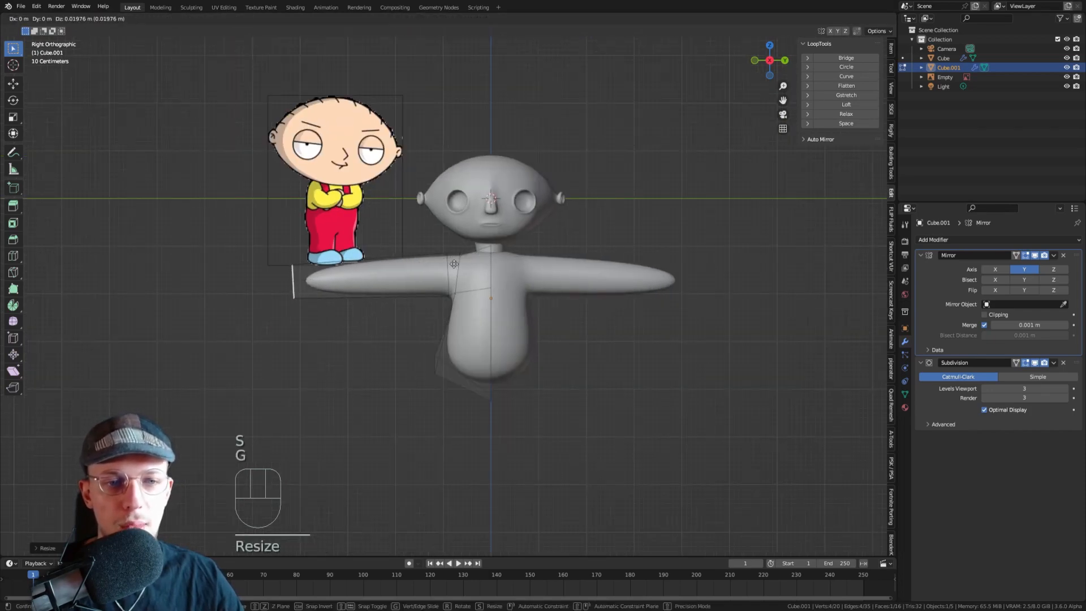
{"action": "left_click", "coordinate": [459, 255]}
{"action": "scroll", "coordinate": [459, 255], "scroll_direction": "down", "scroll_amount": 1}
{"action": "key", "text": "r"}
{"action": "left_click", "coordinate": [459, 260]}
- Scale the arm's end face slightly smaller and move it inward along Y to shorten the arm
{"action": "scroll", "coordinate": [459, 260], "scroll_direction": "up", "scroll_amount": 1}
{"action": "key", "text": "s"}
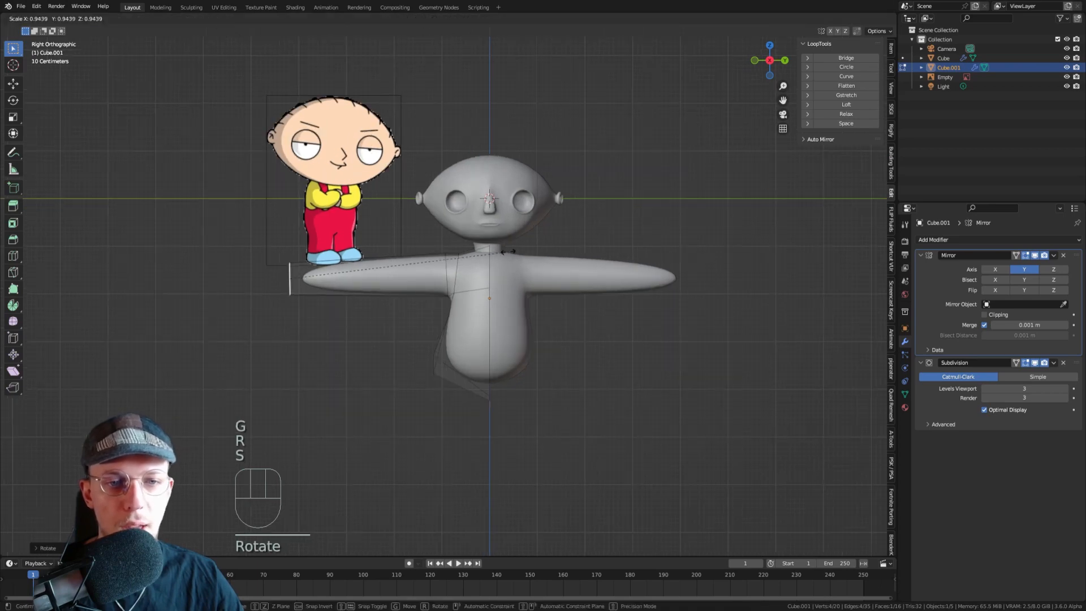
{"action": "left_click", "coordinate": [497, 253]}
{"action": "key", "text": "g"}
{"action": "key", "text": "y"}
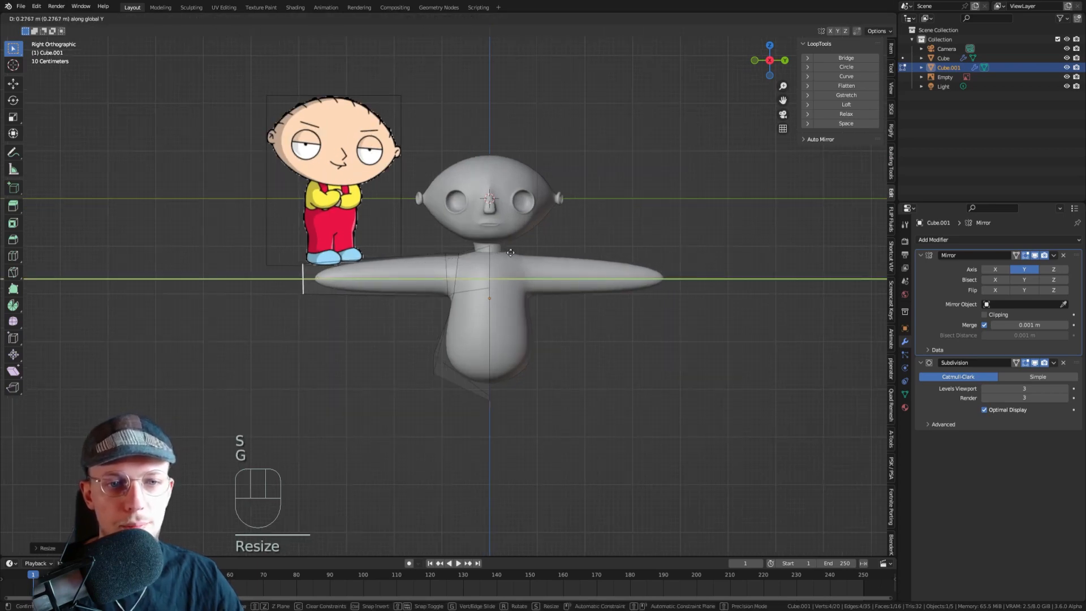
{"action": "left_click", "coordinate": [507, 253]}
- Add a loop cut around the middle of the arm and scale it slightly smaller
{"action": "scroll", "coordinate": [373, 215], "scroll_direction": "up", "scroll_amount": 1}
{"action": "key", "text": "ctrl+r"}
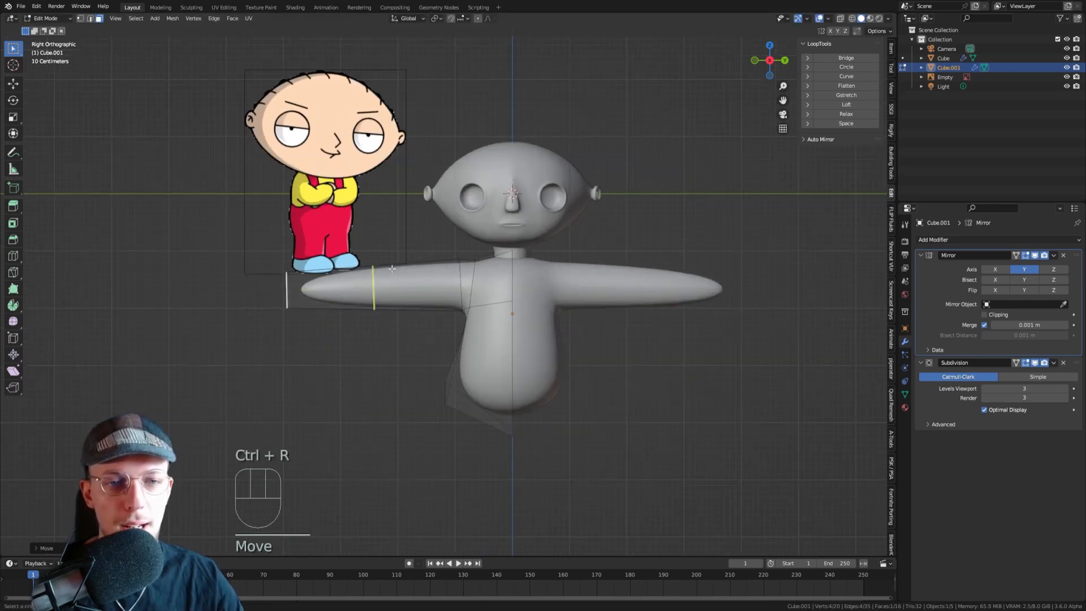
{"action": "left_click", "coordinate": [392, 268]}
{"action": "left_click", "coordinate": [392, 268]}
{"action": "key", "text": "s"}
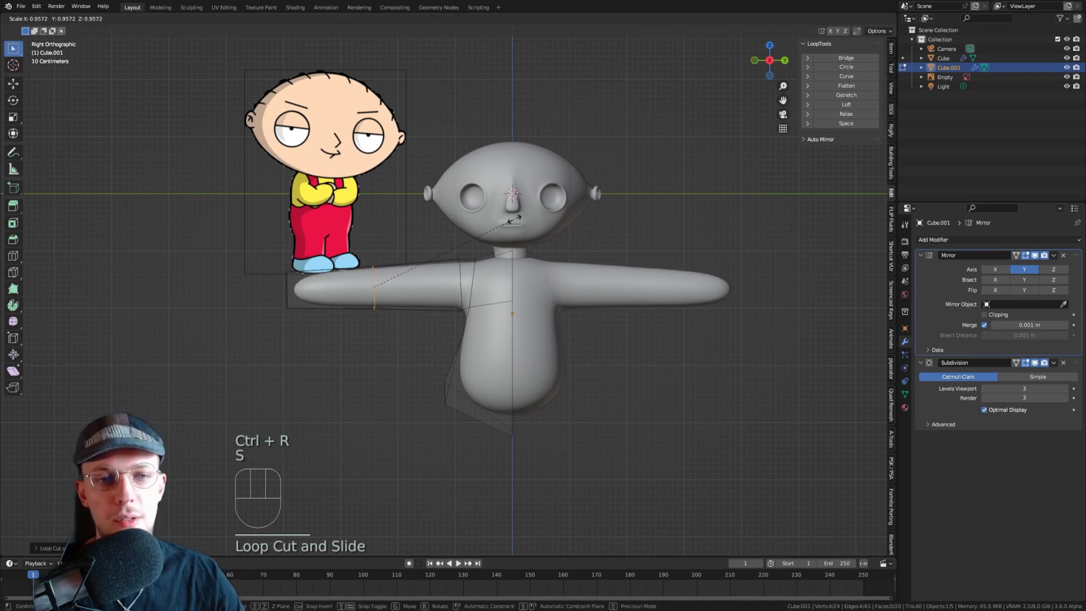
{"action": "left_click", "coordinate": [483, 243]}
- Select the edge loop where the arm meets the shoulder, scale it to about 0.86 and raise it about 0.08 m
{"action": "key", "text": "2"}
{"action": "left_click", "coordinate": [461, 273], "text": "alt"}
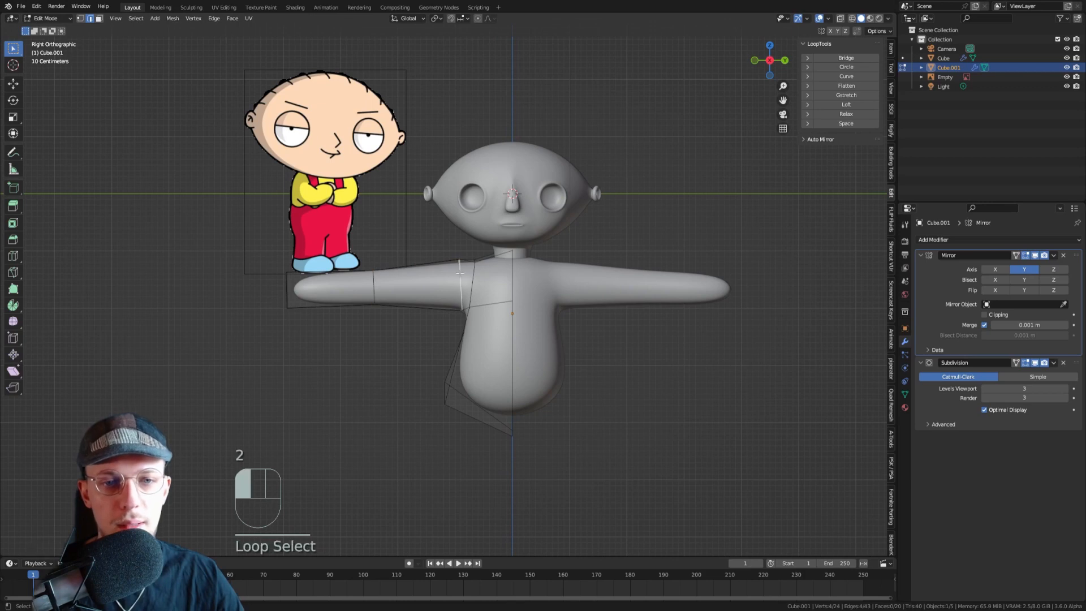
{"action": "key", "text": "s"}
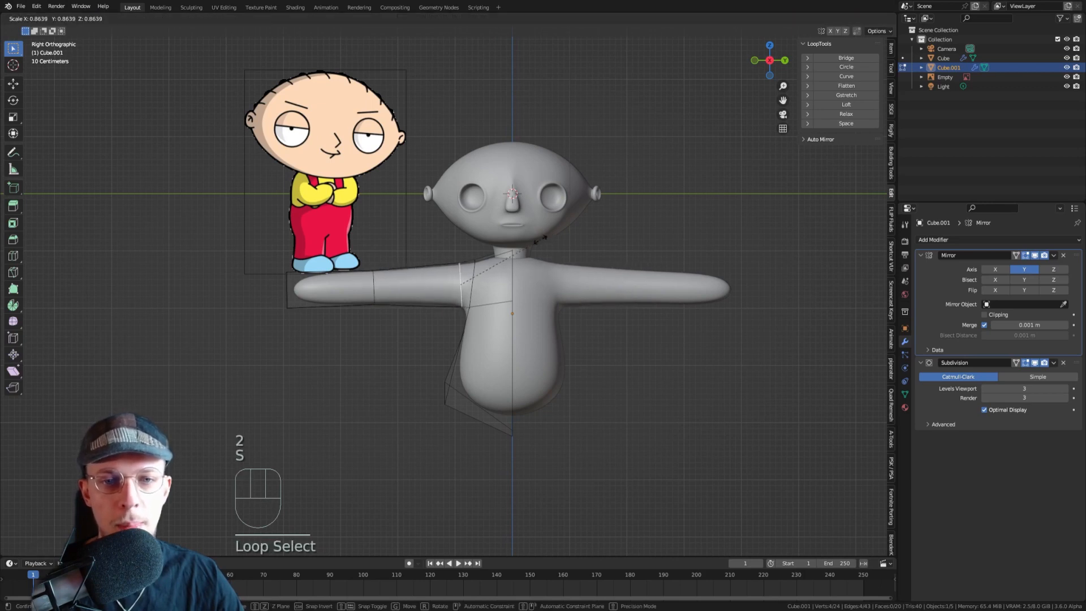
{"action": "left_click", "coordinate": [540, 238]}
{"action": "key", "text": "g"}
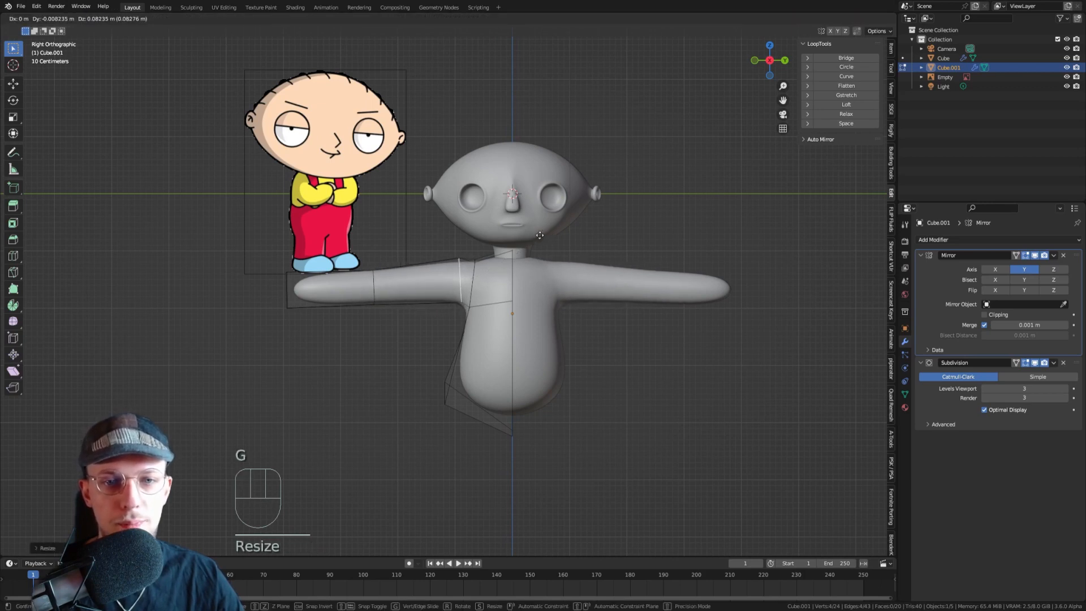
{"action": "left_click", "coordinate": [540, 236]}
- Select the two upper torso vertices beside the arm joint and raise them slightly in the Right Orthographic view
{"action": "scroll", "coordinate": [509, 243], "scroll_direction": "up", "scroll_amount": 5}
{"action": "key", "text": "1"}
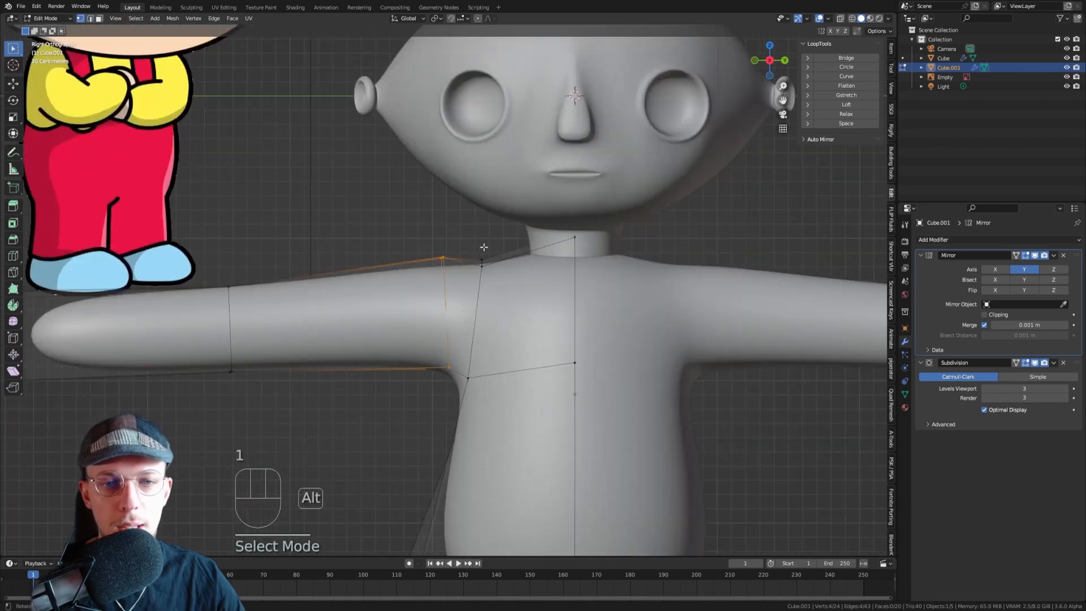
{"action": "left_click", "coordinate": [482, 249]}
{"action": "middle_click_drag", "start_coordinate": [482, 248], "coordinate": [536, 268]}
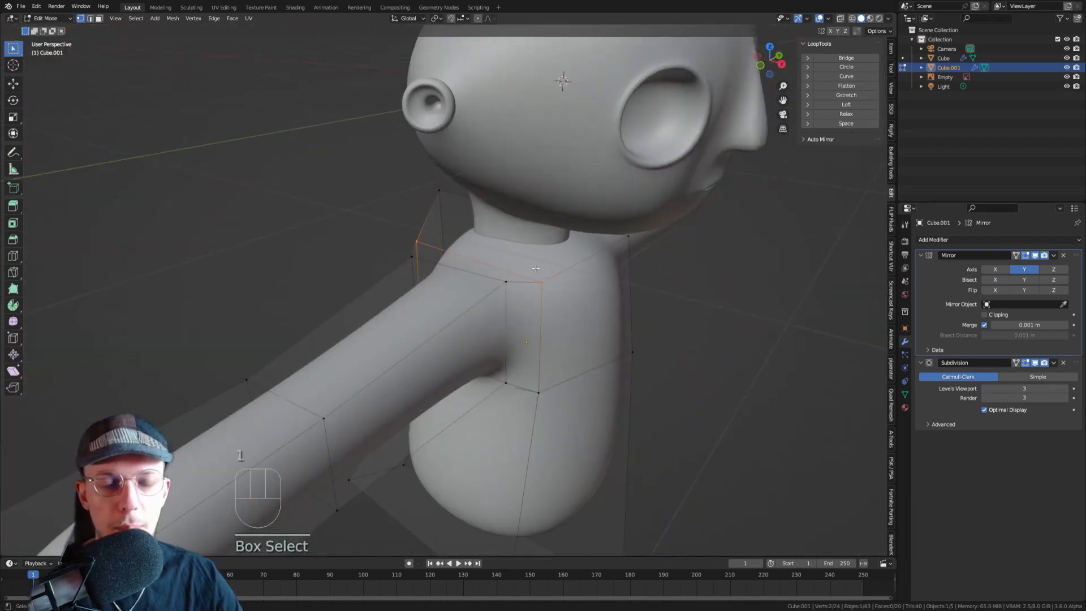
{"action": "key", "text": "KP_3"}
{"action": "key", "text": "g"}
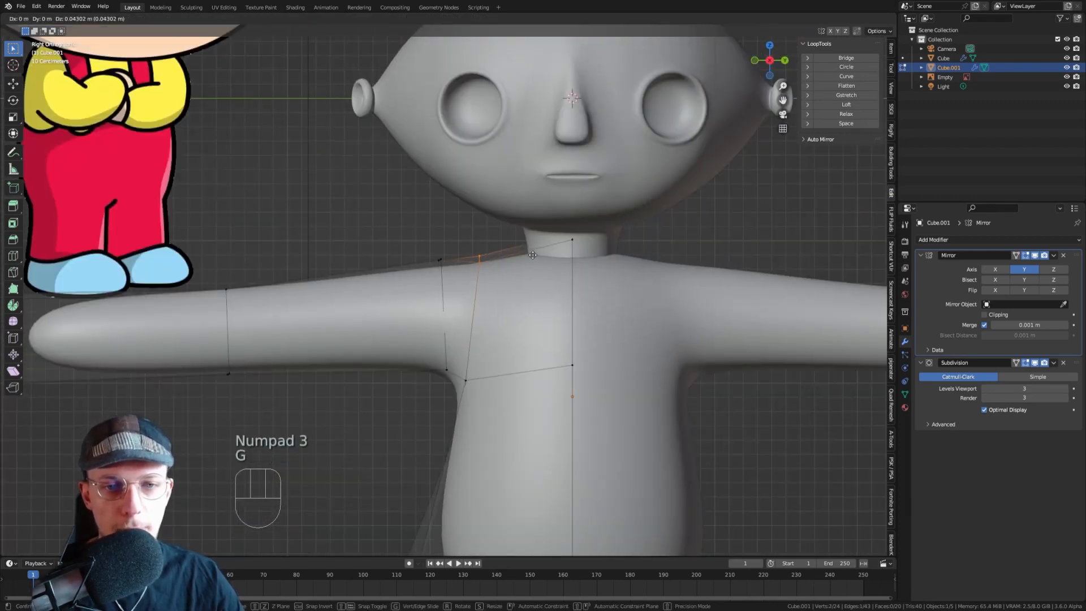
{"action": "left_click", "coordinate": [533, 255]}
- Turn on X-ray and lower the upper vertices of the arm's shoulder loop slightly to smooth the slope
{"action": "left_click_drag", "start_coordinate": [424, 245], "coordinate": [446, 265]}
{"action": "key", "text": "alt+z"}
{"action": "key", "text": "g"}
{"action": "left_click", "coordinate": [462, 261]}
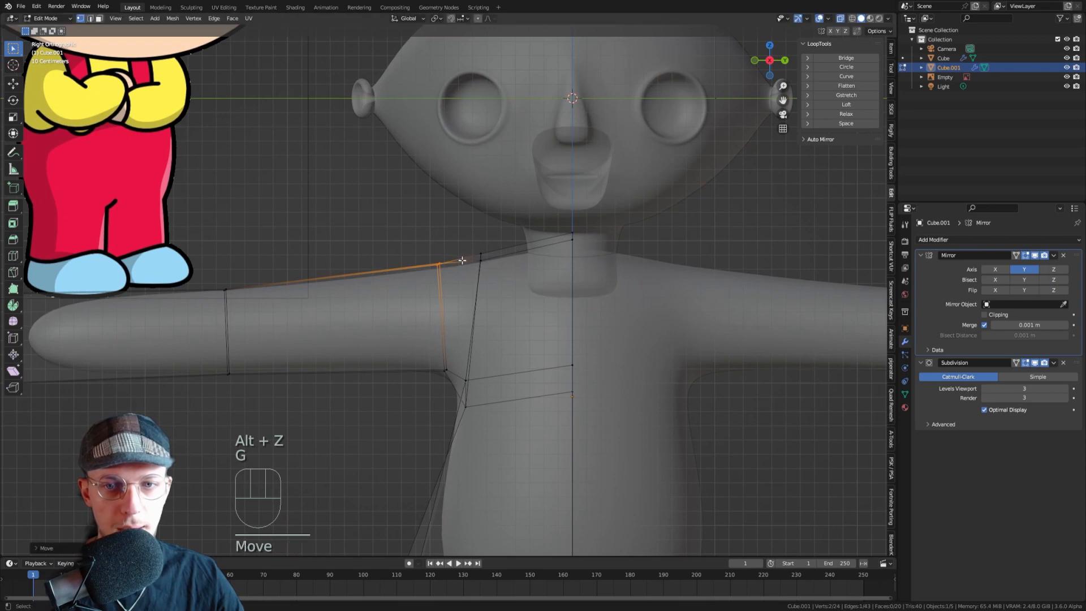
- Return to Object Mode, turn off X-ray display and deselect the body
{"action": "scroll", "coordinate": [462, 261], "scroll_direction": "down", "scroll_amount": 3}
{"action": "key", "text": "Tab"}
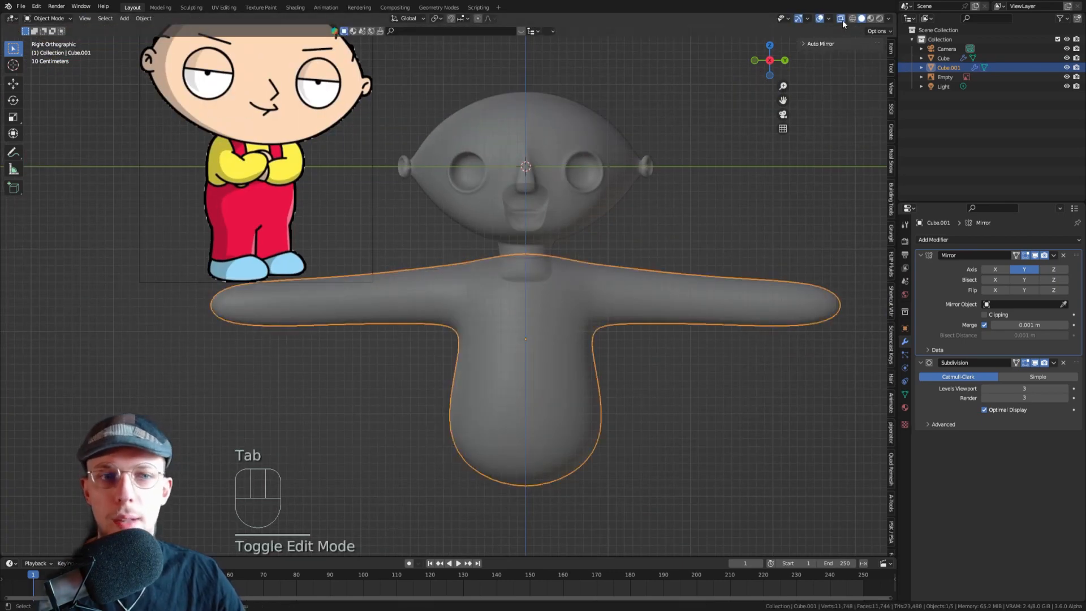
{"action": "left_click", "coordinate": [841, 18]}
{"action": "scroll", "coordinate": [661, 148], "scroll_direction": "down", "scroll_amount": 2}
{"action": "left_click", "coordinate": [461, 232]}
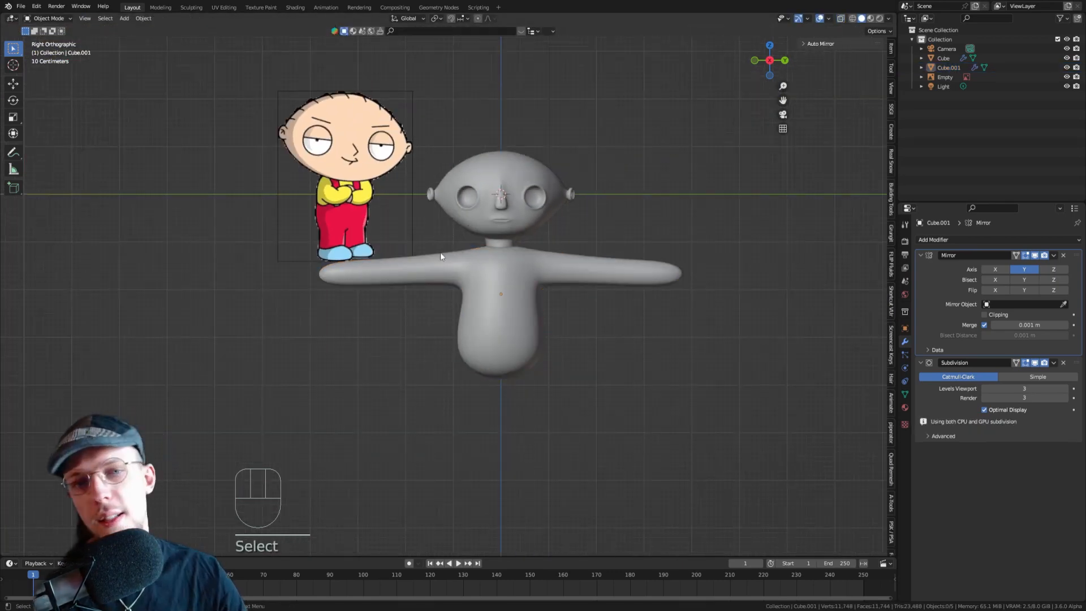
- Add a centred loop cut to the body mesh between the torso edge and the arm's shoulder loop
{"action": "left_click", "coordinate": [462, 284]}
{"action": "key", "text": "Tab"}
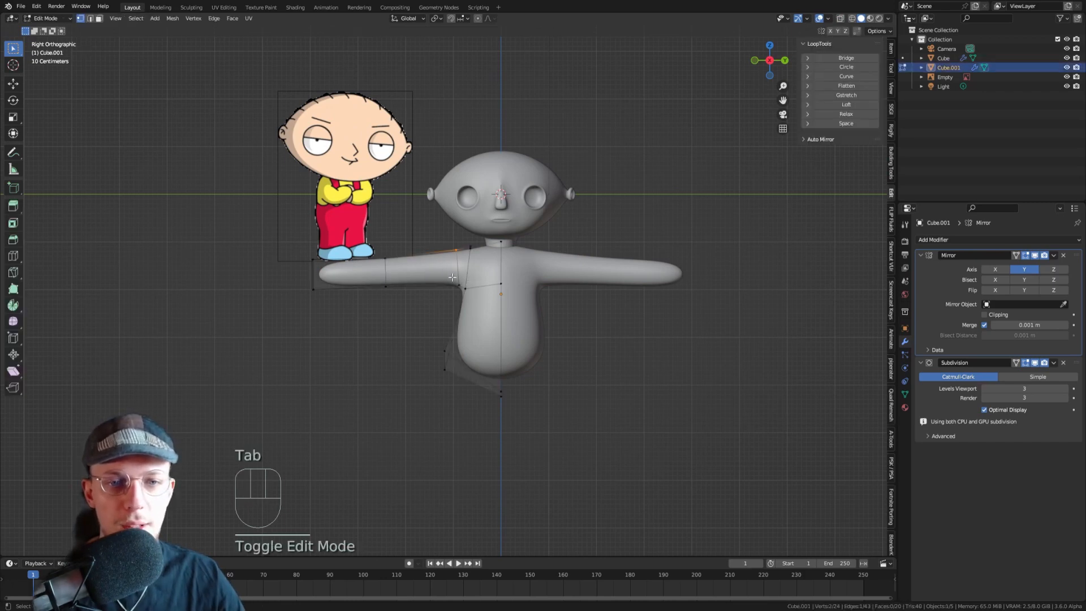
{"action": "scroll", "coordinate": [452, 277], "scroll_direction": "up", "scroll_amount": 4}
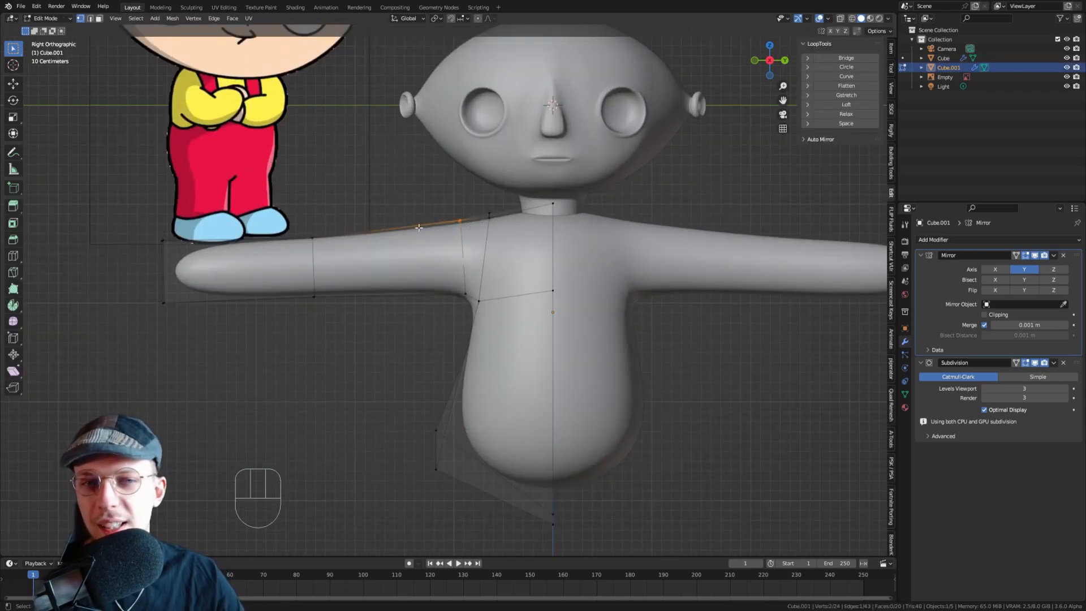
{"action": "key", "text": "ctrl+r"}
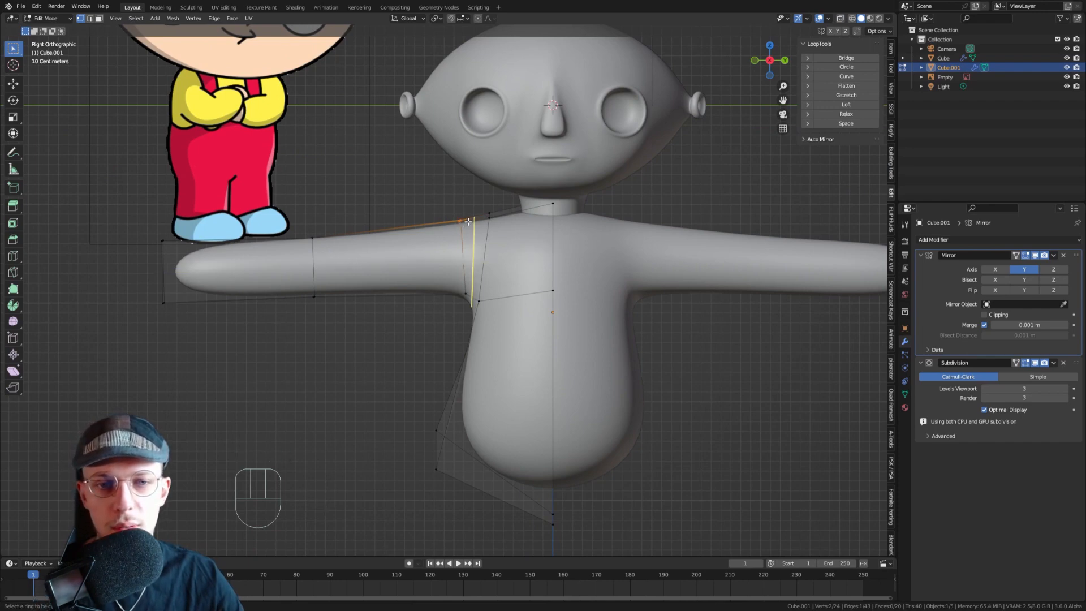
{"action": "left_click", "coordinate": [468, 220]}
{"action": "left_click", "coordinate": [468, 220]}
{"action": "key", "text": "Tab"}
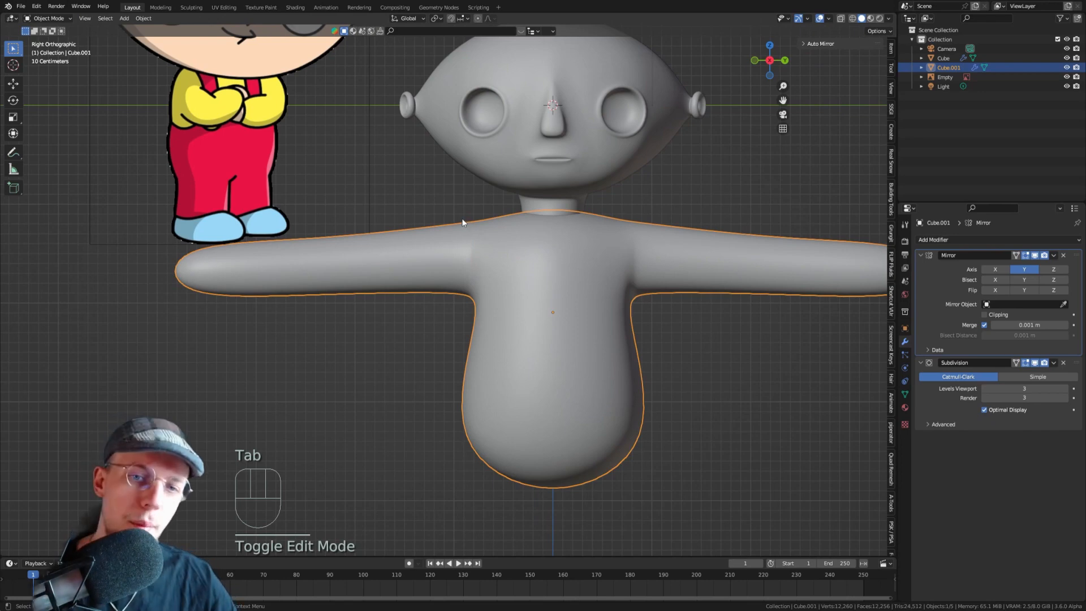
{"action": "key", "text": "Tab"}
- Edge-slide the arm's shoulder loop outward, slide the adjacent new loop slightly toward the arm, and return to Object Mode
{"action": "scroll", "coordinate": [472, 229], "scroll_direction": "up", "scroll_amount": 2}
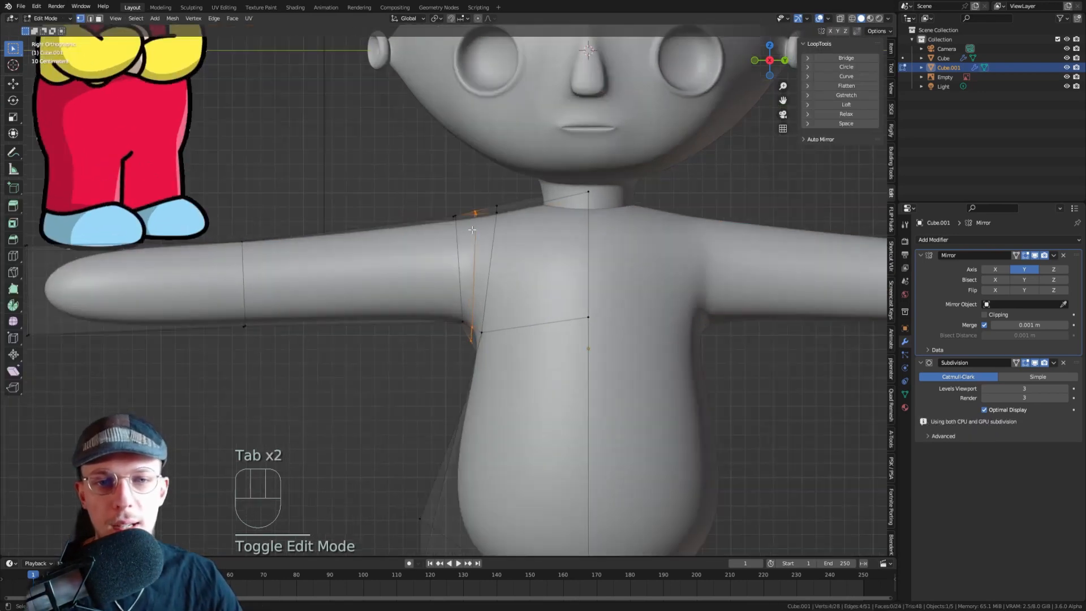
{"action": "key", "text": "2"}
{"action": "left_click", "coordinate": [470, 267]}
{"action": "left_click", "coordinate": [457, 262], "text": "alt"}
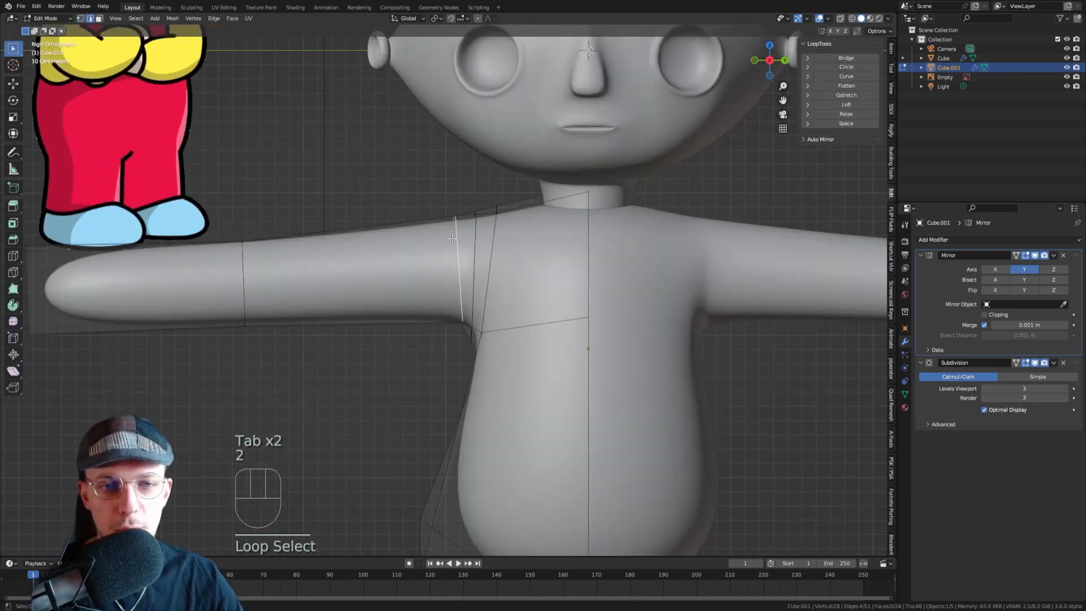
{"action": "key", "text": "g"}
{"action": "key", "text": "g"}
{"action": "left_click", "coordinate": [479, 268]}
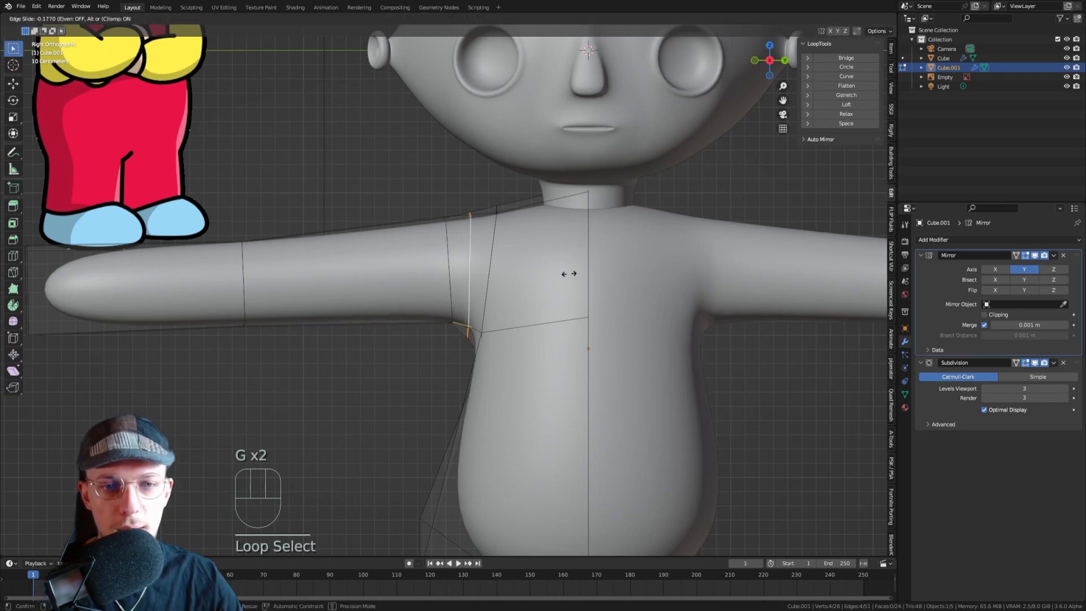
{"action": "key", "text": "Tab"}
{"action": "scroll", "coordinate": [440, 233], "scroll_direction": "down", "scroll_amount": 4}
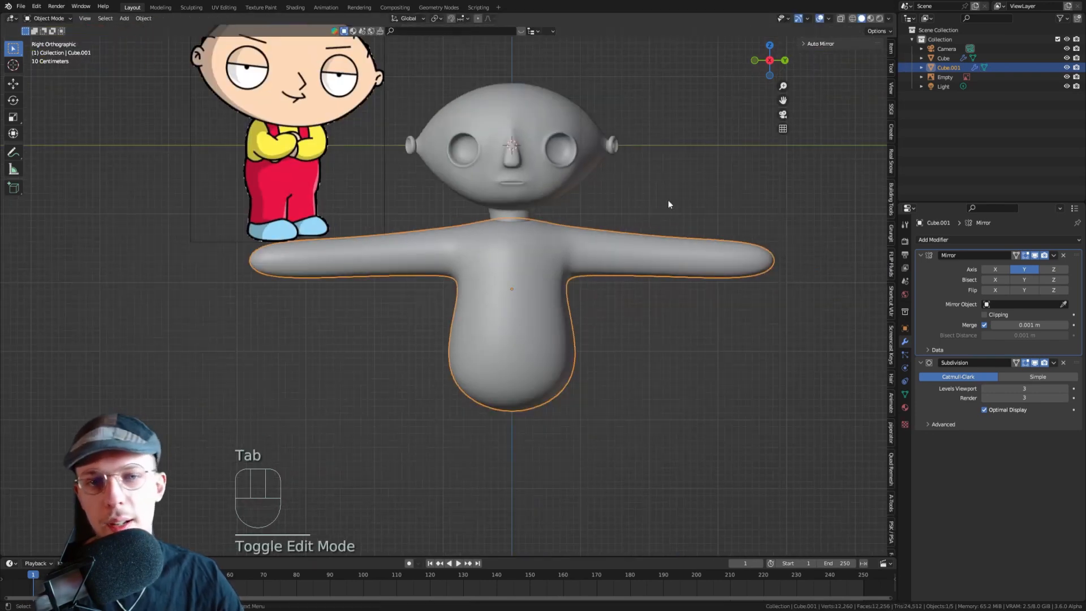
{"action": "left_click", "coordinate": [669, 204]}
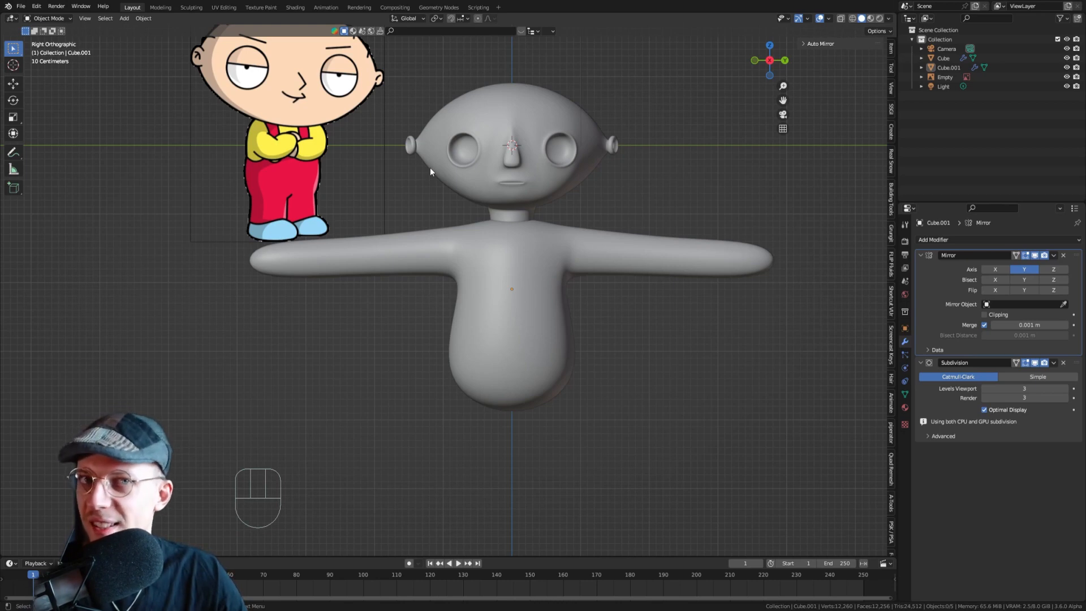
{"action": "scroll", "coordinate": [429, 167], "scroll_direction": "up", "scroll_amount": 2}
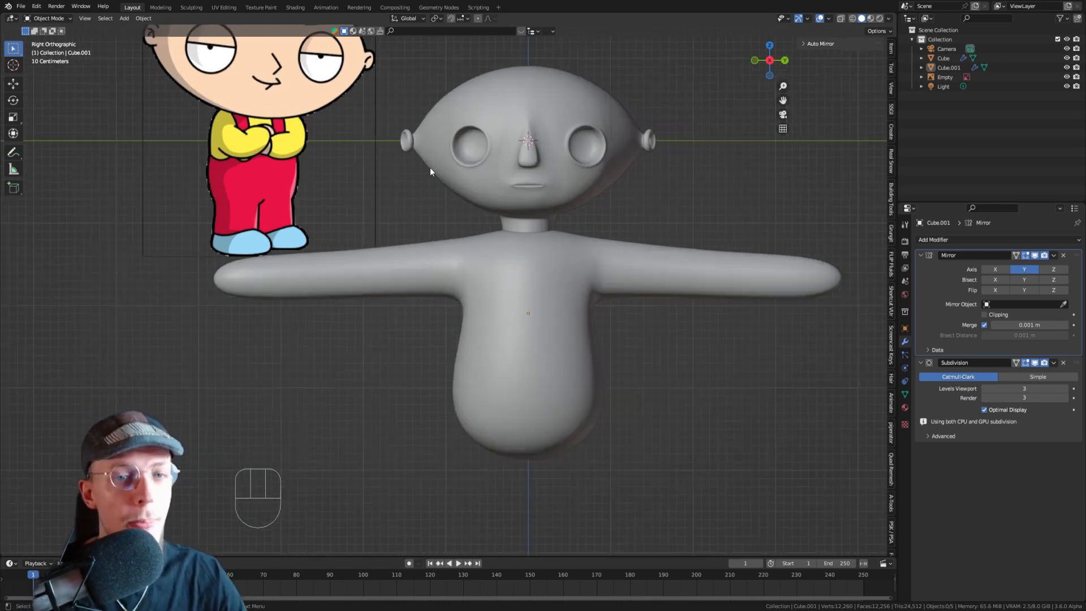
{"action": "scroll", "coordinate": [486, 238], "scroll_direction": "down", "scroll_amount": 3}
{"action": "scroll", "coordinate": [426, 258], "scroll_direction": "up", "scroll_amount": 1}
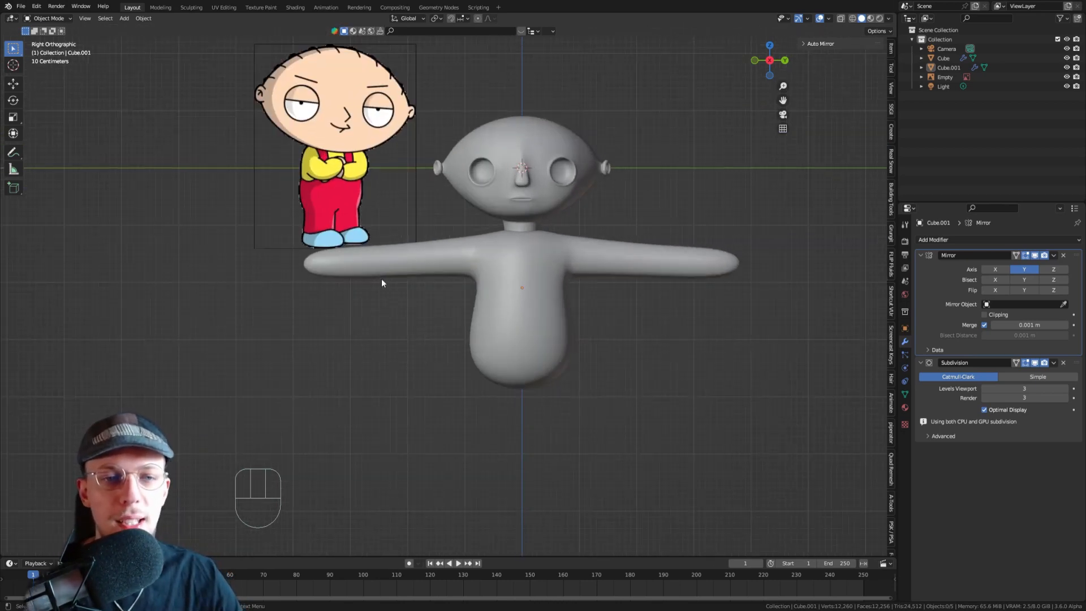
- Enter Edit Mode on the body mesh and select the end face of the arm in face selection mode
{"action": "left_click", "coordinate": [513, 293]}
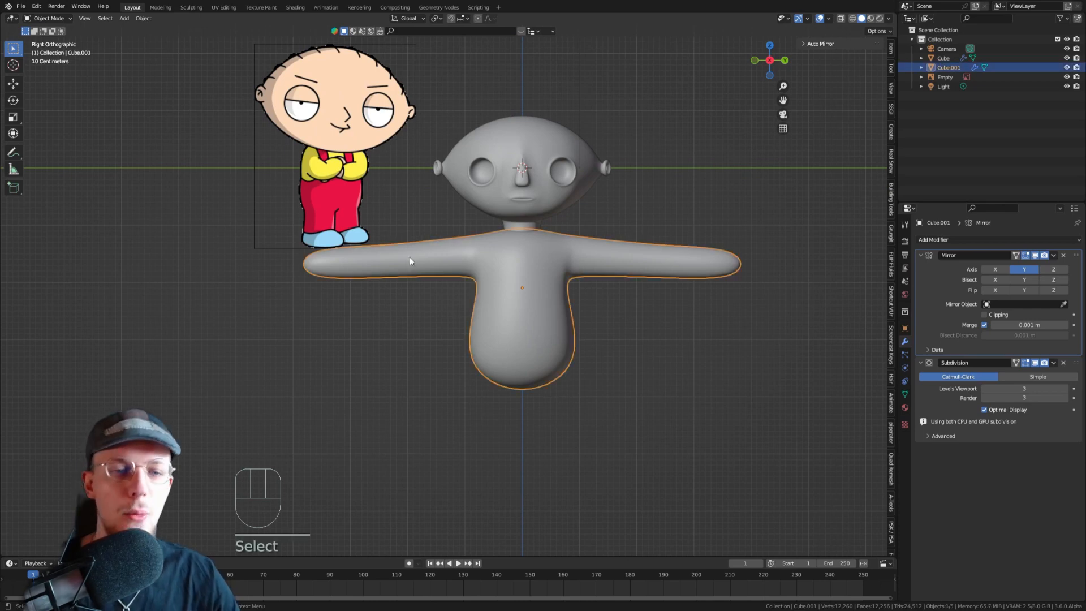
{"action": "key", "text": "Tab"}
{"action": "key", "text": "Tab"}
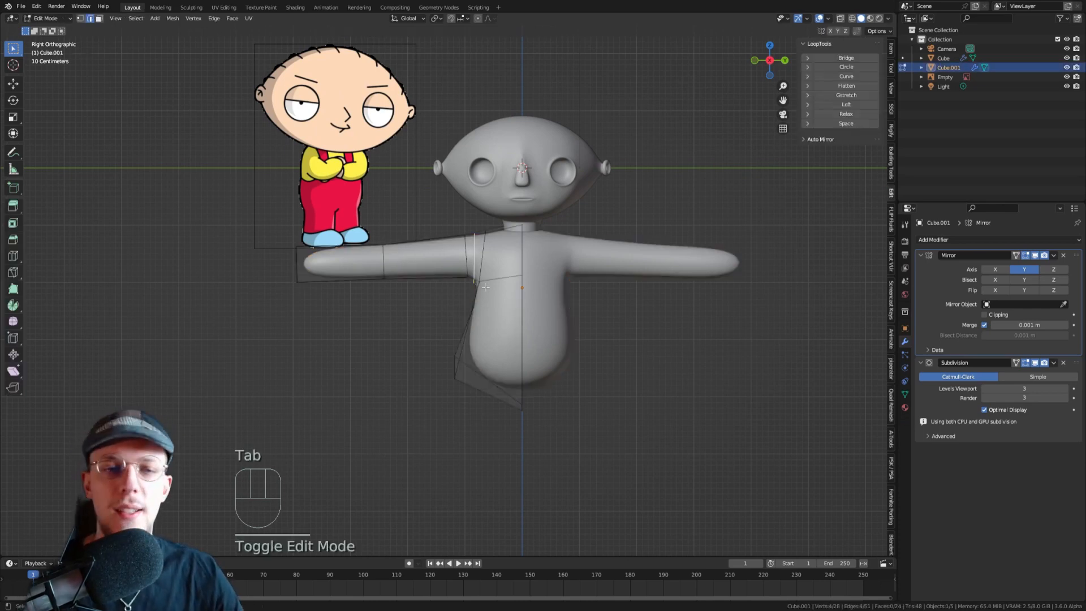
{"action": "middle_click_drag", "start_coordinate": [366, 281], "coordinate": [524, 296], "text": "shift"}
{"action": "key", "text": "Tab"}
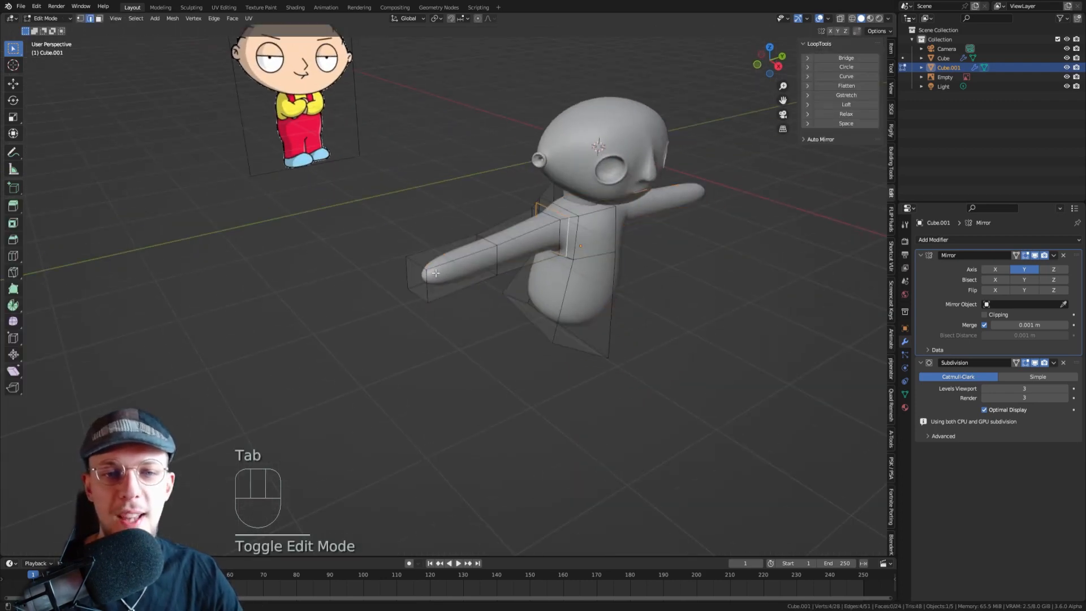
{"action": "scroll", "coordinate": [402, 278], "scroll_direction": "up", "scroll_amount": 2}
{"action": "key", "text": "3"}
{"action": "left_click", "coordinate": [430, 282]}
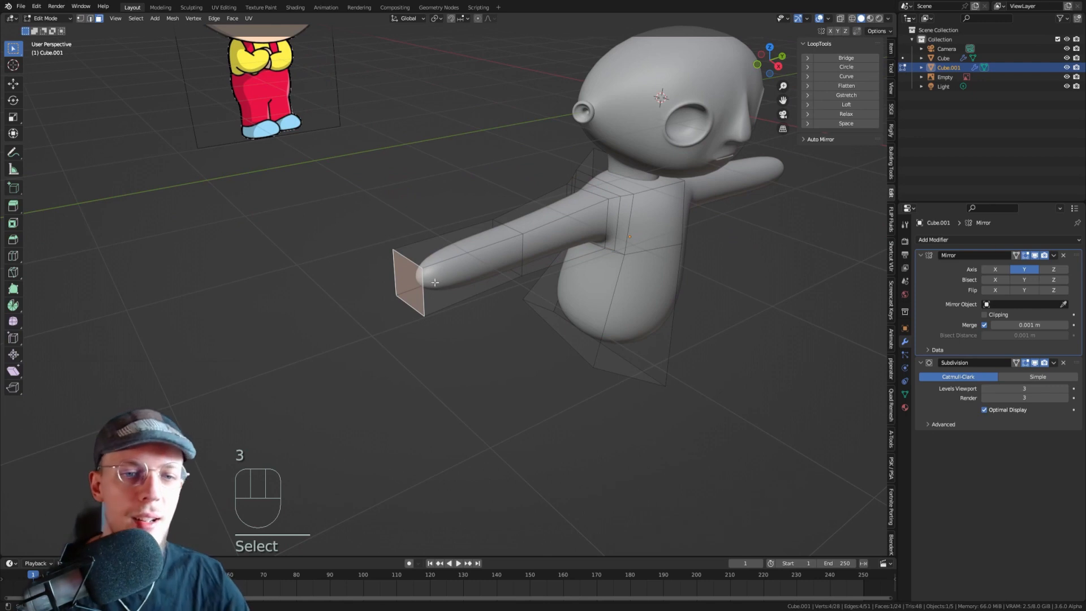
- In top view, shorten the arm by moving its end face inward along Y, and scale the face down slightly
{"action": "mouse_move", "coordinate": [492, 259]}
{"action": "middle_mouse_down"}
{"action": "mouse_move", "coordinate": [474, 244]}
{"action": "mouse_move", "coordinate": [494, 251]}
{"action": "middle_mouse_up"}
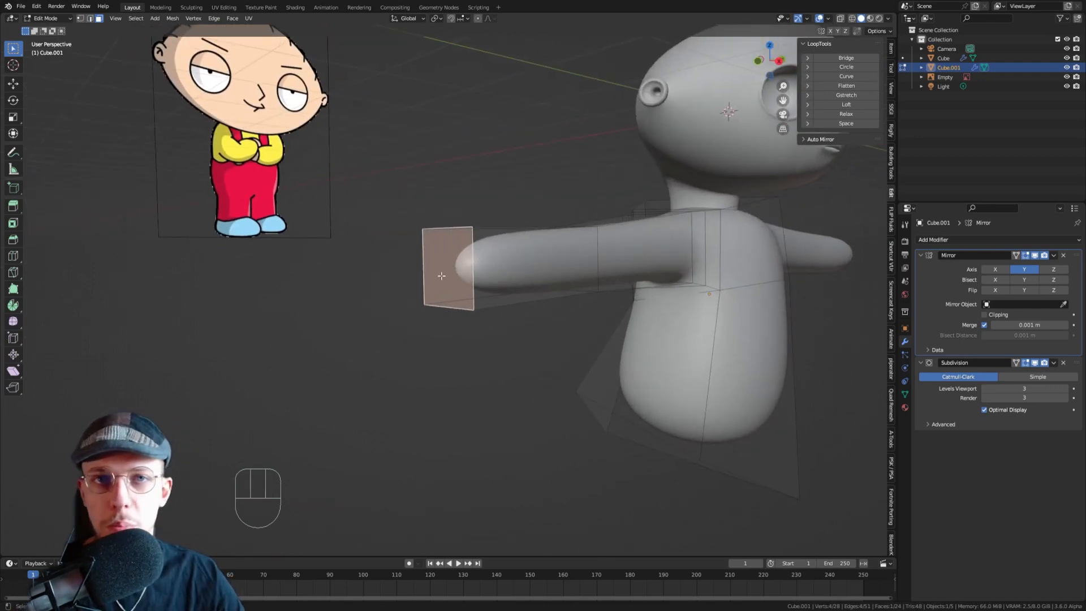
{"action": "key", "text": "KP_7"}
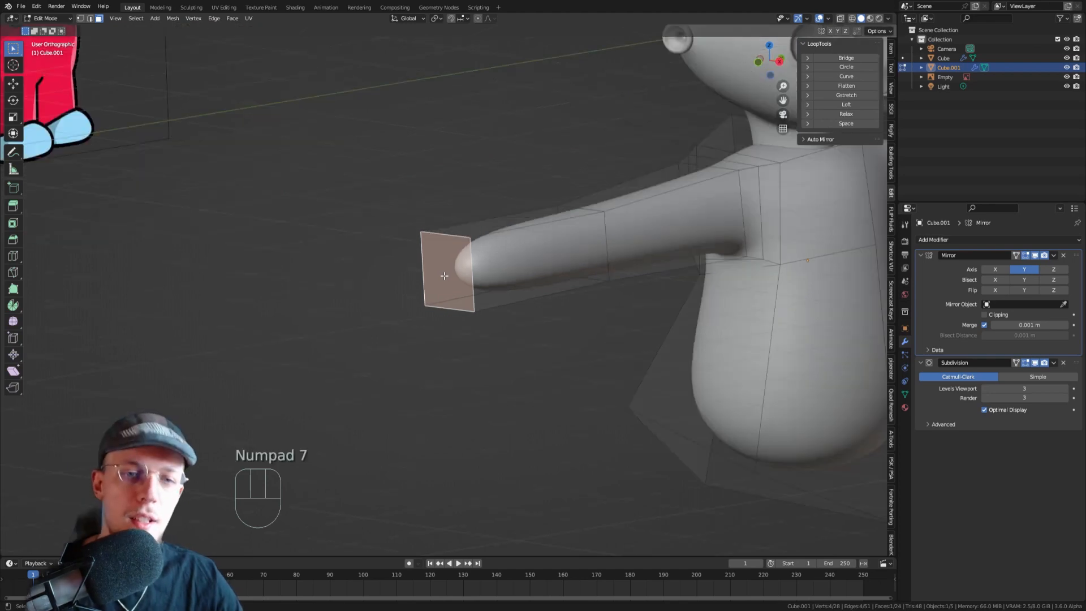
{"action": "key", "text": "g"}
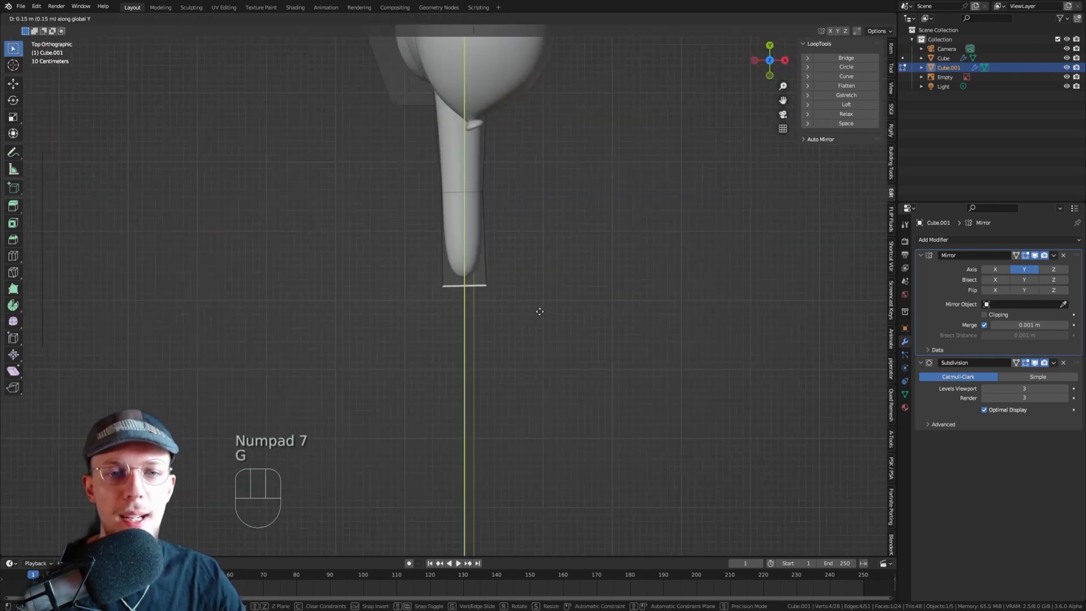
{"action": "left_click", "coordinate": [536, 321]}
{"action": "scroll", "coordinate": [532, 312], "scroll_direction": "up", "scroll_amount": 1}
{"action": "key", "text": "g"}
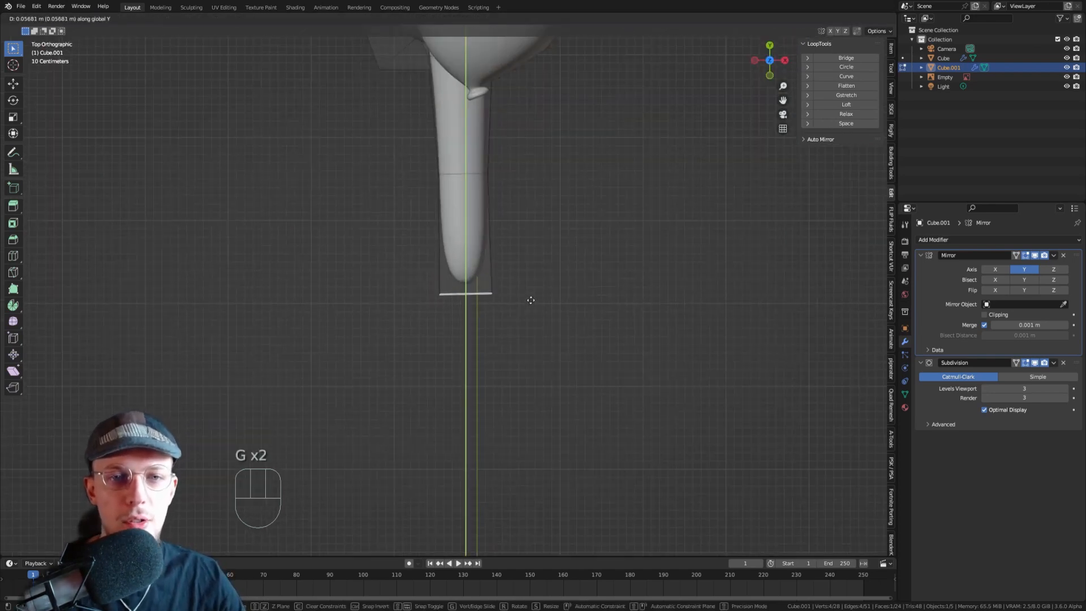
{"action": "left_click", "coordinate": [531, 300]}
{"action": "key", "text": "s"}
{"action": "left_click", "coordinate": [581, 299]}
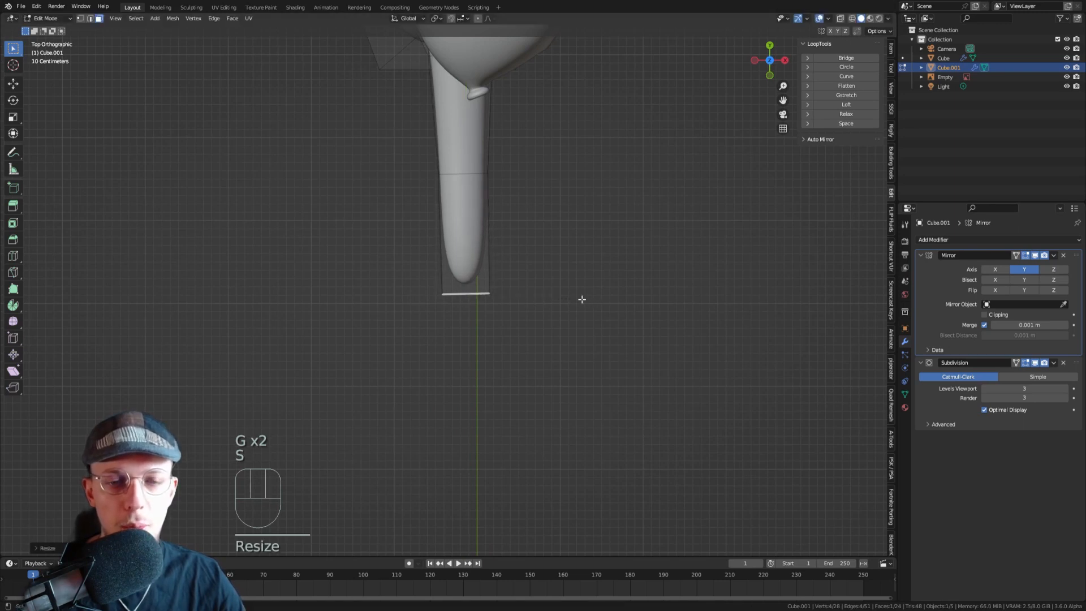
- Extrude the arm's end face outward about 0.58 m to form the base of the hand
{"action": "middle_click_drag", "start_coordinate": [503, 298], "coordinate": [510, 255], "text": "shift"}
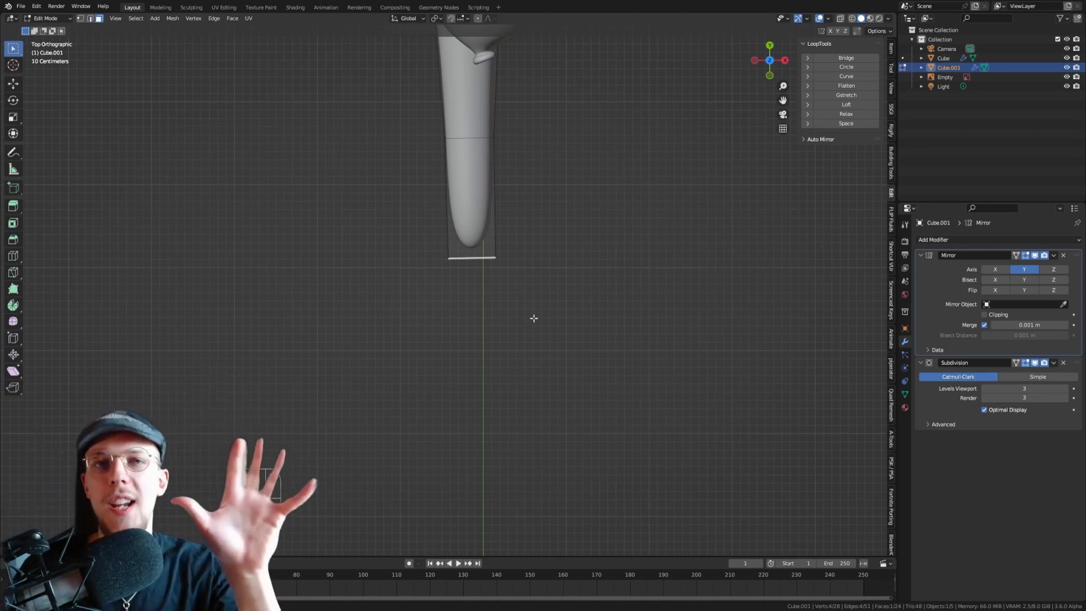
{"action": "scroll", "coordinate": [468, 272], "scroll_direction": "up", "scroll_amount": 1}
{"action": "middle_click_drag", "start_coordinate": [469, 272], "coordinate": [498, 194], "text": "shift"}
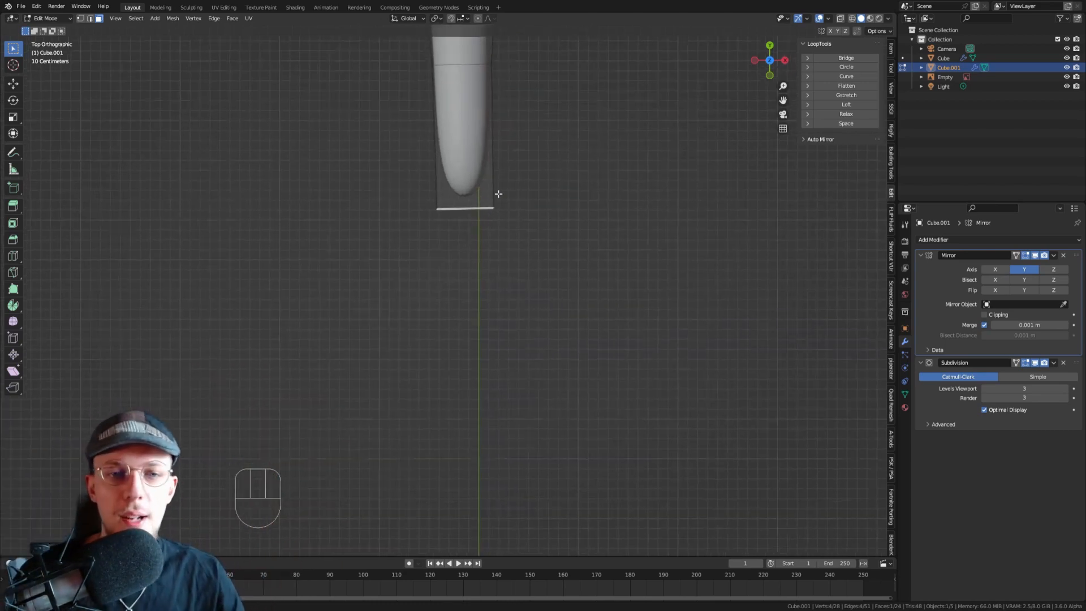
{"action": "key", "text": "e"}
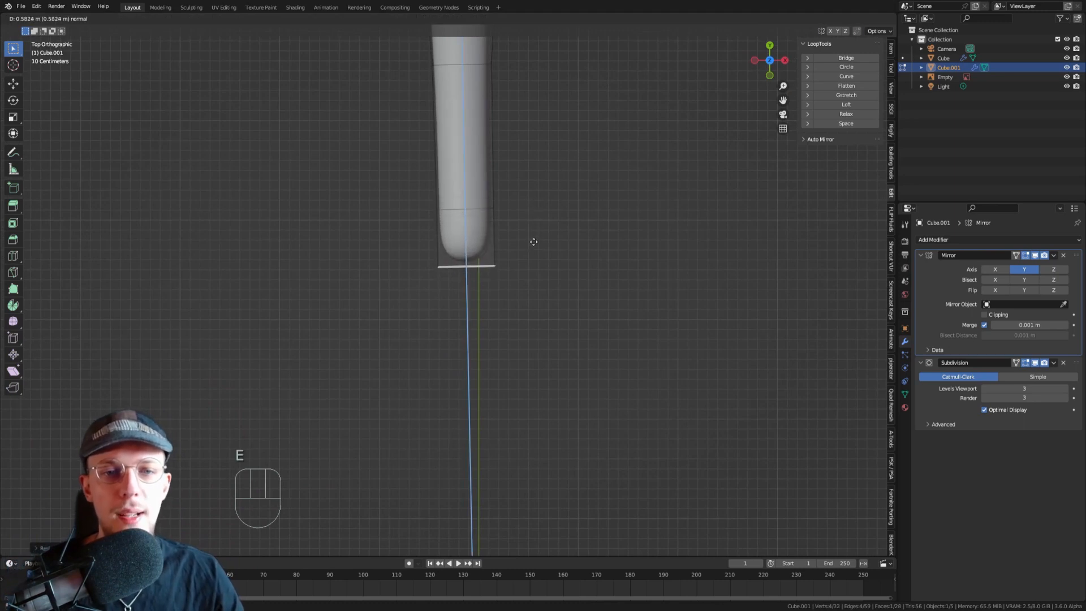
{"action": "left_click", "coordinate": [533, 242]}
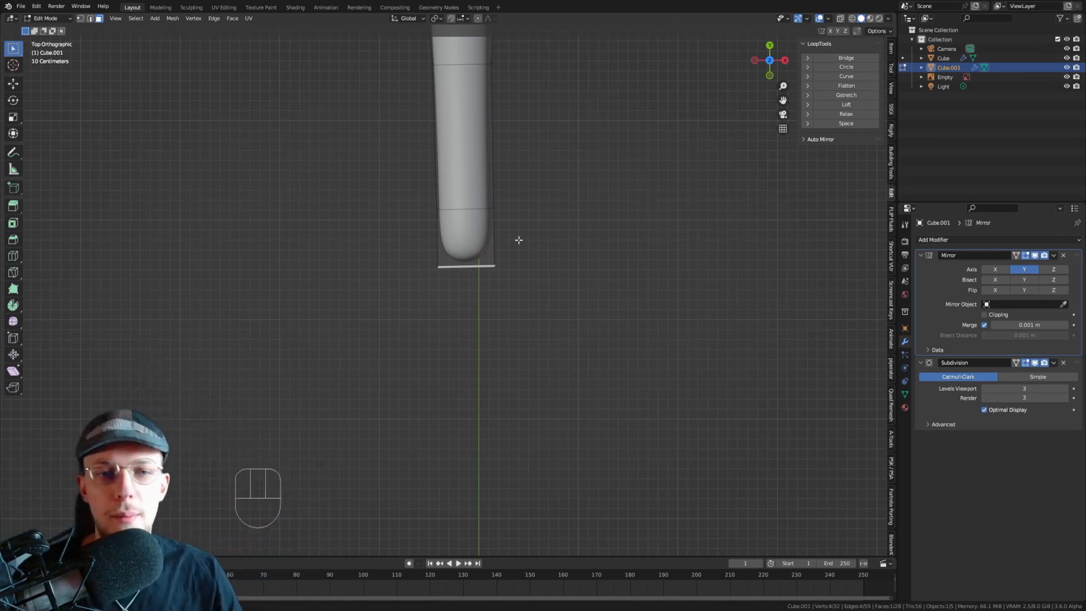
- Widen the extruded end face along X by a factor of about 1.3 and move it slightly outward along Y
{"action": "key", "text": "s"}
{"action": "key", "text": "x"}
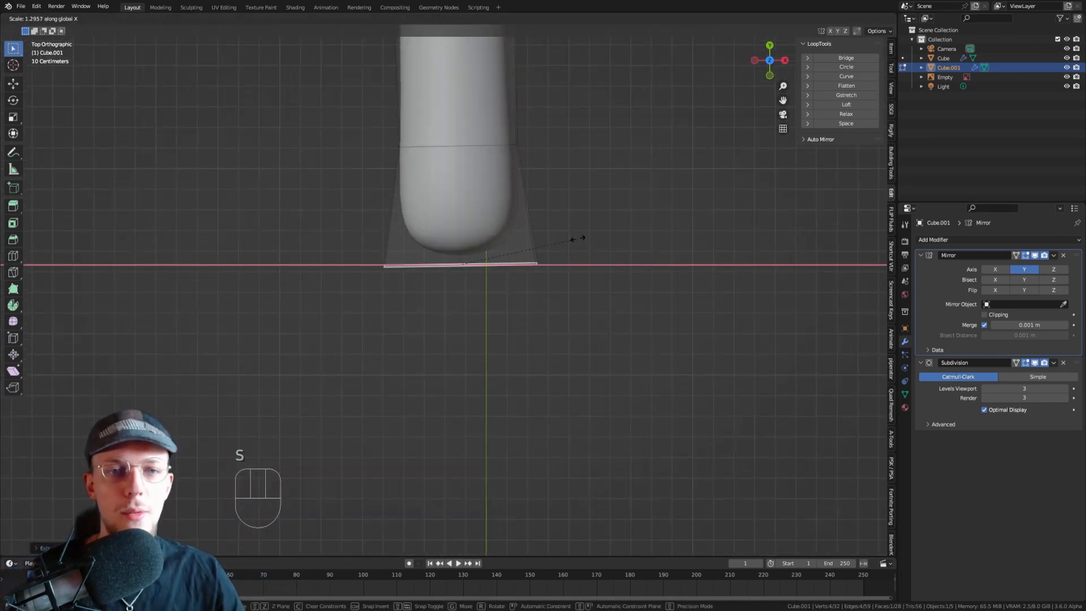
{"action": "left_click", "coordinate": [577, 238]}
{"action": "key", "text": "g"}
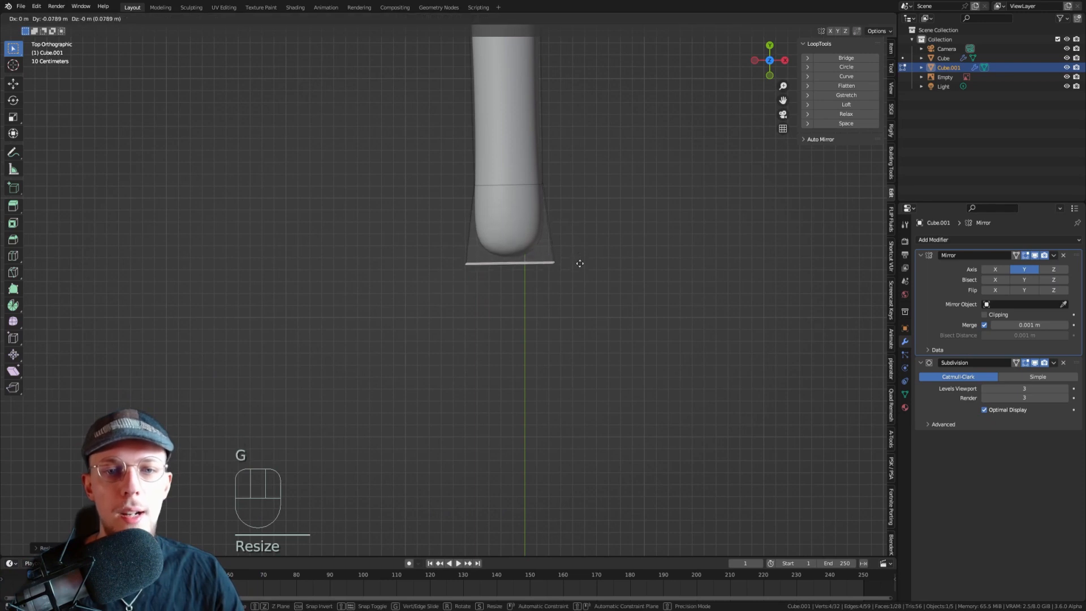
{"action": "key", "text": "y"}
{"action": "left_click", "coordinate": [582, 277]}
- Add a loop cut on the forearm and slide it close to the wrist edge, with a slide factor of about 0.79
{"action": "scroll", "coordinate": [581, 272], "scroll_direction": "down", "scroll_amount": 2}
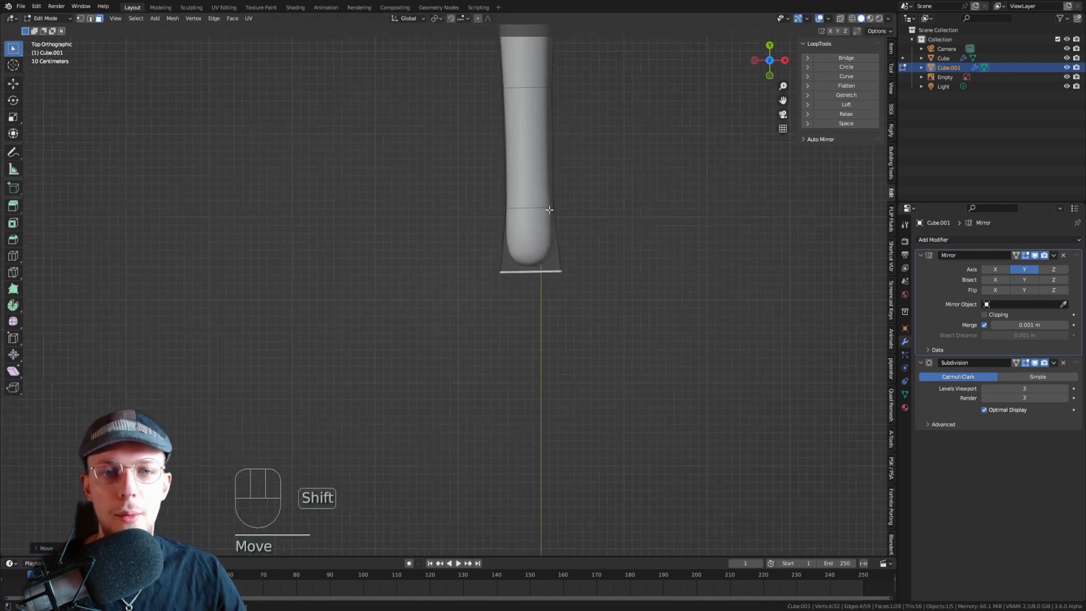
{"action": "middle_click_drag", "start_coordinate": [548, 209], "coordinate": [534, 259], "text": "shift"}
{"action": "key", "text": "ctrl+r"}
{"action": "left_click", "coordinate": [540, 208]}
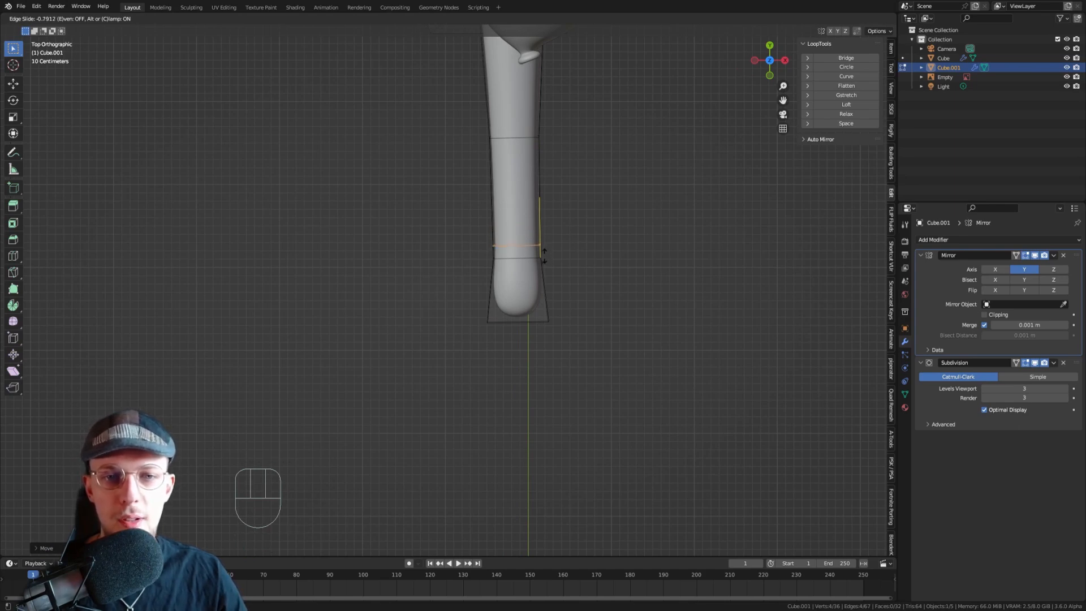
{"action": "left_click", "coordinate": [544, 255]}
{"action": "key", "text": "Tab"}
{"action": "key", "text": "Tab"}
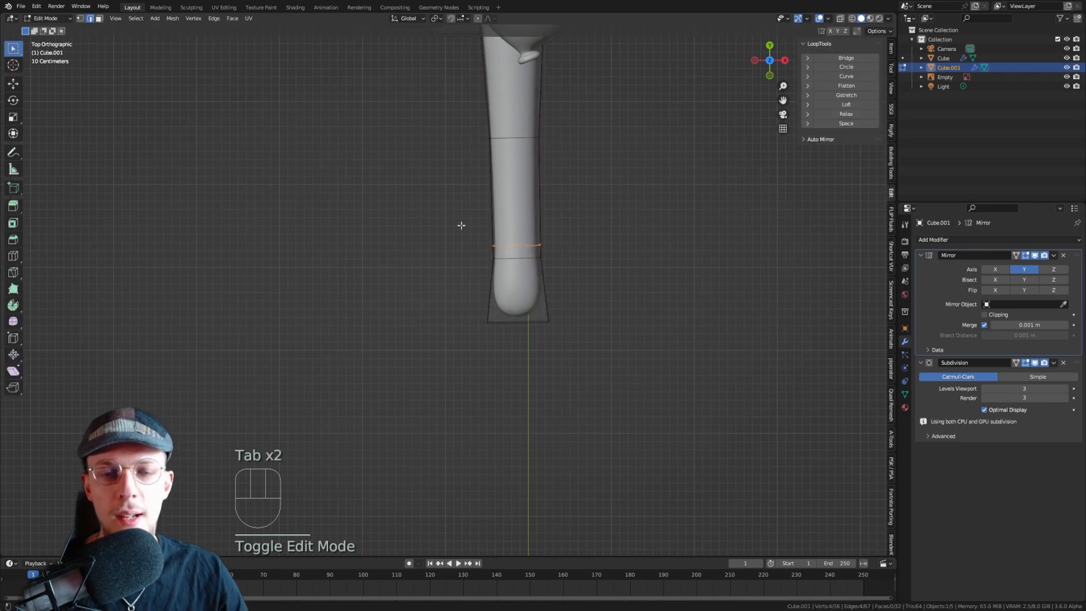
- Select the hand's end face and move it slightly inward along Y in top view
{"action": "middle_click_drag", "start_coordinate": [522, 287], "coordinate": [494, 243], "text": "shift"}
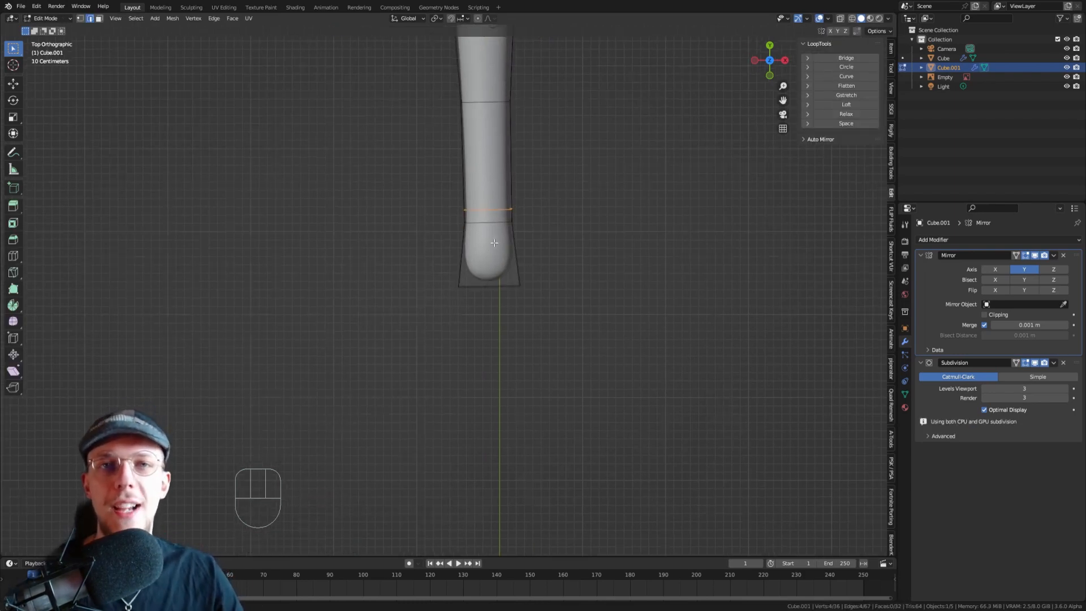
{"action": "middle_click_drag", "start_coordinate": [497, 270], "coordinate": [492, 291]}
{"action": "key", "text": "3"}
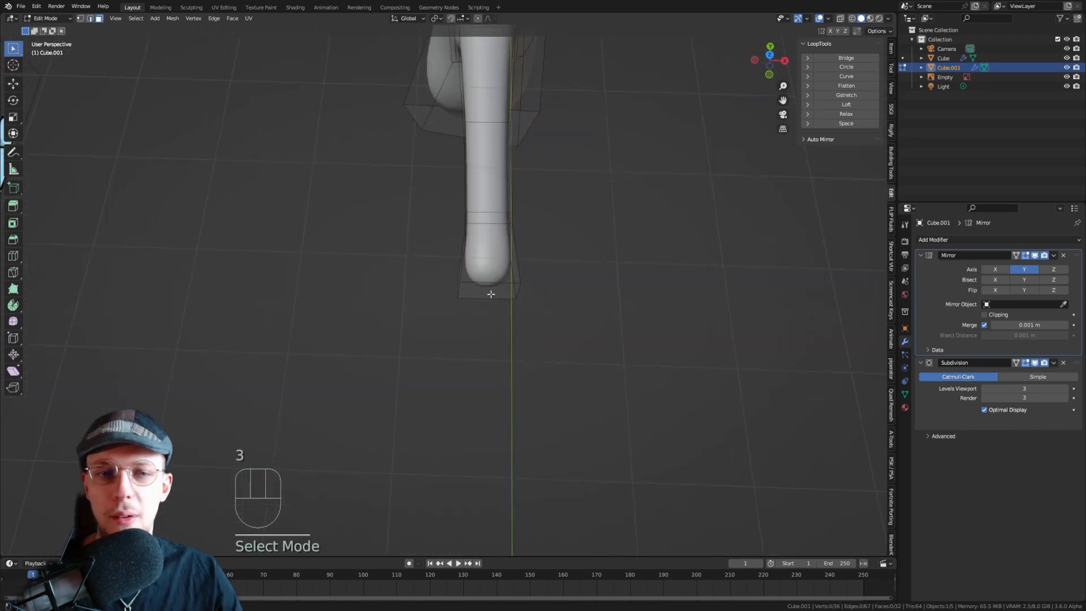
{"action": "left_click", "coordinate": [491, 293]}
{"action": "key", "text": "KP_7"}
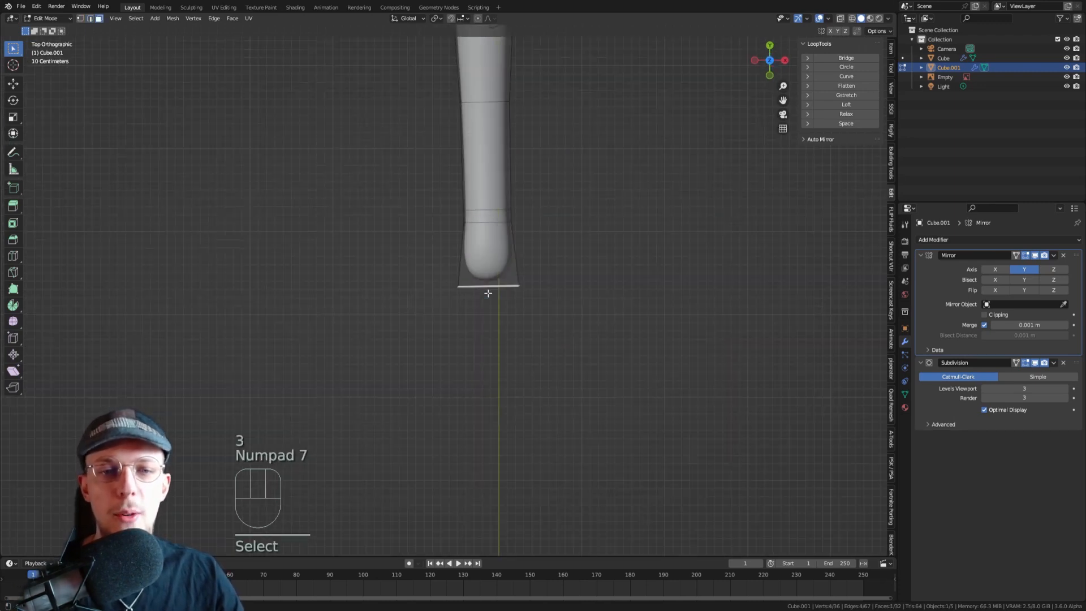
{"action": "key", "text": "g"}
{"action": "key", "text": "y"}
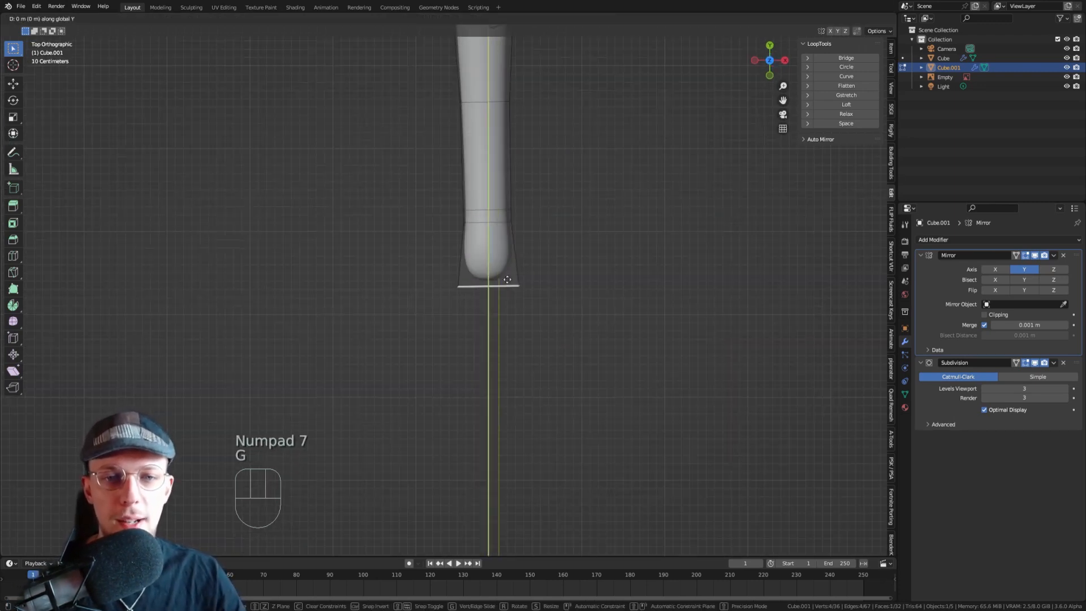
{"action": "left_click", "coordinate": [506, 270]}
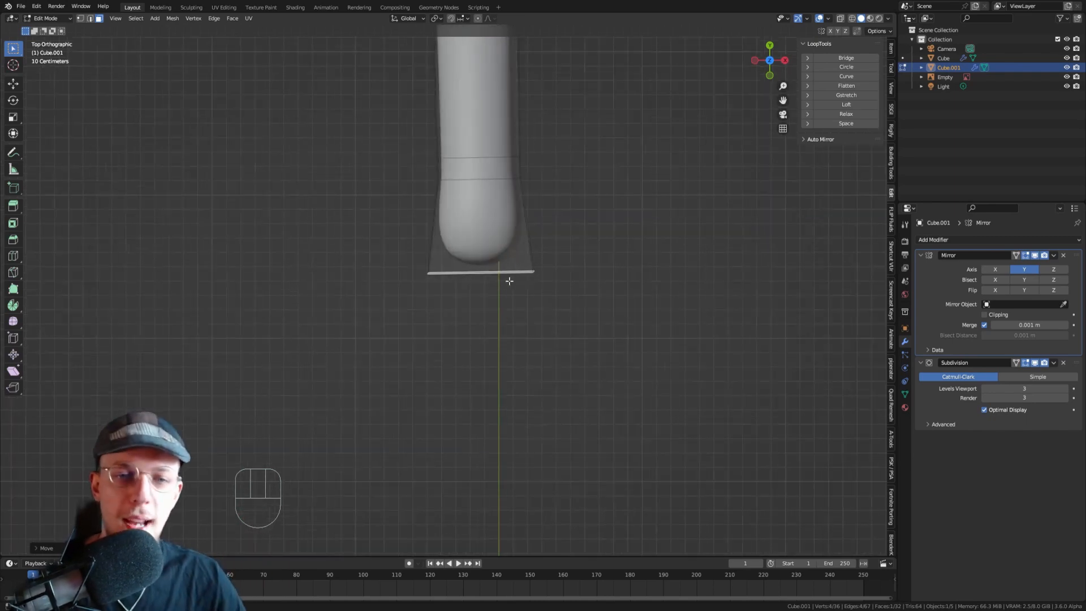
- Extrude the hand's end face outward about 0.36 m and narrow the new face along X
{"action": "key", "text": "e"}
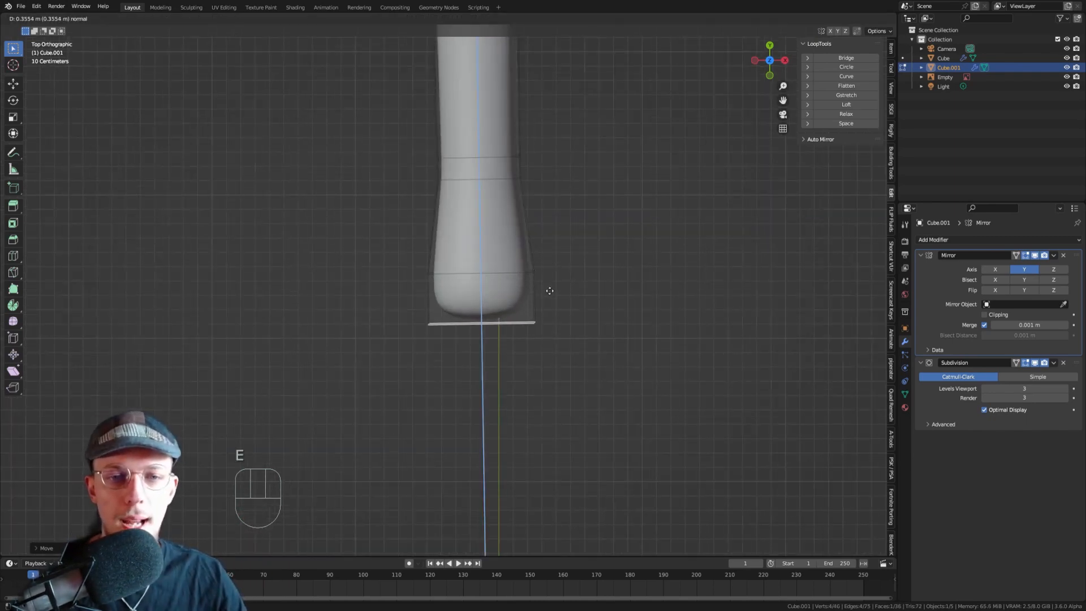
{"action": "left_click", "coordinate": [550, 292]}
{"action": "key", "text": "s"}
{"action": "key", "text": "x"}
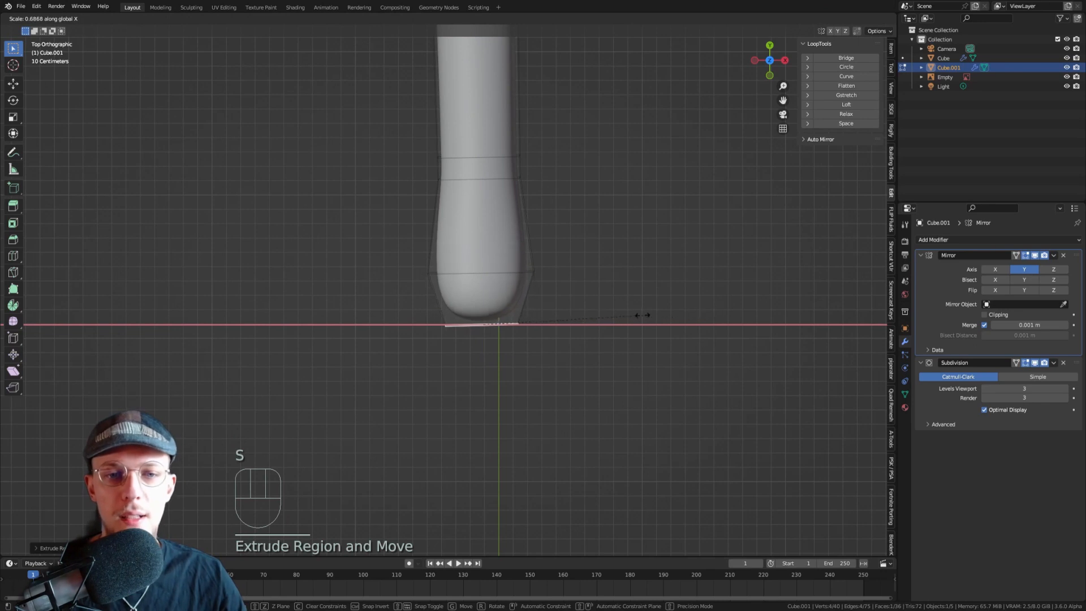
{"action": "left_click", "coordinate": [597, 311]}
- Move the hand's narrowed tip face about 0.066 m inward along Y and widen it slightly along X
{"action": "key", "text": "g"}
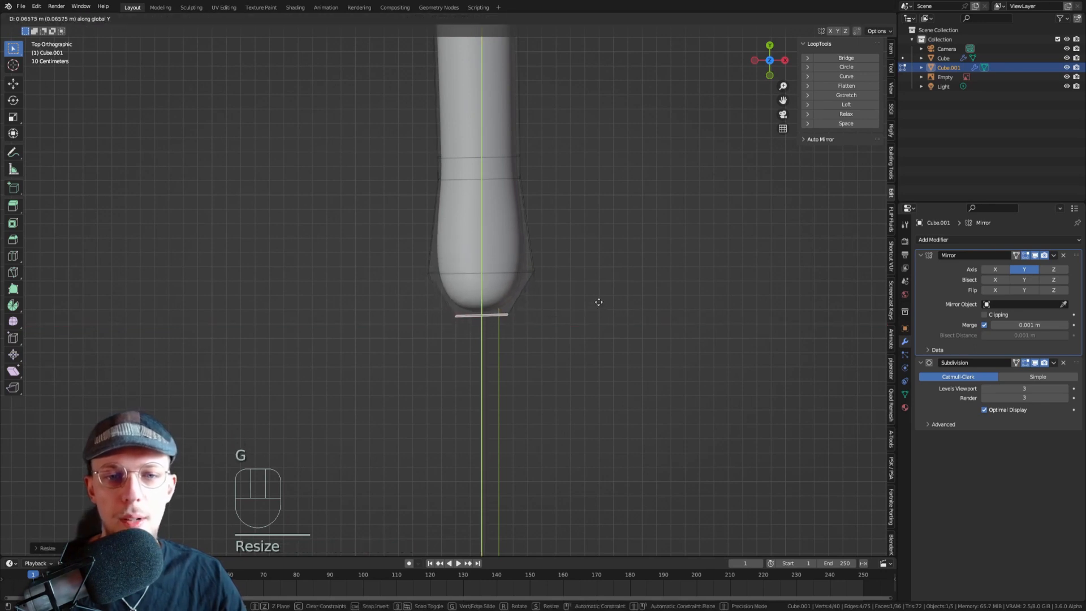
{"action": "left_click", "coordinate": [599, 301]}
{"action": "key", "text": "s"}
{"action": "key", "text": "x"}
{"action": "left_click", "coordinate": [611, 301]}
- Select the slanted face on the front side of the hand's tip and view it from the top
{"action": "key", "text": "3"}
{"action": "scroll", "coordinate": [432, 298], "scroll_direction": "up", "scroll_amount": 2}
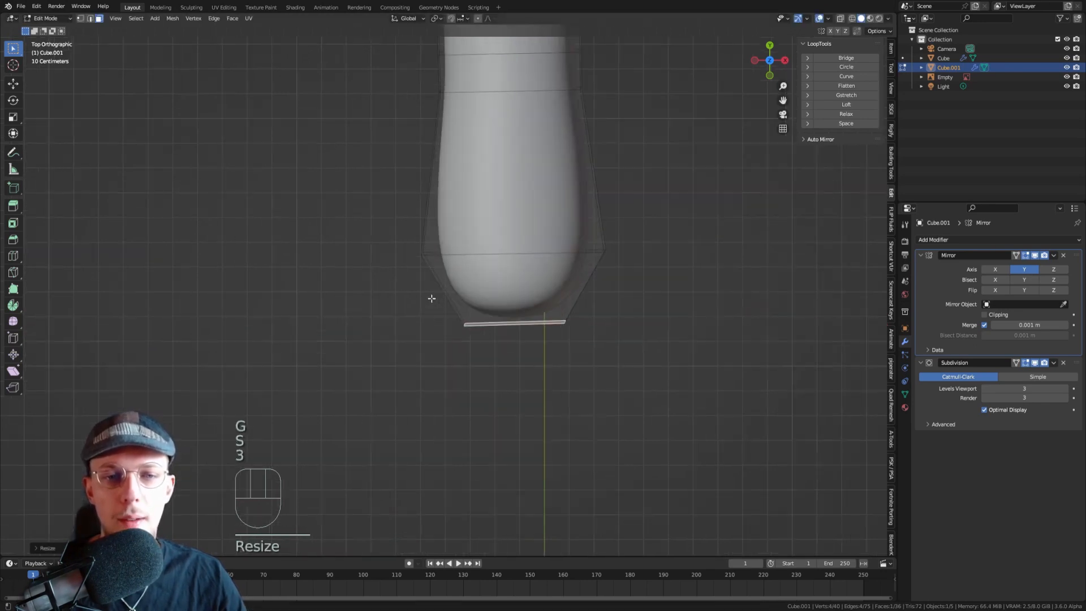
{"action": "left_click", "coordinate": [440, 288]}
{"action": "middle_click_drag", "start_coordinate": [440, 287], "coordinate": [474, 290]}
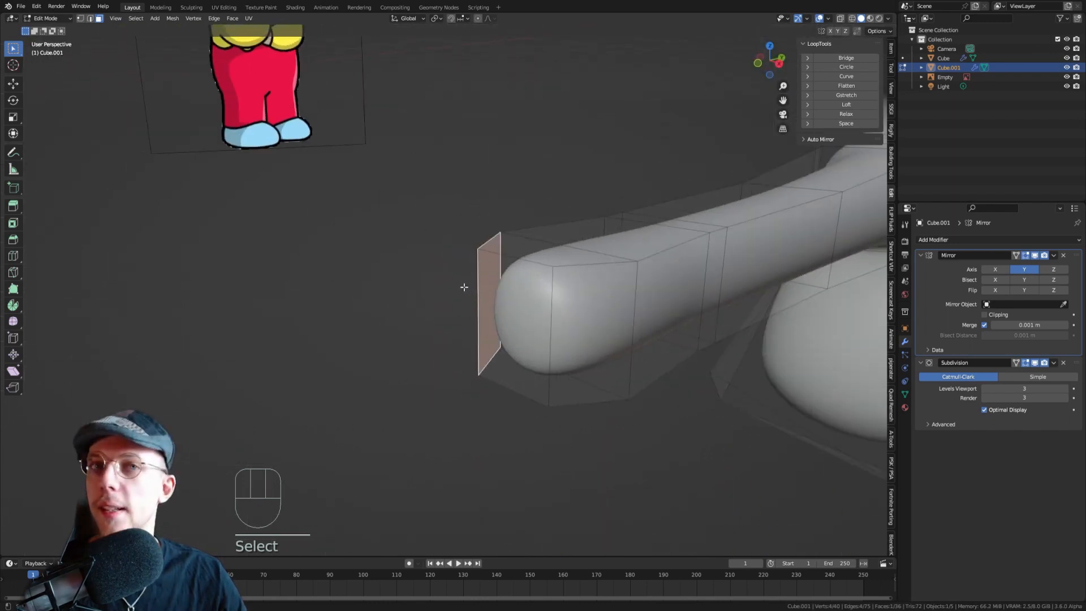
{"action": "left_click", "coordinate": [500, 298]}
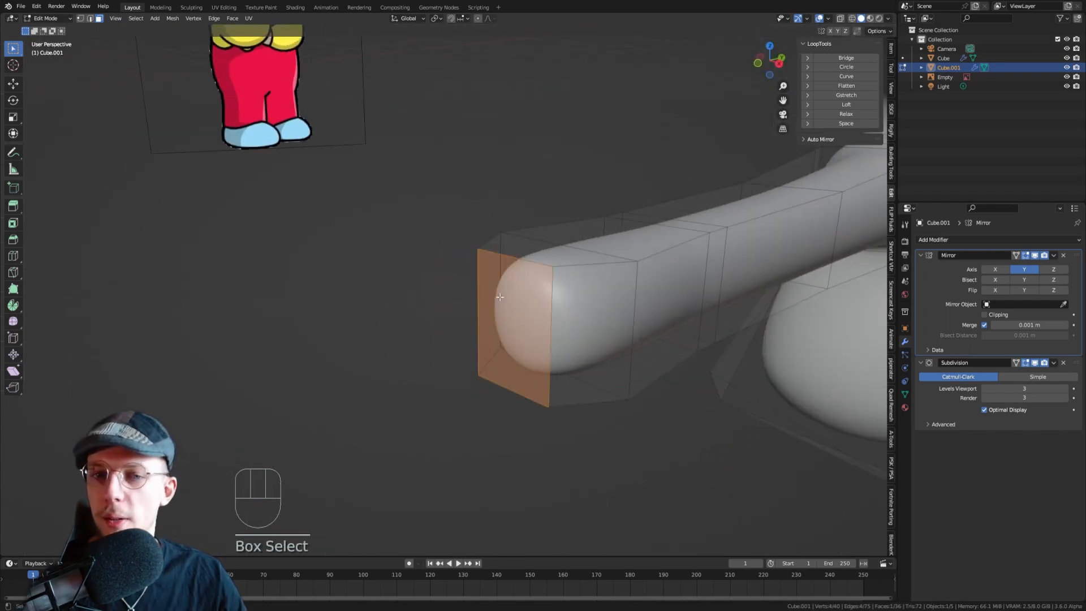
{"action": "left_click", "coordinate": [588, 306]}
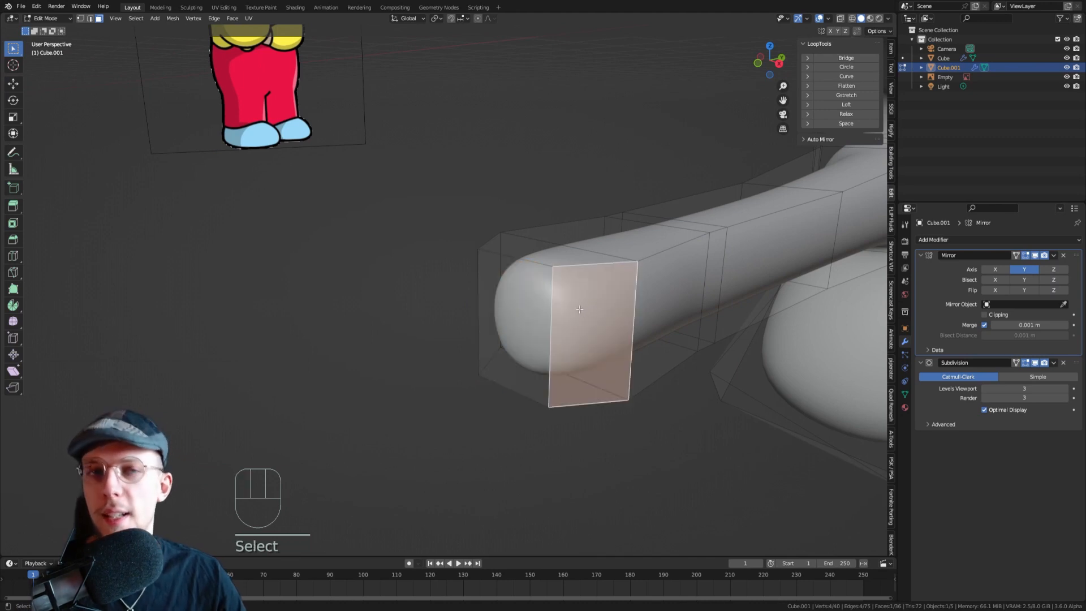
{"action": "key", "text": "KP_7"}
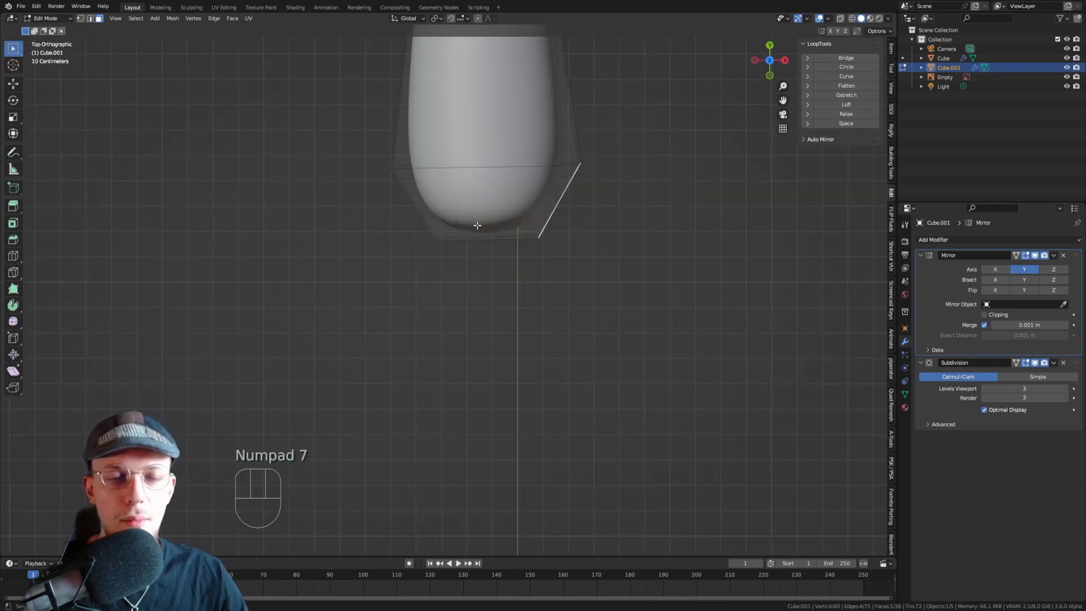
- Select the two vertical side edges at the hand's widest part and move them toward the fingertip end in top view
{"action": "middle_click_drag", "start_coordinate": [477, 228], "coordinate": [591, 229]}
{"action": "key", "text": "2"}
{"action": "left_click", "coordinate": [367, 204]}
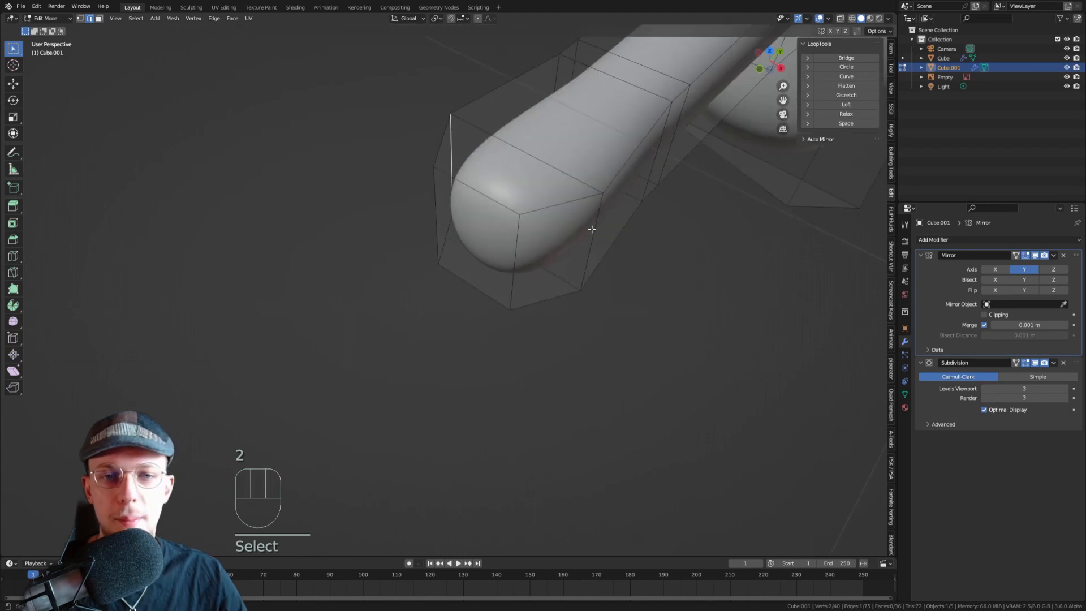
{"action": "key", "text": "KP_7"}
{"action": "middle_click_drag", "start_coordinate": [532, 170], "coordinate": [616, 215], "text": "shift"}
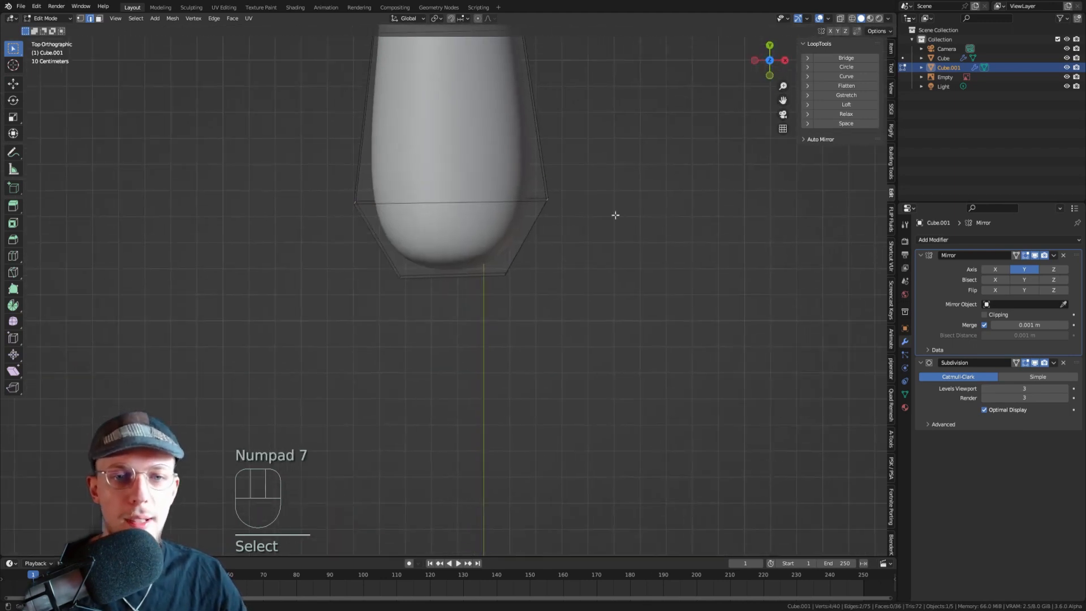
{"action": "key", "text": "g"}
{"action": "left_click", "coordinate": [619, 241]}
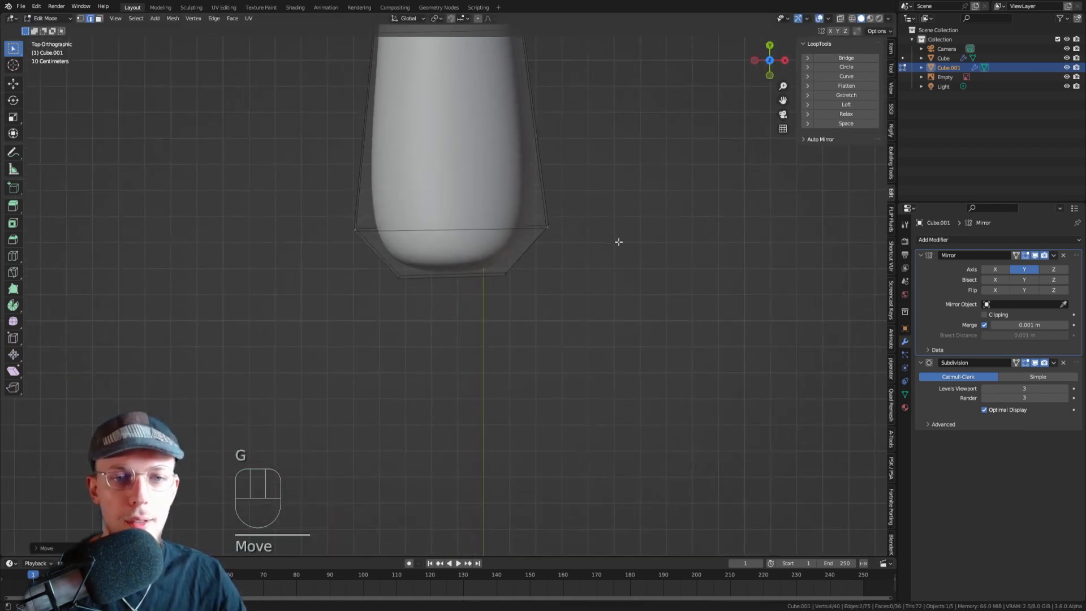
- Widen the two selected side edges of the hand slightly along X and check the hand's shape in Object Mode
{"action": "key", "text": "s"}
{"action": "key", "text": "x"}
{"action": "left_click", "coordinate": [553, 233]}
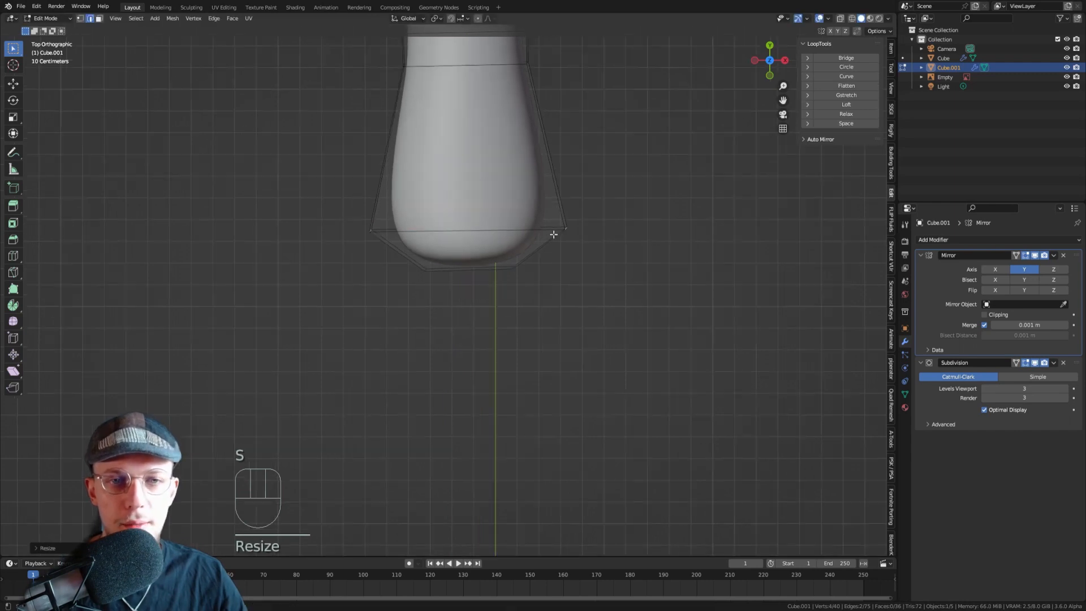
{"action": "key", "text": "1"}
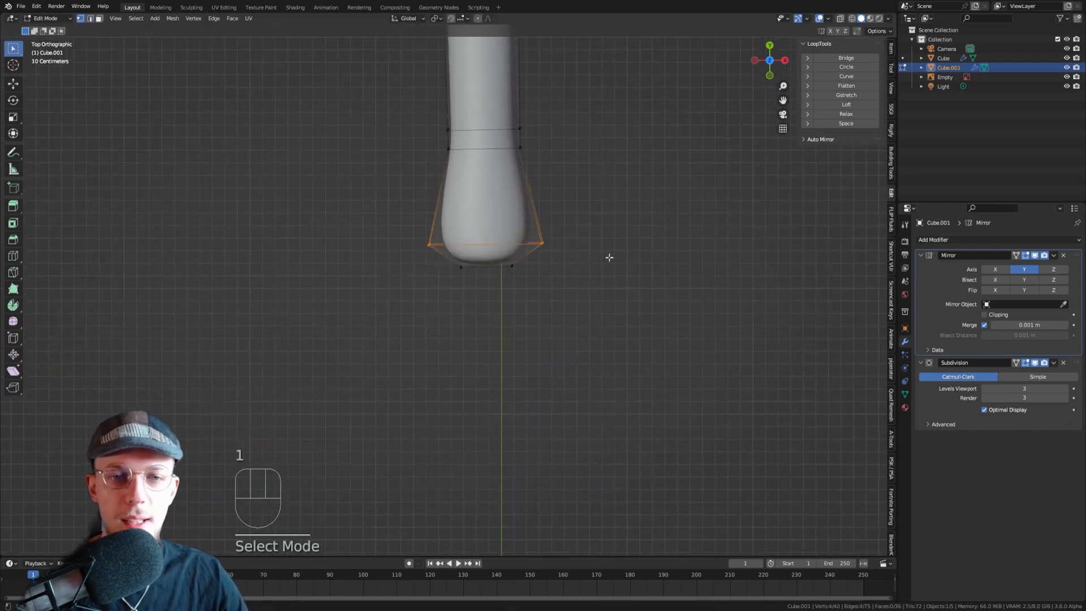
{"action": "key", "text": "Tab"}
{"action": "middle_click_drag", "start_coordinate": [662, 223], "coordinate": [447, 238]}
{"action": "key", "text": "Tab"}
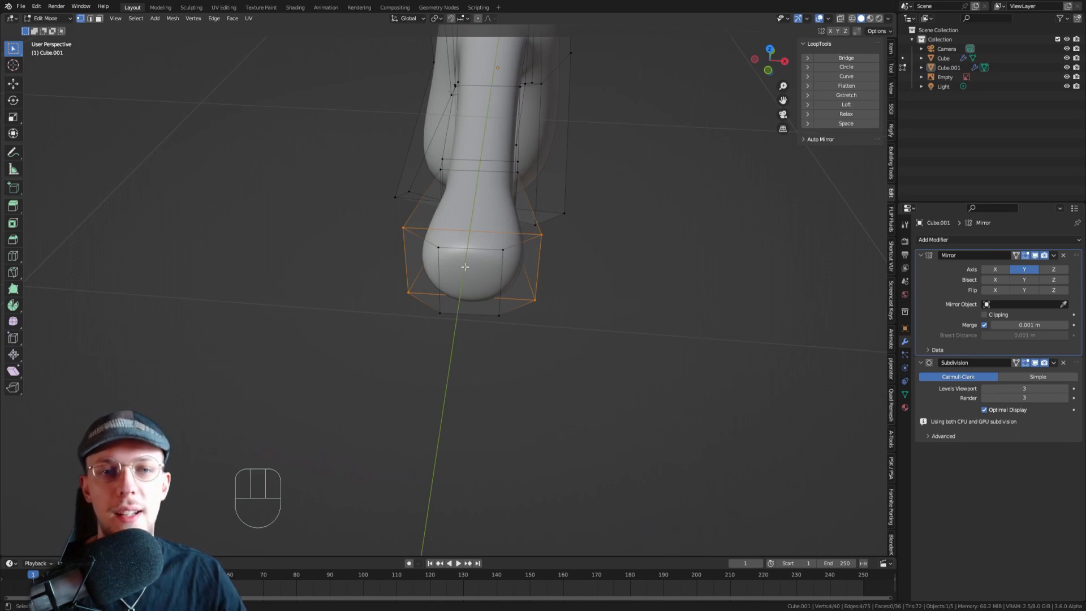
- Select the two inner vertical edges on the hand's end and scale them closer together along X
{"action": "mouse_move", "coordinate": [462, 272]}
{"action": "middle_mouse_down"}
{"action": "mouse_move", "coordinate": [515, 249]}
{"action": "mouse_move", "coordinate": [442, 283]}
{"action": "mouse_move", "coordinate": [481, 264]}
{"action": "middle_mouse_up"}
{"action": "key", "text": "2"}
{"action": "left_click", "coordinate": [439, 283]}
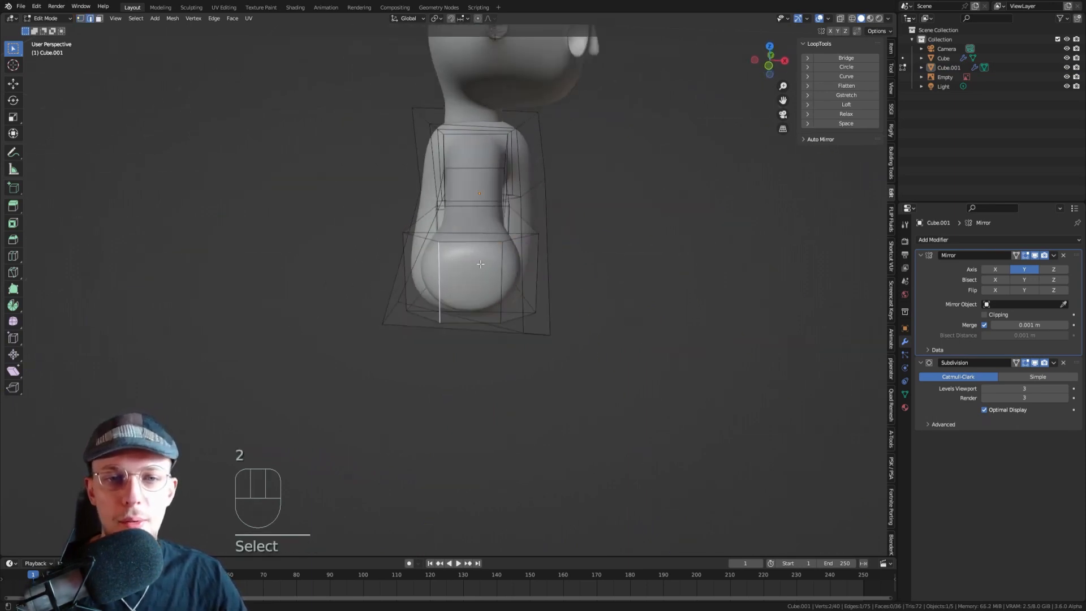
{"action": "left_click", "coordinate": [500, 269], "text": "shift"}
{"action": "key", "text": "s"}
{"action": "key", "text": "x"}
{"action": "left_click", "coordinate": [582, 275]}
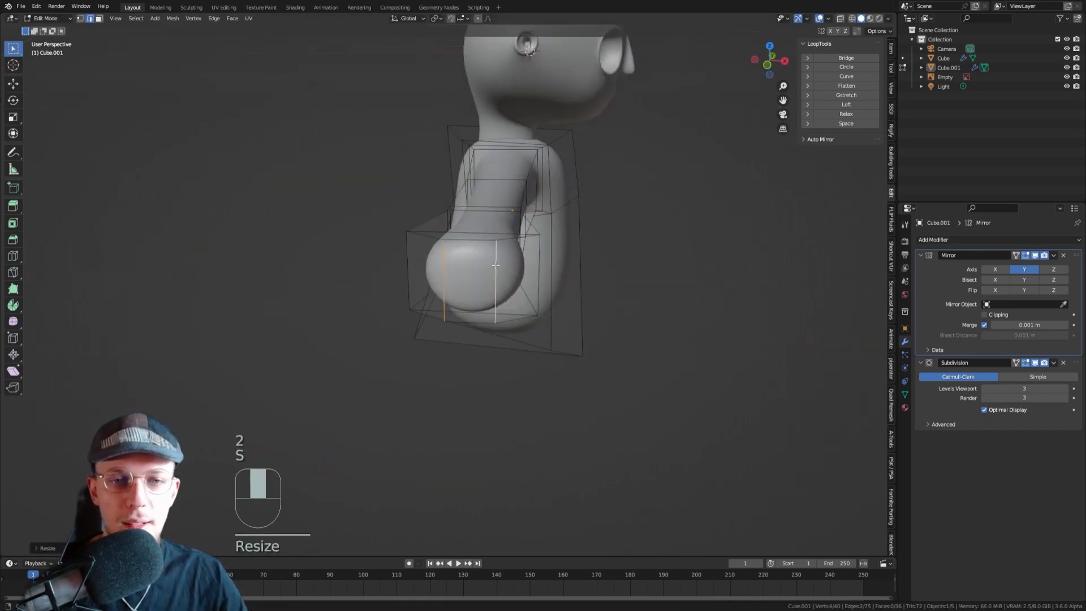
- Select the three upper and three lower edges around the hand's end and flatten them along Z
{"action": "middle_click_drag", "start_coordinate": [582, 275], "coordinate": [459, 247]}
{"action": "left_click", "coordinate": [459, 247]}
{"action": "double_click", "coordinate": [459, 246]}
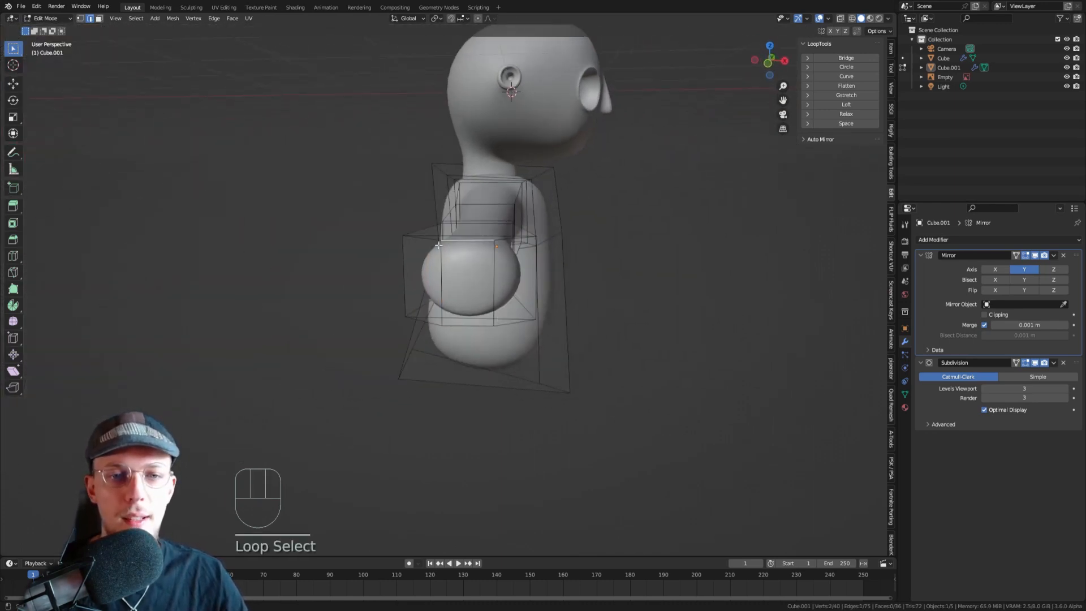
{"action": "left_click", "coordinate": [432, 240]}
{"action": "left_click", "coordinate": [473, 242], "text": "shift"}
{"action": "left_click", "coordinate": [502, 324], "text": "shift"}
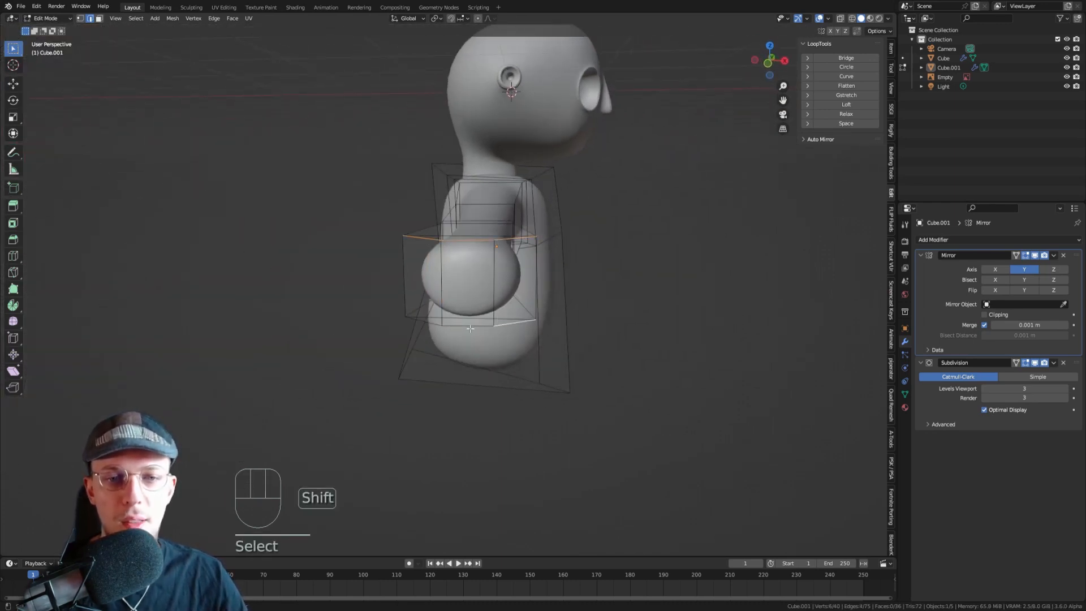
{"action": "middle_click_drag", "start_coordinate": [472, 312], "coordinate": [447, 299]}
{"action": "key", "text": "ctrl+z"}
{"action": "left_click", "coordinate": [441, 313], "text": "shift"}
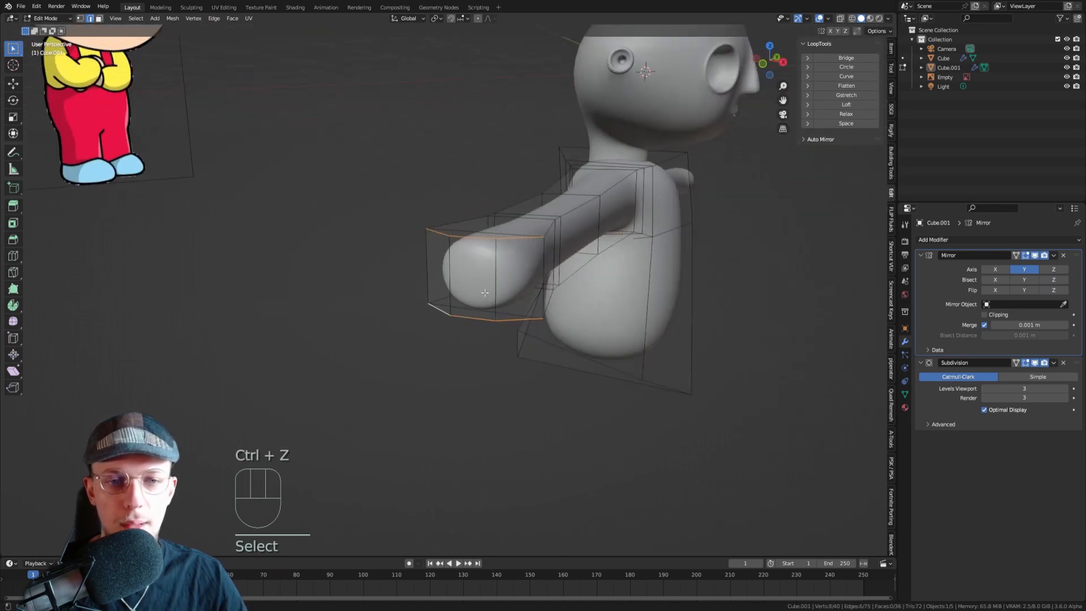
{"action": "middle_click_drag", "start_coordinate": [619, 255], "coordinate": [601, 285]}
{"action": "key", "text": "s"}
{"action": "key", "text": "z"}
{"action": "left_click", "coordinate": [583, 269]}
{"action": "key", "text": "s"}
{"action": "key", "text": "z"}
{"action": "left_click", "coordinate": [593, 281]}
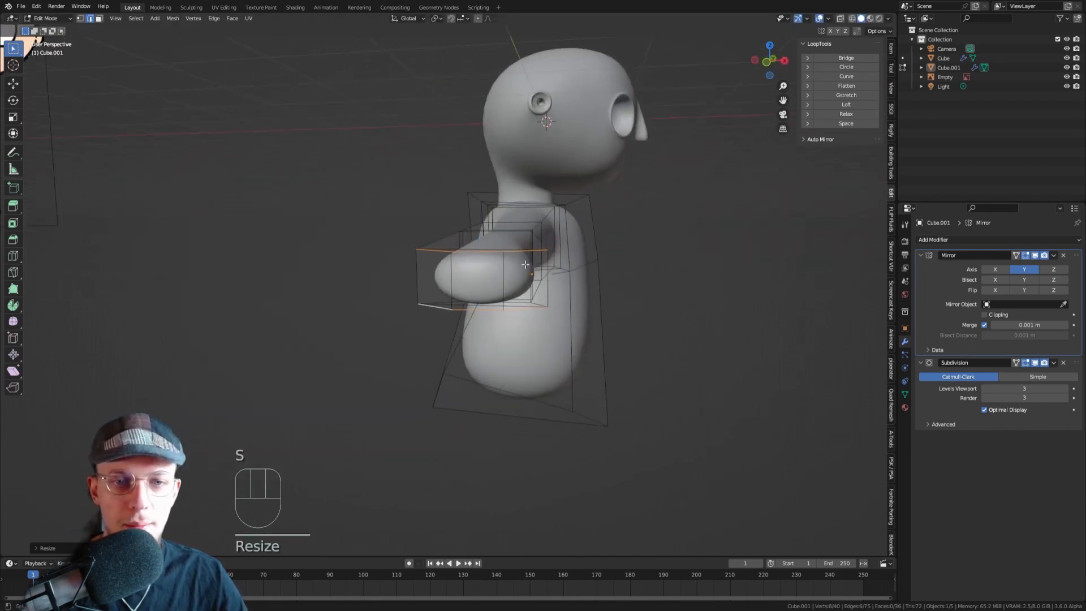
- Widen the selected upper and lower edges of the hand's end along X by a factor of about 1.12
{"action": "middle_click_drag", "start_coordinate": [509, 258], "coordinate": [601, 262]}
{"action": "key", "text": "s"}
{"action": "key", "text": "x"}
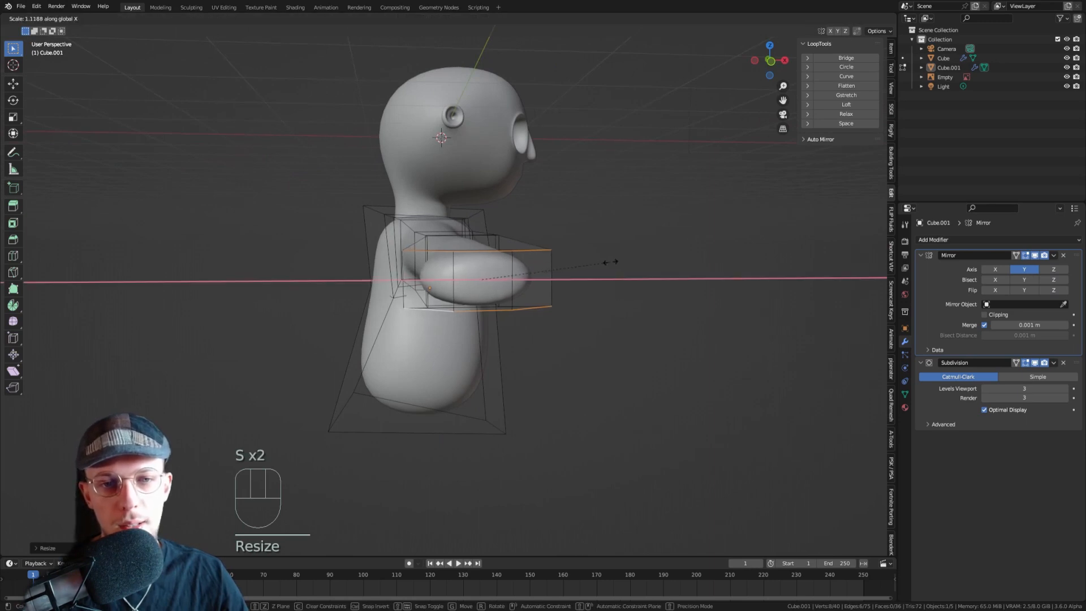
{"action": "left_click", "coordinate": [608, 261]}
- Select the edge loop around the hand's widest part, slide it along the hand and adjust its position along Y
{"action": "middle_click_drag", "start_coordinate": [528, 246], "coordinate": [635, 338]}
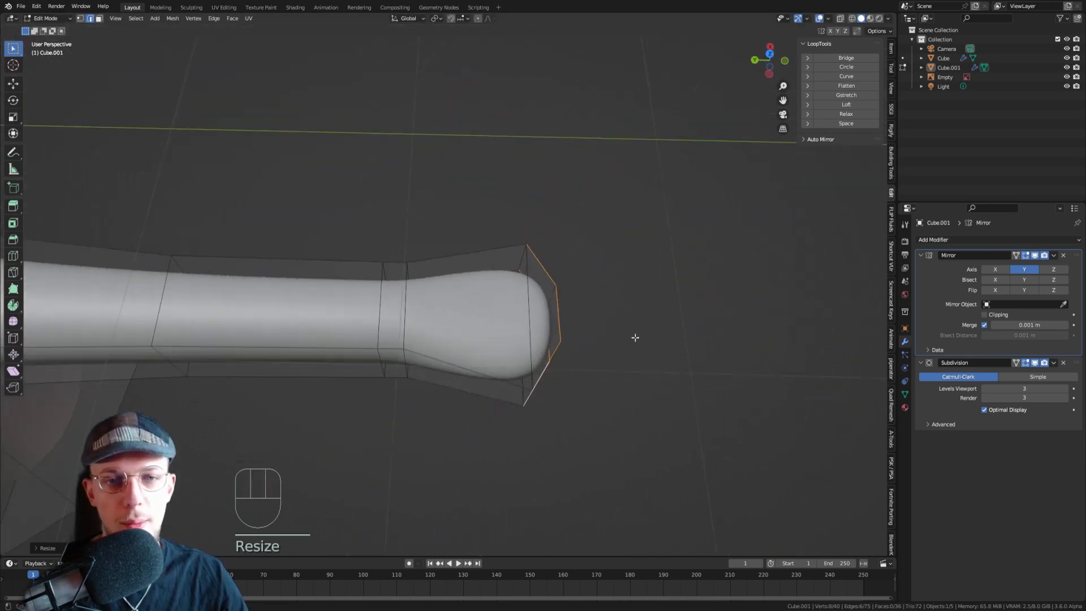
{"action": "left_click", "coordinate": [531, 294], "text": "alt"}
{"action": "middle_click_drag", "start_coordinate": [532, 294], "coordinate": [485, 231]}
{"action": "key", "text": "g"}
{"action": "key", "text": "g"}
{"action": "left_click", "coordinate": [660, 279]}
{"action": "key", "text": "g"}
{"action": "key", "text": "y"}
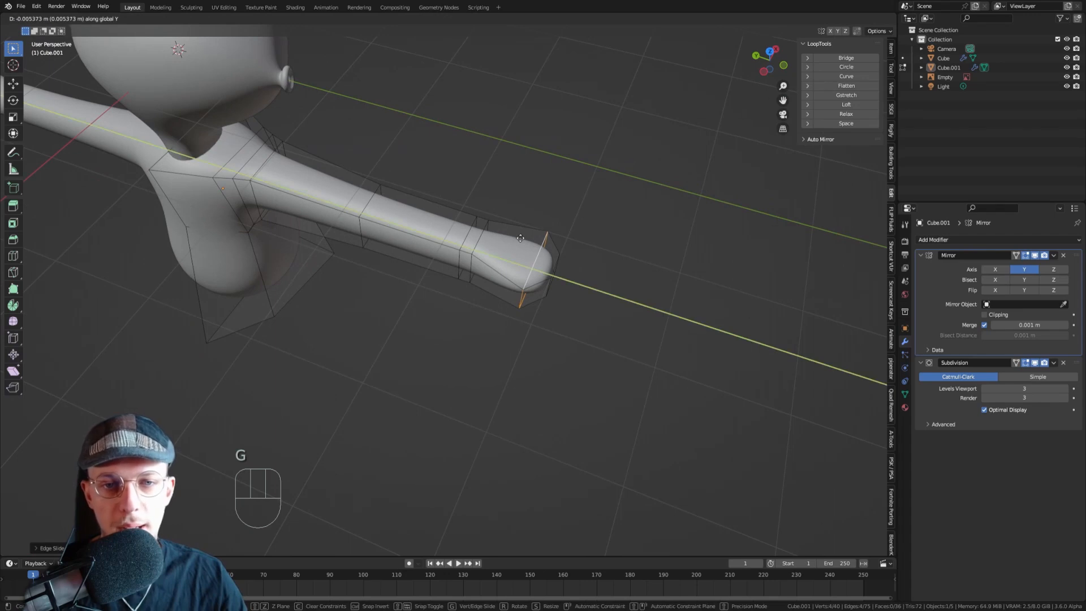
{"action": "left_click", "coordinate": [485, 232]}
- Select the three faces at the hand's end and inset them individually by about 0.022 m
{"action": "key", "text": "Tab"}
{"action": "middle_click_drag", "start_coordinate": [535, 264], "coordinate": [440, 232]}
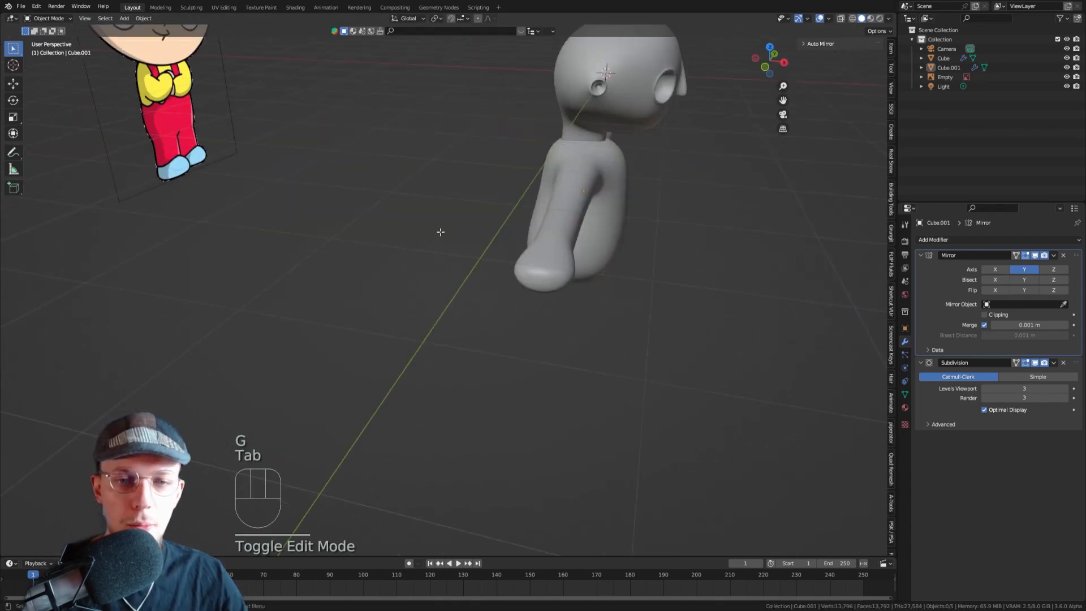
{"action": "key", "text": "Tab"}
{"action": "key", "text": "3"}
{"action": "left_click", "coordinate": [516, 273]}
{"action": "left_click", "coordinate": [539, 281], "text": "shift"}
{"action": "left_click", "coordinate": [568, 280], "text": "shift"}
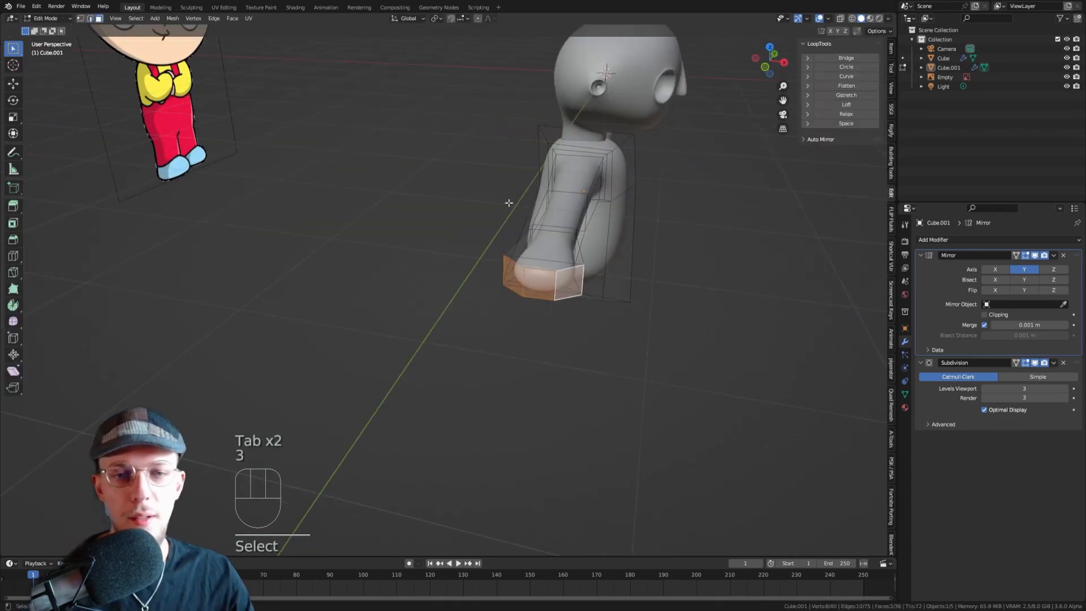
{"action": "scroll", "coordinate": [544, 283], "scroll_direction": "up", "scroll_amount": 2}
{"action": "middle_click_drag", "start_coordinate": [557, 261], "coordinate": [369, 252], "text": "shift"}
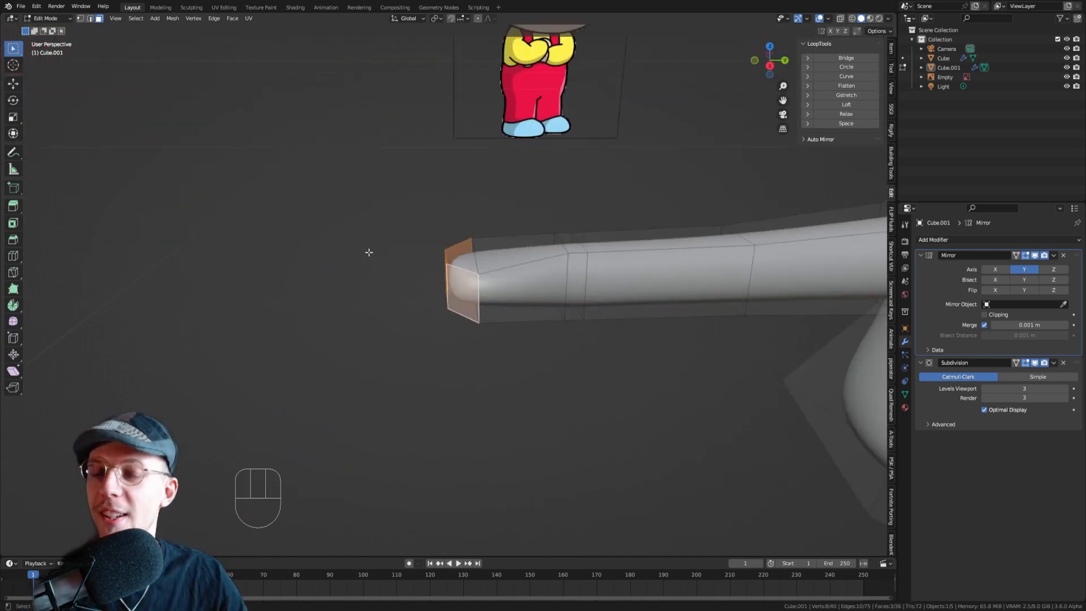
{"action": "key", "text": "KP_7"}
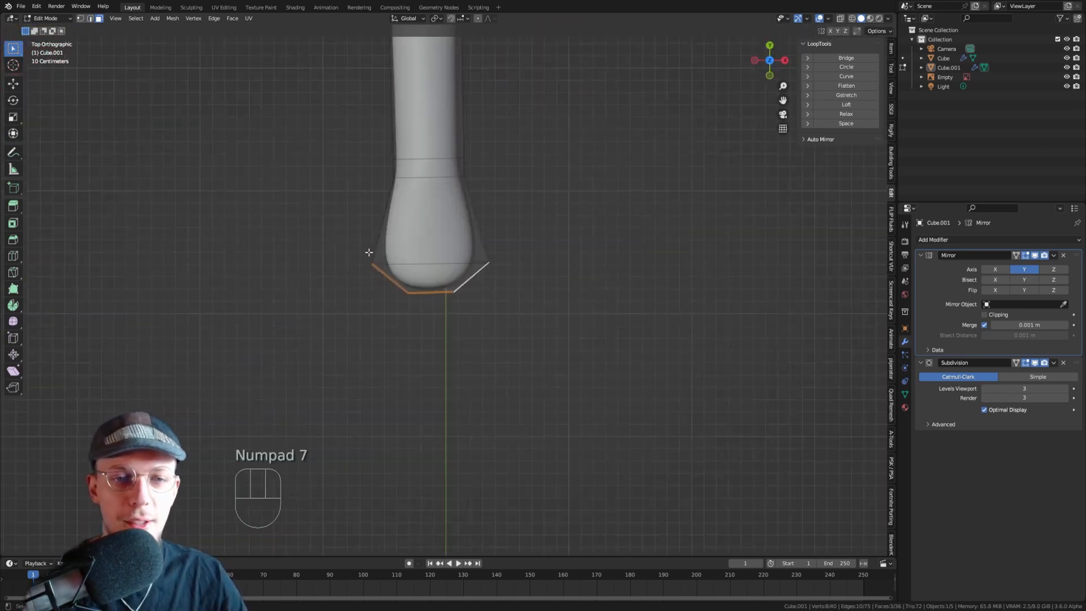
{"action": "key", "text": "i"}
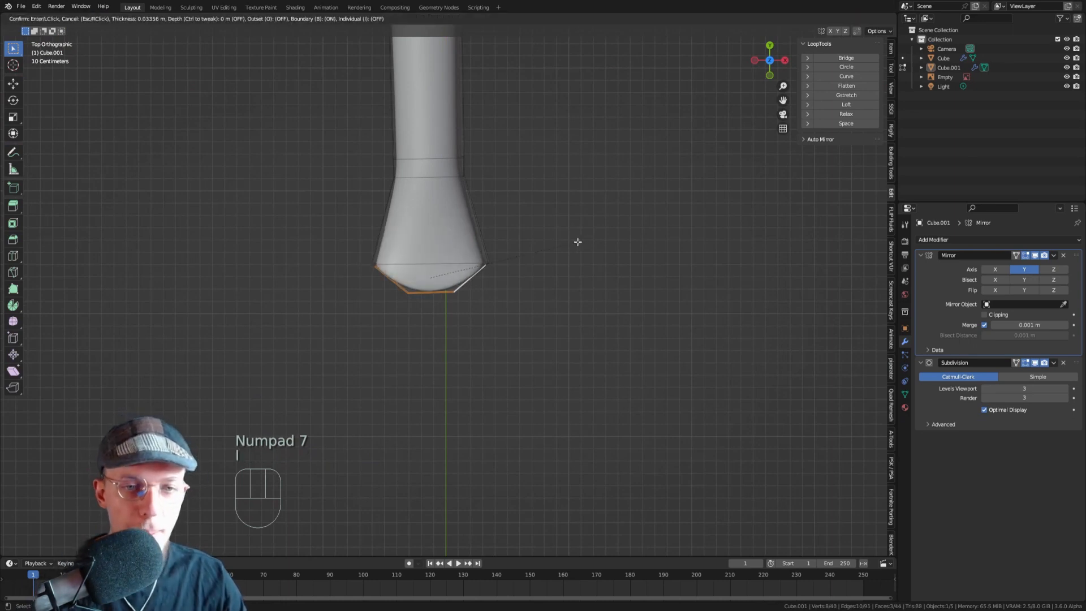
{"action": "key", "text": "i"}
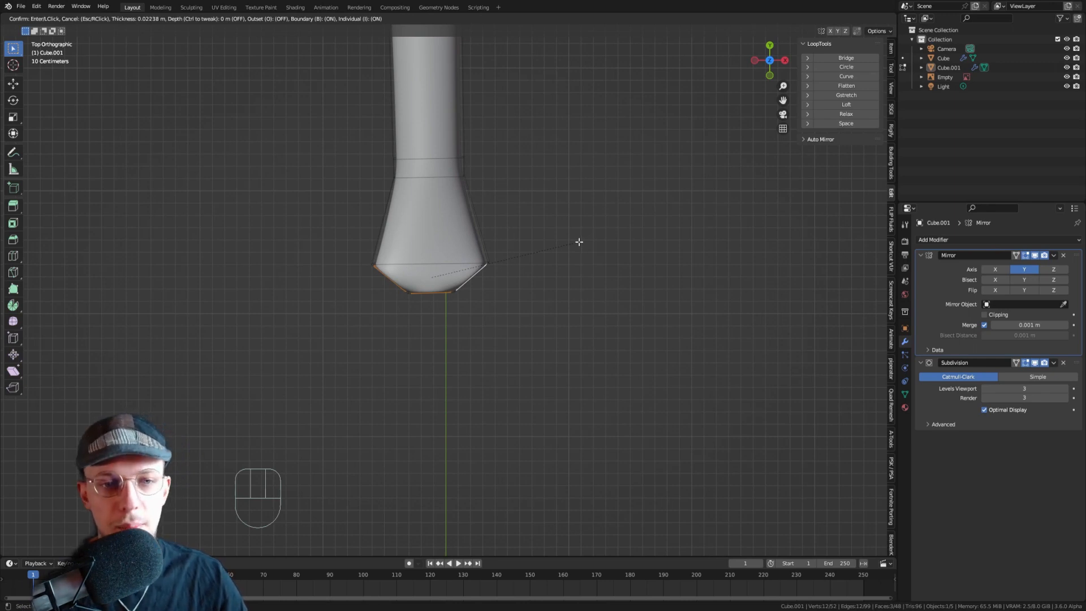
{"action": "left_click", "coordinate": [579, 242]}
- Move the three inset faces slightly outward from the hand in top view and scale them up slightly
{"action": "scroll", "coordinate": [499, 280], "scroll_direction": "up", "scroll_amount": 5}
{"action": "middle_click_drag", "start_coordinate": [409, 289], "coordinate": [468, 240], "text": "shift"}
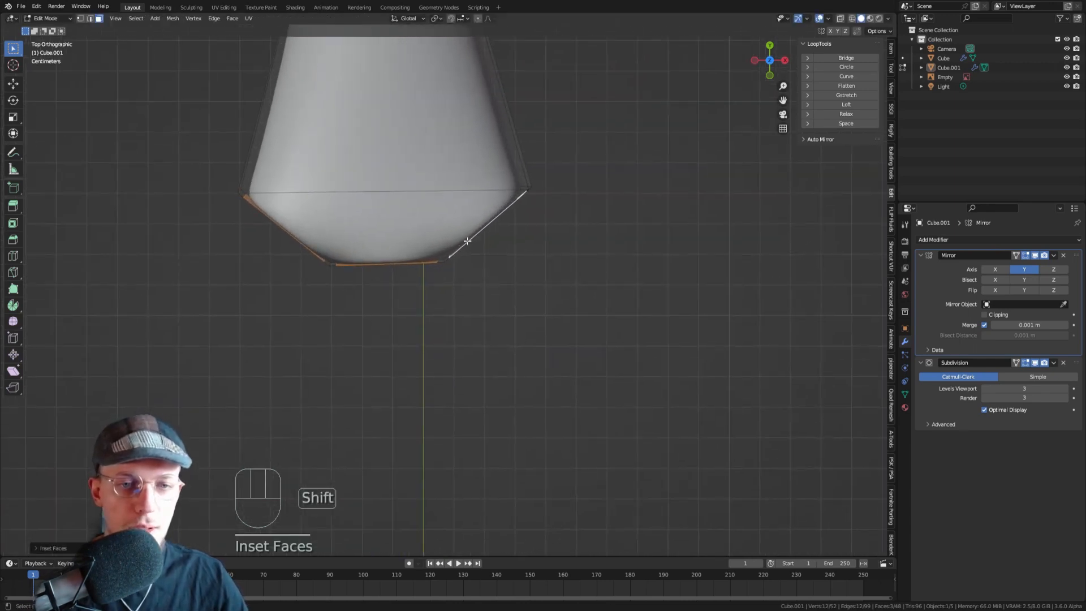
{"action": "key", "text": "g"}
{"action": "left_click", "coordinate": [540, 265]}
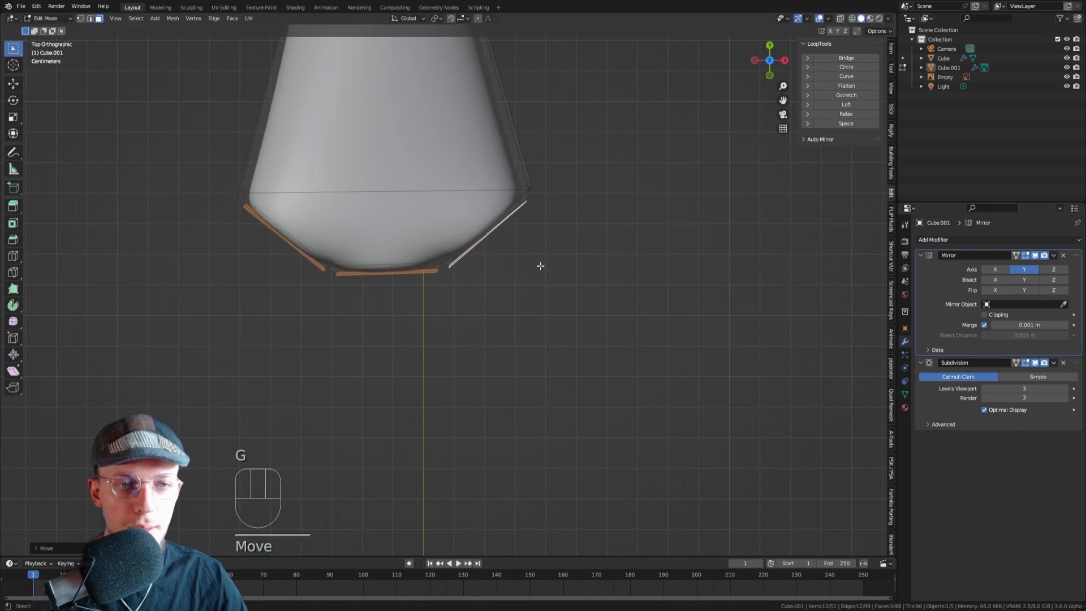
{"action": "key", "text": "s"}
{"action": "left_click", "coordinate": [546, 267]}
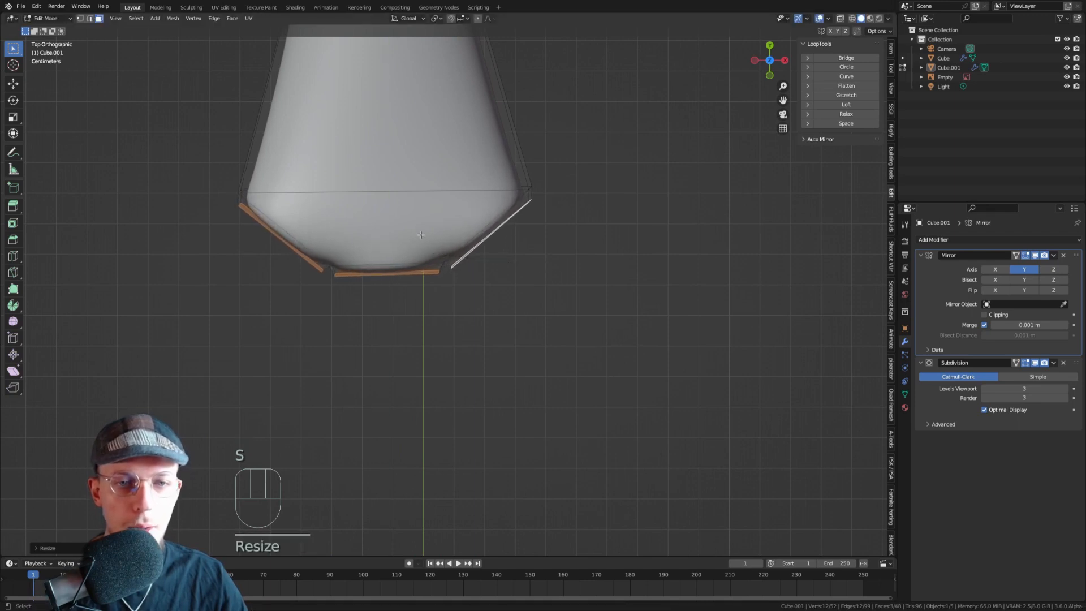
- Extrude the three inset faces outward from the hand in top view to form three fingers
{"action": "middle_click_drag", "start_coordinate": [547, 267], "coordinate": [333, 174]}
{"action": "middle_click_drag", "start_coordinate": [428, 304], "coordinate": [509, 295]}
{"action": "key", "text": "KP_7"}
{"action": "scroll", "coordinate": [513, 294], "scroll_direction": "down", "scroll_amount": 5}
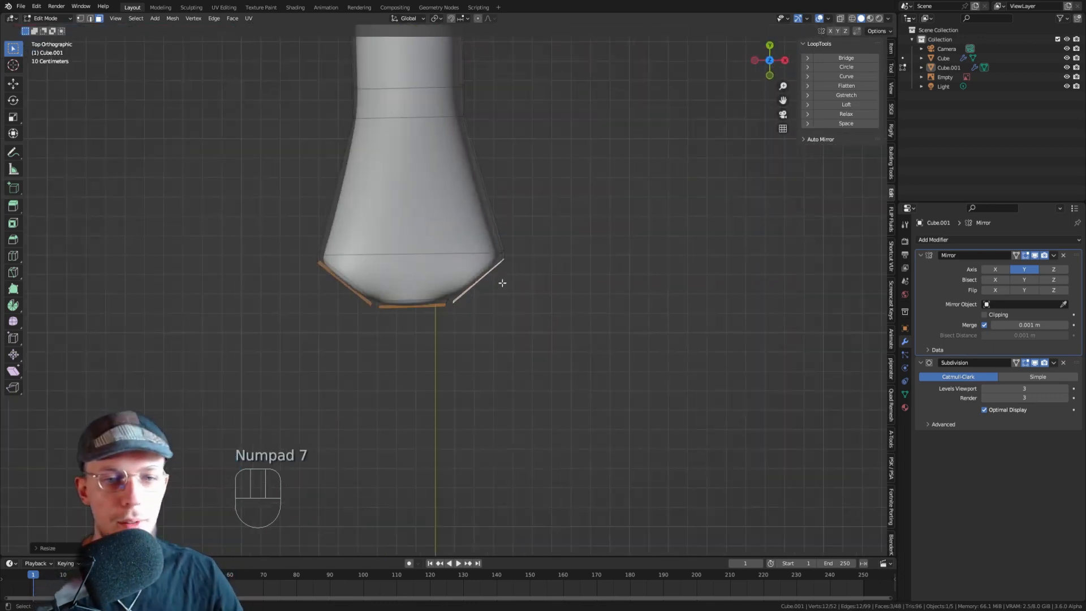
{"action": "key", "text": "e"}
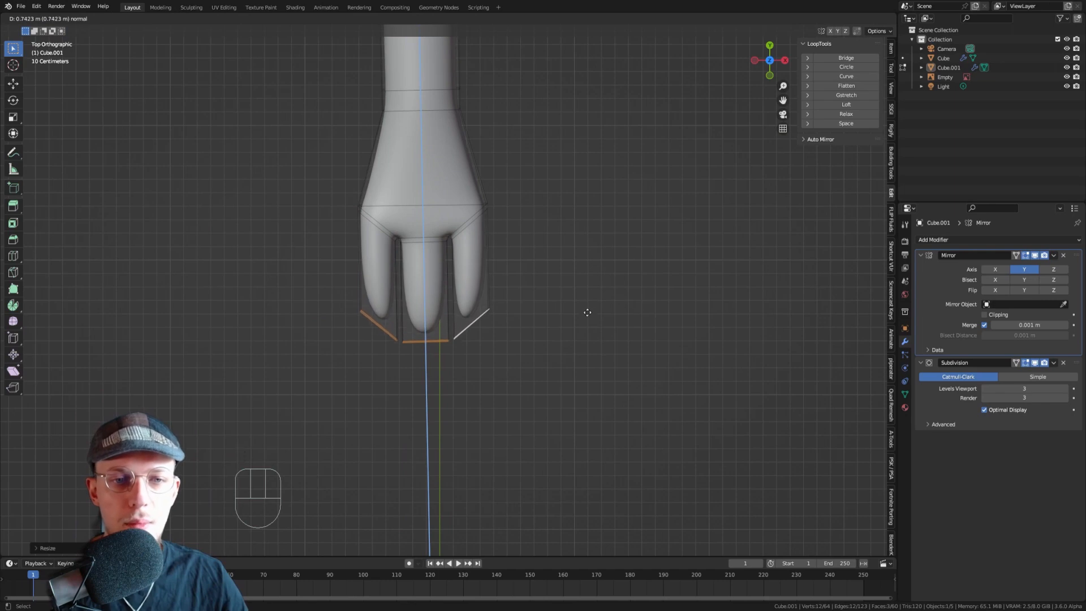
{"action": "left_click", "coordinate": [566, 305]}
- Spread the three fingertip faces apart by scaling them up along X in top view
{"action": "scroll", "coordinate": [563, 300], "scroll_direction": "down", "scroll_amount": 5}
{"action": "middle_click_drag", "start_coordinate": [552, 274], "coordinate": [480, 261], "text": "shift"}
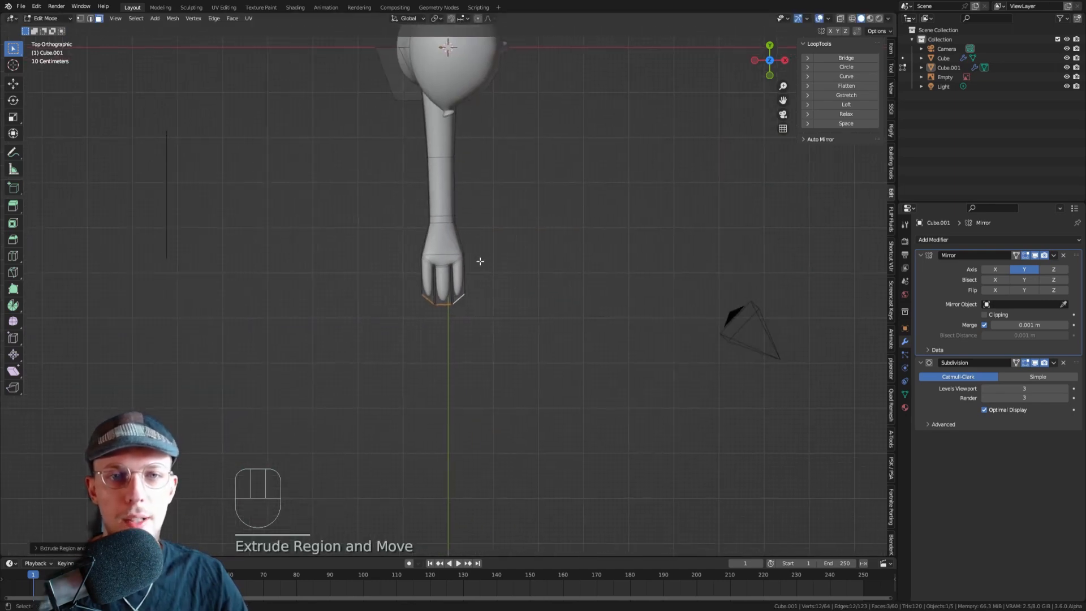
{"action": "middle_click_drag", "start_coordinate": [430, 222], "coordinate": [440, 172]}
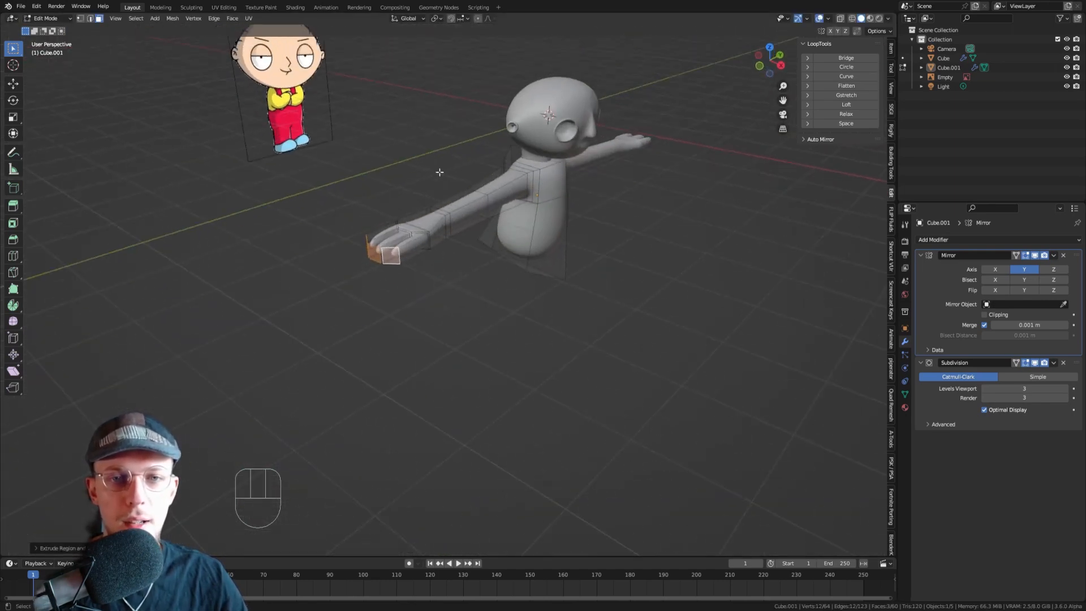
{"action": "key", "text": "KP_7"}
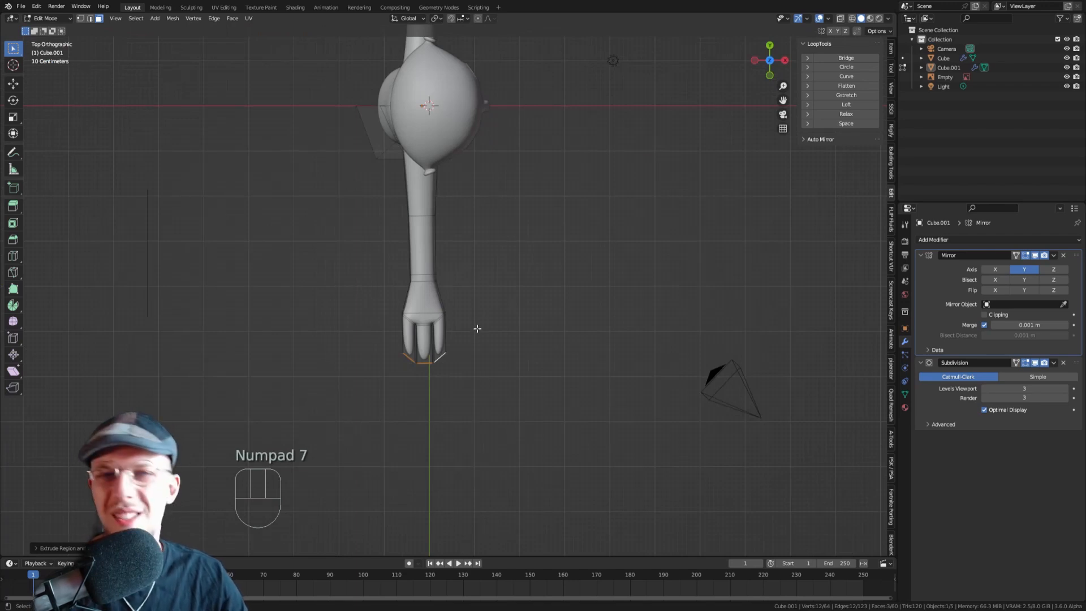
{"action": "scroll", "coordinate": [424, 325], "scroll_direction": "up", "scroll_amount": 3}
{"action": "middle_click_drag", "start_coordinate": [422, 338], "coordinate": [406, 320], "text": "shift"}
{"action": "scroll", "coordinate": [407, 319], "scroll_direction": "up", "scroll_amount": 1}
{"action": "key", "text": "s"}
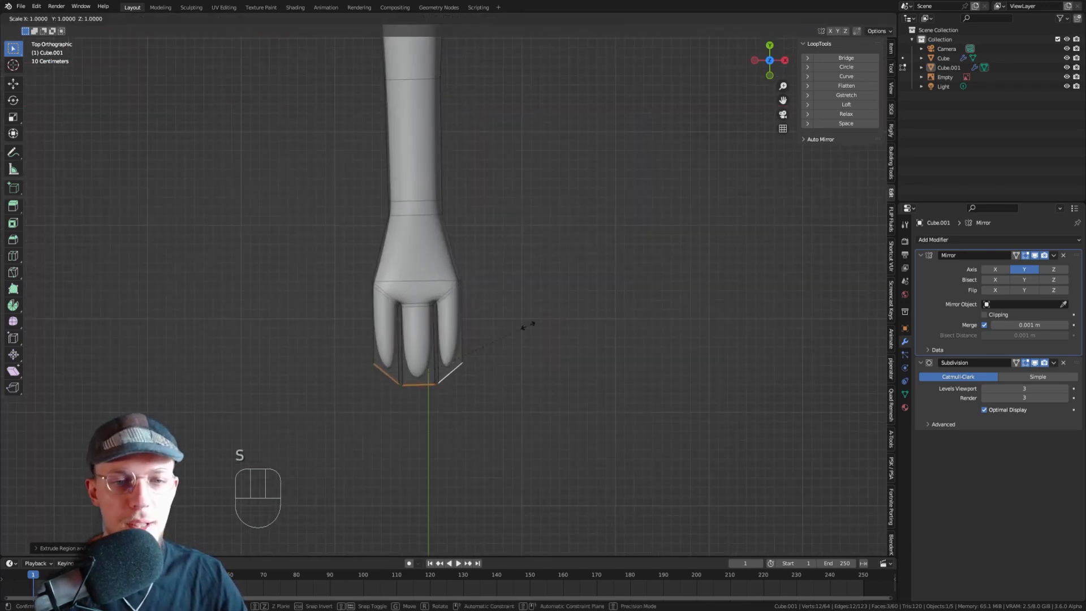
{"action": "key", "text": "x"}
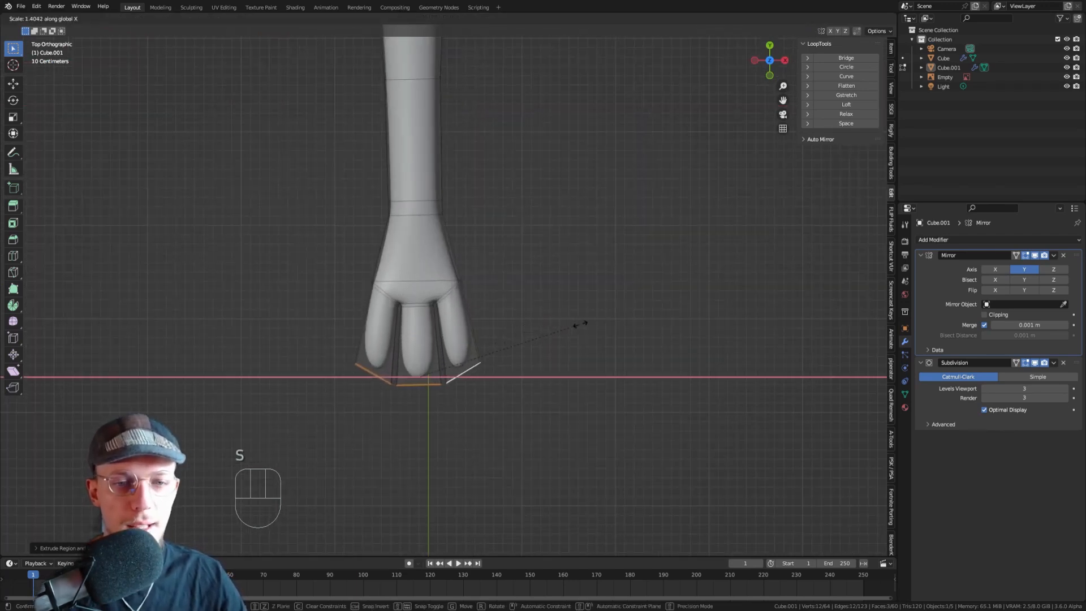
{"action": "left_click", "coordinate": [610, 319]}
- Narrow the middle finger's end face along X and check the fingers in Object Mode
{"action": "middle_click_drag", "start_coordinate": [606, 315], "coordinate": [441, 320]}
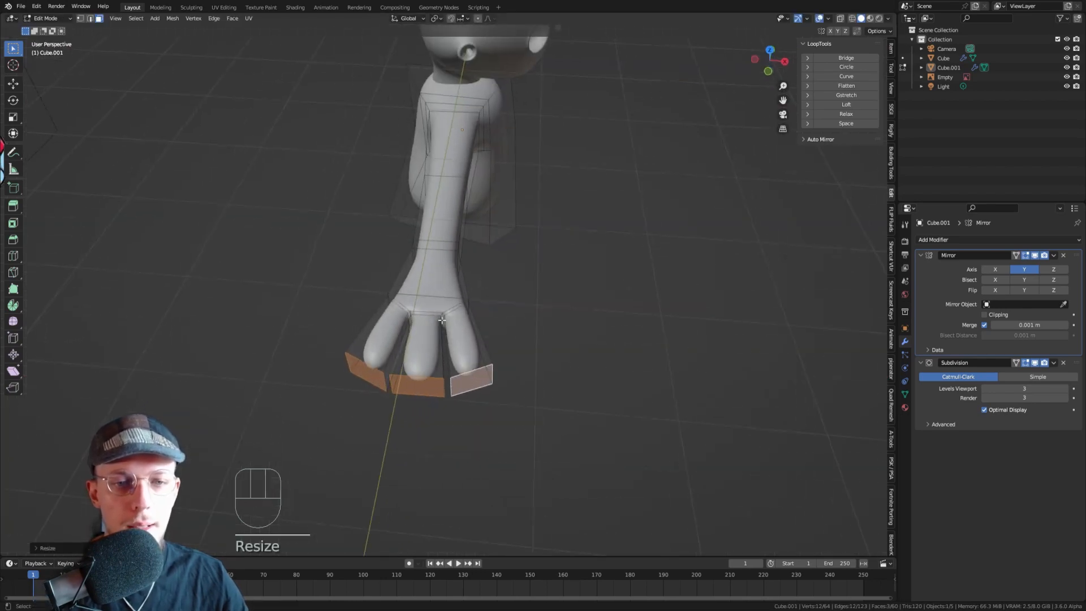
{"action": "left_click", "coordinate": [421, 389]}
{"action": "middle_click_drag", "start_coordinate": [420, 389], "coordinate": [454, 400]}
{"action": "key", "text": "s"}
{"action": "key", "text": "x"}
{"action": "left_click", "coordinate": [576, 352]}
{"action": "key", "text": "Tab"}
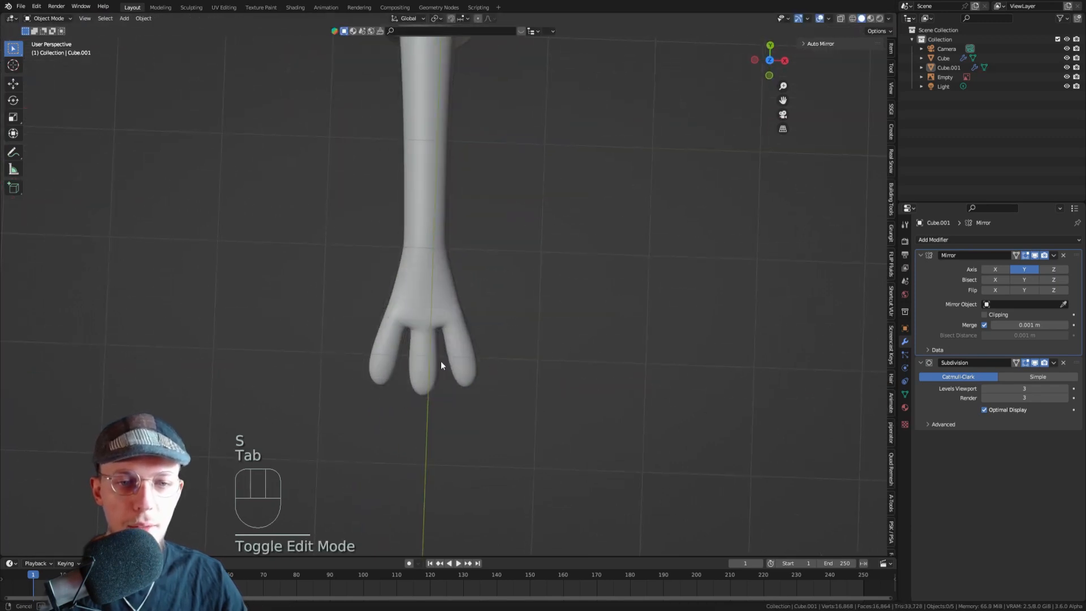
{"action": "key", "text": "Tab"}
- Regularize the end face of the outer finger on the -X side with LoopTools Circle and rotate it upright
{"action": "middle_click_drag", "start_coordinate": [440, 361], "coordinate": [463, 373]}
{"action": "key", "text": "3"}
{"action": "left_click", "coordinate": [342, 387], "text": "shift"}
{"action": "left_click", "coordinate": [425, 382], "text": "shift"}
{"action": "middle_click_drag", "start_coordinate": [464, 373], "coordinate": [531, 294], "text": "shift"}
{"action": "left_click", "coordinate": [558, 284]}
{"action": "left_click", "coordinate": [408, 346]}
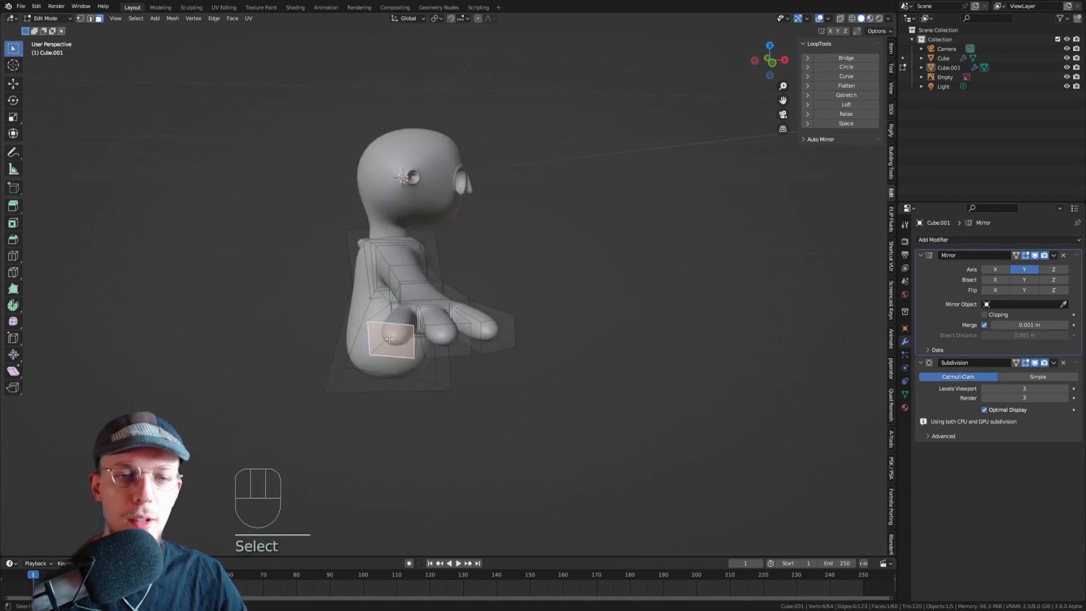
{"action": "middle_click_drag", "start_coordinate": [409, 346], "coordinate": [431, 271]}
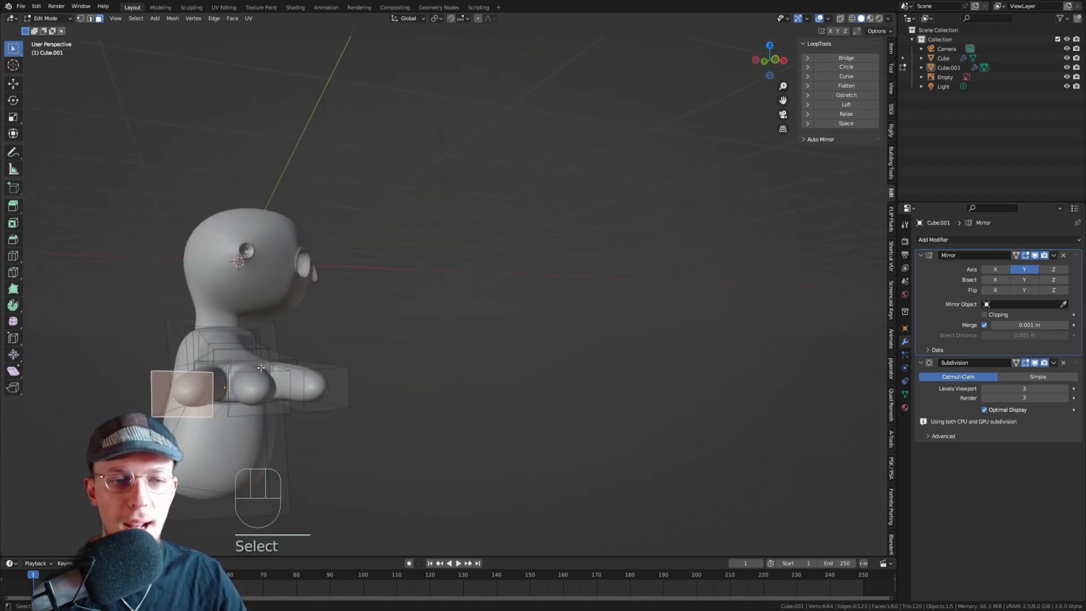
{"action": "middle_click_drag", "start_coordinate": [261, 368], "coordinate": [355, 294], "text": "shift"}
{"action": "scroll", "coordinate": [355, 294], "scroll_direction": "up", "scroll_amount": 2}
{"action": "left_click", "coordinate": [846, 67]}
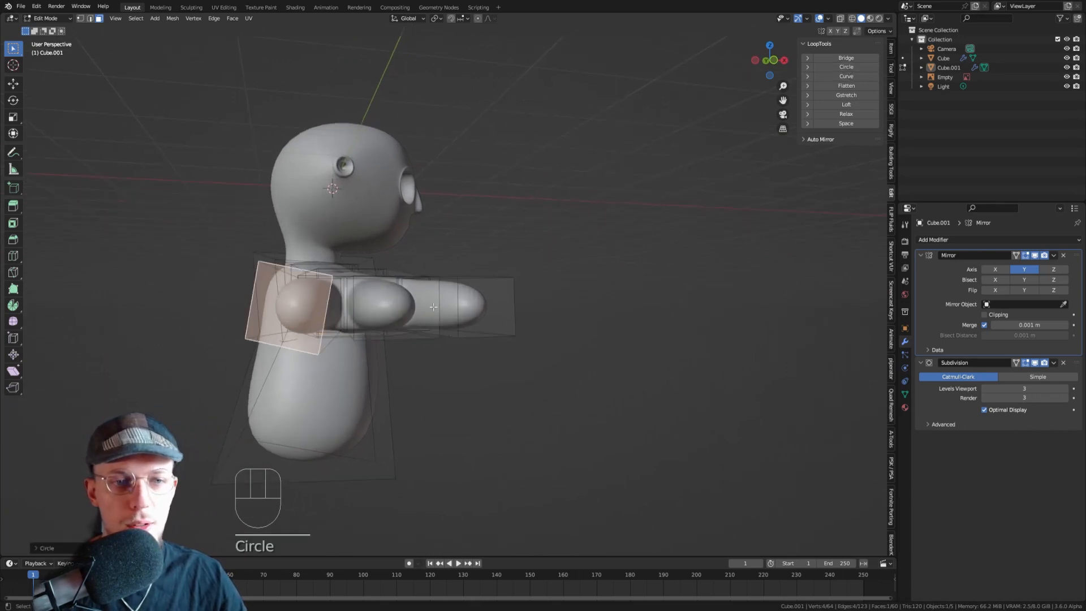
{"action": "middle_click_drag", "start_coordinate": [407, 317], "coordinate": [480, 288]}
{"action": "key", "text": "r"}
{"action": "left_click", "coordinate": [419, 305]}
- Apply LoopTools Circle to the middle finger's end face and rotate the face until its edges stand level
{"action": "left_click", "coordinate": [847, 66]}
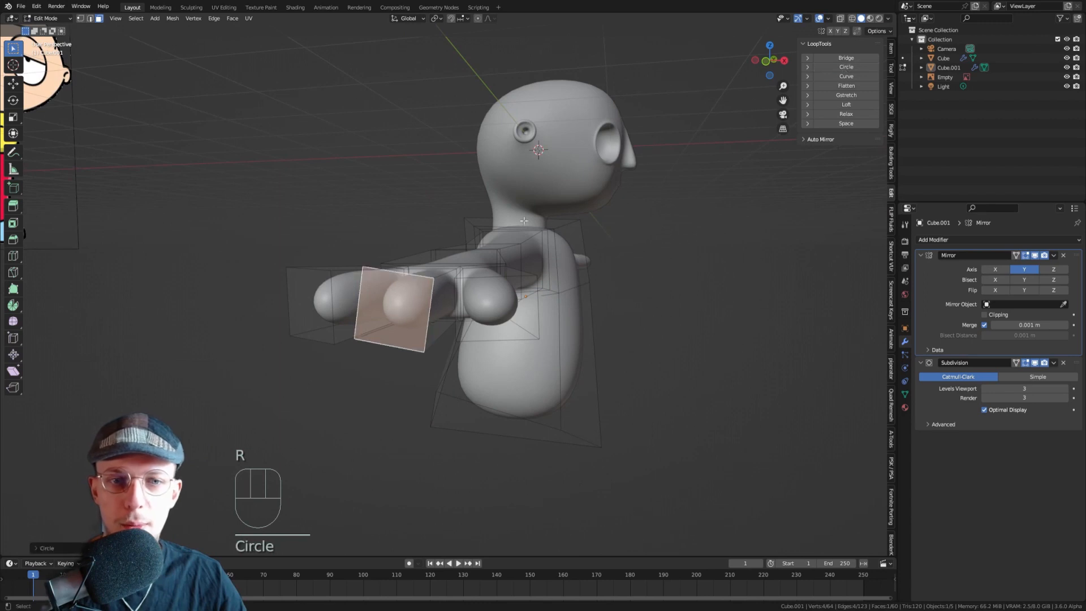
{"action": "middle_click_drag", "start_coordinate": [560, 255], "coordinate": [383, 291]}
{"action": "key", "text": "r"}
{"action": "left_click", "coordinate": [600, 256]}
{"action": "key", "text": "r"}
{"action": "left_click", "coordinate": [399, 287]}
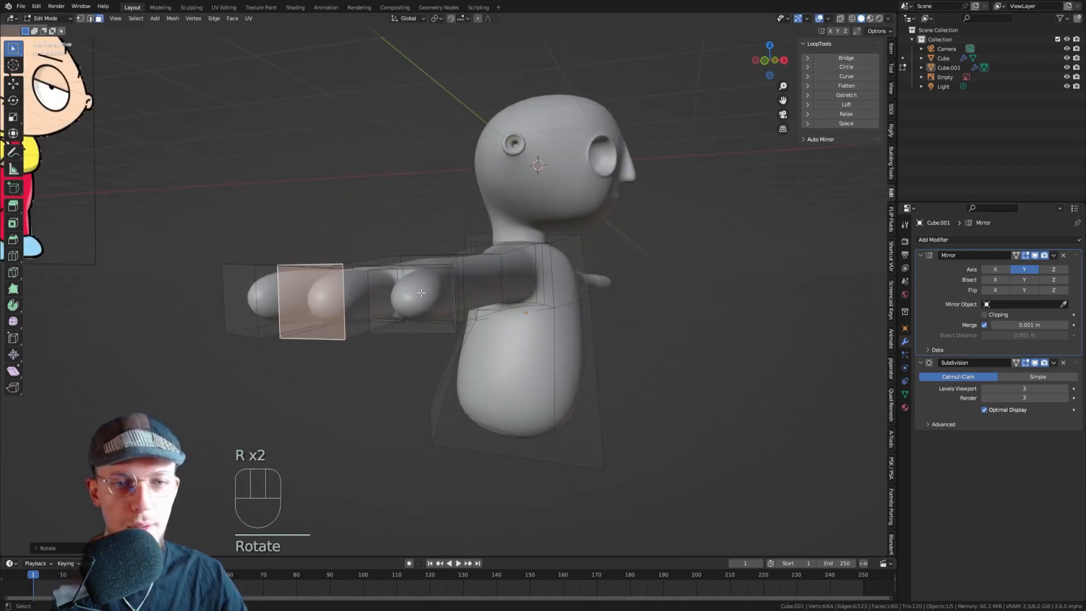
- Apply LoopTools Circle to the end face of the +X outer finger and rotate it level
{"action": "left_click", "coordinate": [402, 295]}
{"action": "left_click", "coordinate": [847, 67]}
{"action": "key", "text": "r"}
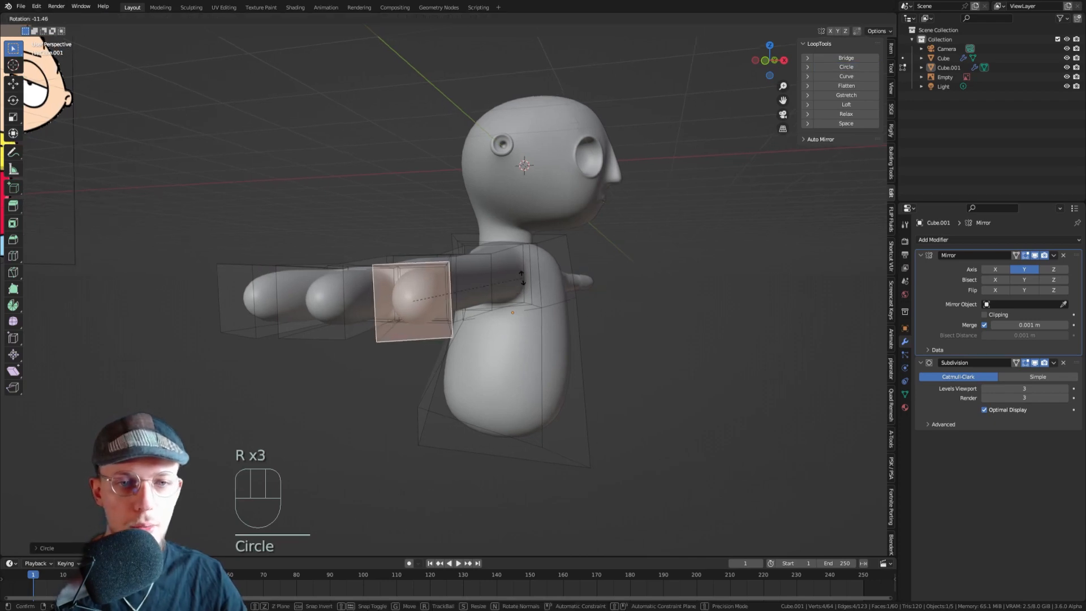
{"action": "left_click", "coordinate": [501, 302]}
- Rotate the +X outer finger's end face by about 10° in top view
{"action": "key", "text": "KP_7"}
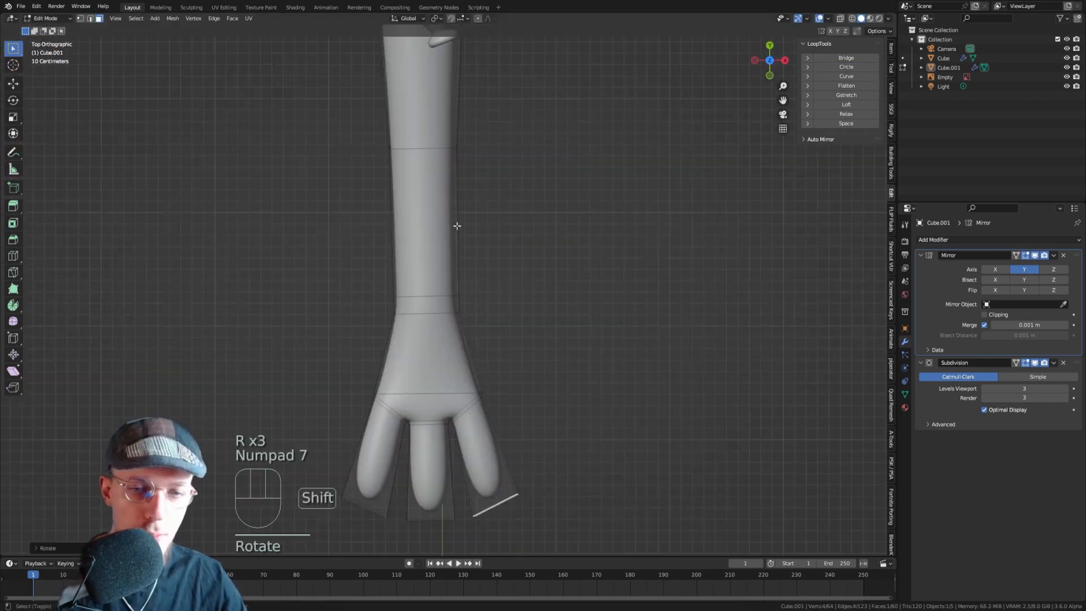
{"action": "middle_click_drag", "start_coordinate": [457, 226], "coordinate": [394, 106], "text": "shift"}
{"action": "scroll", "coordinate": [428, 334], "scroll_direction": "up", "scroll_amount": 2}
{"action": "middle_click_drag", "start_coordinate": [434, 431], "coordinate": [407, 374], "text": "shift"}
{"action": "scroll", "coordinate": [364, 260], "scroll_direction": "up", "scroll_amount": 1}
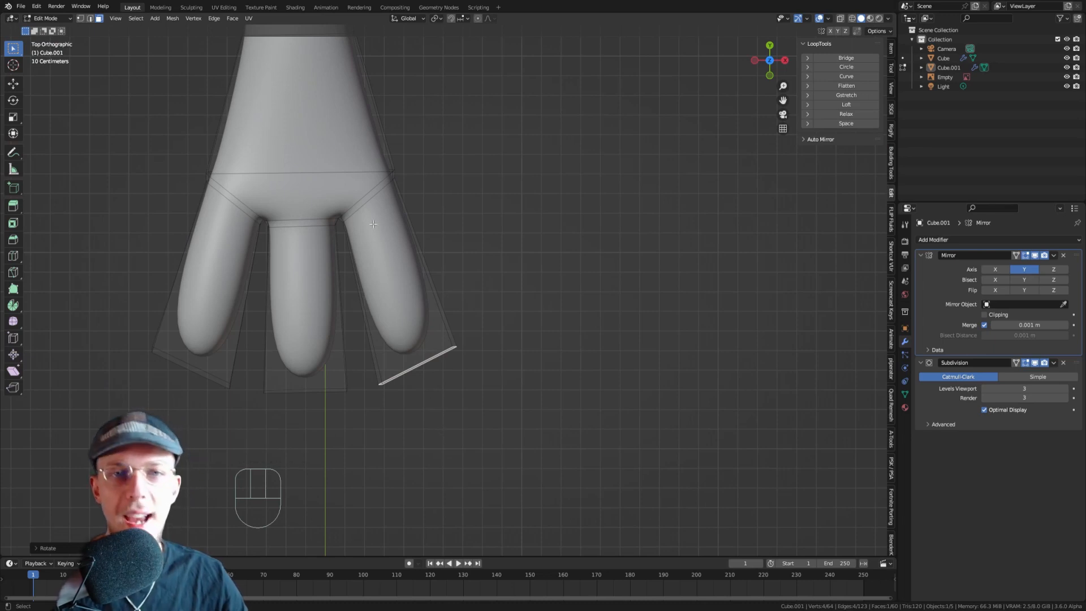
{"action": "key", "text": "r"}
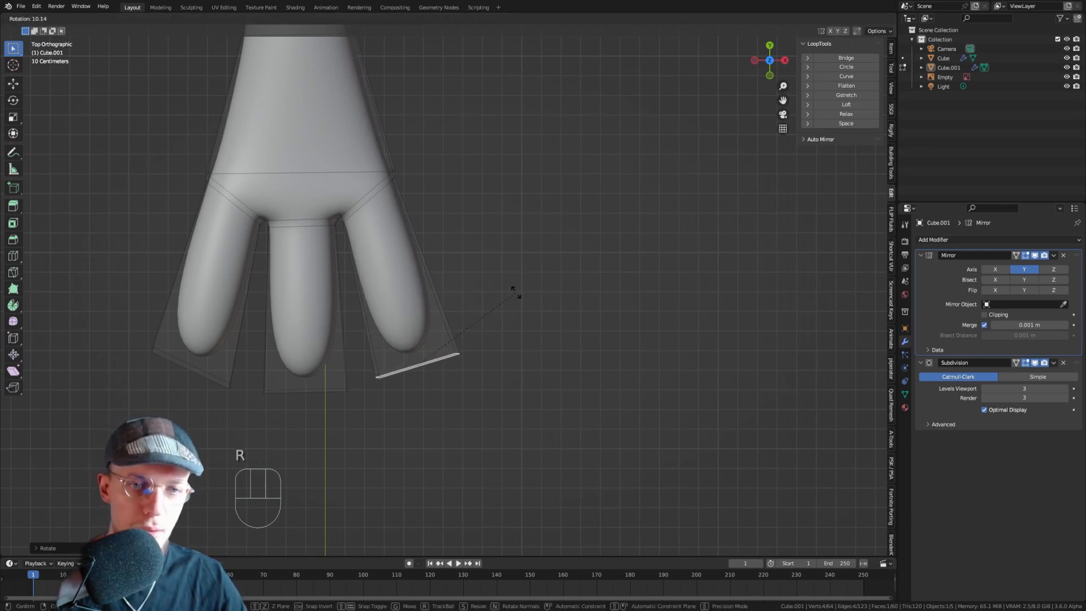
{"action": "left_click", "coordinate": [514, 289]}
- Move the -X outer finger's end face outward by about 0.07 m in top view and rotate it slightly
{"action": "middle_click_drag", "start_coordinate": [266, 375], "coordinate": [347, 249], "text": "shift"}
{"action": "middle_click_drag", "start_coordinate": [248, 375], "coordinate": [274, 293]}
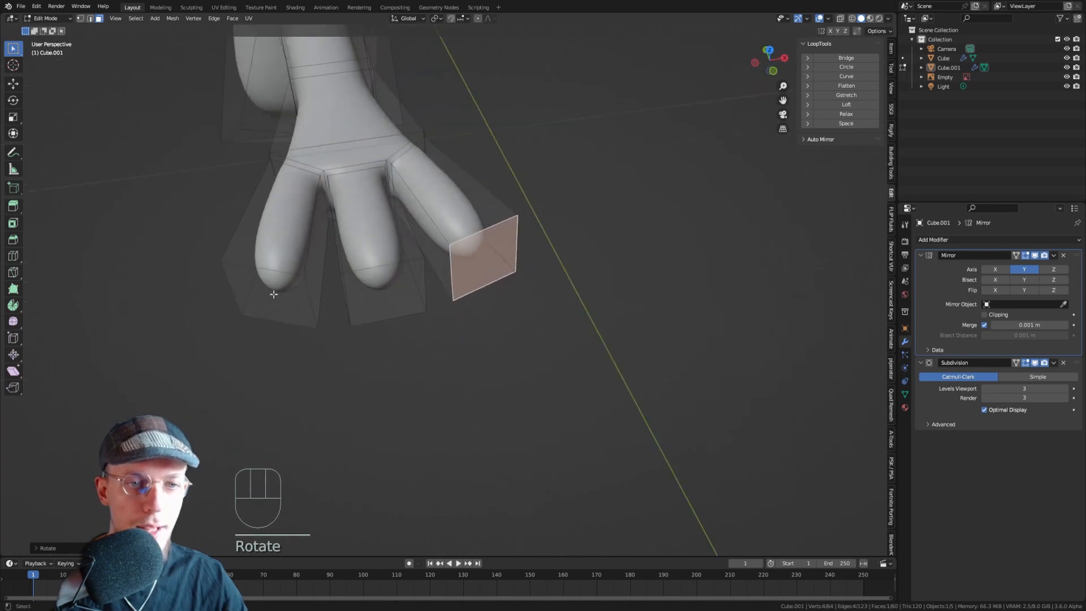
{"action": "left_click", "coordinate": [267, 294]}
{"action": "key", "text": "KP_7"}
{"action": "key", "text": "r"}
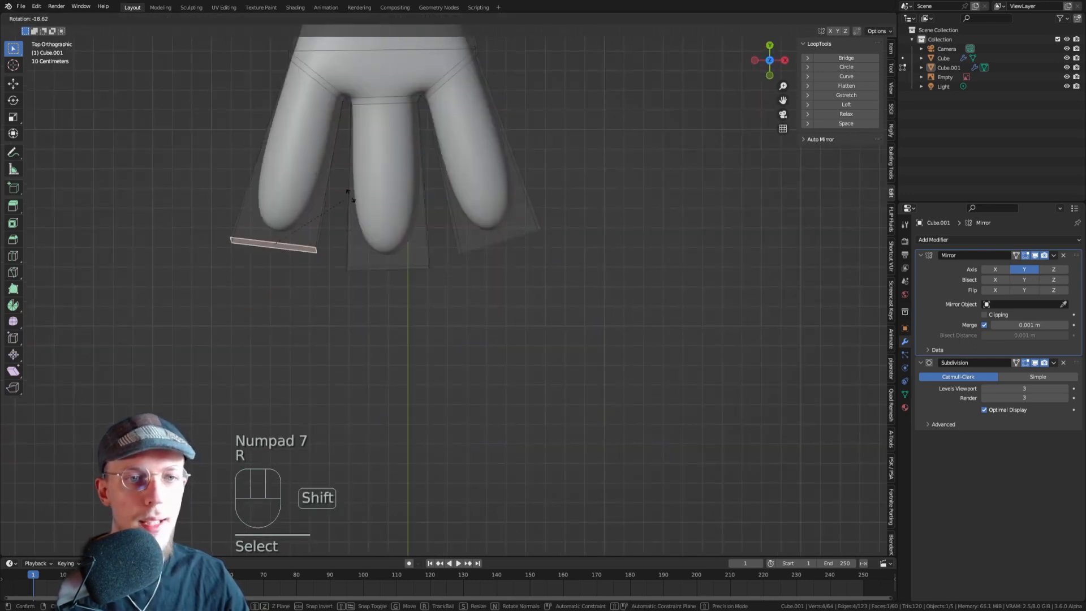
{"action": "right_click", "coordinate": [308, 199]}
{"action": "middle_click_drag", "start_coordinate": [308, 199], "coordinate": [339, 273], "text": "shift"}
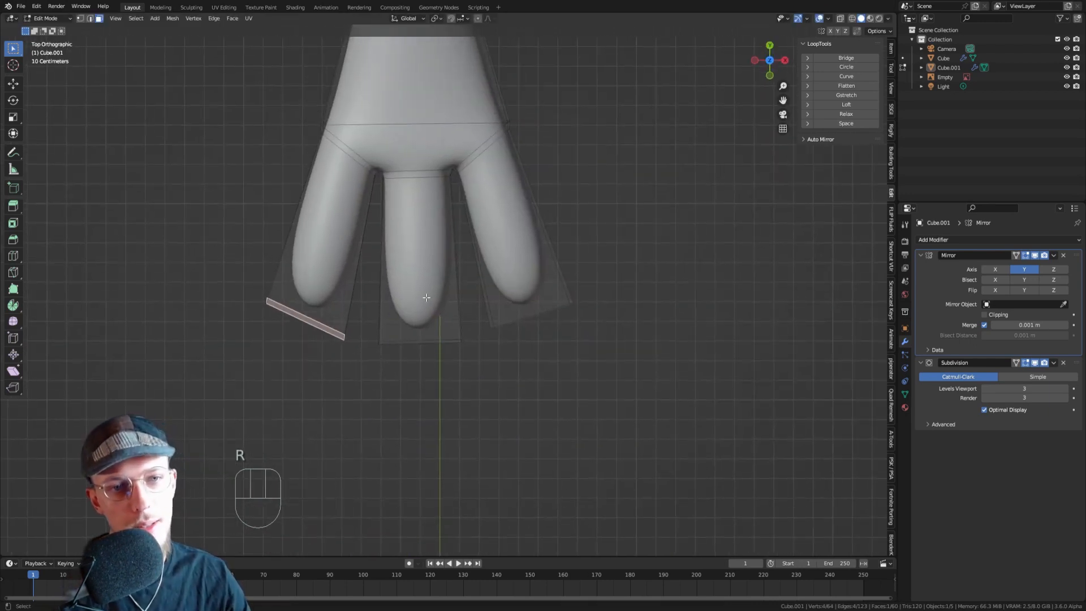
{"action": "key", "text": "g"}
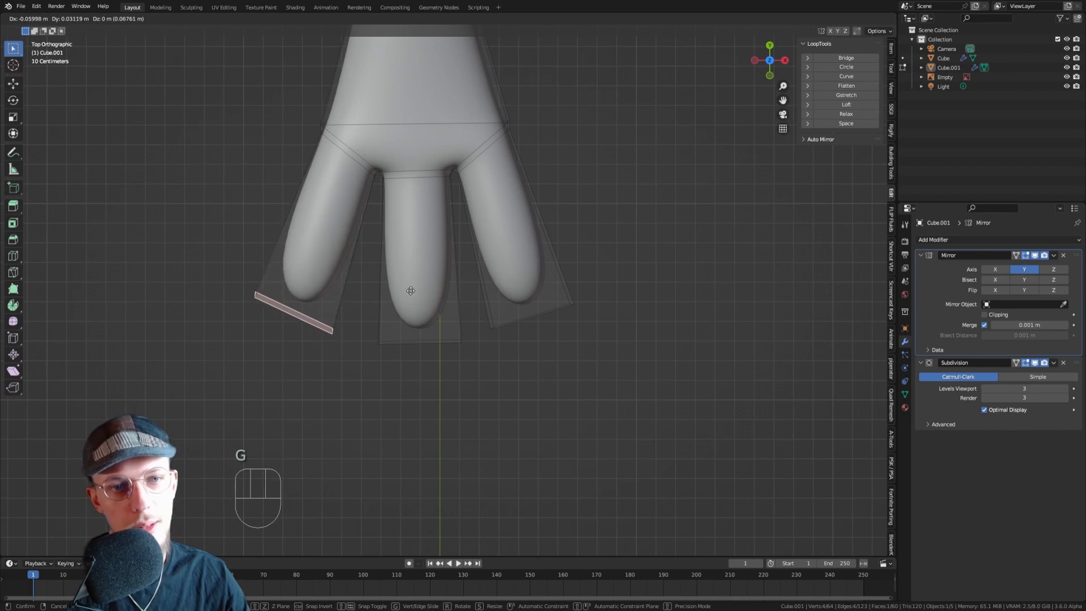
{"action": "left_click", "coordinate": [411, 290]}
{"action": "key", "text": "r"}
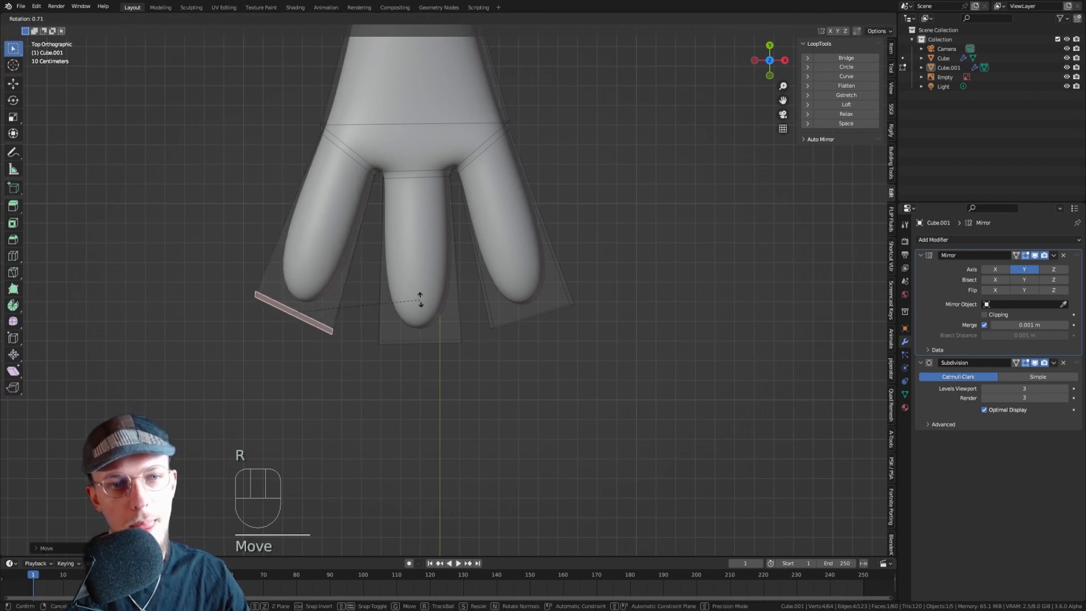
{"action": "left_click", "coordinate": [419, 299]}
- Add an edge loop across the -X outer finger, slide it toward the palm, and add a second one centred between it and the fingertip
{"action": "scroll", "coordinate": [453, 286], "scroll_direction": "down", "scroll_amount": 3}
{"action": "middle_click_drag", "start_coordinate": [372, 252], "coordinate": [393, 277], "text": "shift"}
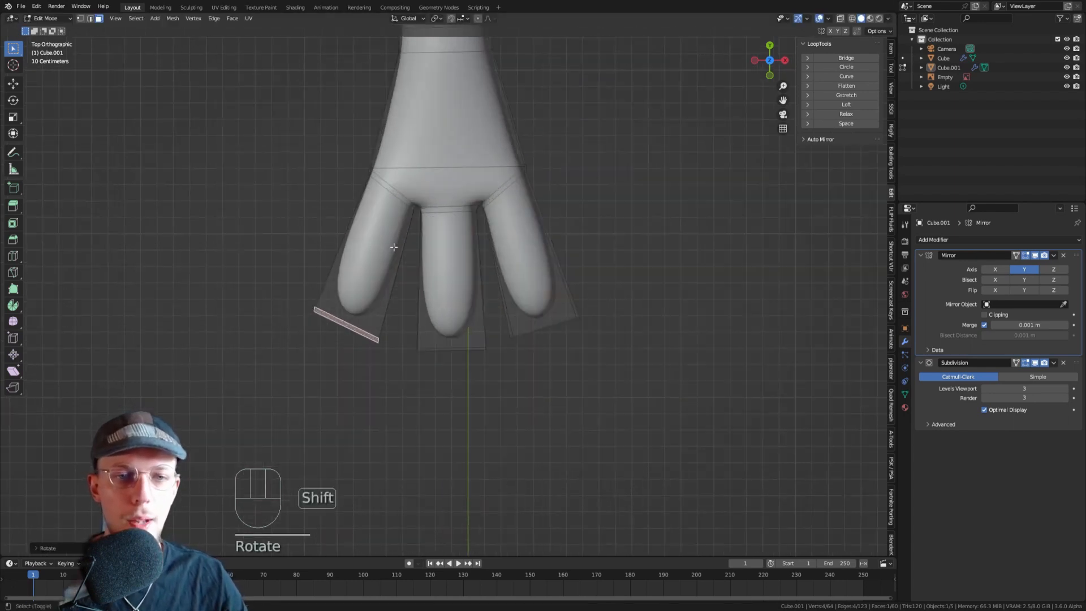
{"action": "scroll", "coordinate": [339, 269], "scroll_direction": "up", "scroll_amount": 2}
{"action": "key", "text": "ctrl+r"}
{"action": "left_click", "coordinate": [357, 253]}
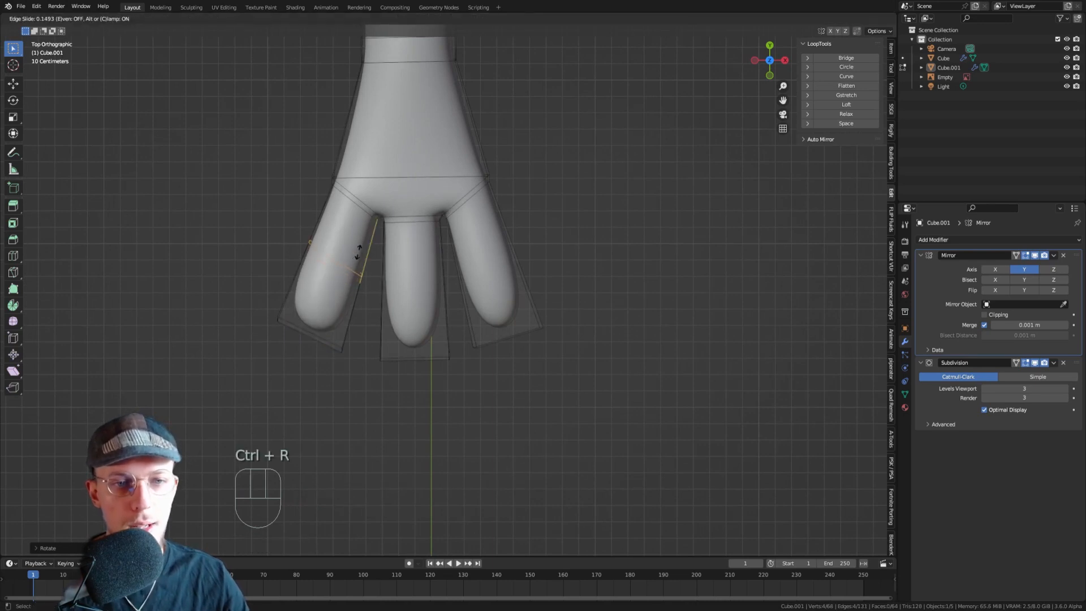
{"action": "left_click", "coordinate": [355, 254]}
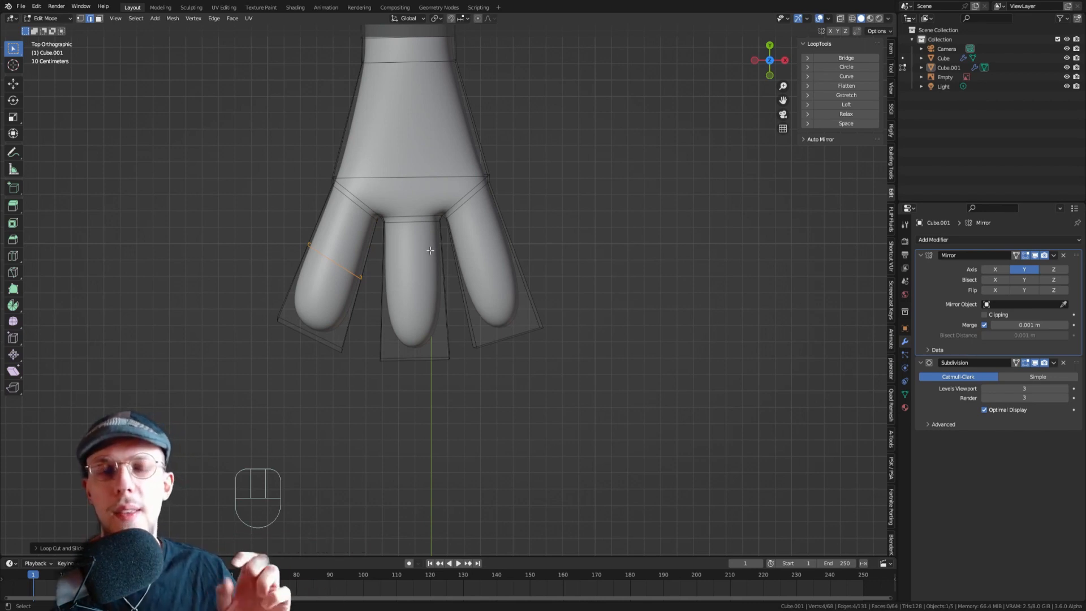
{"action": "key", "text": "g"}
{"action": "key", "text": "g"}
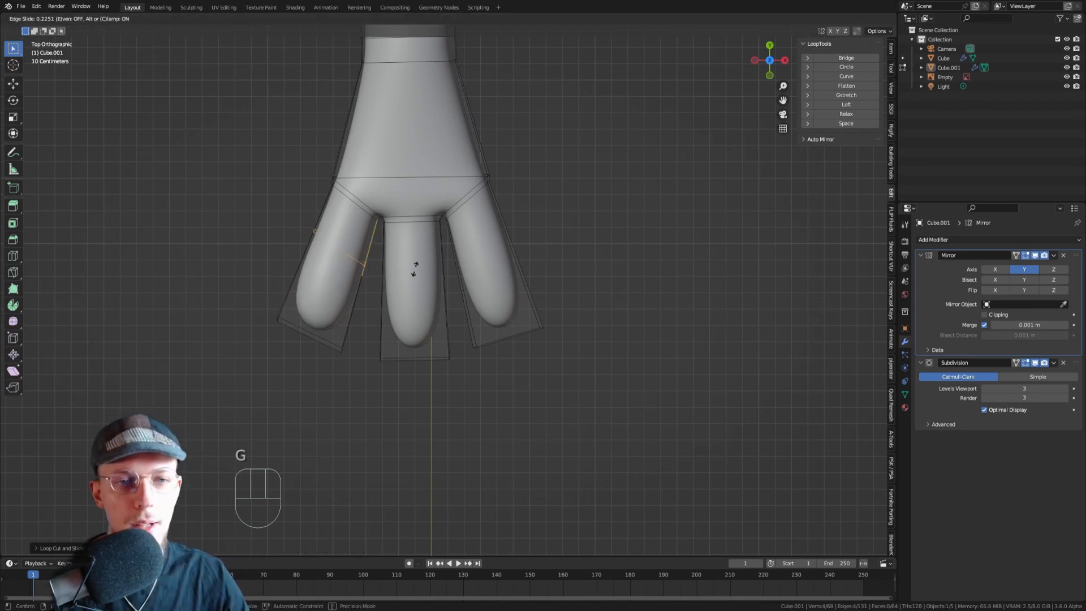
{"action": "left_click", "coordinate": [416, 263]}
{"action": "key", "text": "ctrl+r"}
{"action": "left_click", "coordinate": [363, 286]}
{"action": "right_click", "coordinate": [364, 286]}
- Add two edge loops across the middle finger and slide them slightly toward the palm
{"action": "key", "text": "ctrl+r"}
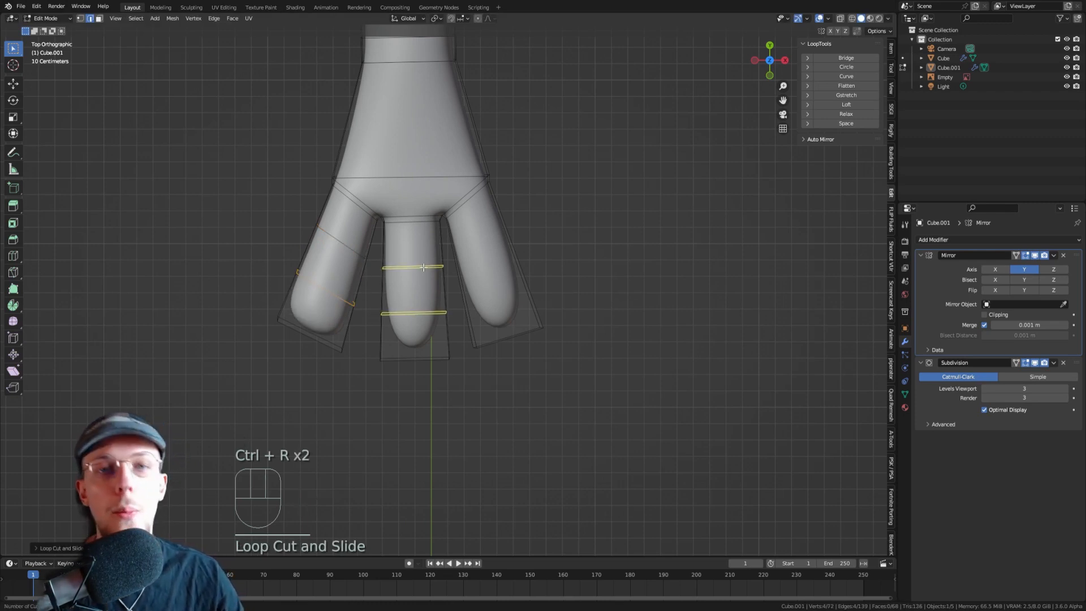
{"action": "left_click", "coordinate": [423, 267]}
{"action": "right_click", "coordinate": [424, 267]}
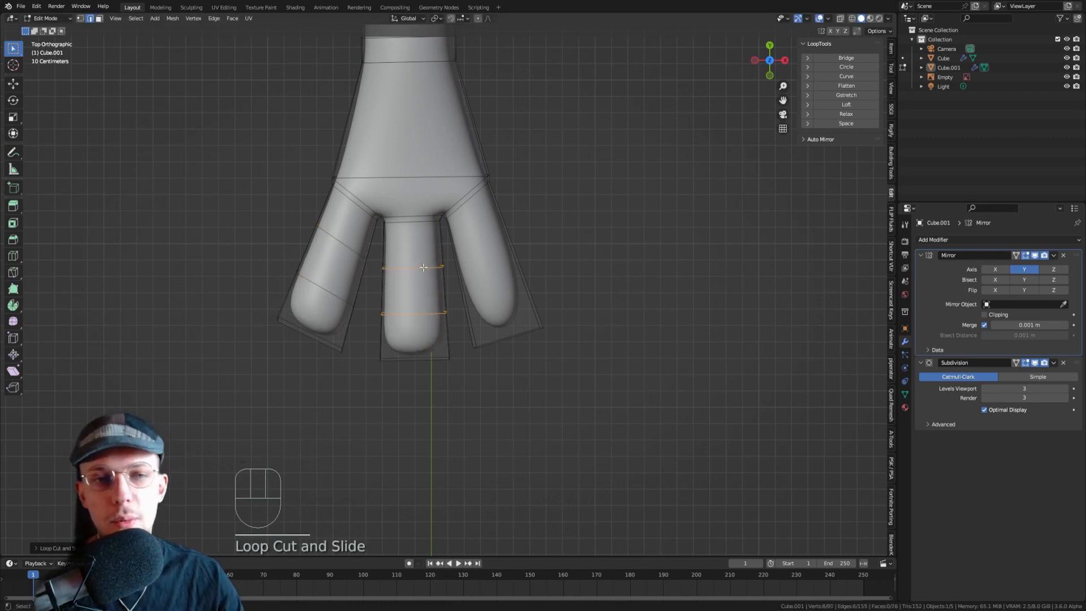
{"action": "key", "text": "g"}
{"action": "key", "text": "g"}
{"action": "left_click", "coordinate": [498, 252]}
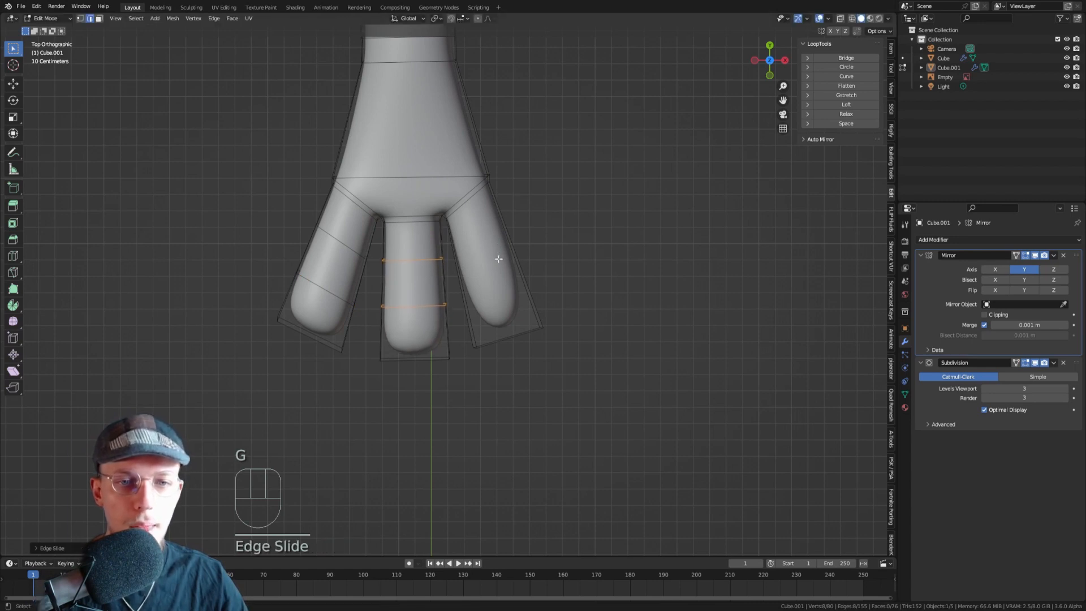
- Add two edge loops across the +X outer finger, slide them slightly toward the palm, and check the hand in Object Mode
{"action": "key", "text": "ctrl+r"}
{"action": "left_click", "coordinate": [499, 257]}
{"action": "right_click", "coordinate": [499, 257]}
{"action": "key", "text": "g"}
{"action": "key", "text": "g"}
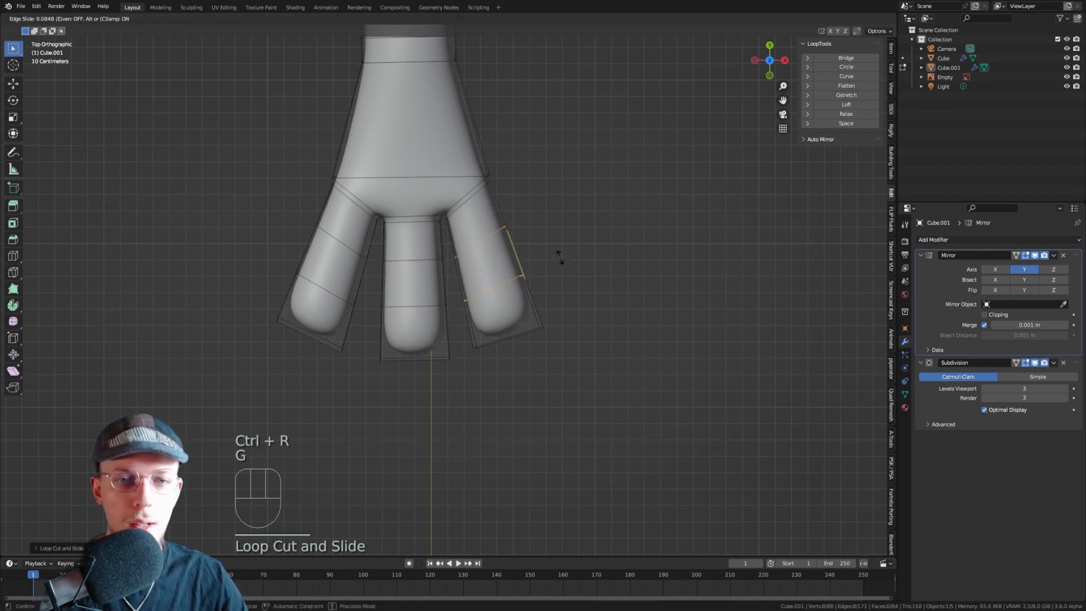
{"action": "left_click", "coordinate": [560, 260]}
{"action": "key", "text": "Tab"}
{"action": "scroll", "coordinate": [497, 260], "scroll_direction": "down", "scroll_amount": 2}
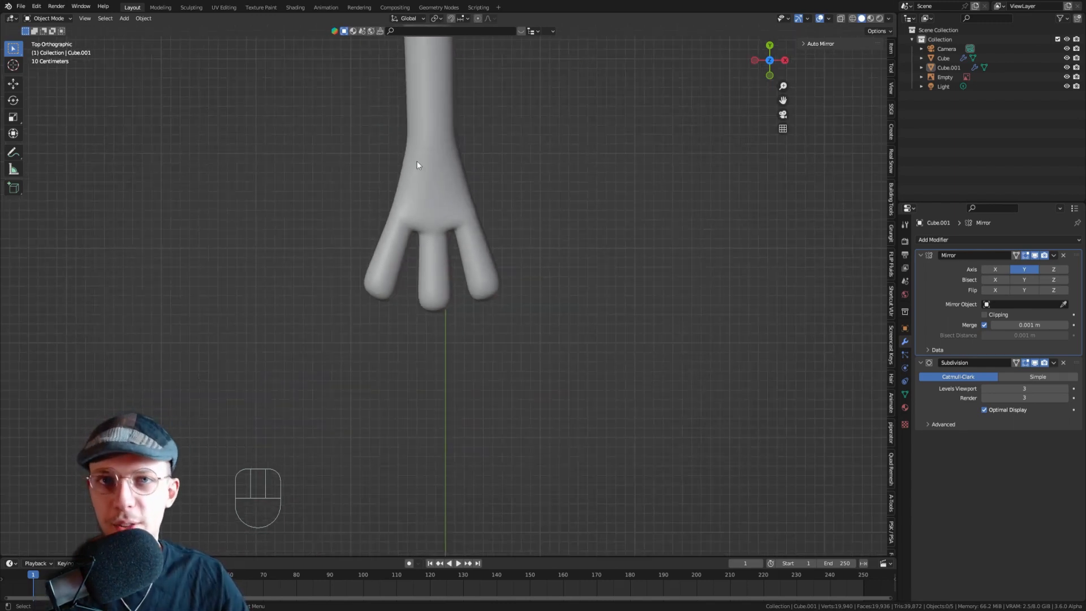
{"action": "middle_click_drag", "start_coordinate": [417, 165], "coordinate": [359, 141]}
{"action": "key", "text": "KP_8"}
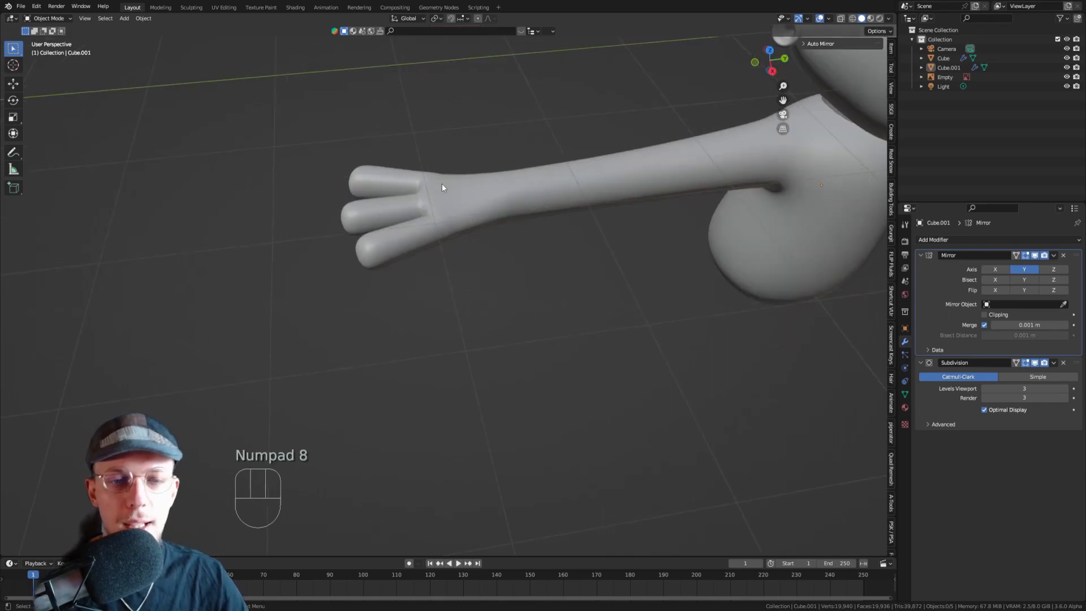
- Add an edge loop across the middle of the palm in top view and widen it slightly along X
{"action": "key", "text": "KP_7"}
{"action": "key", "text": "Tab"}
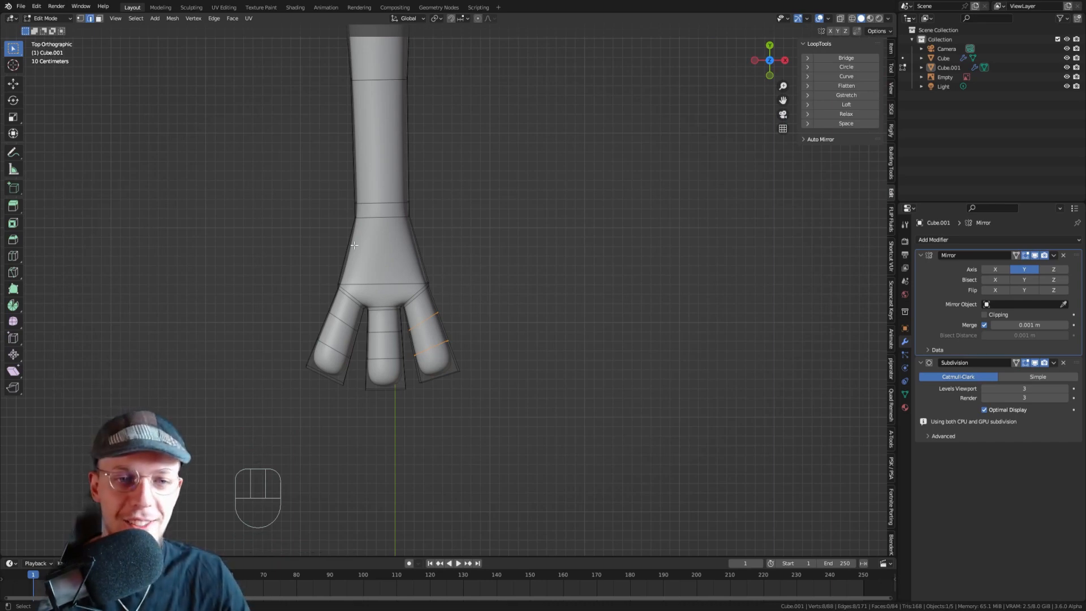
{"action": "key", "text": "ctrl+r"}
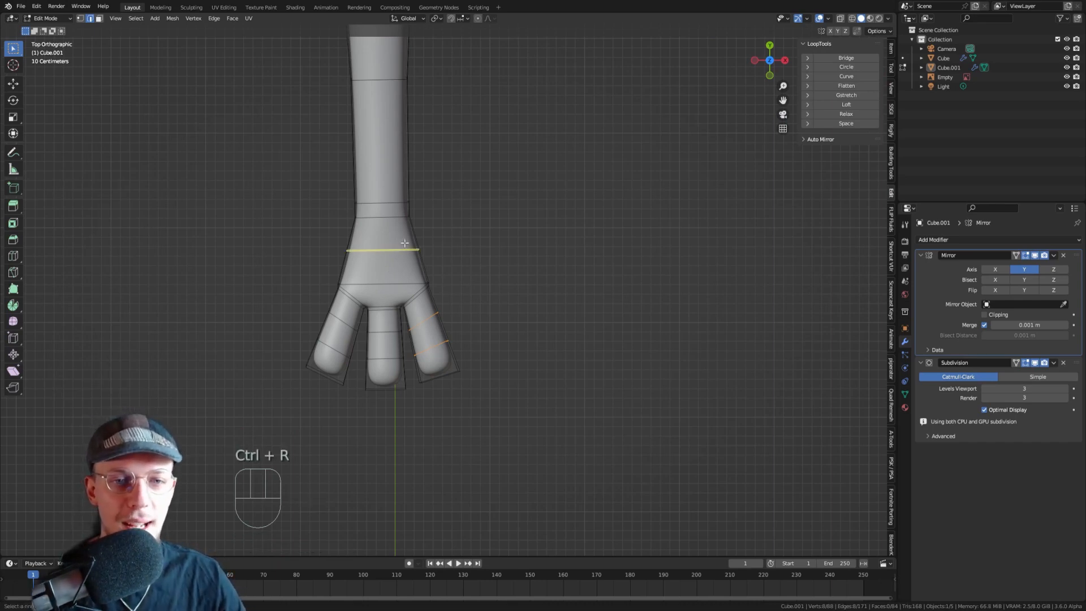
{"action": "left_click", "coordinate": [404, 241]}
{"action": "left_click", "coordinate": [403, 243]}
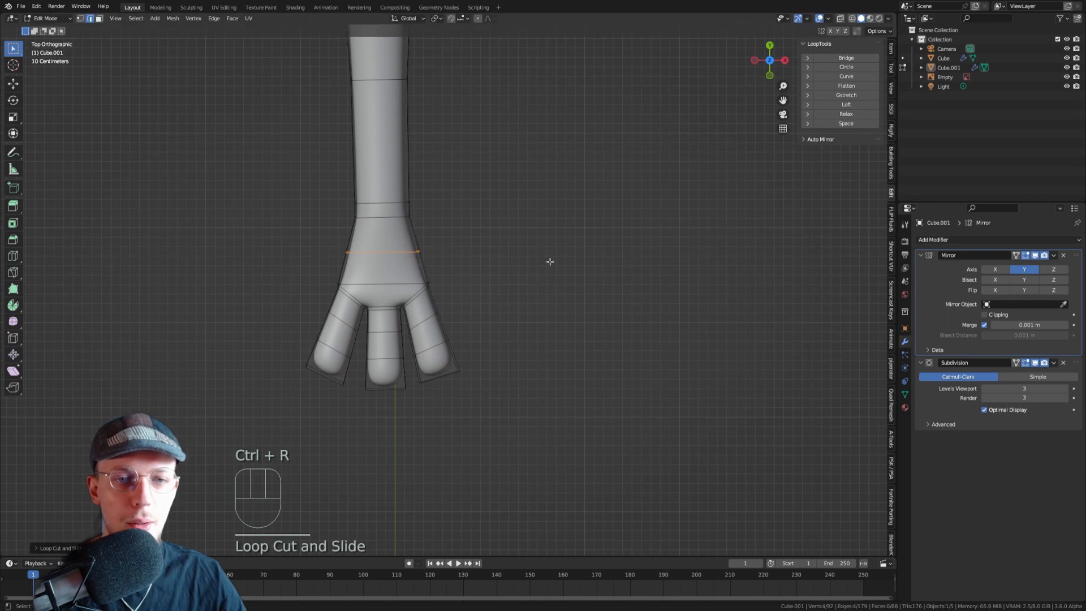
{"action": "key", "text": "s"}
{"action": "key", "text": "x"}
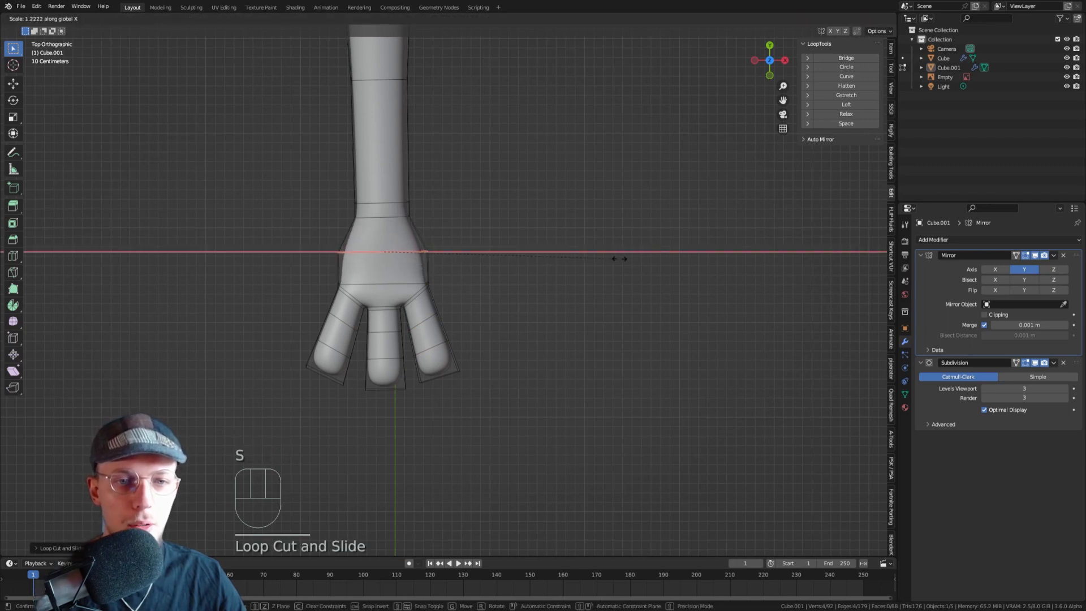
{"action": "left_click", "coordinate": [571, 250]}
- Slide the -X outer finger's base edge loop slightly away from the palm
{"action": "scroll", "coordinate": [360, 299], "scroll_direction": "up", "scroll_amount": 2}
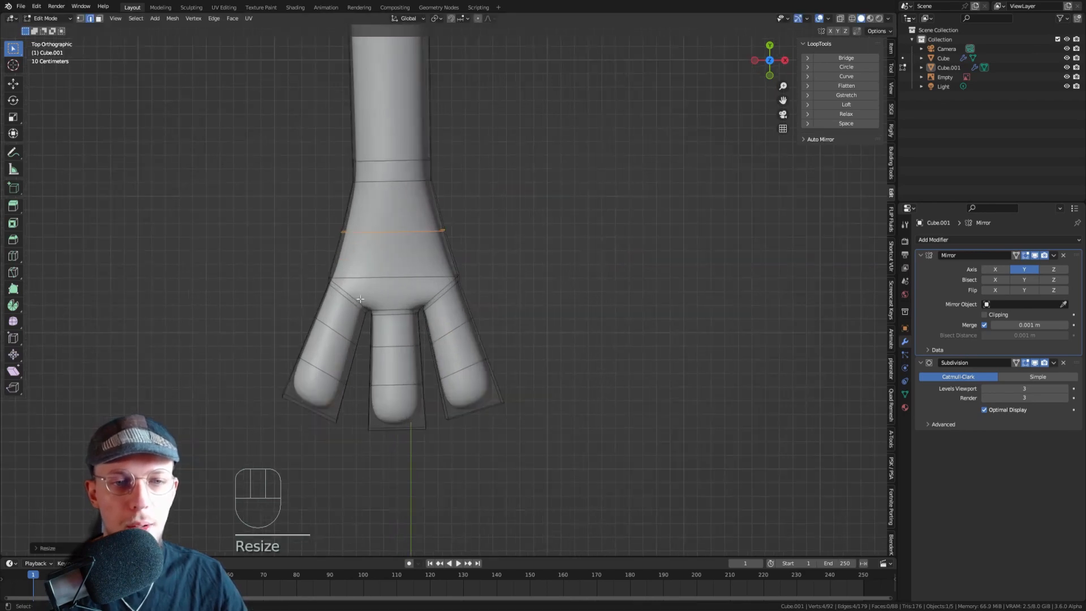
{"action": "left_click", "coordinate": [386, 278], "text": "alt"}
{"action": "key", "text": "Tab"}
{"action": "key", "text": "Tab"}
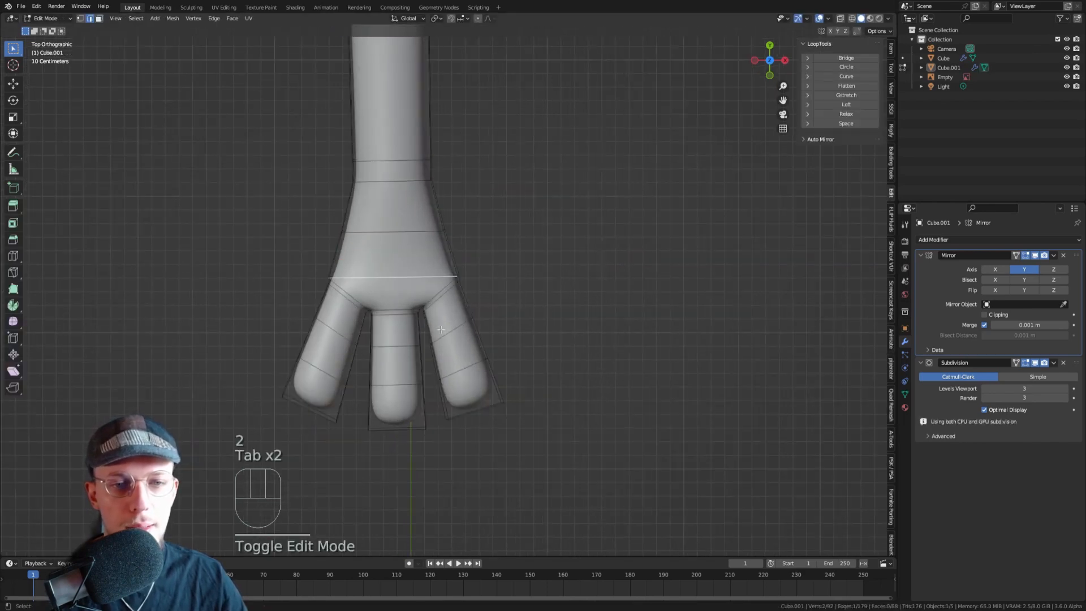
{"action": "key", "text": "2"}
{"action": "scroll", "coordinate": [348, 303], "scroll_direction": "up", "scroll_amount": 3}
{"action": "left_click", "coordinate": [393, 311], "text": "alt"}
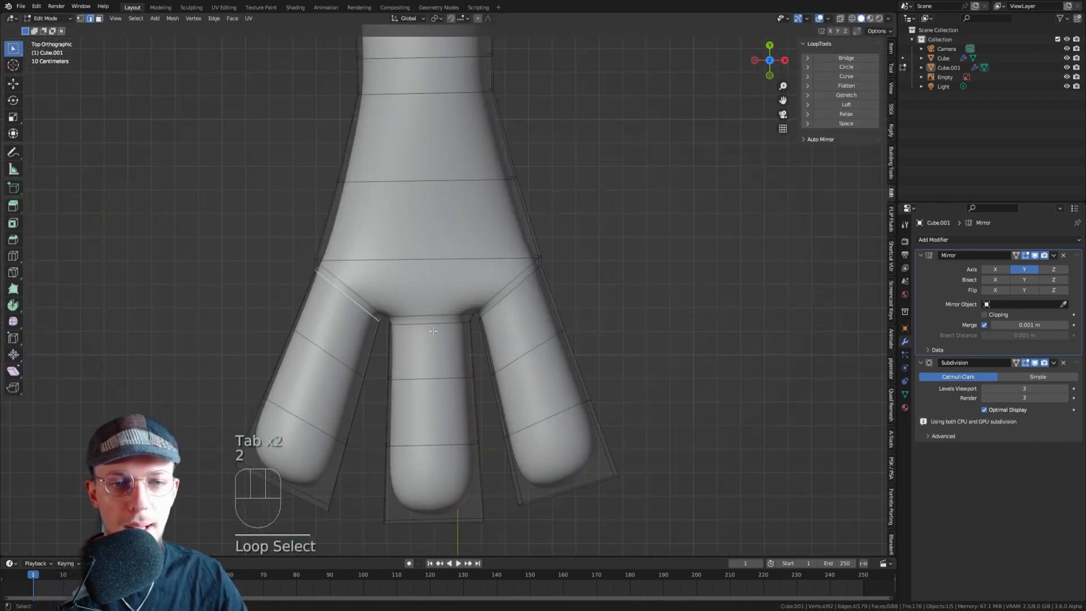
{"action": "key", "text": "g"}
{"action": "key", "text": "g"}
{"action": "left_click", "coordinate": [425, 322]}
- Slide the base edge loops of the middle finger and the +X outer finger slightly away from the palm
{"action": "left_click", "coordinate": [430, 324], "text": "alt"}
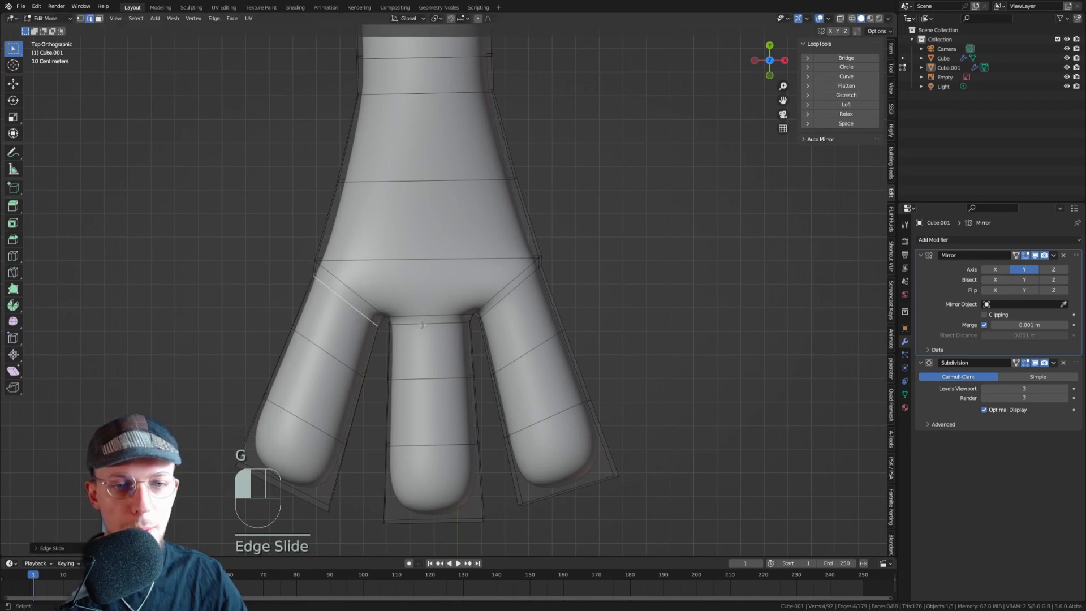
{"action": "key", "text": "g"}
{"action": "key", "text": "g"}
{"action": "left_click", "coordinate": [565, 324]}
{"action": "left_click", "coordinate": [522, 306], "text": "alt"}
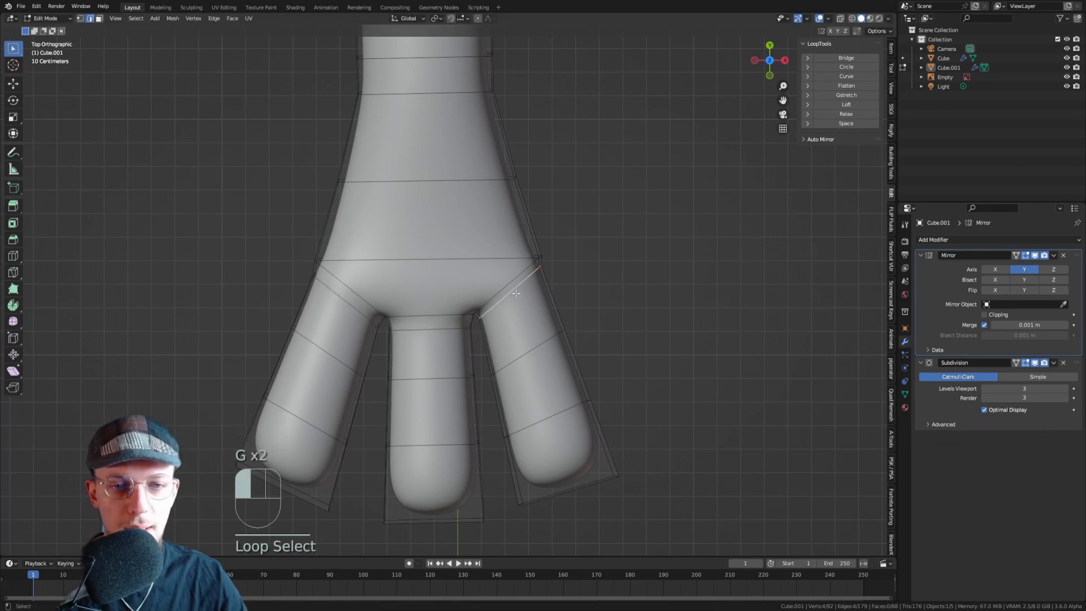
{"action": "key", "text": "g"}
{"action": "key", "text": "g"}
{"action": "left_click", "coordinate": [621, 270]}
- Extrude the +X side face of the hand just below the wrist slightly outward in top view to start a thumb
{"action": "middle_click_drag", "start_coordinate": [526, 277], "coordinate": [480, 198]}
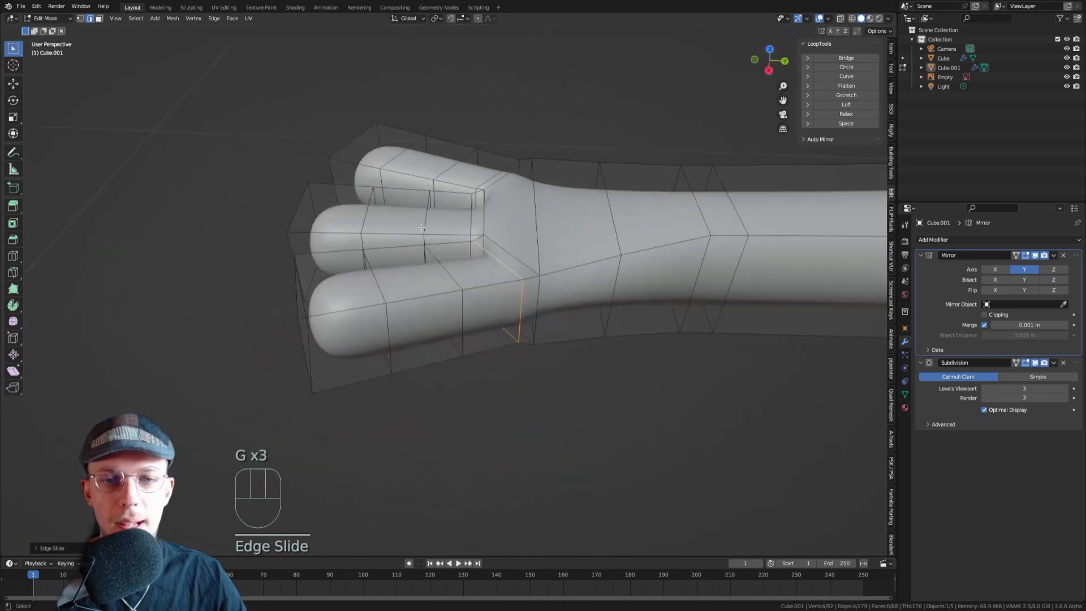
{"action": "middle_click_drag", "start_coordinate": [632, 286], "coordinate": [433, 266], "text": "shift"}
{"action": "key", "text": "3"}
{"action": "left_click", "coordinate": [447, 257]}
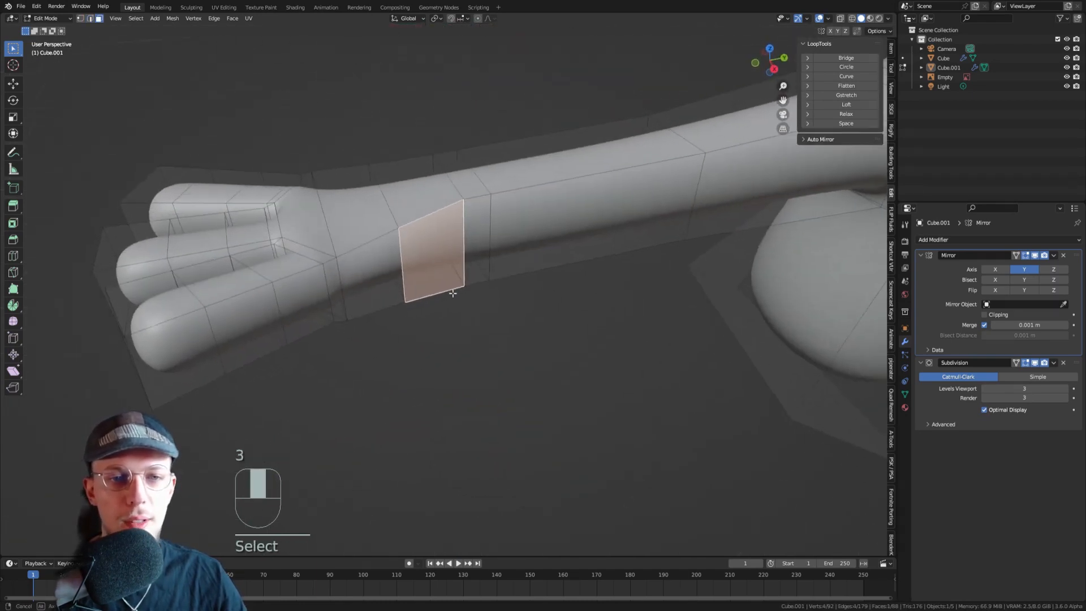
{"action": "scroll", "coordinate": [433, 276], "scroll_direction": "up", "scroll_amount": 2}
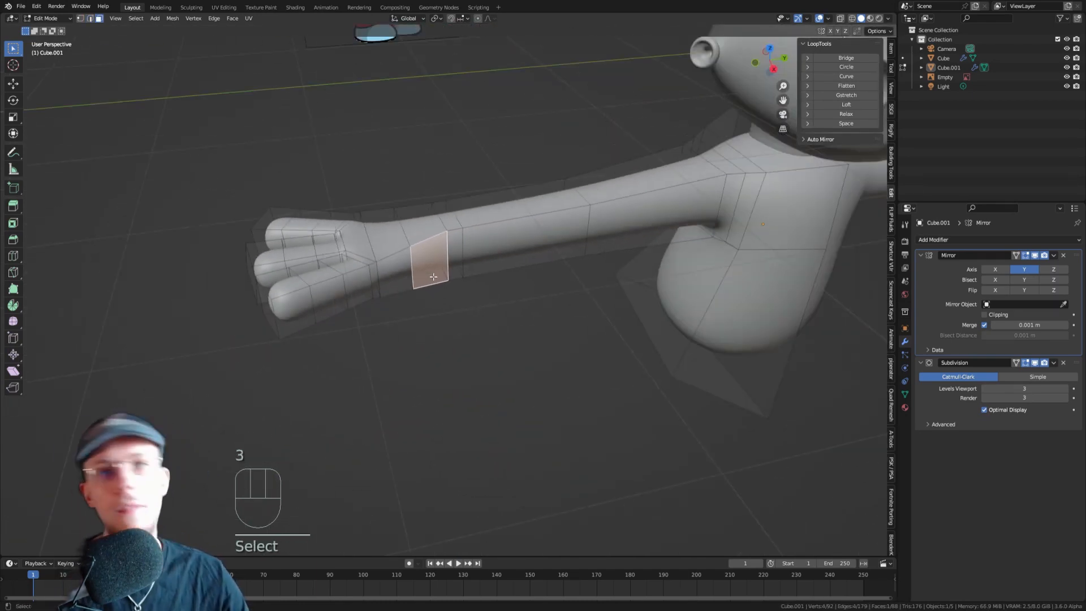
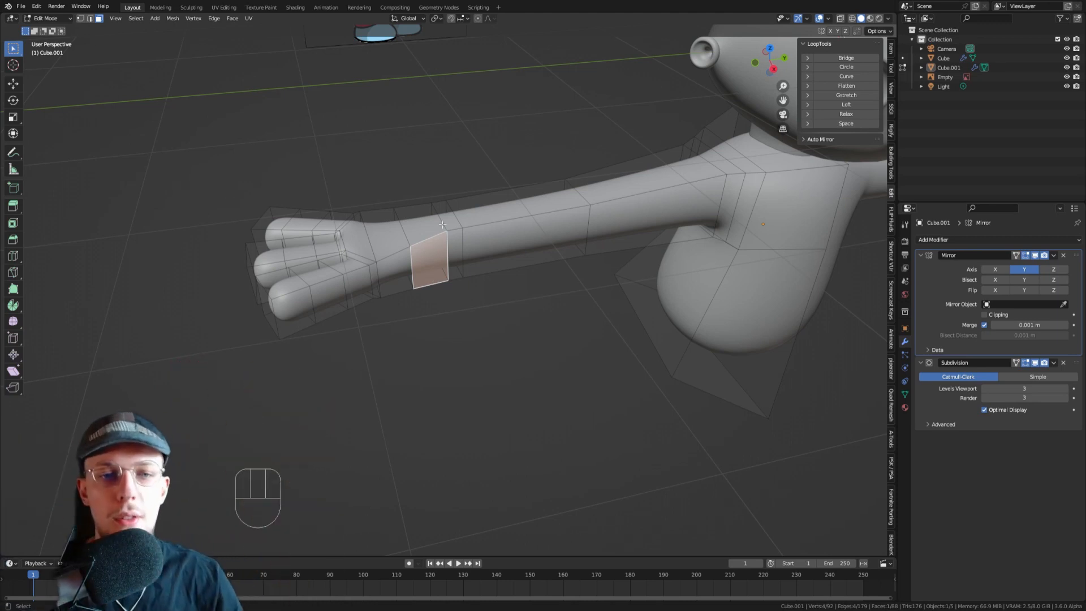
{"action": "scroll", "coordinate": [442, 225], "scroll_direction": "up", "scroll_amount": 2}
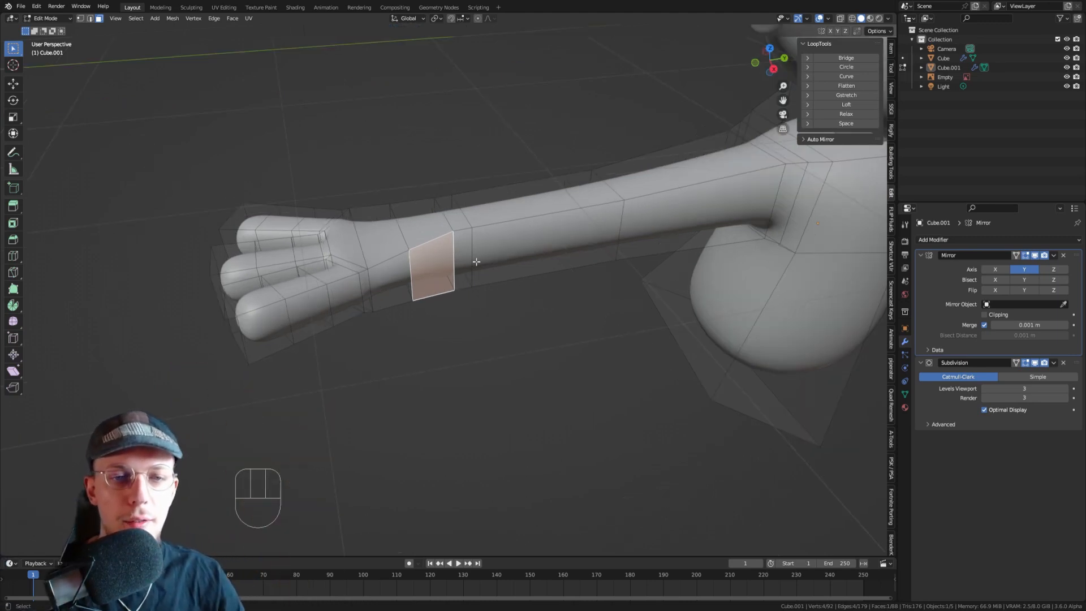
{"action": "key", "text": "KP_7"}
{"action": "scroll", "coordinate": [464, 315], "scroll_direction": "up", "scroll_amount": 3}
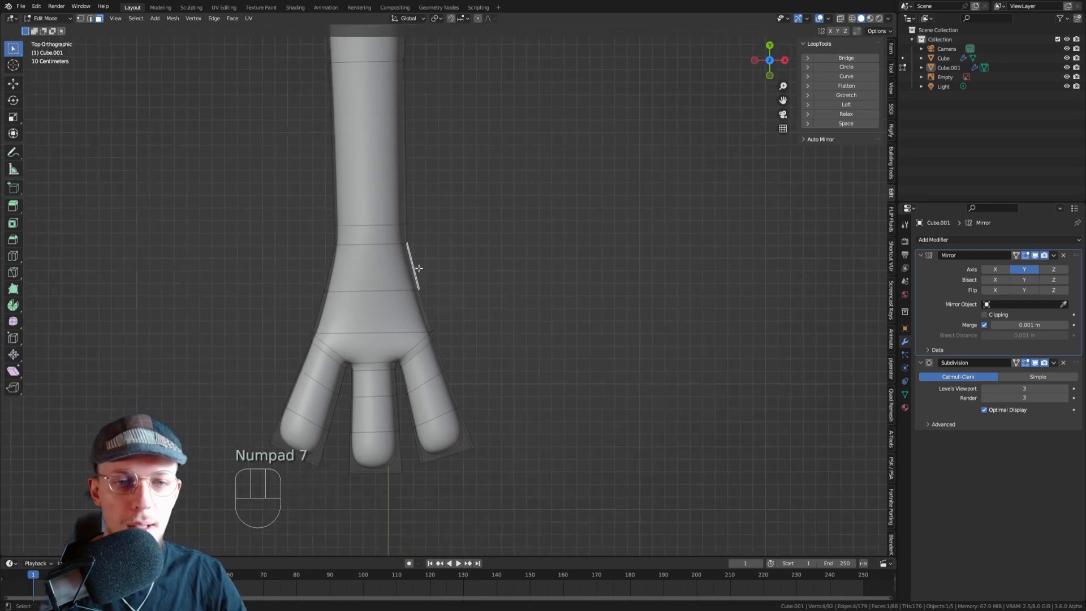
{"action": "key", "text": "e"}
{"action": "left_click", "coordinate": [446, 264]}
- Move the extruded thumb face slightly away from the palm and rotate it in top view to aim the thumb
{"action": "key", "text": "g"}
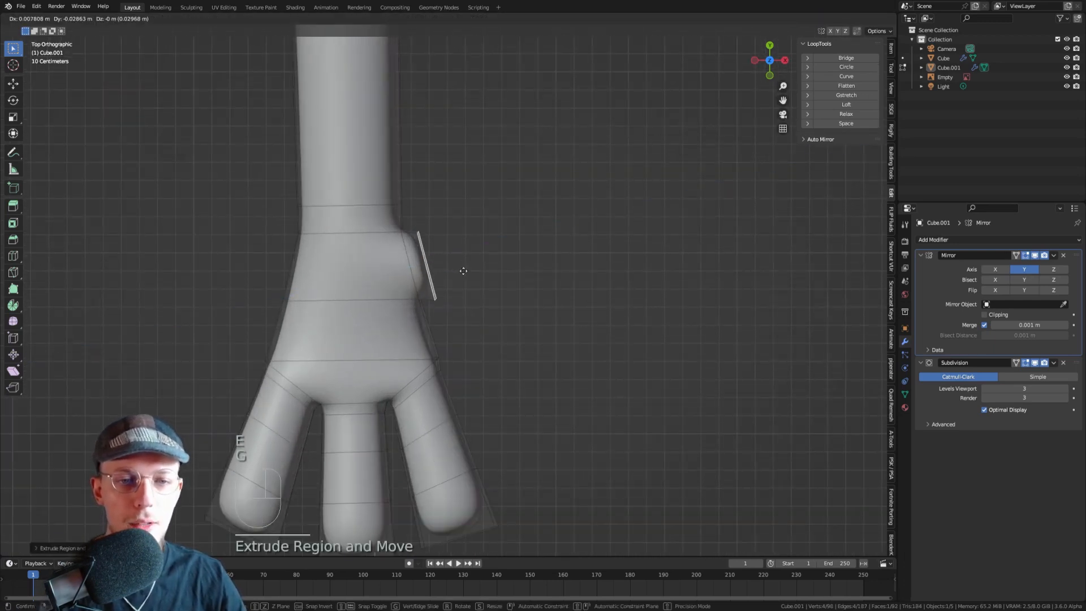
{"action": "left_click", "coordinate": [464, 263]}
{"action": "key", "text": "r"}
{"action": "left_click", "coordinate": [475, 267]}
{"action": "key", "text": "g"}
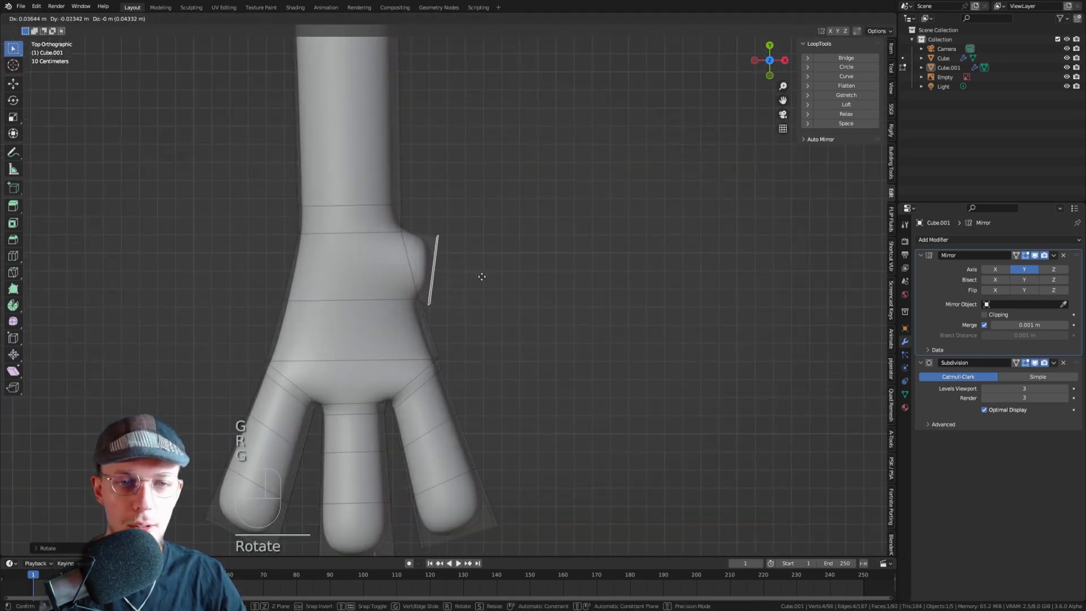
{"action": "left_click", "coordinate": [481, 272]}
{"action": "key", "text": "r"}
{"action": "left_click", "coordinate": [466, 287]}
{"action": "middle_click_drag", "start_coordinate": [466, 287], "coordinate": [359, 203]}
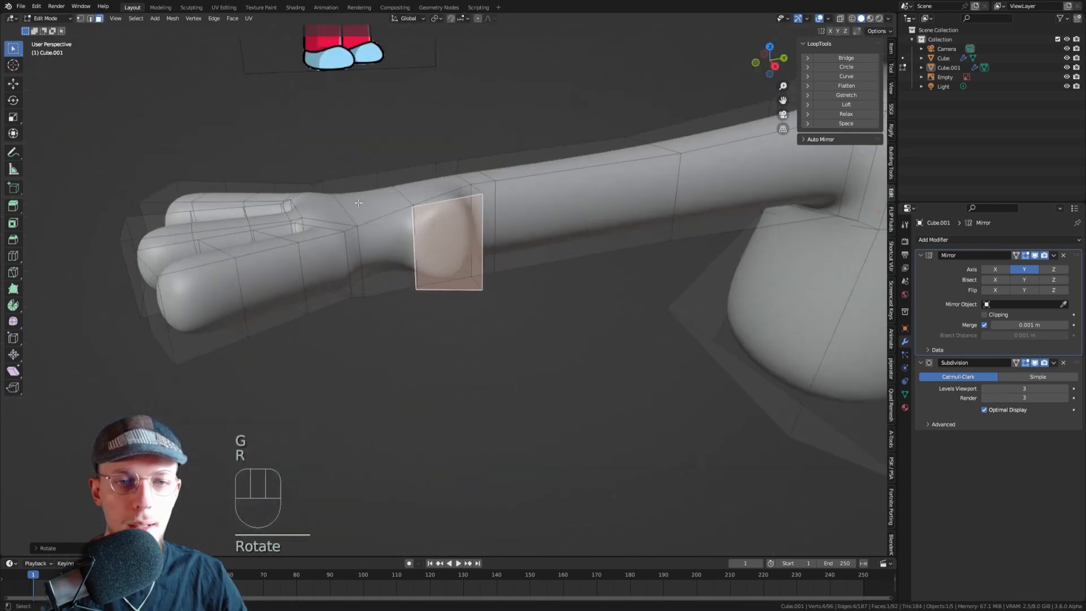
- Even out the thumb face with LoopTools Circle, then reposition it and scale it down slightly in top view
{"action": "left_click", "coordinate": [837, 66]}
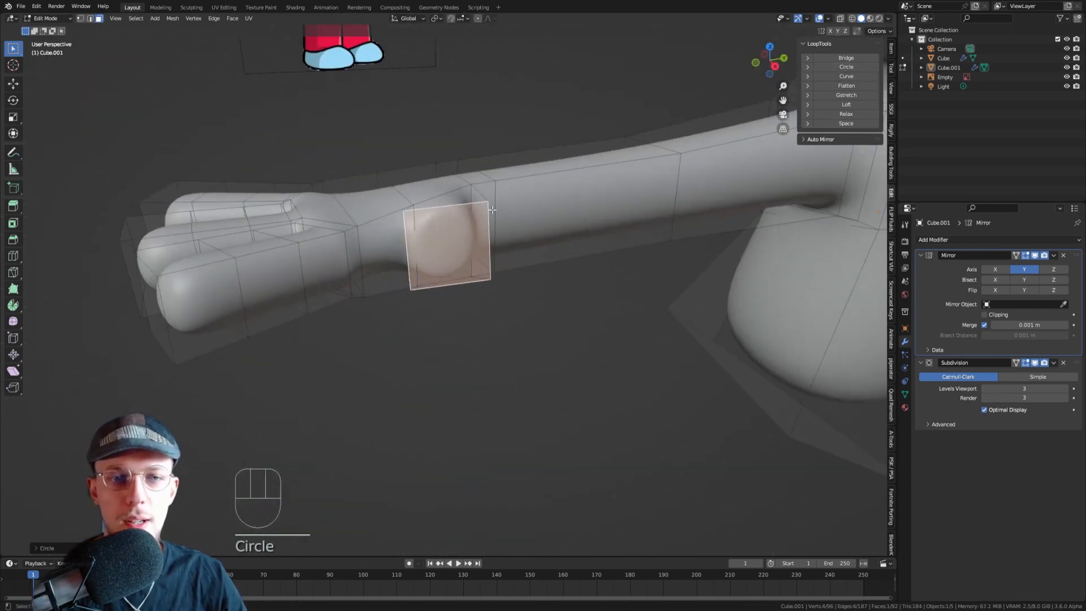
{"action": "key", "text": "KP_7"}
{"action": "key", "text": "g"}
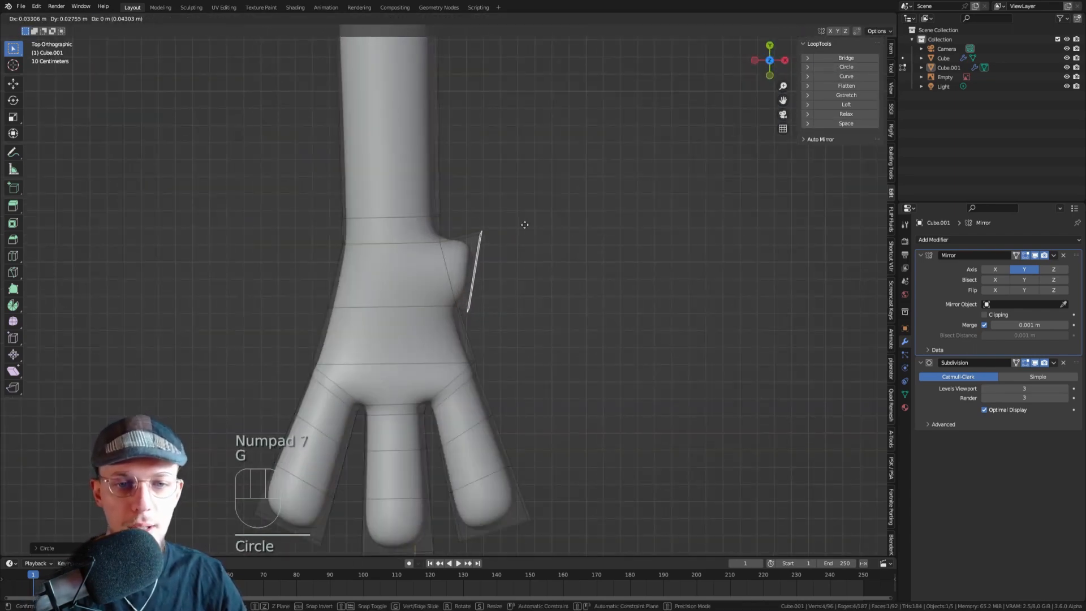
{"action": "left_click", "coordinate": [527, 226]}
{"action": "key", "text": "s"}
{"action": "left_click", "coordinate": [534, 228]}
{"action": "key", "text": "g"}
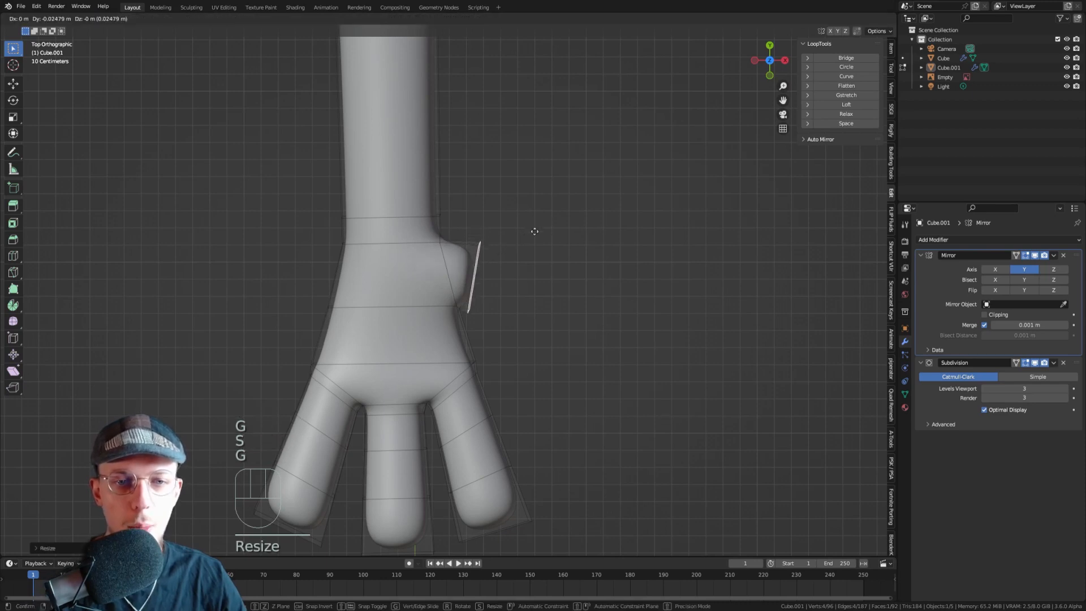
{"action": "left_click", "coordinate": [534, 237]}
{"action": "middle_click_drag", "start_coordinate": [508, 303], "coordinate": [465, 255], "text": "shift"}
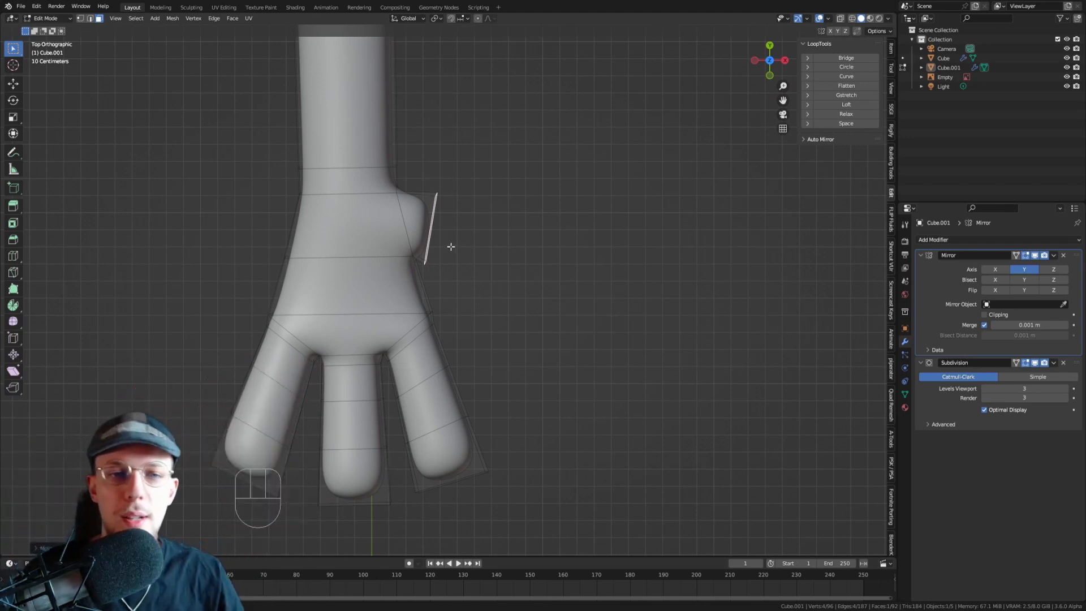
- Extrude the thumb face outward along +X, then rotate and move the new end so it angles toward the fingers
{"action": "key", "text": "g"}
{"action": "key", "text": "e"}
{"action": "left_click", "coordinate": [506, 269]}
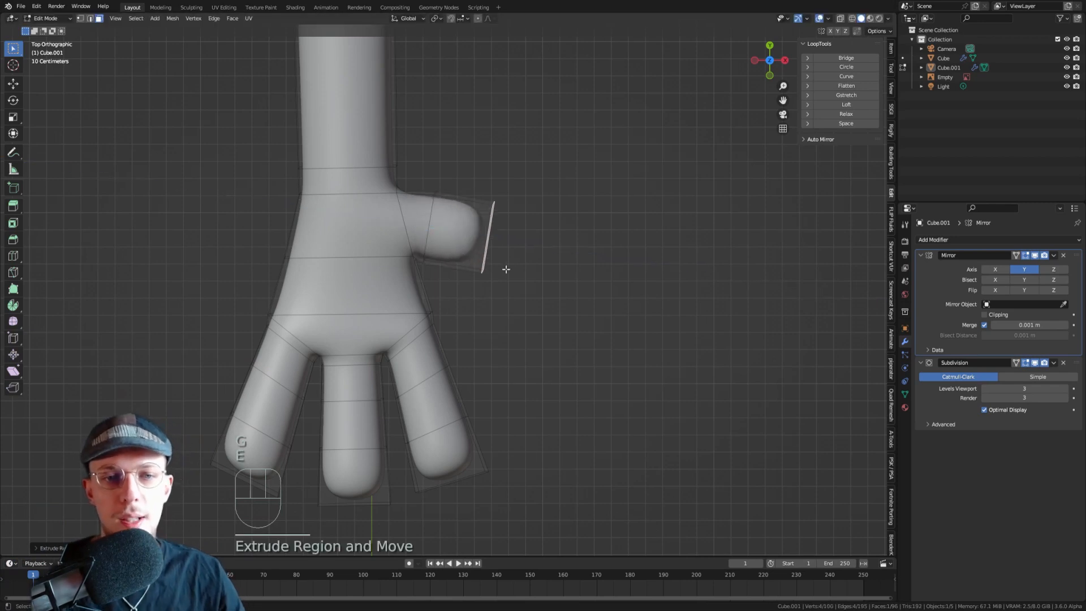
{"action": "key", "text": "g"}
{"action": "left_click", "coordinate": [501, 278]}
{"action": "key", "text": "r"}
{"action": "left_click", "coordinate": [507, 260]}
{"action": "key", "text": "g"}
{"action": "left_click", "coordinate": [503, 275]}
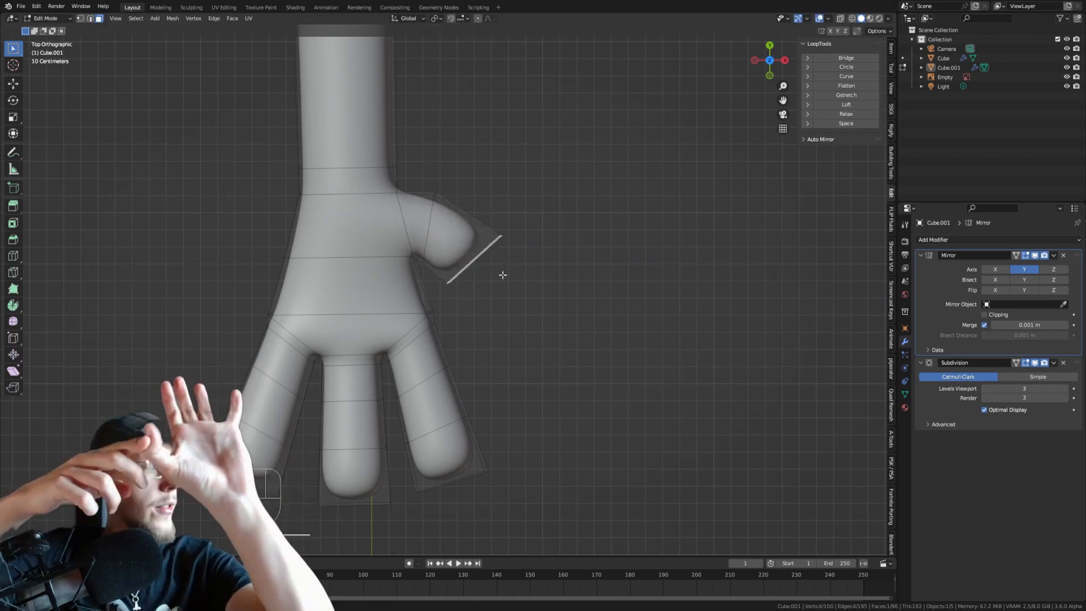
- Extrude another thumb segment, then move and rotate its end face so the thumb curves down alongside the fingers
{"action": "key", "text": "e"}
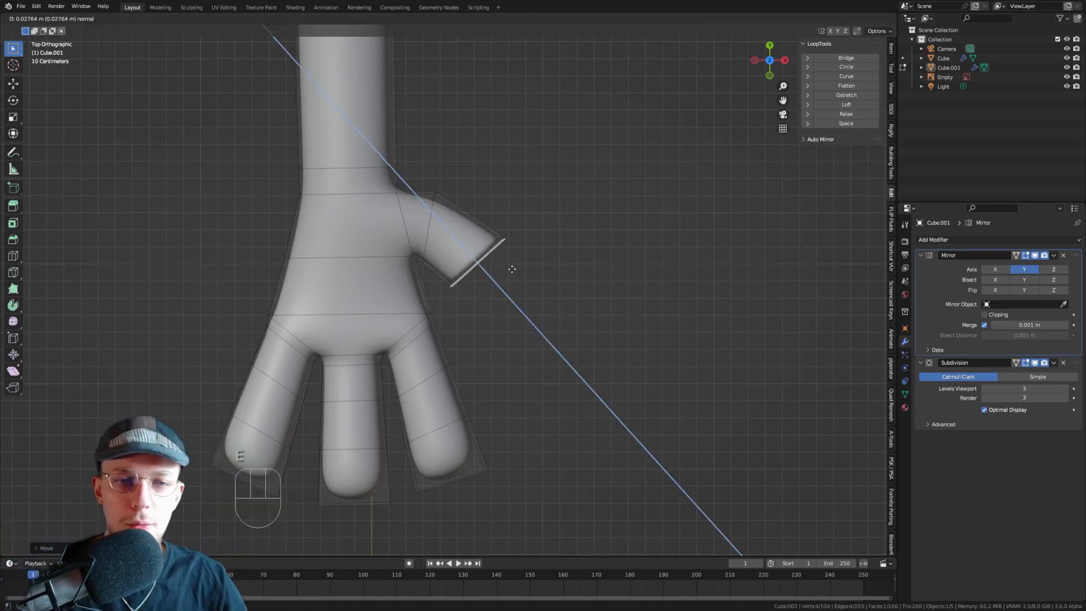
{"action": "left_click", "coordinate": [540, 314]}
{"action": "key", "text": "g"}
{"action": "left_click", "coordinate": [533, 329]}
{"action": "key", "text": "r"}
{"action": "left_click", "coordinate": [571, 327]}
- Adjust the scale and position of the thumb's tip face until it is slightly narrower than extruded
{"action": "key", "text": "s"}
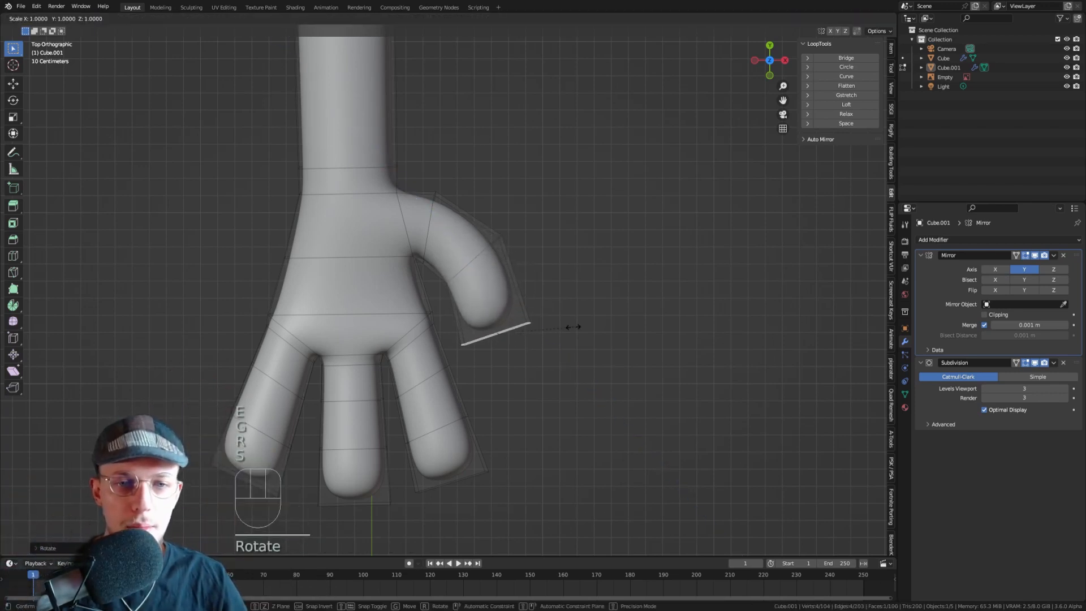
{"action": "left_click", "coordinate": [540, 318]}
{"action": "key", "text": "g"}
{"action": "left_click", "coordinate": [554, 323]}
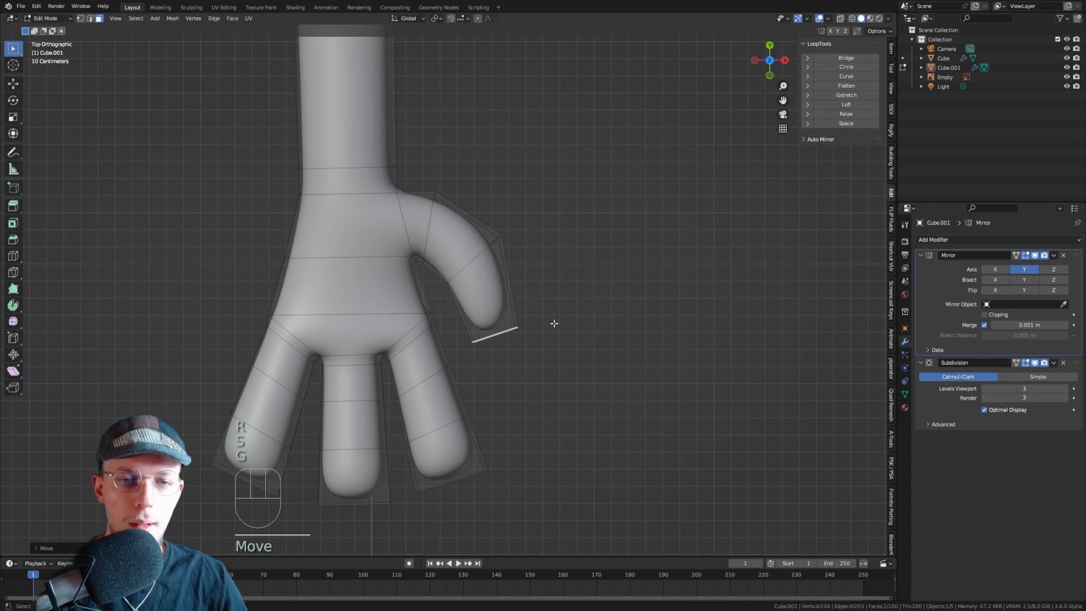
{"action": "key", "text": "s"}
{"action": "left_click", "coordinate": [573, 312]}
- Scale down the edge loop at the thumb's bend slightly and move it a little toward the palm
{"action": "left_click", "coordinate": [473, 257]}
{"action": "key", "text": "2"}
{"action": "left_click", "coordinate": [473, 255]}
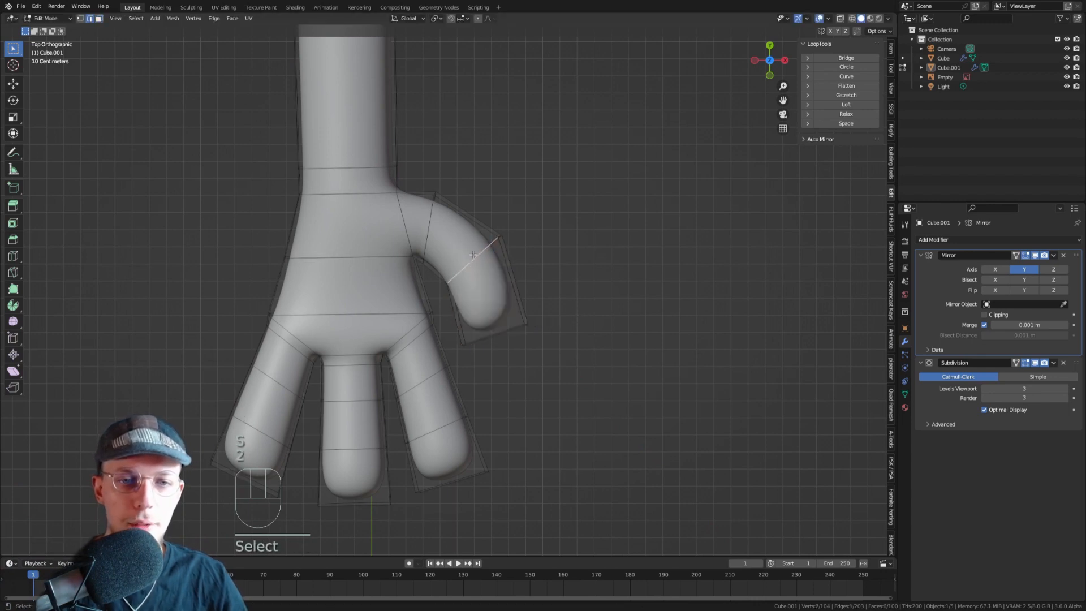
{"action": "key", "text": "s"}
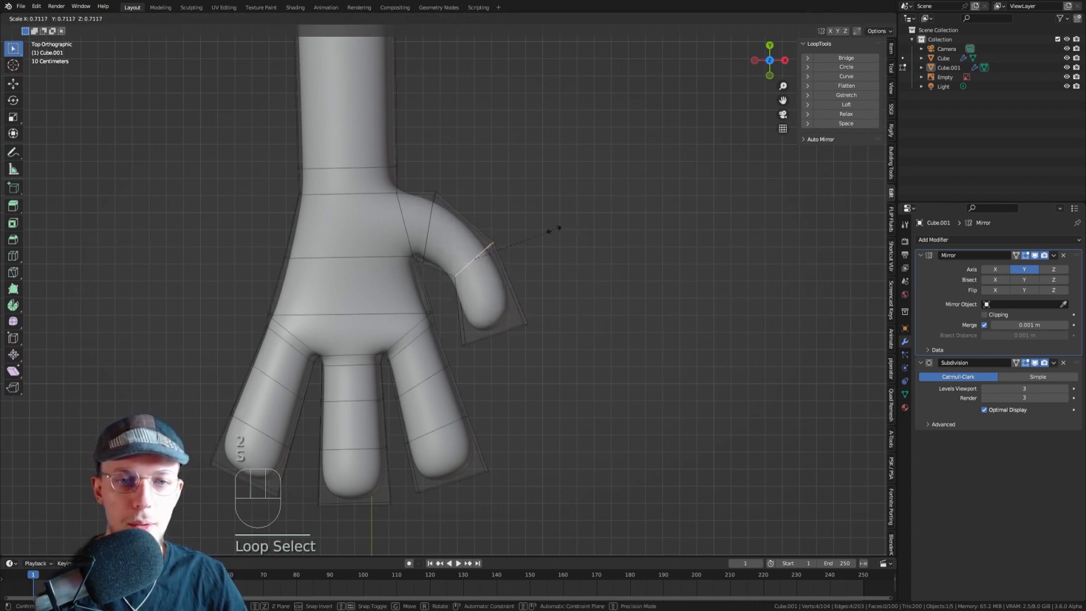
{"action": "left_click", "coordinate": [559, 228]}
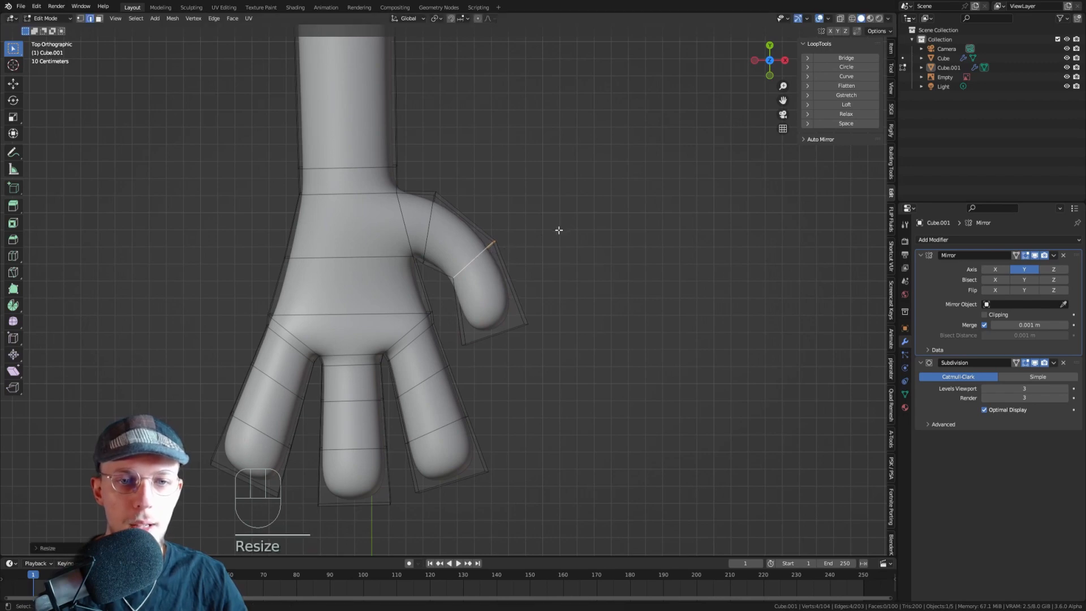
{"action": "key", "text": "g"}
{"action": "left_click", "coordinate": [551, 233]}
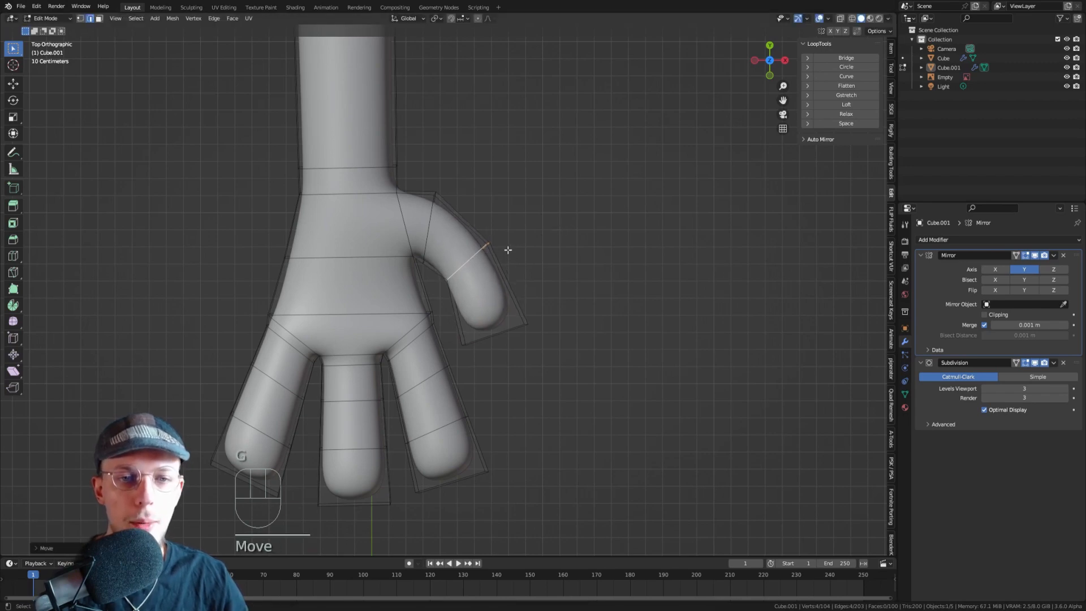
{"action": "middle_click_drag", "start_coordinate": [508, 250], "coordinate": [329, 177]}
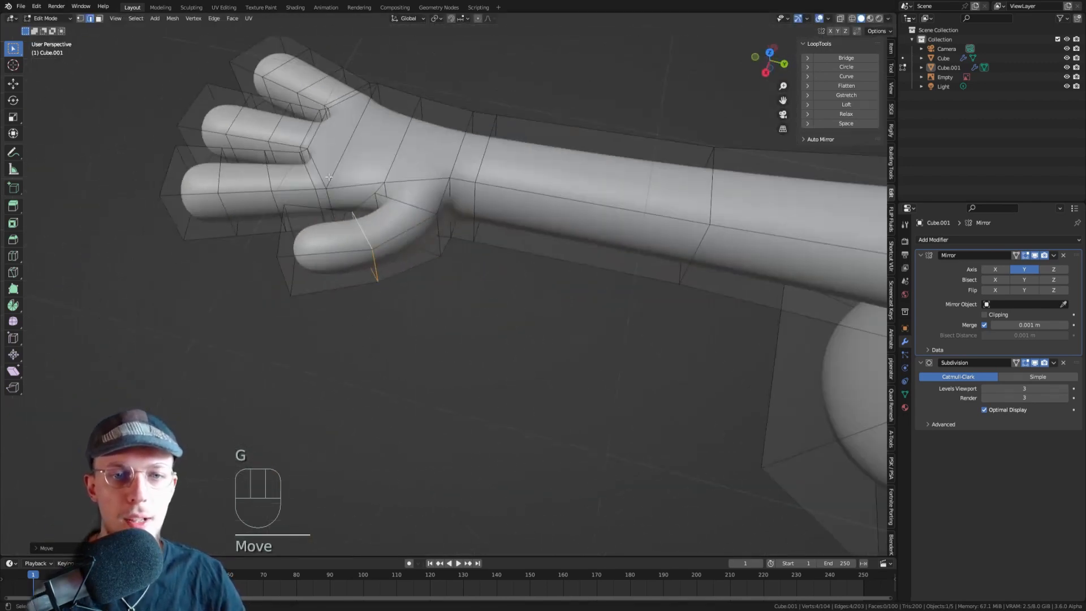
- Slide the edge loop just above the wrist up the forearm, away from the hand
{"action": "key", "text": "2"}
{"action": "left_click", "coordinate": [469, 204]}
{"action": "middle_click_drag", "start_coordinate": [482, 220], "coordinate": [451, 200], "text": "shift"}
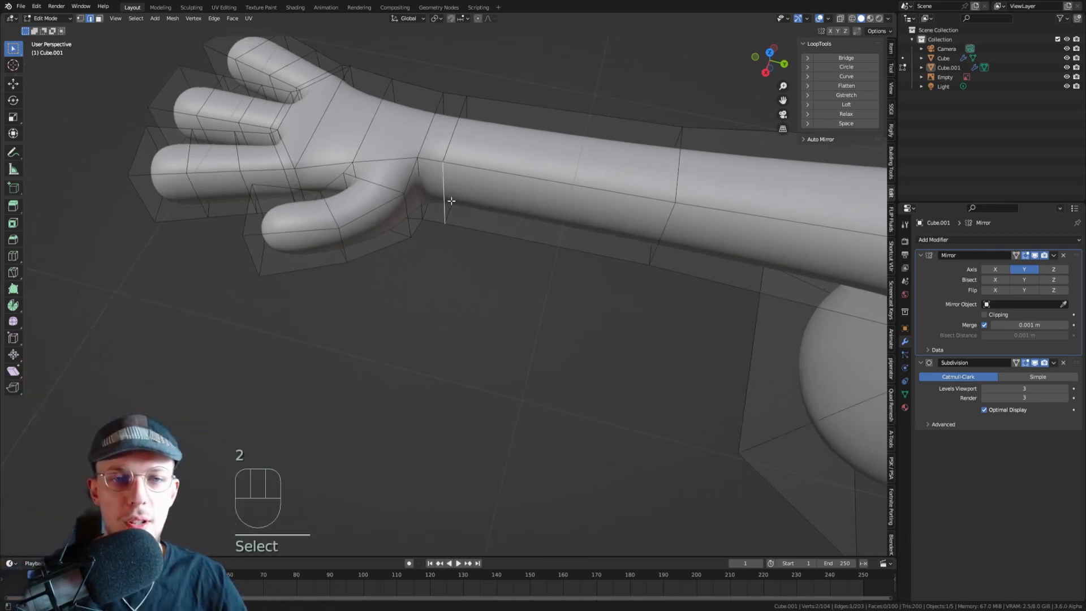
{"action": "left_click", "coordinate": [450, 164], "text": "alt"}
{"action": "middle_click_drag", "start_coordinate": [449, 164], "coordinate": [470, 170]}
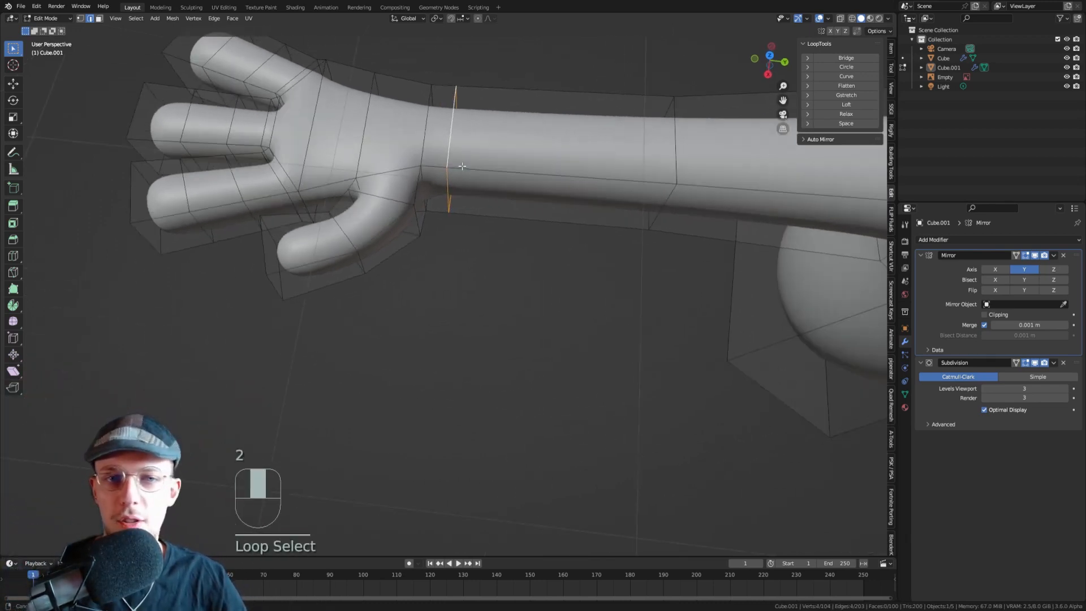
{"action": "key", "text": "g"}
{"action": "key", "text": "g"}
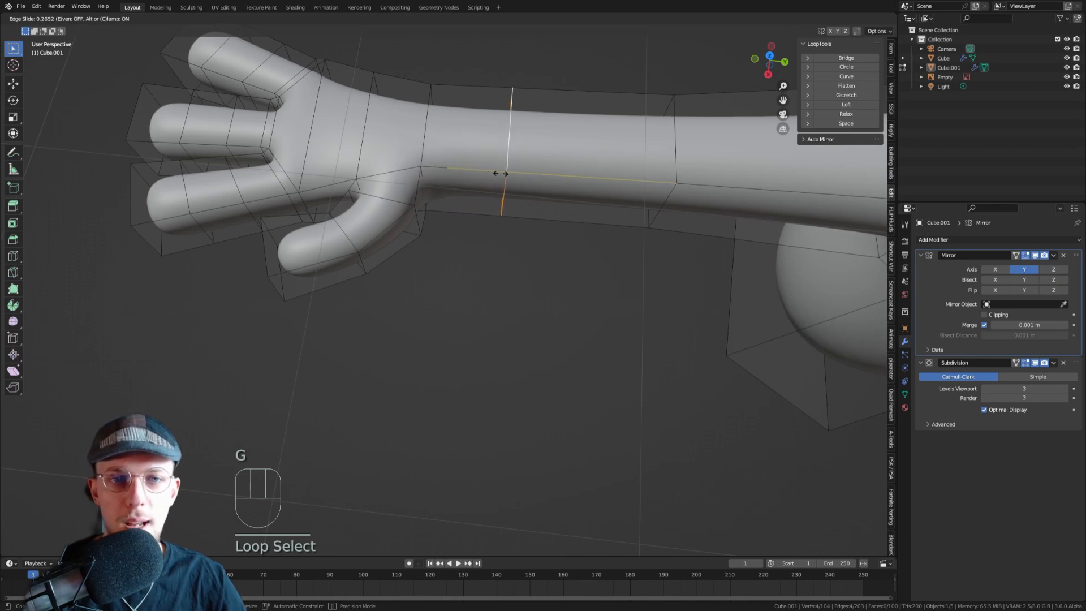
{"action": "left_click", "coordinate": [496, 171]}
- Slide the vertical edge where the thumb meets the wrist up the forearm to widen the thumb's base
{"action": "middle_click_drag", "start_coordinate": [496, 170], "coordinate": [451, 196]}
{"action": "left_click", "coordinate": [451, 196]}
{"action": "key", "text": "g"}
{"action": "key", "text": "g"}
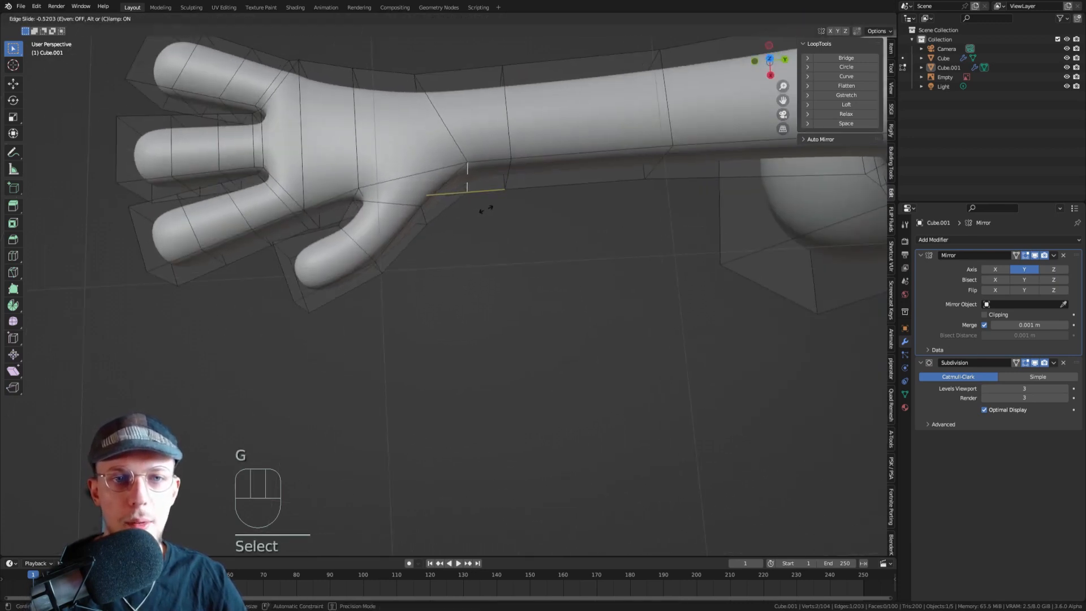
{"action": "left_click", "coordinate": [492, 209]}
{"action": "middle_click_drag", "start_coordinate": [492, 208], "coordinate": [461, 194]}
{"action": "key", "text": "KP_7"}
{"action": "middle_click_drag", "start_coordinate": [400, 146], "coordinate": [523, 97], "text": "shift"}
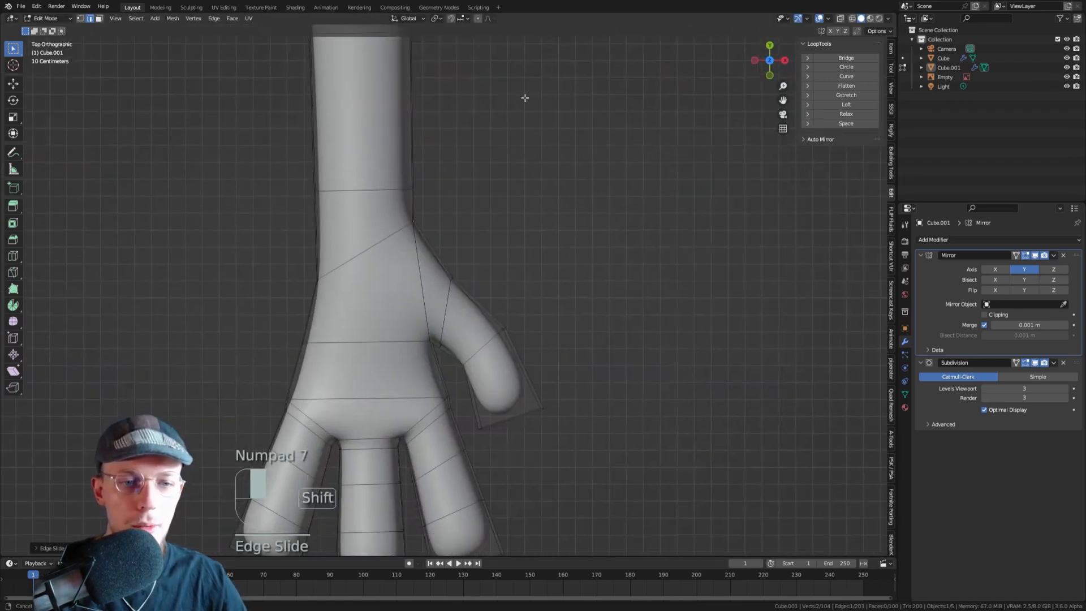
- Select the upper palm and wrist faces one after another to examine the face flow beside the thumb
{"action": "scroll", "coordinate": [397, 249], "scroll_direction": "down", "scroll_amount": 2}
{"action": "key", "text": "1"}
{"action": "key", "text": "3"}
{"action": "left_click", "coordinate": [398, 249]}
{"action": "left_click", "coordinate": [439, 298], "text": "shift"}
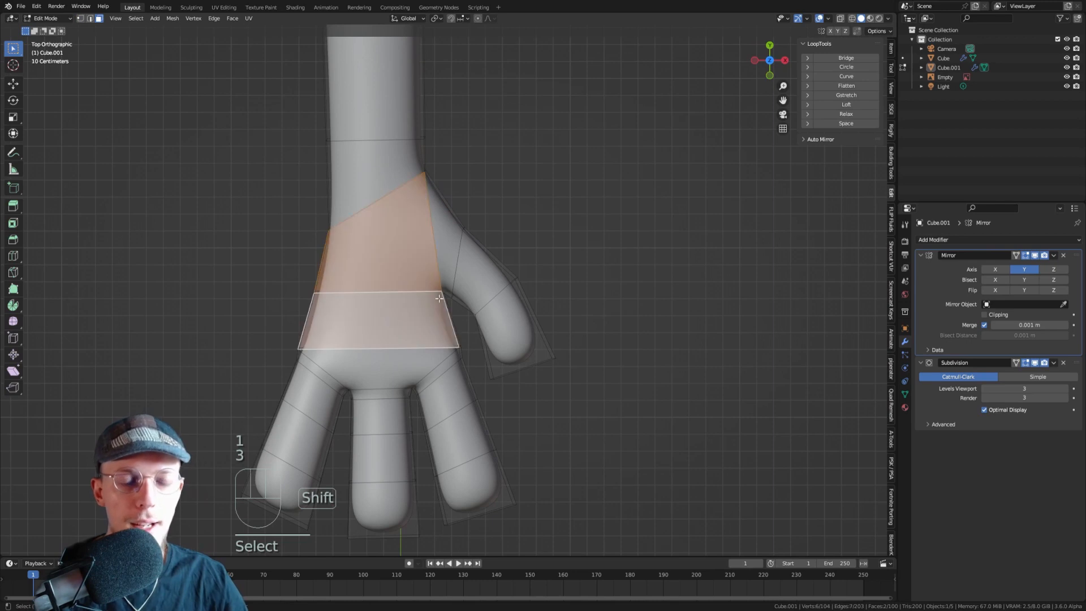
{"action": "left_click", "coordinate": [427, 192], "text": "shift"}
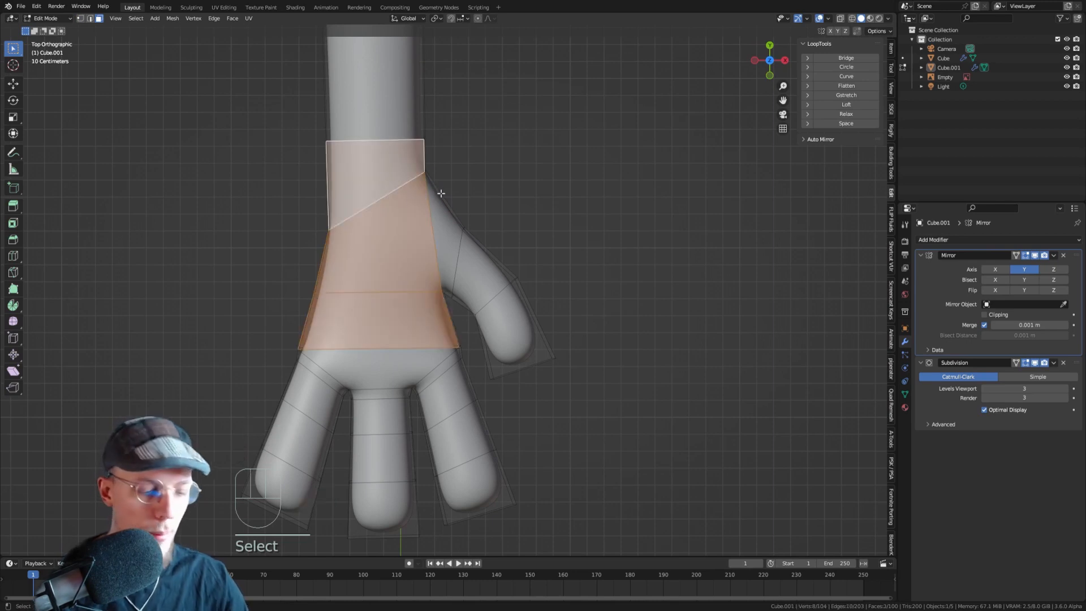
- Slide the vertical side edge at the base of the -X outer finger toward the wrist in top view
{"action": "middle_click_drag", "start_coordinate": [440, 193], "coordinate": [335, 463]}
{"action": "key", "text": "2"}
{"action": "left_click", "coordinate": [334, 421]}
{"action": "key", "text": "KP_7"}
{"action": "key", "text": "g"}
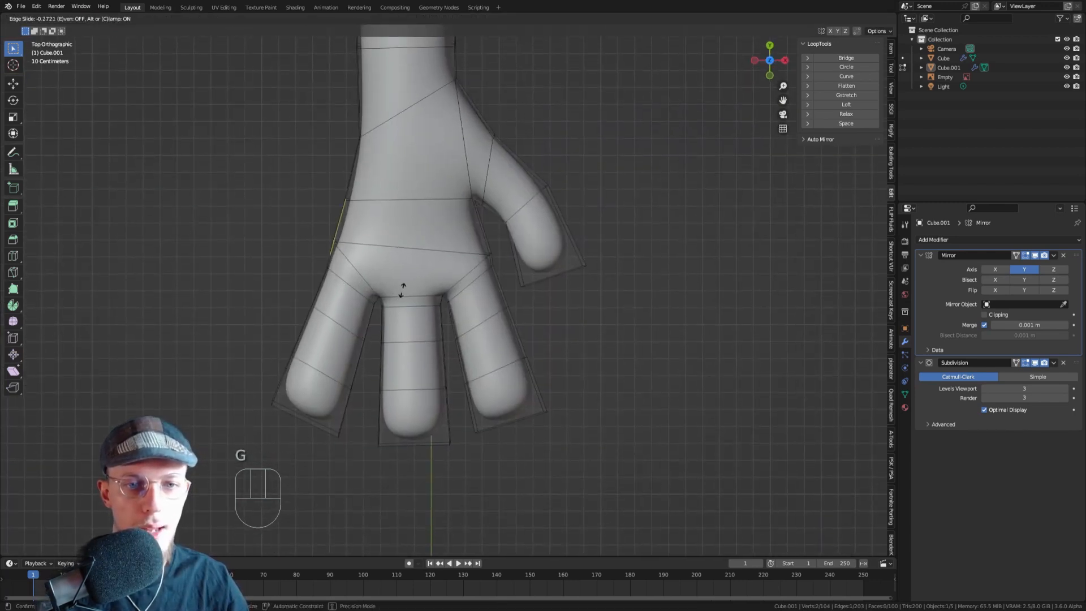
{"action": "left_click", "coordinate": [402, 290]}
{"action": "scroll", "coordinate": [348, 281], "scroll_direction": "up", "scroll_amount": 1}
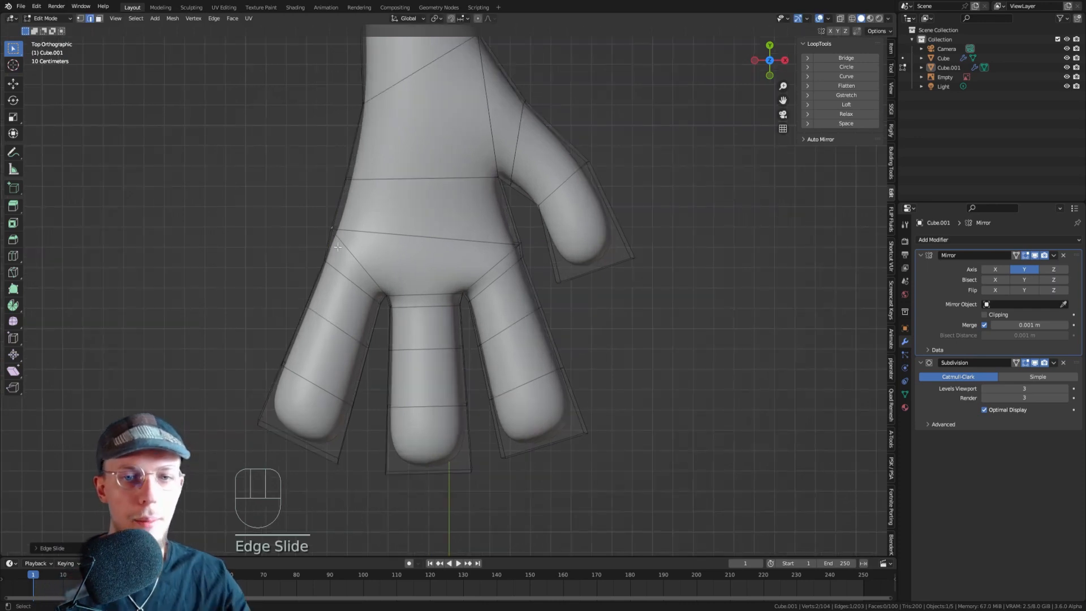
- Examine the hand's smooth shape in Object Mode and the upper palm faces in Edit Mode
{"action": "middle_click_drag", "start_coordinate": [479, 249], "coordinate": [448, 238]}
{"action": "key", "text": "KP_7"}
{"action": "key", "text": "Tab"}
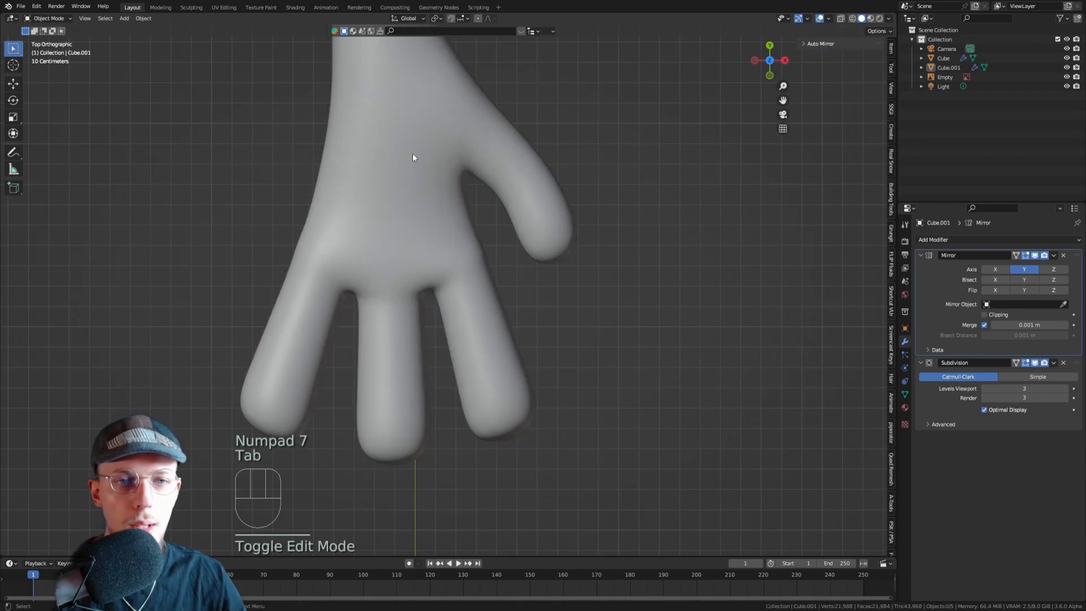
{"action": "key", "text": "3"}
{"action": "key", "text": "Tab"}
{"action": "key", "text": "3"}
{"action": "left_click", "coordinate": [402, 152], "text": "shift"}
{"action": "left_click", "coordinate": [405, 208], "text": "shift"}
{"action": "middle_click_drag", "start_coordinate": [444, 175], "coordinate": [418, 275], "text": "shift"}
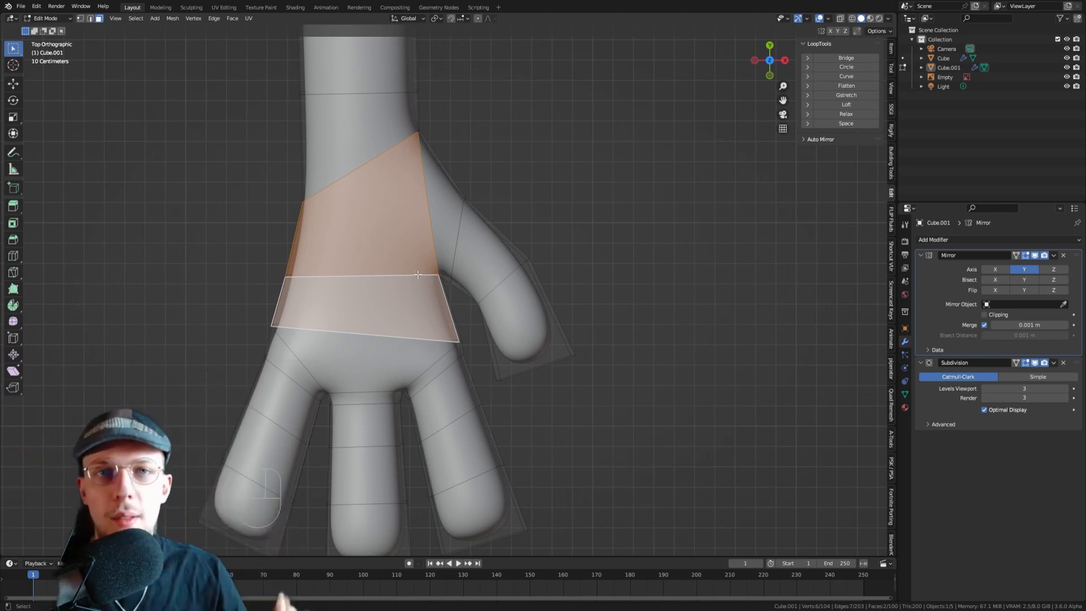
{"action": "key", "text": "Tab"}
{"action": "middle_click_drag", "start_coordinate": [484, 296], "coordinate": [502, 139]}
- Slide the vertical edge in the crook between thumb and palm in two small adjustments, and check the smooth shape in top view
{"action": "key", "text": "Tab"}
{"action": "scroll", "coordinate": [490, 141], "scroll_direction": "down", "scroll_amount": 4}
{"action": "scroll", "coordinate": [491, 137], "scroll_direction": "up", "scroll_amount": 3}
{"action": "key", "text": "2"}
{"action": "left_click", "coordinate": [497, 128]}
{"action": "key", "text": "g"}
{"action": "key", "text": "g"}
{"action": "left_click", "coordinate": [505, 136]}
{"action": "key", "text": "g"}
{"action": "key", "text": "g"}
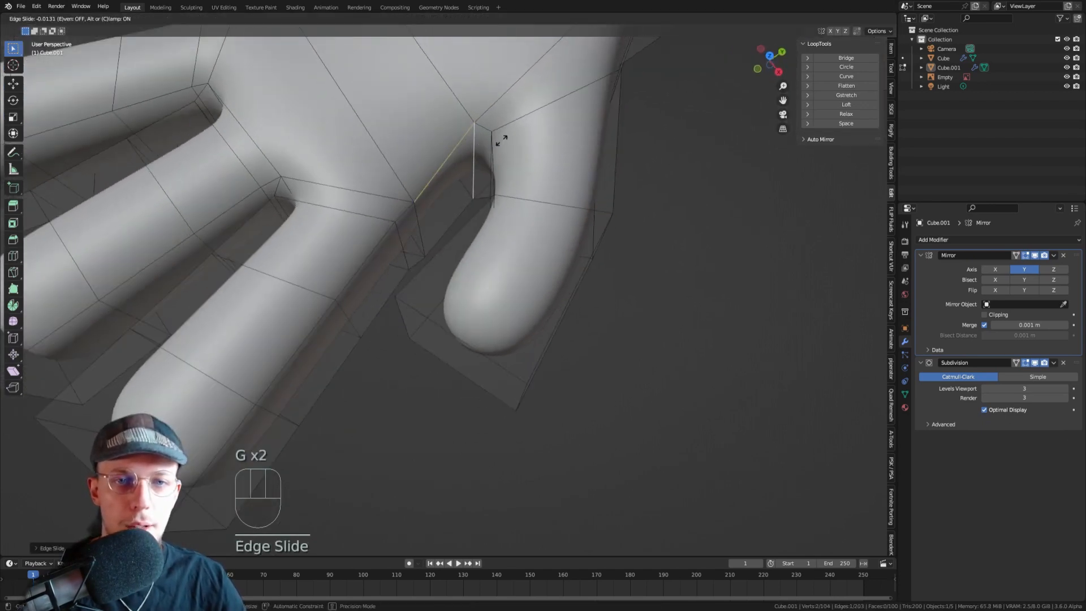
{"action": "left_click", "coordinate": [501, 141]}
{"action": "key", "text": "KP_7"}
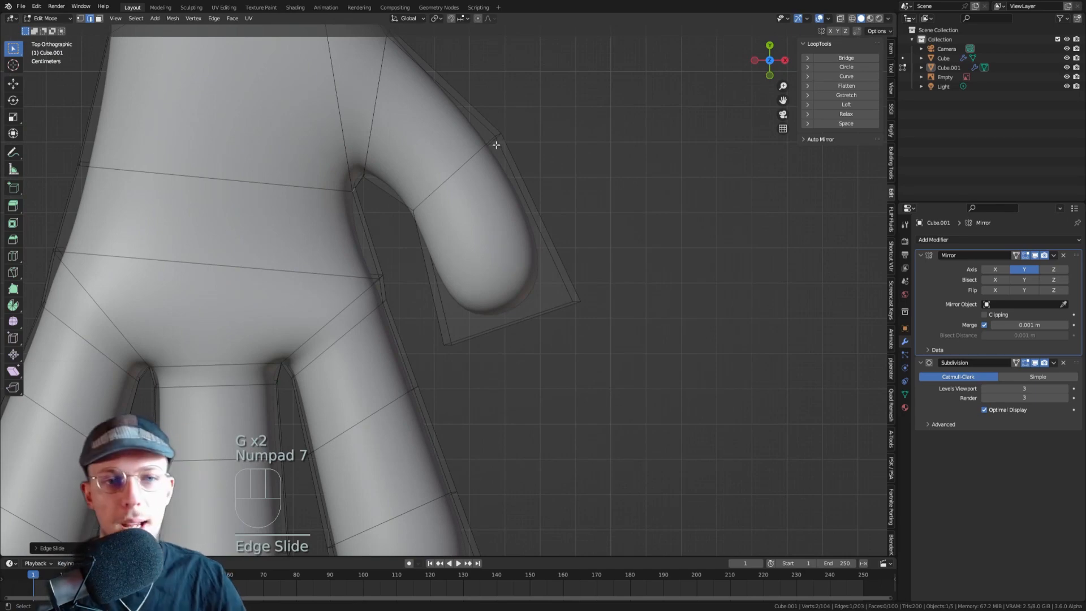
{"action": "key", "text": "Tab"}
{"action": "key", "text": "Tab"}
- Slide the crook edge beside the thumb once more and check the smooth hand from above in Object Mode
{"action": "mouse_move", "coordinate": [449, 175]}
{"action": "middle_mouse_down"}
{"action": "mouse_move", "coordinate": [448, 144]}
{"action": "mouse_move", "coordinate": [467, 175]}
{"action": "middle_mouse_up"}
{"action": "key", "text": "g"}
{"action": "key", "text": "g"}
{"action": "key", "text": "Tab"}
{"action": "key", "text": "KP_7"}
{"action": "key", "text": "Tab"}
- Slide the vertical side edge at the base of the finger nearest the thumb along the finger
{"action": "middle_click_drag", "start_coordinate": [410, 205], "coordinate": [405, 254]}
{"action": "key", "text": "2"}
{"action": "key", "text": "g"}
{"action": "key", "text": "g"}
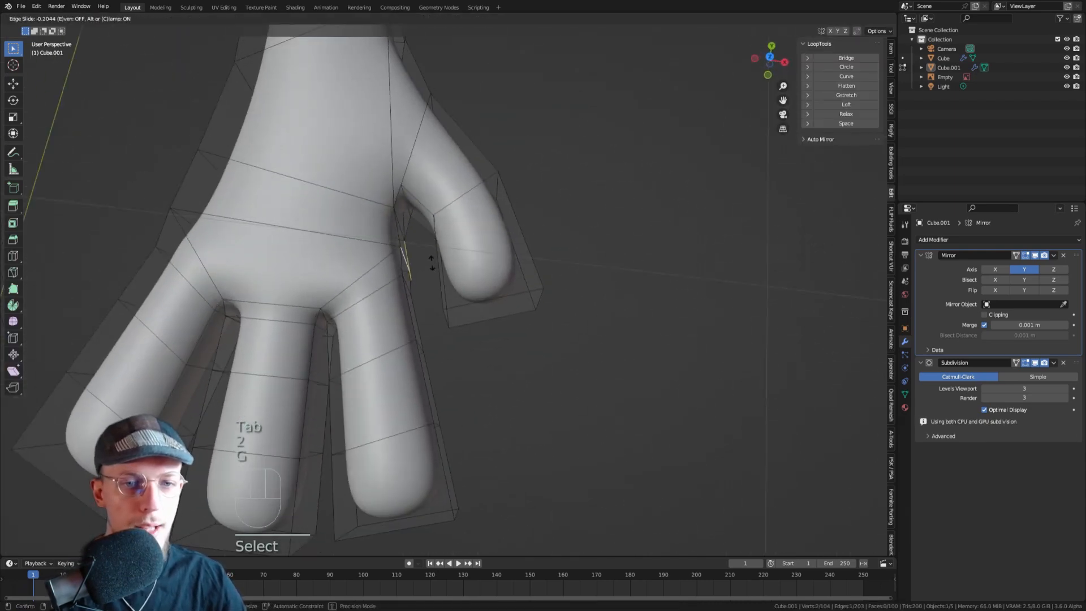
{"action": "left_click", "coordinate": [428, 262]}
- Move the finger-base side edge slightly in the -X direction and inspect the smooth hand in Object Mode
{"action": "key", "text": "g"}
{"action": "key", "text": "y"}
{"action": "key", "text": "x"}
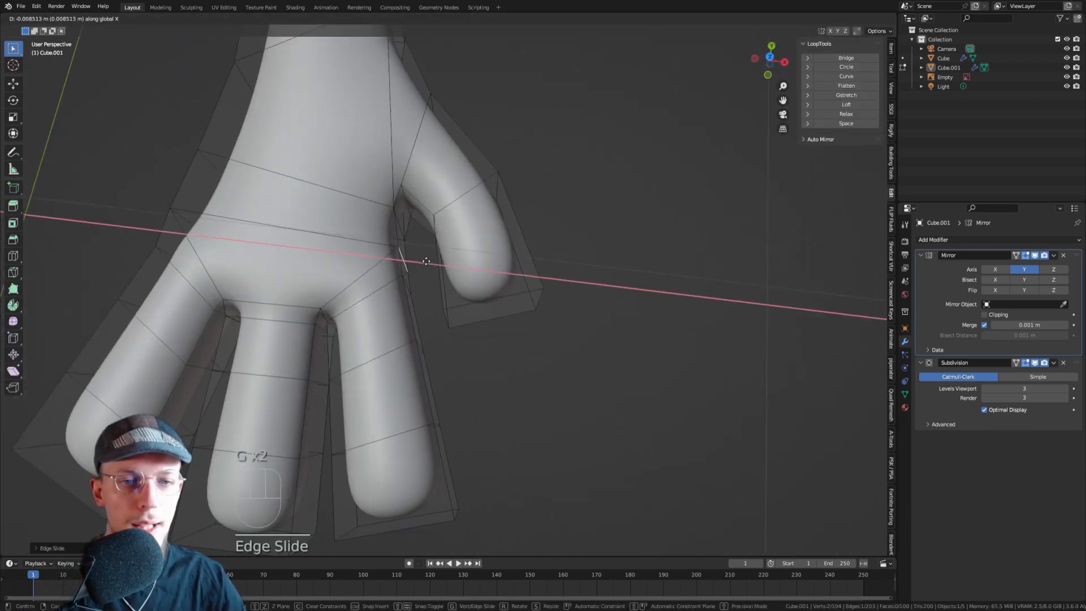
{"action": "left_click", "coordinate": [427, 261]}
{"action": "key", "text": "Tab"}
{"action": "middle_click_drag", "start_coordinate": [400, 255], "coordinate": [389, 304]}
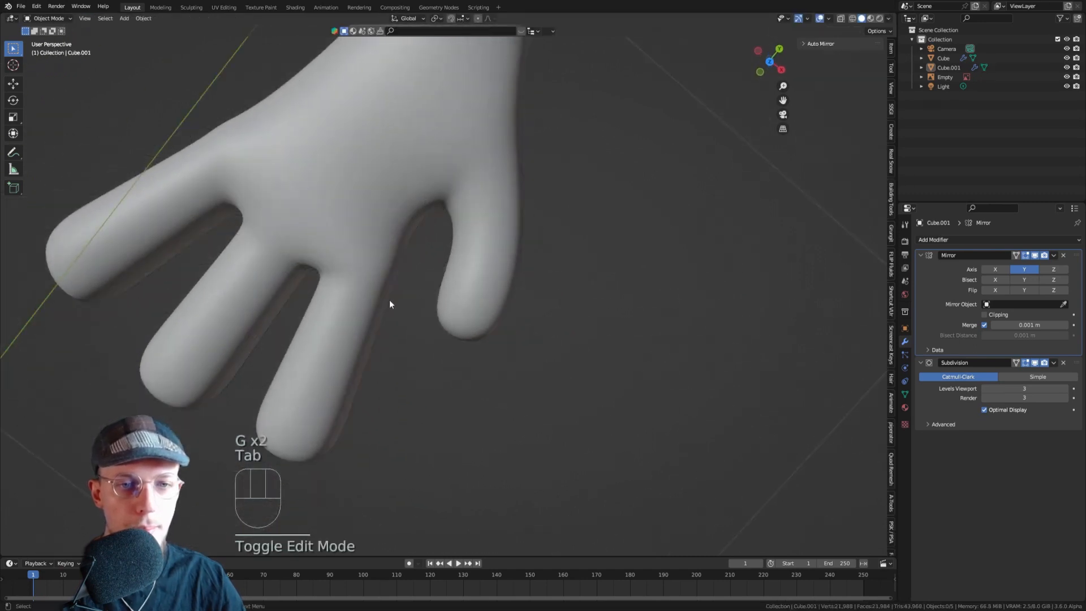
- Slide the side edge at the base of the finger nearest the thumb again, then save the file
{"action": "key", "text": "Tab"}
{"action": "key", "text": "2"}
{"action": "left_click", "coordinate": [405, 284]}
{"action": "key", "text": "g"}
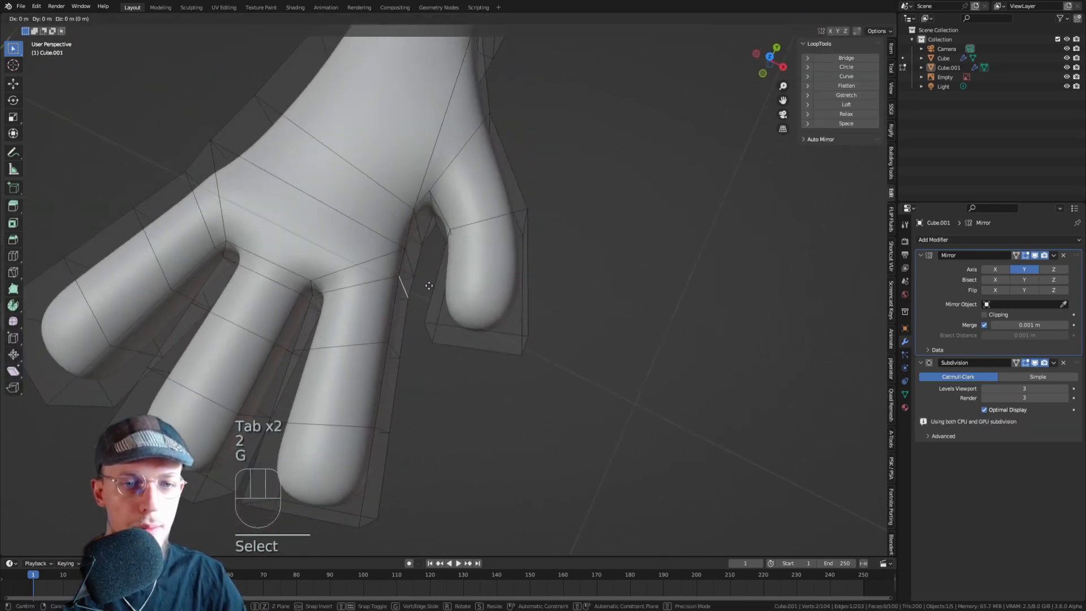
{"action": "middle_click_drag", "start_coordinate": [422, 282], "coordinate": [398, 271]}
{"action": "key", "text": "g"}
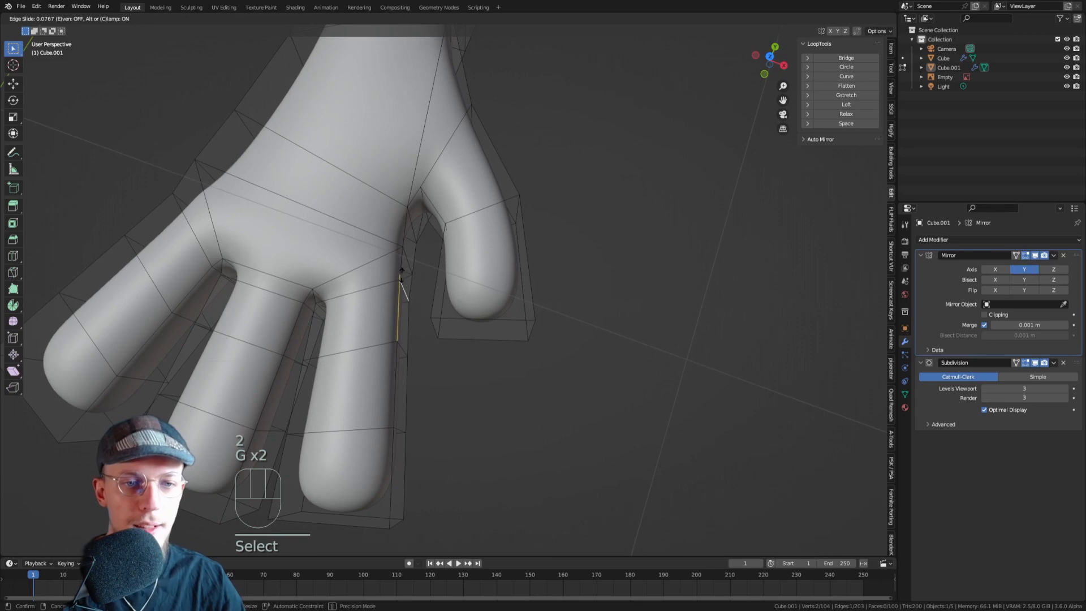
{"action": "left_click", "coordinate": [400, 264]}
{"action": "key", "text": "Tab"}
{"action": "key", "text": "KP_7"}
{"action": "key", "text": "ctrl+s"}
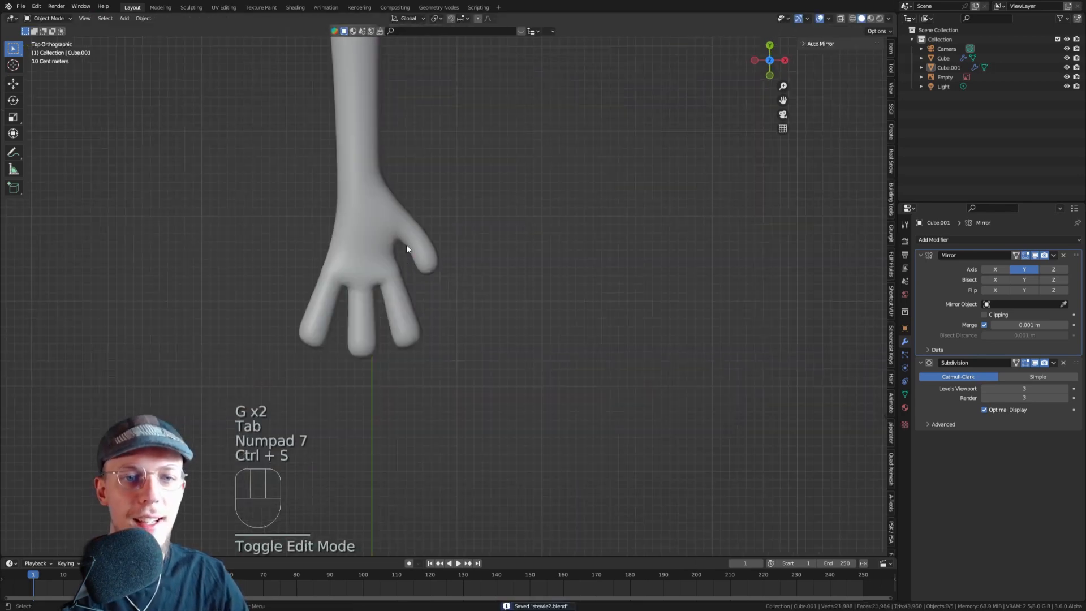
- Set up the whole arm in Edit Mode for vertex selection in top view with X-ray enabled
{"action": "scroll", "coordinate": [406, 245], "scroll_direction": "down", "scroll_amount": 6}
{"action": "scroll", "coordinate": [431, 245], "scroll_direction": "up", "scroll_amount": 2}
{"action": "key", "text": "Tab"}
{"action": "scroll", "coordinate": [408, 261], "scroll_direction": "up", "scroll_amount": 2}
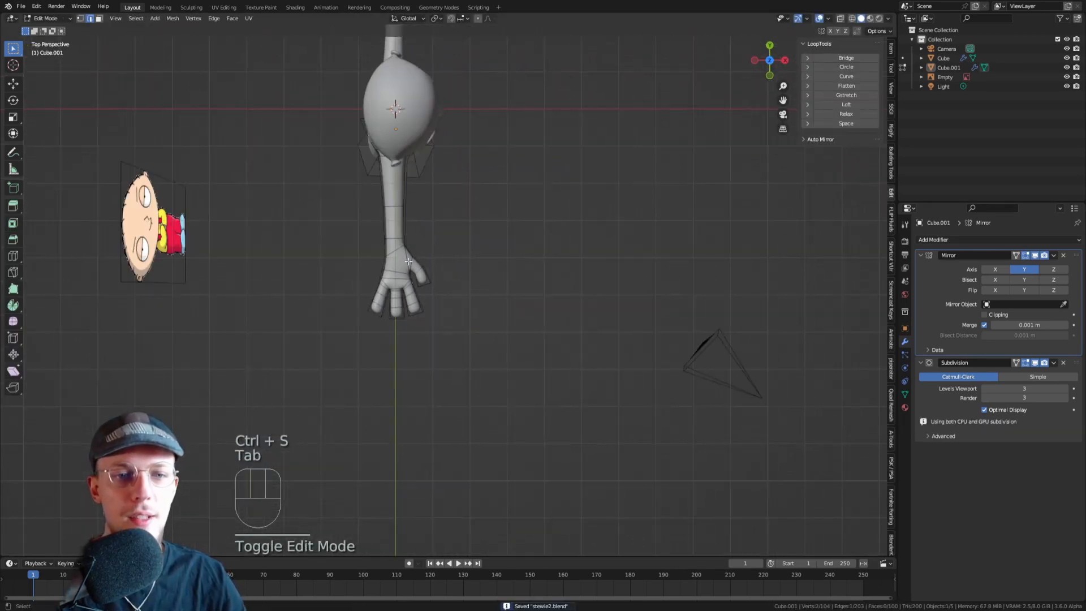
{"action": "scroll", "coordinate": [409, 262], "scroll_direction": "up", "scroll_amount": 2}
{"action": "key", "text": "KP_7"}
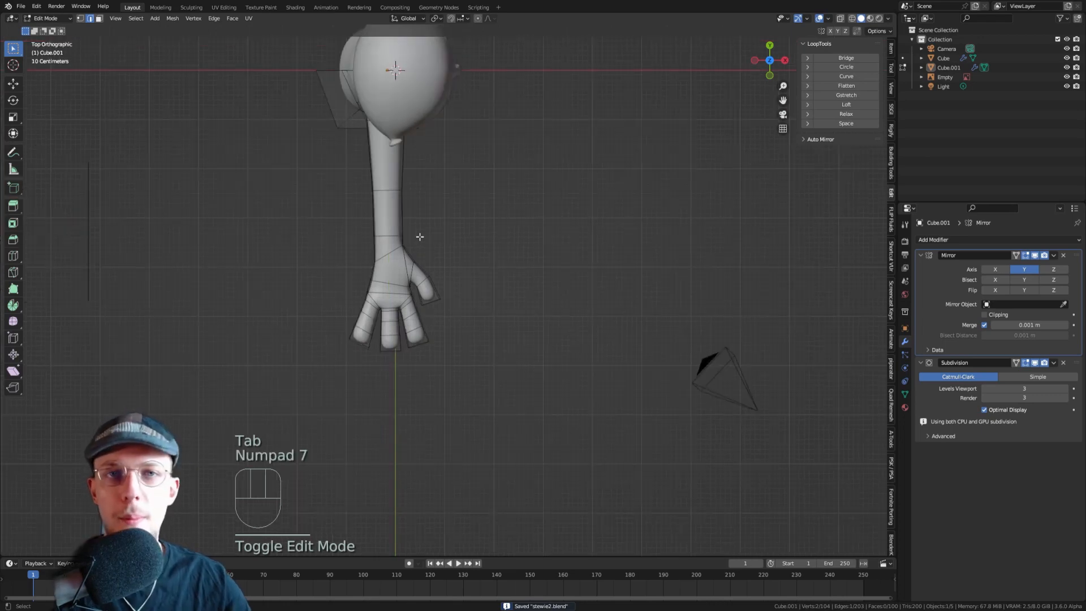
{"action": "key", "text": "alt+z"}
{"action": "key", "text": "1"}
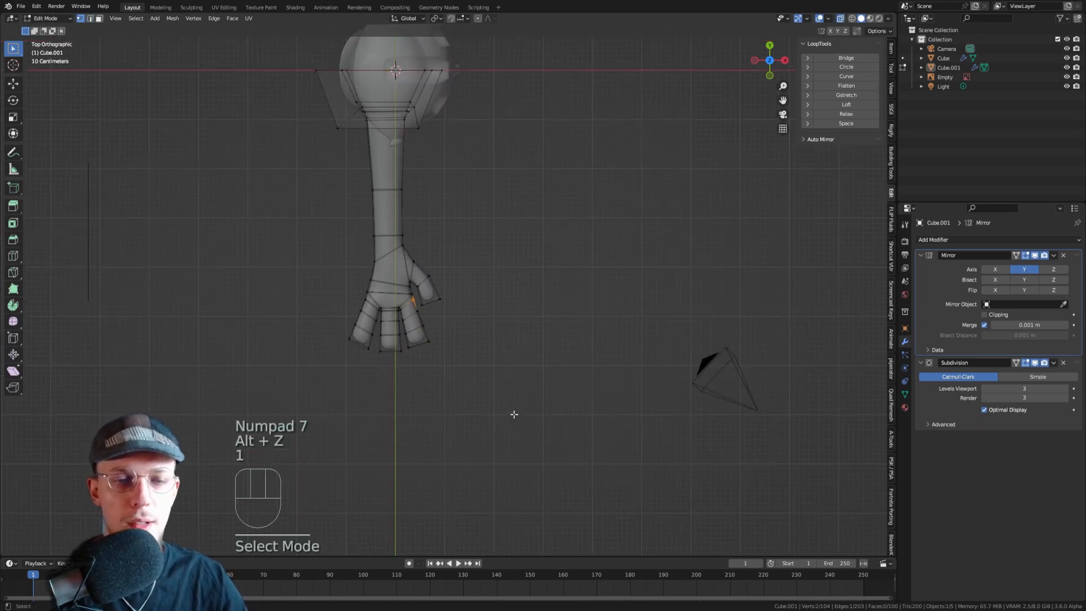
- Select the whole hand in the top view, scale it to about three quarters of its size and reposition it on the arm
{"action": "left_click_drag", "start_coordinate": [514, 414], "coordinate": [314, 225]}
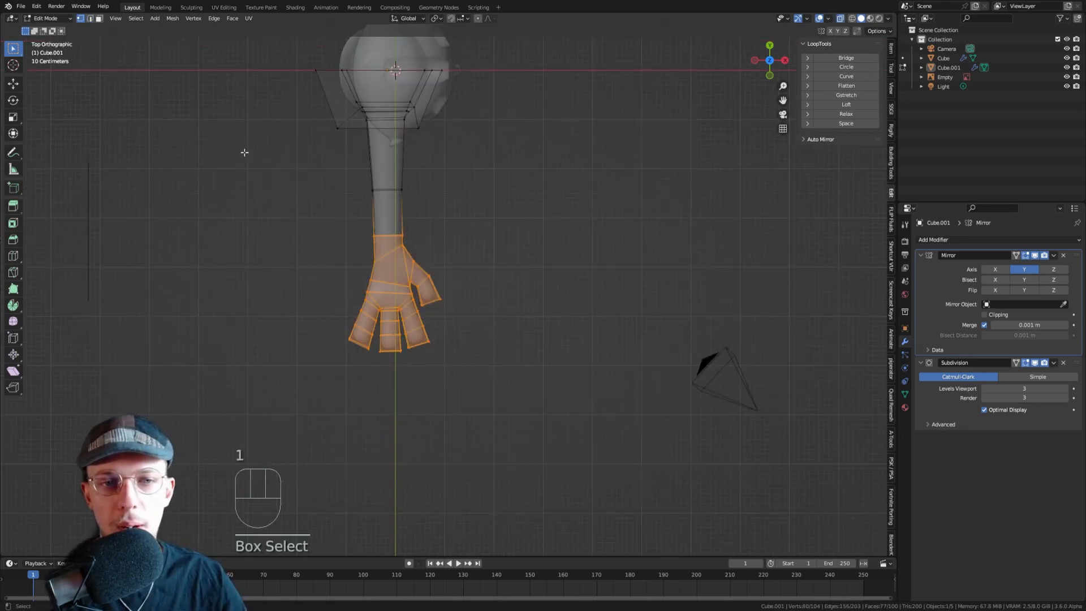
{"action": "scroll", "coordinate": [393, 213], "scroll_direction": "up", "scroll_amount": 1}
{"action": "key", "text": "s"}
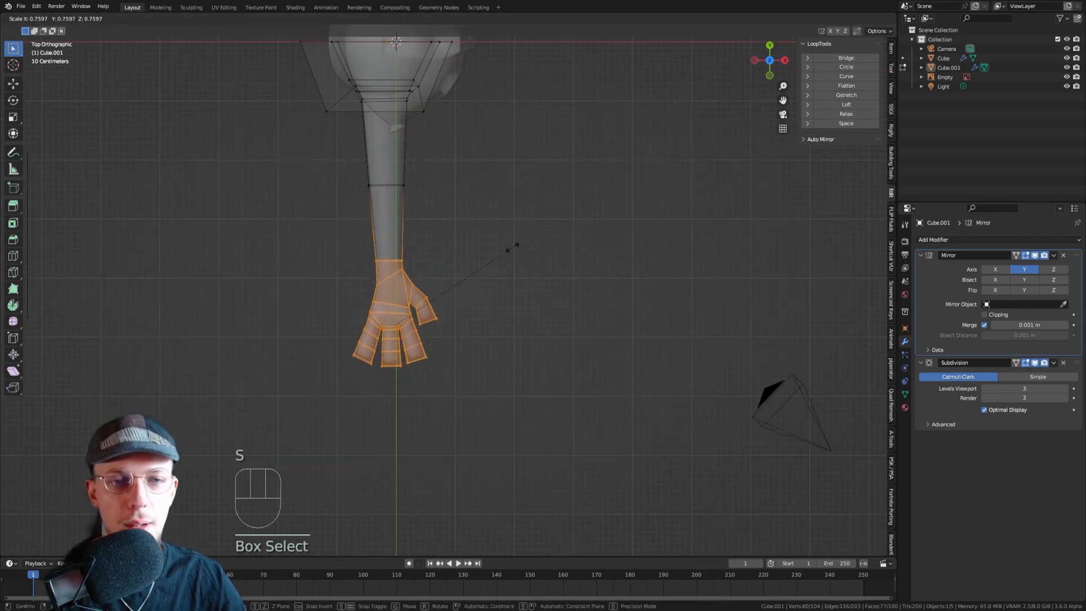
{"action": "left_click", "coordinate": [496, 249]}
{"action": "scroll", "coordinate": [500, 243], "scroll_direction": "down", "scroll_amount": 3}
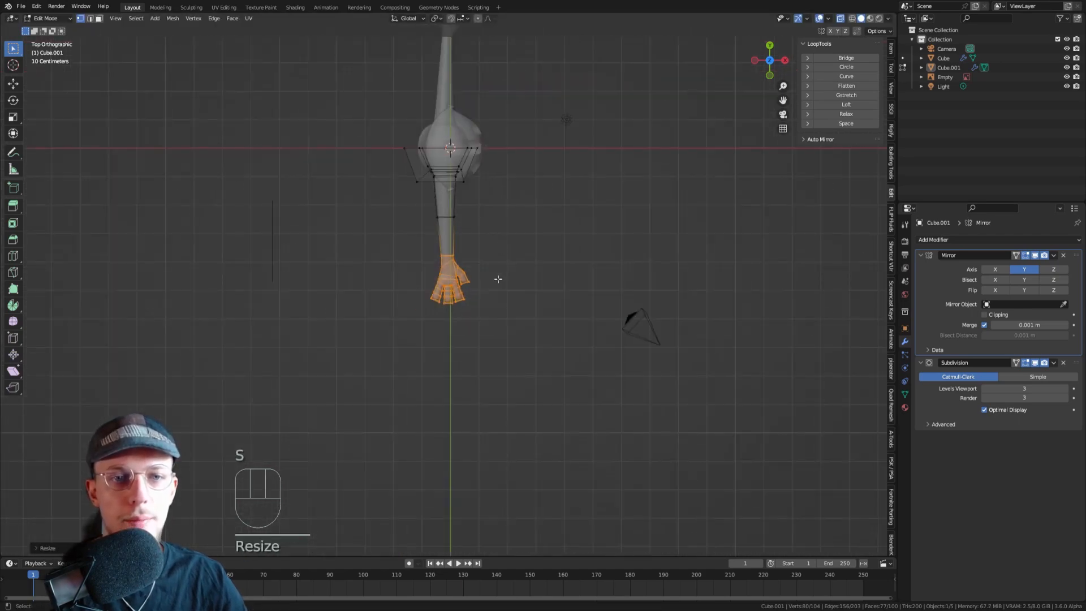
{"action": "key", "text": "g"}
{"action": "left_click", "coordinate": [497, 278]}
{"action": "key", "text": "Tab"}
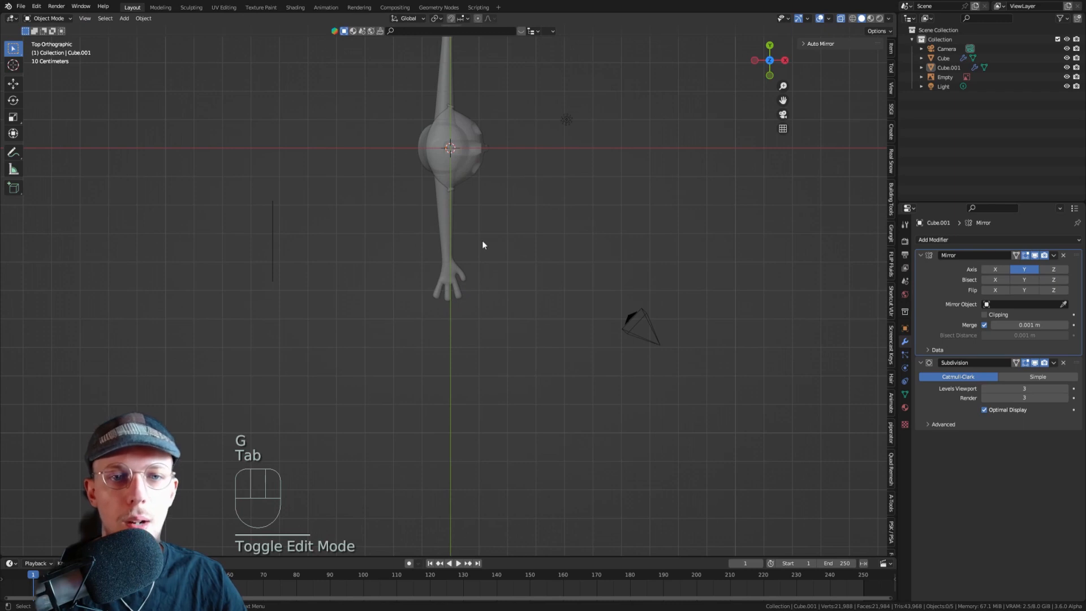
- In the right side view, move the hand slightly toward the shoulder to shorten the arm
{"action": "key", "text": "KP_3"}
{"action": "middle_click_drag", "start_coordinate": [628, 256], "coordinate": [534, 239], "text": "shift"}
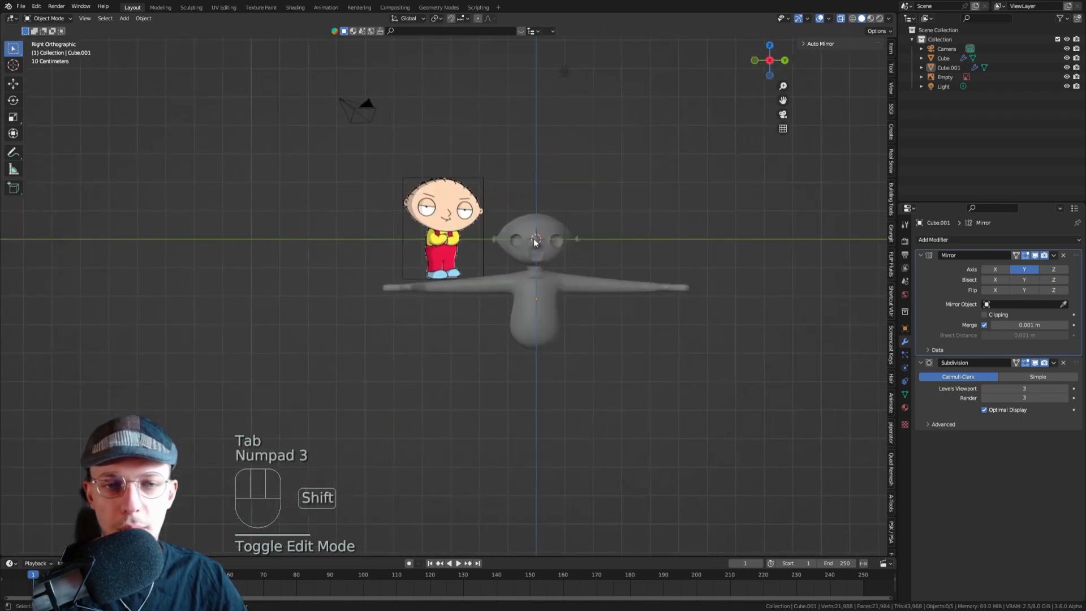
{"action": "scroll", "coordinate": [533, 239], "scroll_direction": "up", "scroll_amount": 1}
{"action": "key", "text": "Tab"}
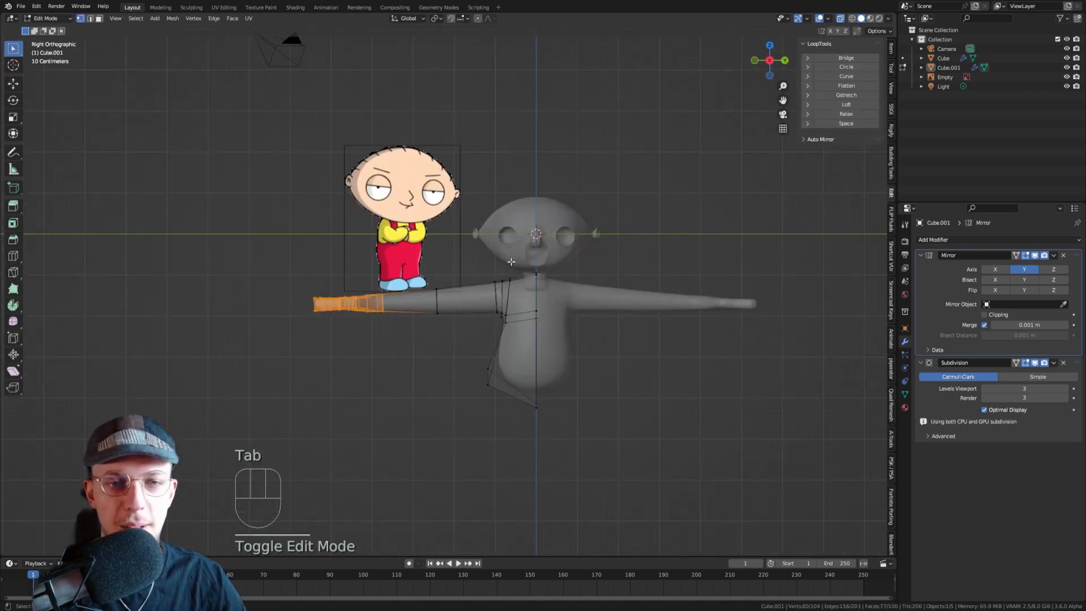
{"action": "key", "text": "g"}
{"action": "left_click", "coordinate": [463, 348]}
- Slide the mid-arm edge loop slightly toward the shoulder and save the file
{"action": "scroll", "coordinate": [463, 348], "scroll_direction": "up", "scroll_amount": 2}
{"action": "left_click_drag", "start_coordinate": [463, 348], "coordinate": [430, 280]}
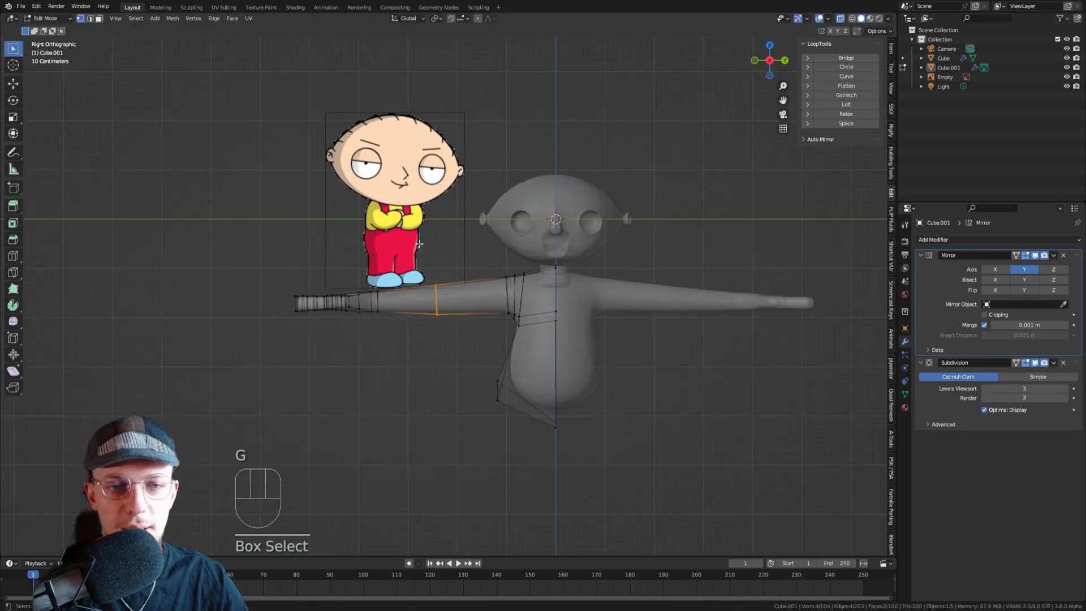
{"action": "key", "text": "g"}
{"action": "key", "text": "g"}
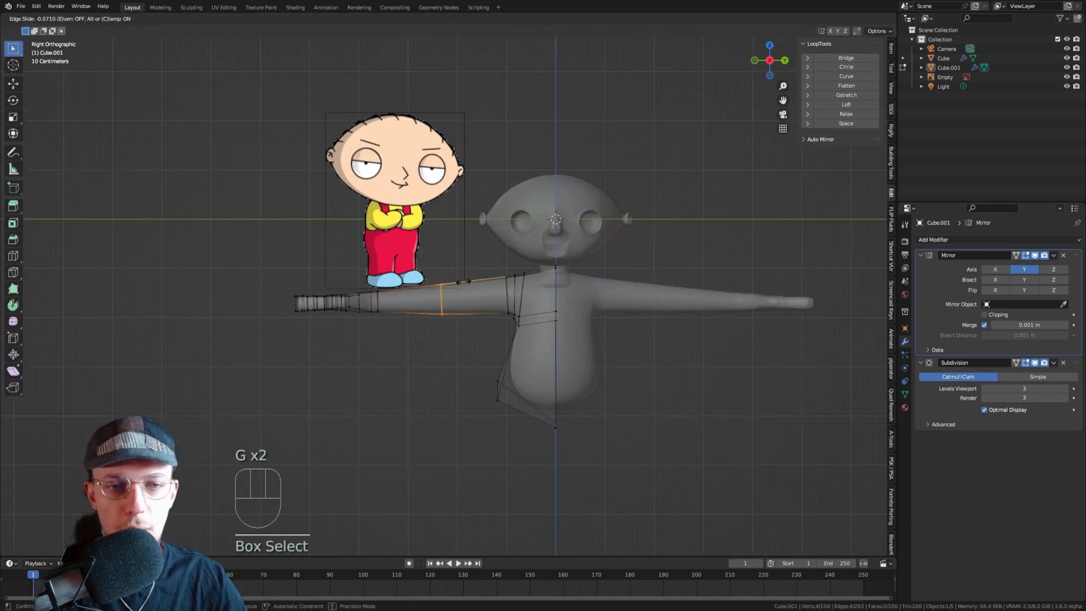
{"action": "left_click", "coordinate": [447, 269]}
{"action": "key", "text": "Tab"}
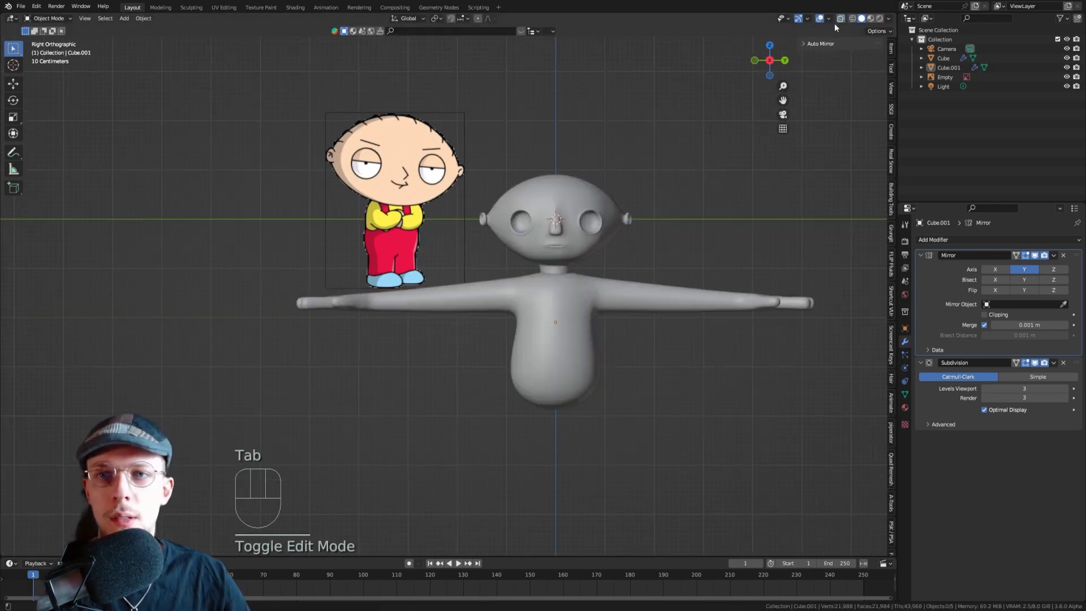
{"action": "key", "text": "ctrl+s"}
{"action": "middle_click_drag", "start_coordinate": [466, 314], "coordinate": [447, 254], "text": "shift"}
{"action": "key", "text": "Tab"}
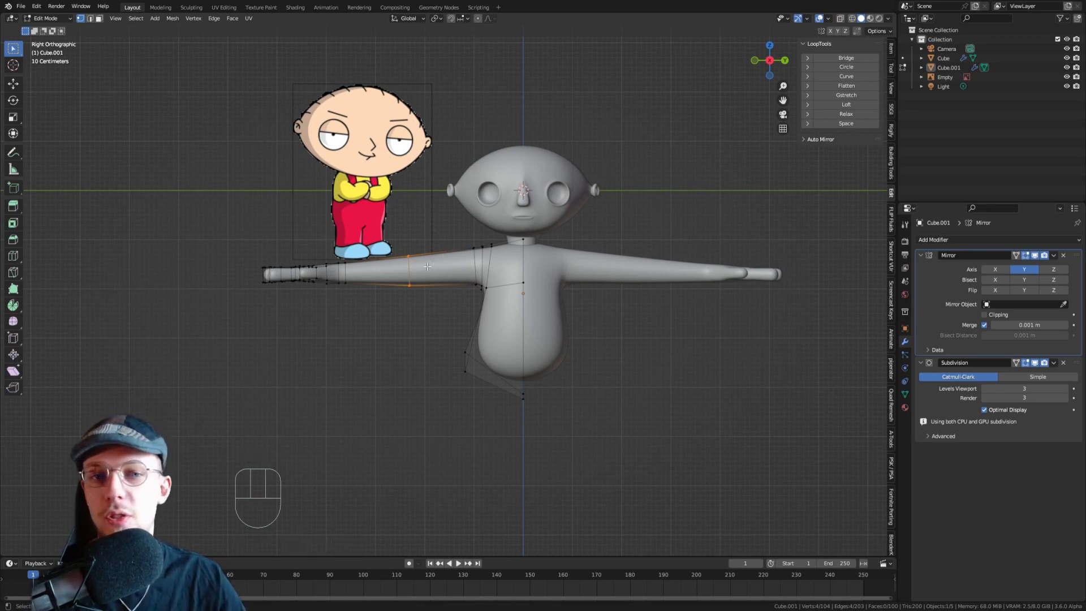
{"action": "key", "text": "Tab"}
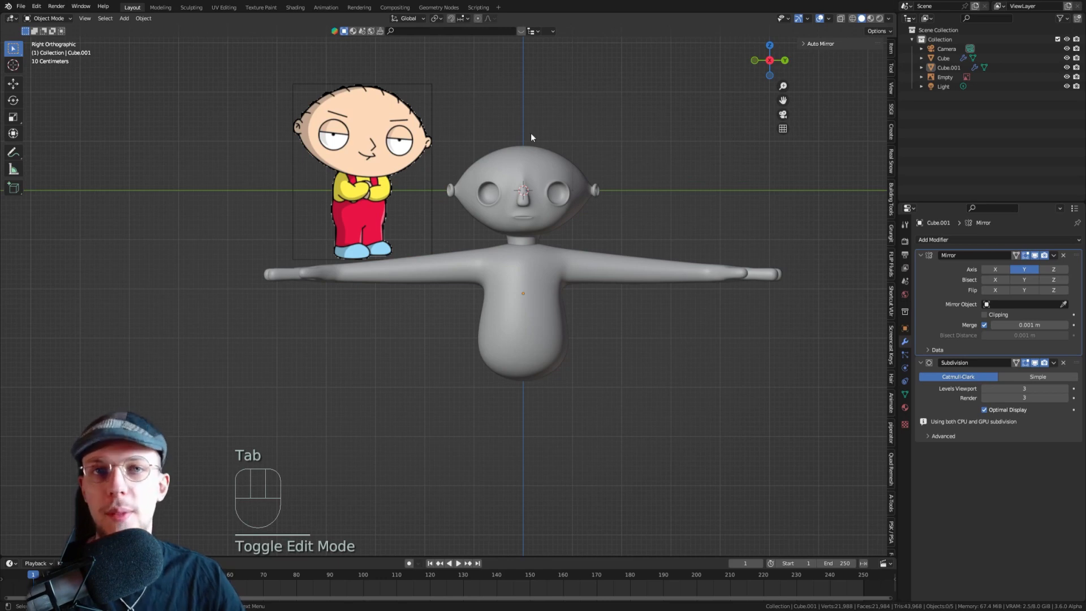
- Add one loop cut on each side of the elbow edge loop, both close to it
{"action": "key", "text": "Tab"}
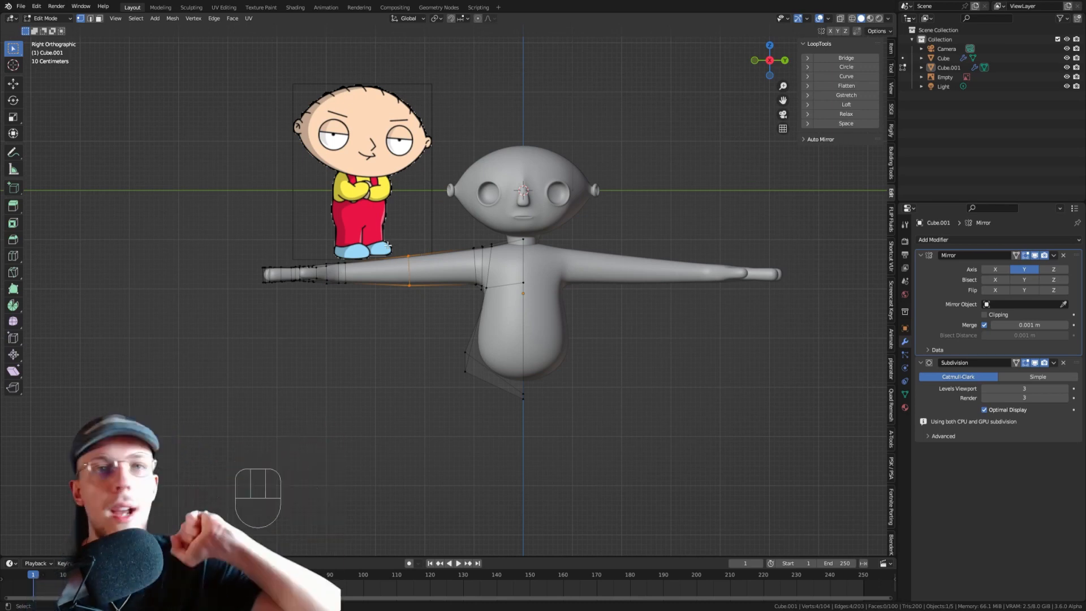
{"action": "scroll", "coordinate": [415, 257], "scroll_direction": "up", "scroll_amount": 3}
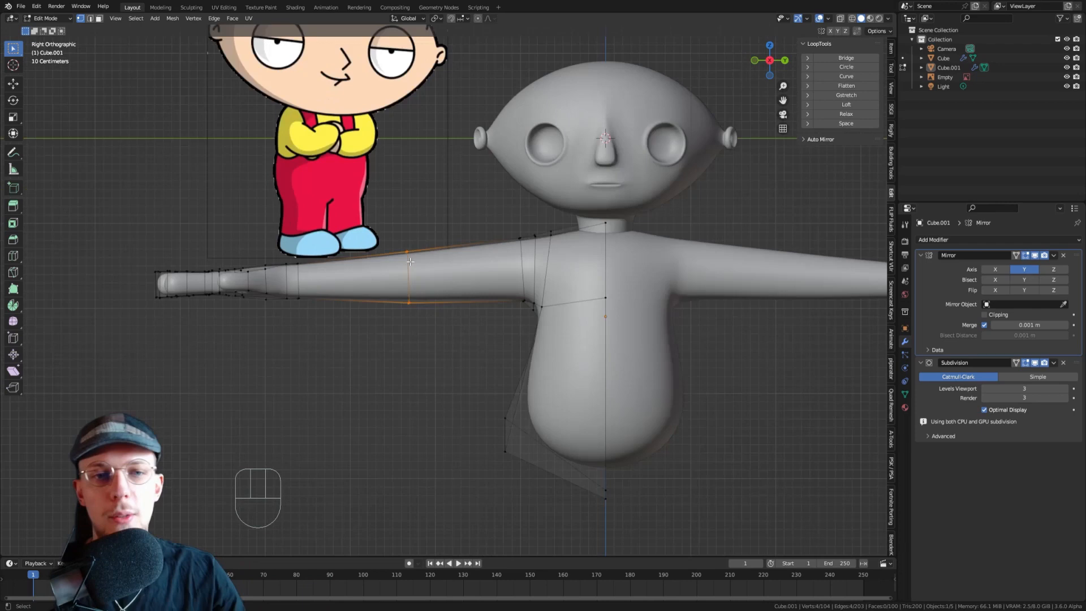
{"action": "key", "text": "ctrl+r"}
{"action": "left_click", "coordinate": [444, 257]}
{"action": "left_click", "coordinate": [413, 255]}
{"action": "key", "text": "ctrl+r"}
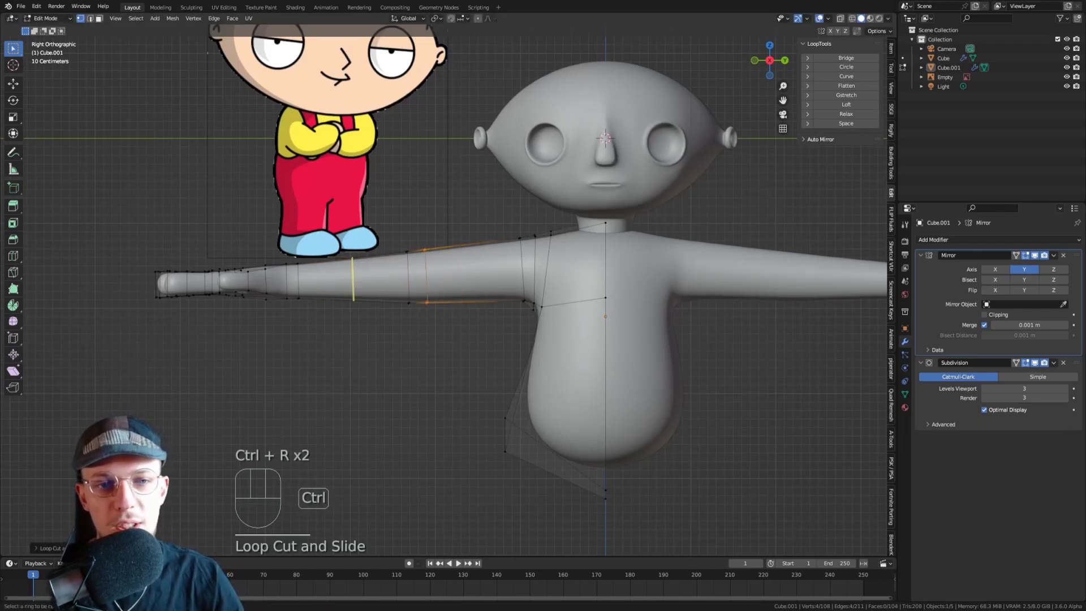
{"action": "left_click", "coordinate": [362, 261]}
{"action": "left_click", "coordinate": [398, 260]}
- Slide the edge loop on the shoulder side of the elbow slightly toward the shoulder
{"action": "key", "text": "2"}
{"action": "left_click", "coordinate": [424, 266], "text": "alt"}
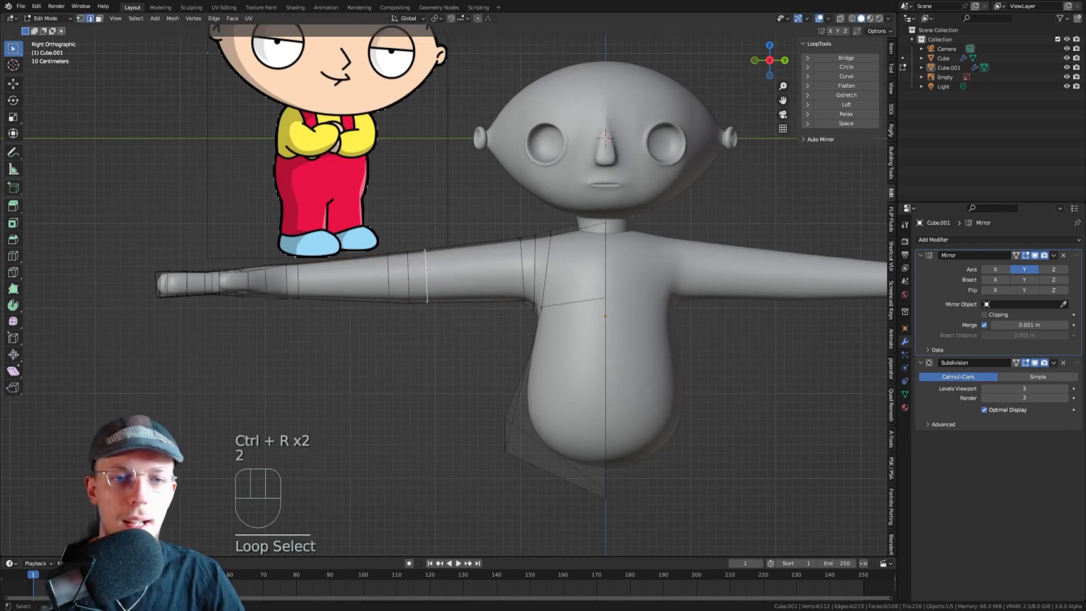
{"action": "key", "text": "g"}
{"action": "key", "text": "g"}
{"action": "left_click", "coordinate": [441, 266]}
{"action": "key", "text": "Tab"}
{"action": "key", "text": "Tab"}
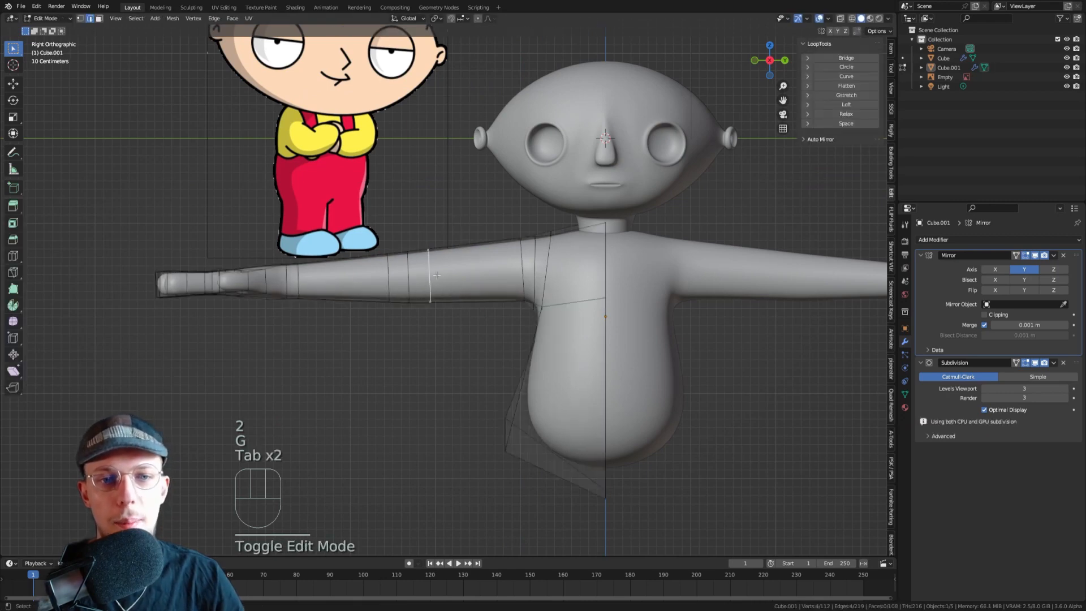
- Slide the two edge loops flanking the elbow slightly closer to the elbow's middle loop
{"action": "key", "text": "2"}
{"action": "left_click", "coordinate": [391, 281], "text": "alt"}
{"action": "key", "text": "g"}
{"action": "key", "text": "g"}
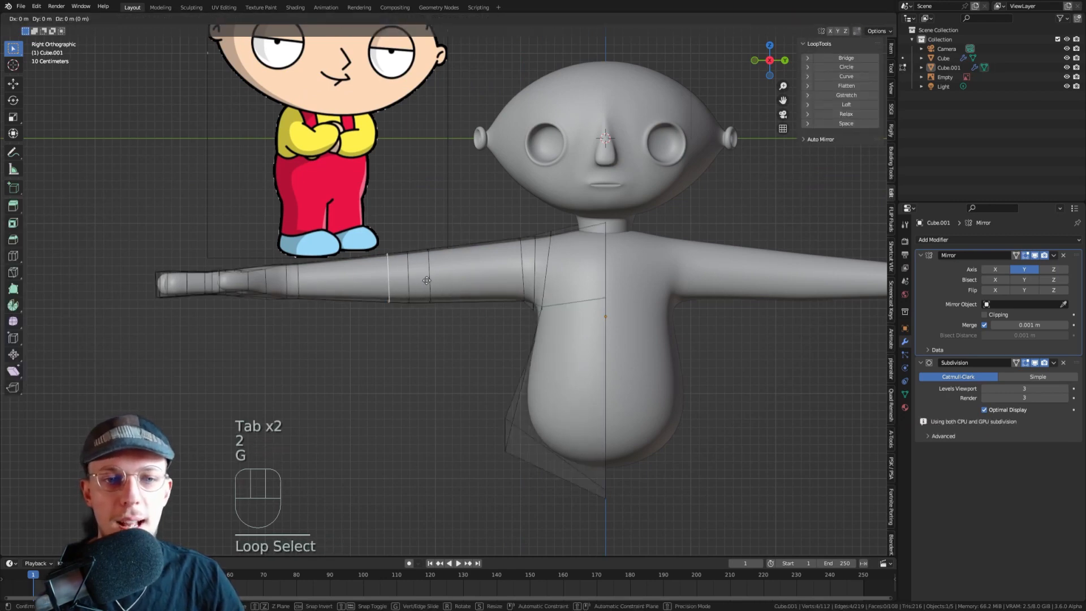
{"action": "left_click", "coordinate": [431, 279]}
{"action": "left_click", "coordinate": [430, 280], "text": "alt"}
{"action": "key", "text": "g"}
{"action": "key", "text": "g"}
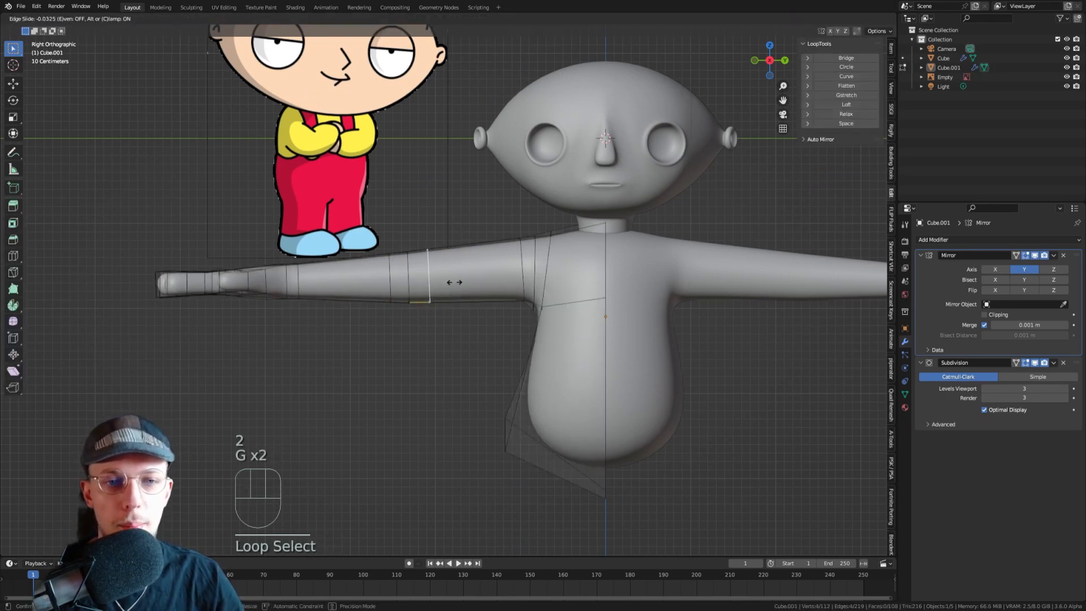
{"action": "left_click", "coordinate": [454, 282]}
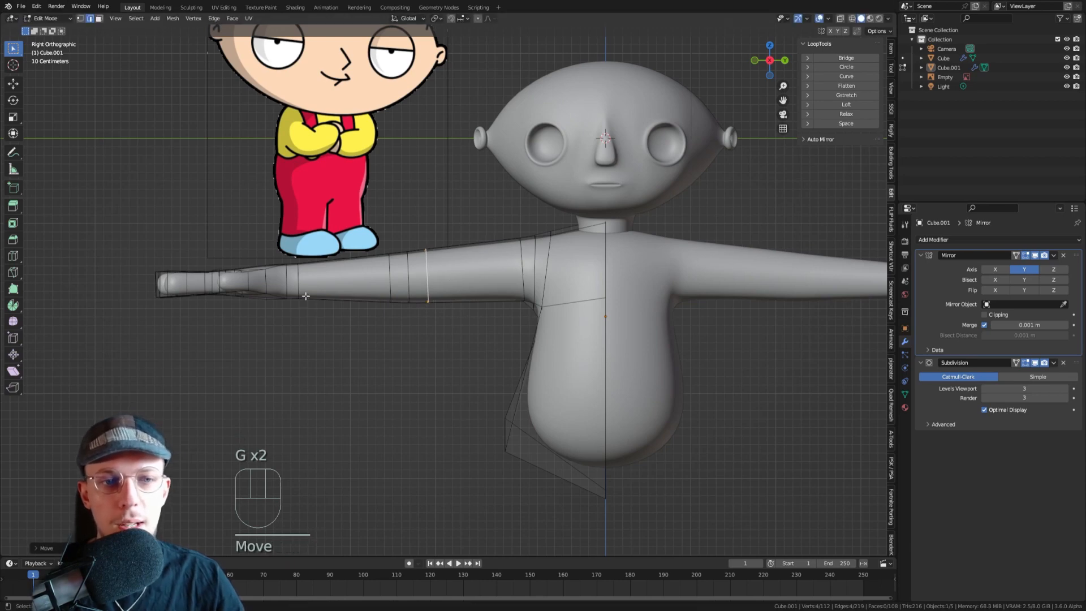
- Add a loop cut across the forearm in the top view, placed just above the wrist
{"action": "scroll", "coordinate": [306, 296], "scroll_direction": "up", "scroll_amount": 3}
{"action": "middle_click_drag", "start_coordinate": [305, 296], "coordinate": [307, 293]}
{"action": "key", "text": "KP_7"}
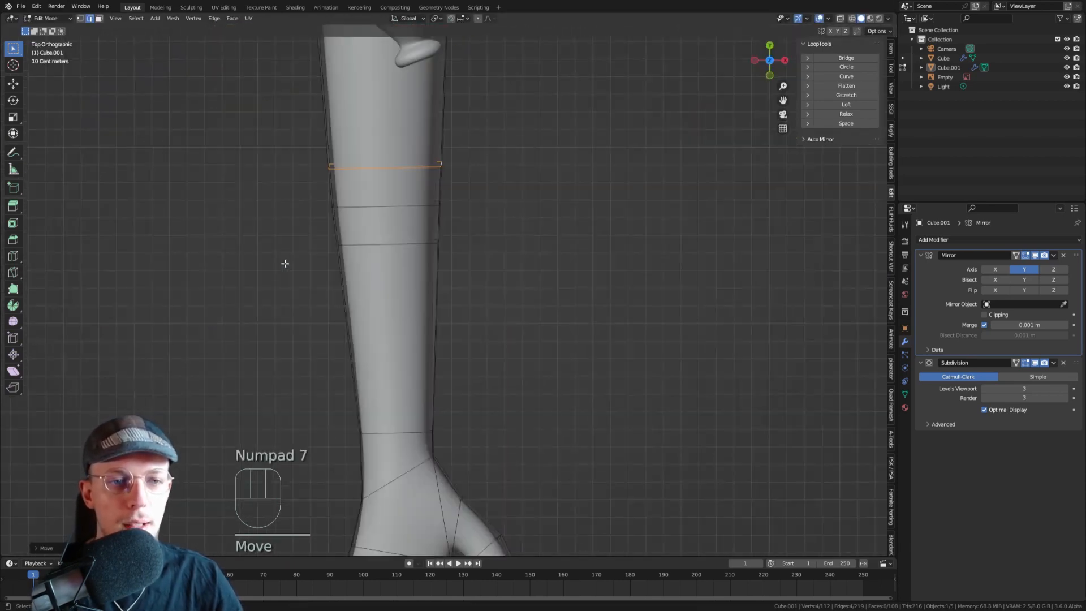
{"action": "scroll", "coordinate": [284, 261], "scroll_direction": "down", "scroll_amount": 3}
{"action": "middle_click_drag", "start_coordinate": [384, 341], "coordinate": [422, 265], "text": "shift"}
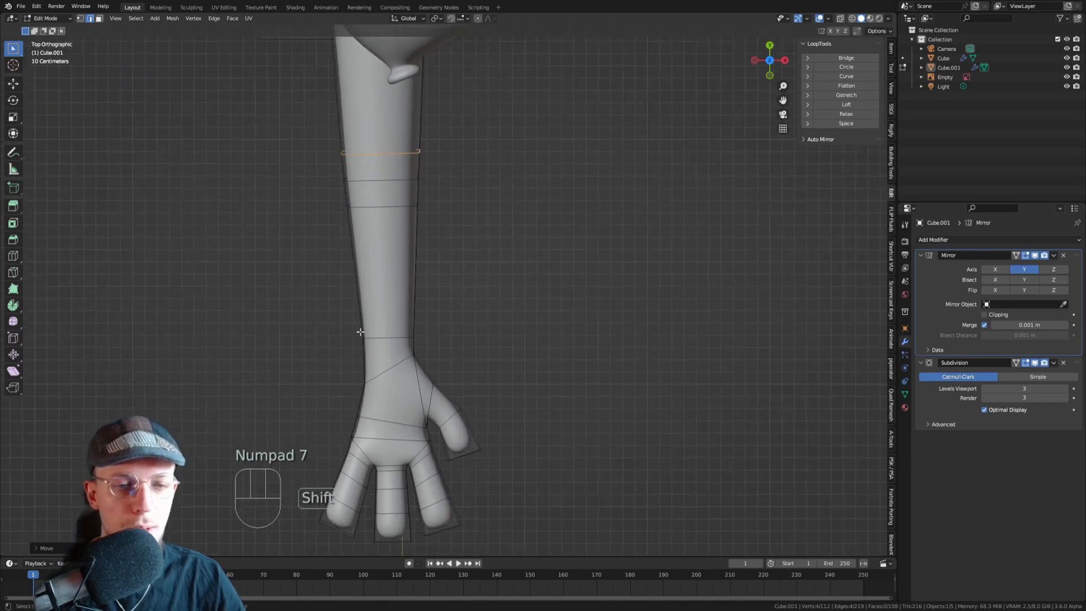
{"action": "key", "text": "ctrl+r"}
{"action": "left_click", "coordinate": [427, 269]}
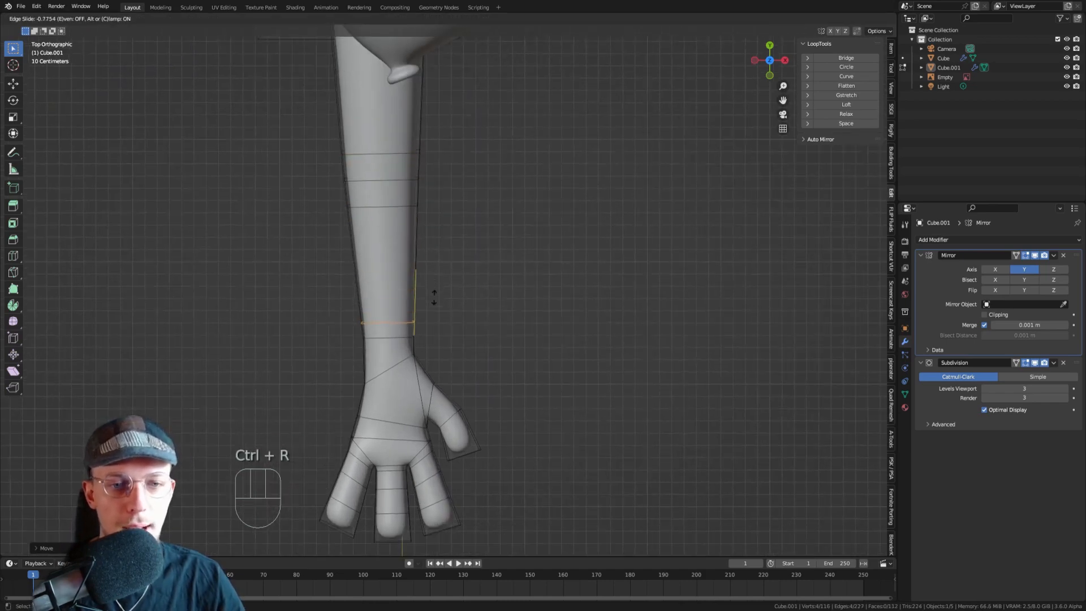
{"action": "left_click", "coordinate": [430, 297]}
- In the right side view, slide the new wrist loop slightly toward the elbow and save the file
{"action": "key", "text": "KP_3"}
{"action": "key", "text": "g"}
{"action": "key", "text": "g"}
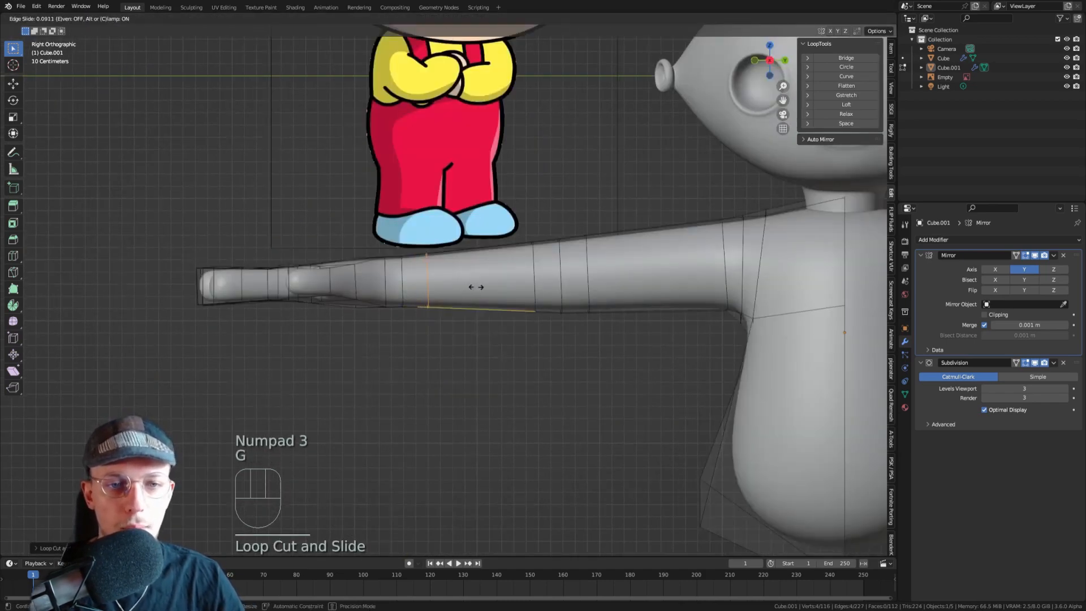
{"action": "left_click", "coordinate": [481, 288]}
{"action": "key", "text": "Tab"}
{"action": "scroll", "coordinate": [492, 288], "scroll_direction": "down", "scroll_amount": 6}
{"action": "middle_click_drag", "start_coordinate": [566, 297], "coordinate": [467, 286], "text": "shift"}
{"action": "key", "text": "ctrl+s"}
{"action": "scroll", "coordinate": [398, 282], "scroll_direction": "up", "scroll_amount": 2}
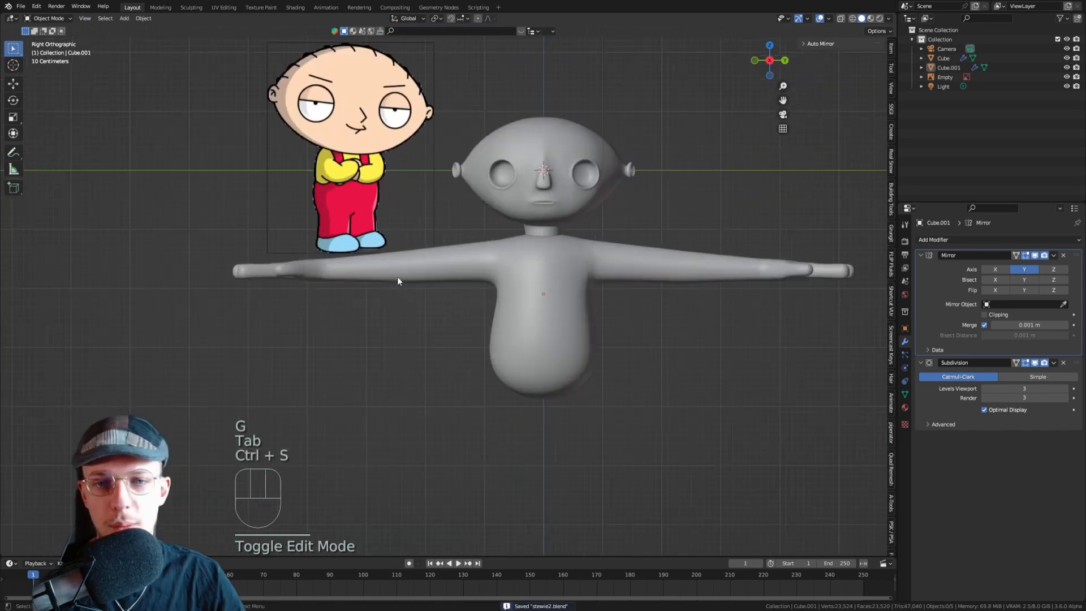
- Try extruding the torso's bottom face downward and outward to form a leg
{"action": "key", "text": "Tab"}
{"action": "scroll", "coordinate": [397, 277], "scroll_direction": "up", "scroll_amount": 2}
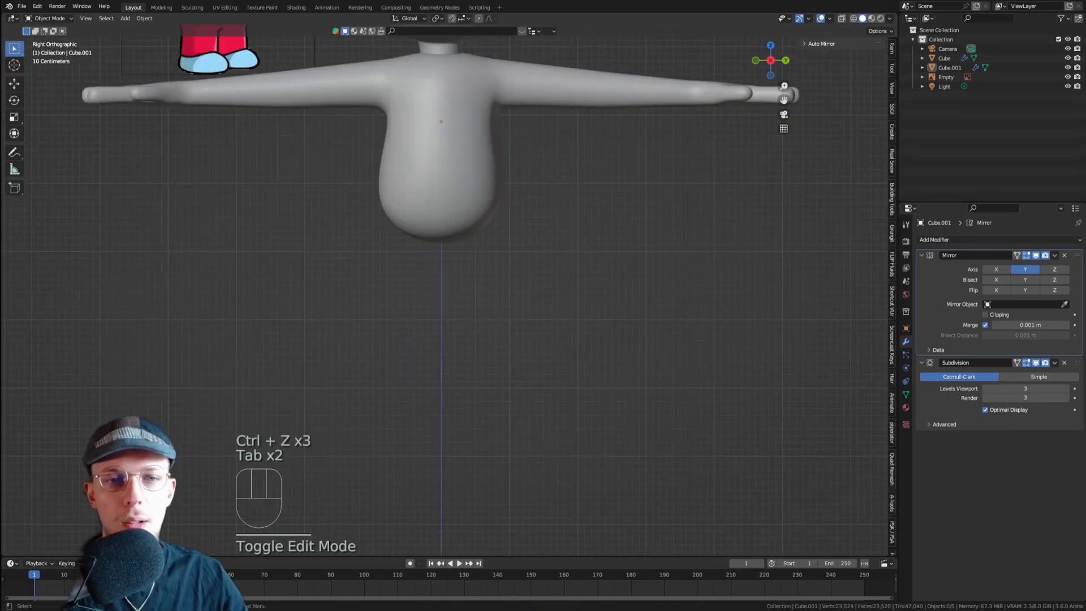
{"action": "key", "text": "Tab"}
{"action": "scroll", "coordinate": [413, 260], "scroll_direction": "up", "scroll_amount": 1}
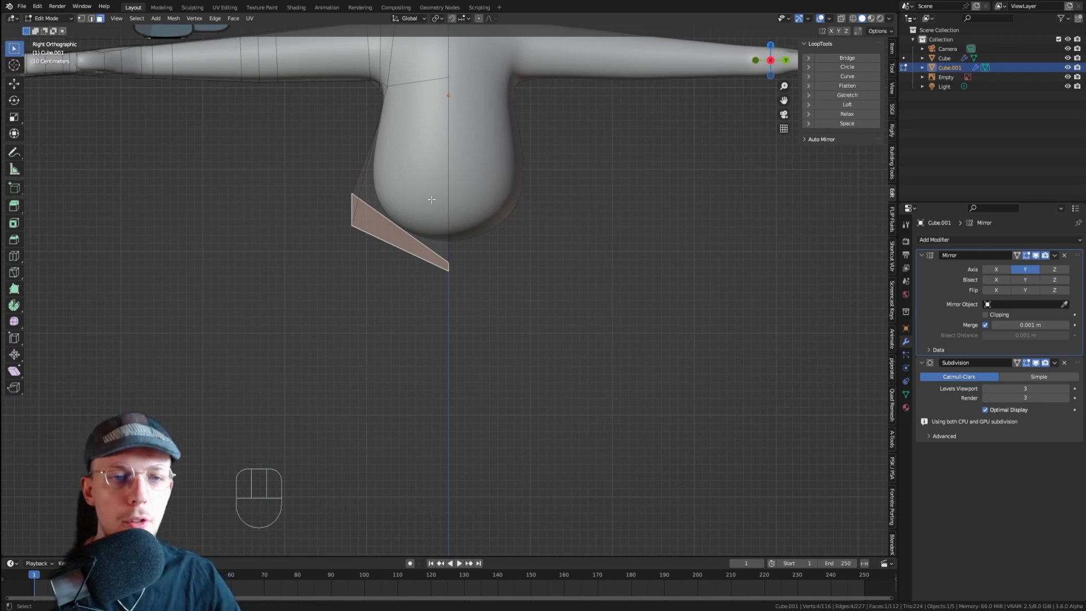
{"action": "key", "text": "e"}
{"action": "left_click", "coordinate": [413, 366]}
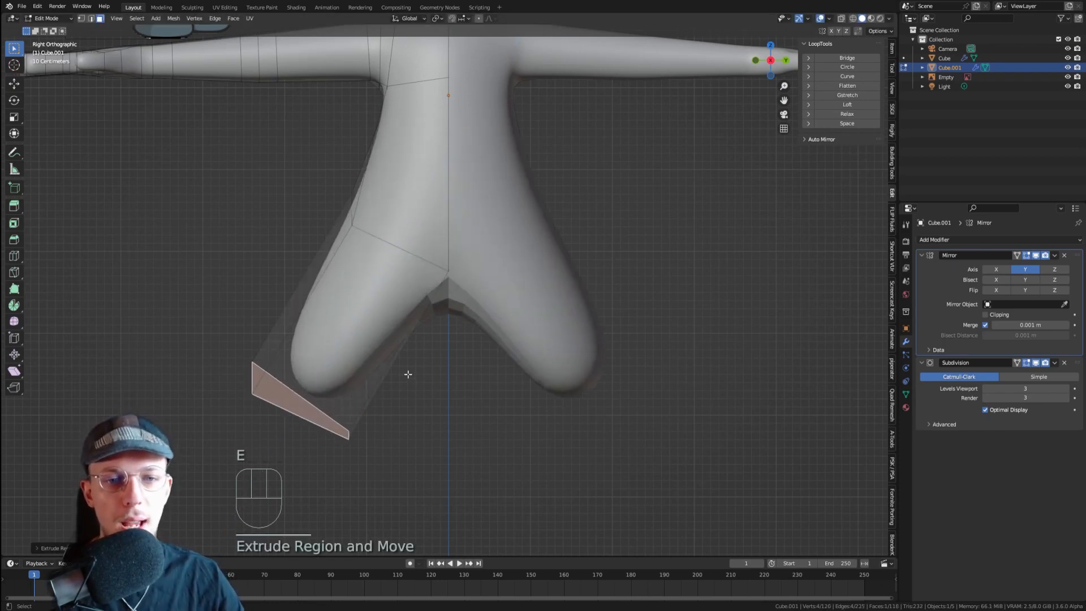
{"action": "scroll", "coordinate": [408, 374], "scroll_direction": "down", "scroll_amount": 4}
{"action": "scroll", "coordinate": [416, 373], "scroll_direction": "up", "scroll_amount": 4}
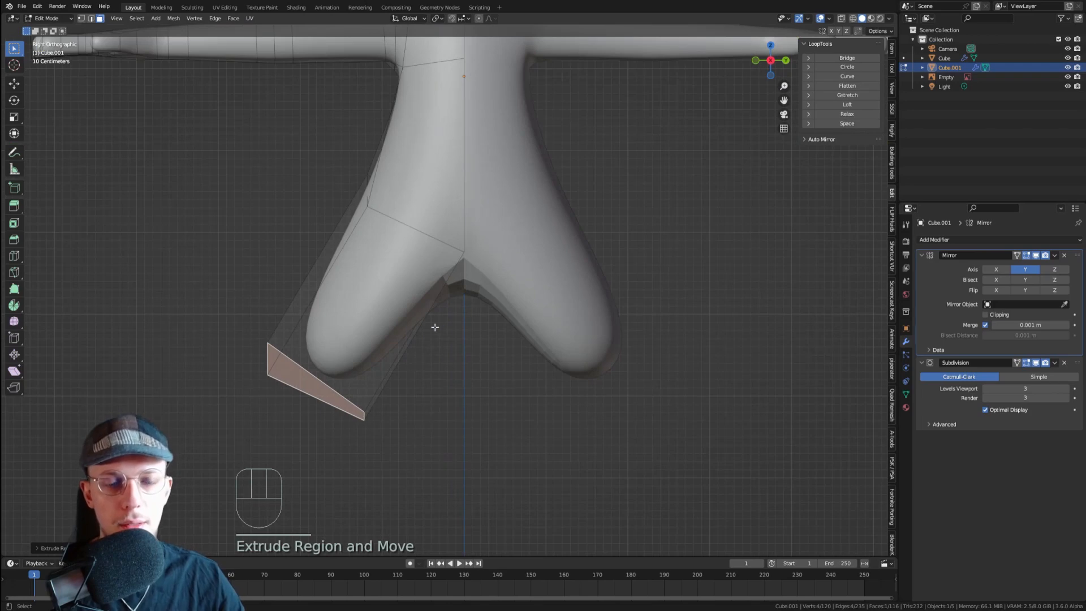
- Move the extruded leg end inward so the leg hangs under the torso, and view the whole body in Object Mode
{"action": "key", "text": "g"}
{"action": "left_click", "coordinate": [511, 305]}
{"action": "key", "text": "Tab"}
{"action": "scroll", "coordinate": [492, 275], "scroll_direction": "down", "scroll_amount": 5}
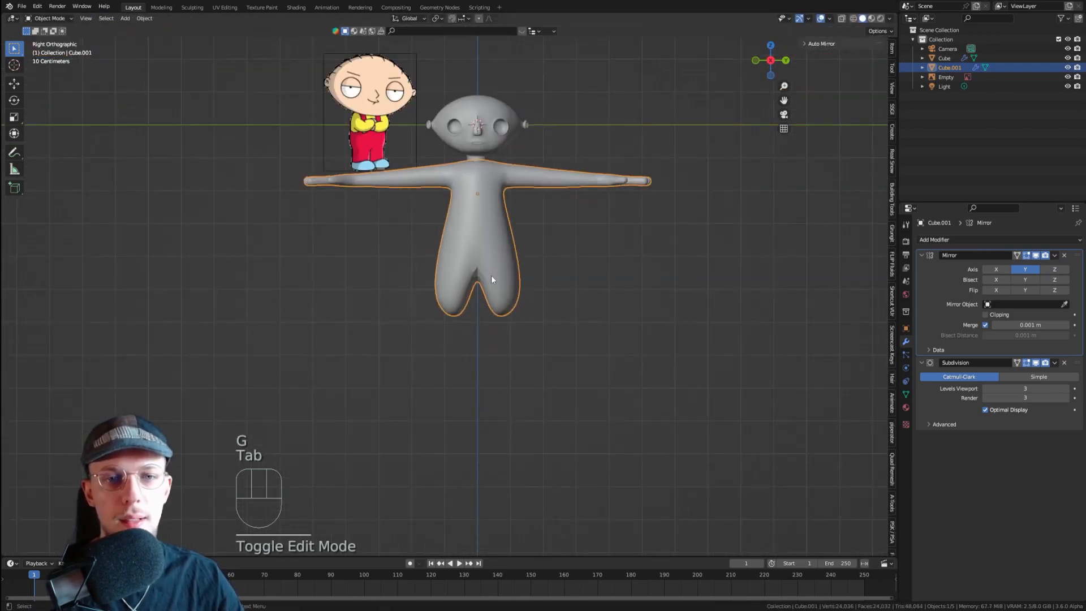
{"action": "scroll", "coordinate": [463, 285], "scroll_direction": "up", "scroll_amount": 1}
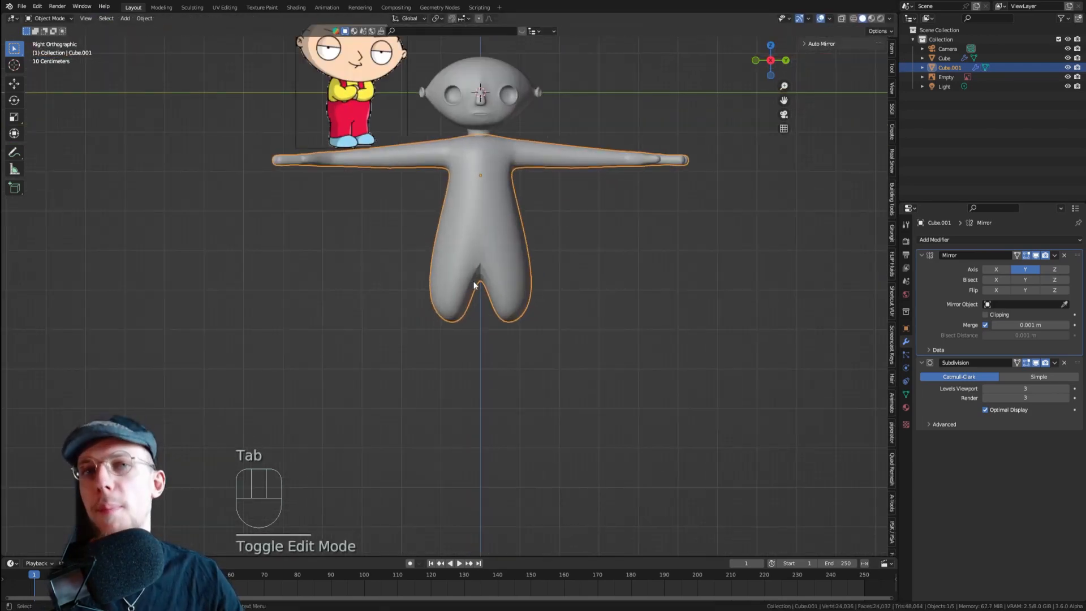
- Undo the leg end's move and the leg extrusion
{"action": "key", "text": "ctrl+z"}
{"action": "key", "text": "ctrl+z"}
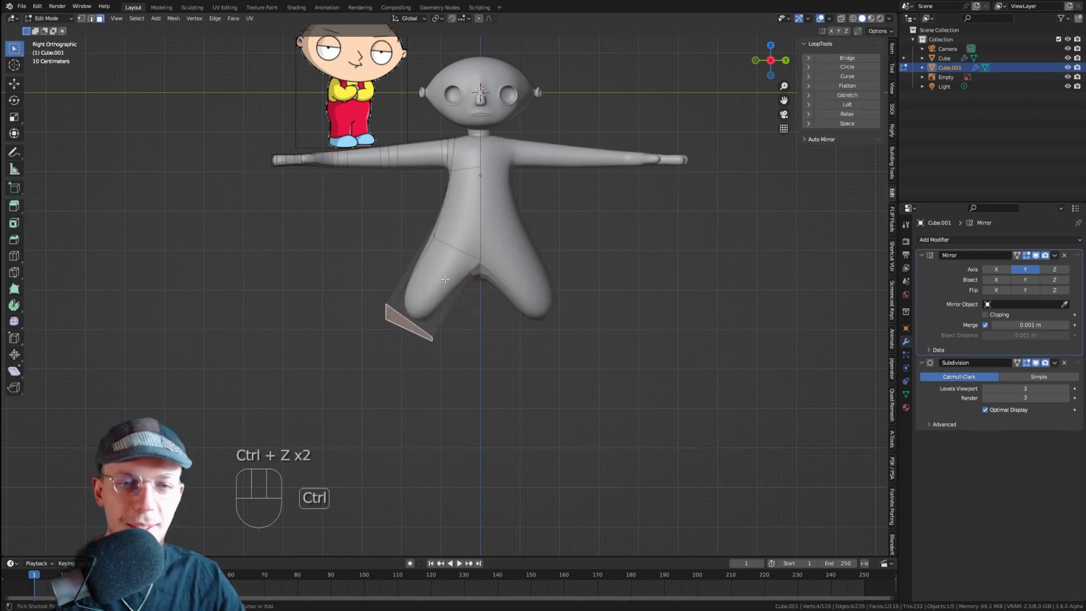
{"action": "key", "text": "ctrl+z"}
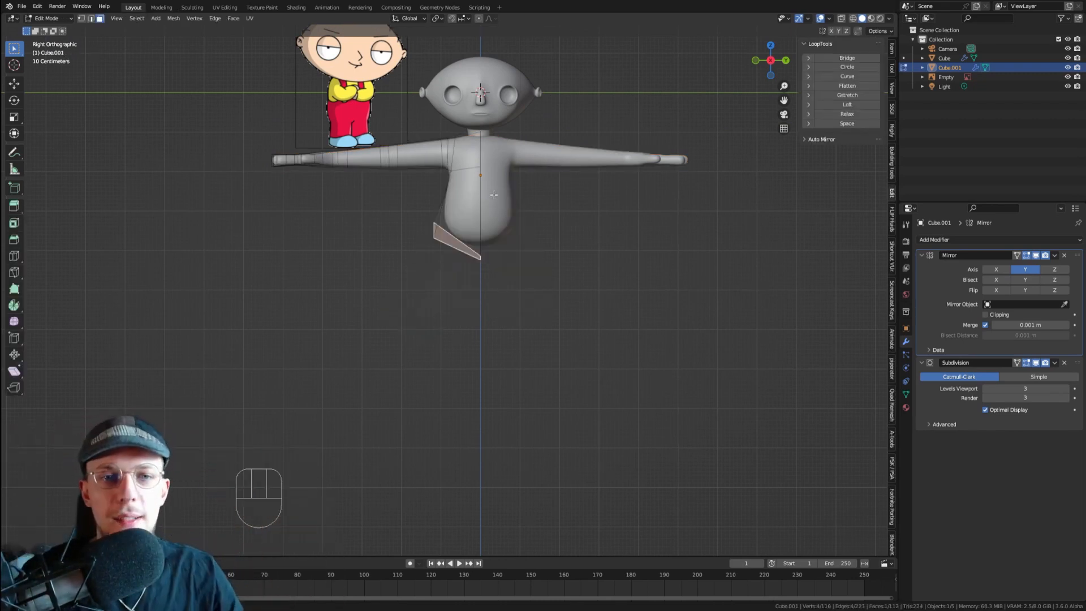
- Inset the torso's bottom face by about 0.18 m, then shift and tilt it slightly down and outward in the right side view
{"action": "scroll", "coordinate": [395, 210], "scroll_direction": "up", "scroll_amount": 4}
{"action": "middle_click_drag", "start_coordinate": [425, 235], "coordinate": [461, 212], "text": "shift"}
{"action": "scroll", "coordinate": [461, 212], "scroll_direction": "down", "scroll_amount": 1}
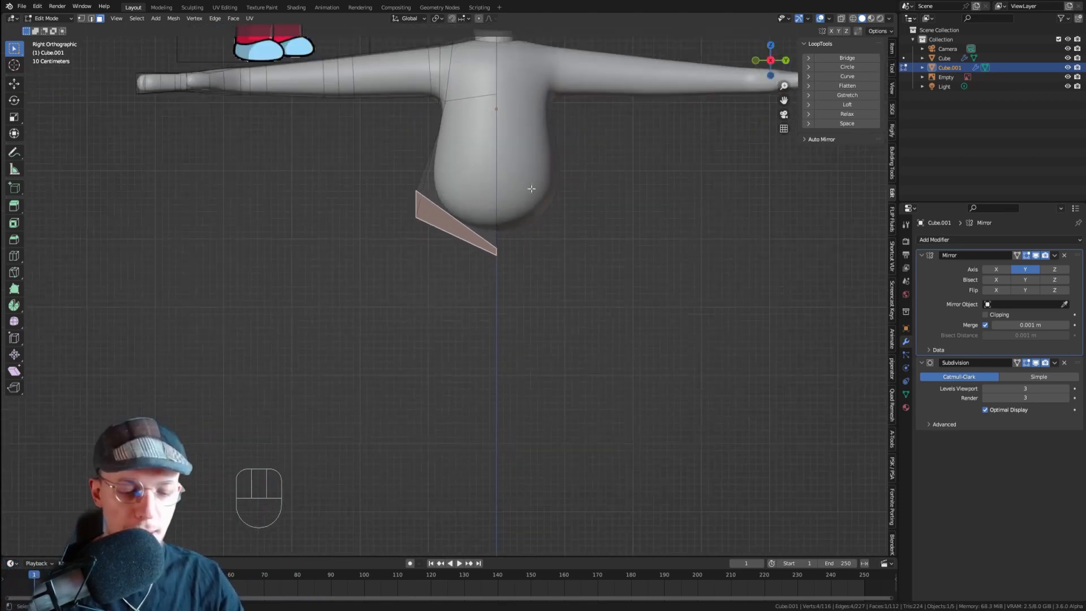
{"action": "key", "text": "i"}
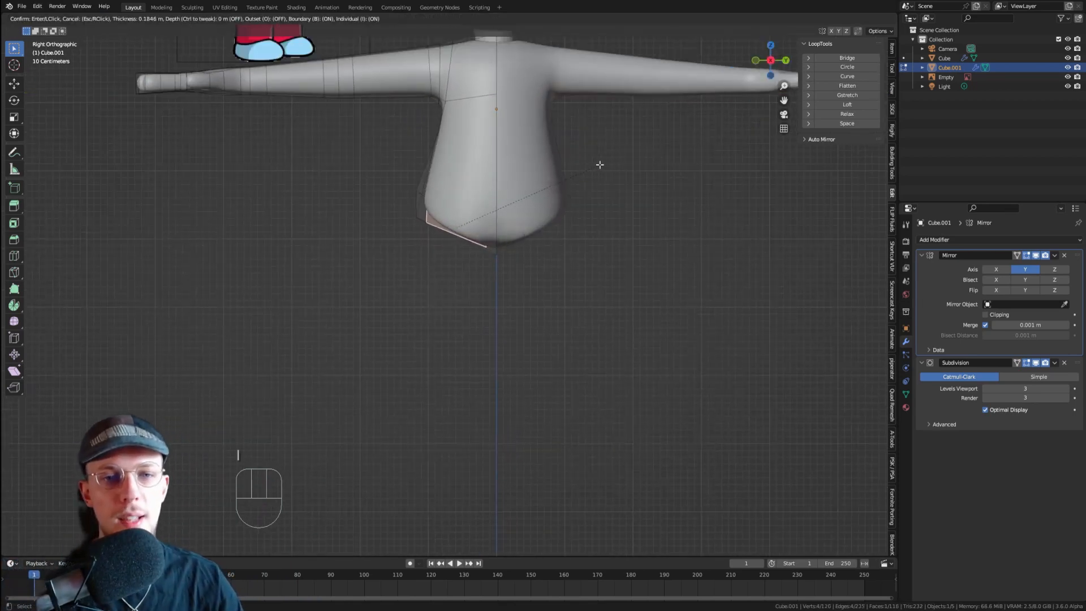
{"action": "left_click", "coordinate": [601, 165]}
{"action": "key", "text": "g"}
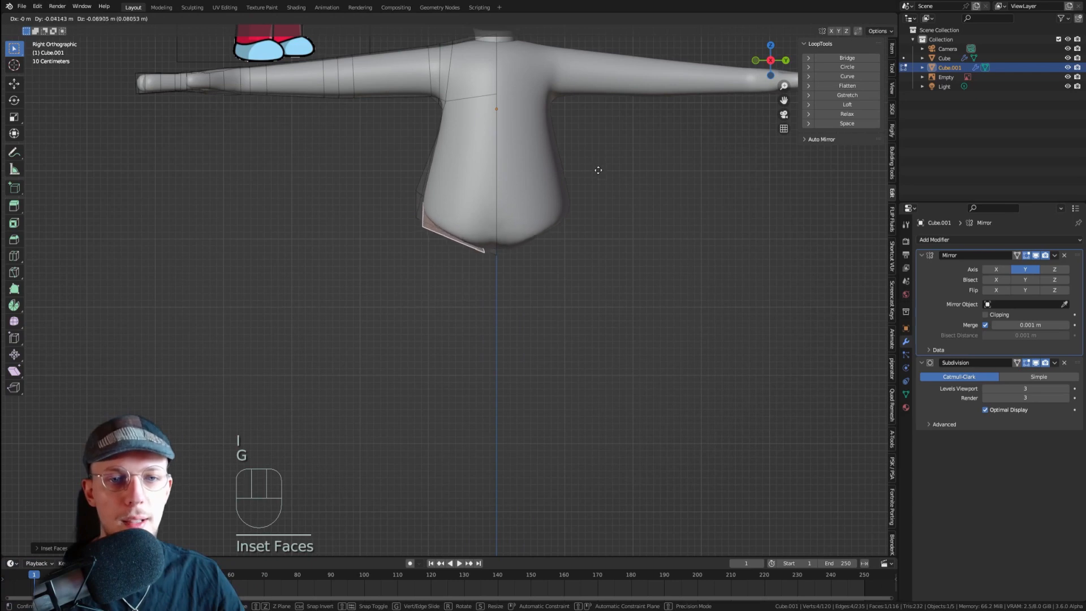
{"action": "left_click", "coordinate": [595, 175]}
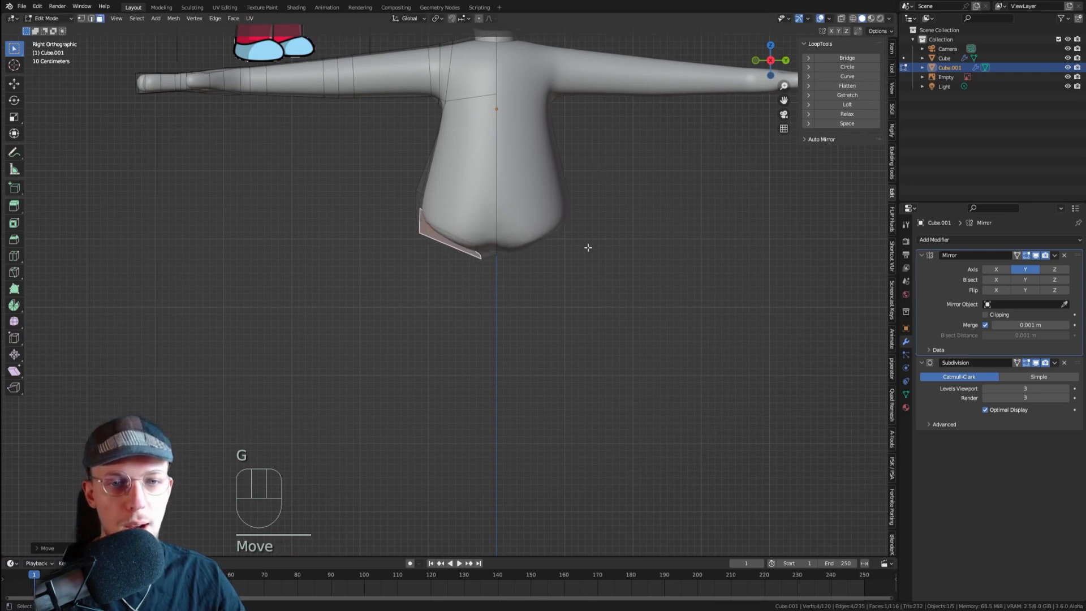
{"action": "key", "text": "r"}
{"action": "left_click", "coordinate": [588, 243]}
{"action": "middle_click_drag", "start_coordinate": [465, 226], "coordinate": [582, 243]}
{"action": "key", "text": "KP_3"}
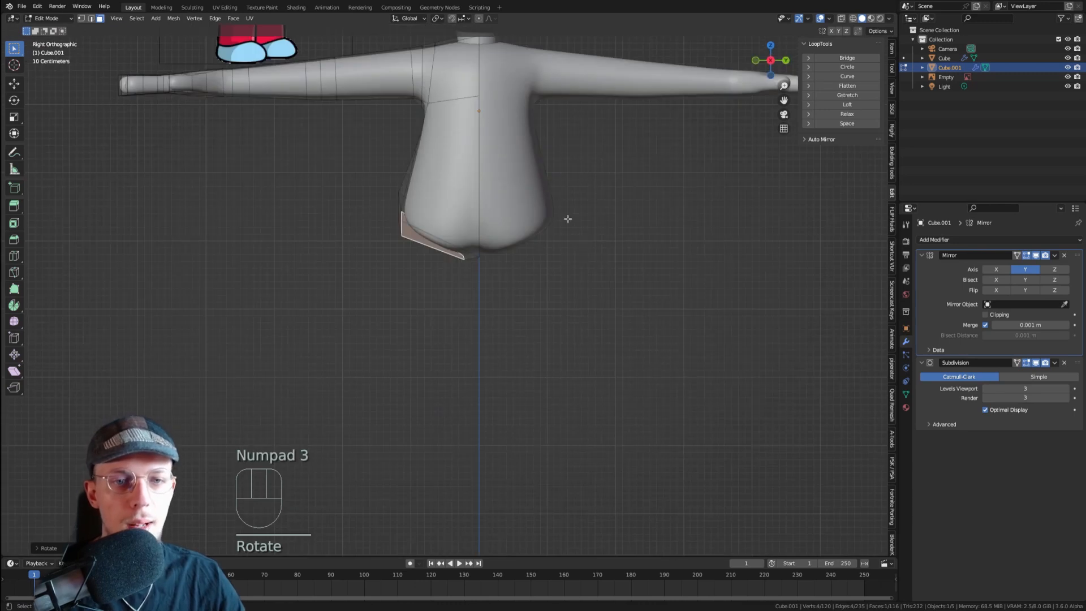
- Extrude the inset face downward into a short leg stub and round its end with the LoopTools Circle operation
{"action": "key", "text": "e"}
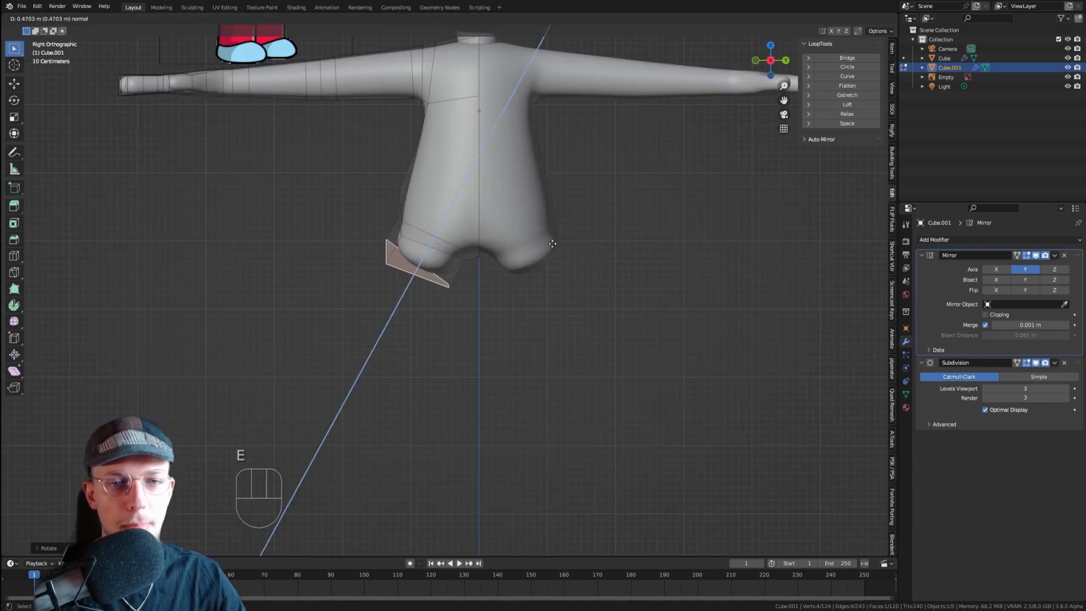
{"action": "left_click", "coordinate": [550, 250]}
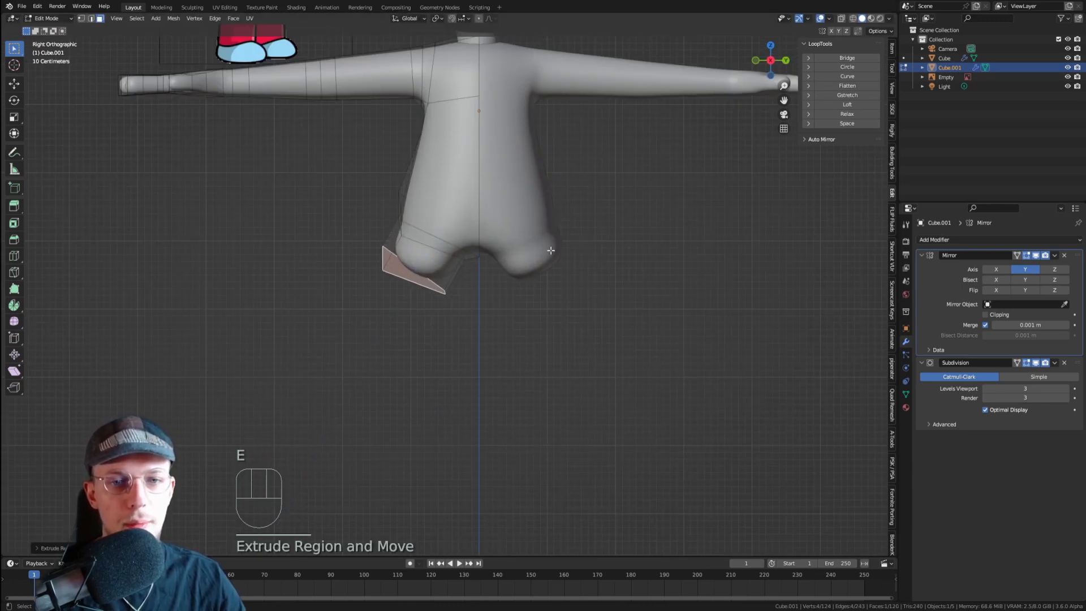
{"action": "left_click", "coordinate": [846, 67]}
- Scale down the leg stub's end face, and move and rotate it to sit closer to level beneath the hip
{"action": "key", "text": "s"}
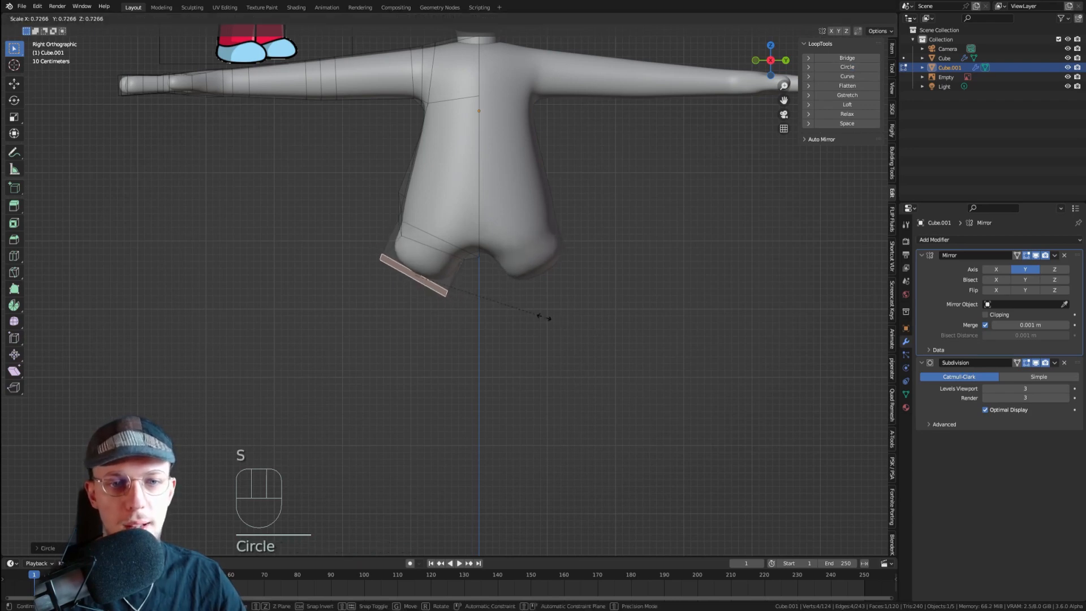
{"action": "left_click", "coordinate": [531, 310]}
{"action": "key", "text": "g"}
{"action": "left_click", "coordinate": [487, 341]}
{"action": "key", "text": "r"}
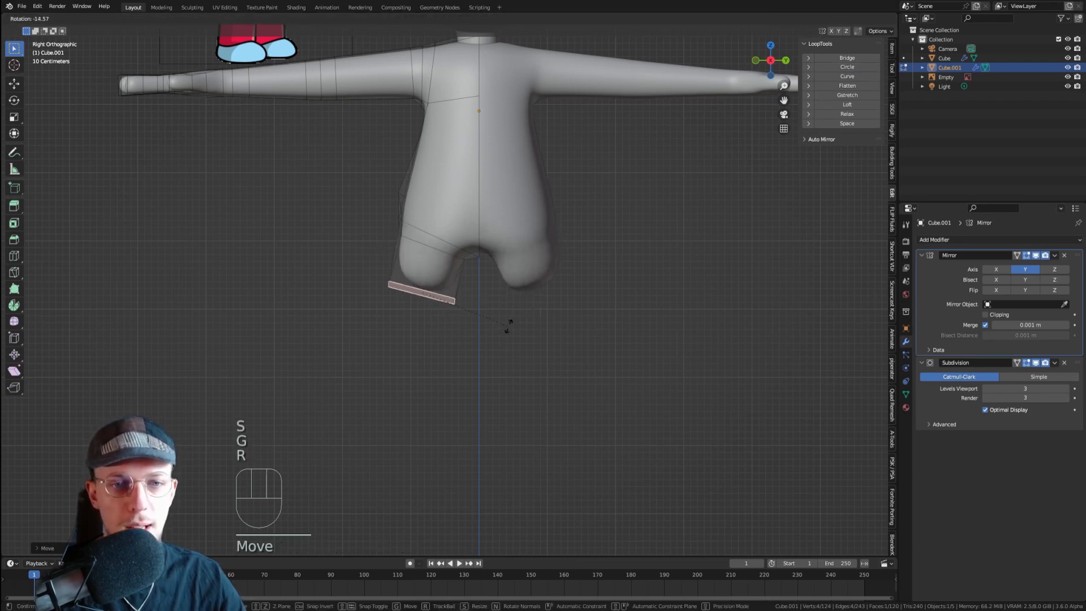
{"action": "left_click", "coordinate": [511, 321]}
{"action": "key", "text": "g"}
{"action": "left_click", "coordinate": [514, 312]}
{"action": "key", "text": "r"}
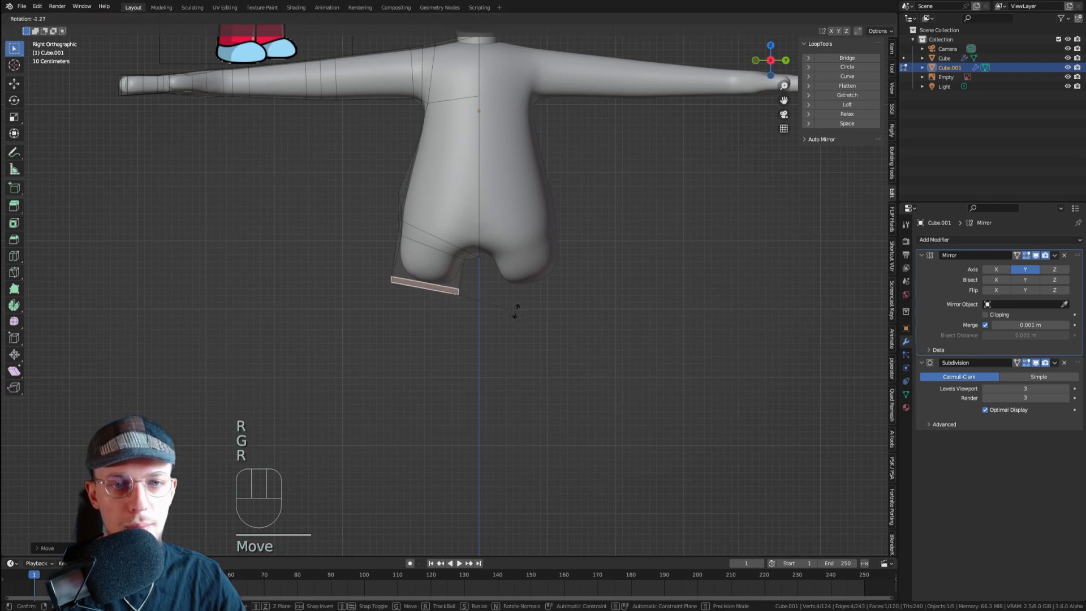
{"action": "left_click", "coordinate": [515, 303]}
{"action": "scroll", "coordinate": [516, 303], "scroll_direction": "down", "scroll_amount": 4}
{"action": "scroll", "coordinate": [423, 226], "scroll_direction": "up", "scroll_amount": 6}
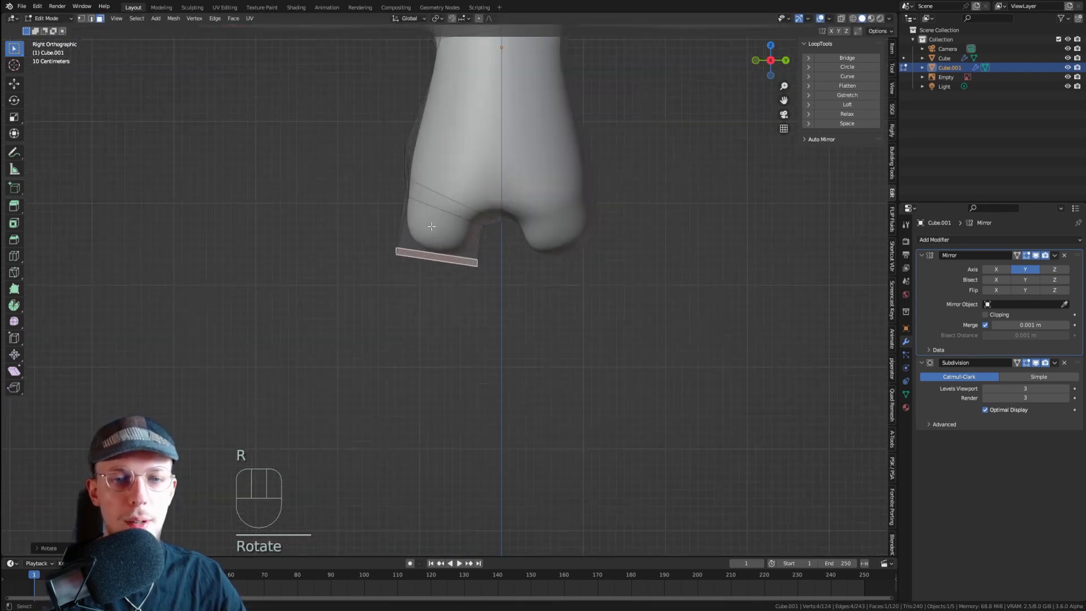
- With X-ray on, select the outer hip edge just above the leg stub and move it slightly outward in the side view
{"action": "key", "text": "alt+z"}
{"action": "key", "text": "1"}
{"action": "scroll", "coordinate": [394, 201], "scroll_direction": "up", "scroll_amount": 1}
{"action": "middle_click_drag", "start_coordinate": [406, 208], "coordinate": [311, 174]}
{"action": "left_click", "coordinate": [354, 160]}
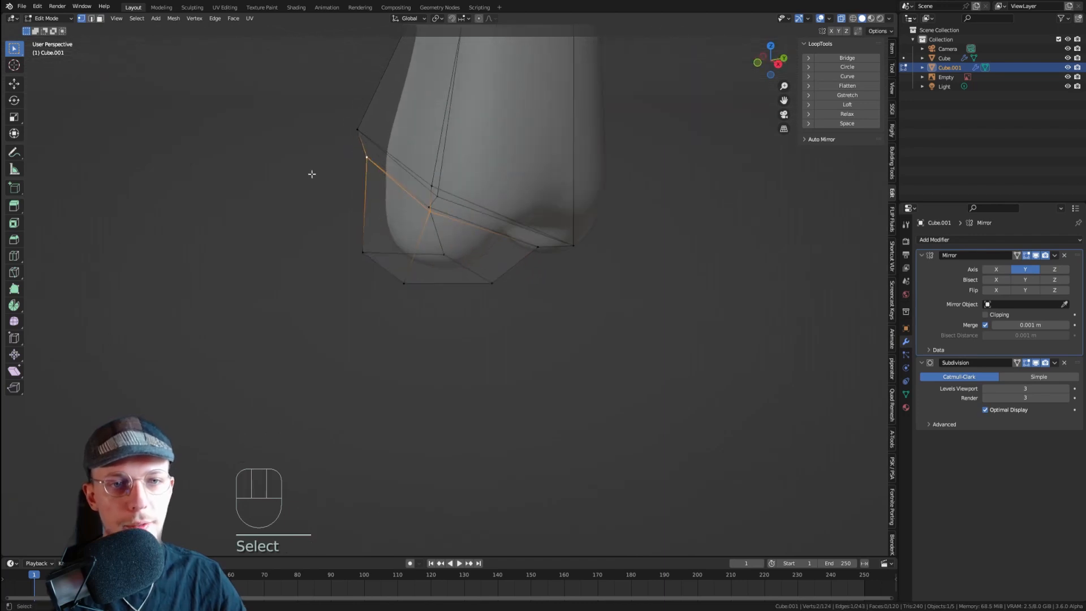
{"action": "key", "text": "KP_1"}
{"action": "key", "text": "KP_3"}
{"action": "key", "text": "g"}
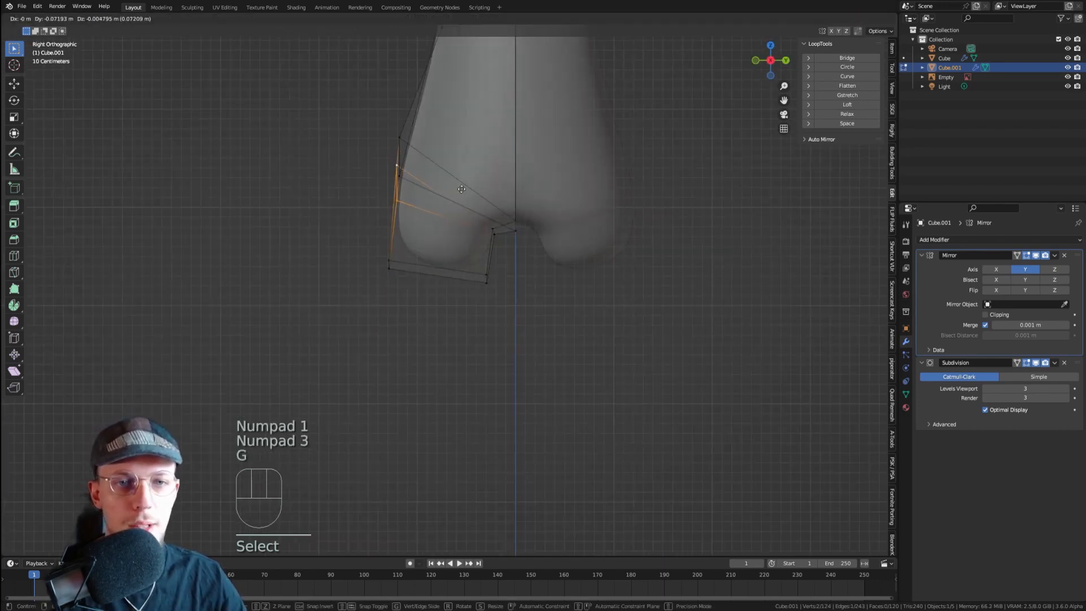
{"action": "left_click", "coordinate": [458, 191]}
- Select the two vertices of the hip's upper outer edge and move them slightly outward and up
{"action": "scroll", "coordinate": [480, 160], "scroll_direction": "down", "scroll_amount": 4}
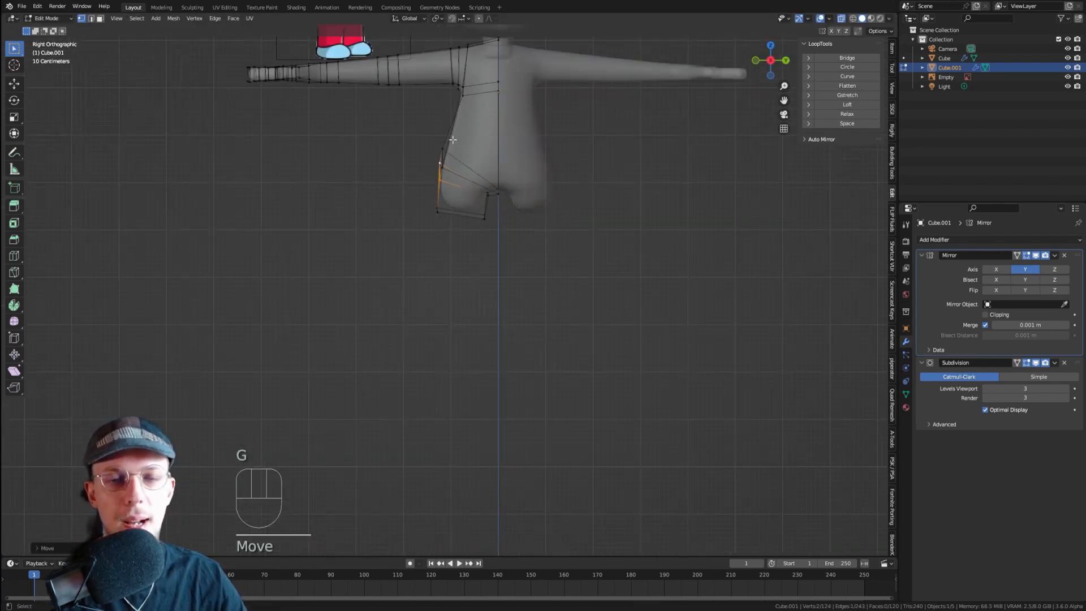
{"action": "middle_click_drag", "start_coordinate": [470, 124], "coordinate": [444, 204], "text": "shift"}
{"action": "scroll", "coordinate": [436, 242], "scroll_direction": "up", "scroll_amount": 1}
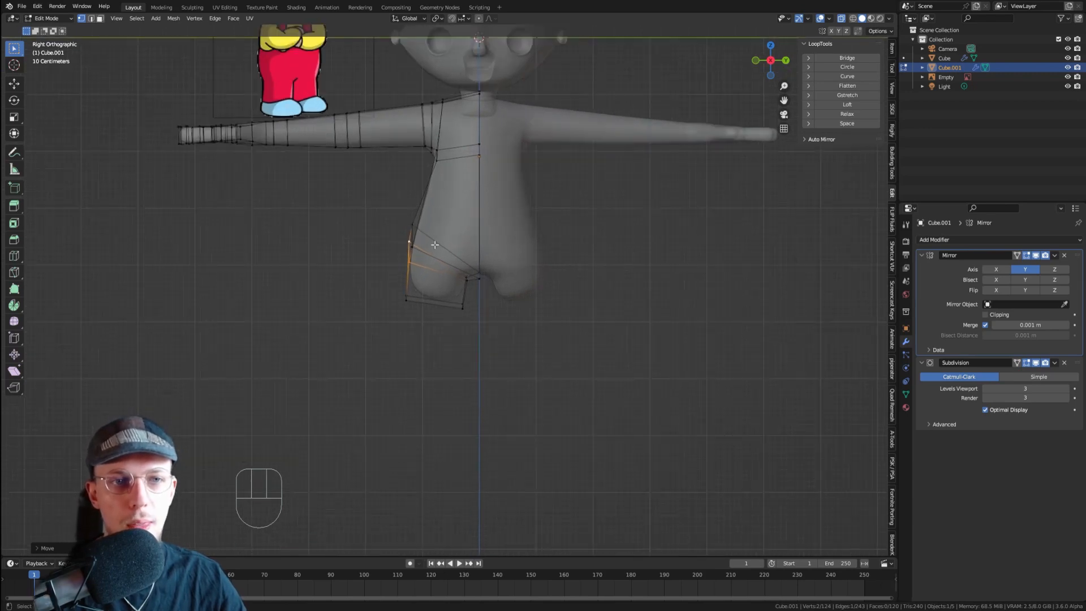
{"action": "scroll", "coordinate": [441, 249], "scroll_direction": "up", "scroll_amount": 1}
{"action": "key", "text": "g"}
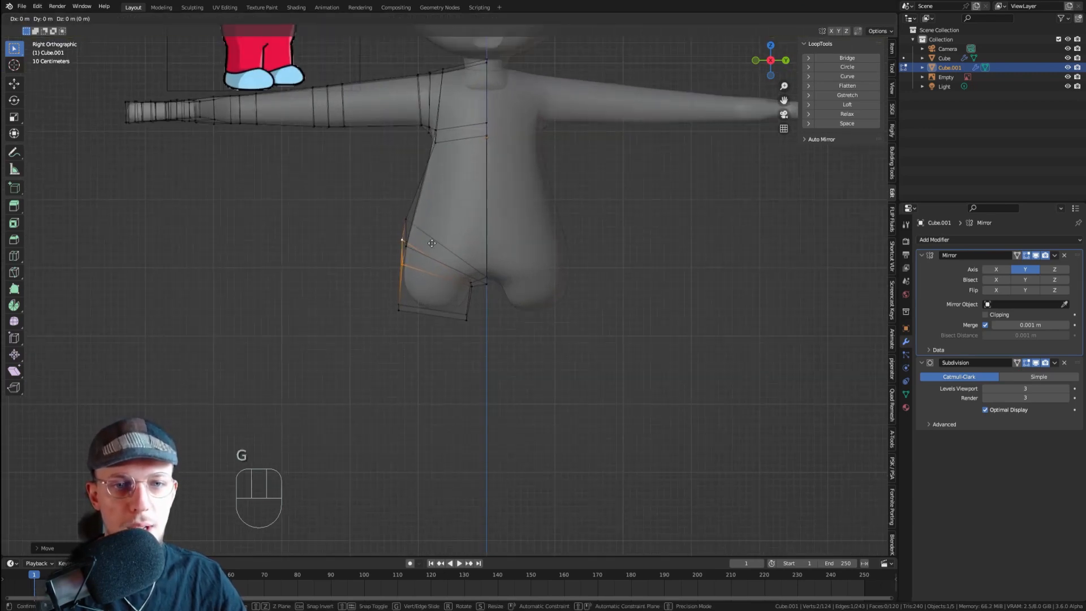
{"action": "left_click", "coordinate": [404, 236]}
{"action": "left_click", "coordinate": [406, 220], "text": "shift"}
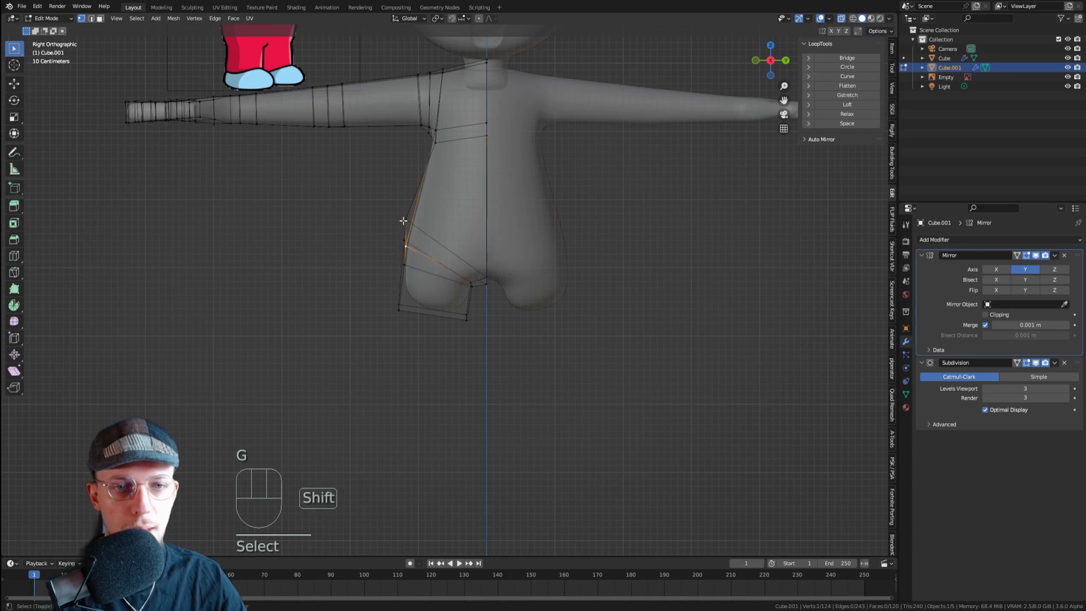
{"action": "key", "text": "g"}
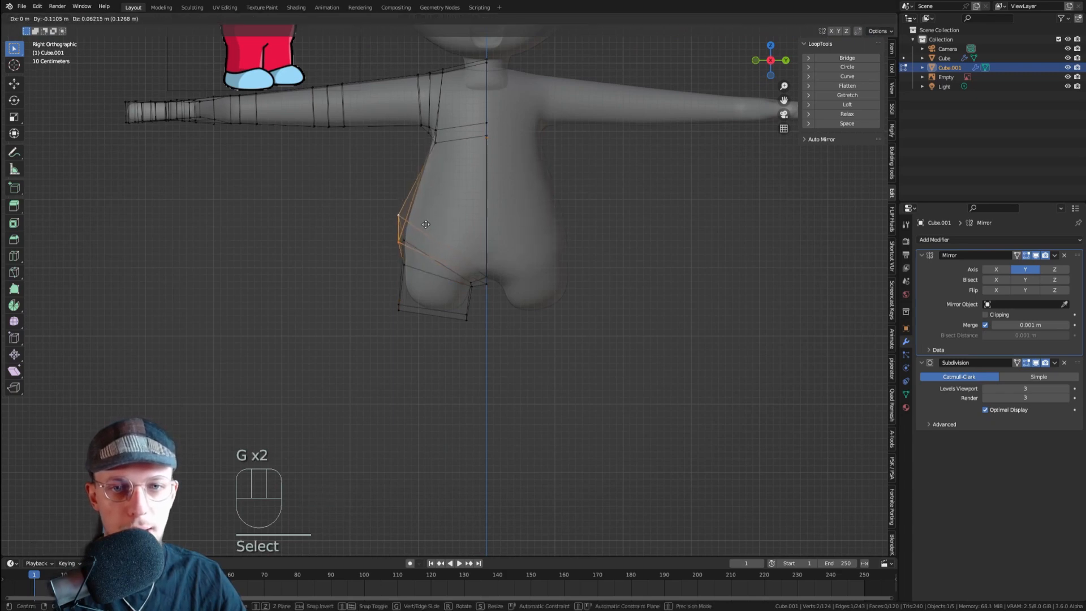
{"action": "left_click", "coordinate": [428, 224]}
- Select the lower outer hip edge at the top of the leg and move it slightly inward and down
{"action": "middle_click_drag", "start_coordinate": [412, 244], "coordinate": [443, 249]}
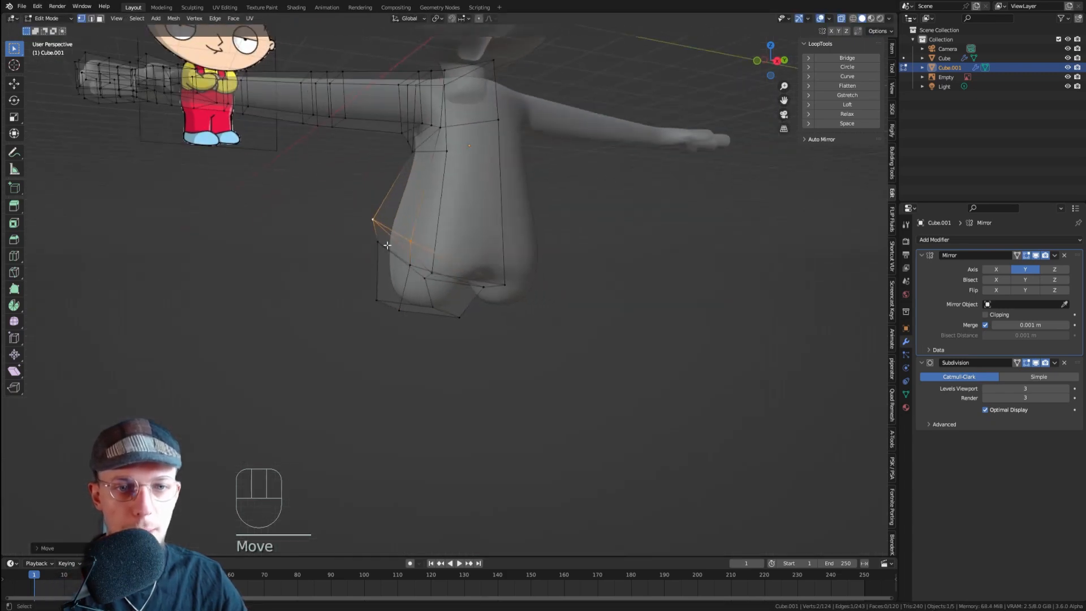
{"action": "left_click", "coordinate": [376, 244]}
{"action": "left_click", "coordinate": [396, 257], "text": "shift"}
{"action": "key", "text": "KP_1"}
{"action": "key", "text": "KP_3"}
{"action": "key", "text": "g"}
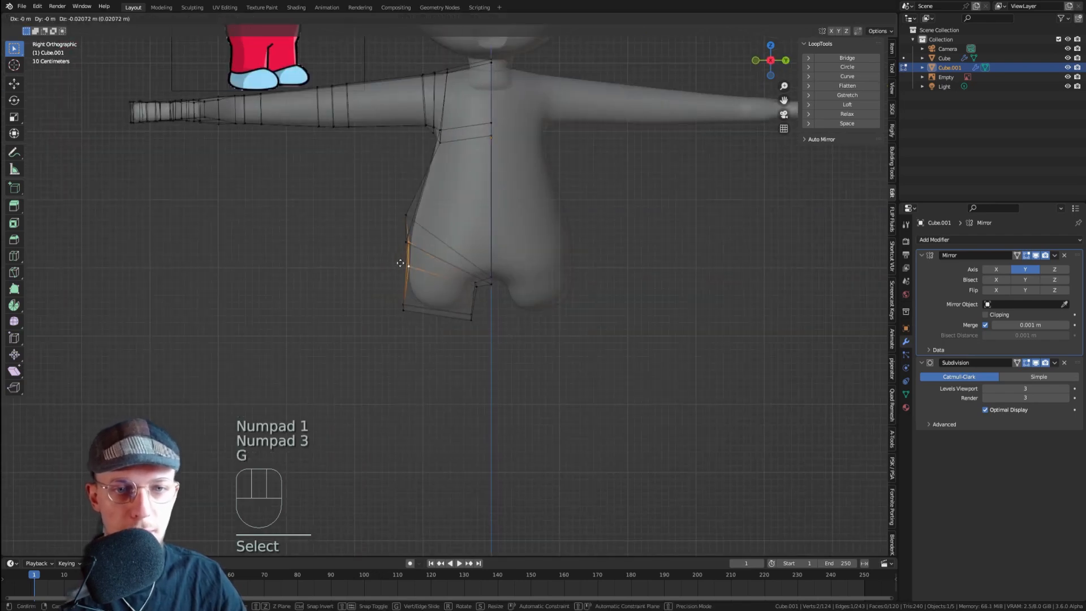
{"action": "left_click", "coordinate": [405, 267]}
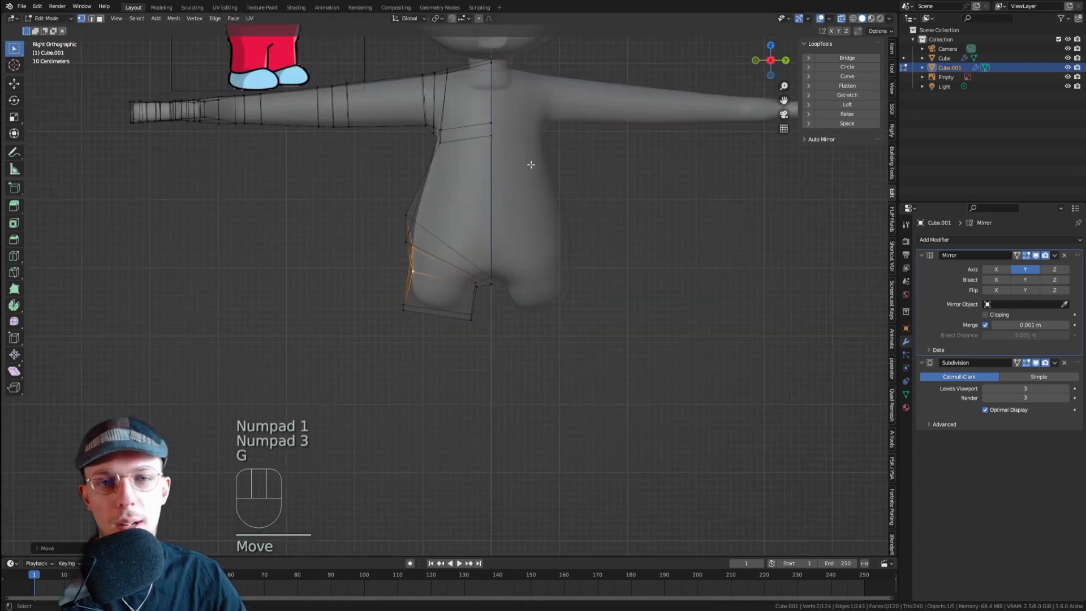
- Select the leg stub's end face and extrude it straight down along global Z to form the full-length leg
{"action": "middle_click_drag", "start_coordinate": [463, 311], "coordinate": [430, 326]}
{"action": "key", "text": "3"}
{"action": "left_click", "coordinate": [426, 327]}
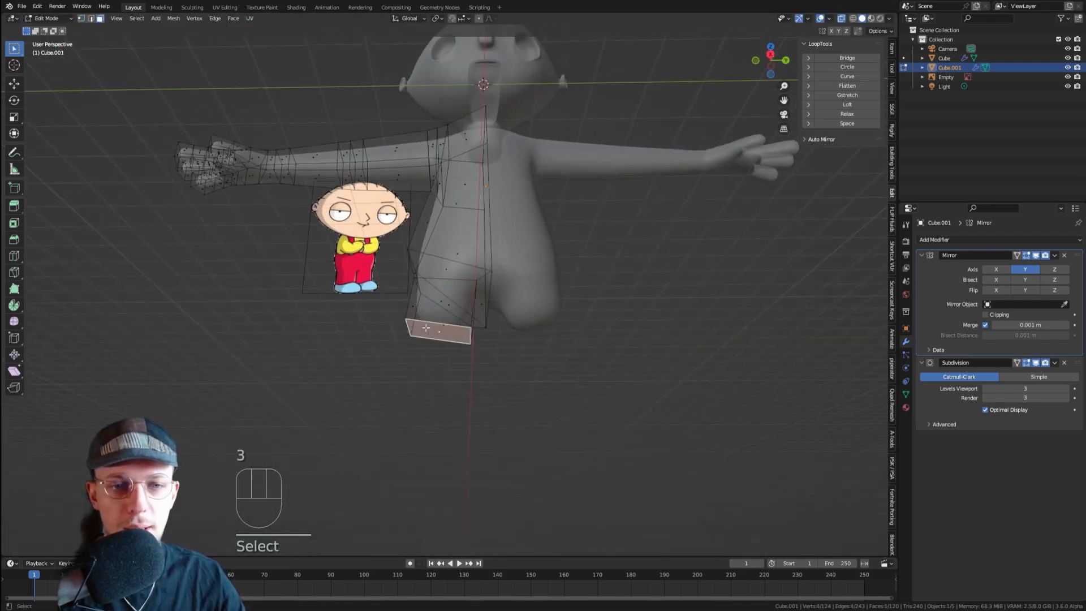
{"action": "key", "text": "KP_3"}
{"action": "scroll", "coordinate": [460, 315], "scroll_direction": "down", "scroll_amount": 2}
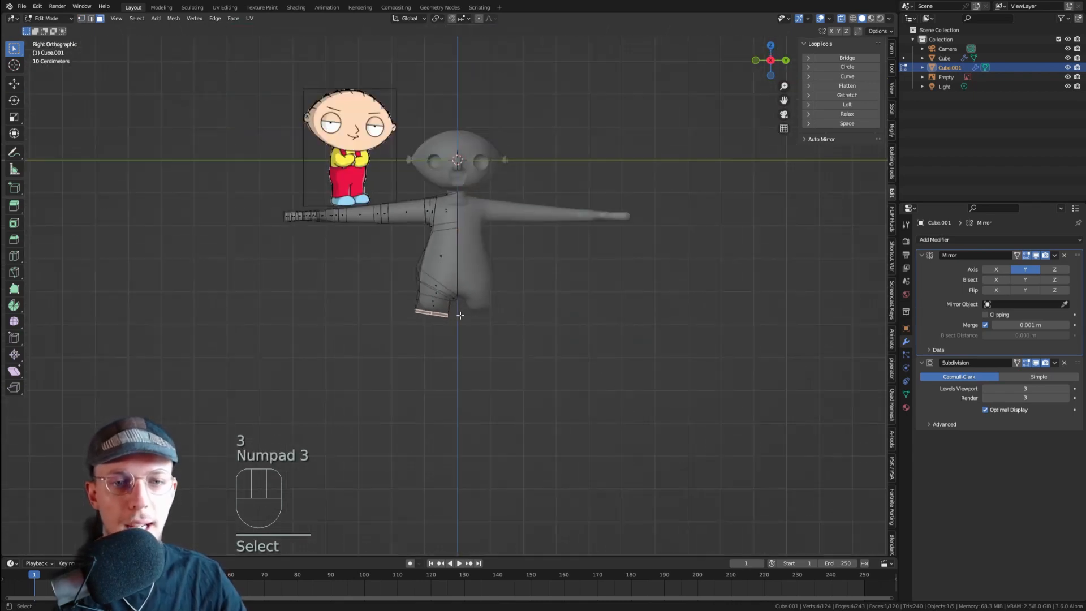
{"action": "key", "text": "e"}
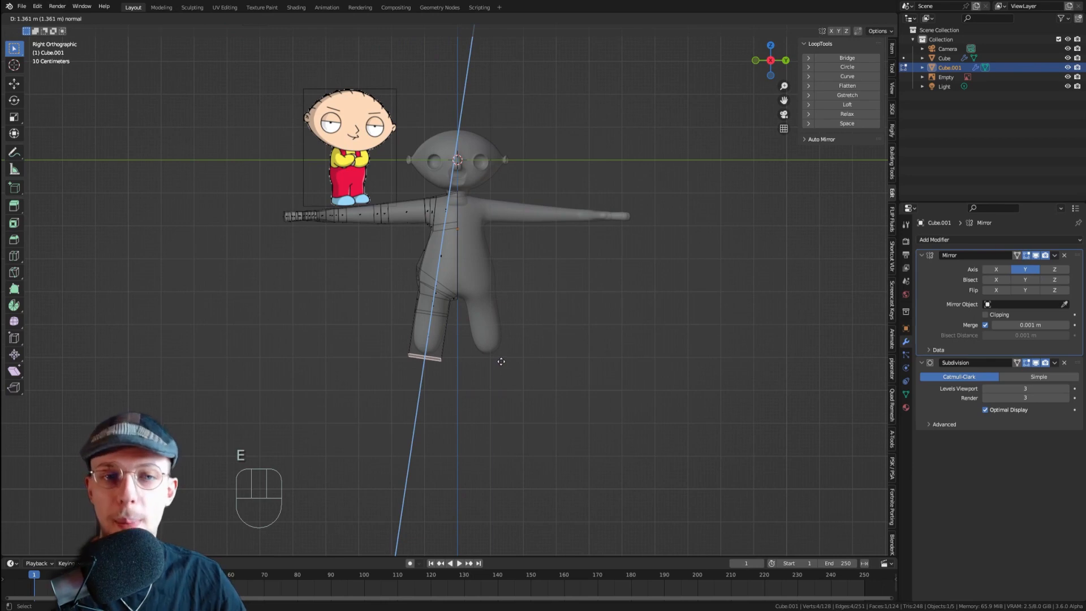
{"action": "key", "text": "z"}
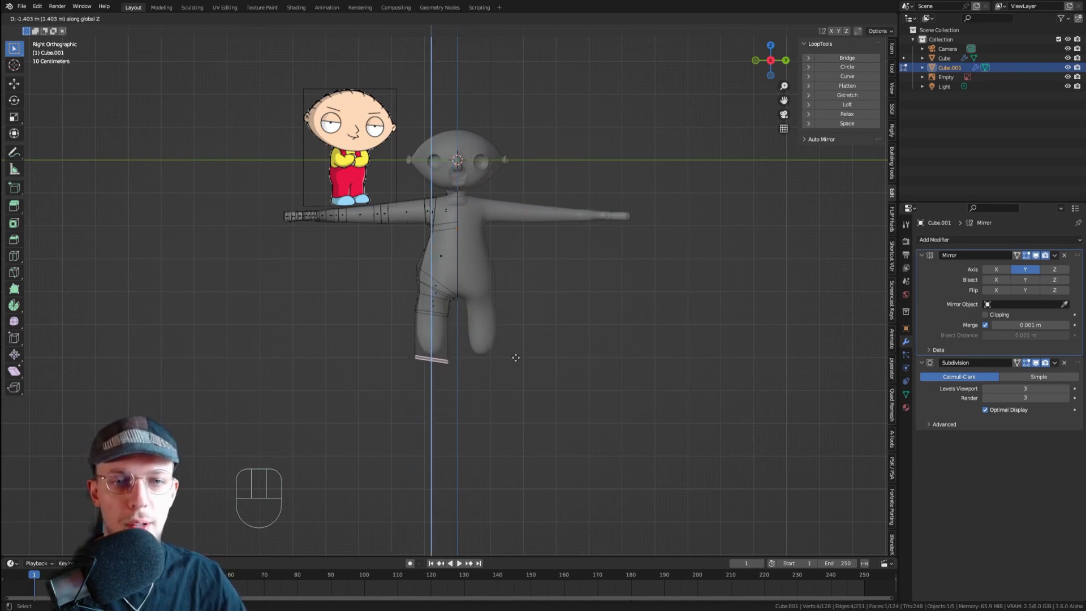
{"action": "left_click", "coordinate": [514, 387]}
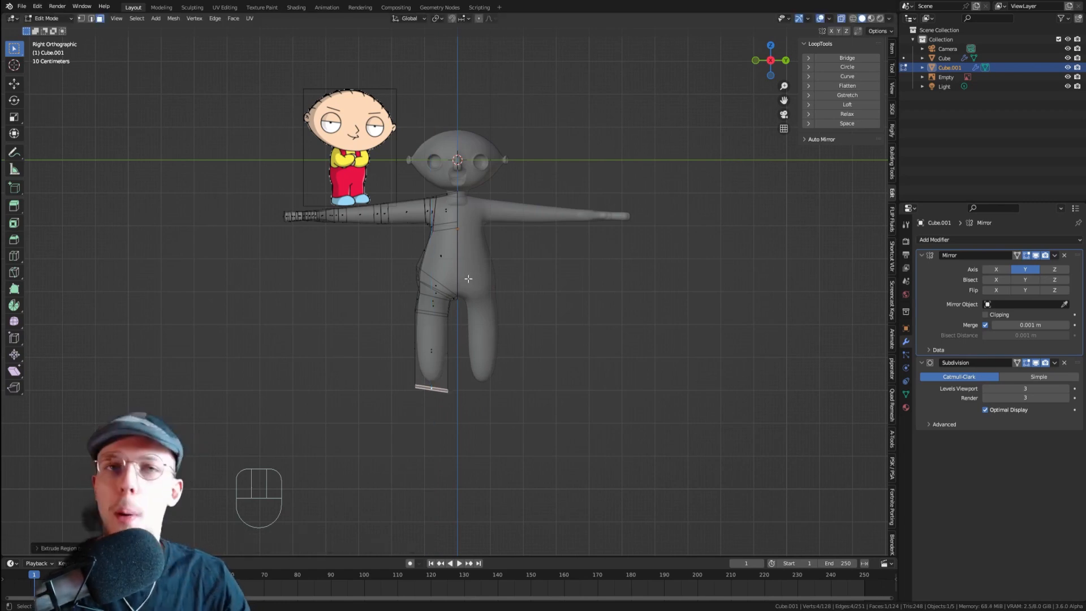
- Flatten the leg's end face along Z and move it about 0.27 m along Y toward the body's centerline
{"action": "scroll", "coordinate": [492, 419], "scroll_direction": "up", "scroll_amount": 1}
{"action": "key", "text": "s"}
{"action": "key", "text": "z"}
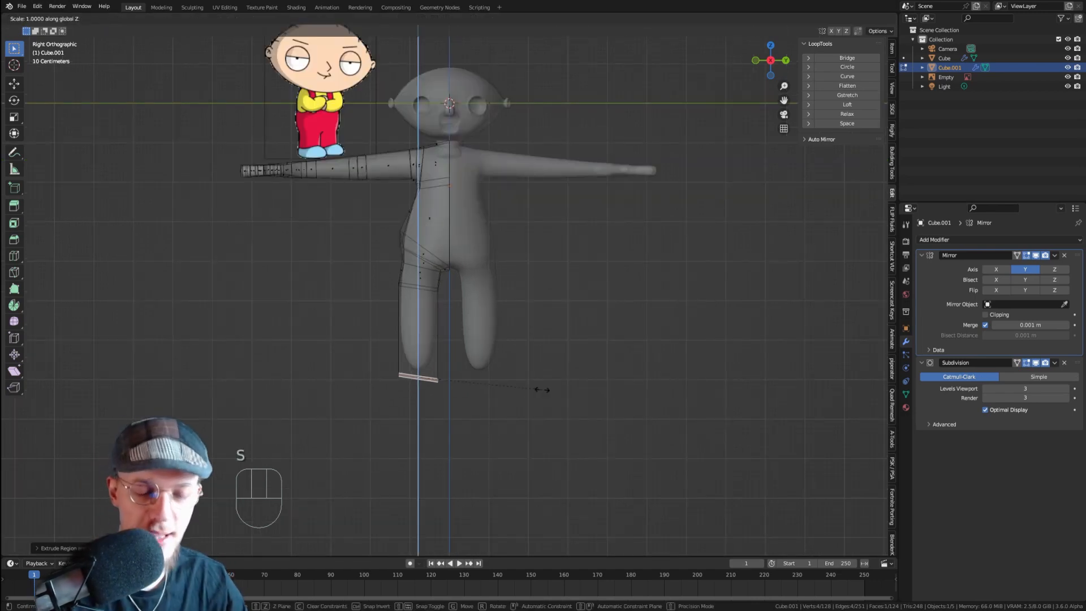
{"action": "left_click", "coordinate": [538, 389]}
{"action": "scroll", "coordinate": [428, 314], "scroll_direction": "up", "scroll_amount": 3}
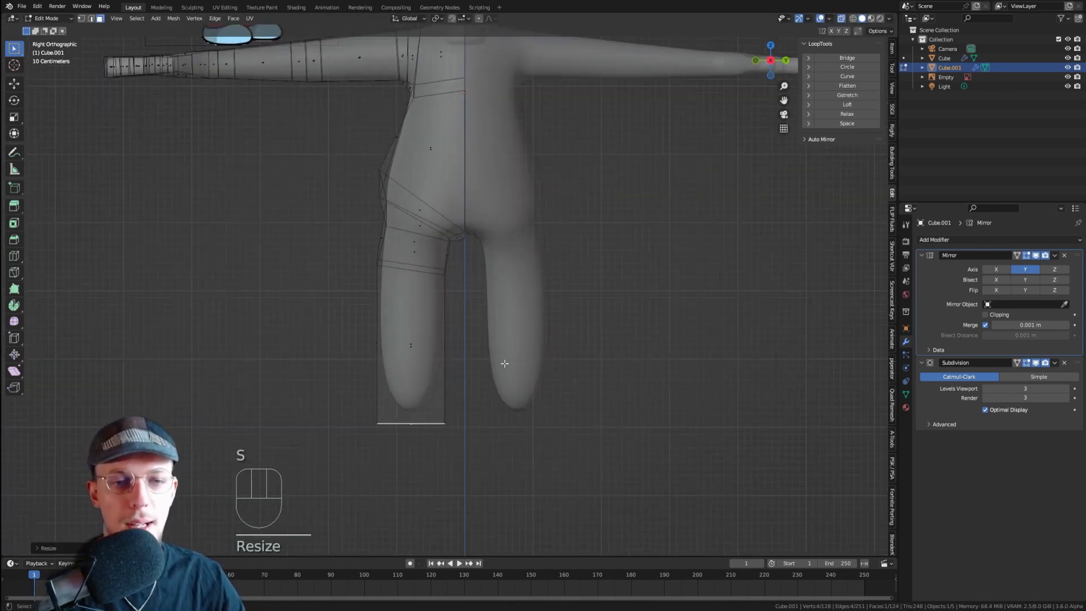
{"action": "scroll", "coordinate": [505, 363], "scroll_direction": "down", "scroll_amount": 2}
{"action": "key", "text": "g"}
{"action": "key", "text": "y"}
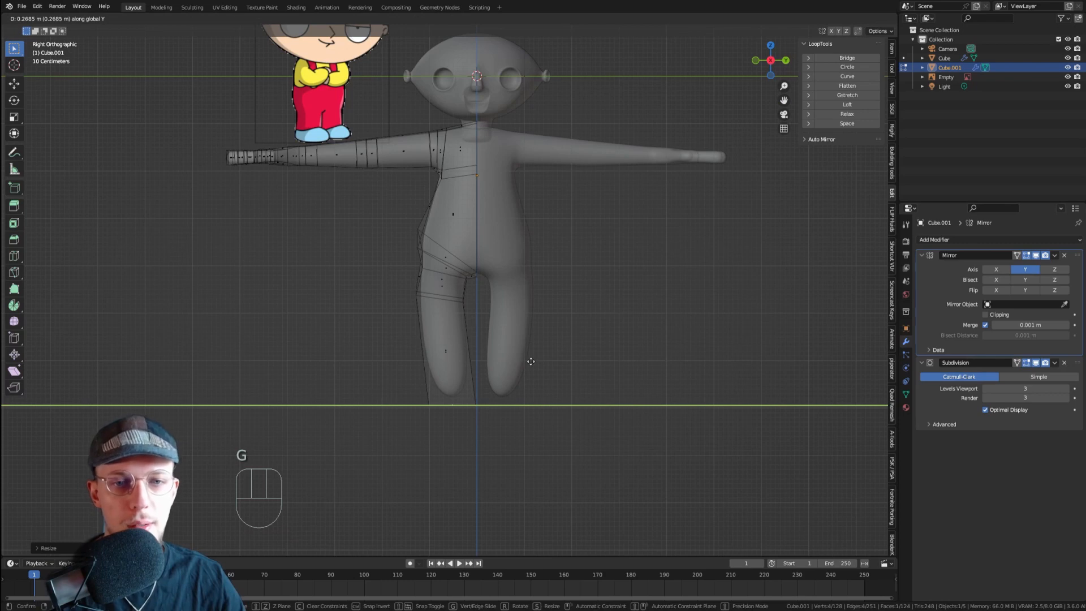
{"action": "left_click", "coordinate": [531, 361]}
- Select the upper thigh's edge loops, move them along Y toward the centerline, and view the body in Object Mode
{"action": "key", "text": "1"}
{"action": "left_click_drag", "start_coordinate": [402, 283], "coordinate": [479, 322]}
{"action": "key", "text": "g"}
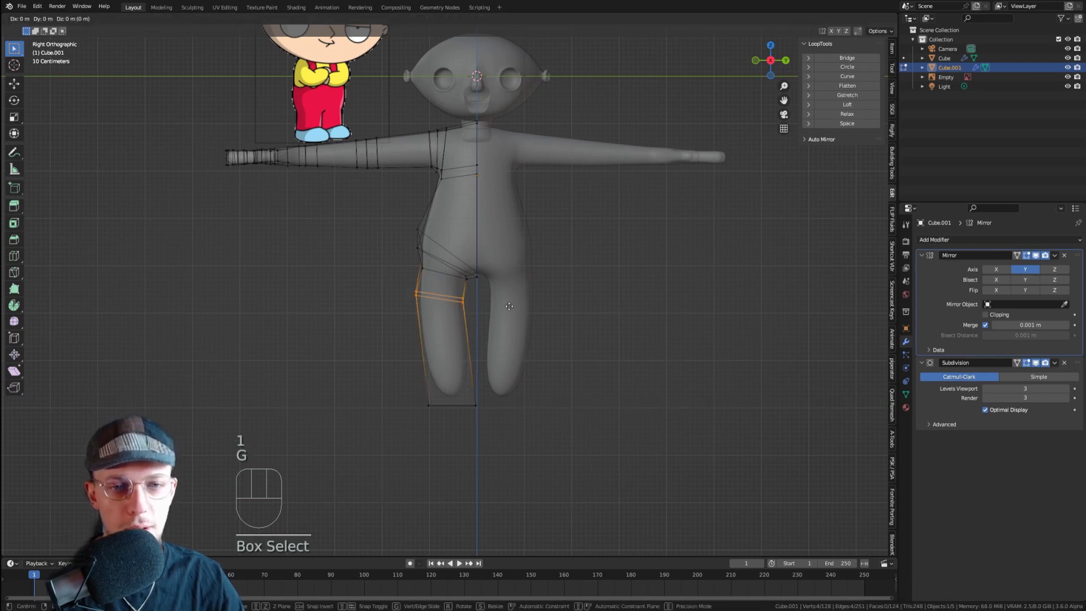
{"action": "key", "text": "y"}
{"action": "left_click", "coordinate": [516, 308]}
{"action": "key", "text": "Tab"}
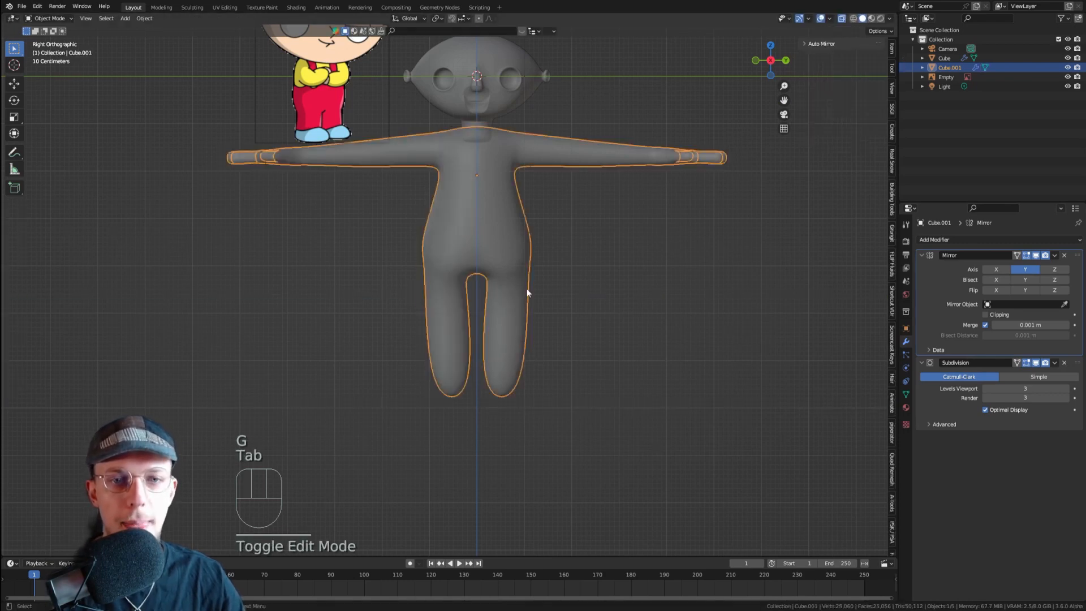
{"action": "left_click", "coordinate": [556, 244]}
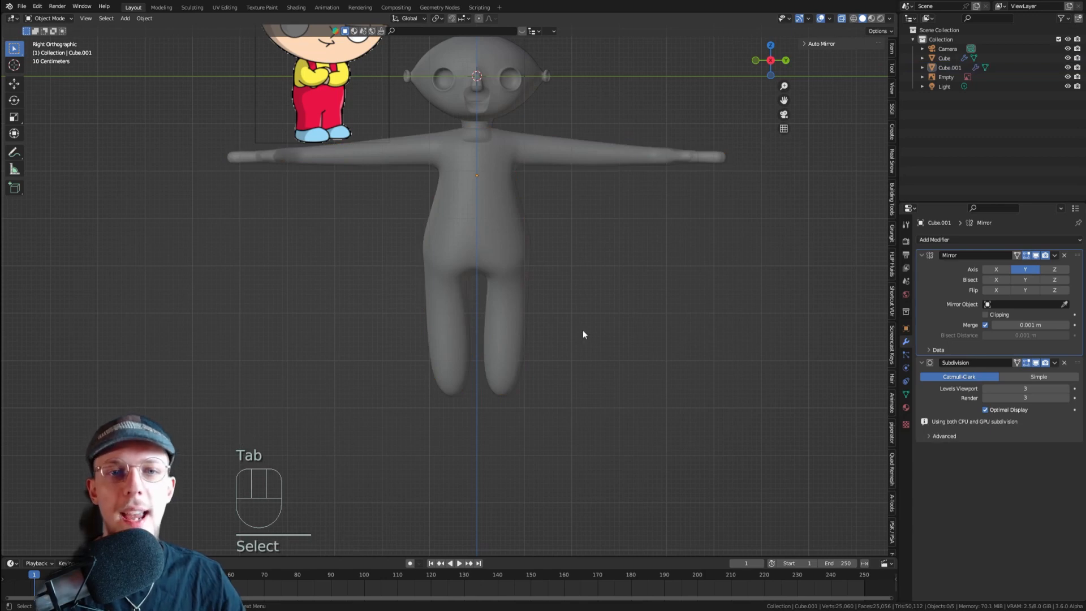
- Select the front and rear inner vertices beside the crotch and move them slightly toward the centerline, checking the result in Object Mode
{"action": "scroll", "coordinate": [472, 261], "scroll_direction": "up", "scroll_amount": 2}
{"action": "left_click", "coordinate": [502, 199]}
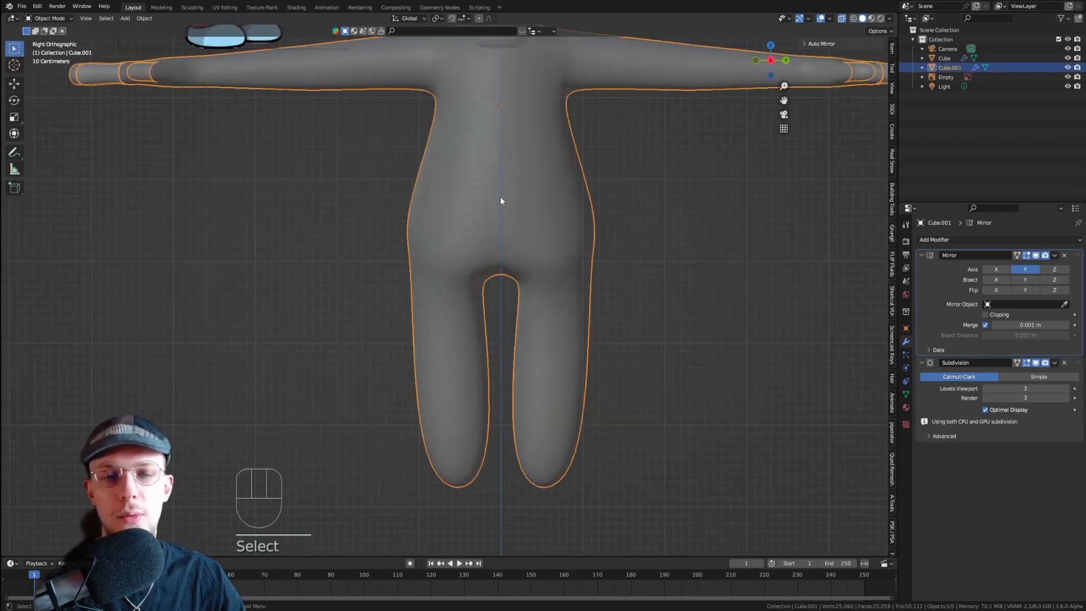
{"action": "key", "text": "Tab"}
{"action": "scroll", "coordinate": [452, 236], "scroll_direction": "up", "scroll_amount": 3}
{"action": "left_click", "coordinate": [481, 280]}
{"action": "middle_click_drag", "start_coordinate": [477, 279], "coordinate": [418, 274]}
{"action": "left_click", "coordinate": [519, 290], "text": "shift"}
{"action": "key", "text": "KP_1"}
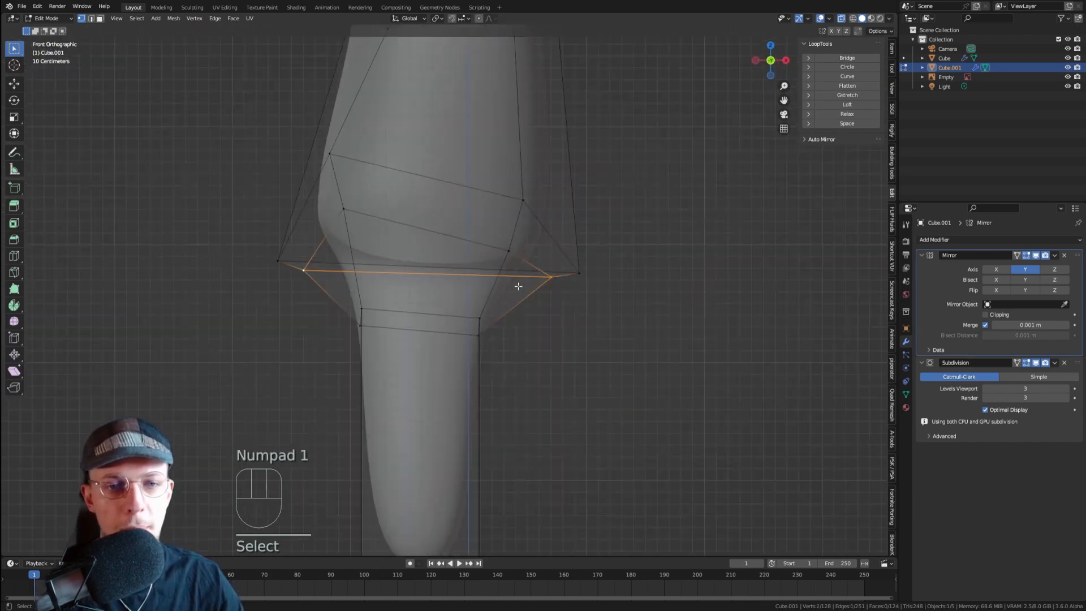
{"action": "key", "text": "KP_3"}
{"action": "scroll", "coordinate": [517, 284], "scroll_direction": "down", "scroll_amount": 3}
{"action": "key", "text": "g"}
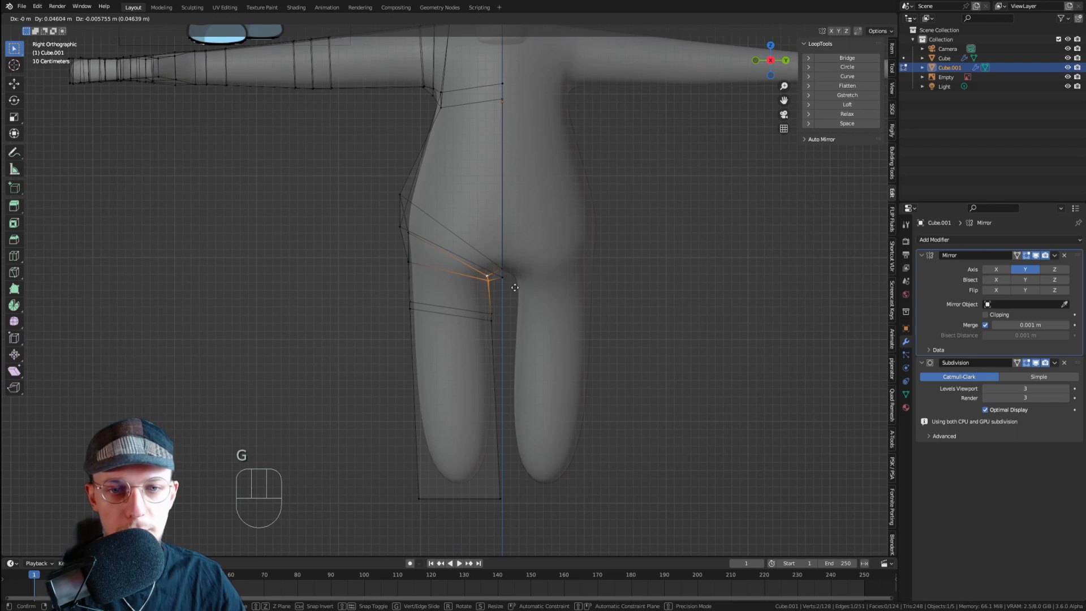
{"action": "left_click", "coordinate": [516, 288]}
{"action": "key", "text": "Tab"}
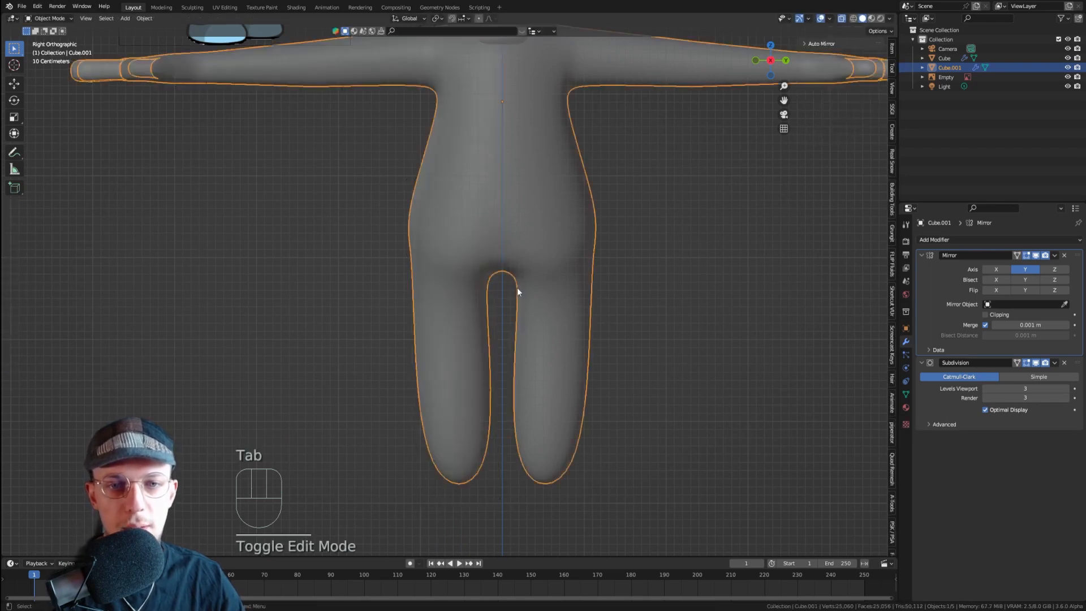
- Select the front crotch vertex on the body's centerline and slide it upward along the center edge
{"action": "key", "text": "Tab"}
{"action": "middle_click_drag", "start_coordinate": [558, 269], "coordinate": [538, 271]}
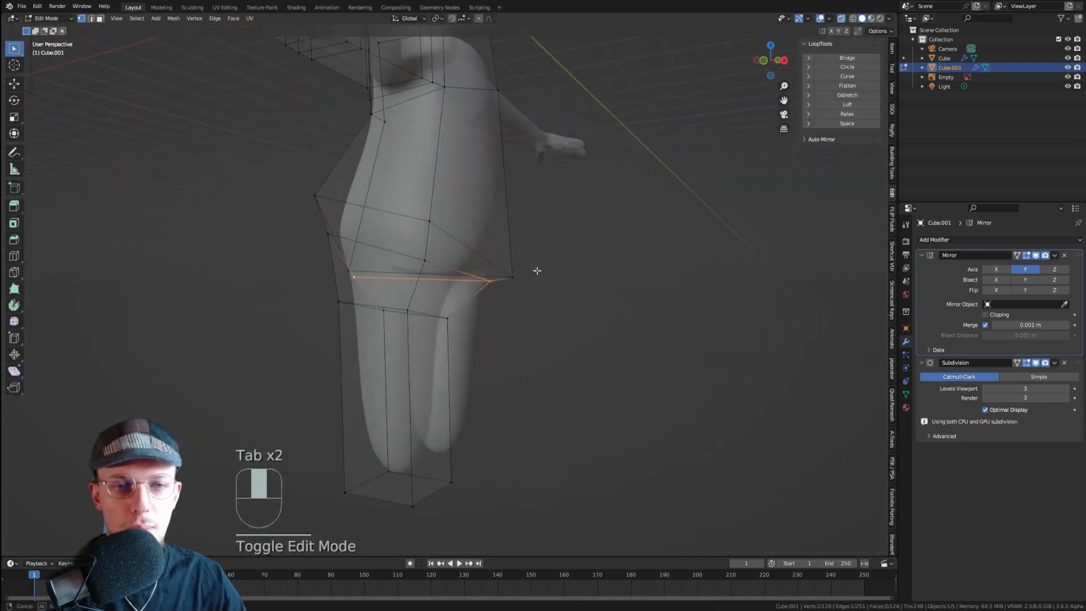
{"action": "key", "text": "1"}
{"action": "left_click", "coordinate": [543, 279]}
{"action": "key", "text": "g"}
{"action": "key", "text": "g"}
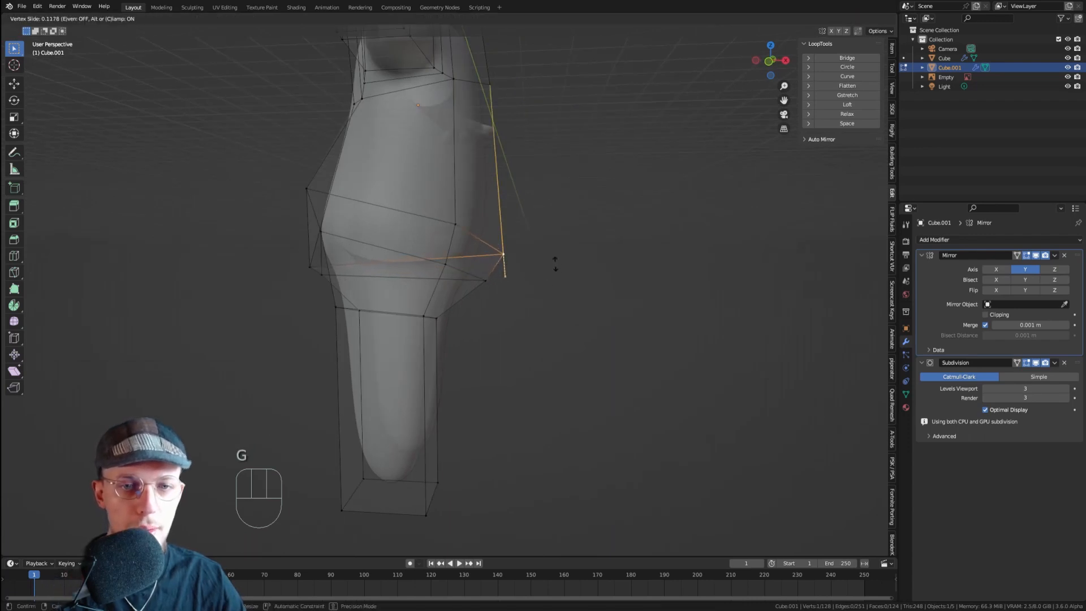
{"action": "left_click", "coordinate": [553, 260]}
- Select the rear crotch vertex on the centerline and move it up to match the front
{"action": "middle_click_drag", "start_coordinate": [538, 269], "coordinate": [336, 290]}
{"action": "left_click", "coordinate": [240, 275]}
{"action": "key", "text": "g"}
{"action": "middle_click_drag", "start_coordinate": [242, 267], "coordinate": [356, 228]}
{"action": "key", "text": "g"}
{"action": "left_click", "coordinate": [229, 232]}
- Slide the rear inner-thigh vertex along its edge and check the crotch shape in Object Mode
{"action": "middle_click_drag", "start_coordinate": [249, 279], "coordinate": [366, 279]}
{"action": "key", "text": "g"}
{"action": "key", "text": "g"}
{"action": "left_click", "coordinate": [356, 280]}
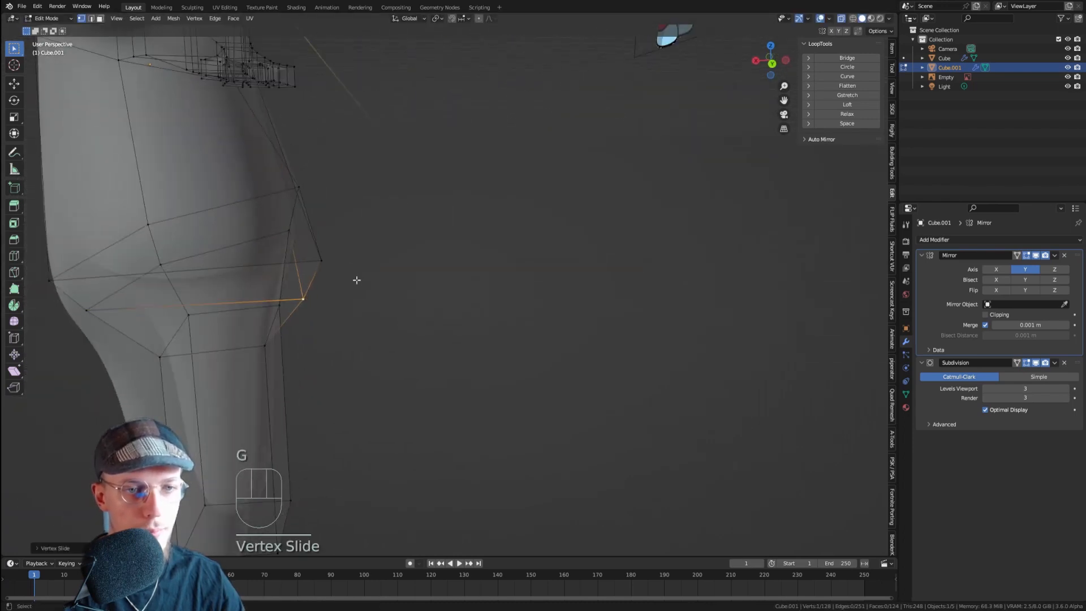
{"action": "key", "text": "KP_3"}
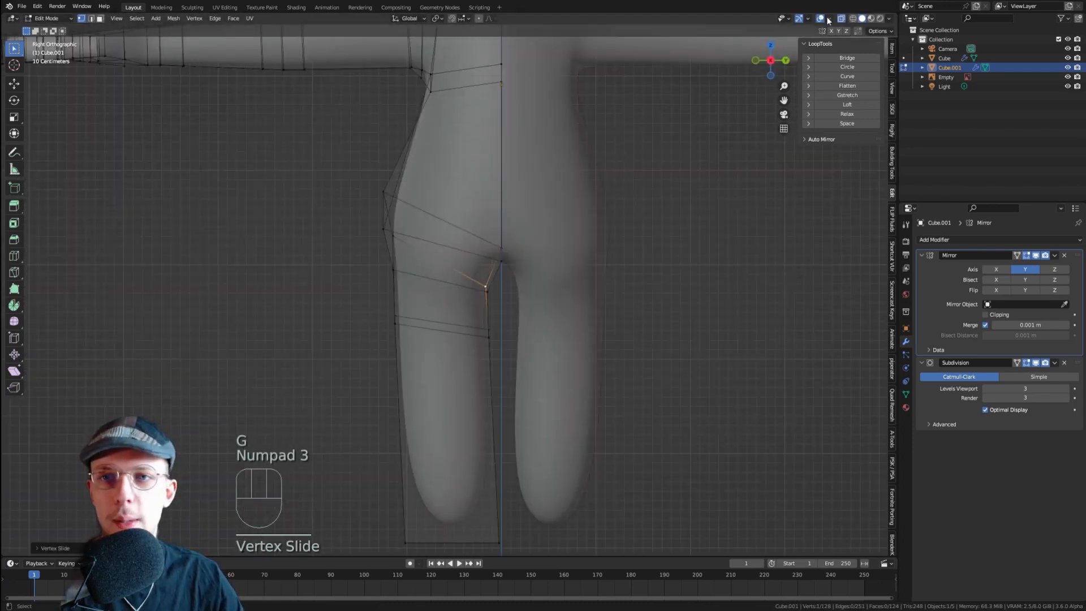
{"action": "scroll", "coordinate": [492, 273], "scroll_direction": "down", "scroll_amount": 5}
{"action": "key", "text": "Tab"}
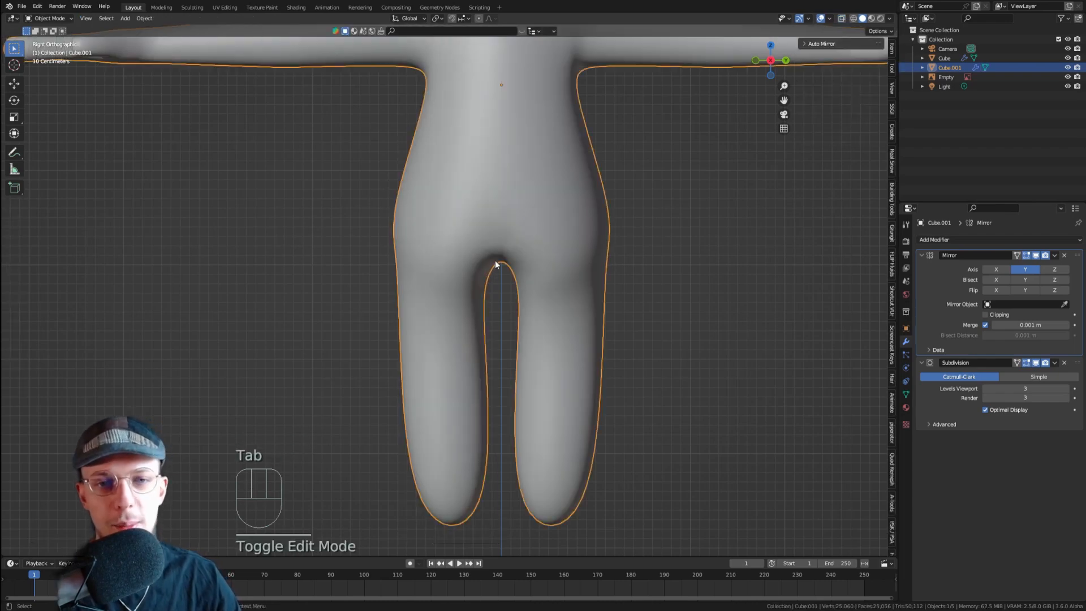
- Select all hip and upper-thigh vertices through the mesh with X-ray and move them down along global Z
{"action": "scroll", "coordinate": [545, 256], "scroll_direction": "down", "scroll_amount": 4}
{"action": "scroll", "coordinate": [534, 262], "scroll_direction": "up", "scroll_amount": 1}
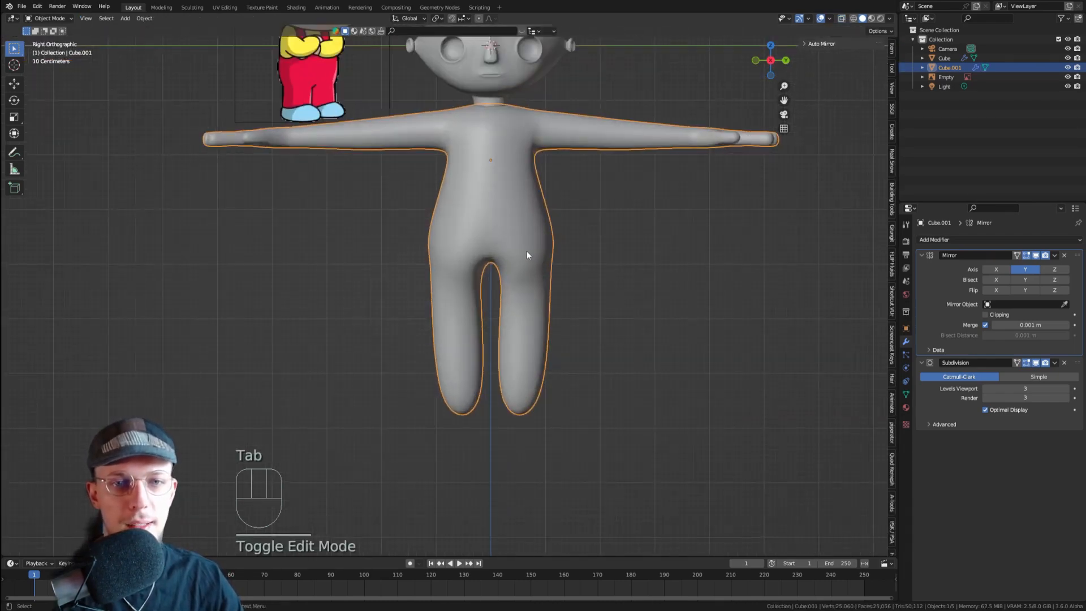
{"action": "key", "text": "Tab"}
{"action": "scroll", "coordinate": [508, 240], "scroll_direction": "down", "scroll_amount": 2}
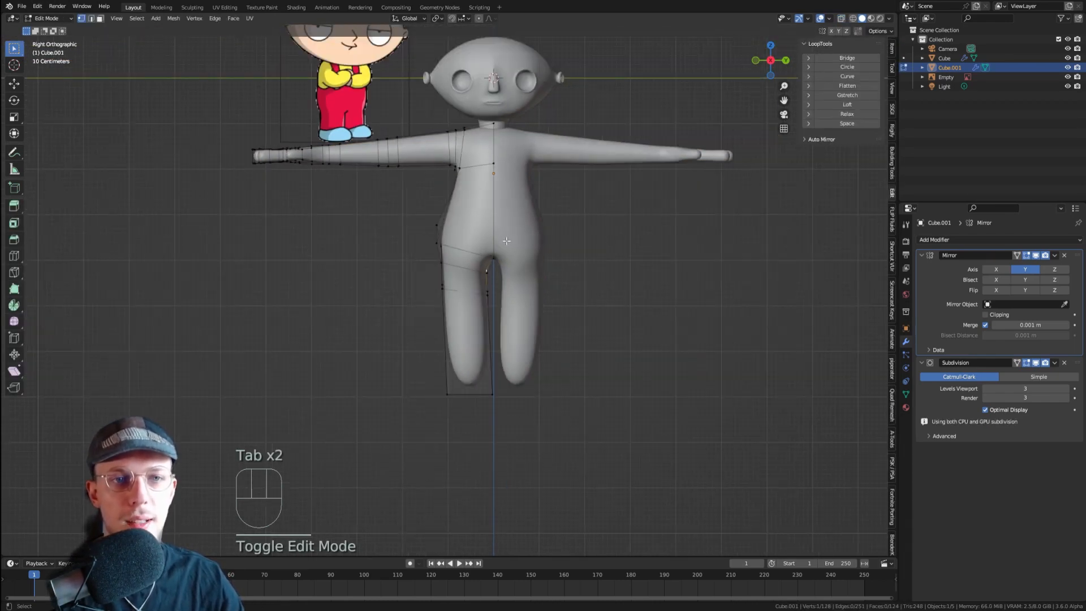
{"action": "scroll", "coordinate": [506, 241], "scroll_direction": "up", "scroll_amount": 3}
{"action": "scroll", "coordinate": [506, 240], "scroll_direction": "down", "scroll_amount": 3}
{"action": "key", "text": "alt+z"}
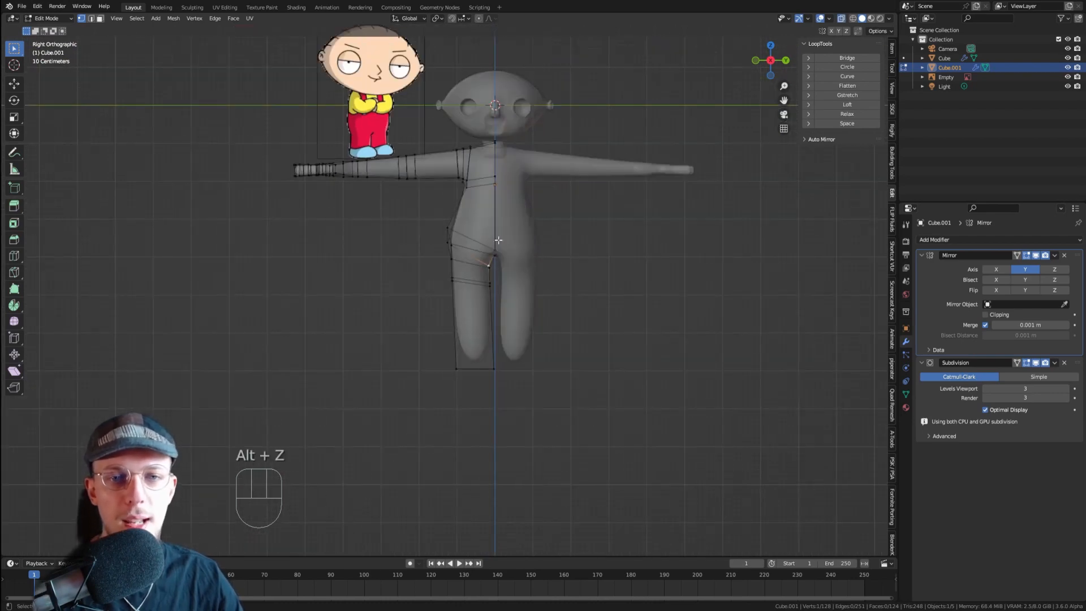
{"action": "left_click_drag", "start_coordinate": [434, 225], "coordinate": [545, 298]}
{"action": "key", "text": "g"}
{"action": "key", "text": "z"}
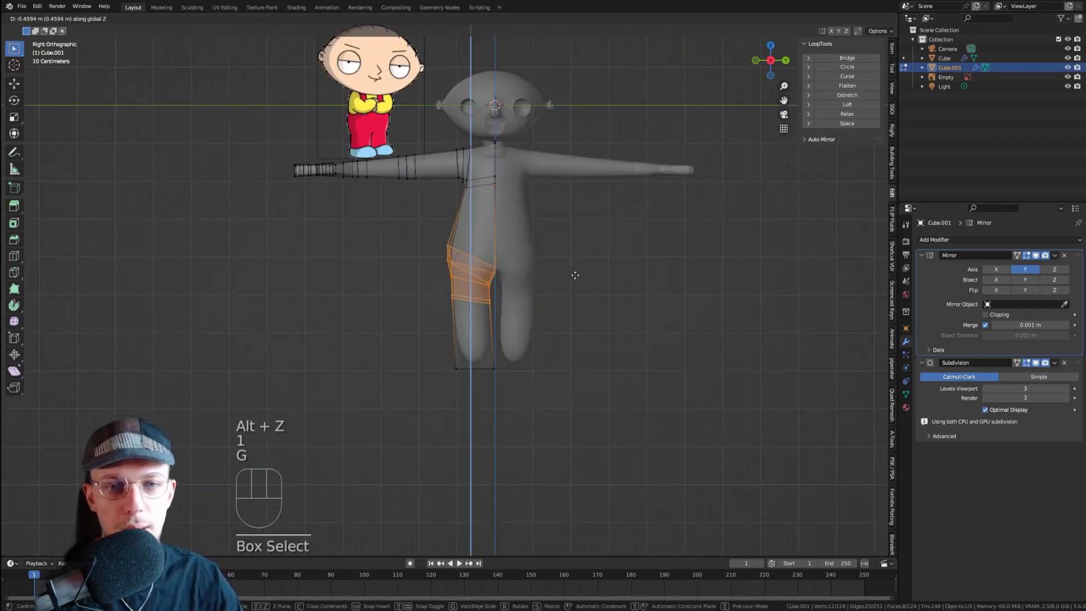
{"action": "left_click", "coordinate": [577, 265]}
- Select the crotch vertices on the centerline and move them slightly down along global Z
{"action": "scroll", "coordinate": [494, 257], "scroll_direction": "up", "scroll_amount": 3}
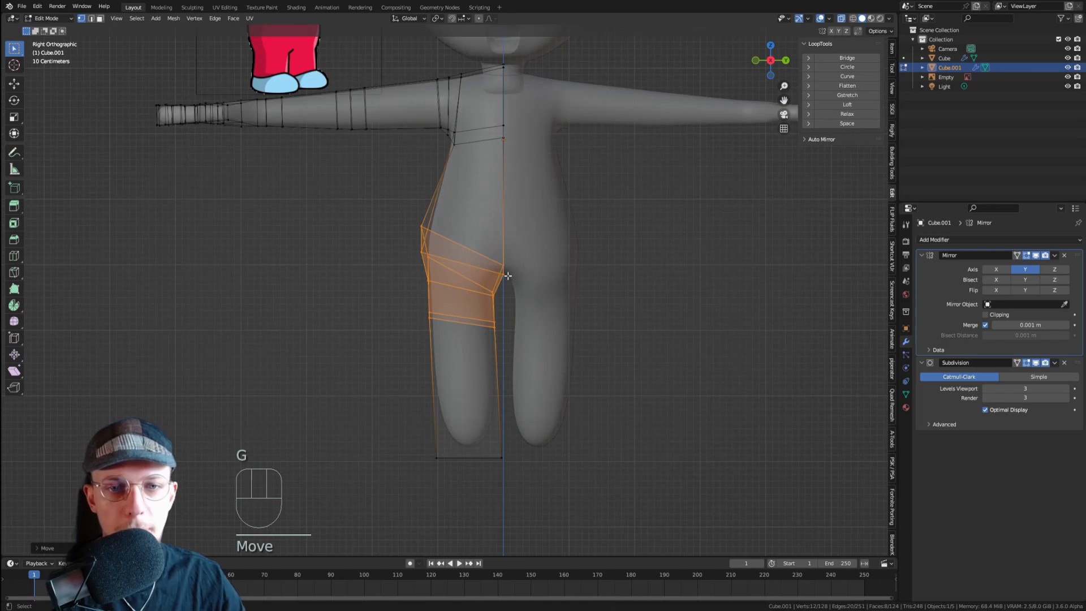
{"action": "left_click", "coordinate": [507, 275]}
{"action": "left_click_drag", "start_coordinate": [492, 257], "coordinate": [541, 295]}
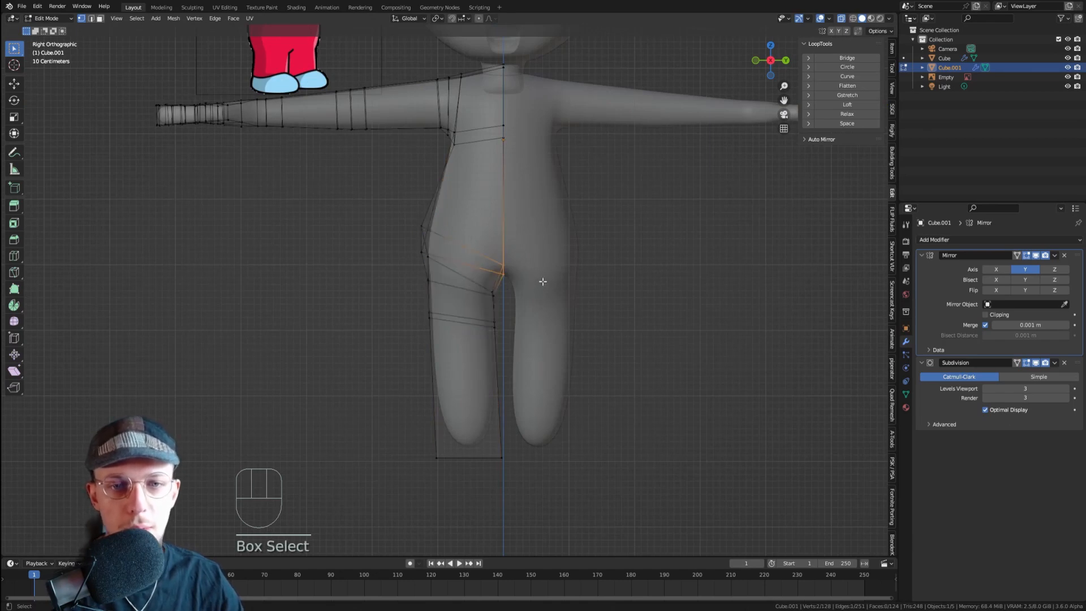
{"action": "key", "text": "g"}
{"action": "key", "text": "z"}
{"action": "left_click", "coordinate": [544, 287]}
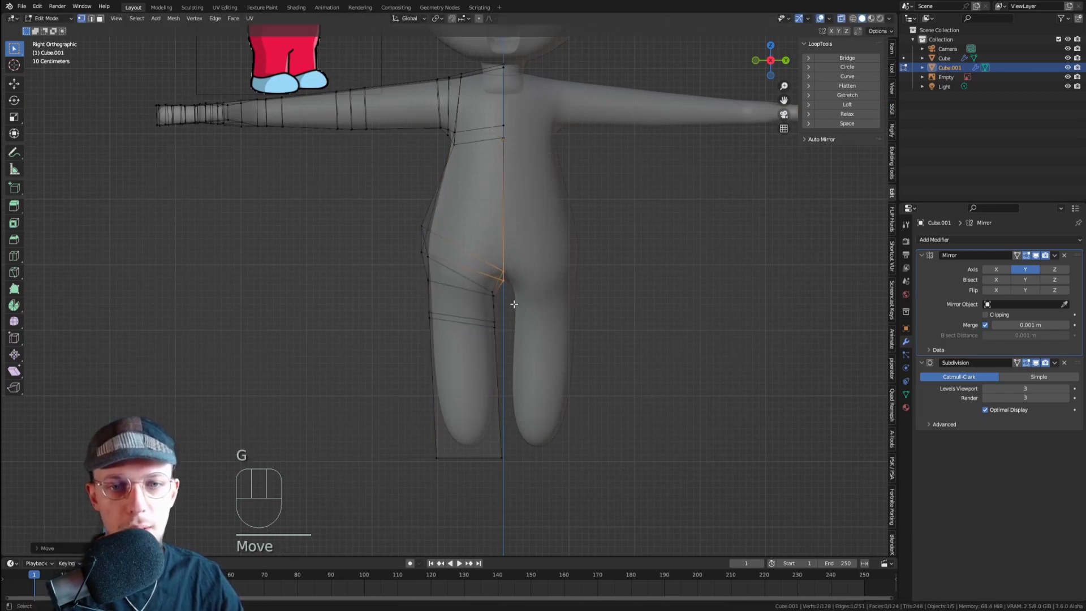
- Move the inner-thigh vertices beside the crotch down along global Z and view the body deselected in Object Mode
{"action": "left_click_drag", "start_coordinate": [514, 304], "coordinate": [477, 289]}
{"action": "key", "text": "g"}
{"action": "key", "text": "z"}
{"action": "left_click", "coordinate": [534, 298]}
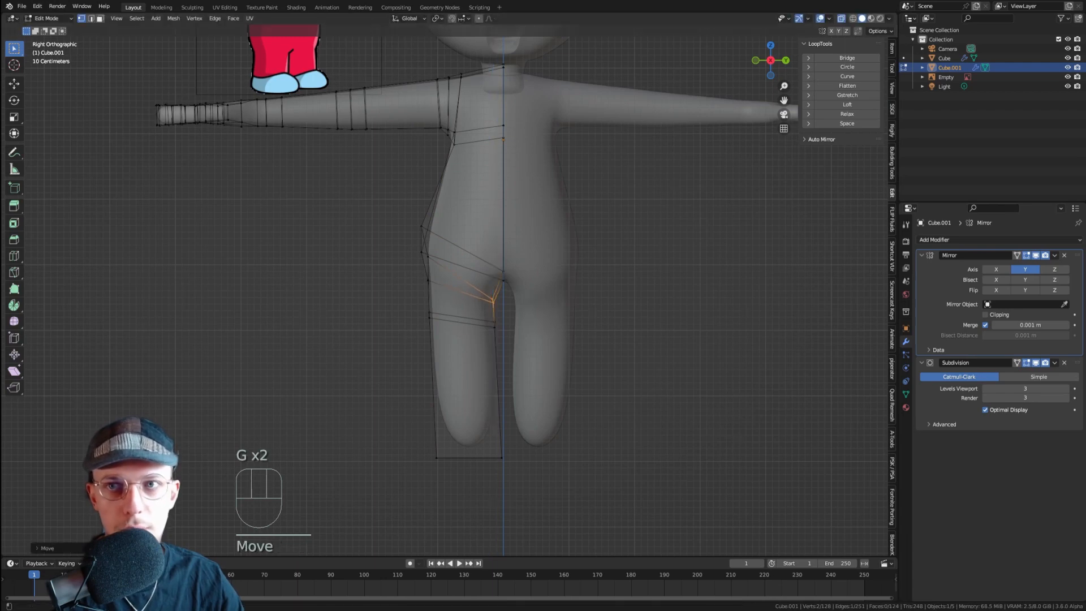
{"action": "key", "text": "Tab"}
{"action": "left_click", "coordinate": [626, 257]}
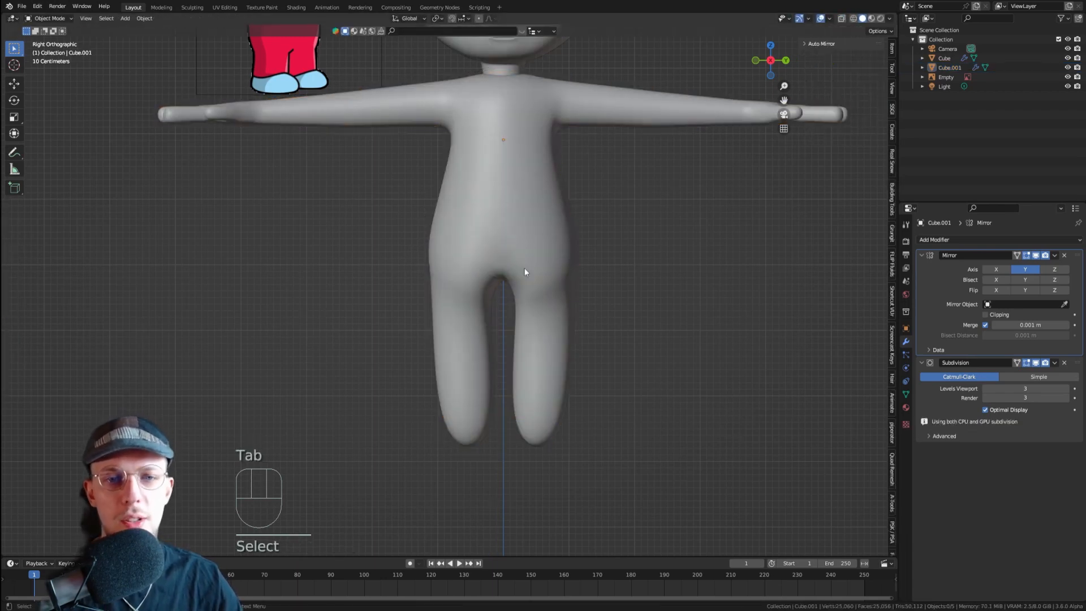
- Try to slide the upper-thigh edge loop along the leg
{"action": "key", "text": "Tab"}
{"action": "key", "text": "2"}
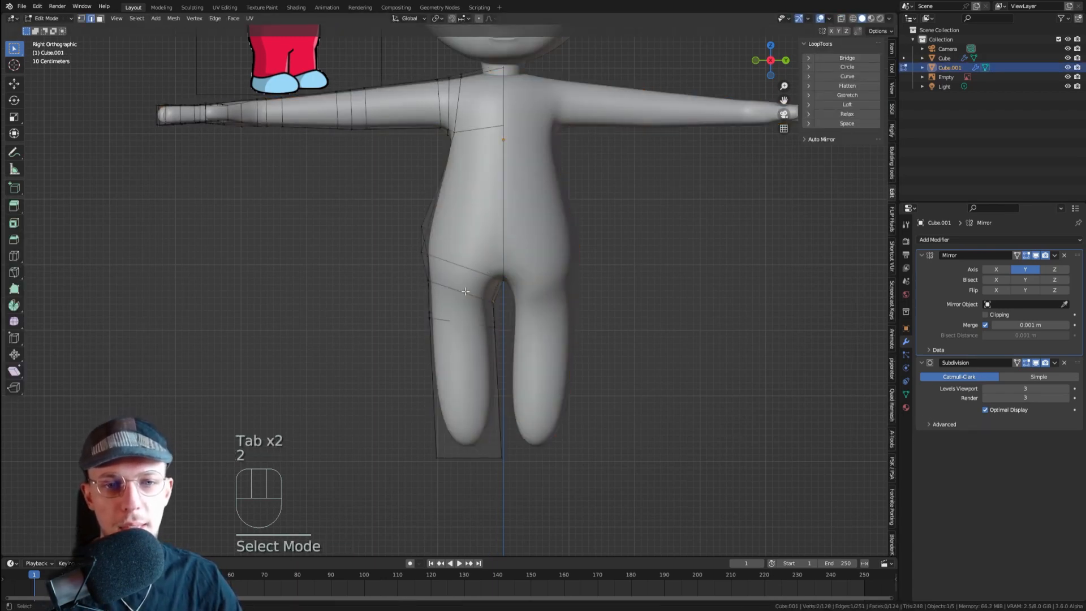
{"action": "left_click", "coordinate": [466, 290], "text": "alt"}
{"action": "key", "text": "g"}
{"action": "key", "text": "g"}
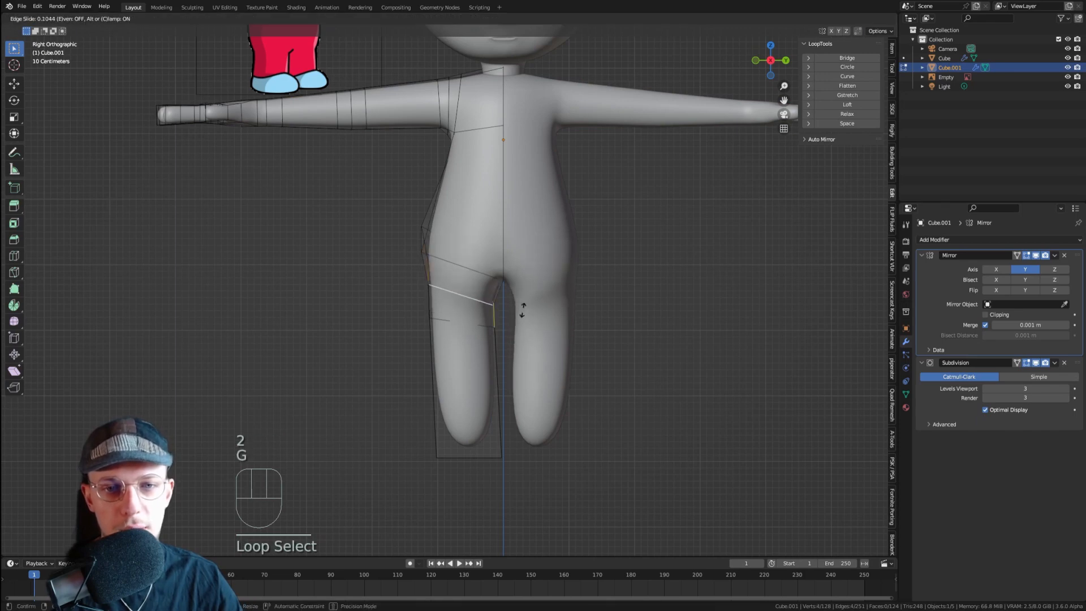
{"action": "left_click", "coordinate": [454, 275]}
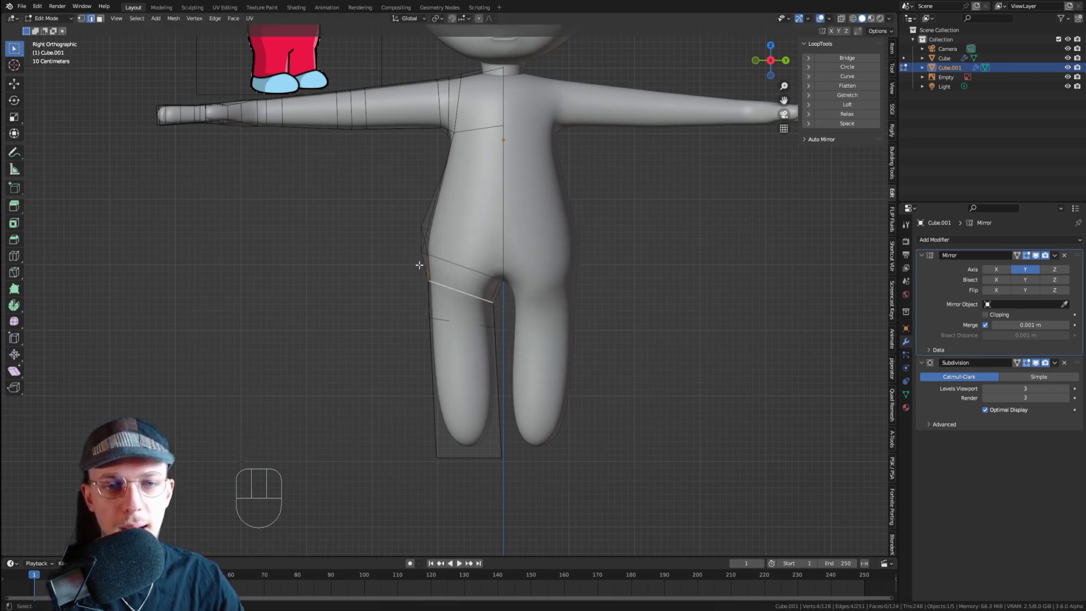
{"action": "key", "text": "Tab"}
- Switch the body to Sculpt Mode and set the Grab brush radius to about 186 px
{"action": "left_click", "coordinate": [49, 18]}
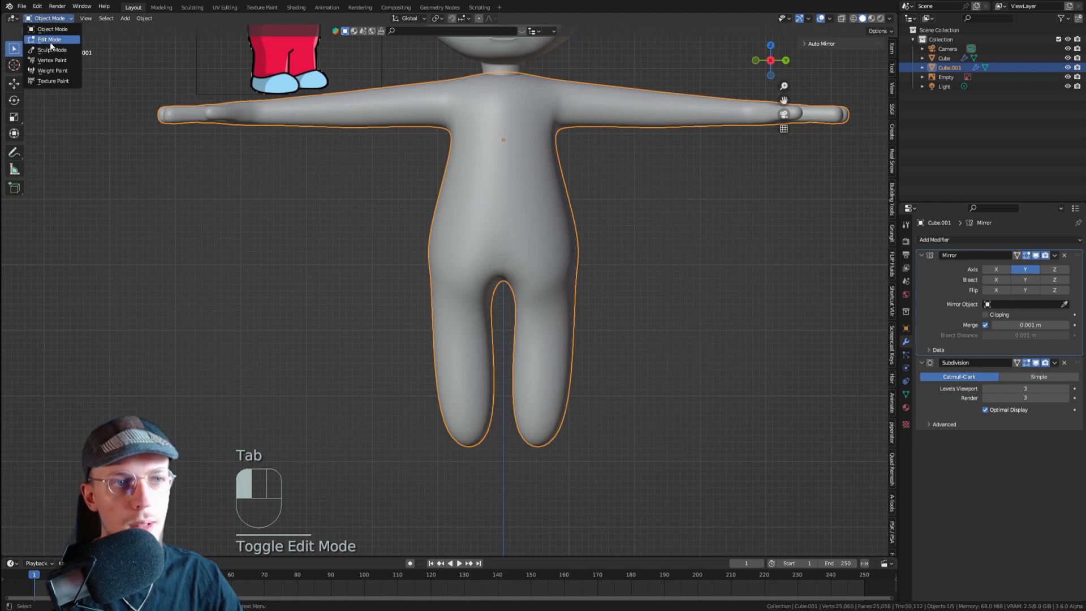
{"action": "left_click", "coordinate": [50, 49]}
{"action": "key", "text": "f"}
{"action": "left_click", "coordinate": [526, 263]}
- Try a Grab stroke on the crotch at the centerline and undo it
{"action": "left_click_drag", "start_coordinate": [495, 259], "coordinate": [497, 274]}
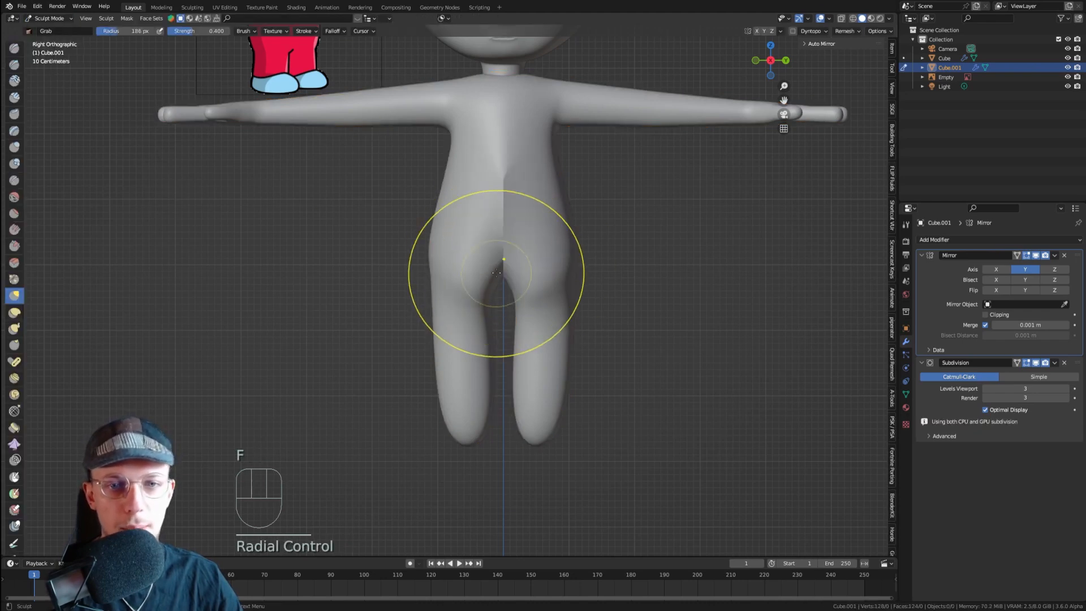
{"action": "key", "text": "ctrl+z"}
{"action": "middle_click_drag", "start_coordinate": [508, 252], "coordinate": [467, 249], "text": "shift"}
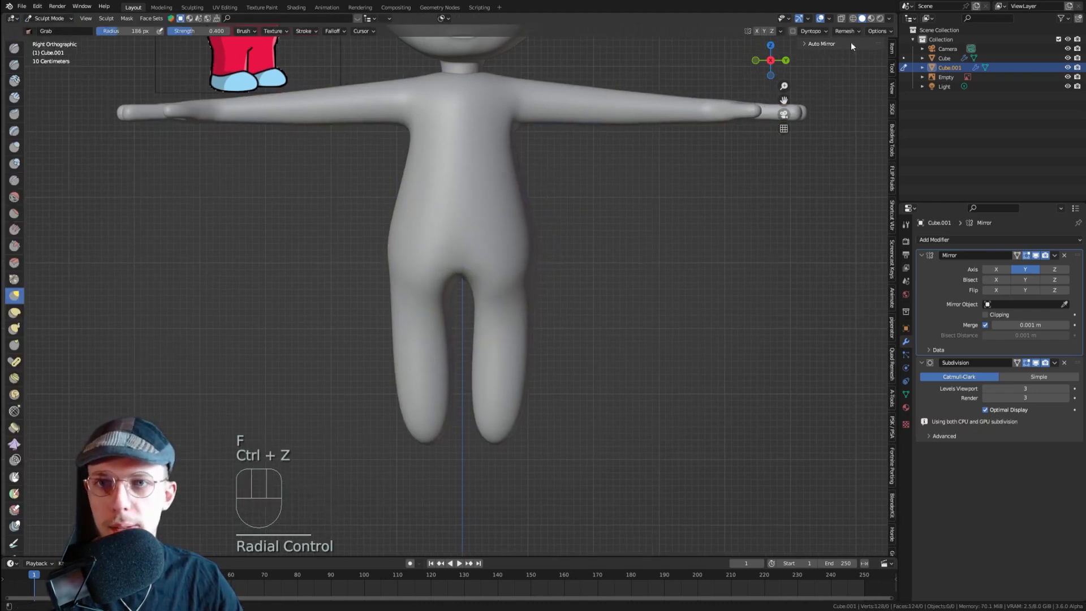
- Enable Clipping in the Mirror modifier and try Grab strokes around the crotch and hip, undoing them
{"action": "left_click", "coordinate": [985, 315]}
{"action": "mouse_move", "coordinate": [459, 276]}
{"action": "left_mouse_down"}
{"action": "mouse_move", "coordinate": [461, 299]}
{"action": "mouse_move", "coordinate": [424, 300]}
{"action": "mouse_move", "coordinate": [433, 292]}
{"action": "mouse_move", "coordinate": [400, 277]}
{"action": "mouse_move", "coordinate": [427, 287]}
{"action": "mouse_move", "coordinate": [413, 279]}
{"action": "left_mouse_up"}
{"action": "key", "text": "ctrl+z"}
{"action": "key", "text": "f"}
{"action": "key", "text": "ctrl+z"}
{"action": "key", "text": "ctrl+z"}
- Reshape the outer hip and top of the thigh using the Grab brush at radii of 168 px and 115 px
{"action": "key", "text": "f"}
{"action": "left_click", "coordinate": [437, 282]}
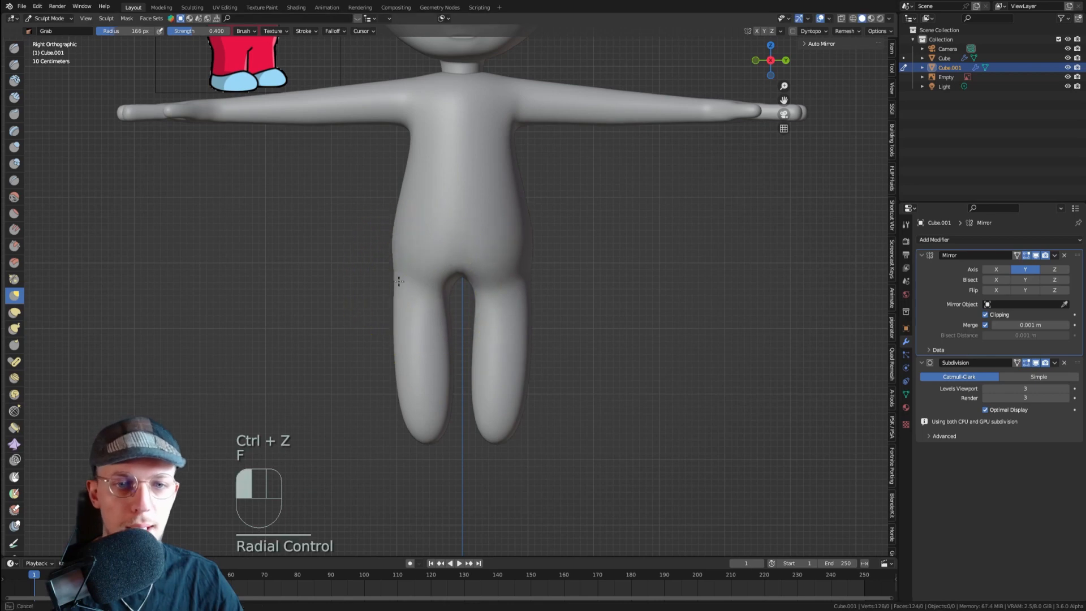
{"action": "key", "text": "f"}
{"action": "left_click", "coordinate": [429, 283]}
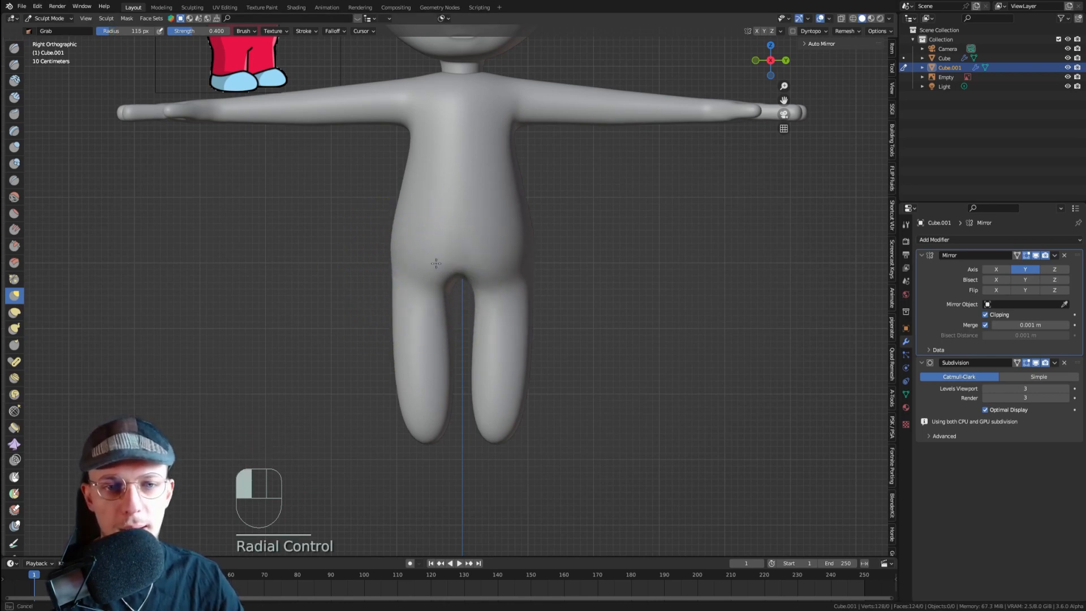
- Grab the inner and lower leg to adjust its outline, starting with a brush radius of 160 px
{"action": "key", "text": "f"}
{"action": "left_click", "coordinate": [436, 373]}
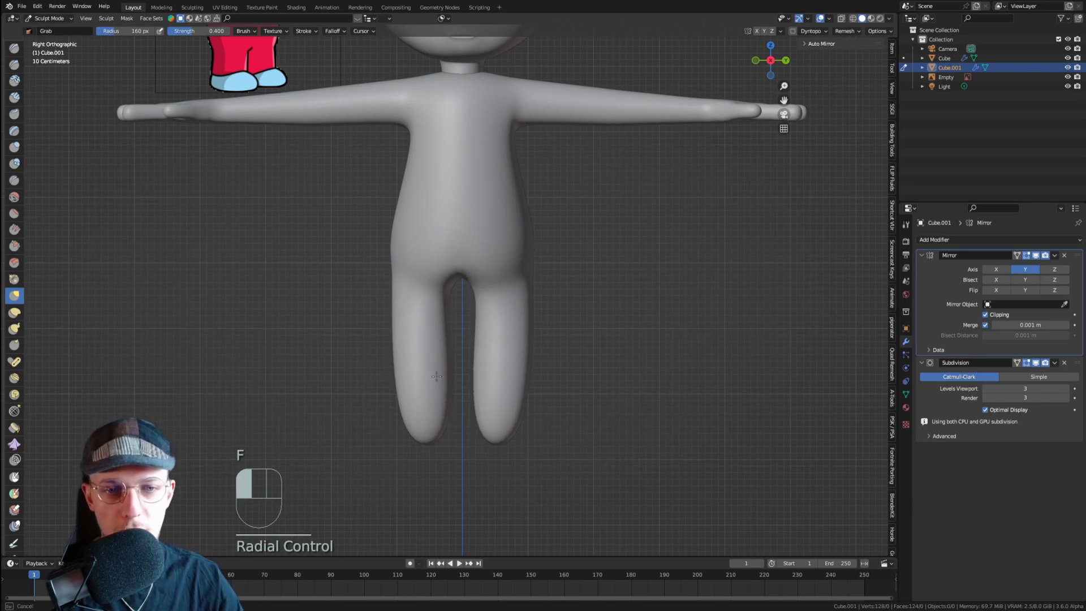
{"action": "key", "text": "f"}
{"action": "left_click", "coordinate": [392, 424]}
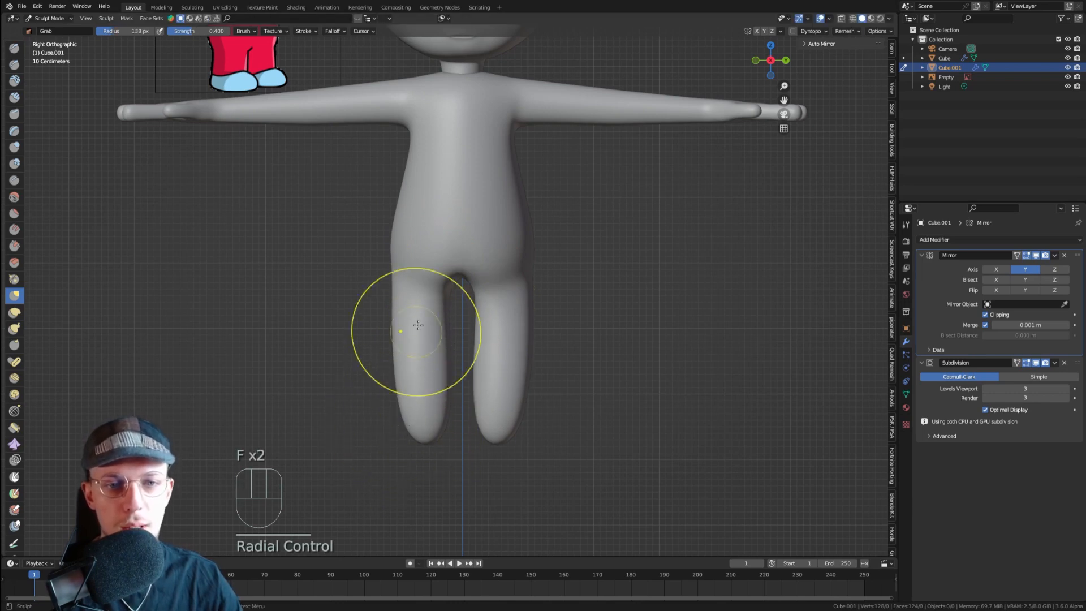
- In the front orthographic view, enlarge the Grab brush to about 210 px and pull the legs forward under the torso
{"action": "middle_click_drag", "start_coordinate": [400, 327], "coordinate": [403, 286]}
{"action": "key", "text": "f"}
{"action": "key", "text": "KP_1"}
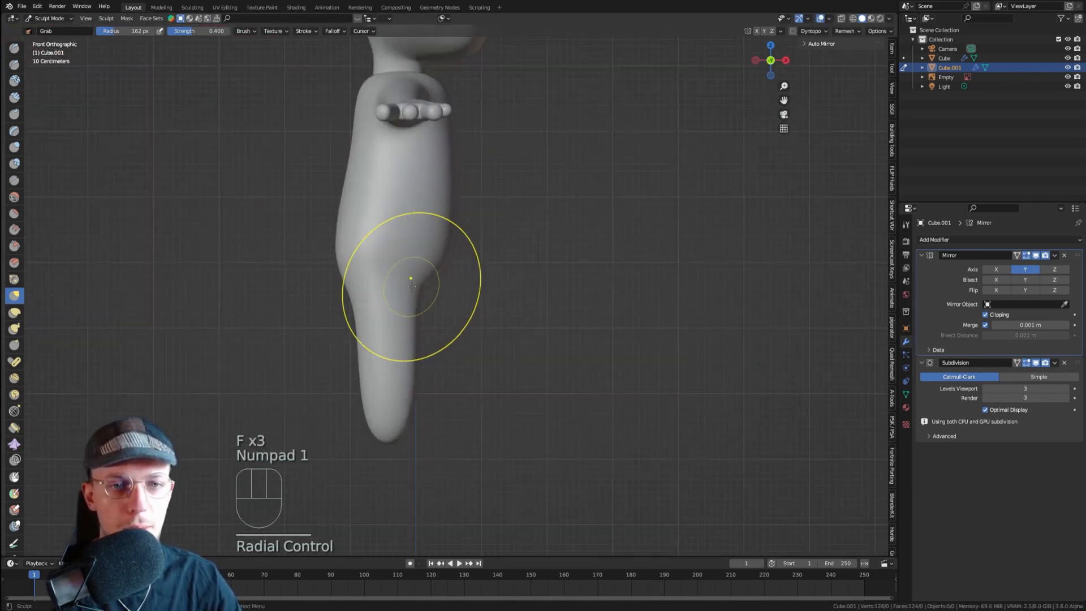
{"action": "scroll", "coordinate": [391, 286], "scroll_direction": "down", "scroll_amount": 4}
{"action": "key", "text": "f"}
{"action": "left_click", "coordinate": [407, 277]}
{"action": "scroll", "coordinate": [398, 281], "scroll_direction": "up", "scroll_amount": 1}
{"action": "key", "text": "f"}
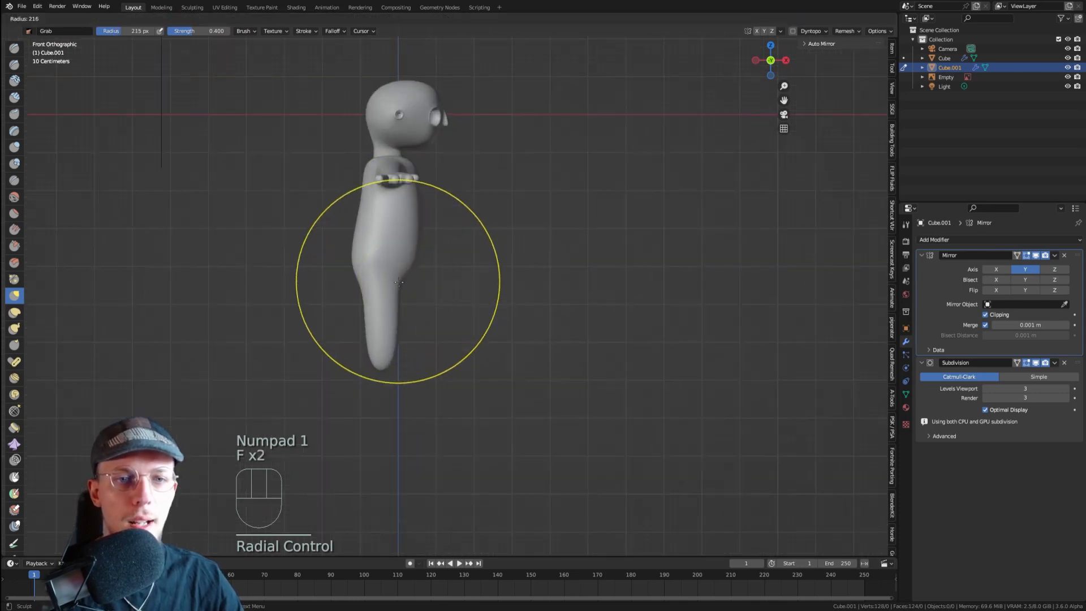
{"action": "left_click", "coordinate": [424, 281]}
{"action": "scroll", "coordinate": [401, 281], "scroll_direction": "up", "scroll_amount": 1}
{"action": "left_click", "coordinate": [370, 300]}
- Adjust the lower leg's forward position in the profile with Grab strokes, varying the brush radius between about 154 and 210 px
{"action": "key", "text": "f"}
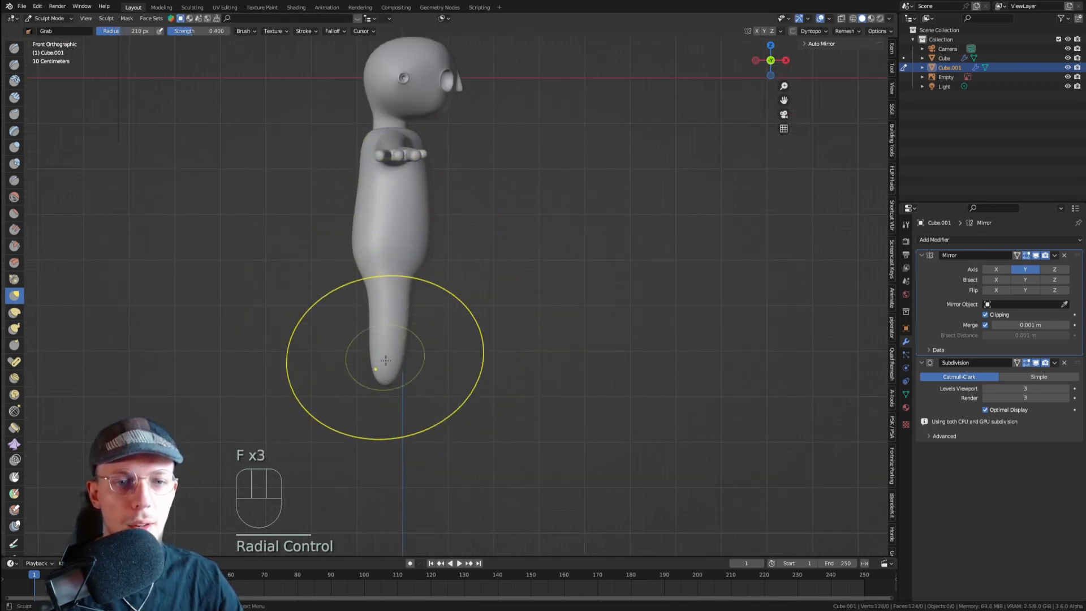
{"action": "left_click", "coordinate": [396, 379]}
{"action": "key", "text": "f"}
{"action": "left_click", "coordinate": [397, 373]}
{"action": "key", "text": "f"}
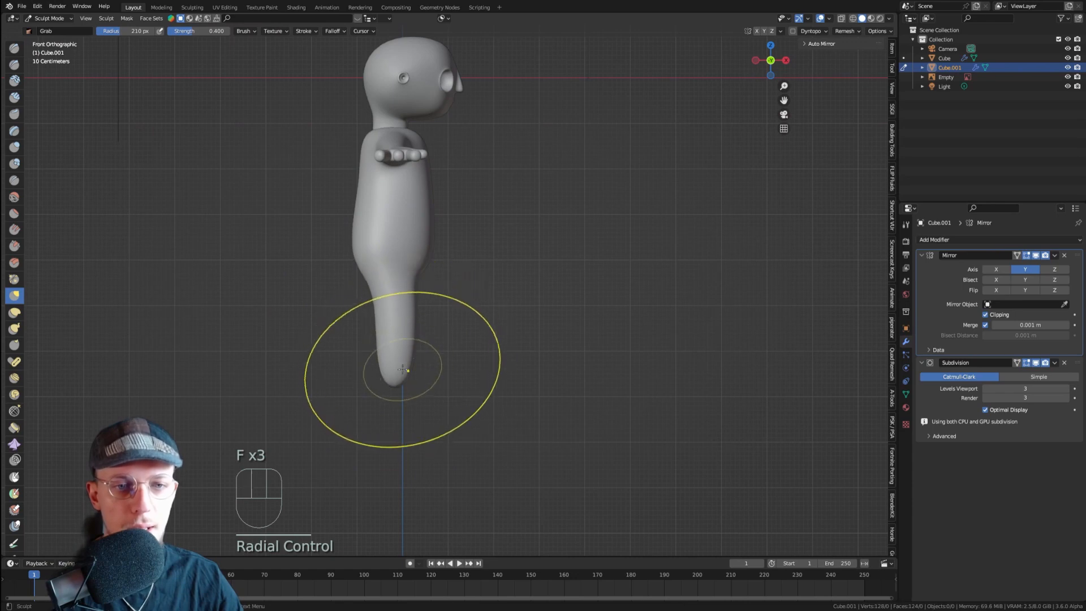
{"action": "key", "text": "f"}
{"action": "left_click", "coordinate": [391, 366]}
{"action": "key", "text": "f"}
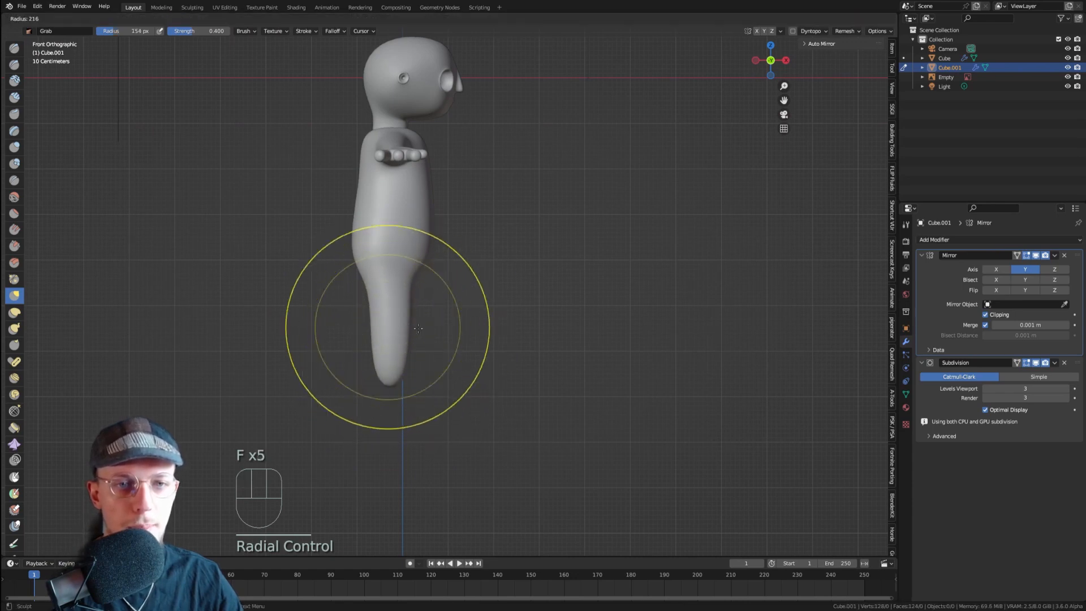
{"action": "left_click", "coordinate": [392, 371]}
- Shape the buttocks and lower back in profile with the Grab brush at 126 px, and enlarge the radius to 162 px
{"action": "key", "text": "f"}
{"action": "left_click", "coordinate": [352, 283]}
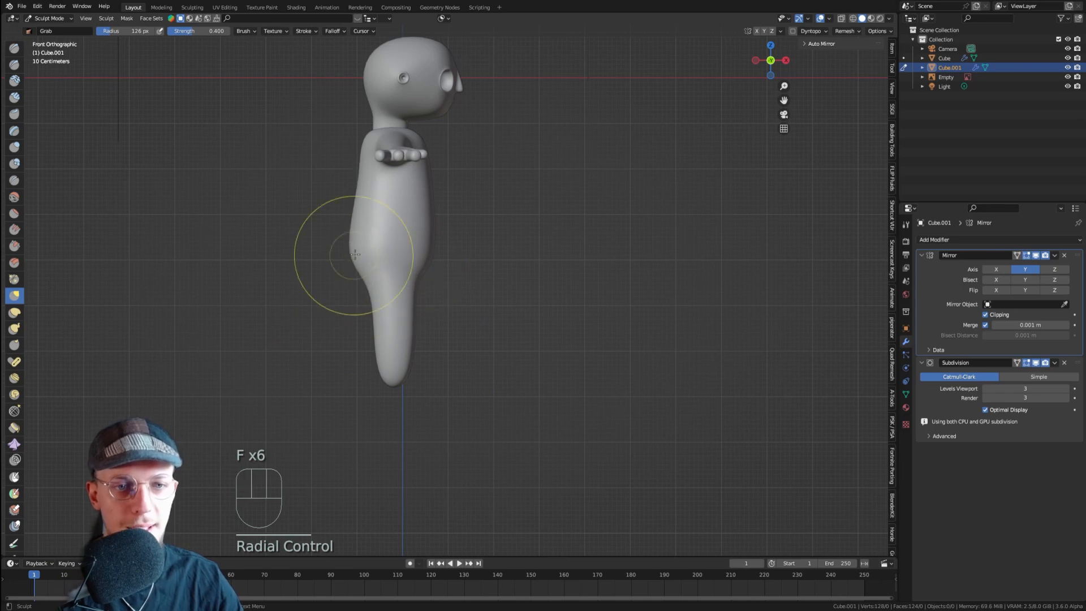
{"action": "left_click_drag", "start_coordinate": [358, 231], "coordinate": [360, 220]}
{"action": "key", "text": "f"}
{"action": "left_click", "coordinate": [360, 182]}
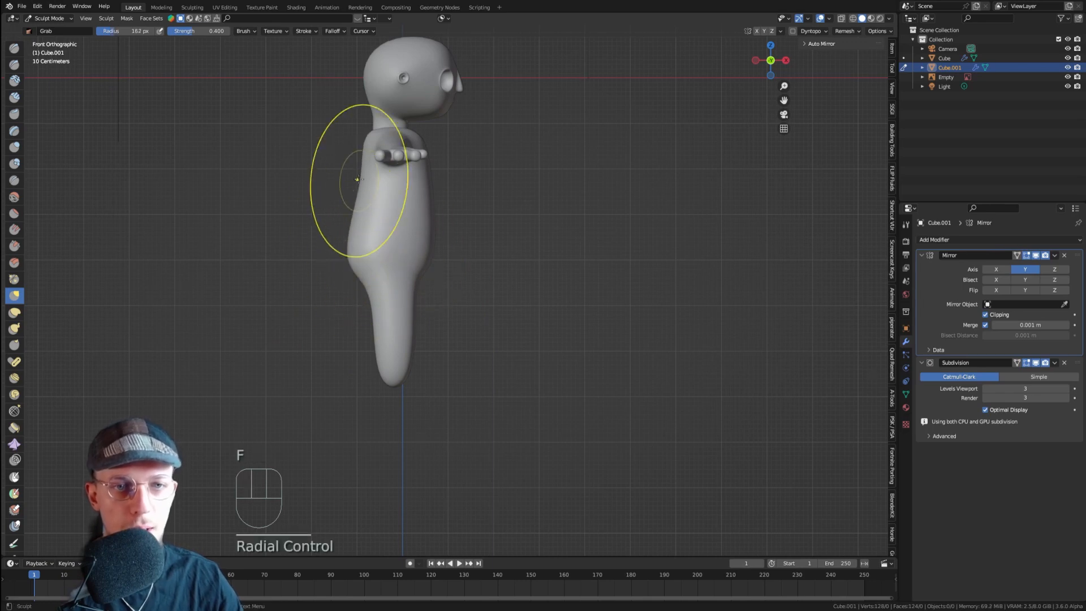
- Refine the back and buttock outline in profile with Grab strokes, reducing the brush radius to 110 px
{"action": "left_click_drag", "start_coordinate": [359, 181], "coordinate": [350, 179]}
{"action": "key", "text": "f"}
{"action": "left_click", "coordinate": [333, 148]}
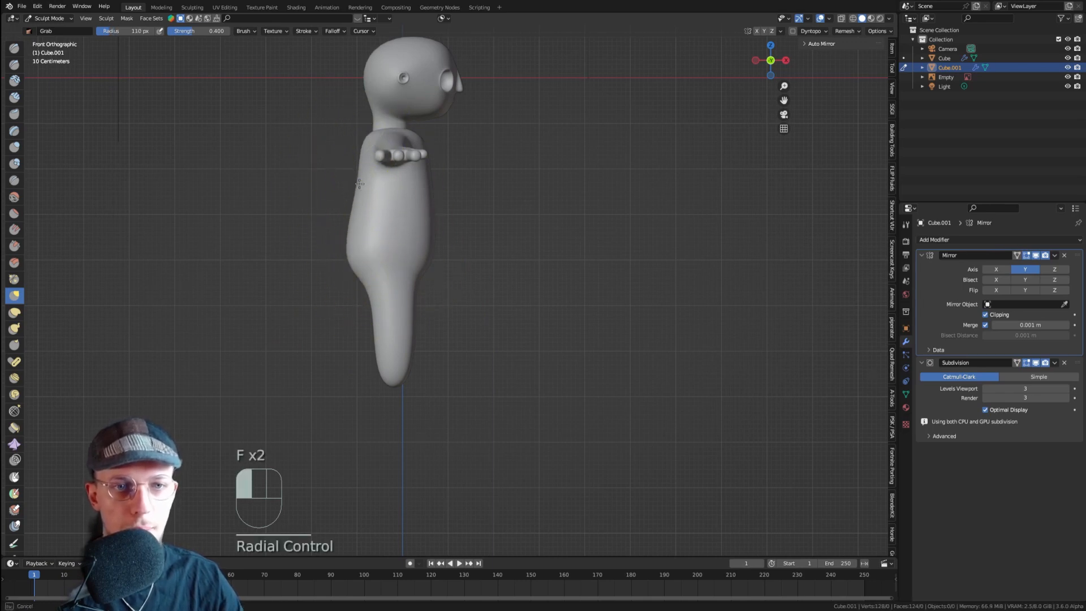
{"action": "mouse_move", "coordinate": [353, 230]}
{"action": "left_mouse_down"}
{"action": "mouse_move", "coordinate": [357, 220]}
{"action": "mouse_move", "coordinate": [351, 230]}
{"action": "left_mouse_up"}
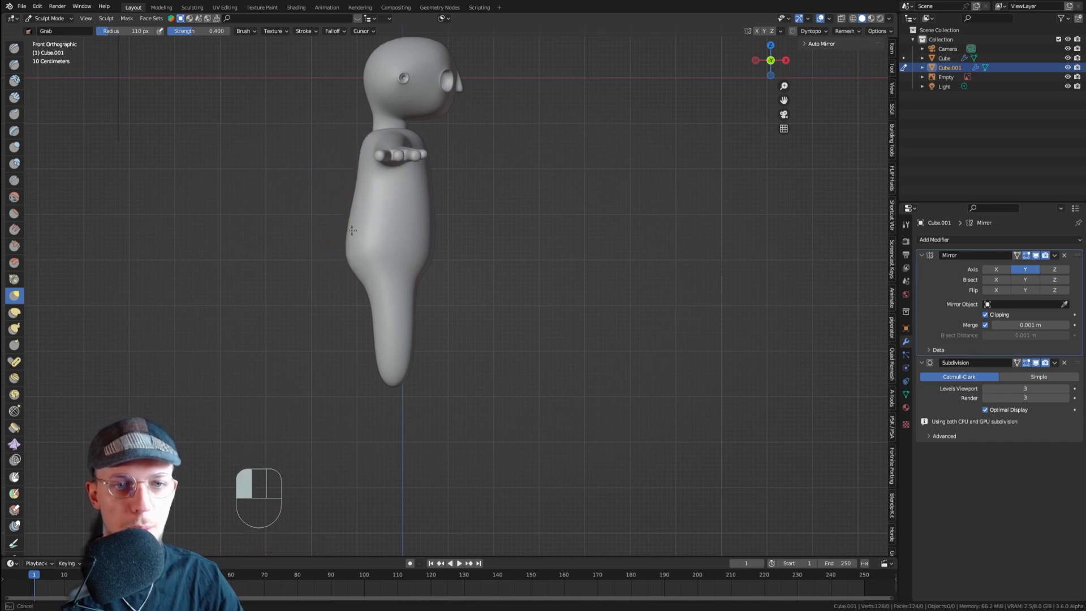
{"action": "left_click_drag", "start_coordinate": [356, 276], "coordinate": [357, 265]}
{"action": "key", "text": "KP_1"}
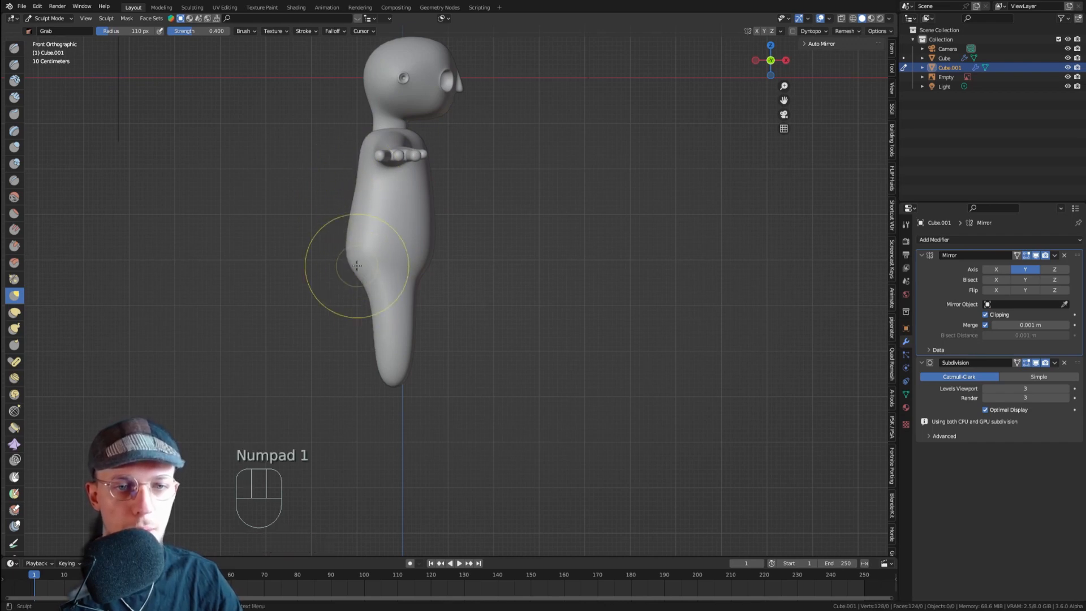
- View the hips from behind and resize the Grab brush to 152 px and 89 px
{"action": "left_click", "coordinate": [757, 60]}
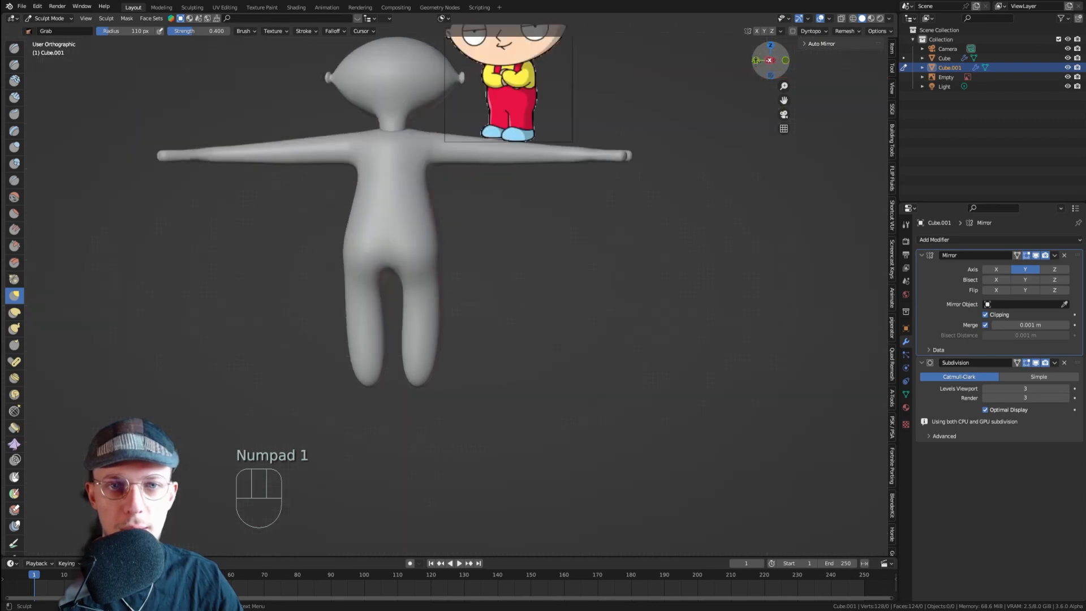
{"action": "key", "text": "f"}
{"action": "left_click", "coordinate": [504, 260]}
{"action": "mouse_move", "coordinate": [397, 258]}
{"action": "middle_mouse_down"}
{"action": "mouse_move", "coordinate": [373, 262]}
{"action": "mouse_move", "coordinate": [409, 252]}
{"action": "middle_mouse_up"}
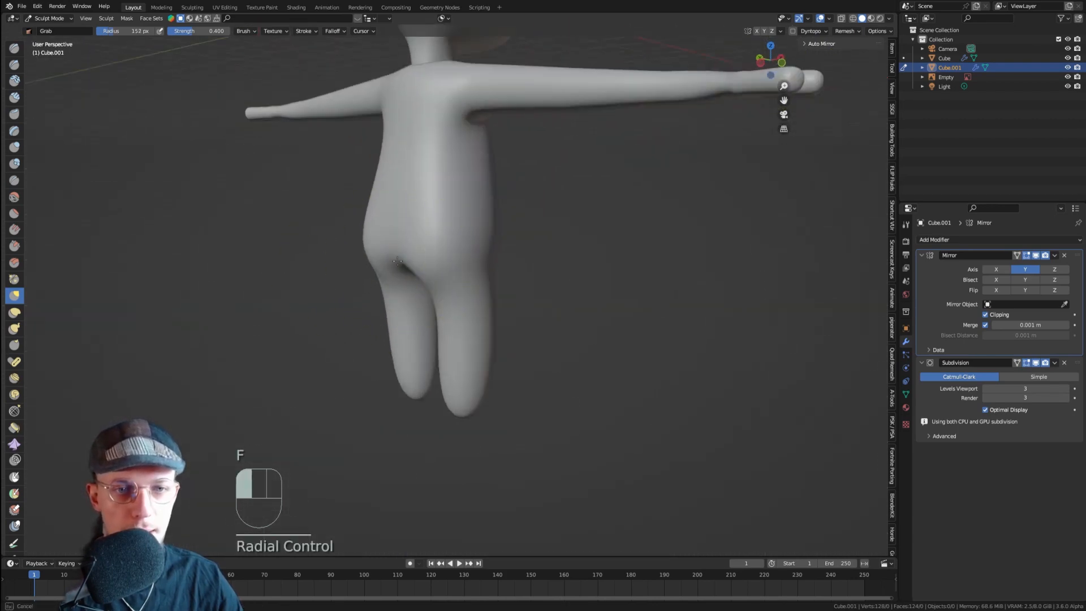
{"action": "key", "text": "f"}
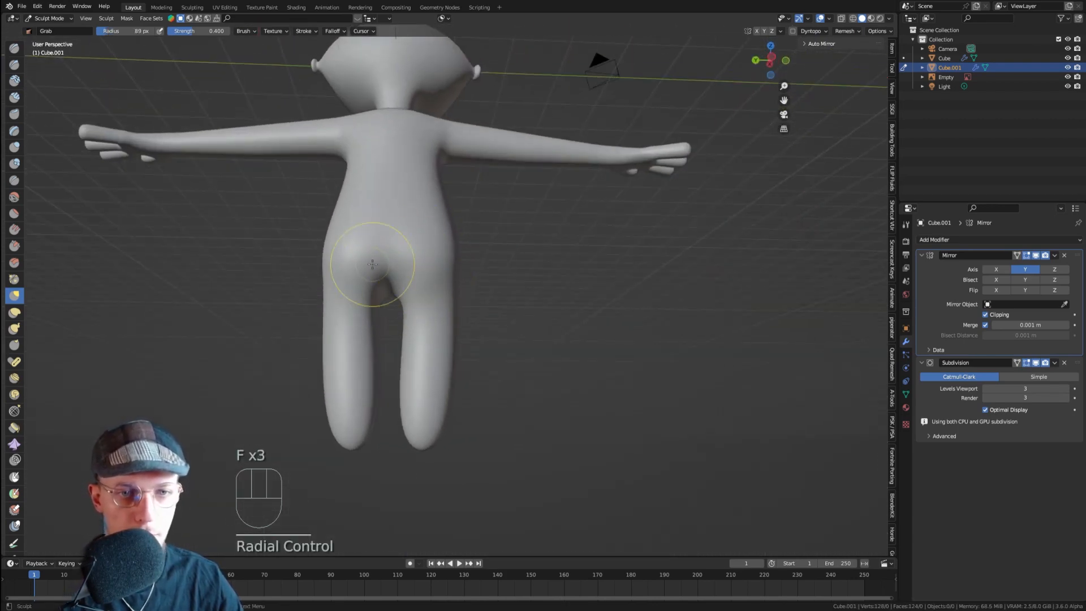
{"action": "left_click", "coordinate": [392, 262]}
- In Edit Mode, select the rear crotch vertex on the centre line and lower it along Z
{"action": "key", "text": "Tab"}
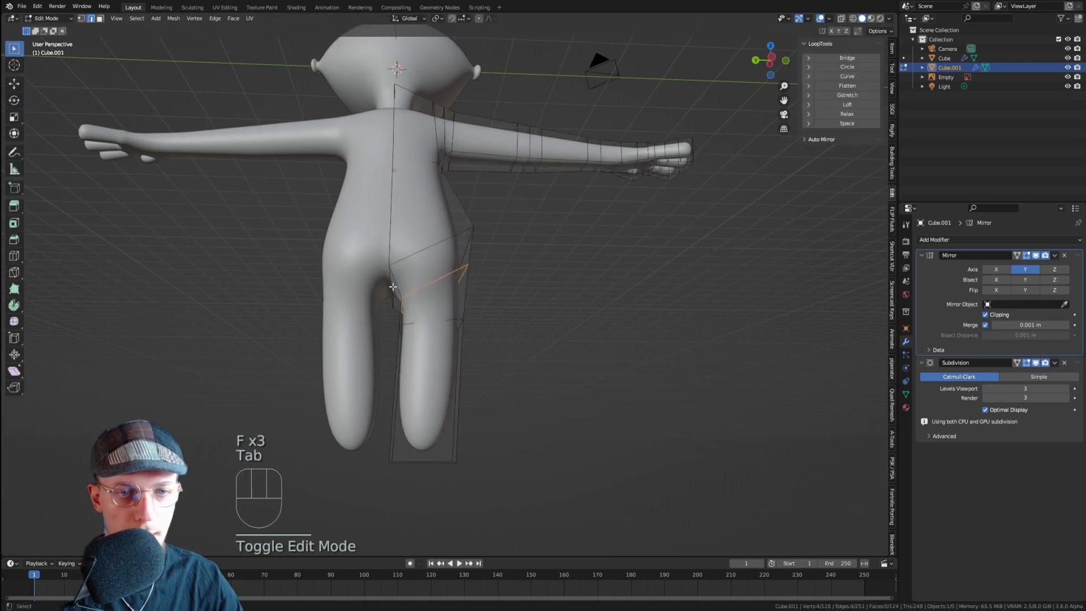
{"action": "key", "text": "1"}
{"action": "key", "text": "g"}
{"action": "key", "text": "z"}
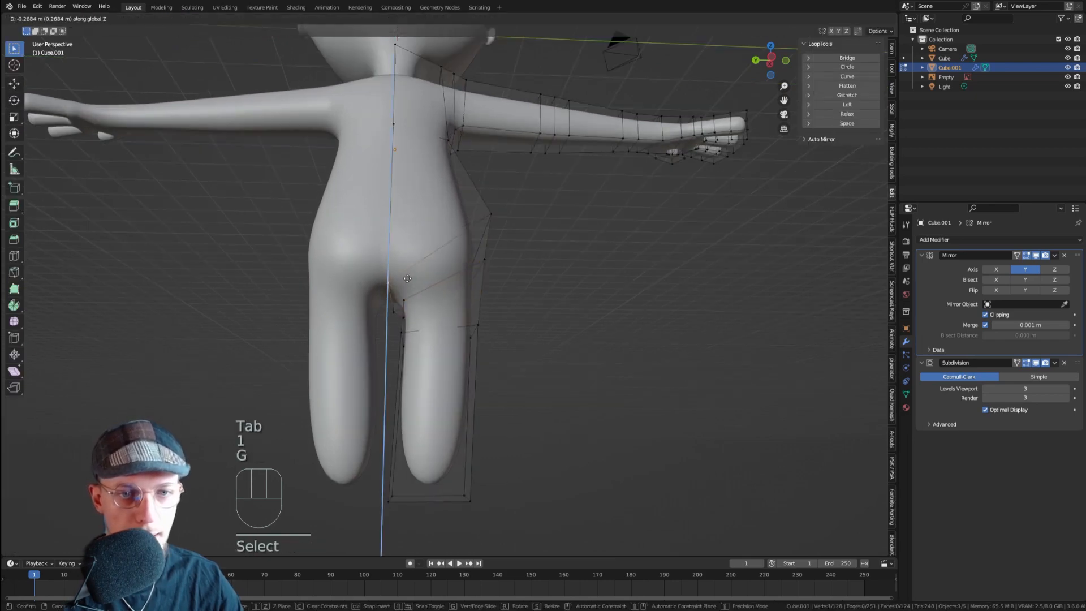
{"action": "left_click", "coordinate": [409, 280]}
- Reposition the rear inner-thigh vertex and adjust the height of the rear crotch vertex along Z
{"action": "key", "text": "g"}
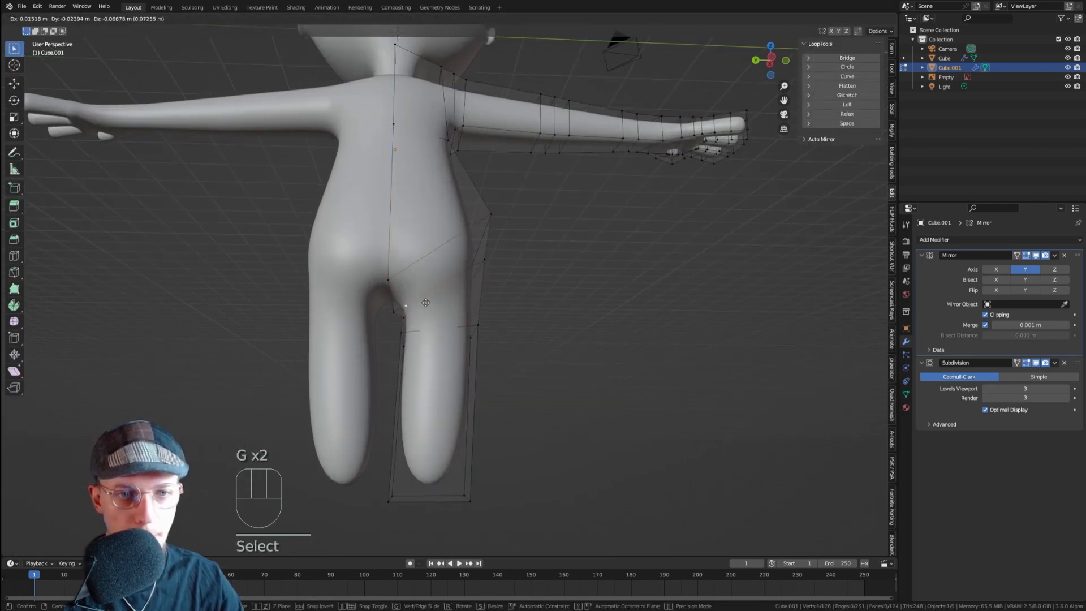
{"action": "left_click", "coordinate": [426, 303]}
{"action": "left_click", "coordinate": [390, 281]}
{"action": "key", "text": "g"}
{"action": "key", "text": "z"}
{"action": "left_click", "coordinate": [393, 291]}
{"action": "mouse_move", "coordinate": [393, 270]}
{"action": "middle_mouse_down"}
{"action": "mouse_move", "coordinate": [384, 281]}
{"action": "mouse_move", "coordinate": [410, 270]}
{"action": "mouse_move", "coordinate": [376, 274]}
{"action": "mouse_move", "coordinate": [443, 260]}
{"action": "mouse_move", "coordinate": [391, 248]}
{"action": "middle_mouse_up"}
{"action": "key", "text": "g"}
{"action": "key", "text": "z"}
{"action": "left_click", "coordinate": [383, 275]}
- Add a loop cut around the lower torso just above the hips
{"action": "key", "text": "ctrl+r"}
{"action": "left_click", "coordinate": [483, 177]}
{"action": "left_click", "coordinate": [489, 205]}
- Slide a vertex at the rear of the hips along its edge and shift it along X
{"action": "key", "text": "1"}
{"action": "left_click", "coordinate": [376, 277]}
{"action": "key", "text": "g"}
{"action": "key", "text": "g"}
{"action": "left_click", "coordinate": [390, 266]}
{"action": "key", "text": "g"}
{"action": "key", "text": "y"}
{"action": "key", "text": "x"}
{"action": "left_click", "coordinate": [451, 257]}
- Slide the centre vertex of the new loop up the back and push it backward along X
{"action": "left_click", "coordinate": [390, 241]}
{"action": "key", "text": "g"}
{"action": "key", "text": "g"}
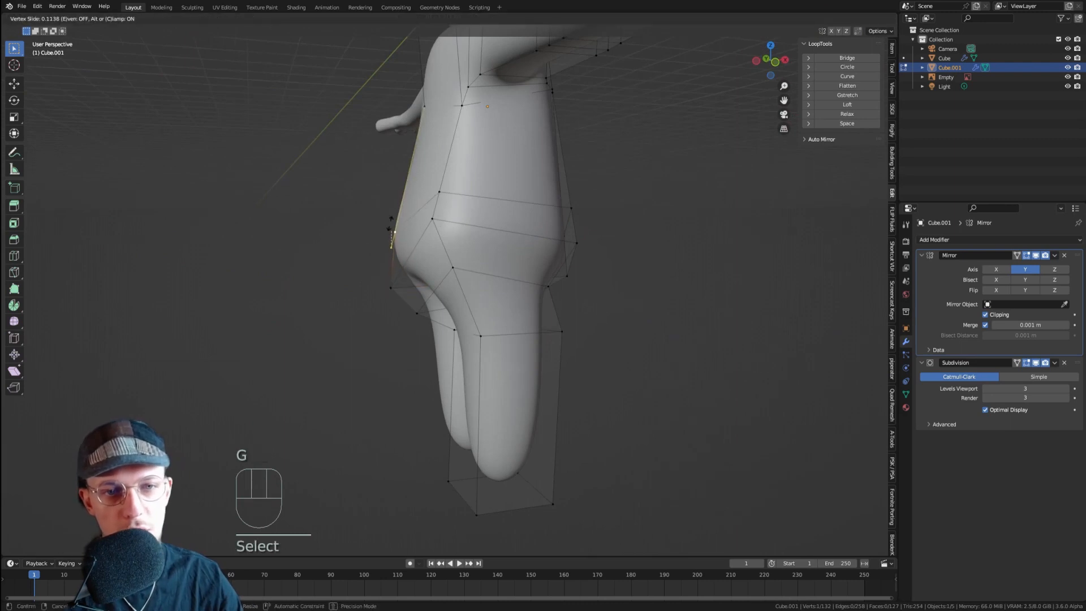
{"action": "left_click", "coordinate": [395, 198]}
{"action": "key", "text": "g"}
{"action": "key", "text": "y"}
{"action": "key", "text": "x"}
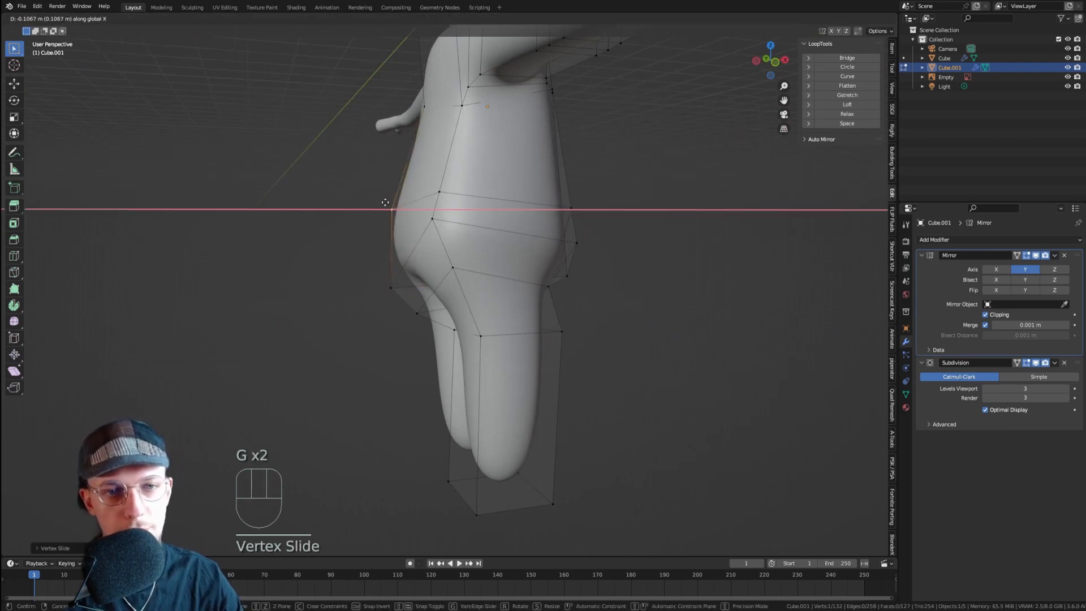
{"action": "left_click", "coordinate": [368, 203]}
- In the right orthographic view, try a sculpting stroke on the outer hip with a 147 px brush and undo it
{"action": "mouse_move", "coordinate": [368, 203]}
{"action": "middle_mouse_down"}
{"action": "mouse_move", "coordinate": [504, 213]}
{"action": "mouse_move", "coordinate": [423, 250]}
{"action": "middle_mouse_up"}
{"action": "key", "text": "Tab"}
{"action": "key", "text": "f"}
{"action": "left_click", "coordinate": [432, 242]}
{"action": "key", "text": "KP_3"}
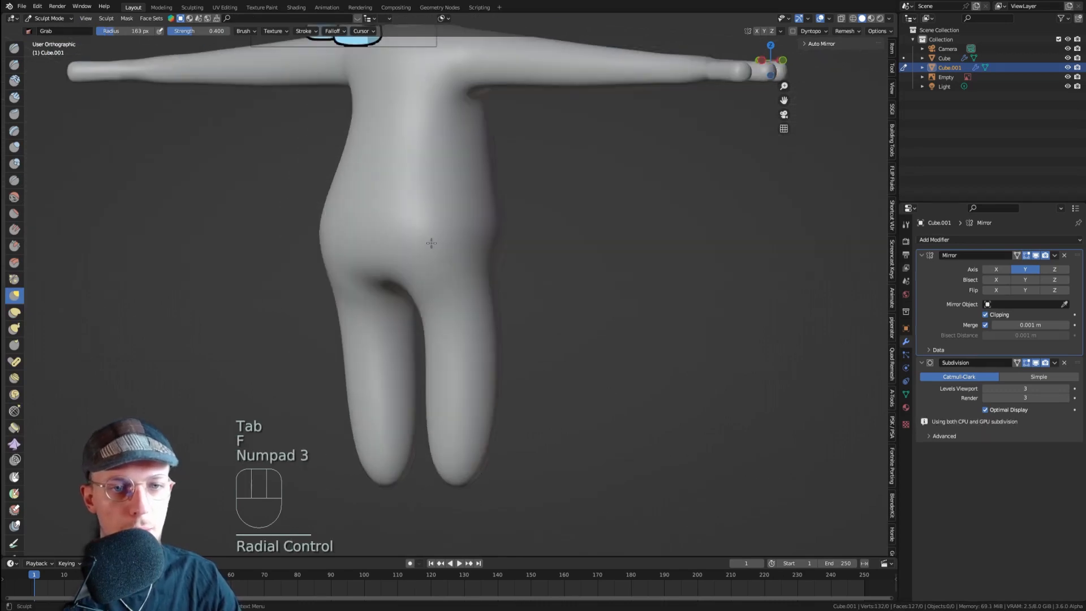
{"action": "scroll", "coordinate": [502, 242], "scroll_direction": "up", "scroll_amount": 4}
{"action": "key", "text": "f"}
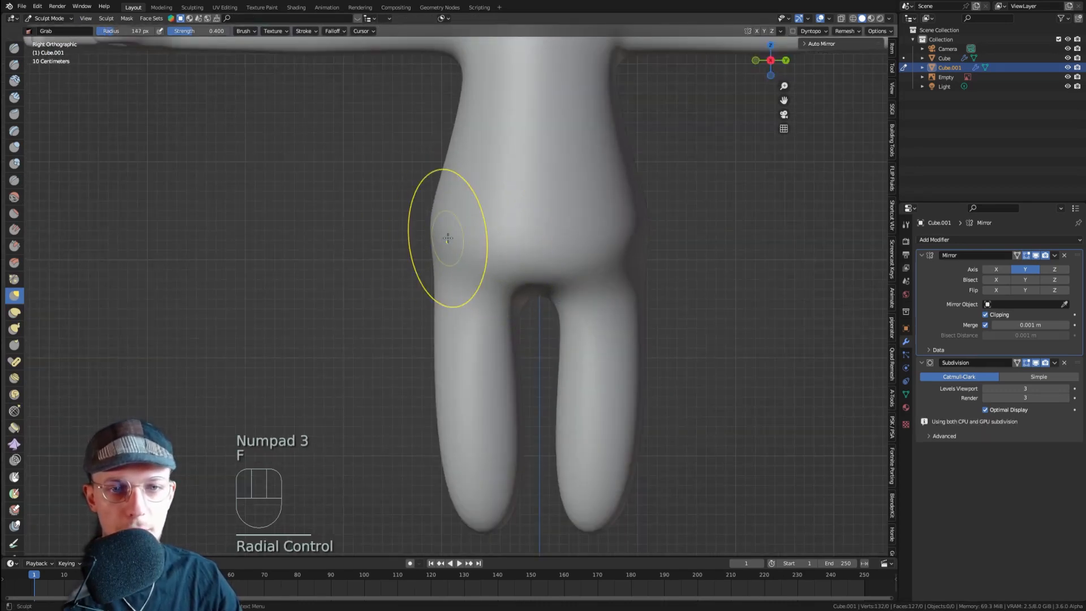
{"action": "left_click_drag", "start_coordinate": [447, 244], "coordinate": [456, 247], "text": "shift"}
{"action": "key", "text": "ctrl+z"}
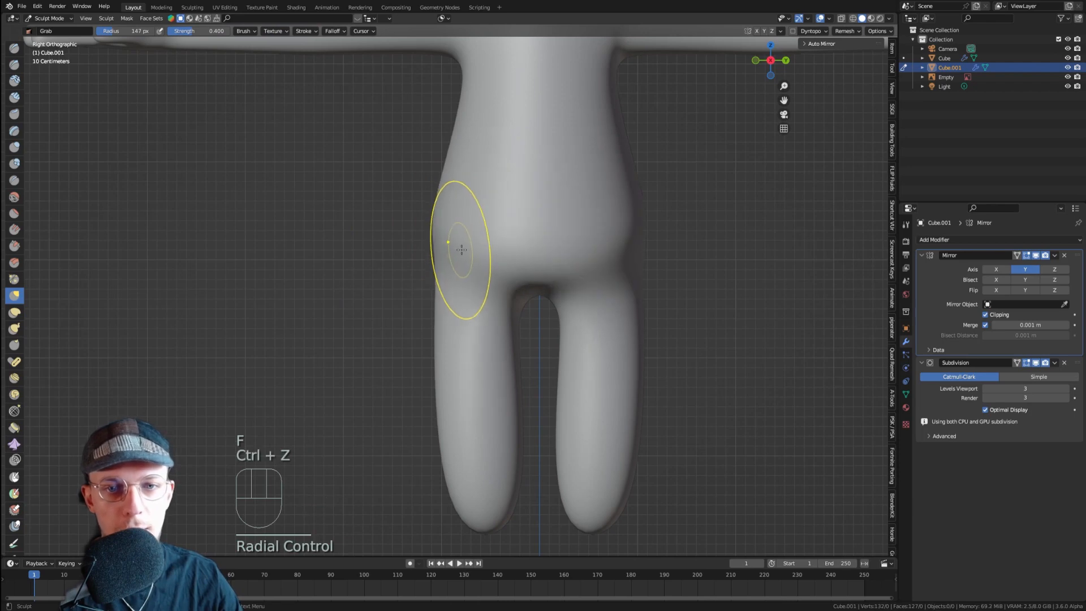
- In Edit Mode, push the front crotch vertex on the centre line backward along X
{"action": "key", "text": "Tab"}
{"action": "key", "text": "1"}
{"action": "middle_click_drag", "start_coordinate": [525, 260], "coordinate": [594, 270]}
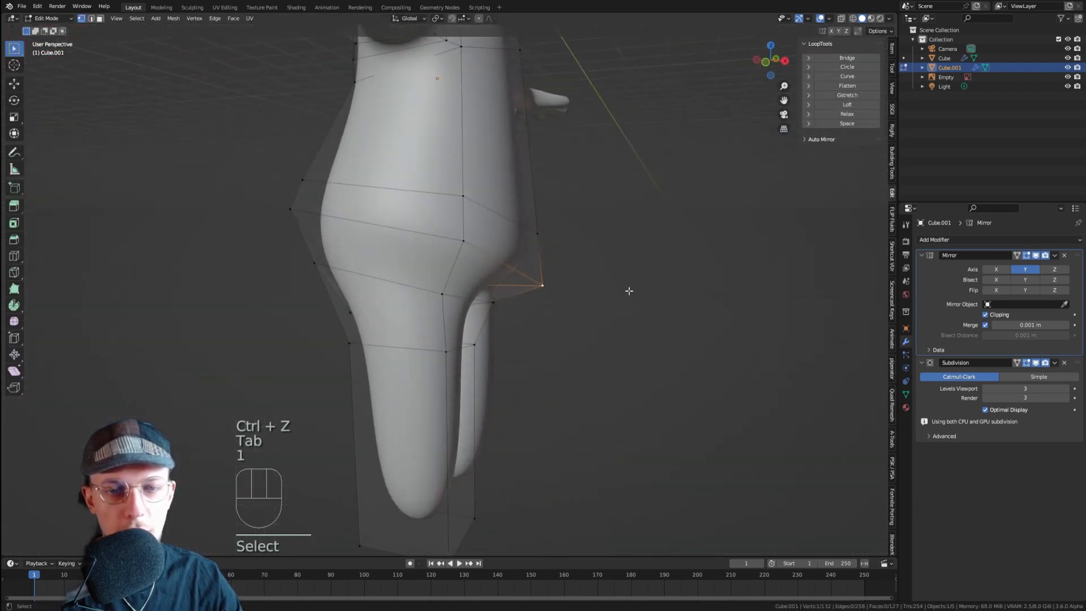
{"action": "key", "text": "g"}
{"action": "key", "text": "y"}
{"action": "key", "text": "x"}
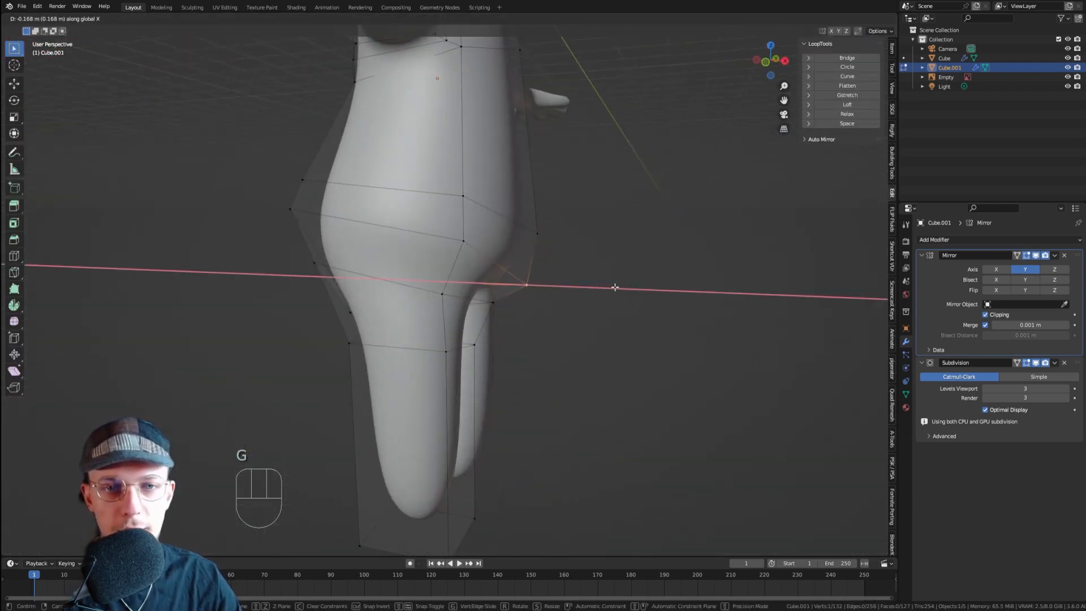
{"action": "left_click", "coordinate": [608, 286]}
{"action": "key", "text": "KP_3"}
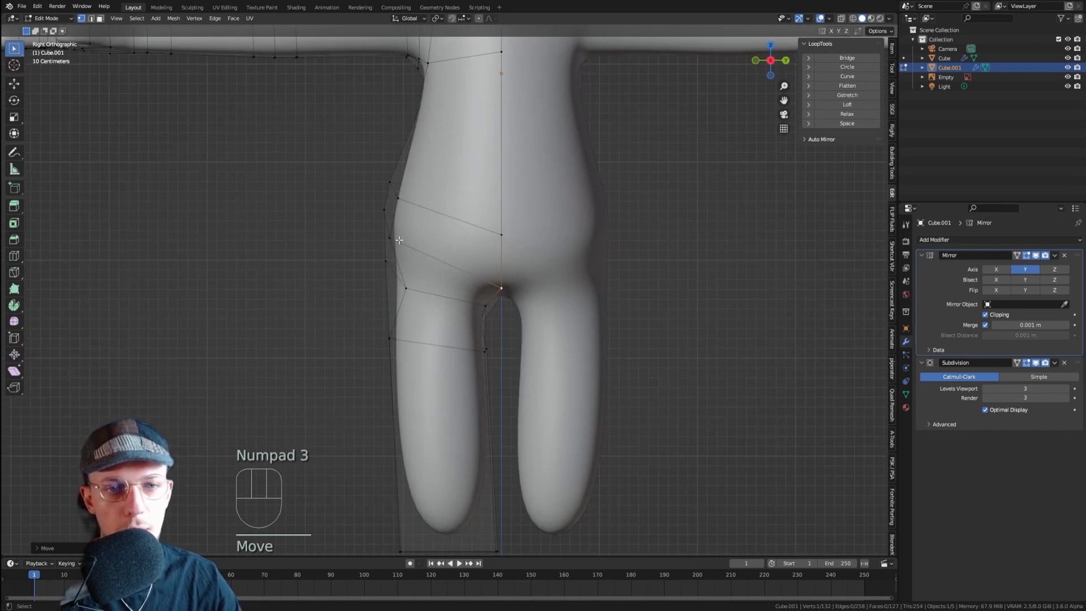
- Move the protruding vertex on the side of the hip inward along Y
{"action": "middle_click_drag", "start_coordinate": [399, 240], "coordinate": [568, 249]}
{"action": "key", "text": "g"}
{"action": "key", "text": "y"}
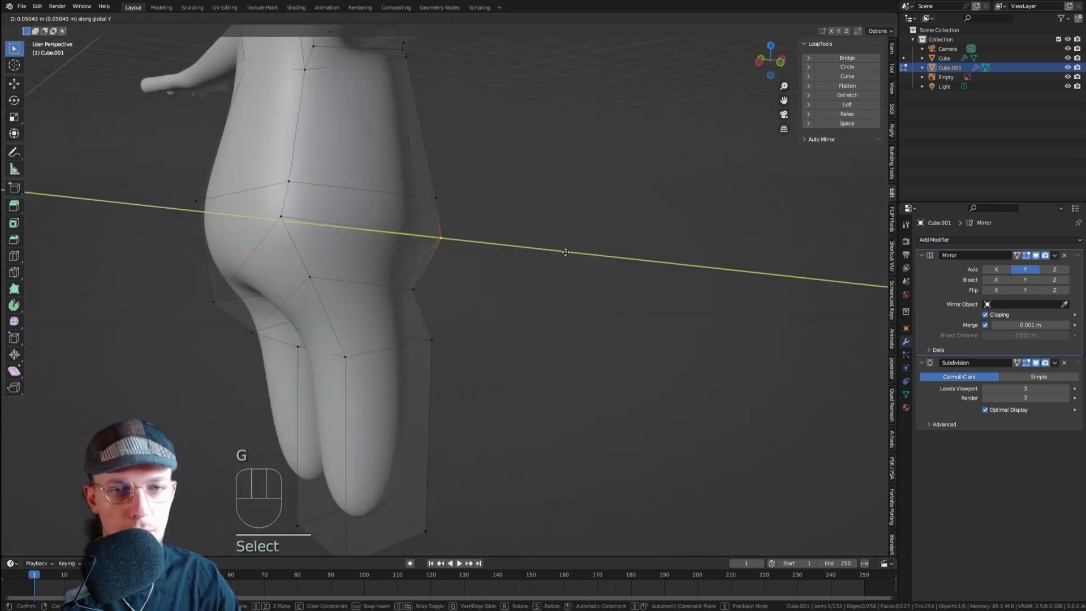
{"action": "left_click", "coordinate": [557, 252]}
- Shift the outer vertex at the top of the leg along X and adjust it along Y
{"action": "middle_click_drag", "start_coordinate": [419, 291], "coordinate": [466, 303]}
{"action": "key", "text": "g"}
{"action": "key", "text": "y"}
{"action": "key", "text": "x"}
{"action": "left_click", "coordinate": [440, 298]}
{"action": "key", "text": "g"}
{"action": "key", "text": "y"}
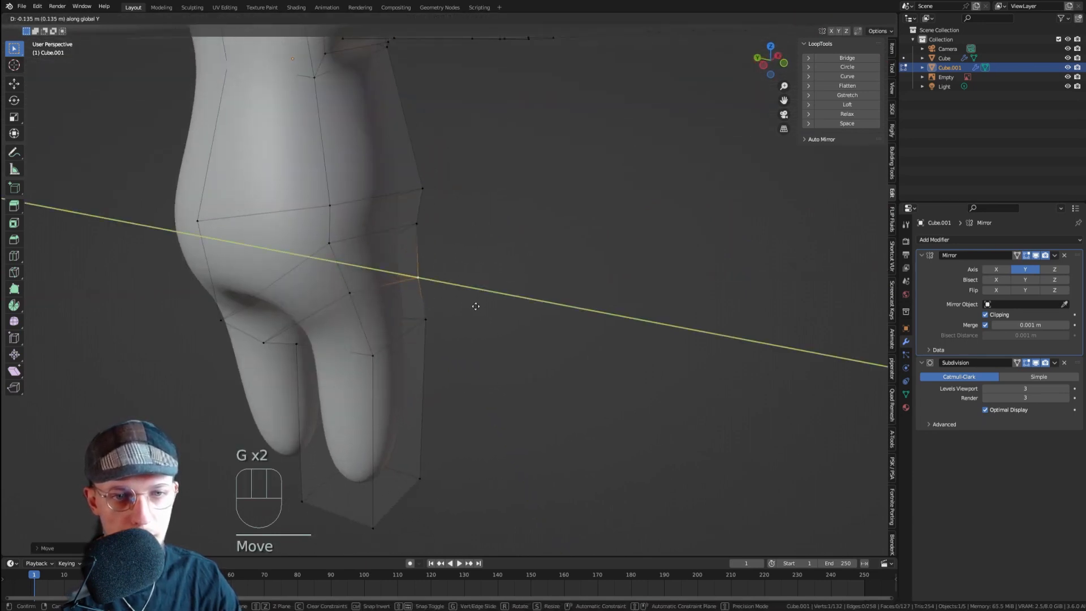
{"action": "left_click", "coordinate": [407, 286]}
- Move the vertices at the hip-to-leg transition to smooth its outline
{"action": "left_click", "coordinate": [377, 274]}
{"action": "middle_click_drag", "start_coordinate": [408, 285], "coordinate": [256, 279]}
{"action": "key", "text": "g"}
{"action": "middle_click", "coordinate": [421, 272]}
{"action": "left_click", "coordinate": [417, 274]}
{"action": "key", "text": "g"}
{"action": "left_click", "coordinate": [258, 282]}
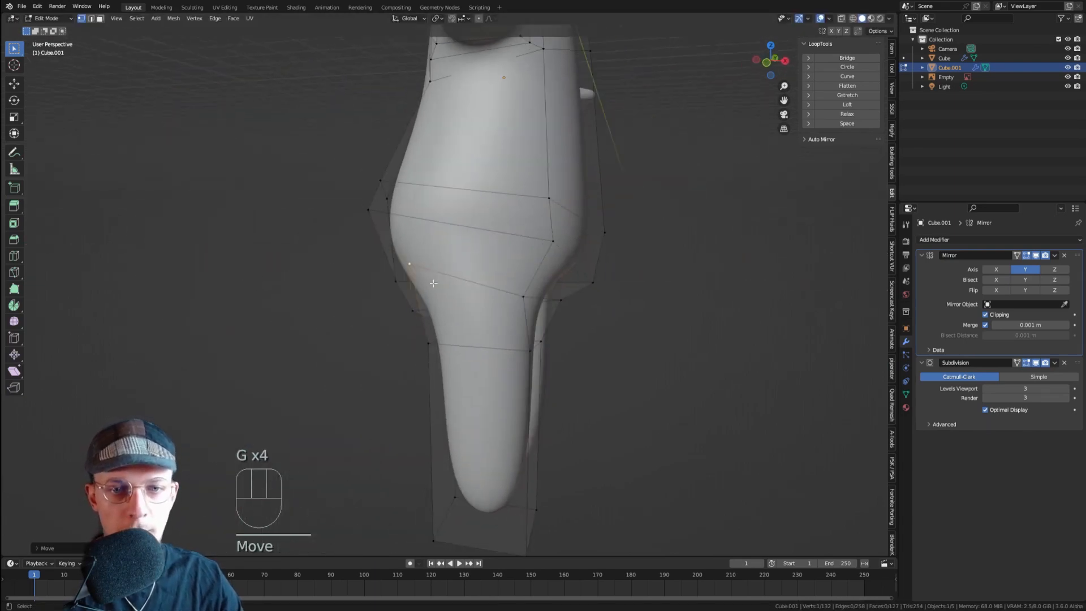
- In the right orthographic view, add a loop cut around the leg below the thigh and slide it upward
{"action": "key", "text": "Tab"}
{"action": "key", "text": "KP_3"}
{"action": "scroll", "coordinate": [431, 279], "scroll_direction": "down", "scroll_amount": 6}
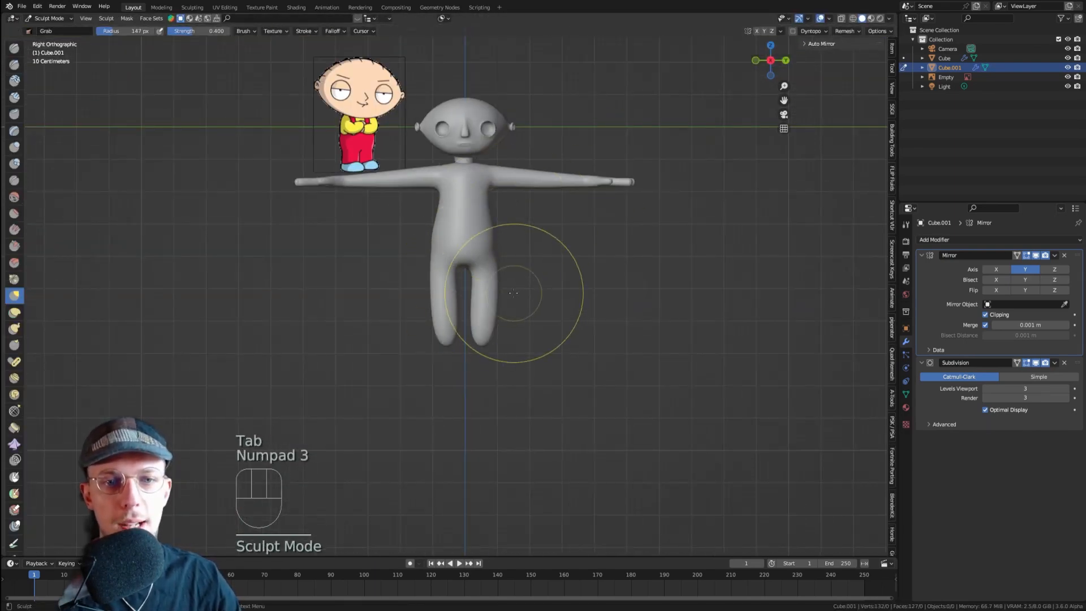
{"action": "scroll", "coordinate": [461, 315], "scroll_direction": "up", "scroll_amount": 3}
{"action": "key", "text": "Tab"}
{"action": "scroll", "coordinate": [461, 315], "scroll_direction": "up", "scroll_amount": 2}
{"action": "key", "text": "ctrl+r"}
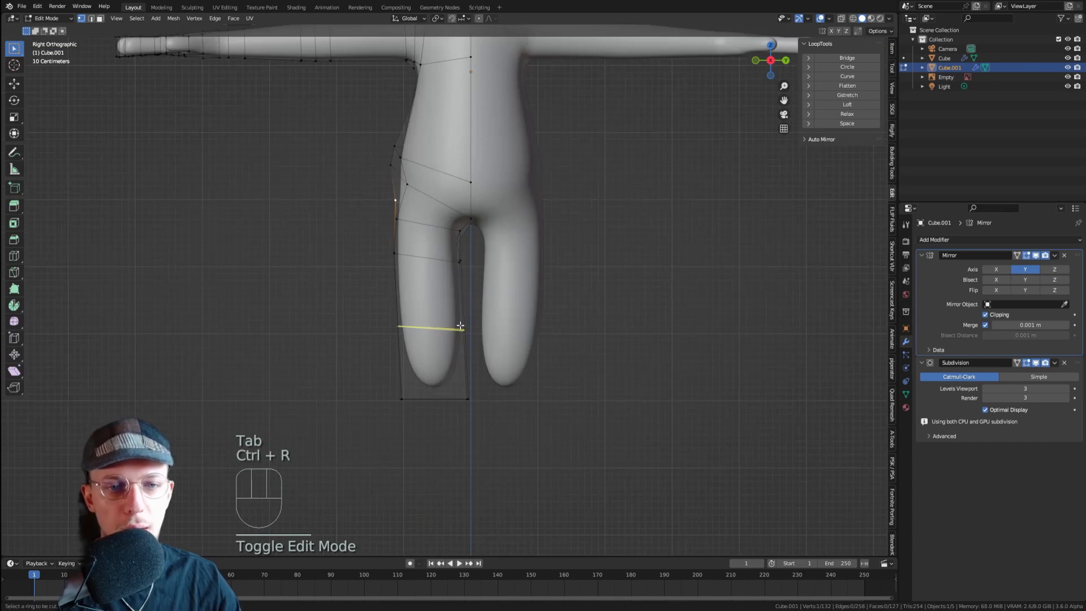
{"action": "left_click", "coordinate": [460, 325]}
{"action": "left_click", "coordinate": [470, 299]}
- Edge-slide the upper-thigh loop and the new mid-leg loop slightly upward
{"action": "key", "text": "2"}
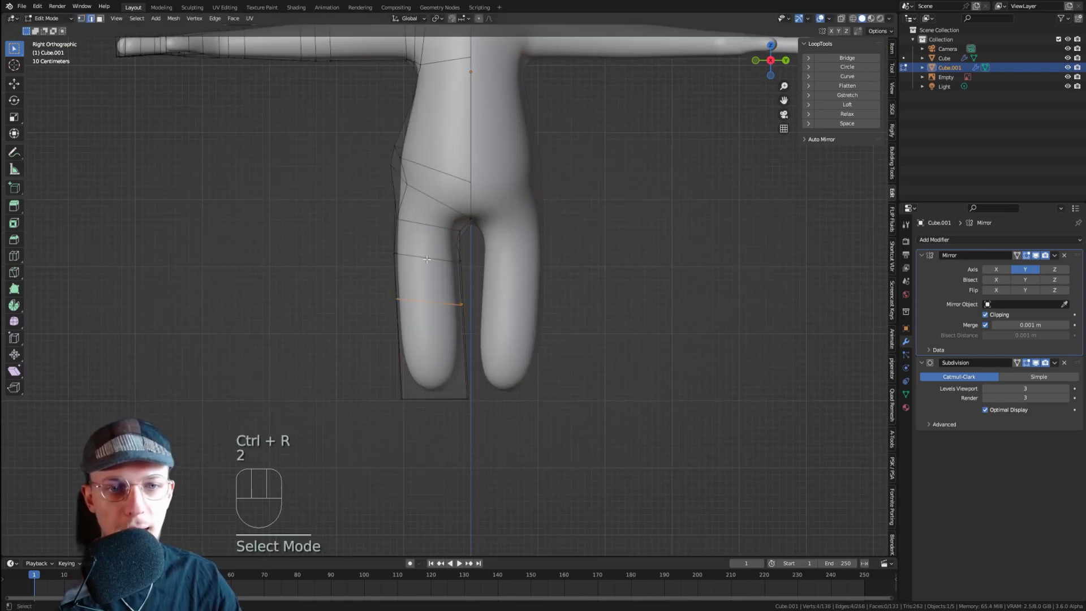
{"action": "left_click", "coordinate": [427, 259], "text": "alt"}
{"action": "key", "text": "g"}
{"action": "key", "text": "g"}
{"action": "left_click", "coordinate": [502, 273]}
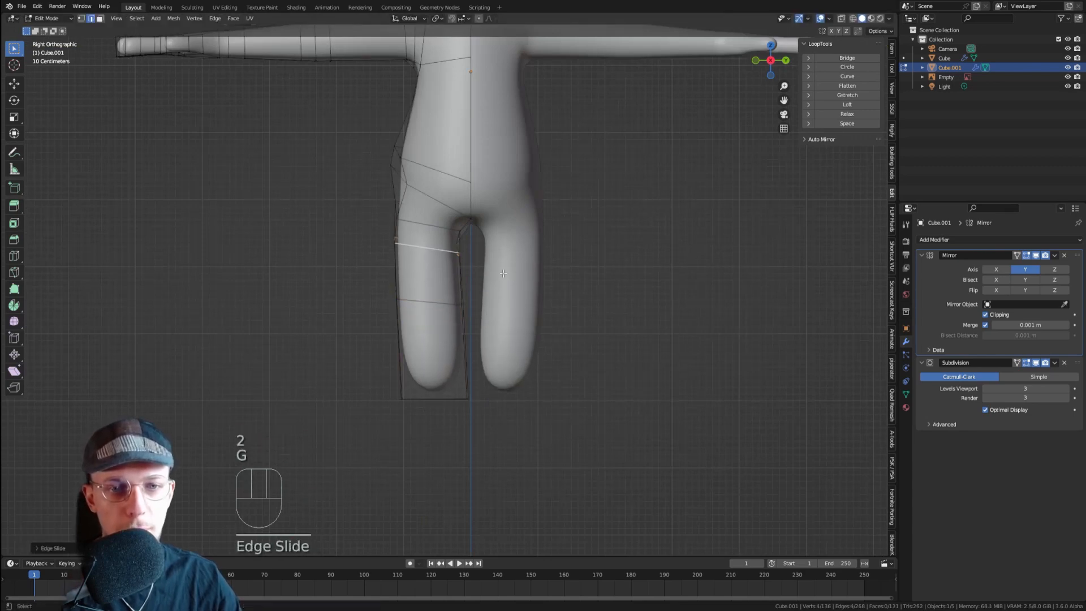
{"action": "left_click", "coordinate": [441, 305], "text": "alt"}
{"action": "key", "text": "g"}
{"action": "key", "text": "g"}
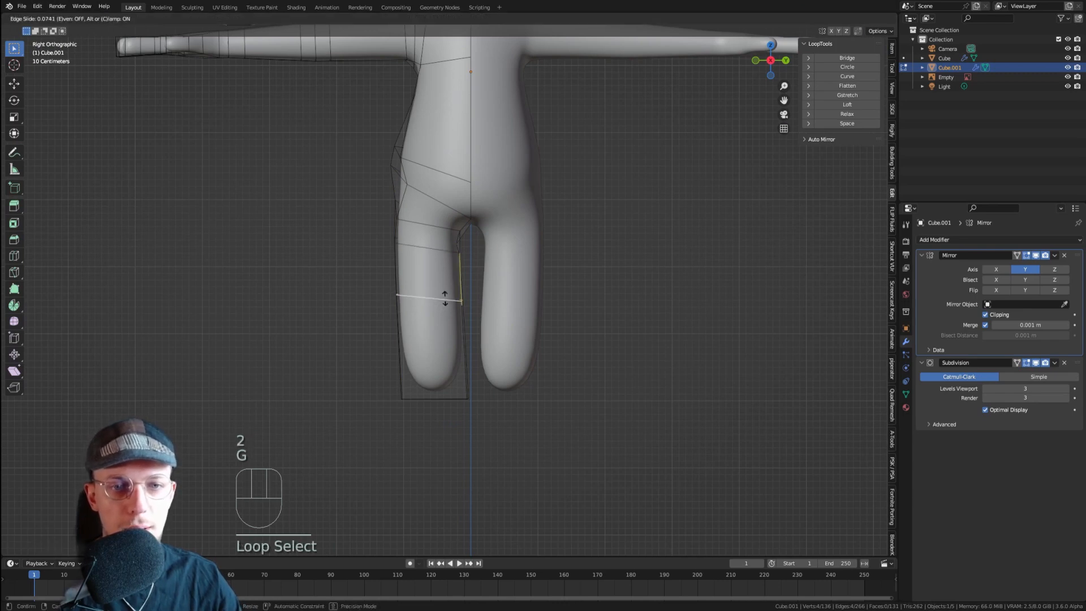
{"action": "left_click", "coordinate": [449, 291]}
- Add two more loop cuts around the knee, centring the second between its neighbouring loops
{"action": "key", "text": "ctrl+r"}
{"action": "left_click", "coordinate": [455, 310]}
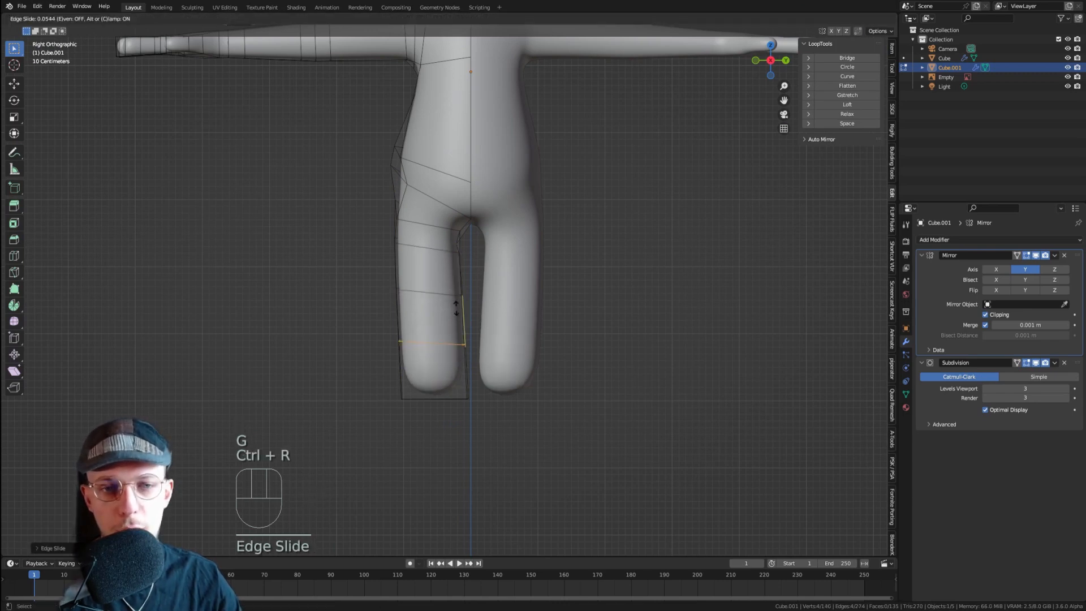
{"action": "left_click", "coordinate": [460, 289]}
{"action": "key", "text": "ctrl+r"}
{"action": "left_click", "coordinate": [457, 304]}
{"action": "right_click", "coordinate": [456, 303]}
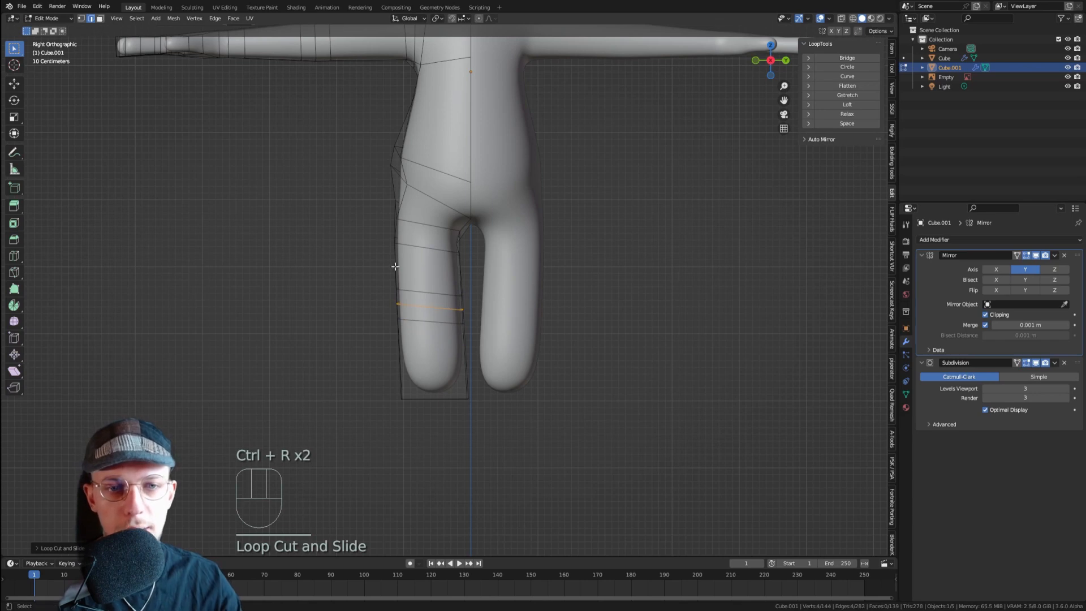
- Edge-slide the outer knee loops away from the middle loop to widen the knee spacing
{"action": "scroll", "coordinate": [399, 294], "scroll_direction": "down", "scroll_amount": 3}
{"action": "scroll", "coordinate": [349, 138], "scroll_direction": "up", "scroll_amount": 3}
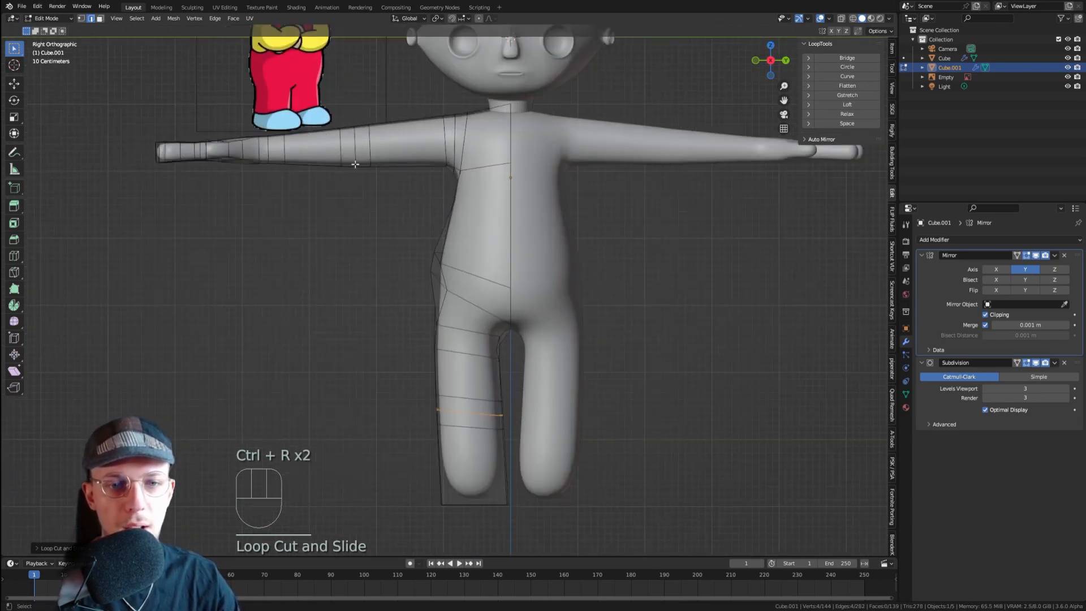
{"action": "scroll", "coordinate": [536, 404], "scroll_direction": "down", "scroll_amount": 1}
{"action": "key", "text": "2"}
{"action": "left_click", "coordinate": [487, 406], "text": "alt"}
{"action": "key", "text": "g"}
{"action": "key", "text": "g"}
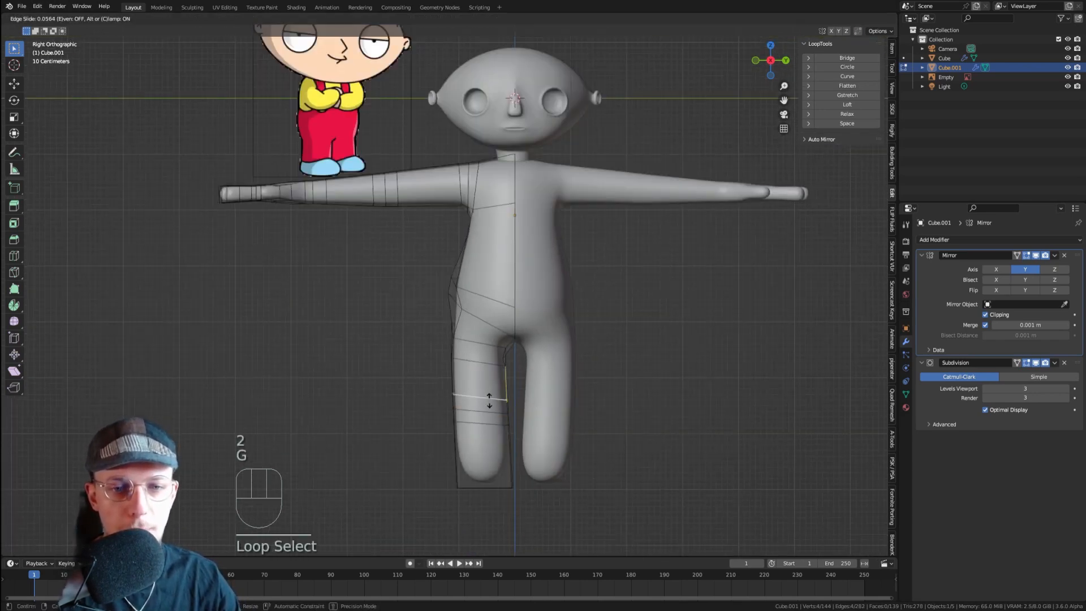
{"action": "left_click", "coordinate": [485, 429]}
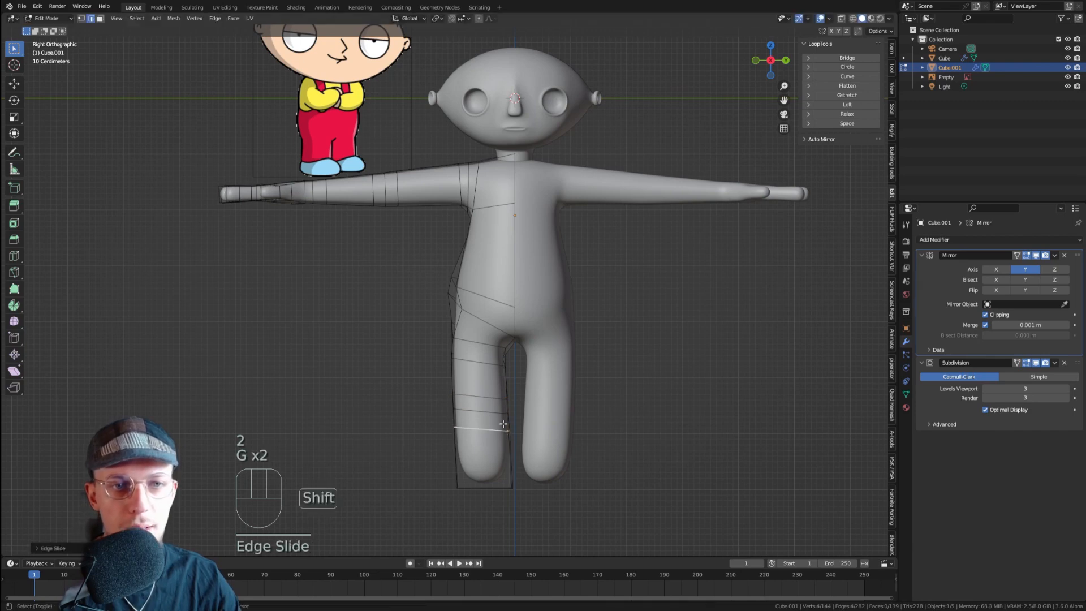
{"action": "middle_click_drag", "start_coordinate": [312, 166], "coordinate": [292, 138], "text": "shift"}
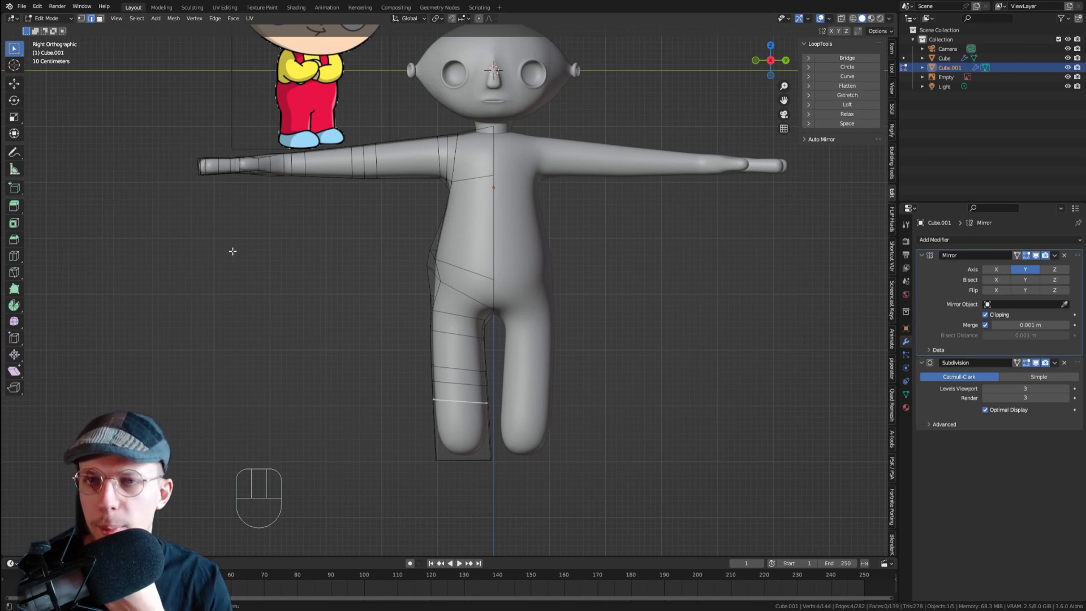
- Select the bottom face of the leg and scale it down slightly
{"action": "middle_click_drag", "start_coordinate": [485, 441], "coordinate": [463, 386]}
{"action": "key", "text": "3"}
{"action": "left_click", "coordinate": [461, 383]}
{"action": "key", "text": "KP_1"}
{"action": "key", "text": "KP_3"}
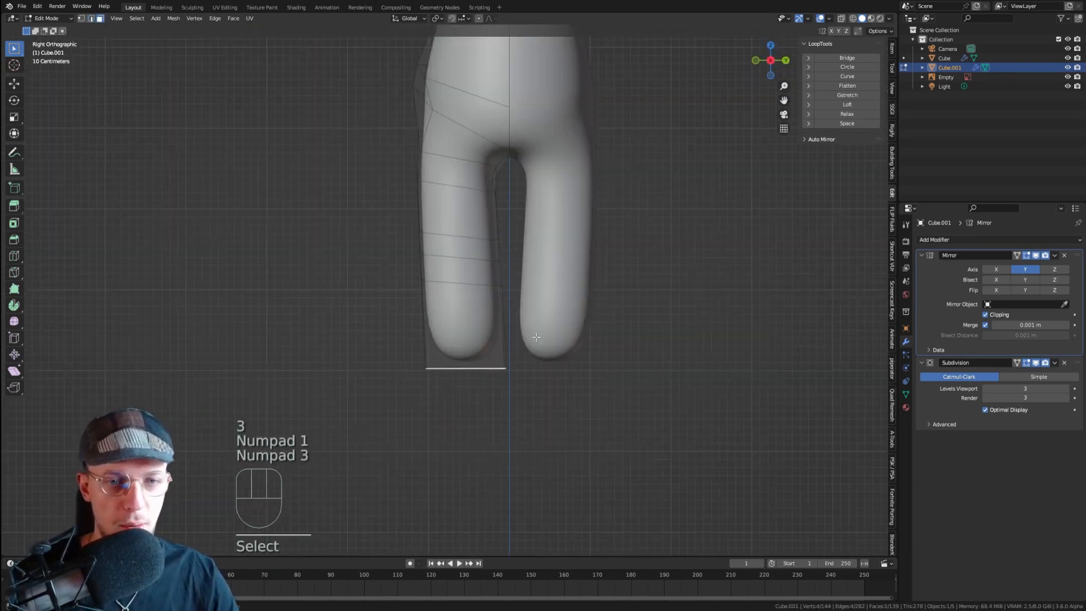
{"action": "scroll", "coordinate": [463, 387], "scroll_direction": "down", "scroll_amount": 4}
{"action": "key", "text": "s"}
{"action": "left_click", "coordinate": [594, 313]}
{"action": "scroll", "coordinate": [398, 128], "scroll_direction": "up", "scroll_amount": 3}
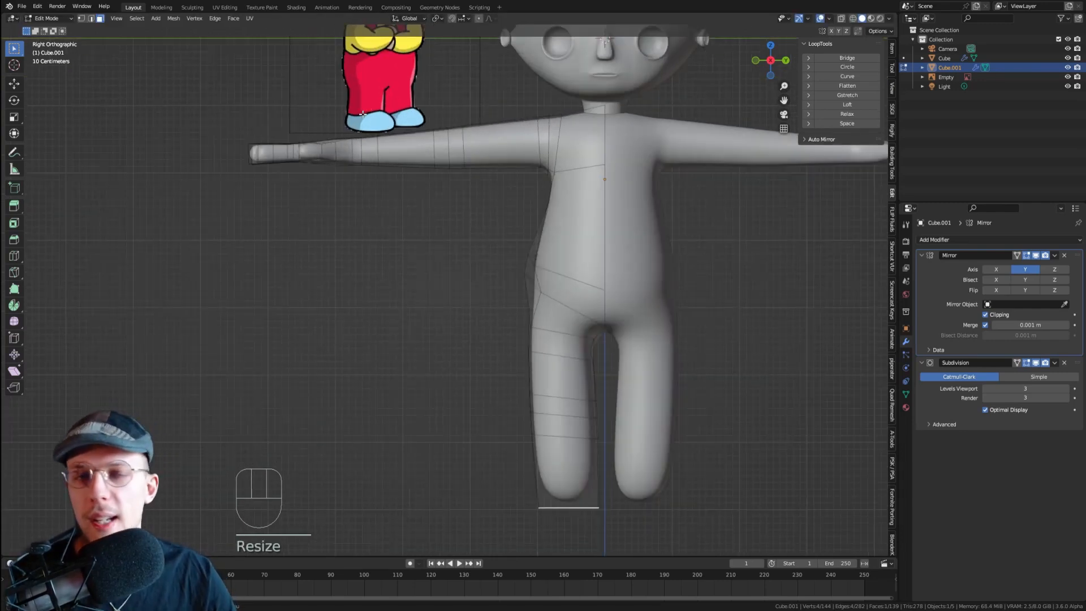
{"action": "middle_click_drag", "start_coordinate": [638, 373], "coordinate": [573, 227], "text": "shift"}
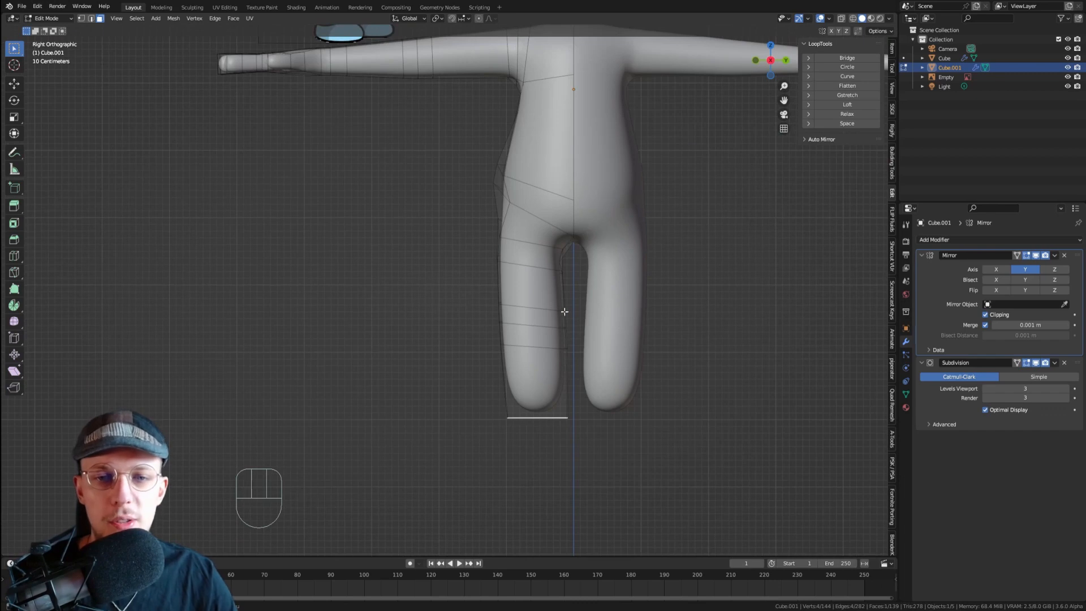
{"action": "scroll", "coordinate": [520, 407], "scroll_direction": "down", "scroll_amount": 1}
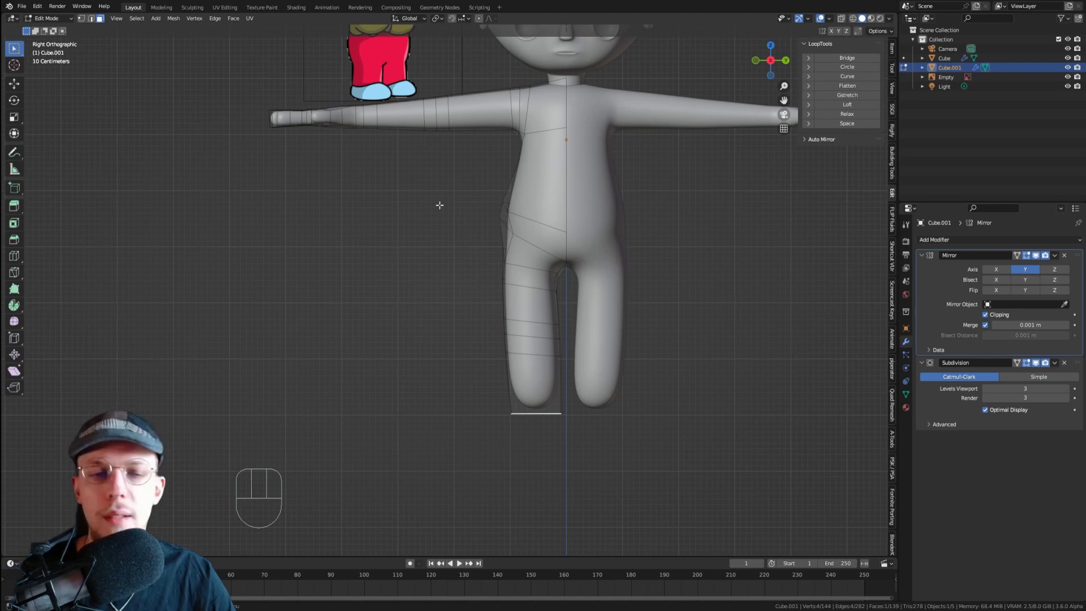
- Lower the leg's bottom face slightly along Z, then add a loop cut at the ankle and edge-slide it slightly
{"action": "middle_click_drag", "start_coordinate": [583, 390], "coordinate": [583, 368], "text": "shift"}
{"action": "key", "text": "g"}
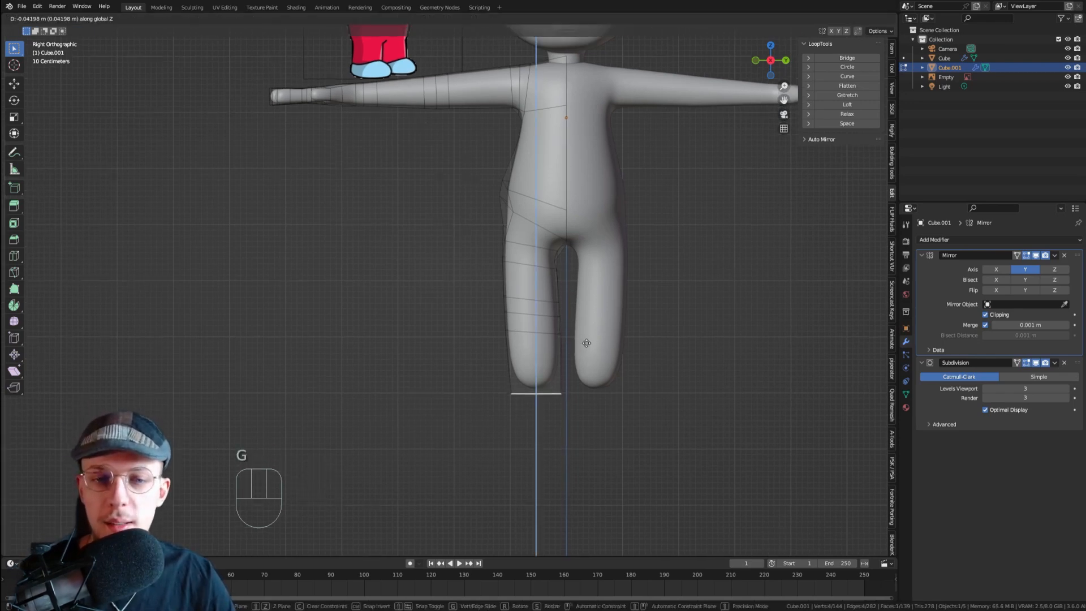
{"action": "scroll", "coordinate": [572, 339], "scroll_direction": "up", "scroll_amount": 2}
{"action": "key", "text": "ctrl+r"}
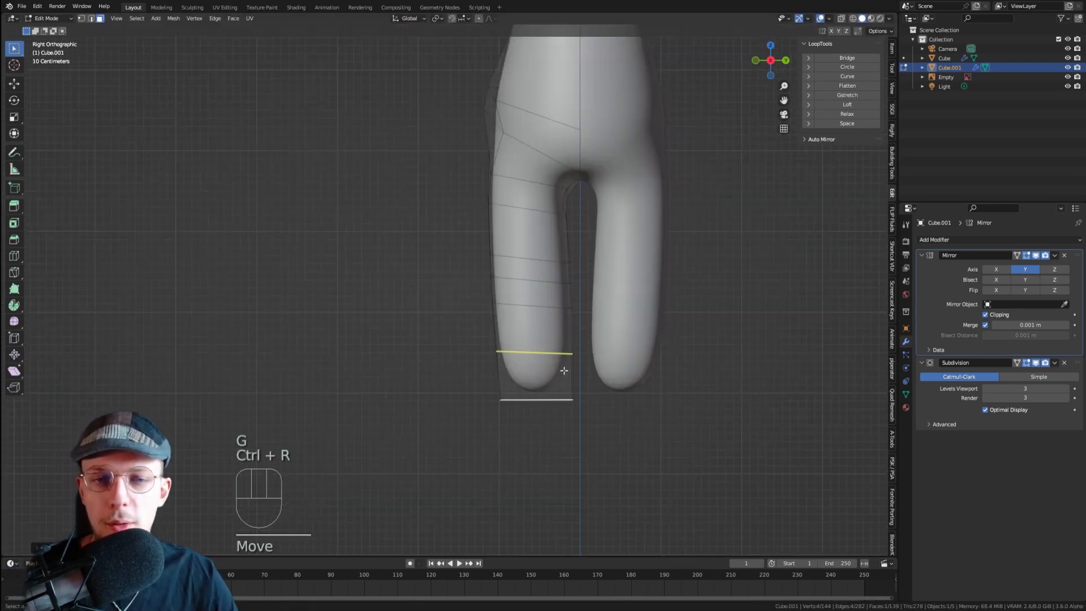
{"action": "left_click", "coordinate": [563, 368]}
{"action": "left_click", "coordinate": [563, 367]}
{"action": "scroll", "coordinate": [564, 368], "scroll_direction": "down", "scroll_amount": 4}
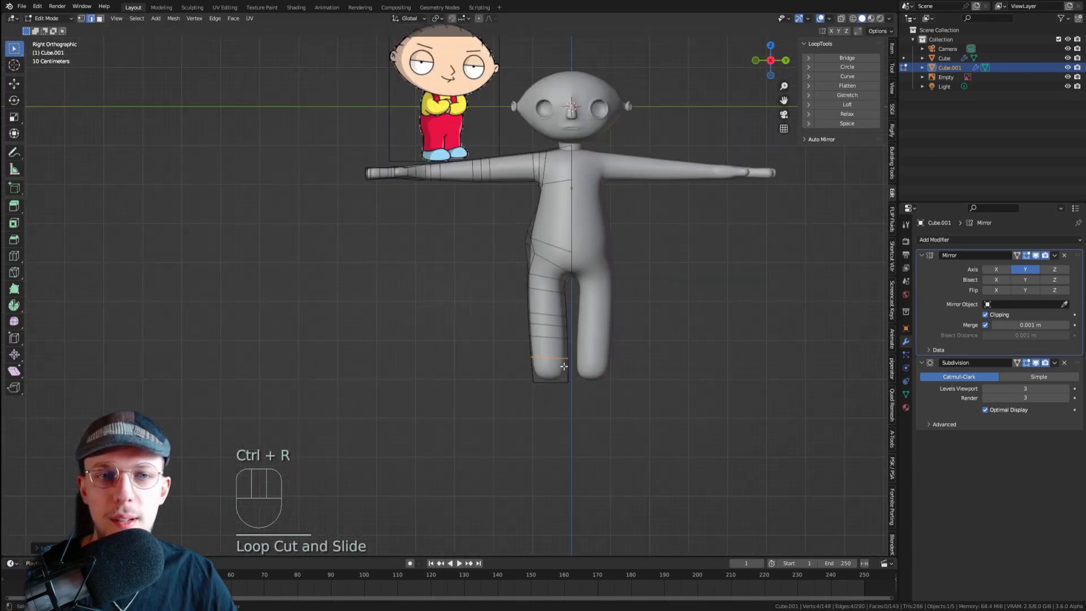
{"action": "key", "text": "g"}
{"action": "left_click", "coordinate": [564, 365]}
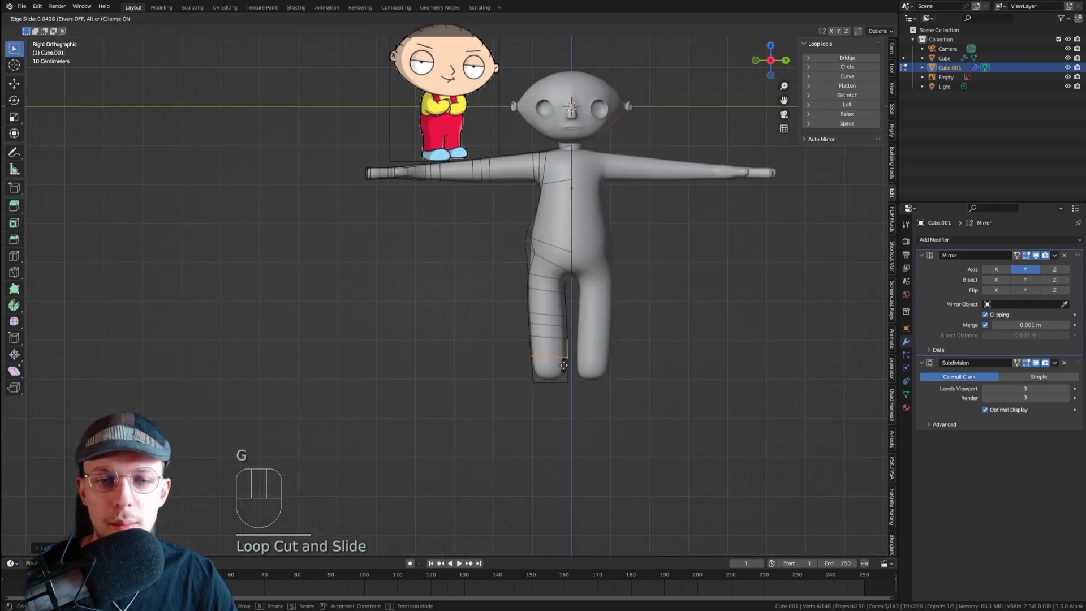
- Select the front face below the ankle loop and extrude it forward about 0.7 m along X to form the foot
{"action": "key", "text": "3"}
{"action": "left_click", "coordinate": [549, 371]}
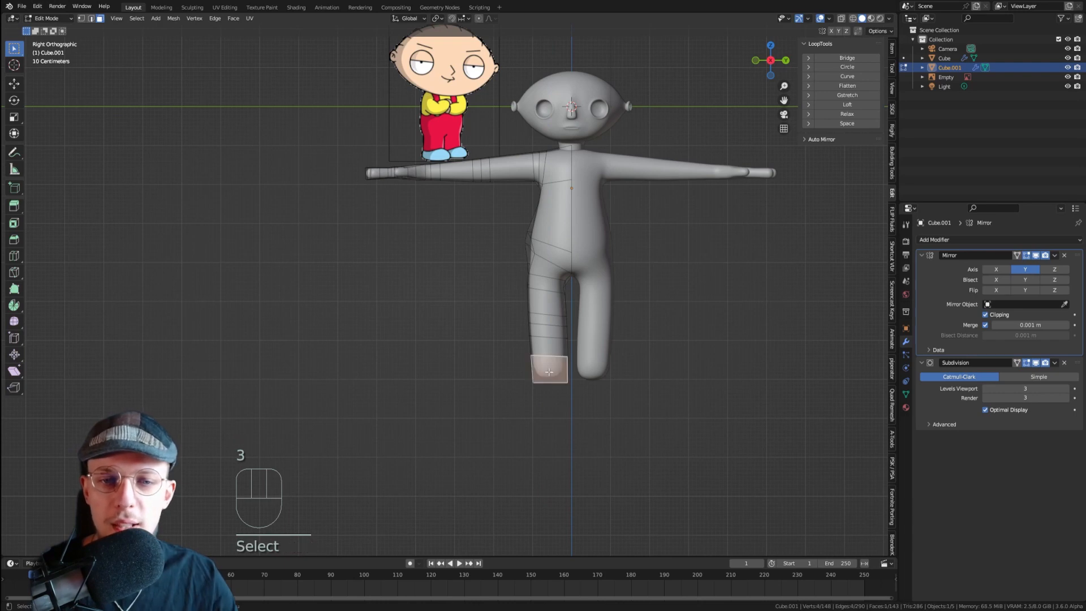
{"action": "key", "text": "KP_1"}
{"action": "scroll", "coordinate": [498, 366], "scroll_direction": "up", "scroll_amount": 4}
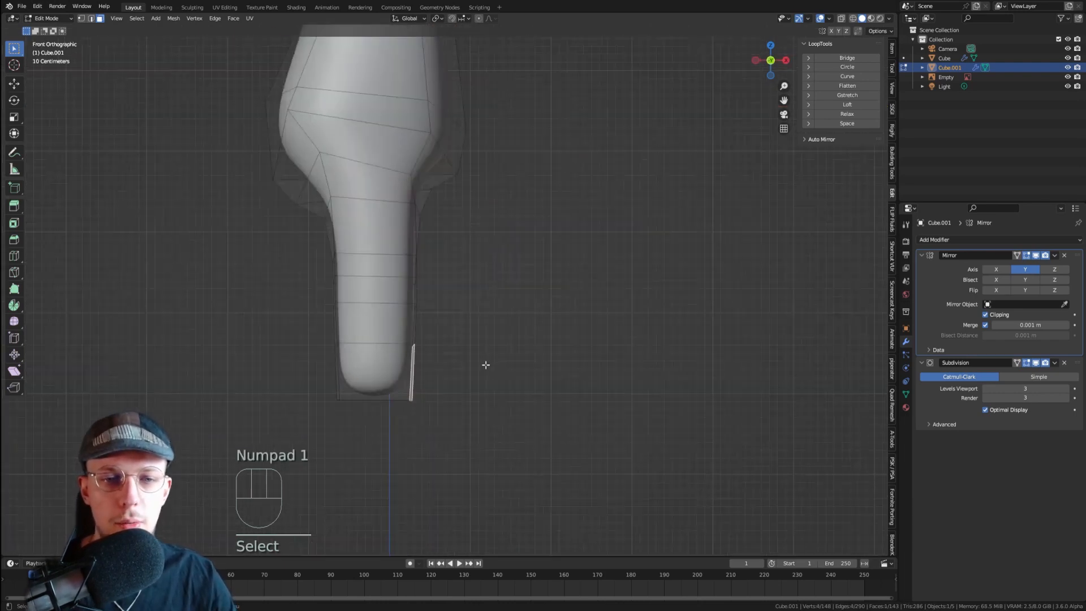
{"action": "key", "text": "e"}
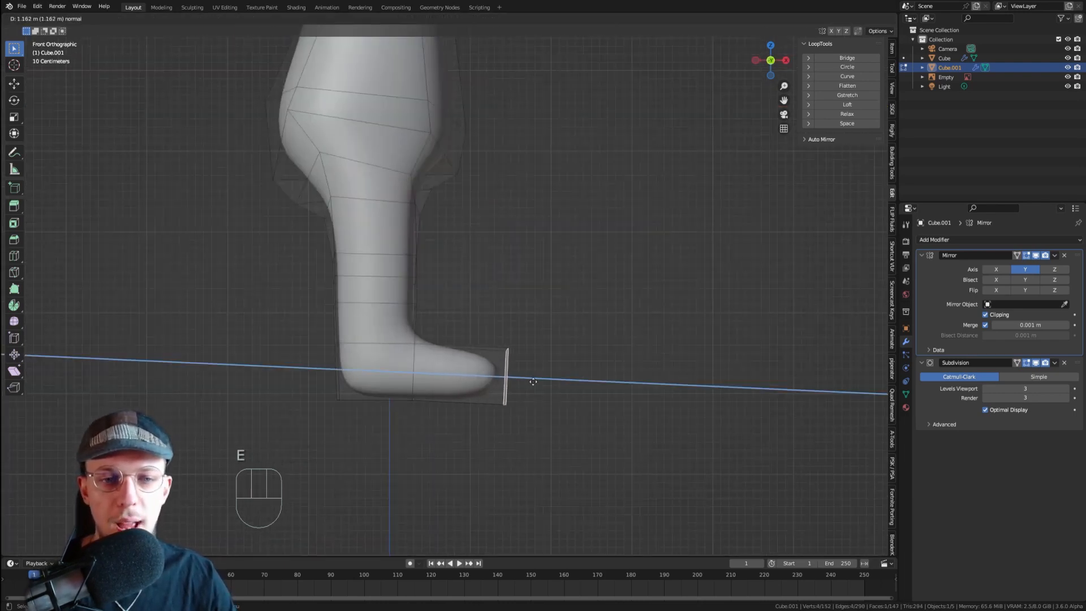
{"action": "key", "text": "x"}
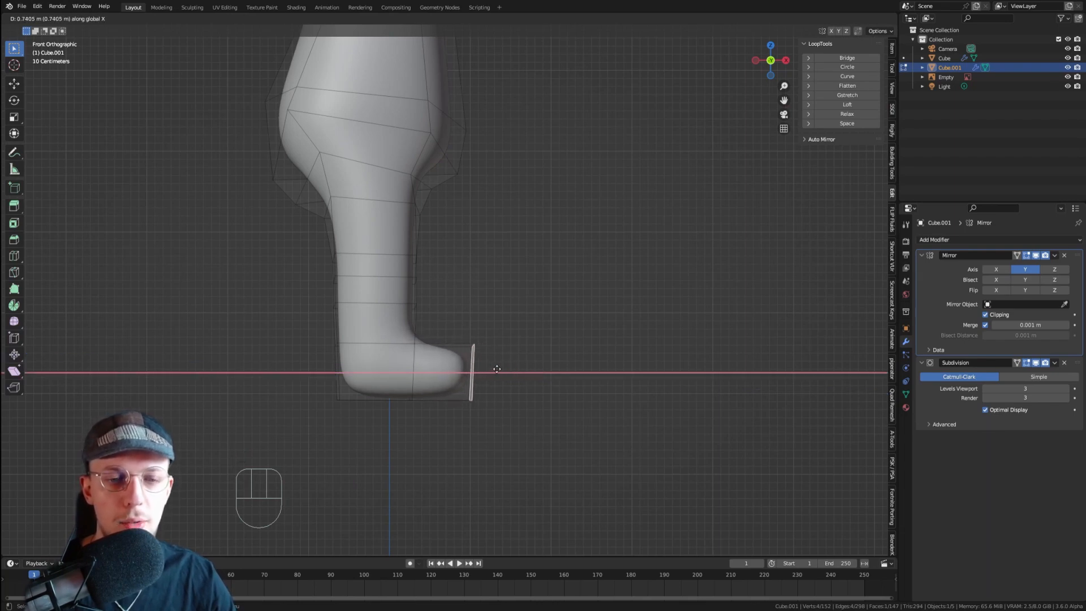
{"action": "left_click", "coordinate": [491, 370]}
- Move the foot's front face back about 0.02 m along X to shorten the foot slightly
{"action": "scroll", "coordinate": [503, 345], "scroll_direction": "down", "scroll_amount": 5}
{"action": "scroll", "coordinate": [511, 333], "scroll_direction": "up", "scroll_amount": 1}
{"action": "key", "text": "g"}
{"action": "key", "text": "x"}
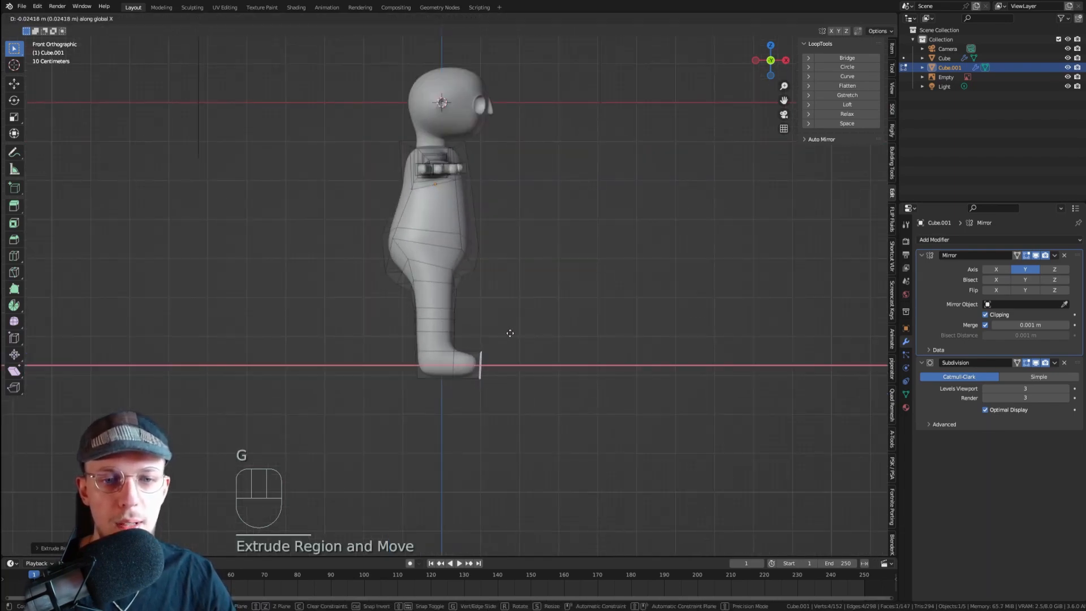
{"action": "left_click", "coordinate": [510, 333]}
- Add a loop cut on the lower leg and slide it down close to the ankle loop
{"action": "scroll", "coordinate": [469, 344], "scroll_direction": "up", "scroll_amount": 3}
{"action": "middle_click_drag", "start_coordinate": [457, 345], "coordinate": [481, 339]}
{"action": "key", "text": "ctrl+r"}
{"action": "left_click", "coordinate": [489, 329]}
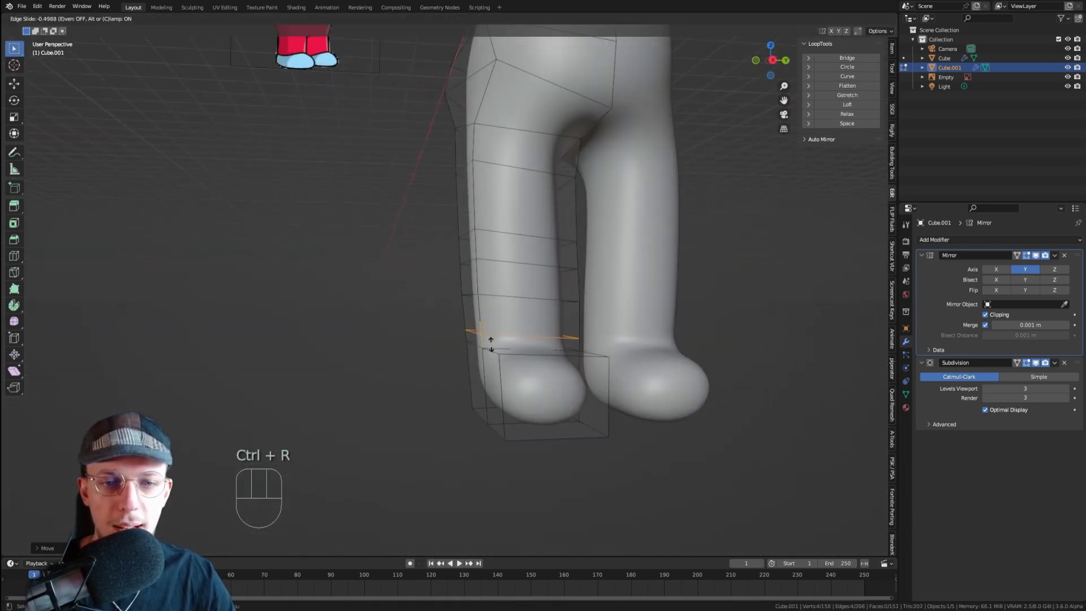
{"action": "left_click", "coordinate": [491, 350]}
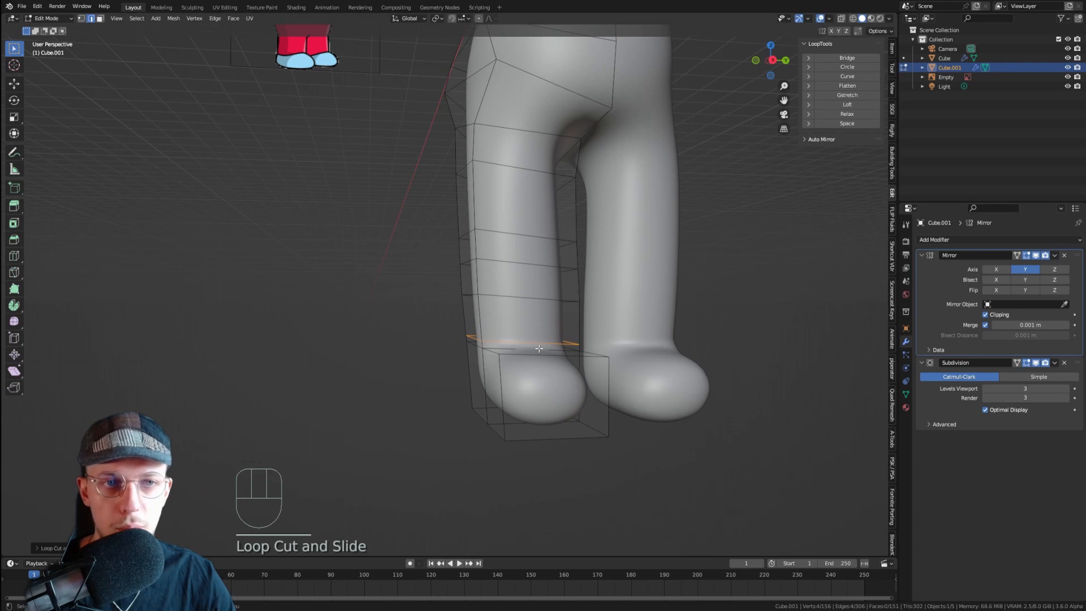
- Add a horizontal loop cut around the foot, slide it down to the sole, and check the shape in Sculpt Mode
{"action": "middle_click_drag", "start_coordinate": [576, 418], "coordinate": [550, 362], "text": "shift"}
{"action": "key", "text": "ctrl+r"}
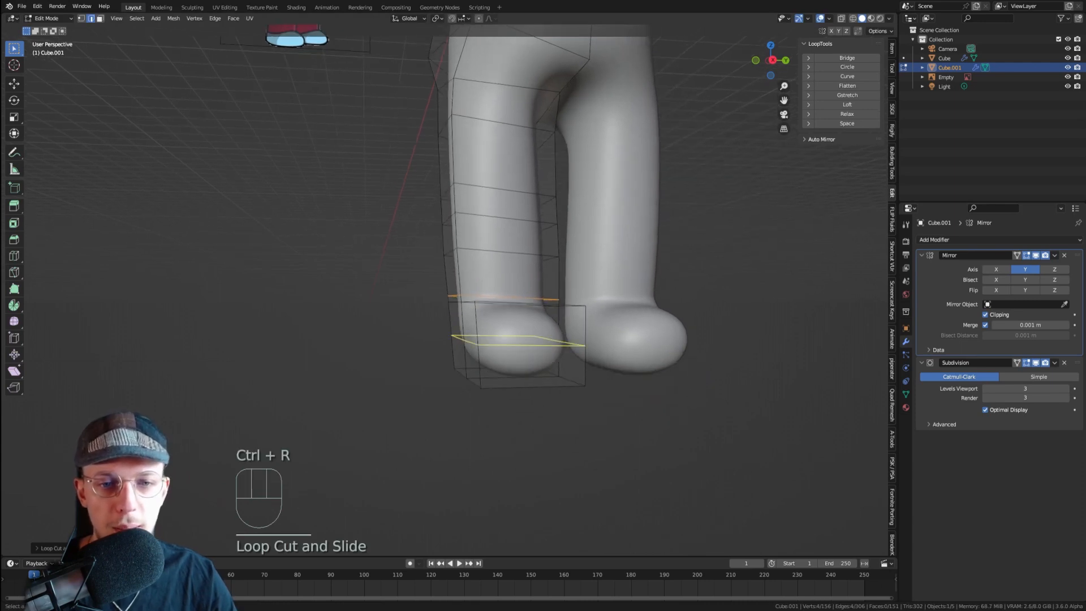
{"action": "left_click", "coordinate": [485, 358]}
{"action": "left_click", "coordinate": [482, 395]}
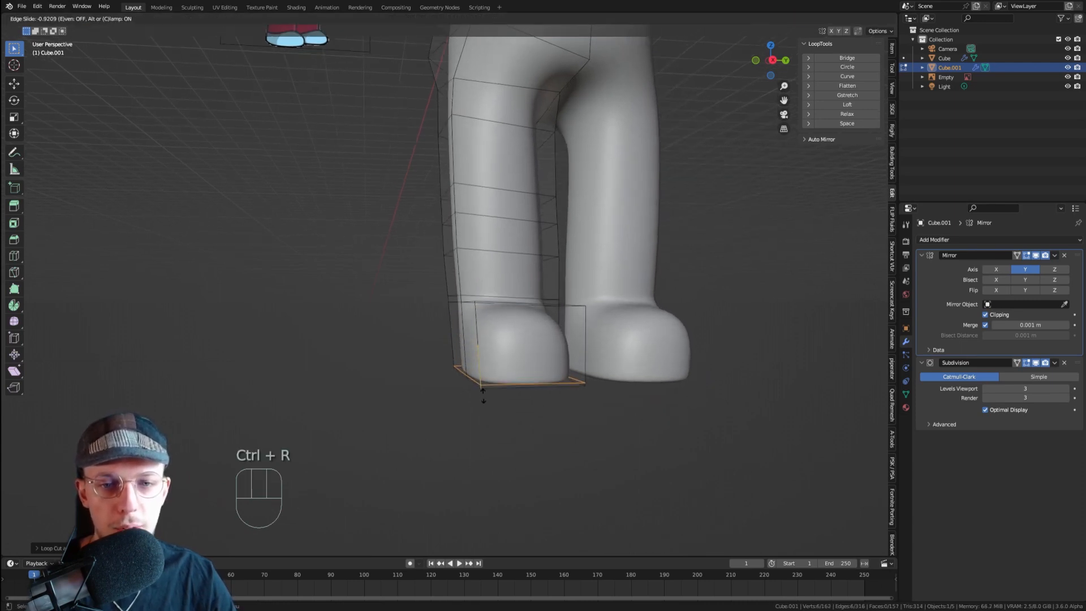
{"action": "key", "text": "Tab"}
{"action": "key", "text": "KP_1"}
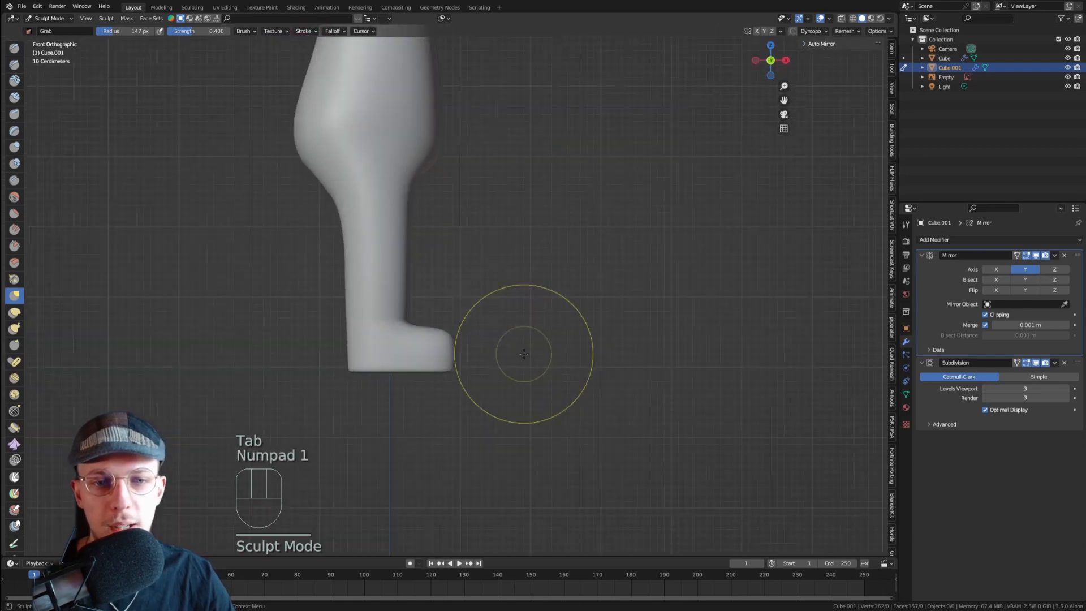
{"action": "key", "text": "KP_3"}
{"action": "key", "text": "Tab"}
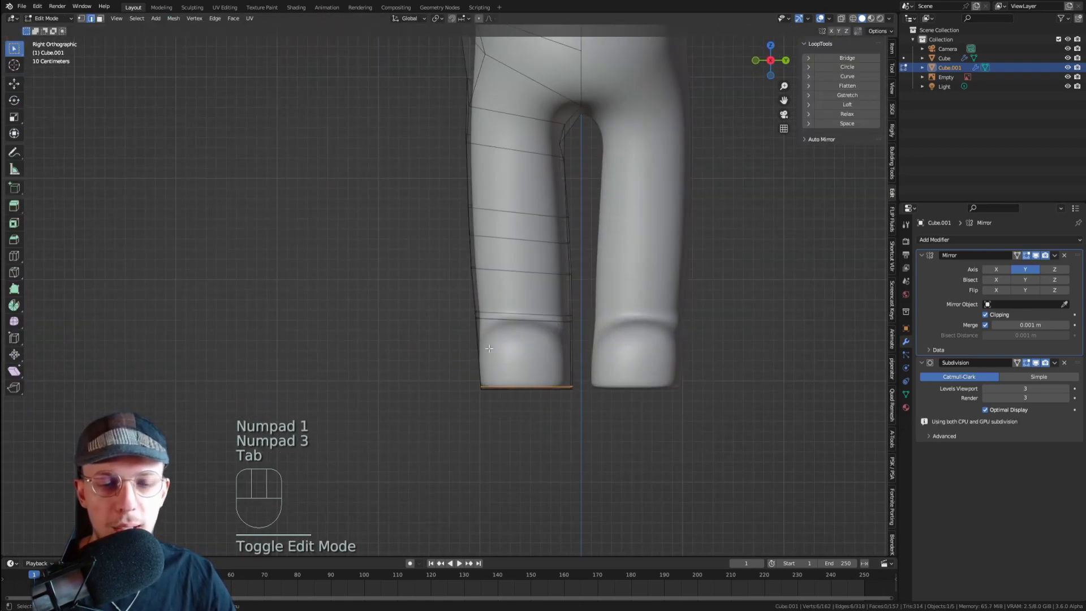
- Select the vertices along the sole's outer side and move them outward about 0.12 m along Y
{"action": "scroll", "coordinate": [488, 348], "scroll_direction": "down", "scroll_amount": 3}
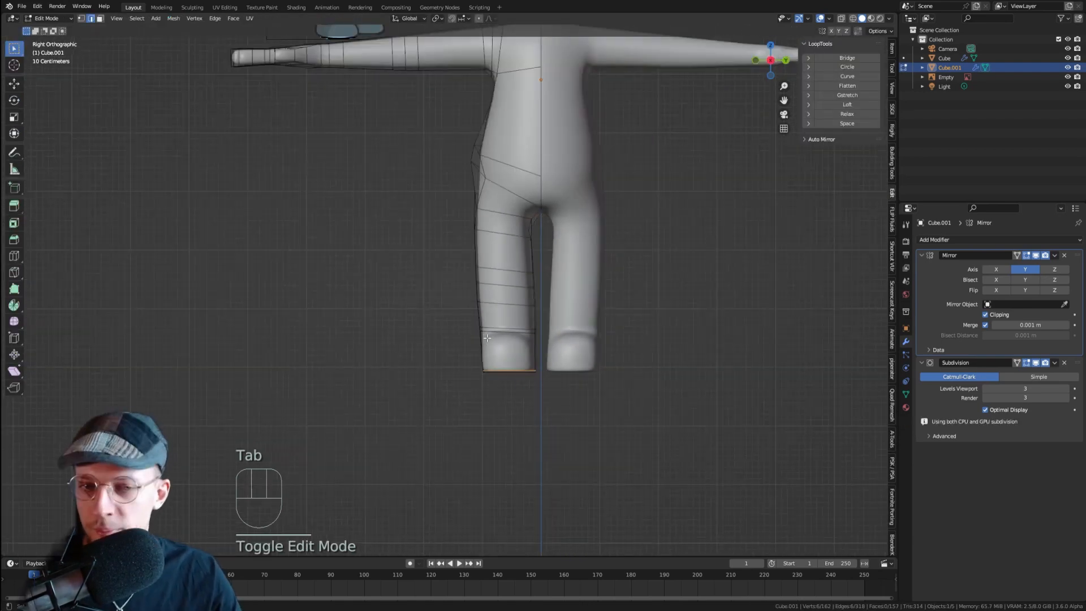
{"action": "middle_click_drag", "start_coordinate": [487, 337], "coordinate": [453, 356]}
{"action": "scroll", "coordinate": [440, 355], "scroll_direction": "up", "scroll_amount": 3}
{"action": "key", "text": "1"}
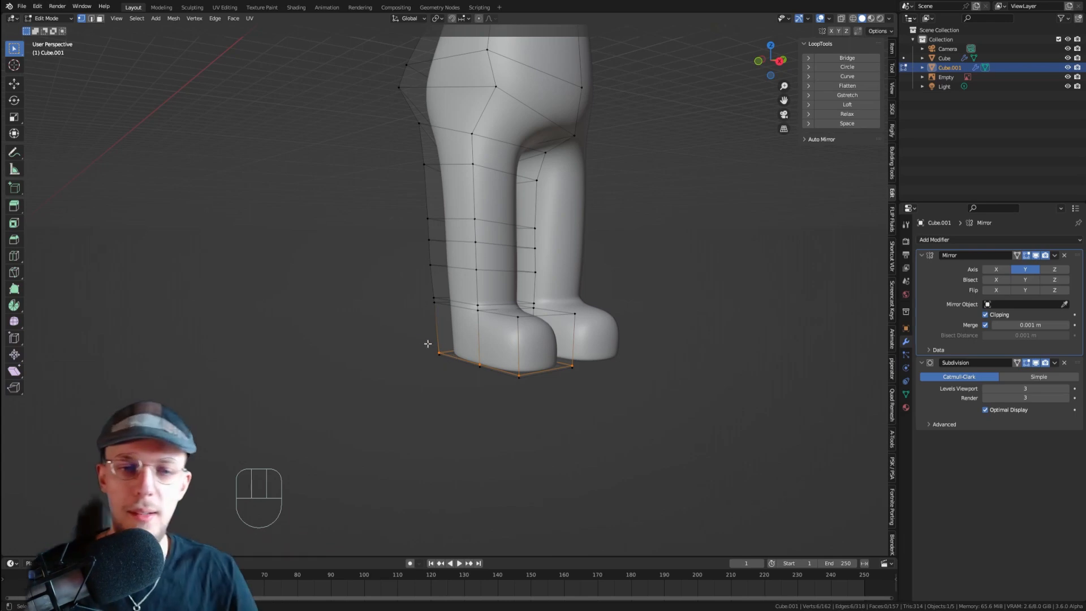
{"action": "left_click", "coordinate": [440, 354]}
{"action": "left_click", "coordinate": [473, 360], "text": "shift"}
{"action": "left_click_drag", "start_coordinate": [473, 361], "coordinate": [495, 392], "text": "shift"}
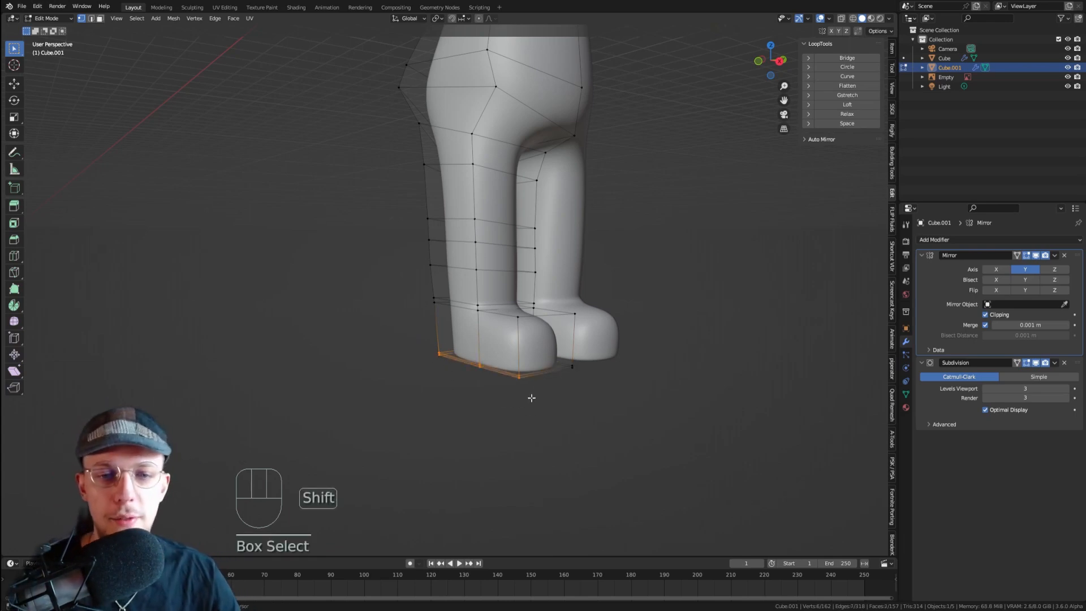
{"action": "key", "text": "KP_0"}
{"action": "key", "text": "KP_3"}
{"action": "key", "text": "g"}
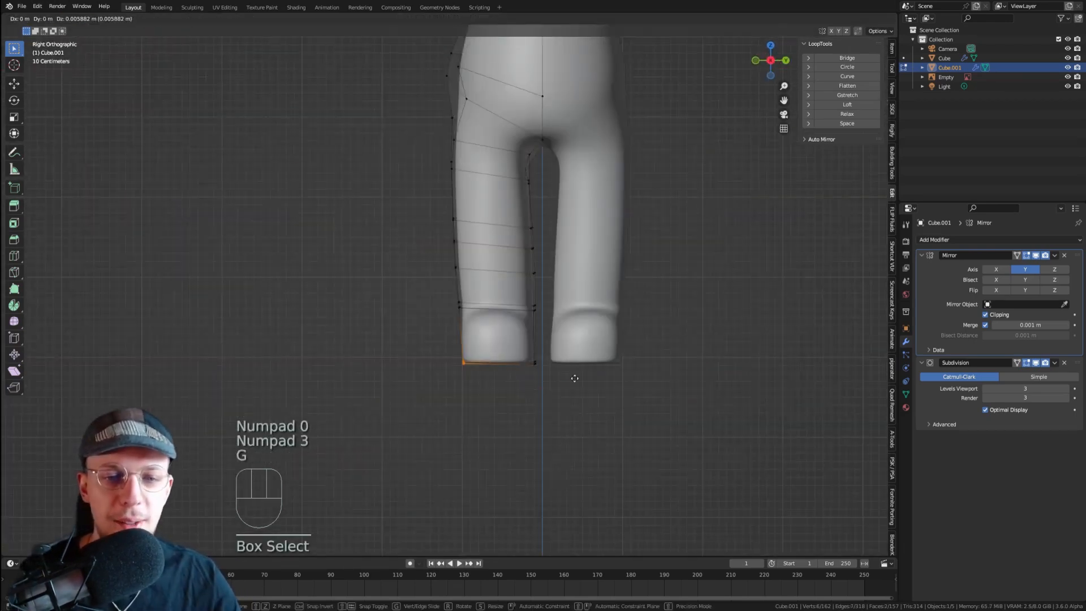
{"action": "key", "text": "y"}
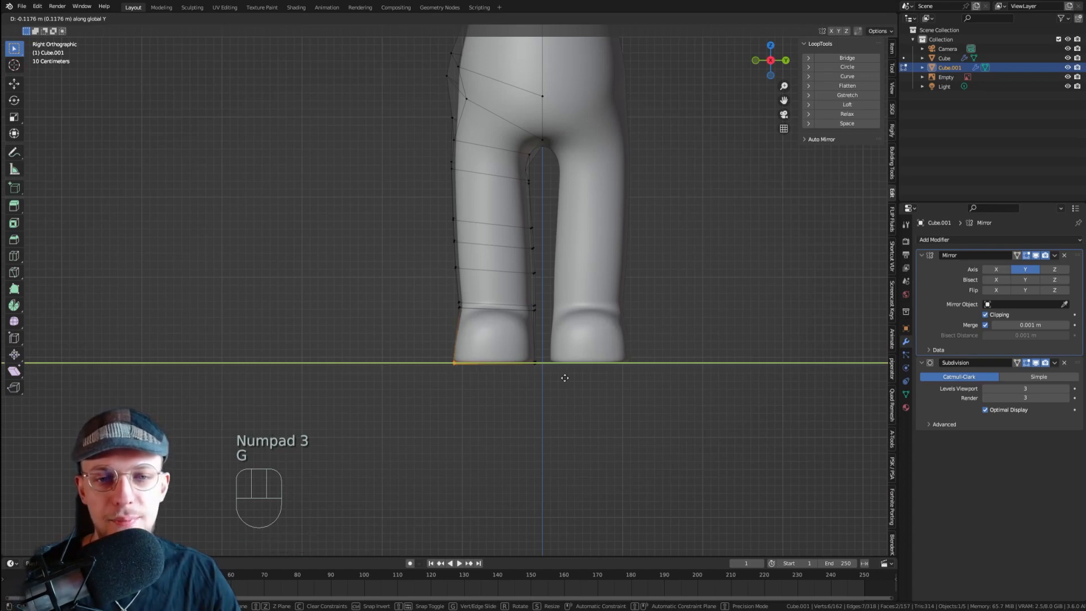
{"action": "left_click", "coordinate": [564, 378]}
- Add a centred horizontal loop cut around the middle of the foot
{"action": "scroll", "coordinate": [457, 328], "scroll_direction": "down", "scroll_amount": 4}
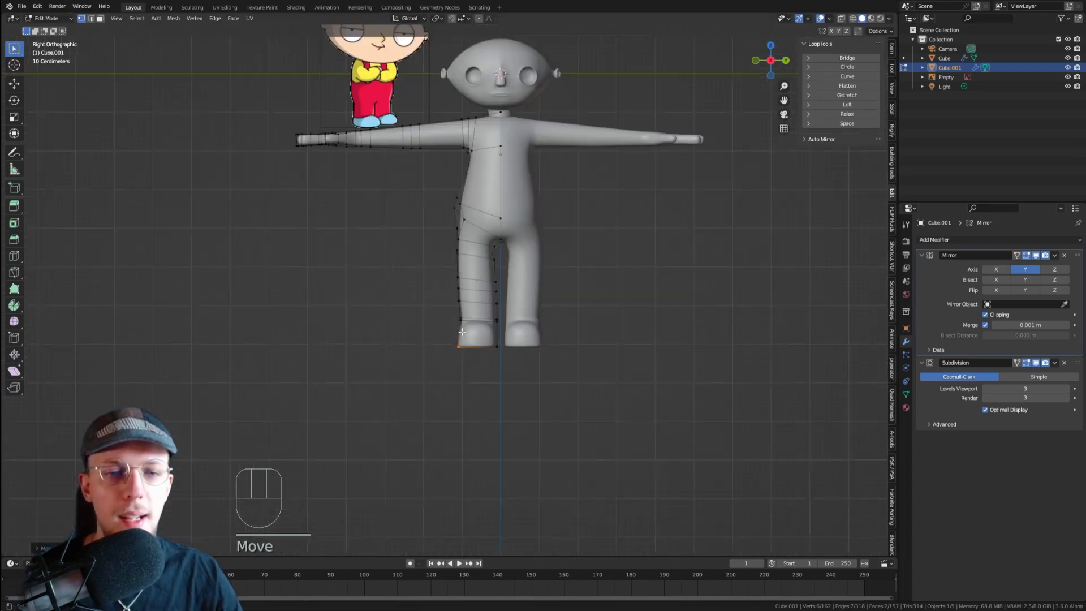
{"action": "scroll", "coordinate": [519, 332], "scroll_direction": "up", "scroll_amount": 4}
{"action": "key", "text": "ctrl+r"}
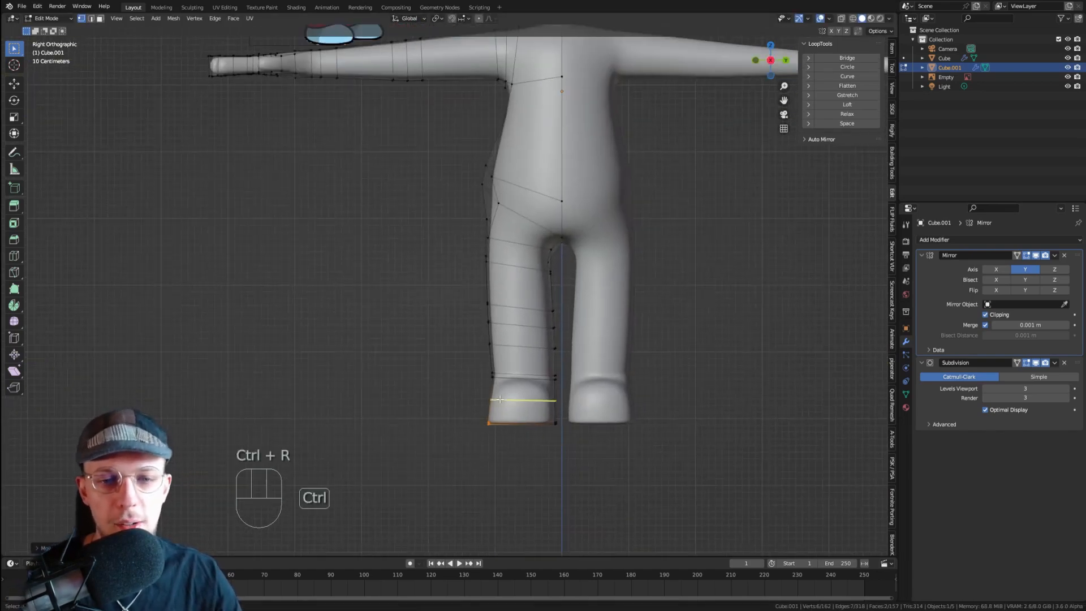
{"action": "left_click", "coordinate": [498, 408]}
{"action": "right_click", "coordinate": [497, 409]}
- Select the outer-side vertices of the foot's middle loop and move them outward to round the side
{"action": "scroll", "coordinate": [498, 414], "scroll_direction": "up", "scroll_amount": 2}
{"action": "key", "text": "1"}
{"action": "middle_click_drag", "start_coordinate": [472, 387], "coordinate": [496, 397]}
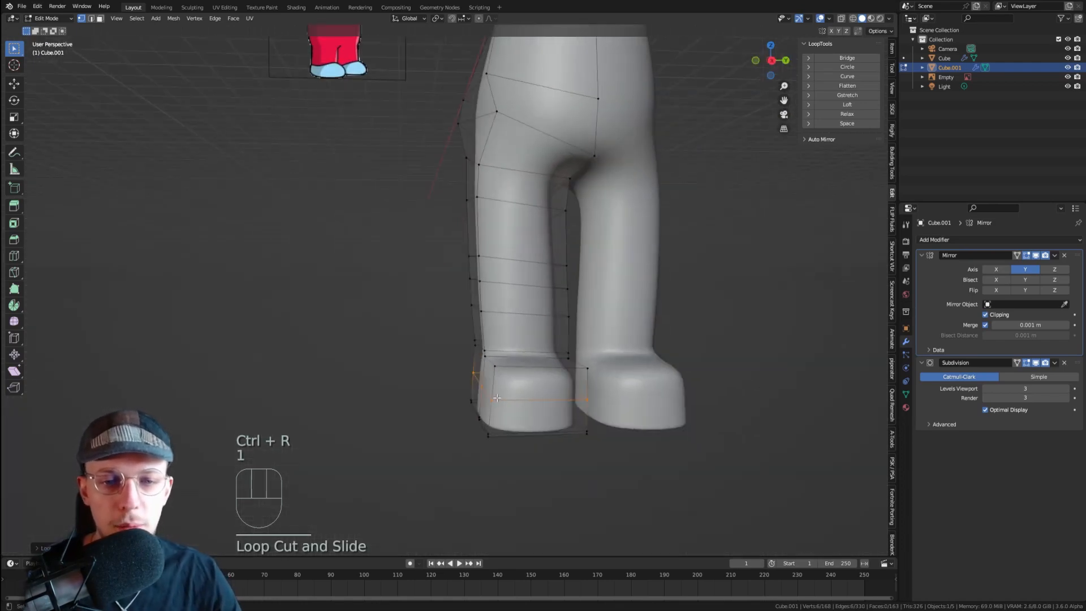
{"action": "left_click", "coordinate": [471, 375]}
{"action": "key", "text": "g"}
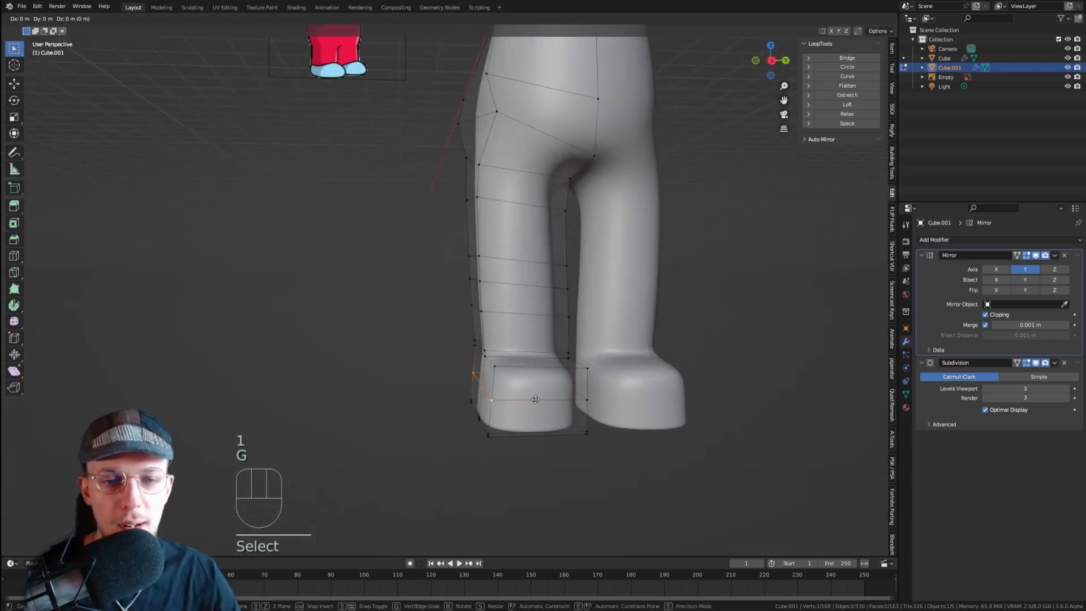
{"action": "middle_click", "coordinate": [534, 398]}
{"action": "left_click", "coordinate": [530, 398]}
{"action": "key", "text": "KP_1"}
{"action": "key", "text": "KP_3"}
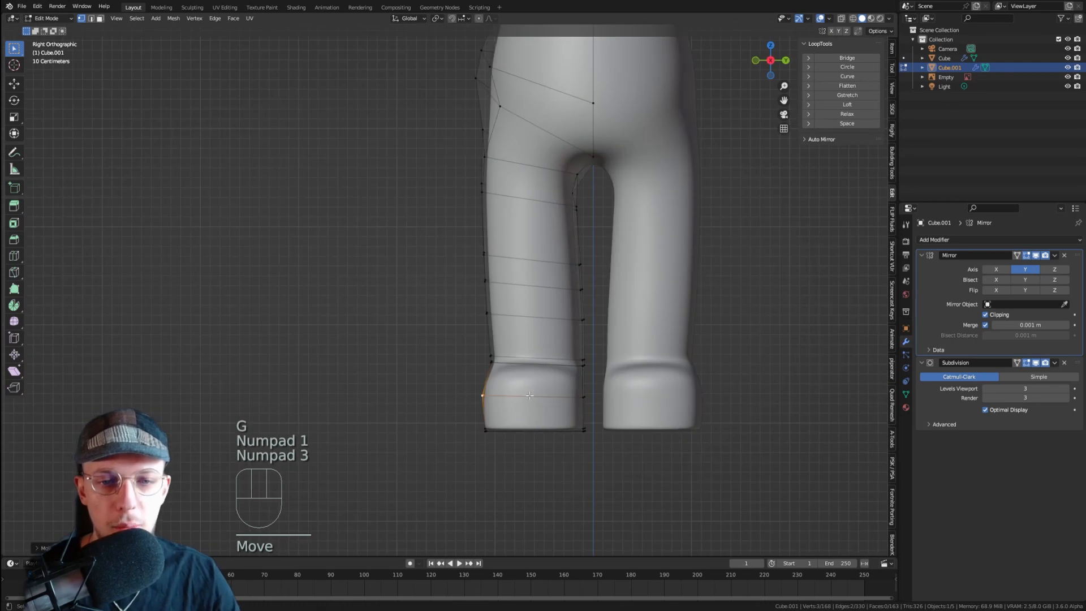
{"action": "key", "text": "g"}
{"action": "middle_click", "coordinate": [524, 396]}
{"action": "left_click", "coordinate": [532, 395]}
- Select the inner-side vertices of the foot's middle loop and move them slightly towards the other foot
{"action": "middle_click_drag", "start_coordinate": [572, 401], "coordinate": [497, 391], "text": "shift"}
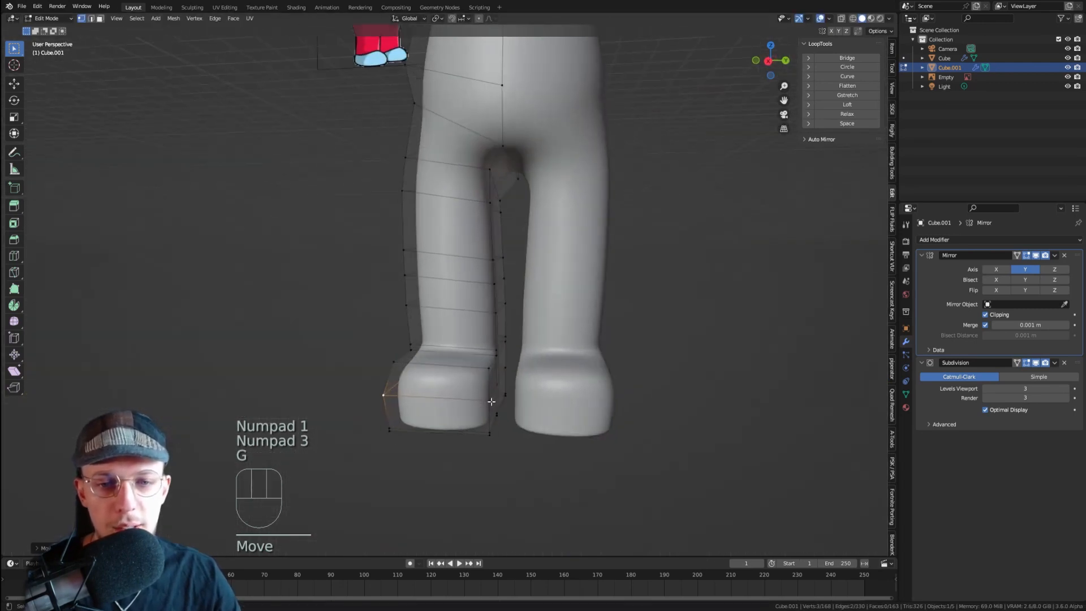
{"action": "left_click", "coordinate": [497, 390]}
{"action": "key", "text": "KP_1"}
{"action": "key", "text": "KP_2"}
{"action": "key", "text": "KP_3"}
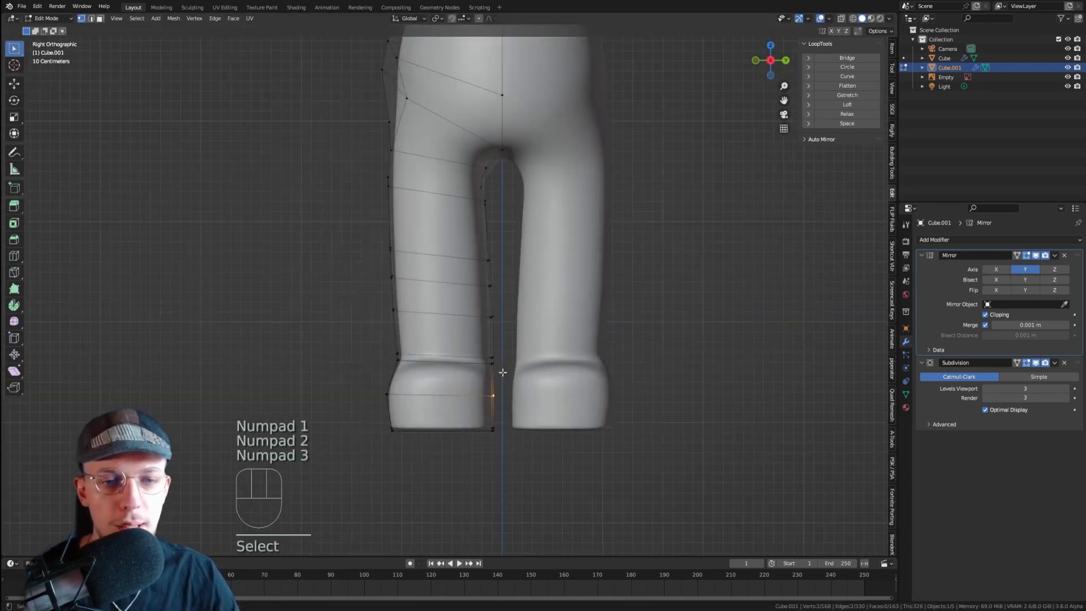
{"action": "key", "text": "g"}
{"action": "middle_click", "coordinate": [509, 372]}
{"action": "left_click", "coordinate": [509, 373]}
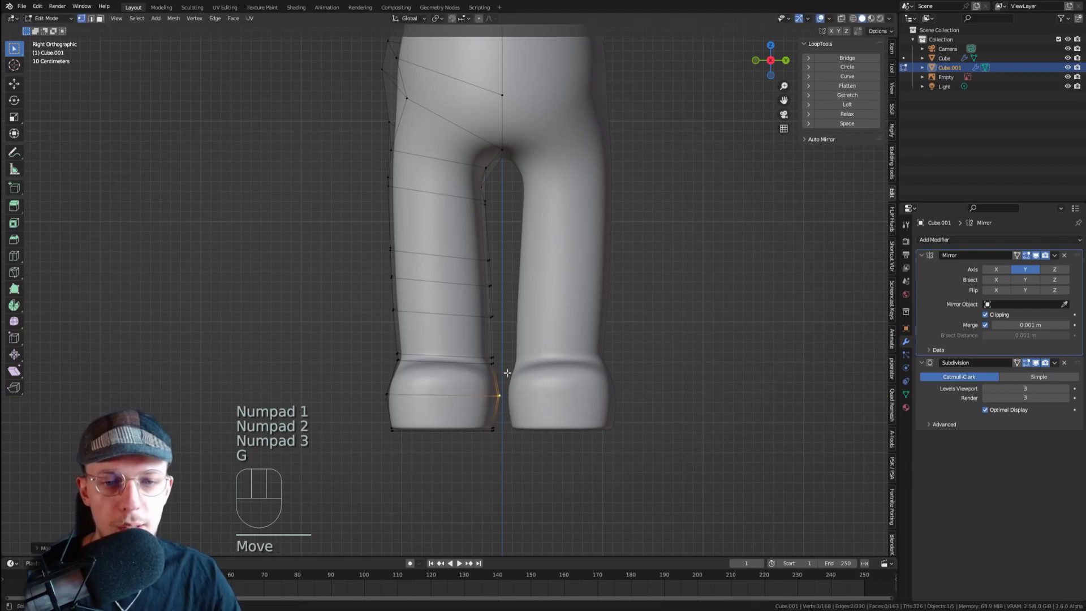
- Move the front edge of the foot's middle loop forward along X to round the toe
{"action": "mouse_move", "coordinate": [509, 373]}
{"action": "middle_mouse_down"}
{"action": "mouse_move", "coordinate": [463, 406]}
{"action": "mouse_move", "coordinate": [424, 389]}
{"action": "middle_mouse_up"}
{"action": "key", "text": "2"}
{"action": "key", "text": "g"}
{"action": "key", "text": "y"}
{"action": "key", "text": "x"}
{"action": "left_click", "coordinate": [477, 405]}
{"action": "key", "text": "Tab"}
{"action": "key", "text": "Tab"}
{"action": "key", "text": "g"}
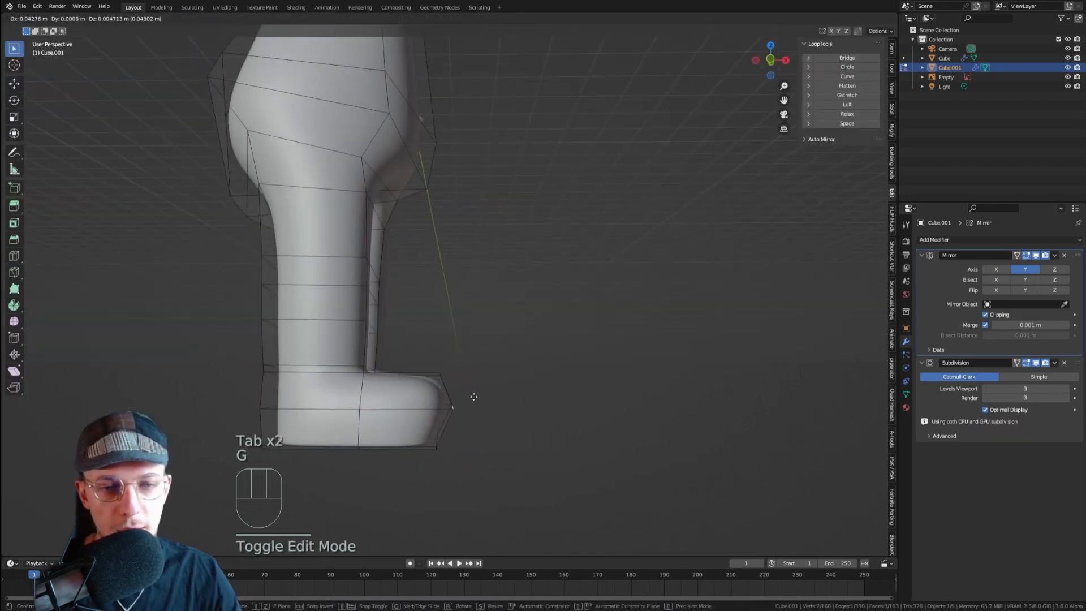
{"action": "key", "text": "x"}
{"action": "left_click", "coordinate": [475, 395]}
- Select the lower front edge of the foot and adjust its position along X
{"action": "key", "text": "2"}
{"action": "mouse_move", "coordinate": [439, 426]}
{"action": "middle_mouse_down"}
{"action": "mouse_move", "coordinate": [396, 430]}
{"action": "mouse_move", "coordinate": [455, 436]}
{"action": "mouse_move", "coordinate": [396, 435]}
{"action": "mouse_move", "coordinate": [439, 440]}
{"action": "mouse_move", "coordinate": [443, 390]}
{"action": "middle_mouse_up"}
{"action": "left_click", "coordinate": [441, 442]}
{"action": "key", "text": "g"}
{"action": "key", "text": "x"}
{"action": "left_click", "coordinate": [441, 437]}
- Nudge the hip's outer contour slightly with the Grab brush in Sculpt Mode
{"action": "key", "text": "Tab"}
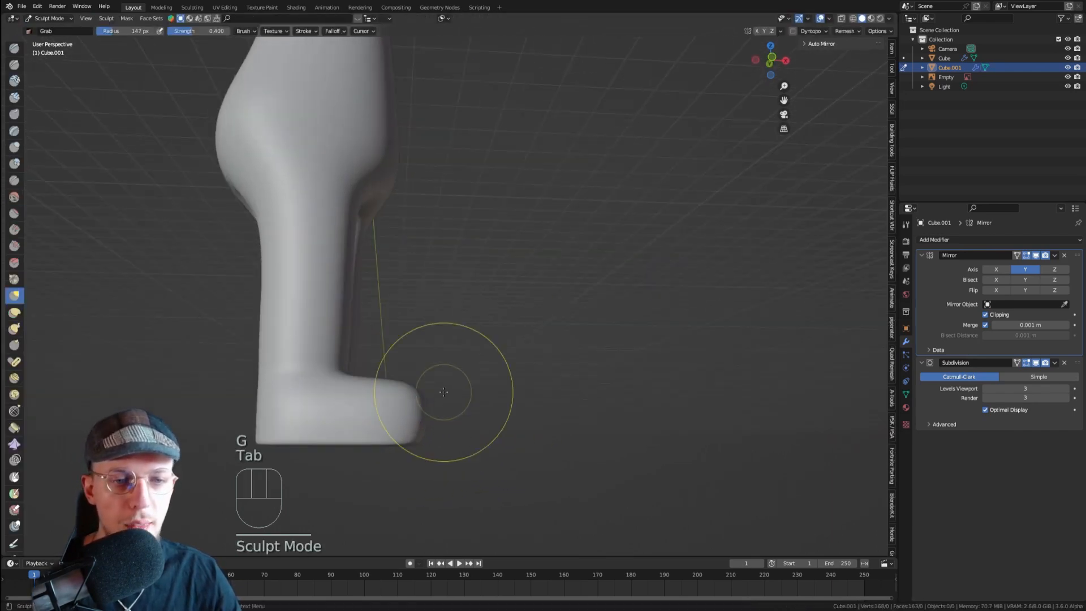
{"action": "key", "text": "KP_1"}
{"action": "key", "text": "KP_3"}
{"action": "scroll", "coordinate": [443, 373], "scroll_direction": "down", "scroll_amount": 5}
{"action": "middle_click_drag", "start_coordinate": [534, 328], "coordinate": [496, 340], "text": "shift"}
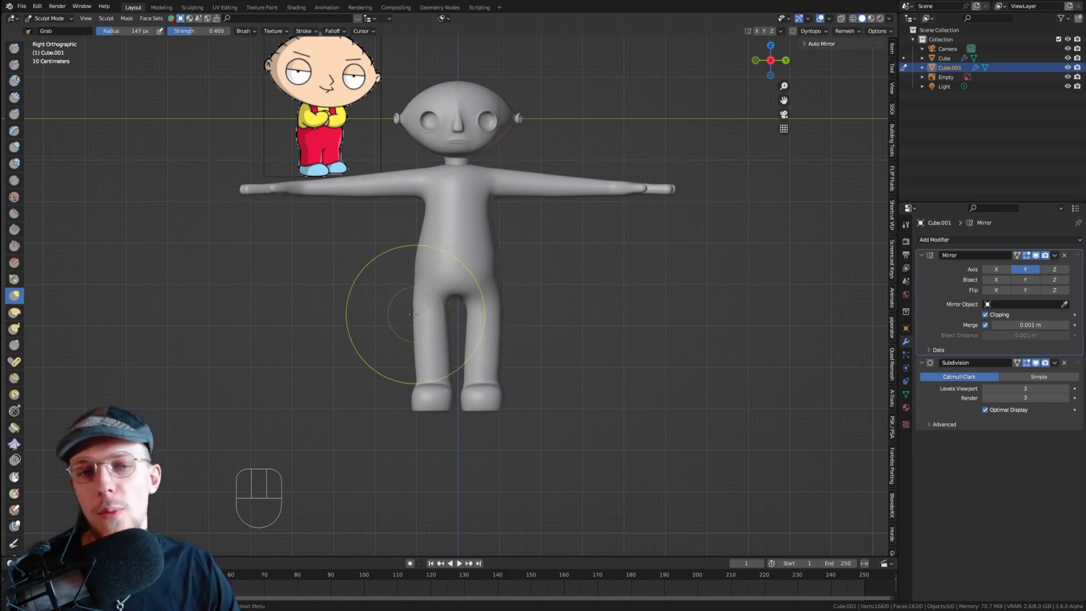
{"action": "scroll", "coordinate": [416, 274], "scroll_direction": "up", "scroll_amount": 3}
{"action": "mouse_move", "coordinate": [421, 276]}
{"action": "left_mouse_down"}
{"action": "mouse_move", "coordinate": [416, 270]}
{"action": "mouse_move", "coordinate": [449, 268]}
{"action": "mouse_move", "coordinate": [419, 268]}
{"action": "left_mouse_up"}
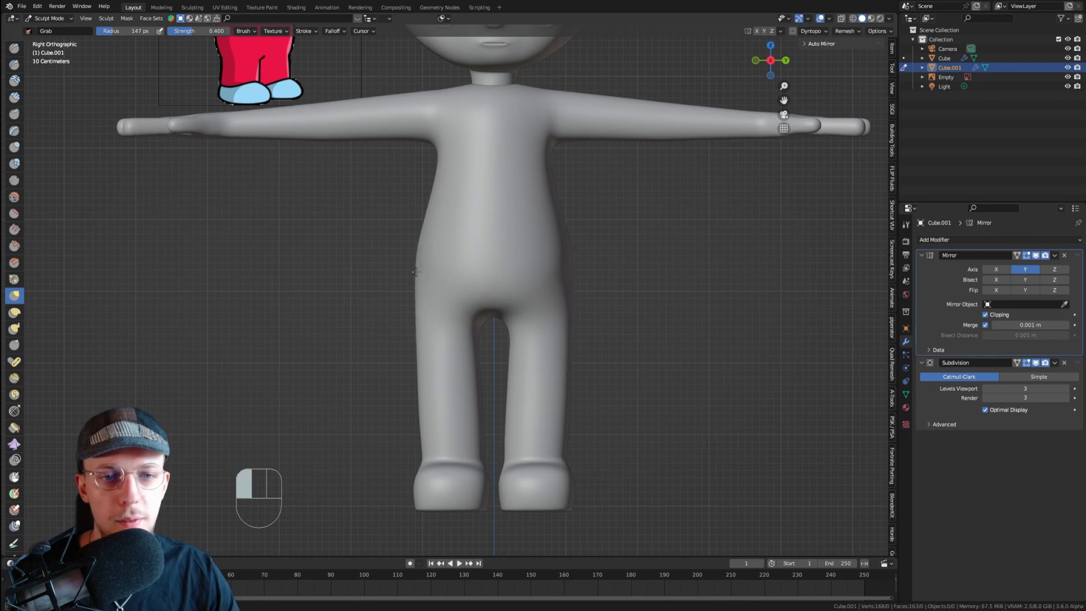
{"action": "scroll", "coordinate": [416, 272], "scroll_direction": "down", "scroll_amount": 4}
{"action": "scroll", "coordinate": [438, 249], "scroll_direction": "up", "scroll_amount": 1}
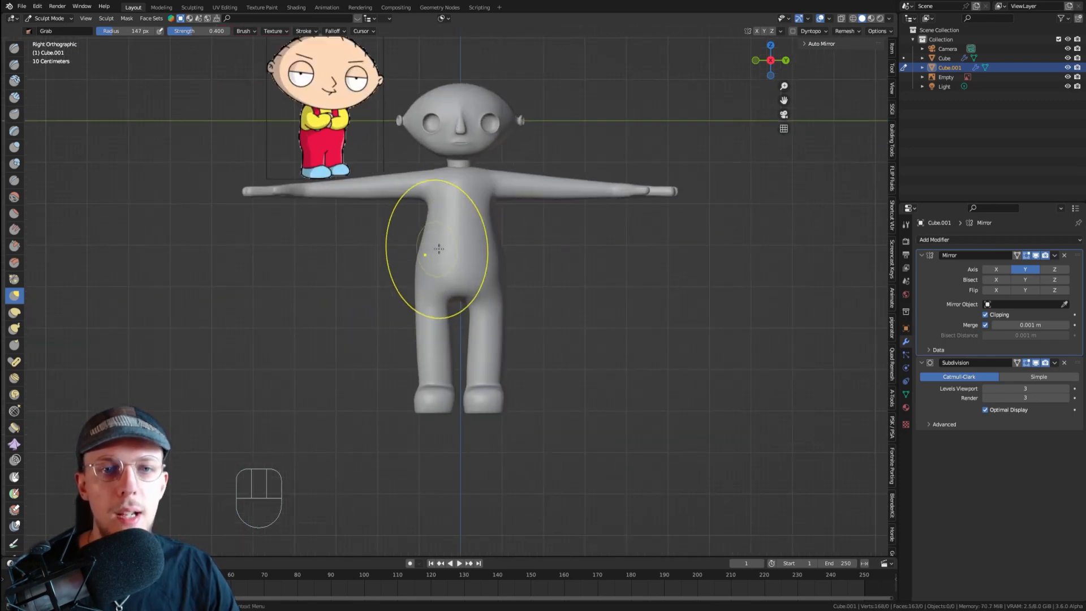
- Switch to Object Mode and save the file
{"action": "left_click", "coordinate": [50, 18]}
{"action": "left_click", "coordinate": [45, 26]}
{"action": "middle_click_drag", "start_coordinate": [342, 124], "coordinate": [365, 211], "text": "shift"}
{"action": "key", "text": "ctrl+s"}
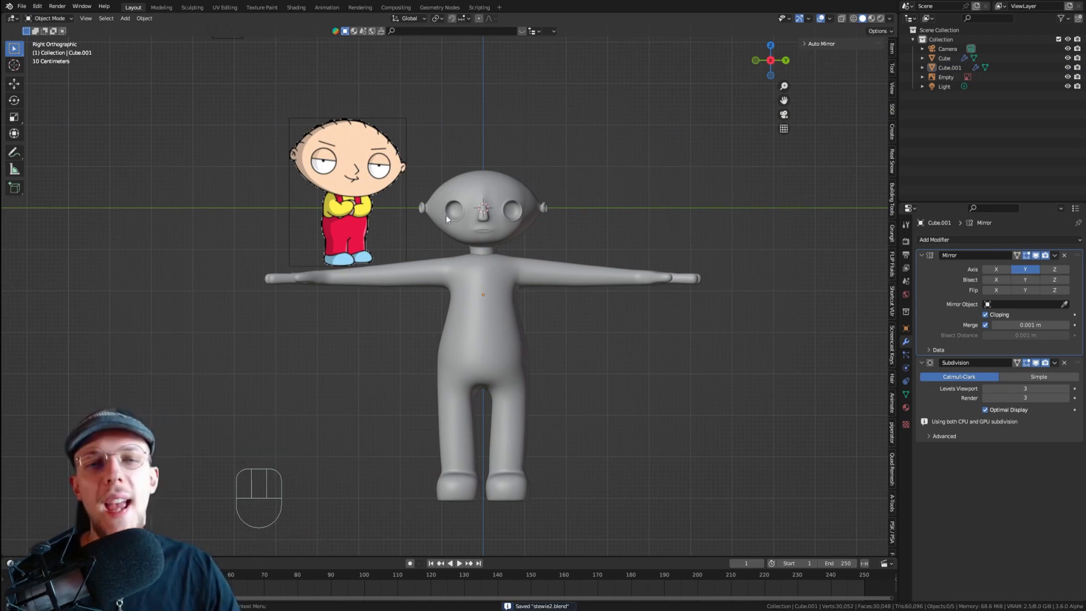
- Move the reference image up and away from the character so it sits clear of the arm
{"action": "left_click", "coordinate": [378, 158]}
{"action": "key", "text": "g"}
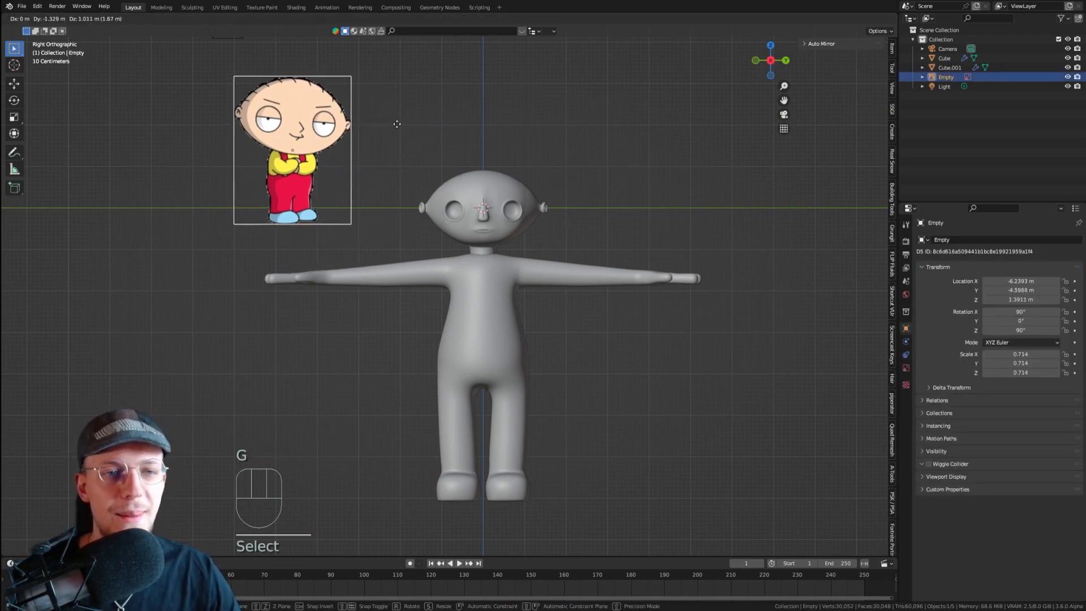
{"action": "left_click", "coordinate": [400, 126]}
- Scale up the character's head uniformly and raise it along Z to match the reference proportions
{"action": "left_click", "coordinate": [456, 178]}
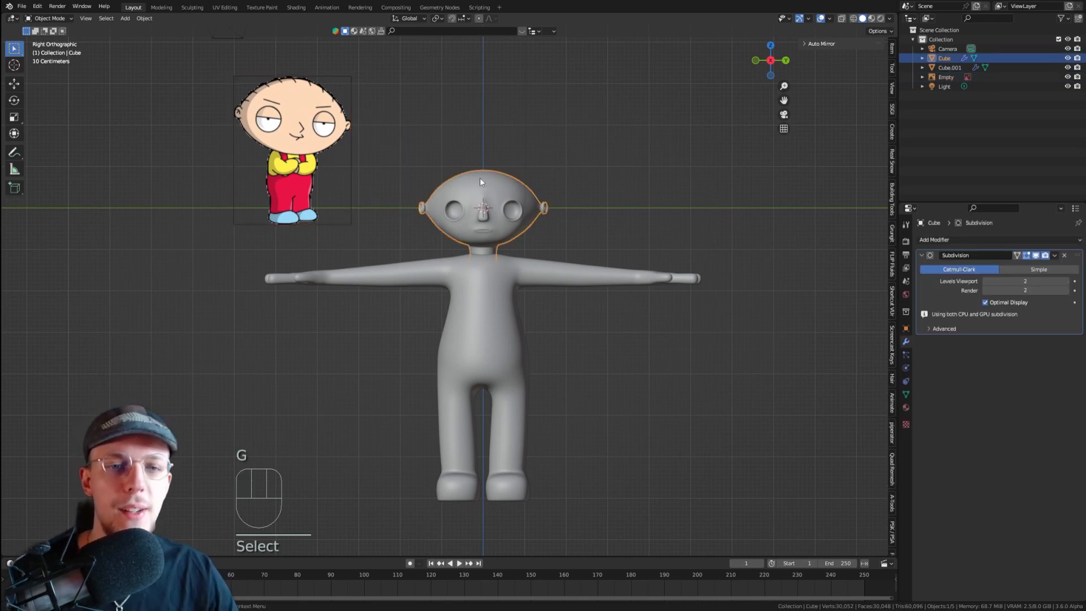
{"action": "key", "text": "s"}
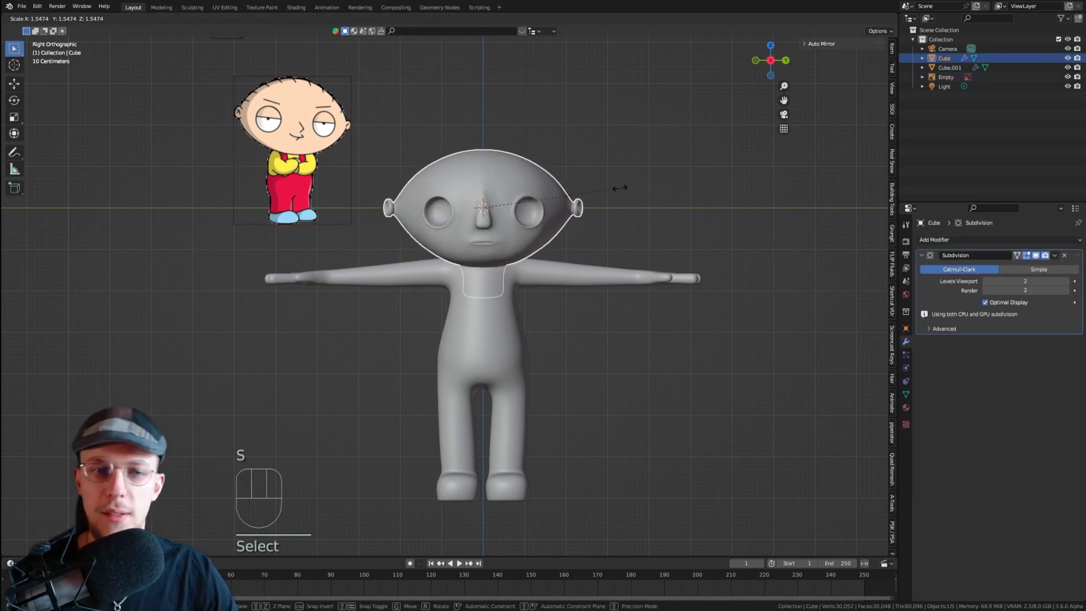
{"action": "left_click", "coordinate": [609, 191]}
{"action": "key", "text": "g"}
{"action": "key", "text": "z"}
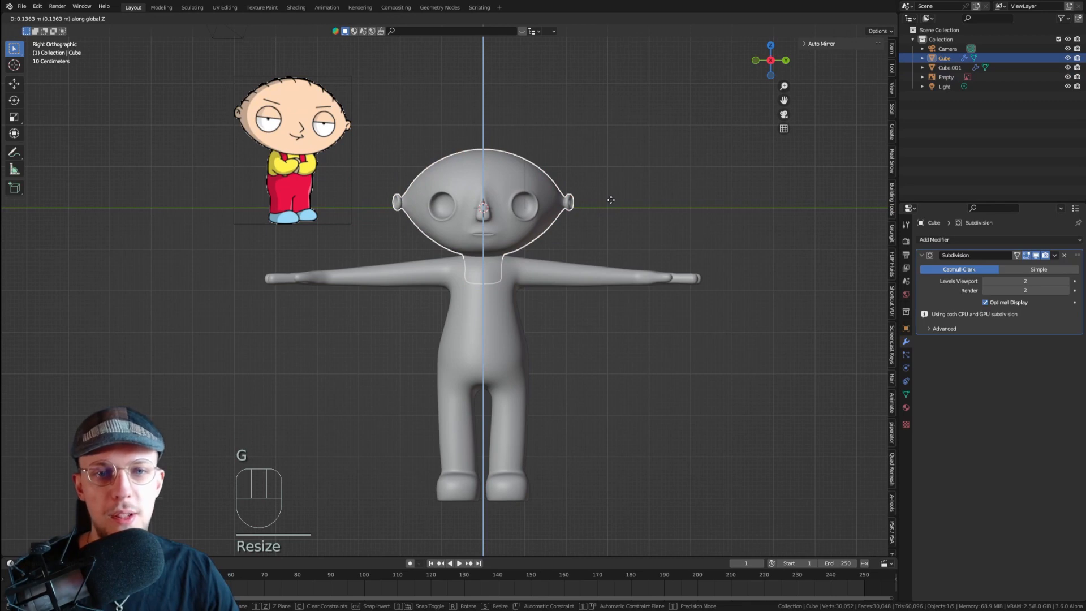
{"action": "left_click", "coordinate": [610, 199]}
{"action": "left_click", "coordinate": [657, 189]}
{"action": "left_click", "coordinate": [521, 206]}
- Nudge the head's position slightly above the body and save the file
{"action": "key", "text": "s"}
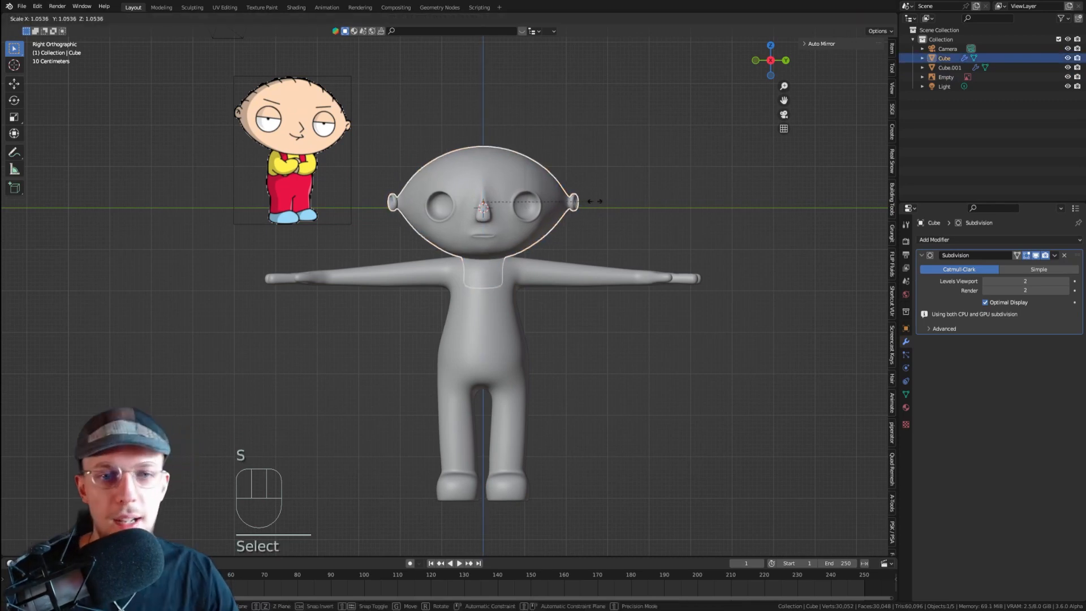
{"action": "key", "text": "g"}
{"action": "left_click", "coordinate": [589, 198]}
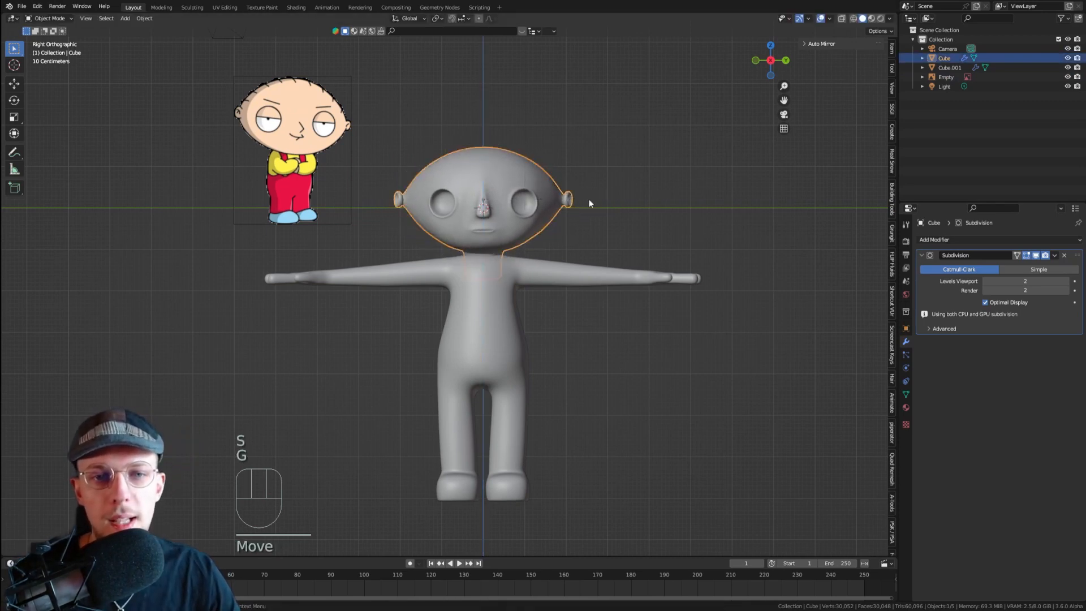
{"action": "left_click", "coordinate": [588, 199]}
{"action": "key", "text": "ctrl+s"}
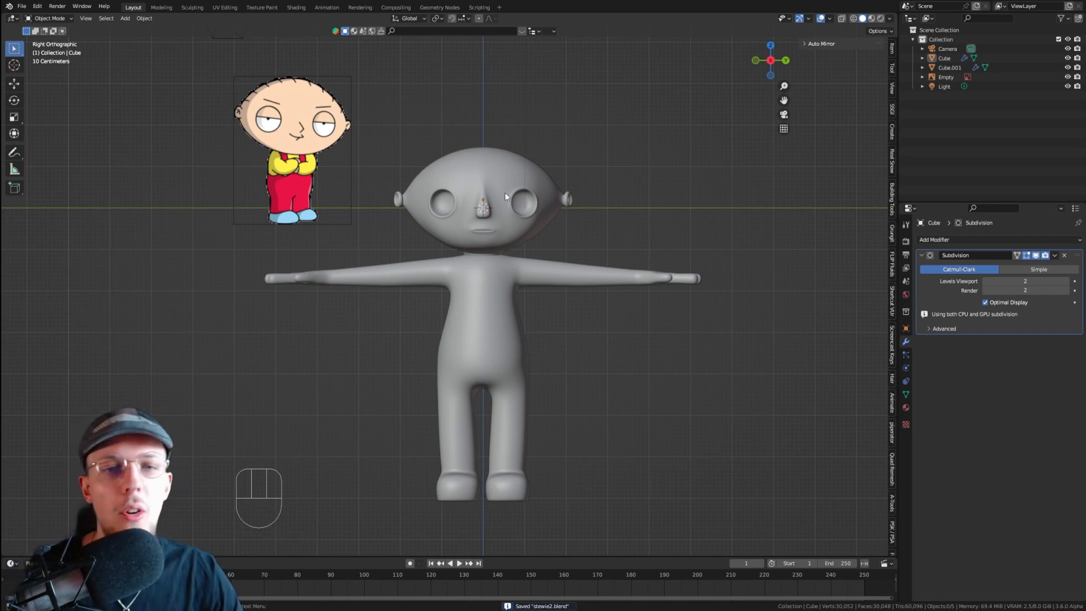
- Select the head and shift it slightly relative to the body in perspective view
{"action": "left_click", "coordinate": [498, 241]}
{"action": "middle_click_drag", "start_coordinate": [483, 246], "coordinate": [541, 260]}
{"action": "key", "text": "g"}
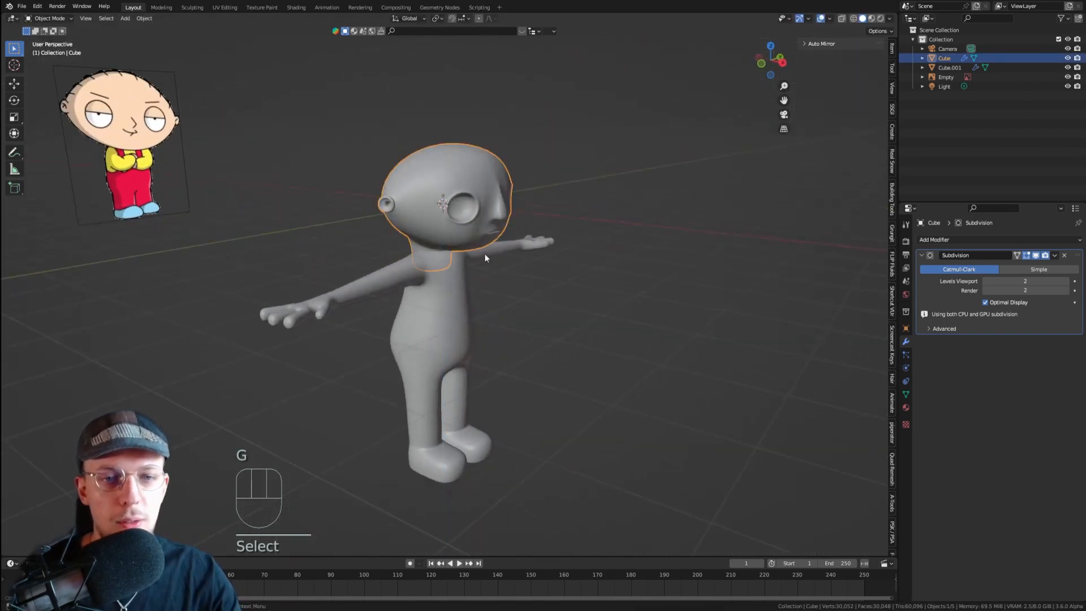
{"action": "key", "text": "g"}
{"action": "left_click", "coordinate": [476, 259]}
- Raise the head in right orthographic view until the bottom of the neck is clear of the shoulders
{"action": "left_click", "coordinate": [454, 258]}
{"action": "key", "text": "Tab"}
{"action": "key", "text": "KP_1"}
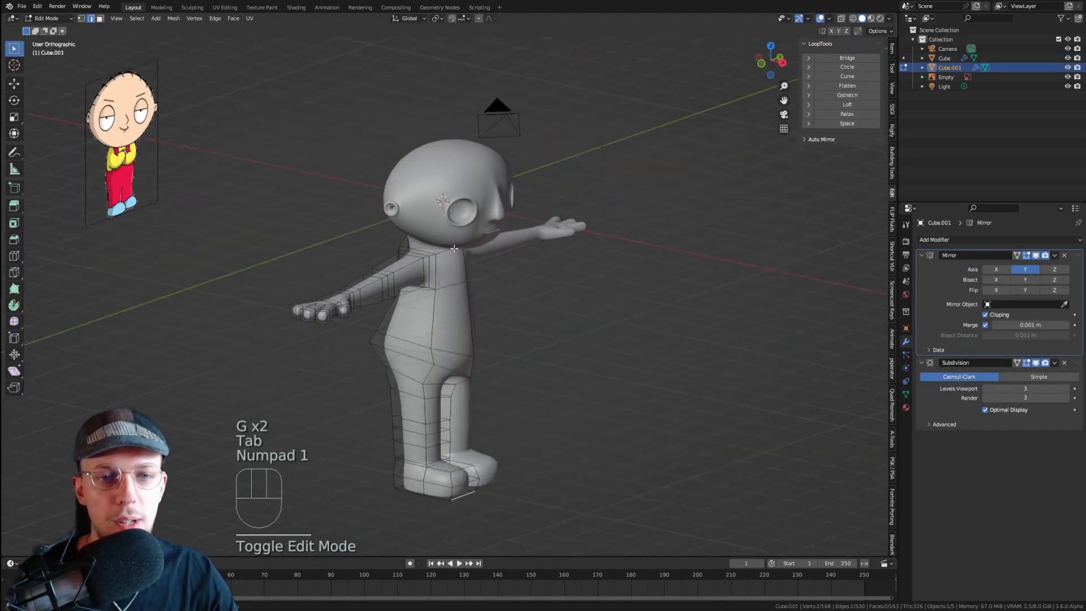
{"action": "key", "text": "KP_3"}
{"action": "key", "text": "Tab"}
{"action": "left_click", "coordinate": [484, 248]}
{"action": "key", "text": "g"}
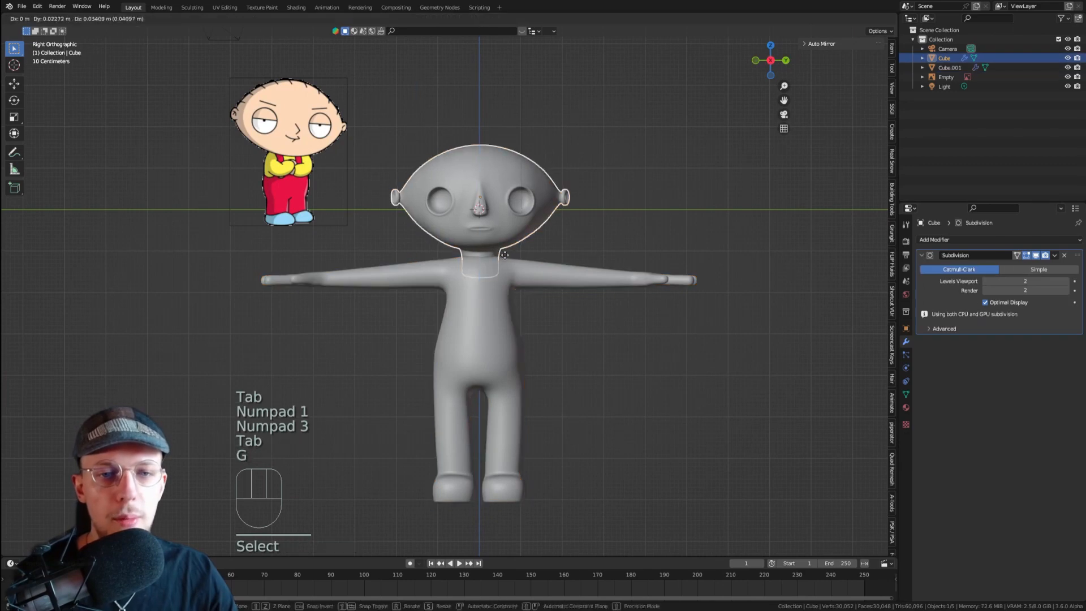
{"action": "middle_click", "coordinate": [507, 237]}
{"action": "left_click", "coordinate": [512, 229]}
- Delete the two faces closing the bottom of the neck on the head mesh
{"action": "key", "text": "Tab"}
{"action": "scroll", "coordinate": [501, 240], "scroll_direction": "up", "scroll_amount": 3}
{"action": "key", "text": "3"}
{"action": "left_click", "coordinate": [501, 245], "text": "alt"}
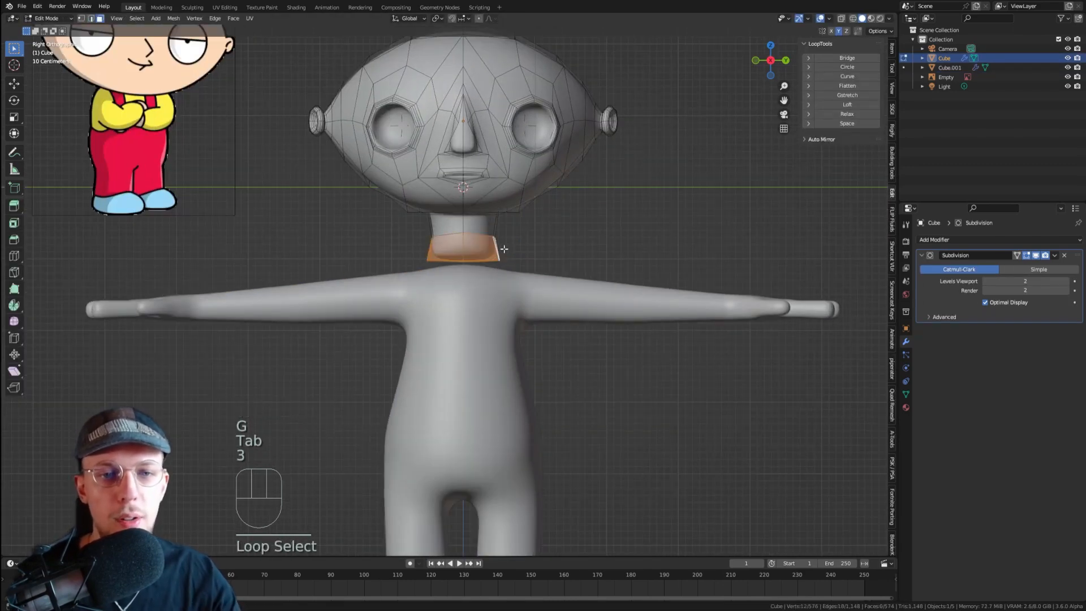
{"action": "scroll", "coordinate": [504, 247], "scroll_direction": "up", "scroll_amount": 4}
{"action": "middle_click_drag", "start_coordinate": [465, 293], "coordinate": [437, 292]}
{"action": "key", "text": "3"}
{"action": "left_click", "coordinate": [450, 268]}
{"action": "middle_click_drag", "start_coordinate": [383, 268], "coordinate": [382, 274]}
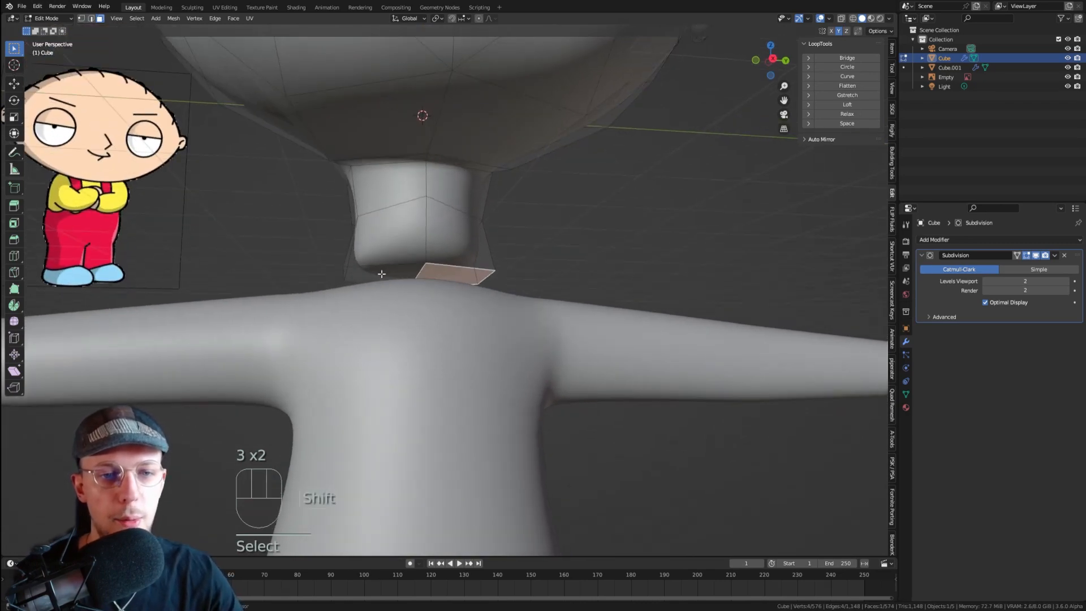
{"action": "left_click", "coordinate": [382, 273], "text": "shift"}
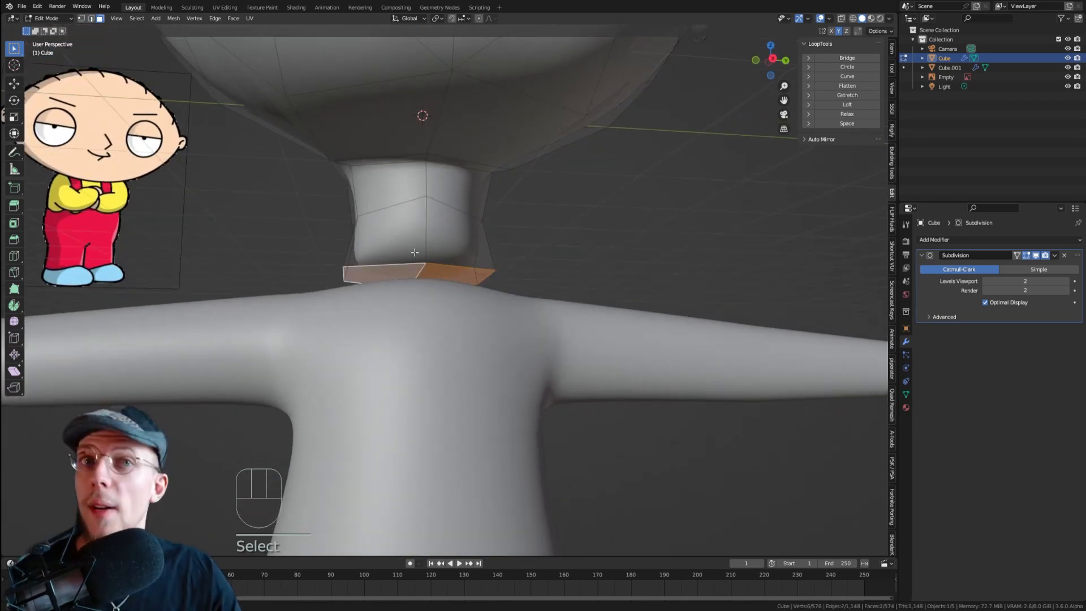
{"action": "key", "text": "Delete"}
{"action": "left_click", "coordinate": [388, 274]}
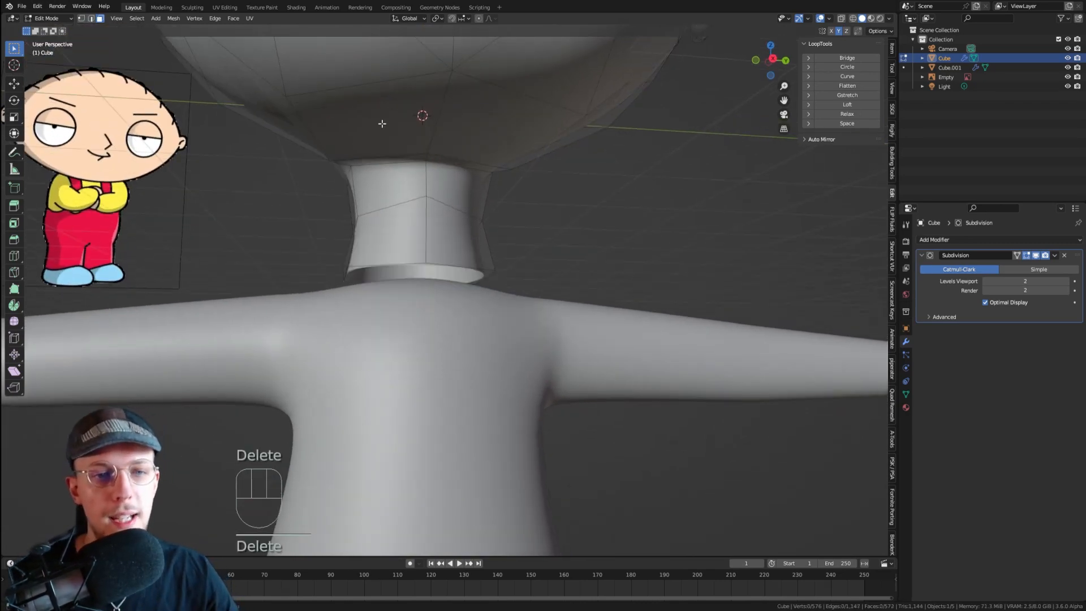
- Select the open edge loop at the bottom of the neck and edge-slide it upward to shorten the neck
{"action": "key", "text": "2"}
{"action": "left_click", "coordinate": [463, 262], "text": "alt"}
{"action": "key", "text": "KP_1"}
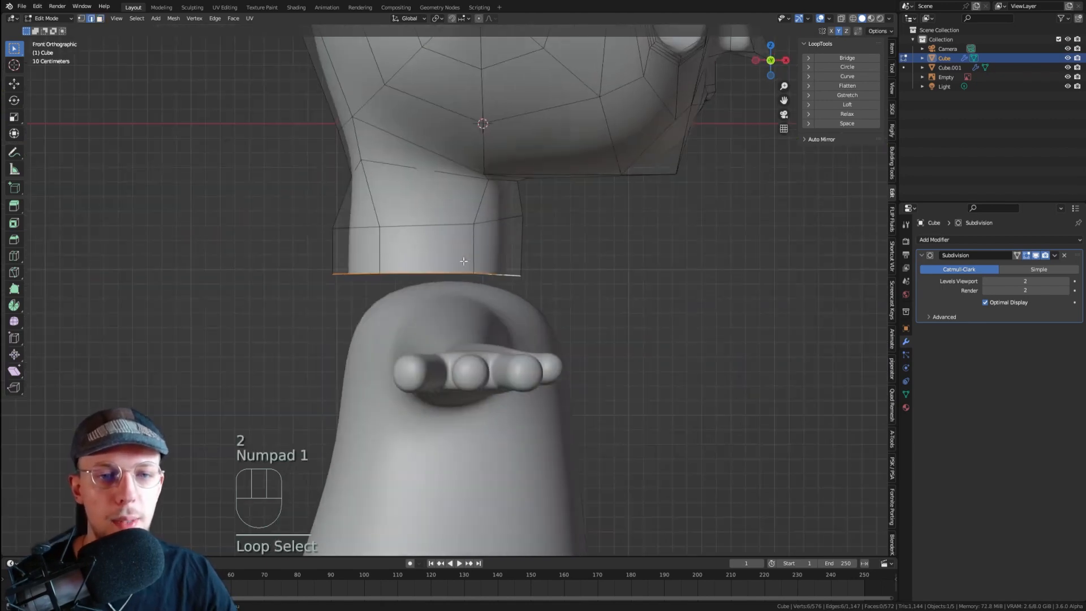
{"action": "key", "text": "KP_3"}
{"action": "key", "text": "g"}
{"action": "key", "text": "g"}
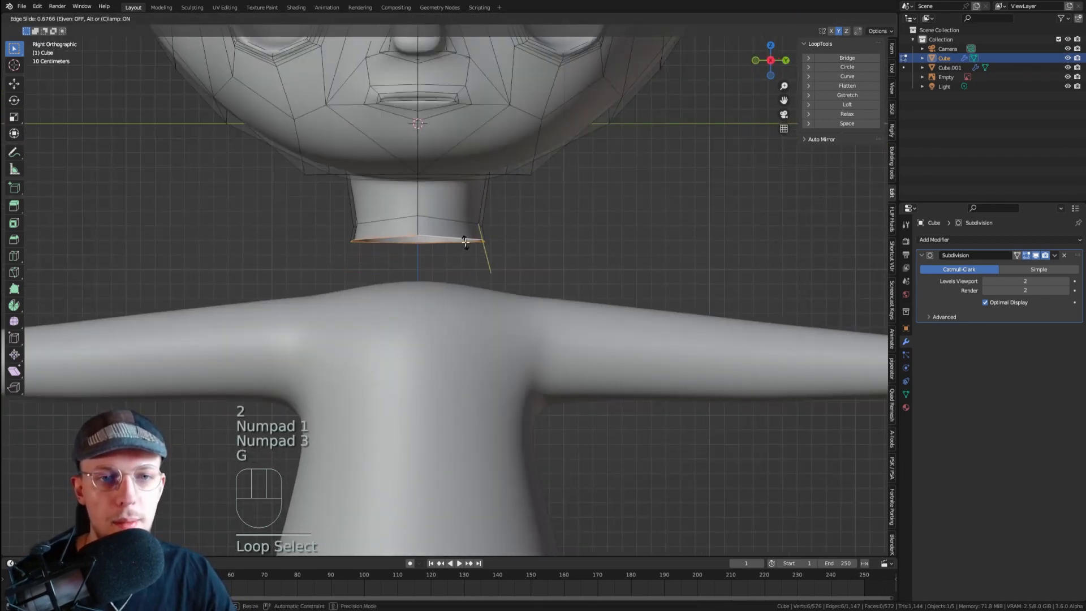
{"action": "left_click", "coordinate": [464, 242]}
{"action": "middle_click_drag", "start_coordinate": [464, 242], "coordinate": [474, 213]}
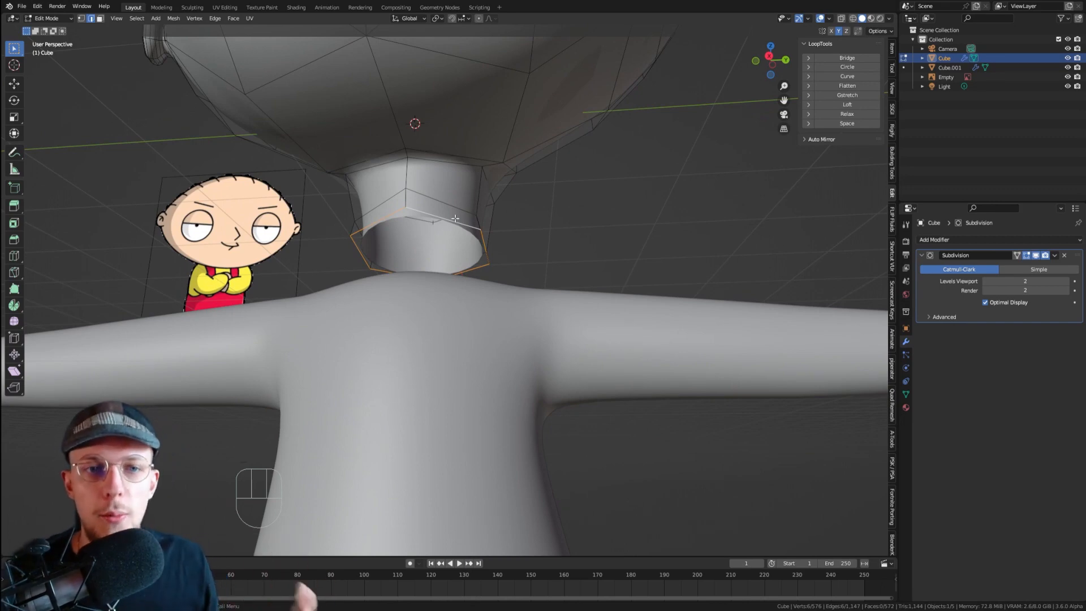
- Return to Object Mode, select the body and apply its Mirror modifier
{"action": "key", "text": "Tab"}
{"action": "middle_click_drag", "start_coordinate": [441, 218], "coordinate": [434, 244]}
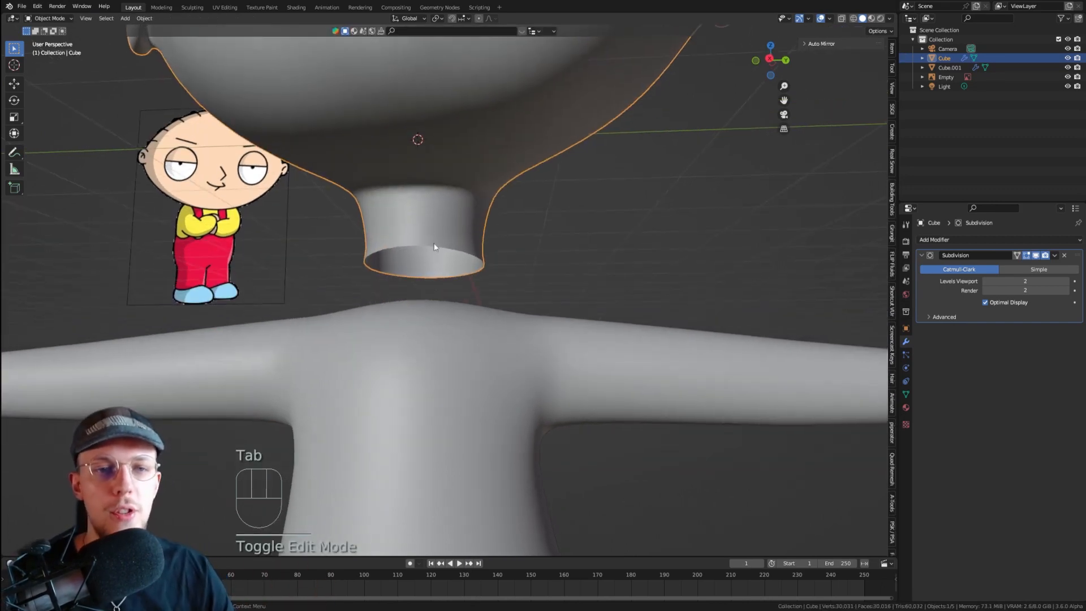
{"action": "left_click", "coordinate": [420, 371], "text": "shift"}
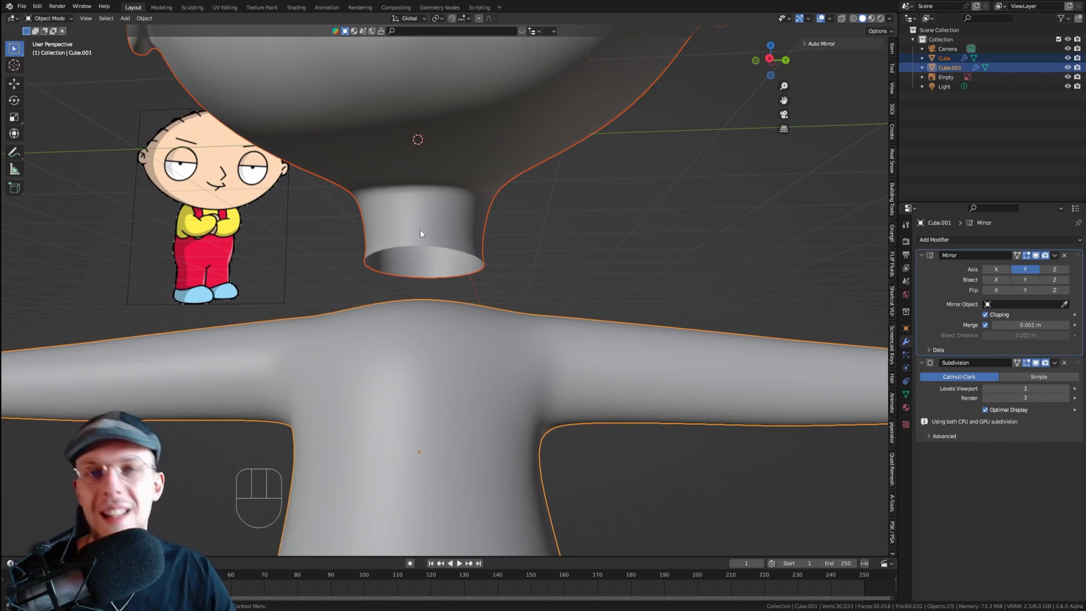
{"action": "left_click", "coordinate": [461, 165]}
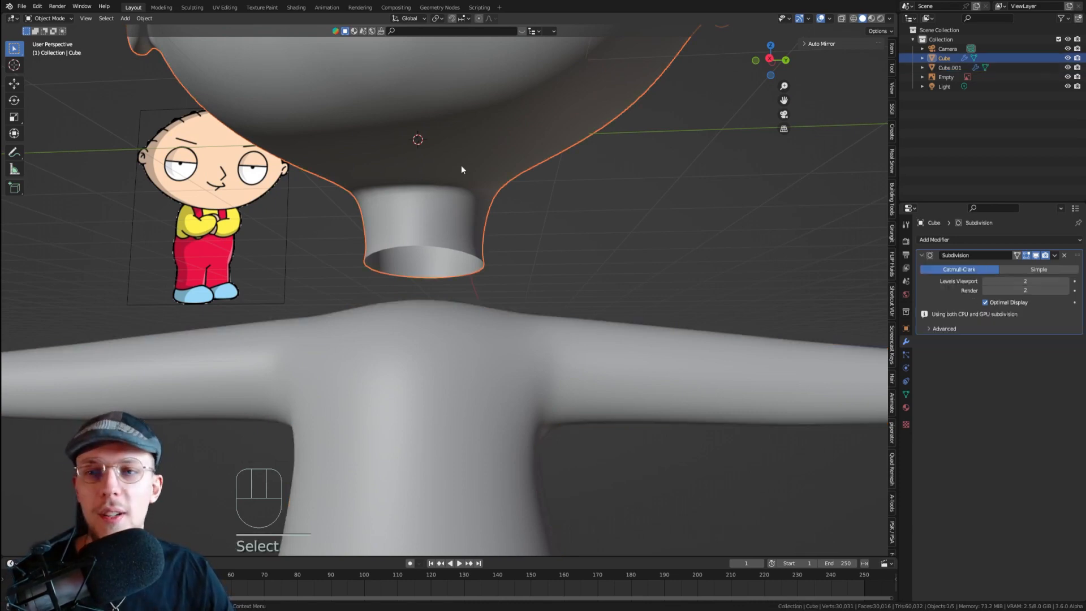
{"action": "left_click", "coordinate": [446, 327]}
{"action": "left_click", "coordinate": [487, 228]}
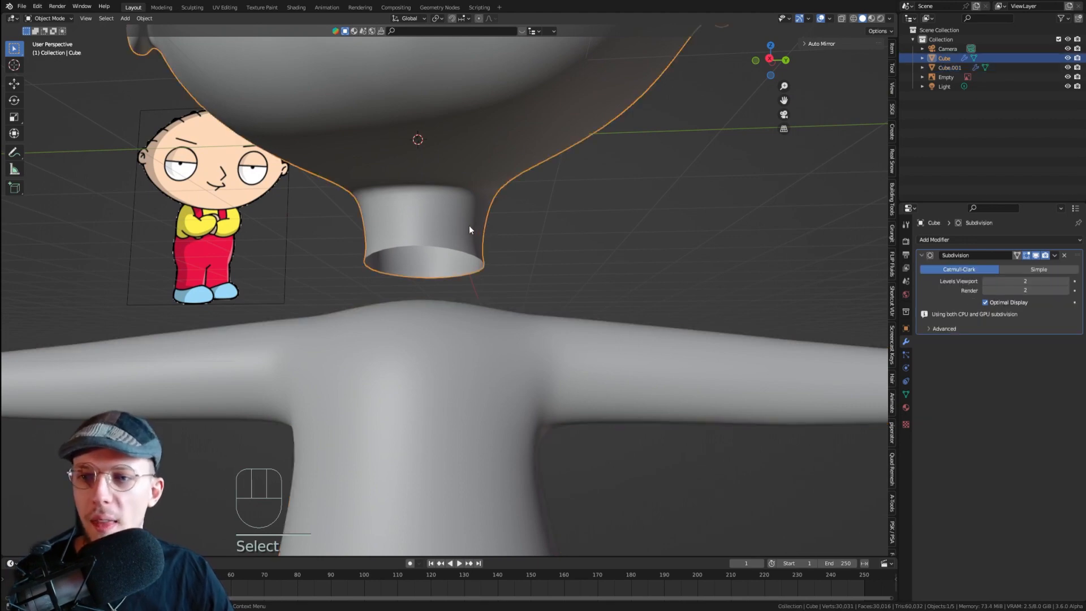
{"action": "left_click", "coordinate": [467, 312]}
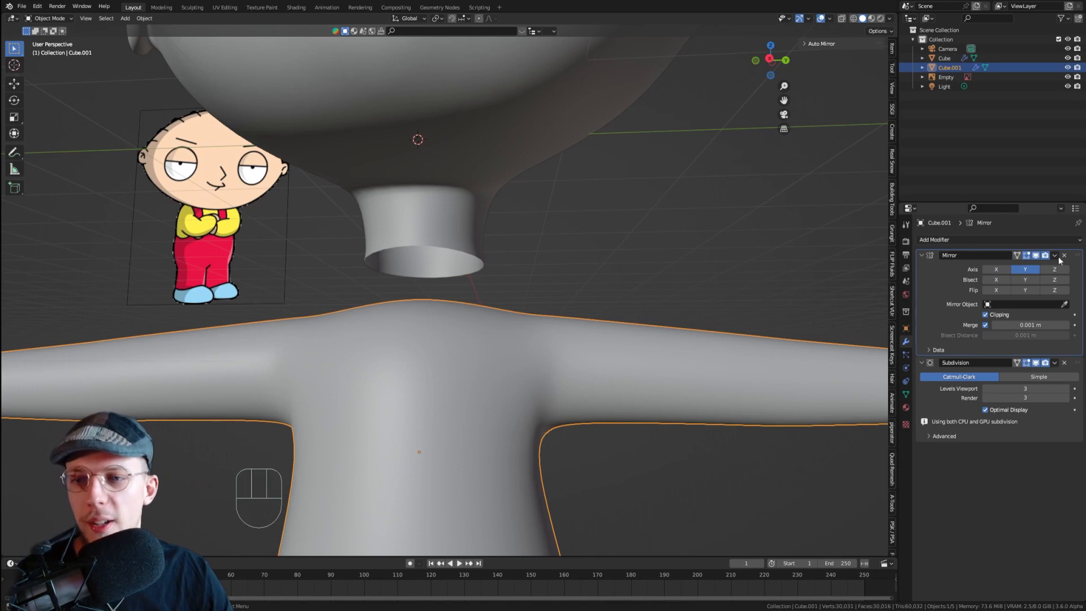
{"action": "key", "text": "ctrl+a"}
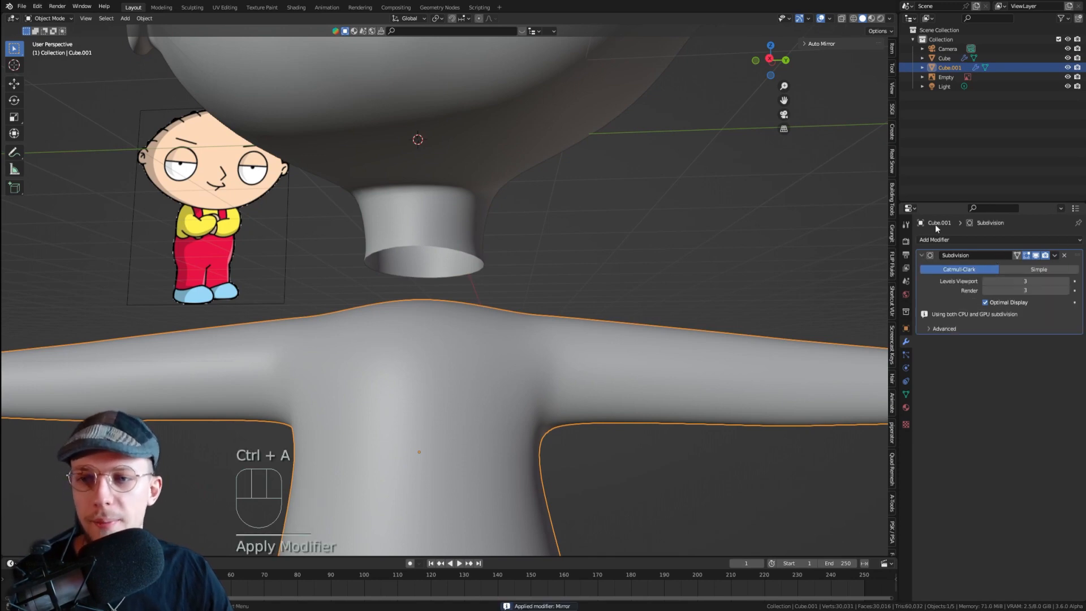
- Set the body's Subdivision levels to 2 for both viewport and render, and save the file
{"action": "left_click", "coordinate": [475, 212]}
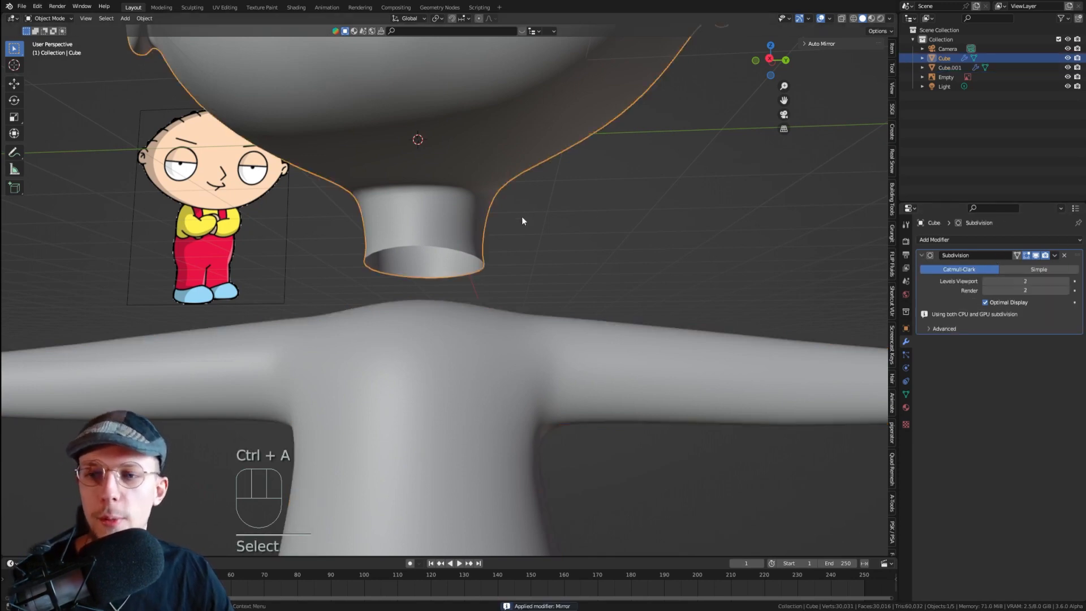
{"action": "key", "text": "KP_1"}
{"action": "key", "text": "KP_3"}
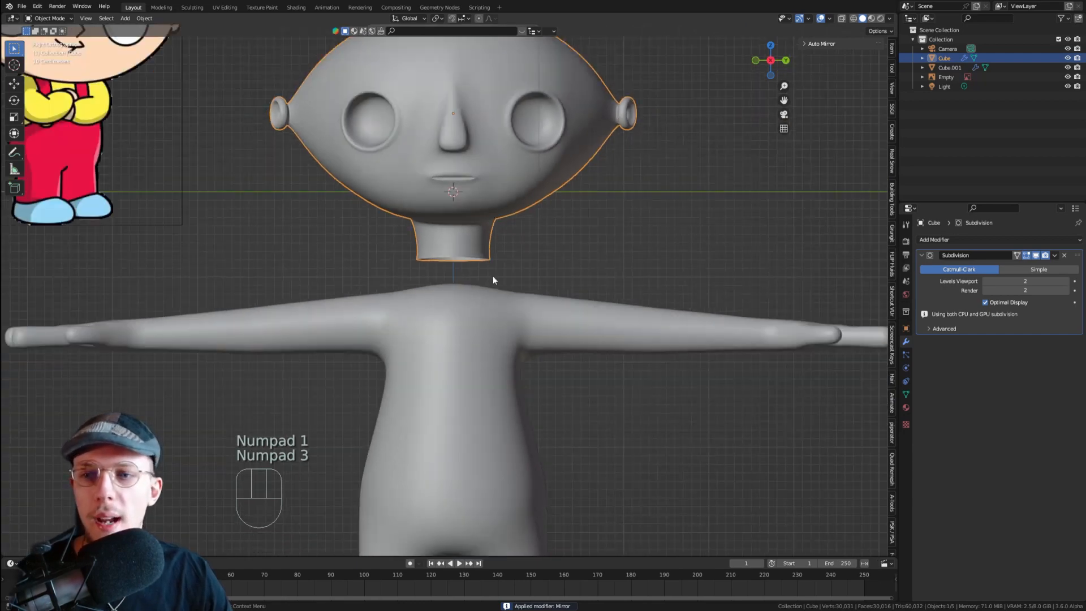
{"action": "left_click", "coordinate": [485, 321]}
{"action": "scroll", "coordinate": [485, 322], "scroll_direction": "down", "scroll_amount": 3}
{"action": "middle_click_drag", "start_coordinate": [484, 324], "coordinate": [496, 248], "text": "shift"}
{"action": "left_click", "coordinate": [1023, 281]}
{"action": "type", "text": "2"}
{"action": "key", "text": "Return"}
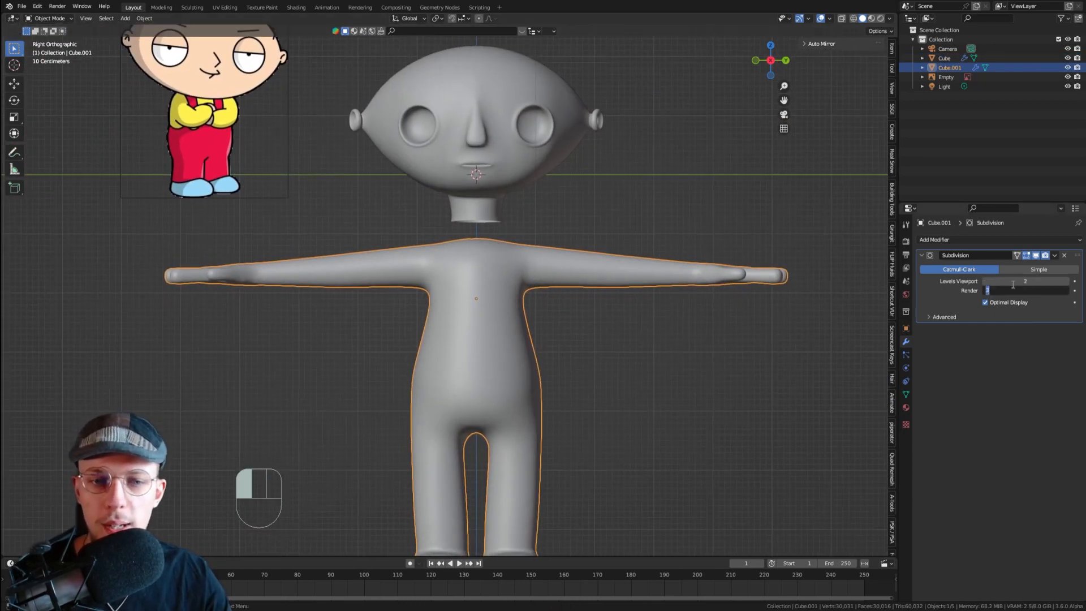
{"action": "key", "text": "ctrl+s"}
{"action": "left_click", "coordinate": [620, 206]}
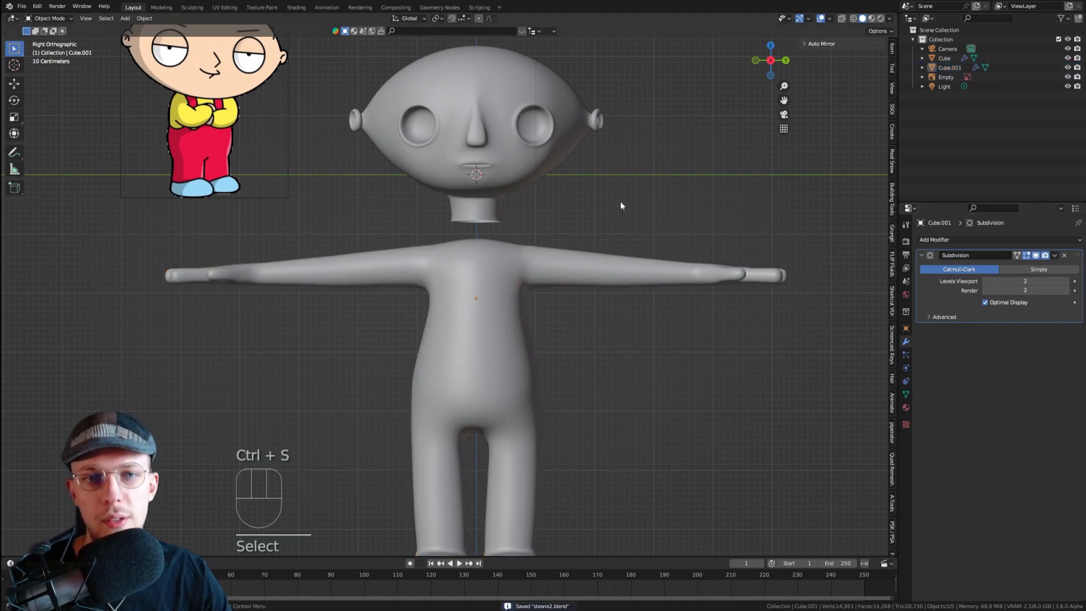
{"action": "key", "text": "Tab"}
{"action": "key", "text": "Tab"}
{"action": "key", "text": "Tab"}
{"action": "key", "text": "Tab"}
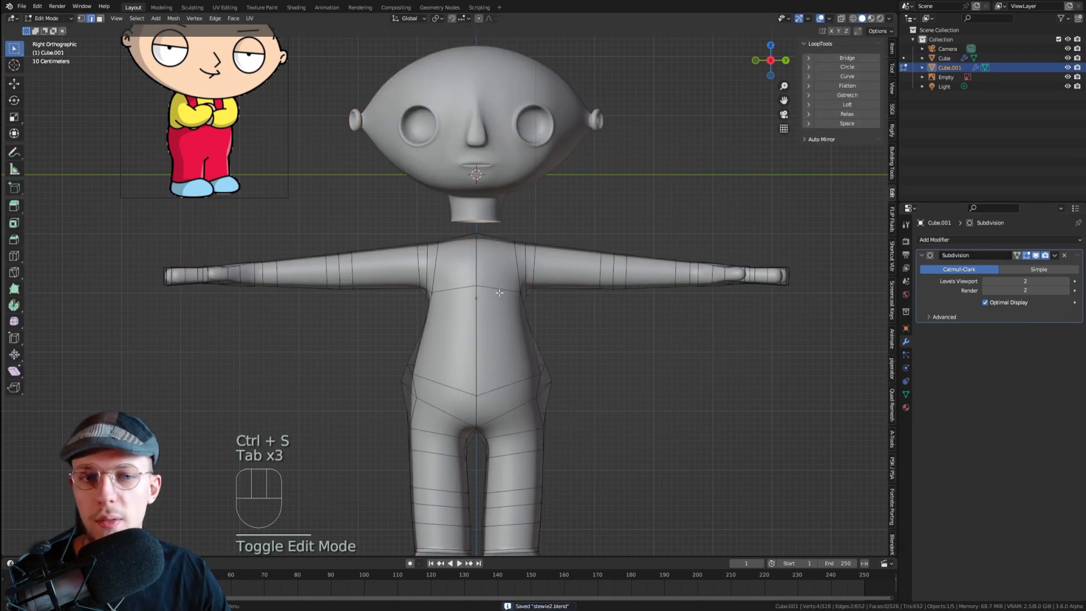
{"action": "key", "text": "Tab"}
{"action": "key", "text": "Tab"}
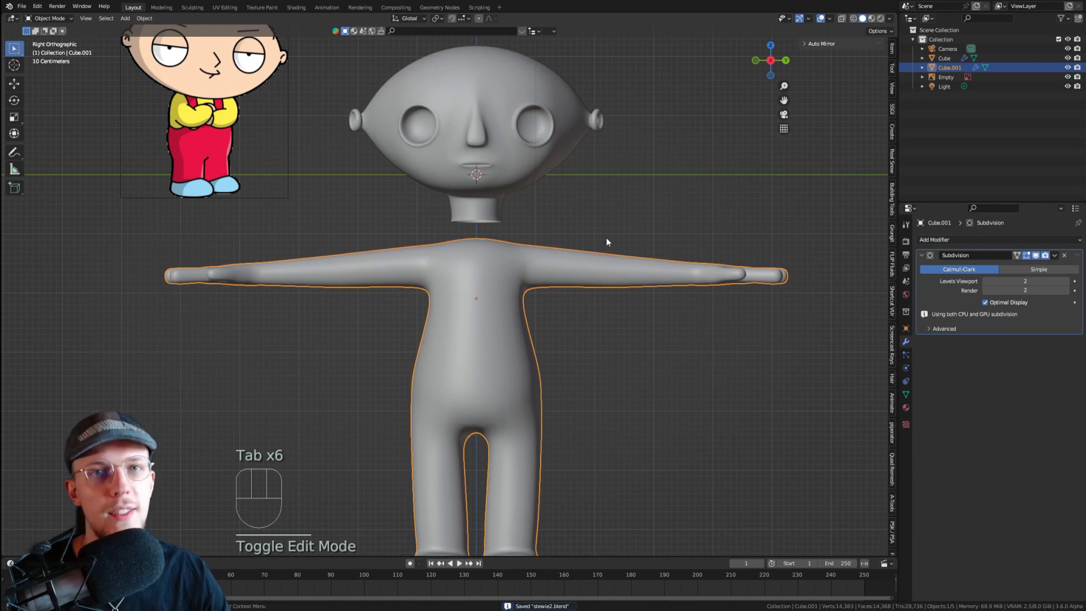
- Enter Edit Mode on the body and add one centred loop cut around the torso between chest and hips
{"action": "key", "text": "Tab"}
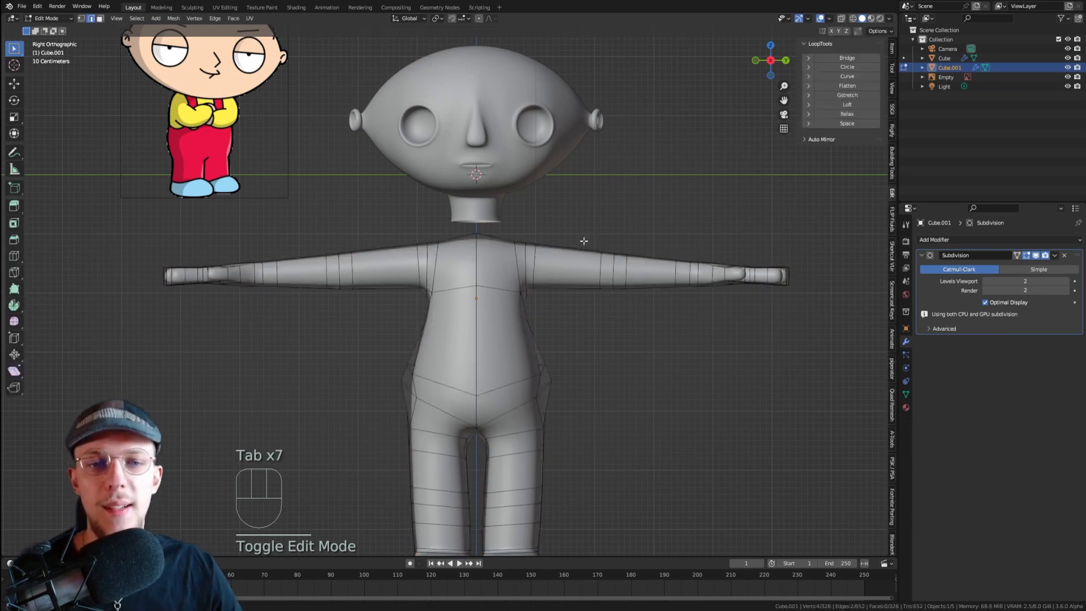
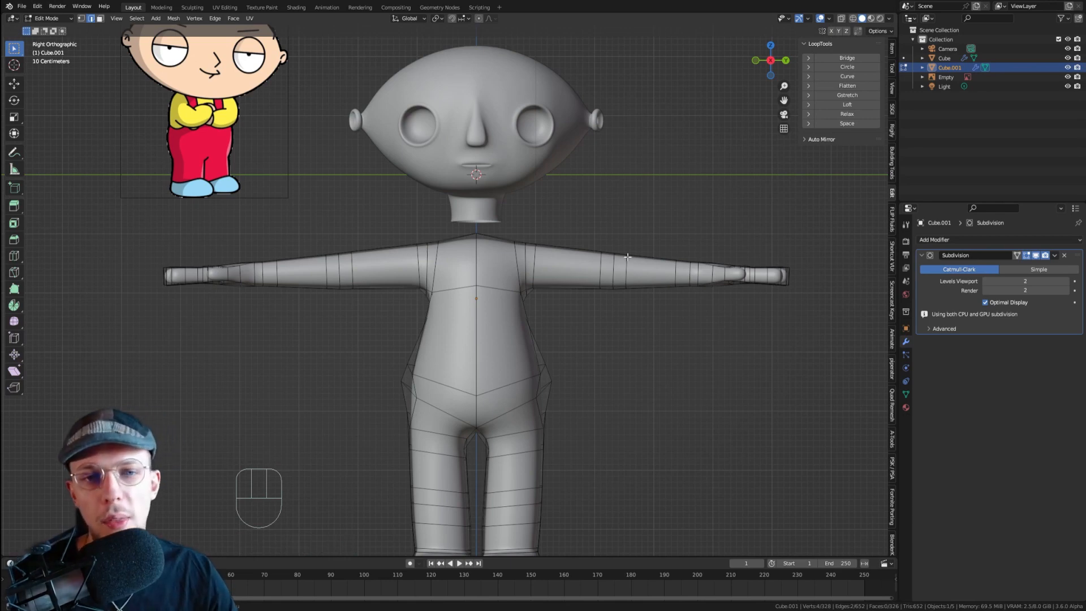
{"action": "scroll", "coordinate": [576, 300], "scroll_direction": "up", "scroll_amount": 2}
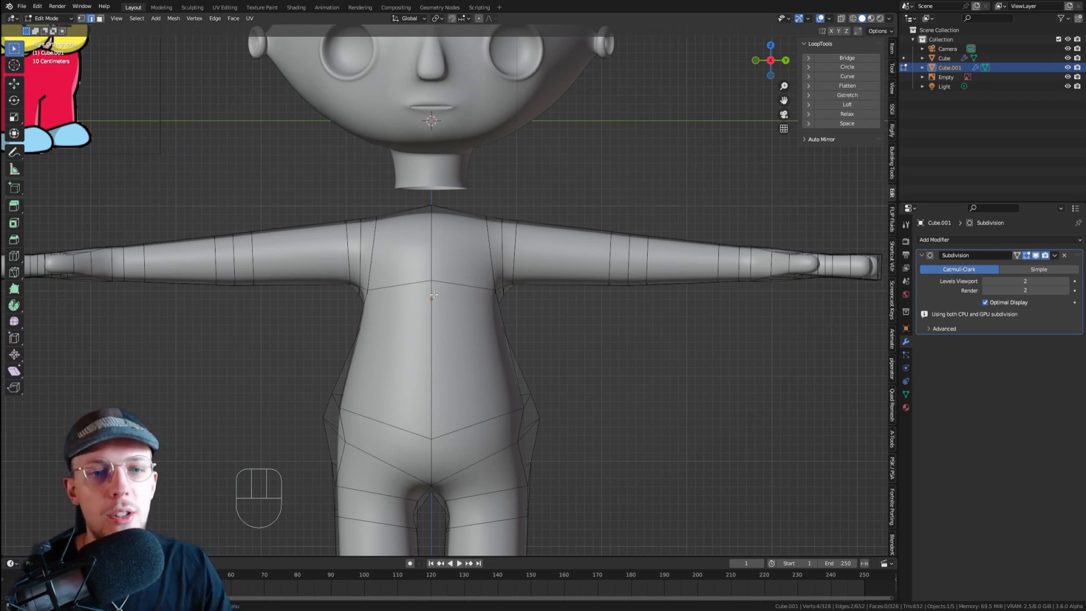
{"action": "key", "text": "ctrl+r"}
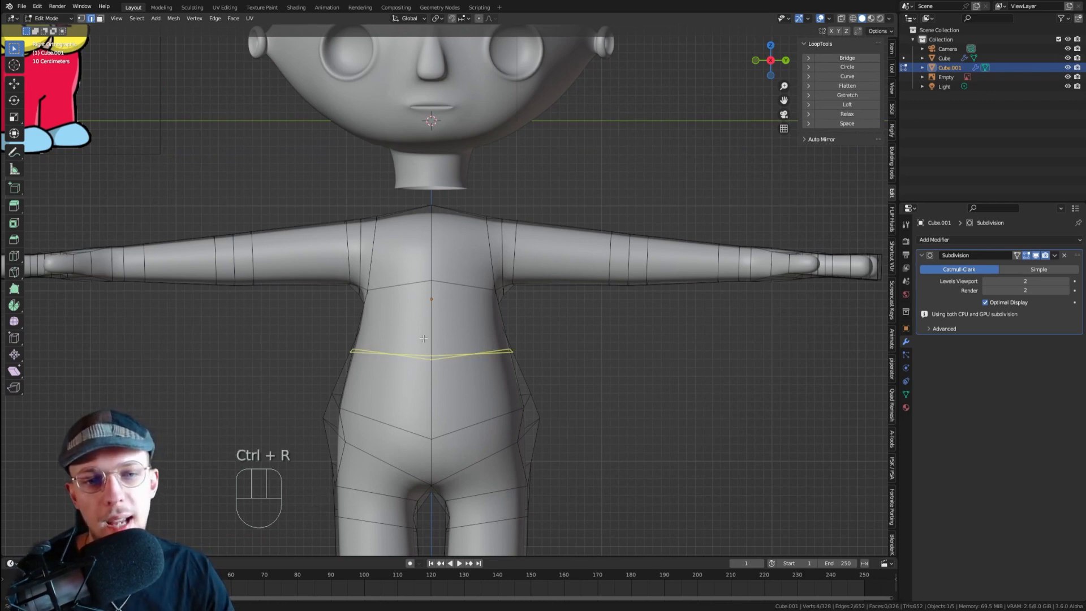
{"action": "scroll", "coordinate": [423, 338], "scroll_direction": "up", "scroll_amount": 1}
{"action": "scroll", "coordinate": [423, 338], "scroll_direction": "down", "scroll_amount": 1}
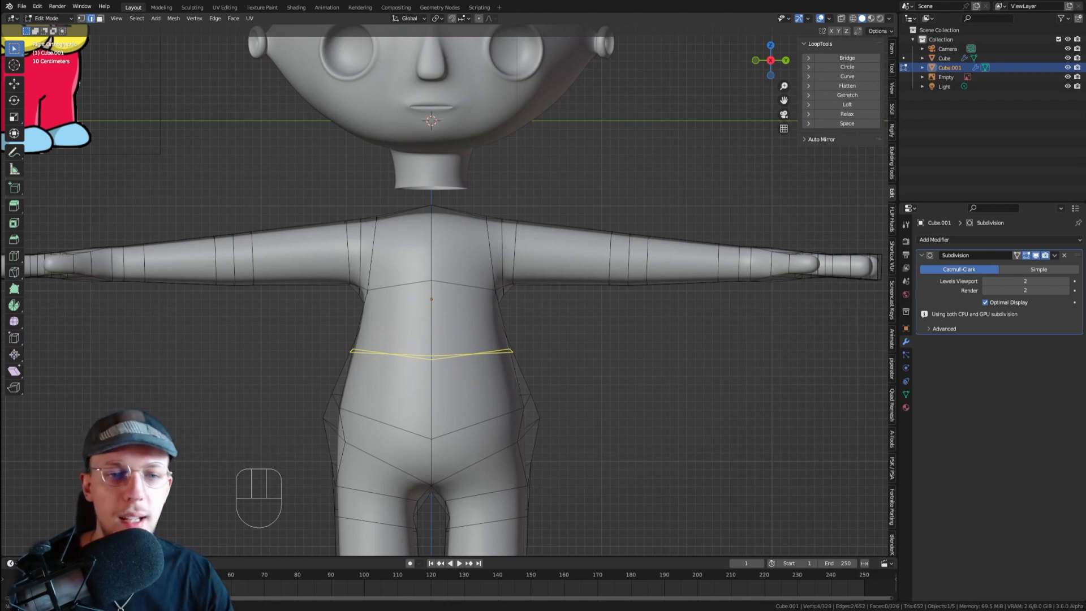
{"action": "left_click", "coordinate": [423, 337]}
{"action": "right_click", "coordinate": [422, 336]}
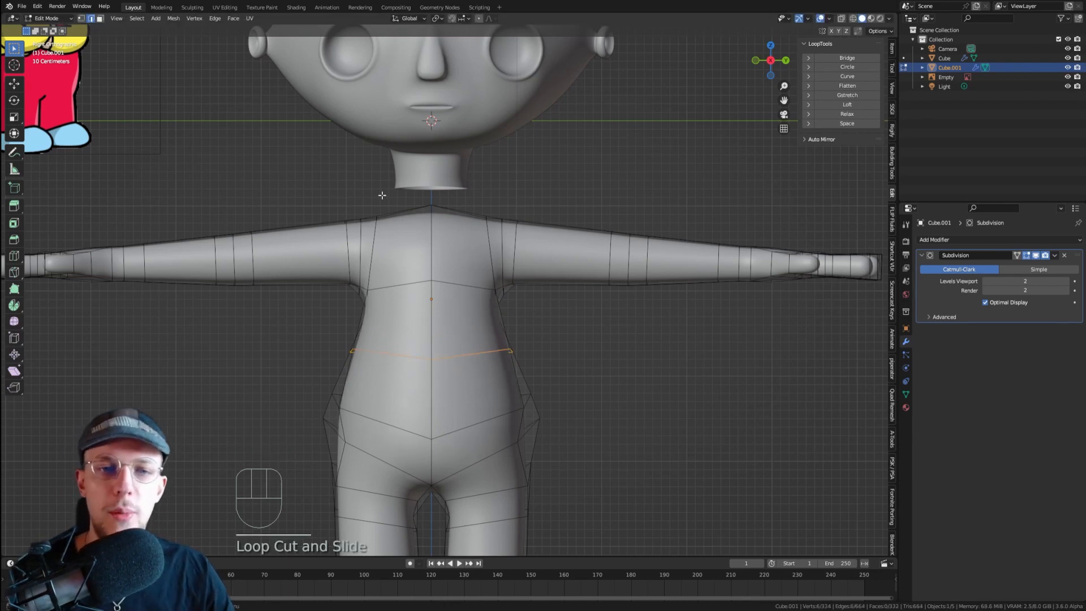
- Return the body to Object Mode and save the file
{"action": "key", "text": "Tab"}
{"action": "scroll", "coordinate": [390, 201], "scroll_direction": "down", "scroll_amount": 2}
{"action": "key", "text": "ctrl+s"}
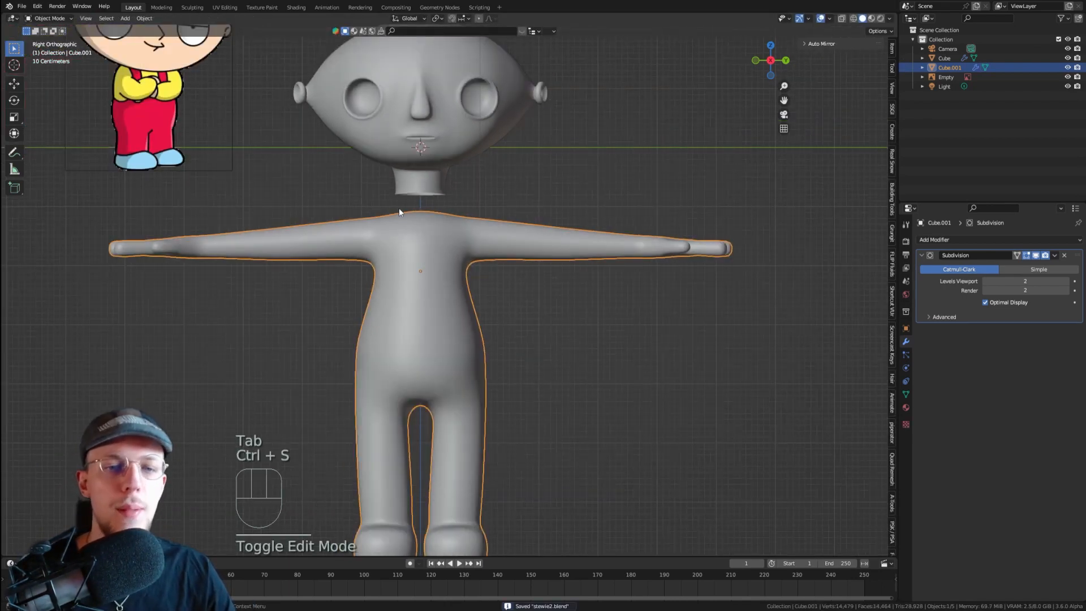
- Add the head to the selection, join it with the body into a single object, and save the file
{"action": "middle_click_drag", "start_coordinate": [412, 186], "coordinate": [418, 233], "text": "shift"}
{"action": "scroll", "coordinate": [426, 237], "scroll_direction": "up", "scroll_amount": 1}
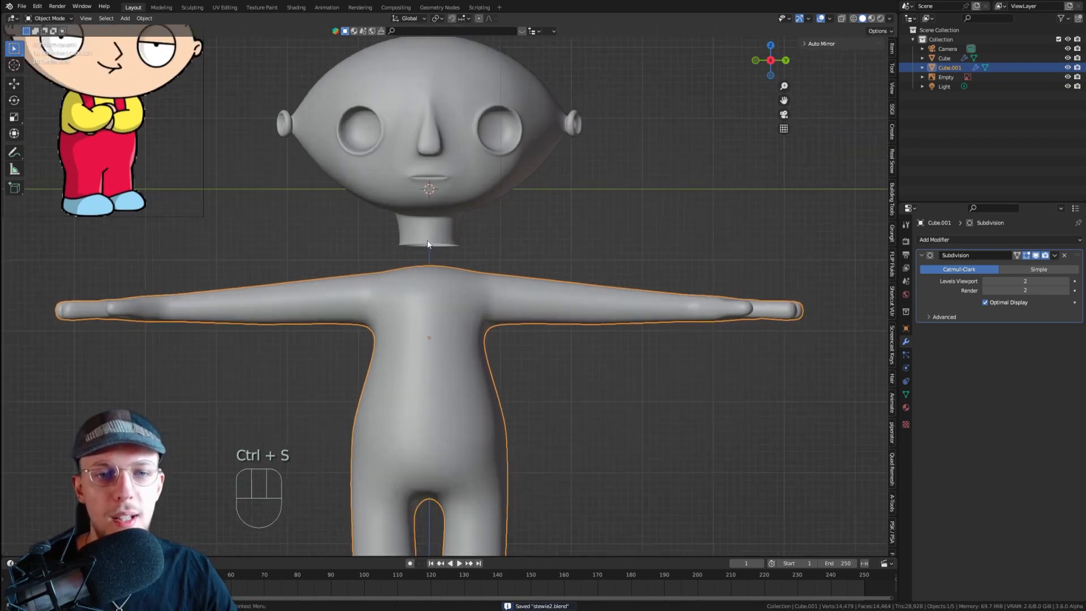
{"action": "left_click", "coordinate": [462, 161], "text": "shift"}
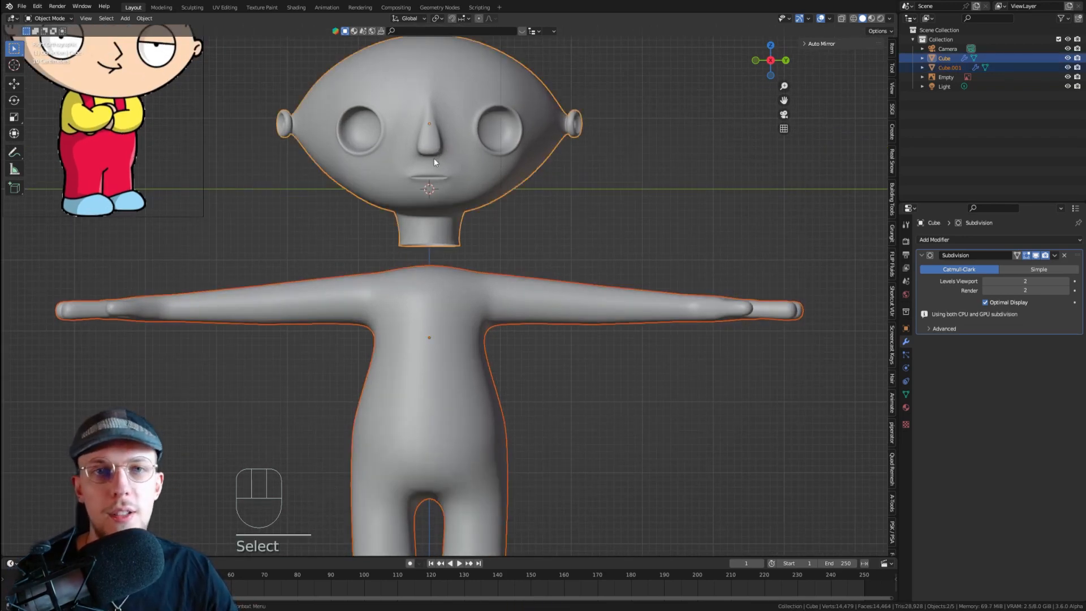
{"action": "middle_click_drag", "start_coordinate": [431, 169], "coordinate": [484, 219], "text": "shift"}
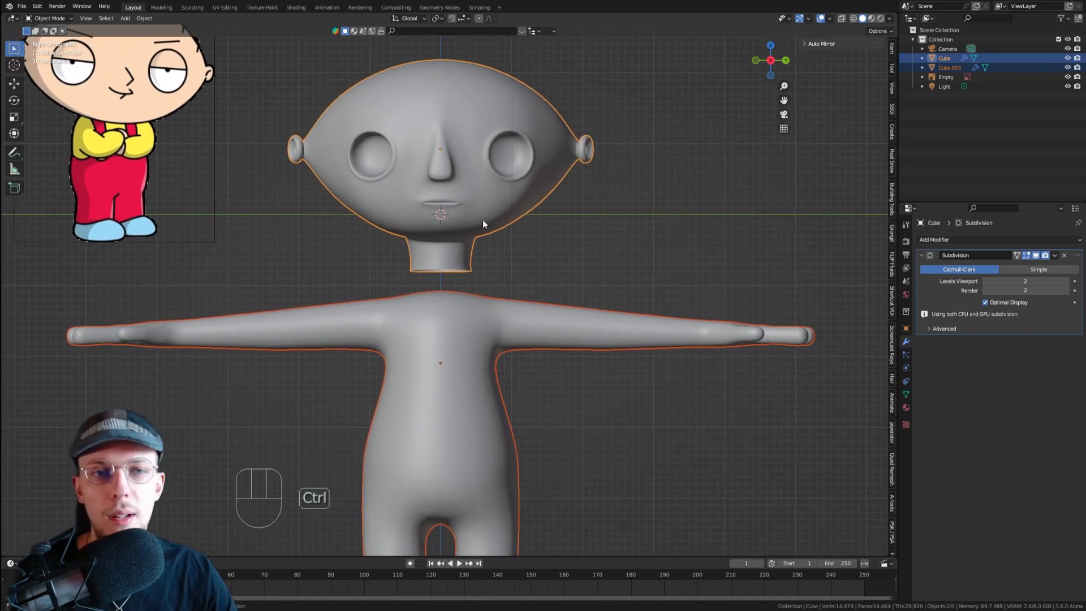
{"action": "key", "text": "ctrl+j"}
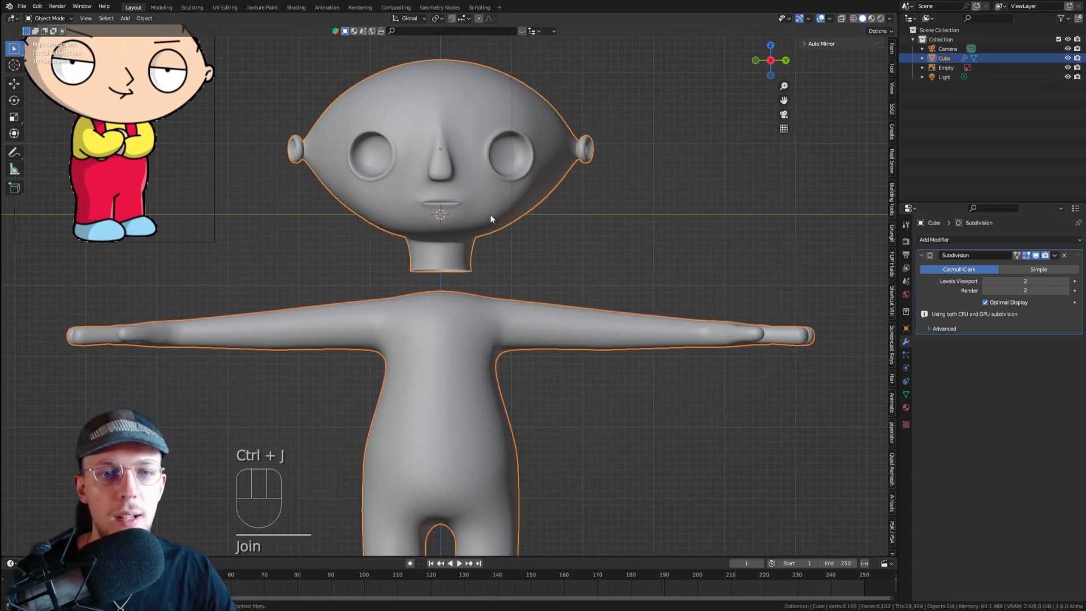
{"action": "left_click", "coordinate": [606, 205]}
{"action": "key", "text": "ctrl+s"}
- Select the joined character, enter Edit Mode and clear the edge selection
{"action": "left_click", "coordinate": [473, 321]}
{"action": "key", "text": "Tab"}
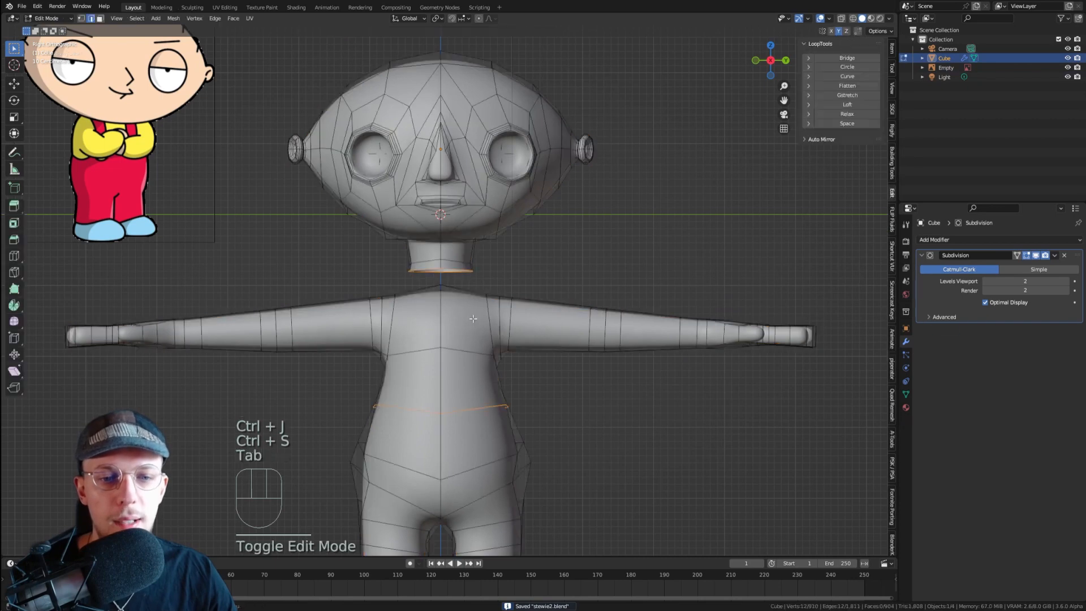
{"action": "scroll", "coordinate": [559, 196], "scroll_direction": "down", "scroll_amount": 2}
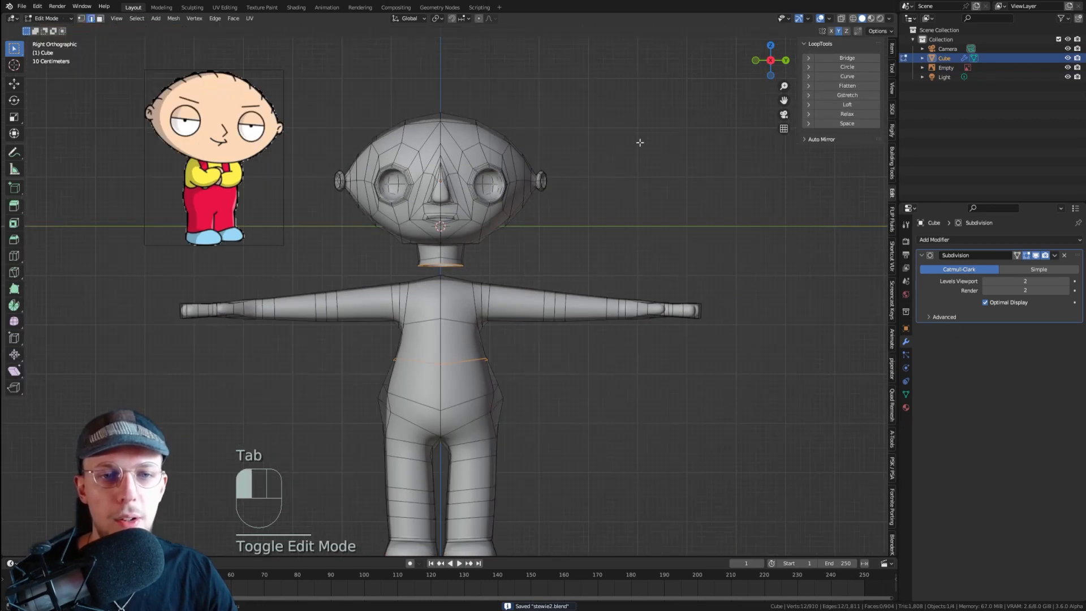
{"action": "left_click", "coordinate": [640, 142]}
{"action": "scroll", "coordinate": [473, 212], "scroll_direction": "down", "scroll_amount": 2}
{"action": "scroll", "coordinate": [498, 207], "scroll_direction": "up", "scroll_amount": 1}
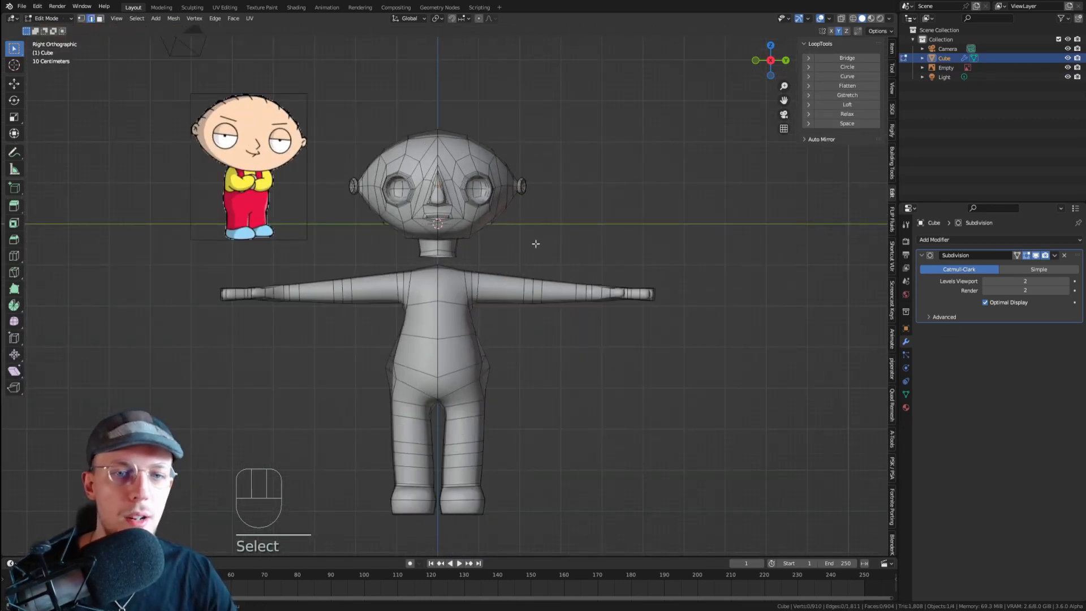
- Select the open edge loop at the bottom of the neck and examine the gap above the torso
{"action": "scroll", "coordinate": [380, 236], "scroll_direction": "up", "scroll_amount": 3}
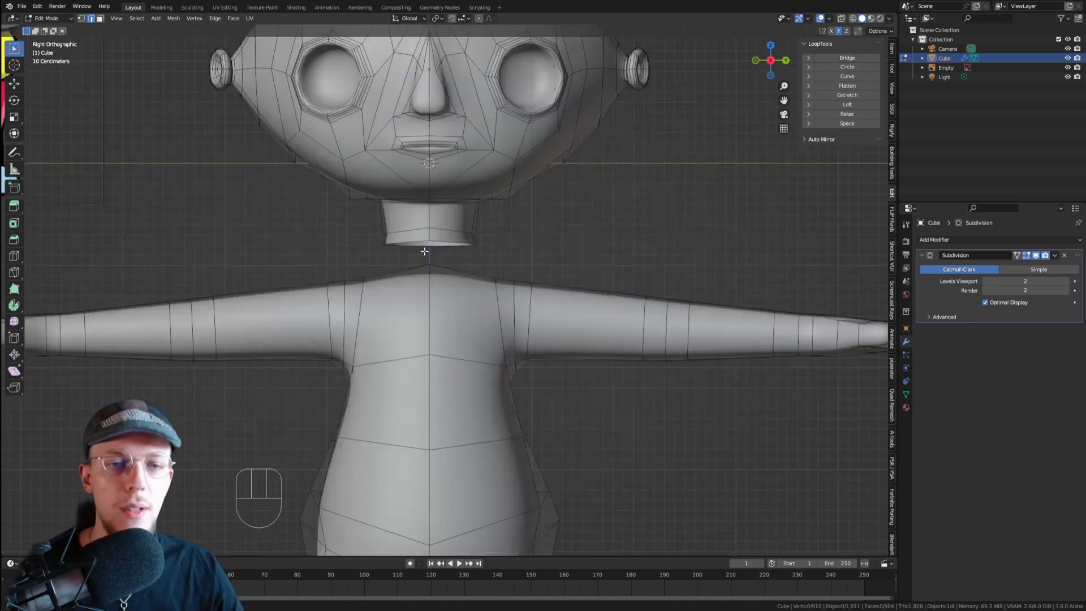
{"action": "middle_click_drag", "start_coordinate": [381, 236], "coordinate": [399, 252]}
{"action": "scroll", "coordinate": [431, 241], "scroll_direction": "up", "scroll_amount": 1}
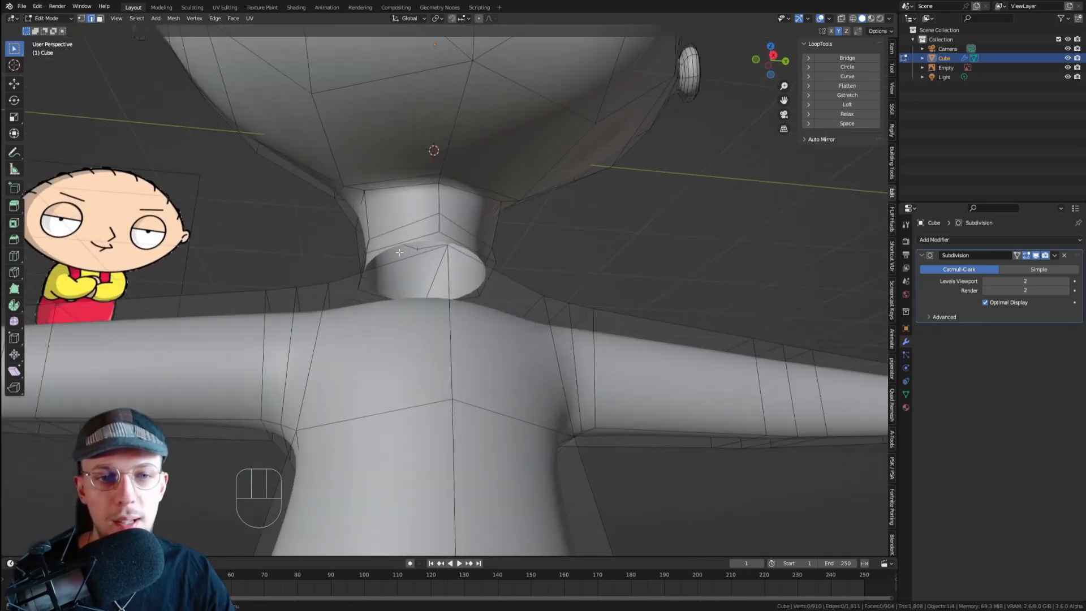
{"action": "left_click", "coordinate": [404, 241], "text": "alt"}
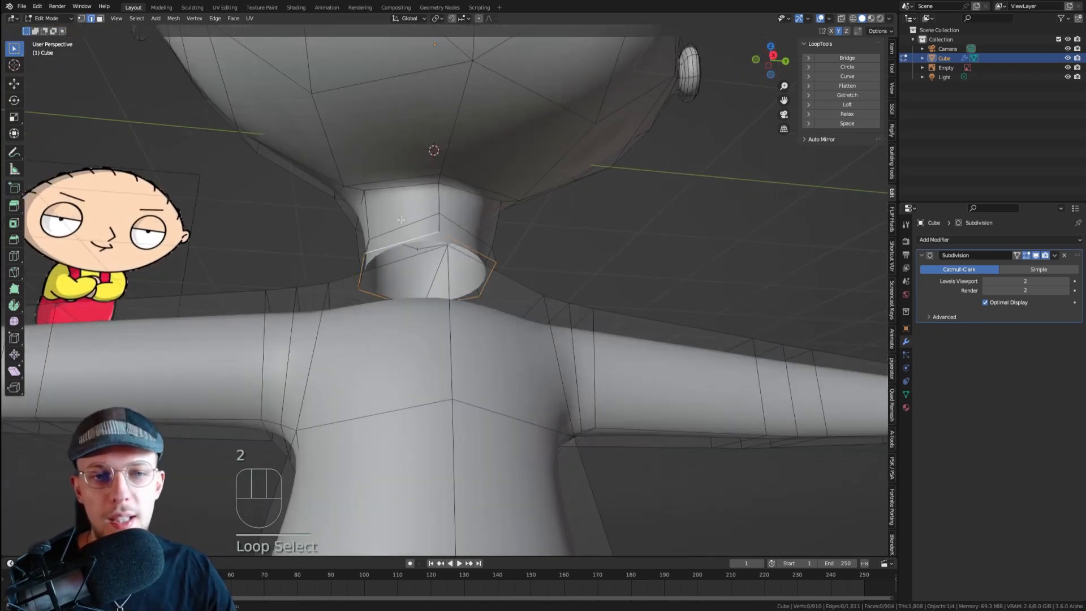
{"action": "middle_click_drag", "start_coordinate": [424, 242], "coordinate": [435, 232]}
{"action": "middle_click_drag", "start_coordinate": [428, 221], "coordinate": [451, 277]}
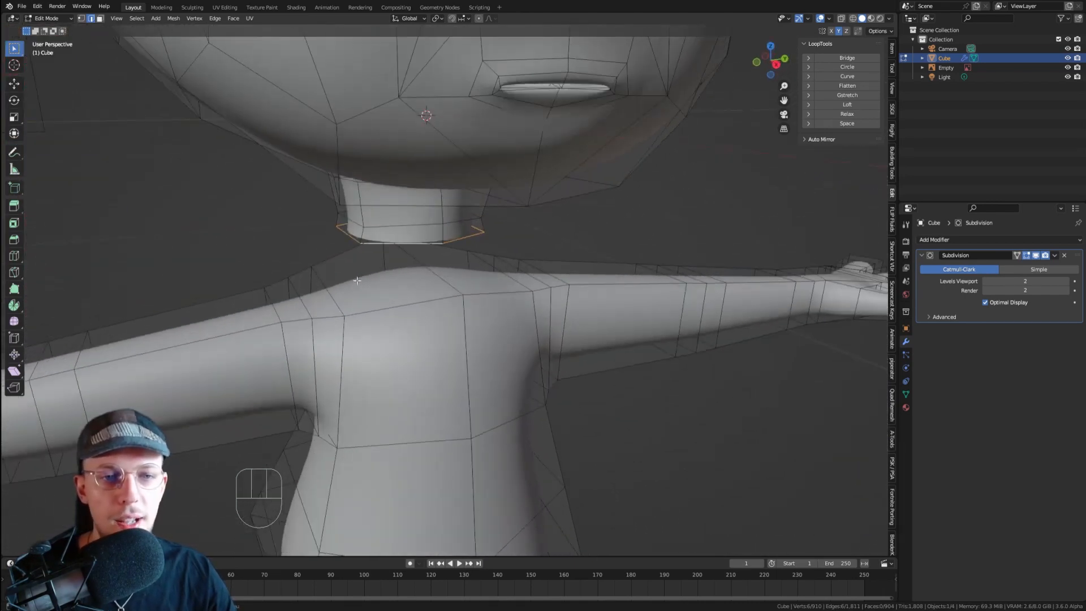
- Extrude the two faces on top of the torso beneath the neck, scale them smaller and reposition them
{"action": "key", "text": "3"}
{"action": "middle_click_drag", "start_coordinate": [357, 281], "coordinate": [440, 270]}
{"action": "key", "text": "2"}
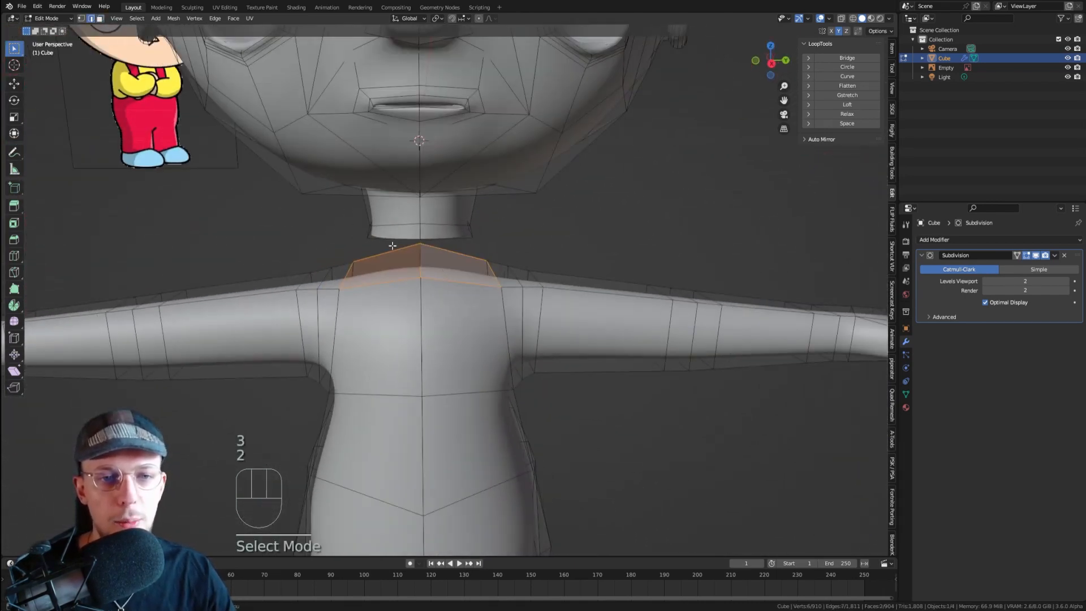
{"action": "key", "text": "3"}
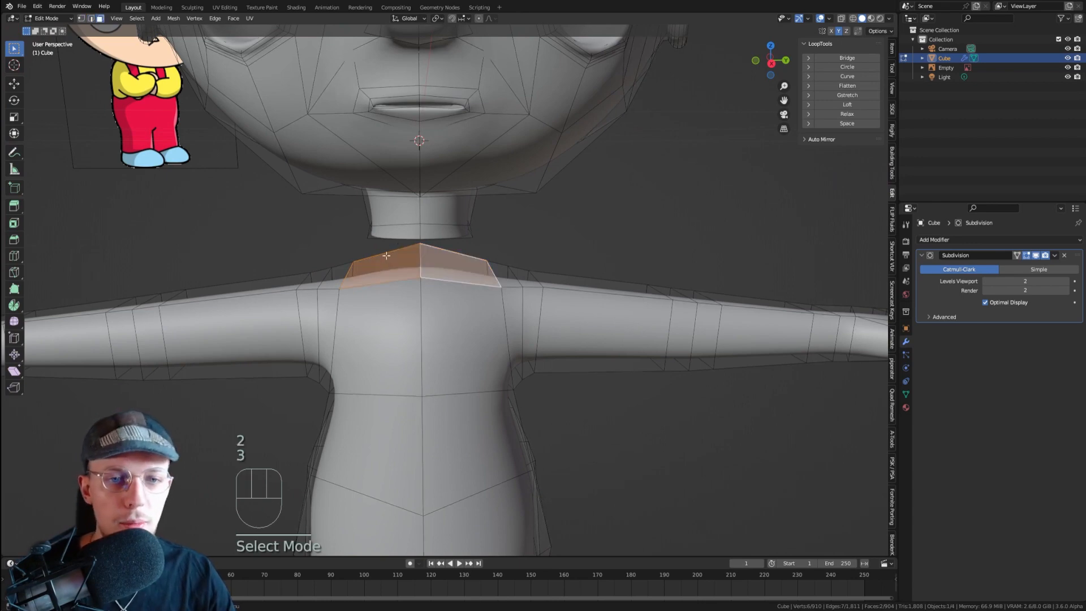
{"action": "left_click", "coordinate": [425, 266], "text": "shift"}
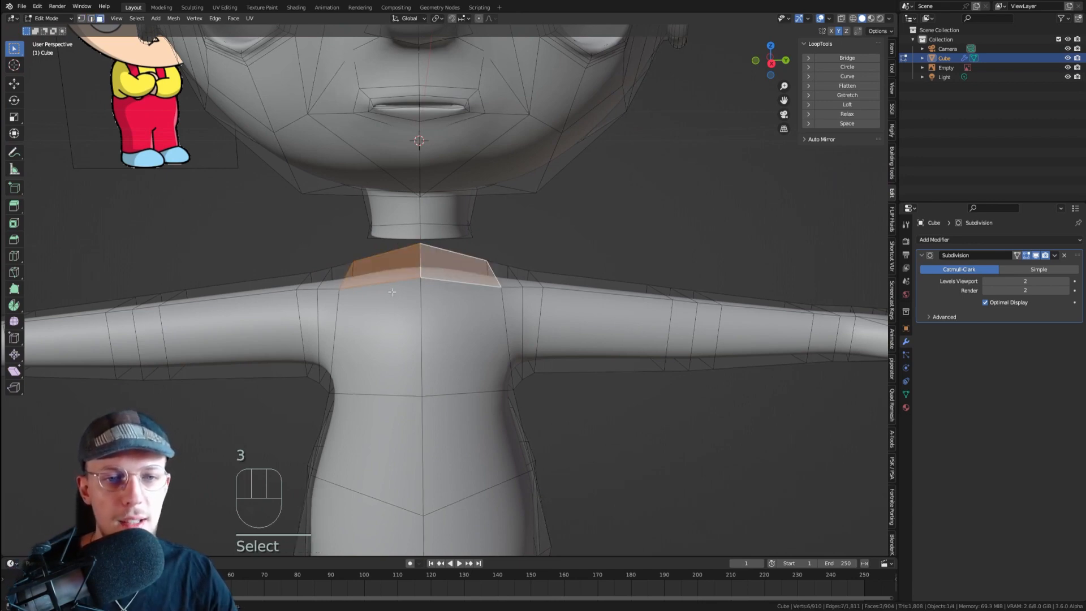
{"action": "middle_click_drag", "start_coordinate": [449, 265], "coordinate": [489, 313]}
{"action": "key", "text": "e"}
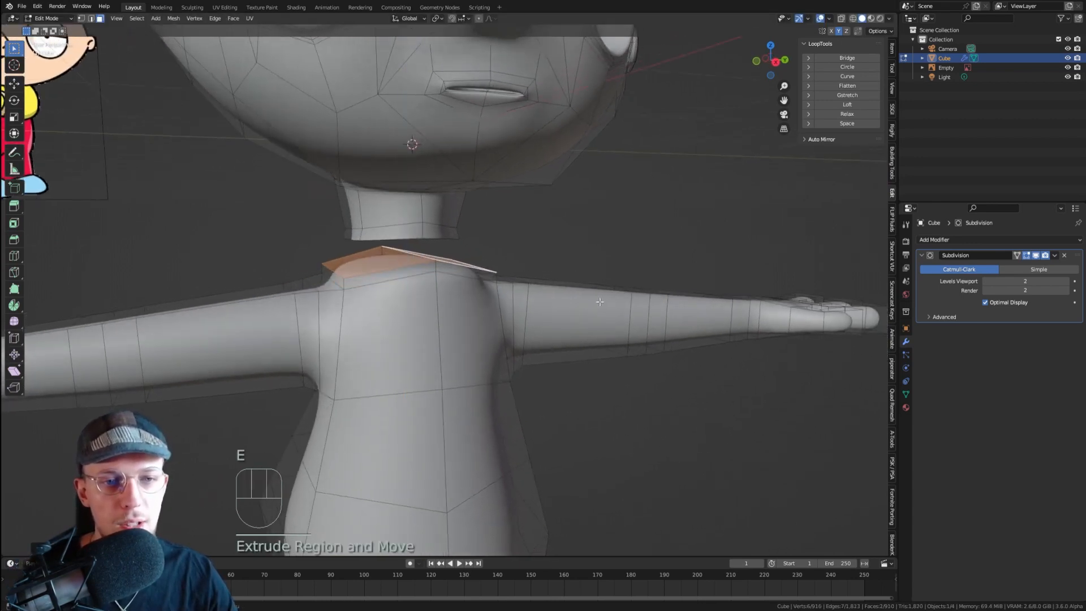
{"action": "key", "text": "s"}
{"action": "key", "text": "g"}
{"action": "left_click", "coordinate": [554, 286]}
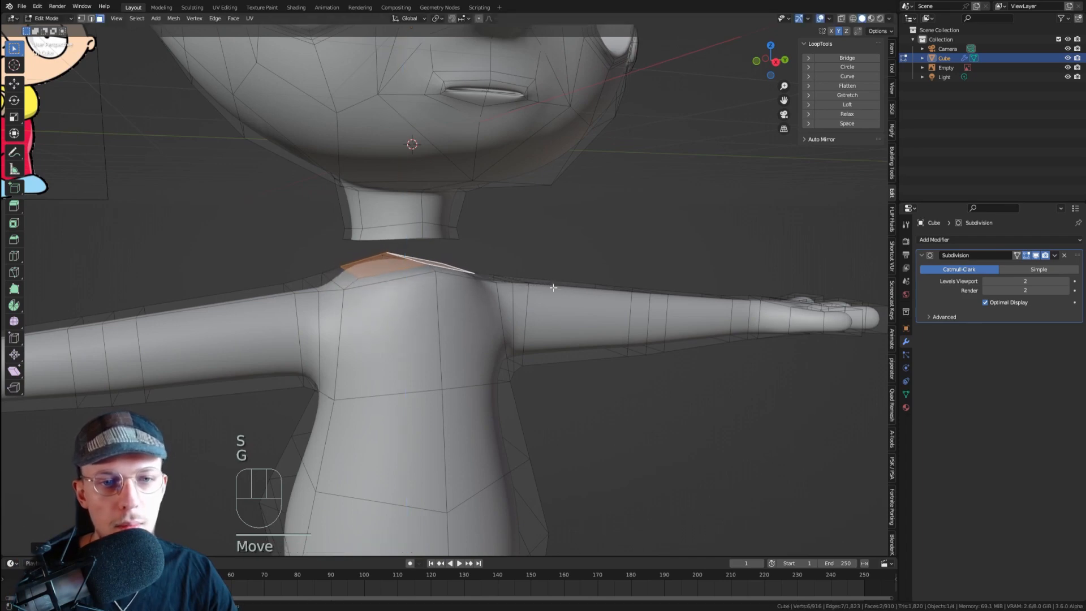
- Delete the two extruded faces to leave an opening in the top of the torso
{"action": "middle_click_drag", "start_coordinate": [489, 289], "coordinate": [371, 261]}
{"action": "key", "text": "Delete"}
{"action": "left_click", "coordinate": [473, 295]}
- Bridge the open neck edge loop to the torso's opening loop and return to Object Mode
{"action": "key", "text": "2"}
{"action": "left_click", "coordinate": [419, 270], "text": "alt"}
{"action": "left_click", "coordinate": [367, 238], "text": "alt"}
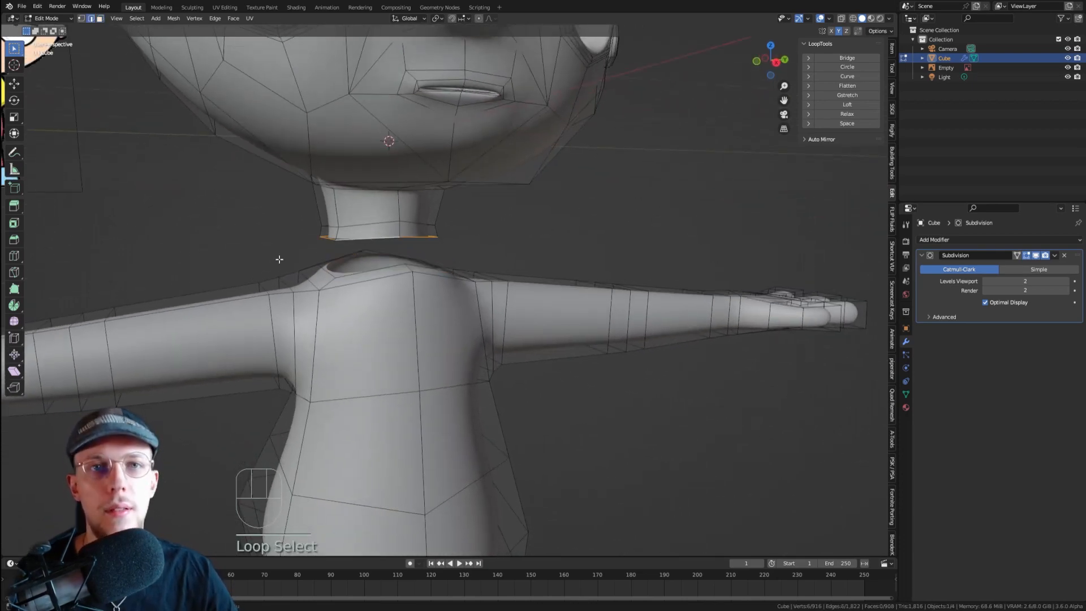
{"action": "scroll", "coordinate": [342, 273], "scroll_direction": "up", "scroll_amount": 2}
{"action": "left_click", "coordinate": [366, 275], "text": "alt+shift"}
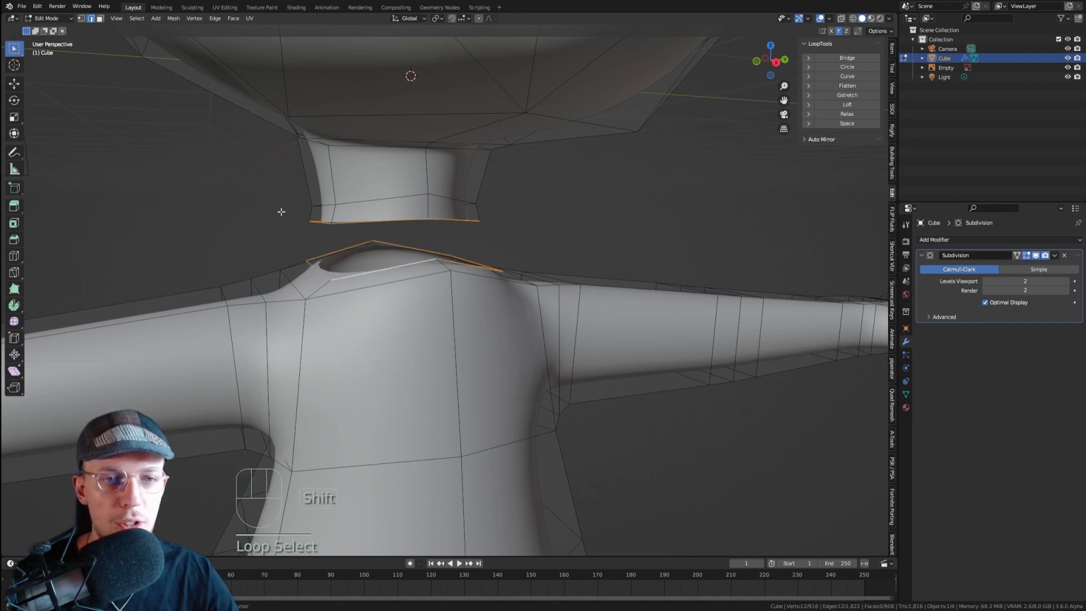
{"action": "right_click", "coordinate": [434, 242]}
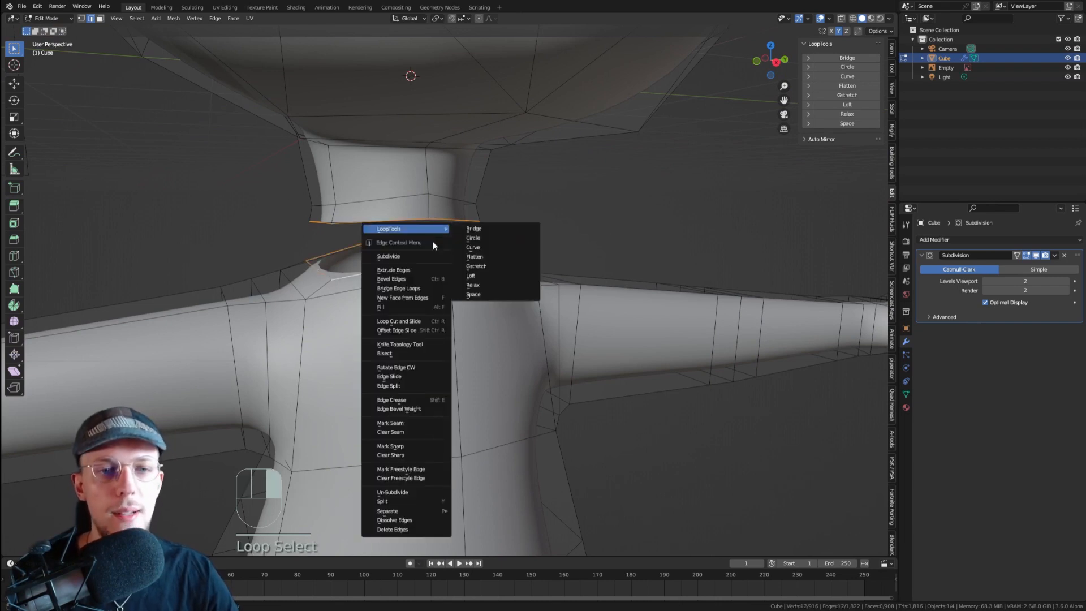
{"action": "left_click", "coordinate": [410, 284]}
{"action": "key", "text": "Tab"}
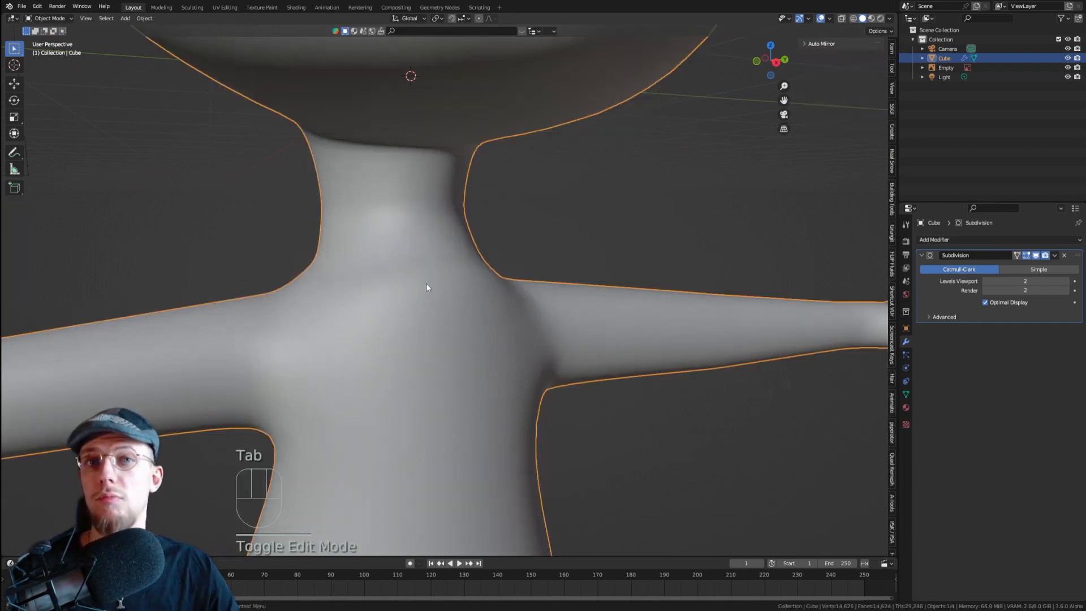
- Switch to the front view, re-enter Edit Mode and select the edge loop where the neck meets the bridged section
{"action": "key", "text": "KP_1"}
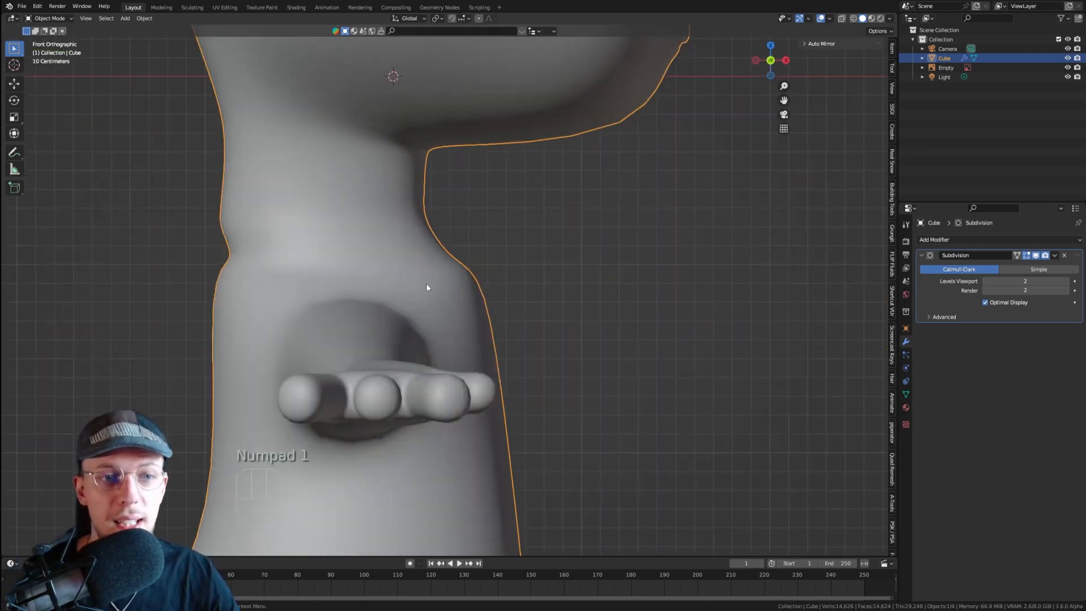
{"action": "key", "text": "Tab"}
{"action": "key", "text": "2"}
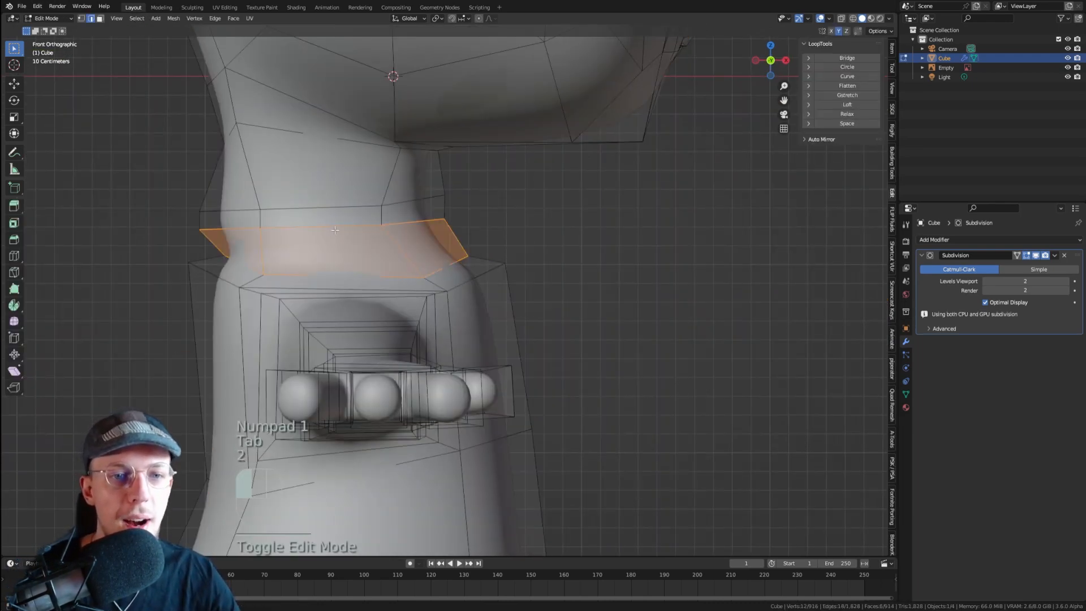
{"action": "left_click", "coordinate": [336, 230], "text": "alt"}
{"action": "scroll", "coordinate": [368, 233], "scroll_direction": "down", "scroll_amount": 3}
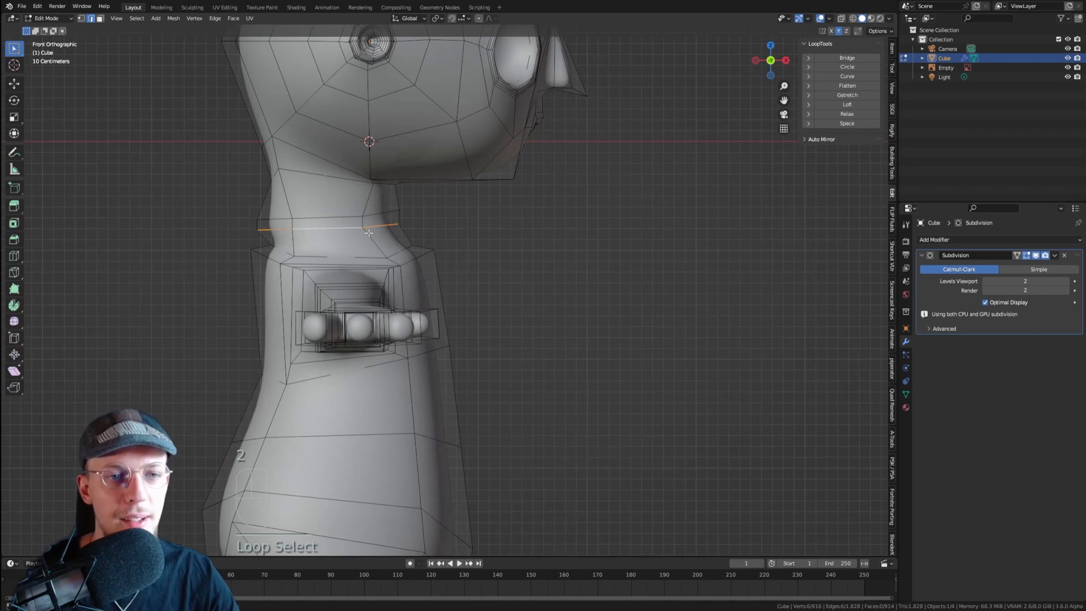
{"action": "scroll", "coordinate": [368, 233], "scroll_direction": "down", "scroll_amount": 5}
- With X-ray on, select all head and neck vertices and move them about 0.08 m along X
{"action": "key", "text": "alt+z"}
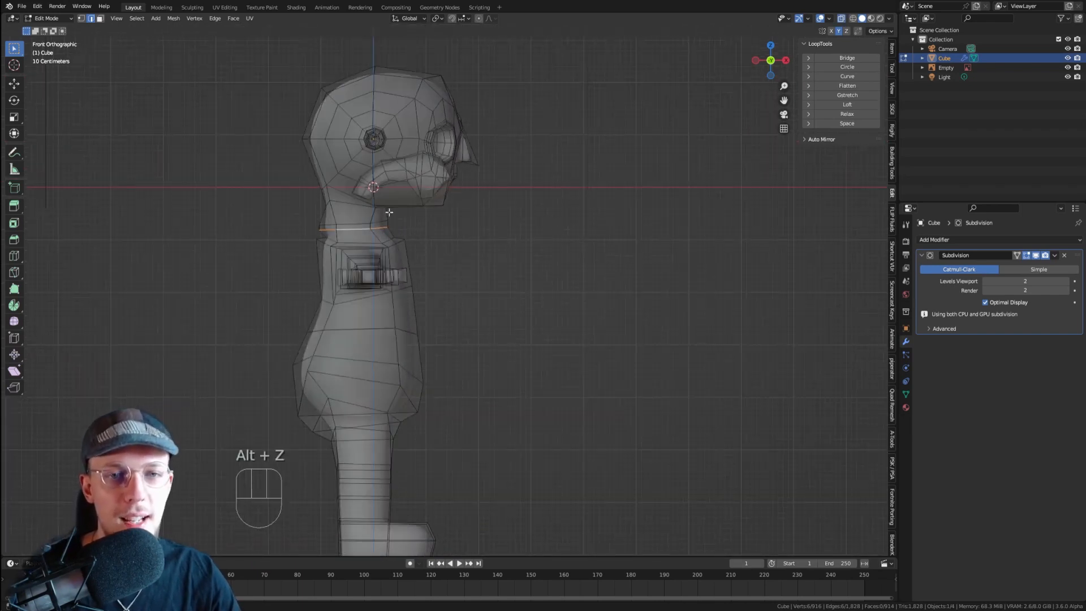
{"action": "key", "text": "1"}
{"action": "left_click_drag", "start_coordinate": [260, 50], "coordinate": [560, 235]}
{"action": "scroll", "coordinate": [353, 184], "scroll_direction": "up", "scroll_amount": 4}
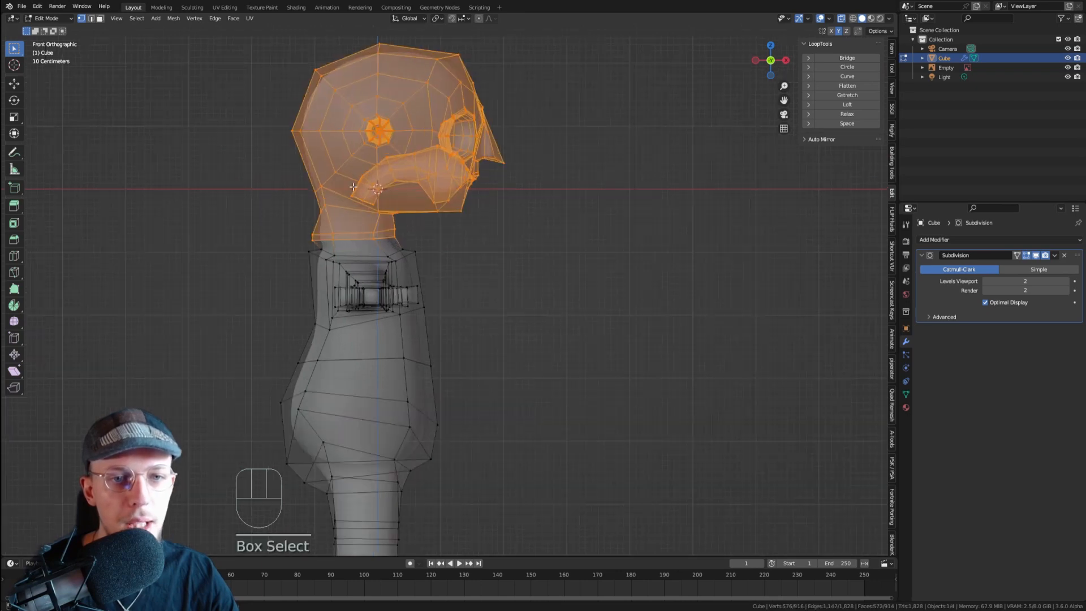
{"action": "key", "text": "g"}
{"action": "key", "text": "x"}
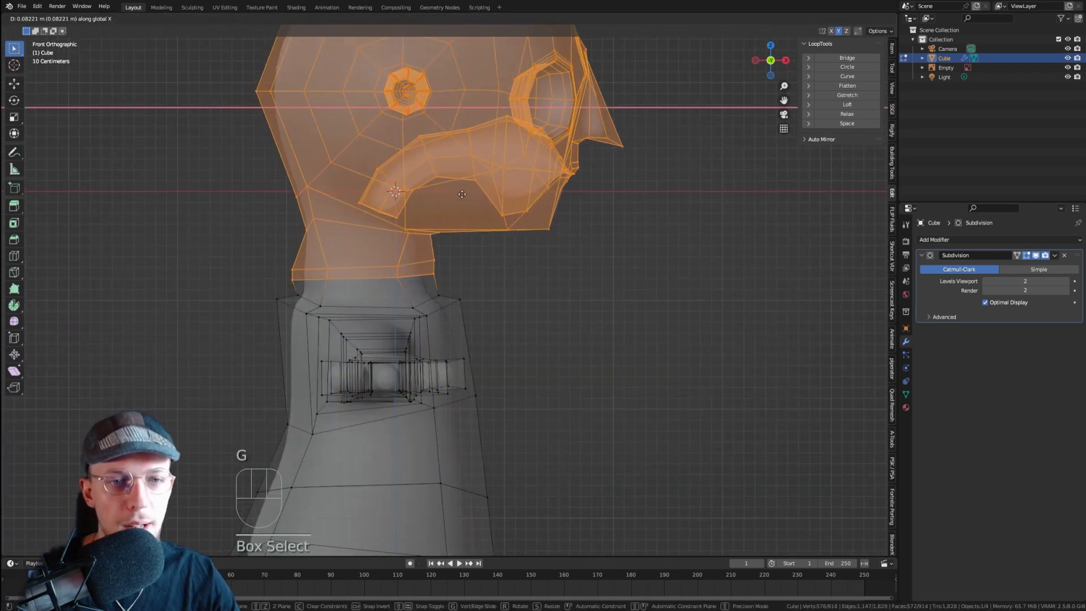
{"action": "left_click", "coordinate": [462, 195]}
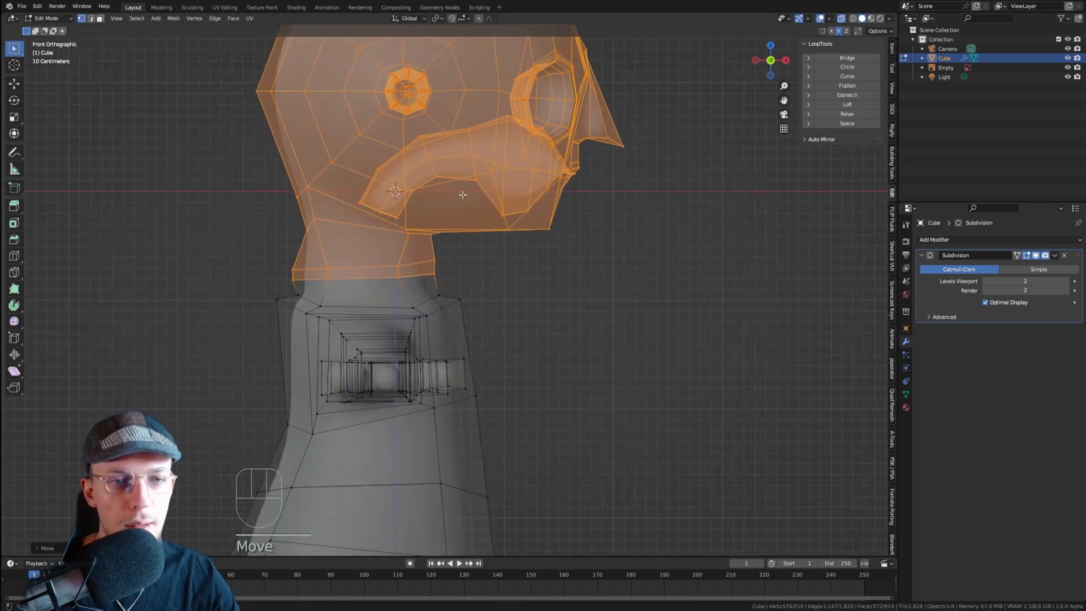
- Select the lowest neck edge loop and narrow it along X to about 0.84
{"action": "key", "text": "2"}
{"action": "left_click", "coordinate": [354, 276], "text": "alt"}
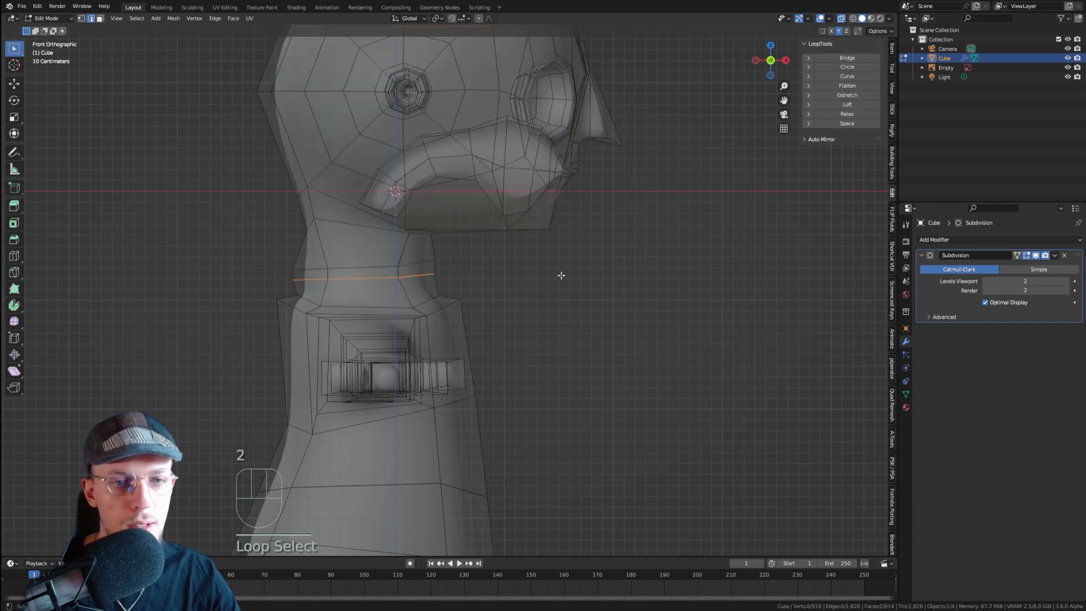
{"action": "key", "text": "s"}
{"action": "key", "text": "x"}
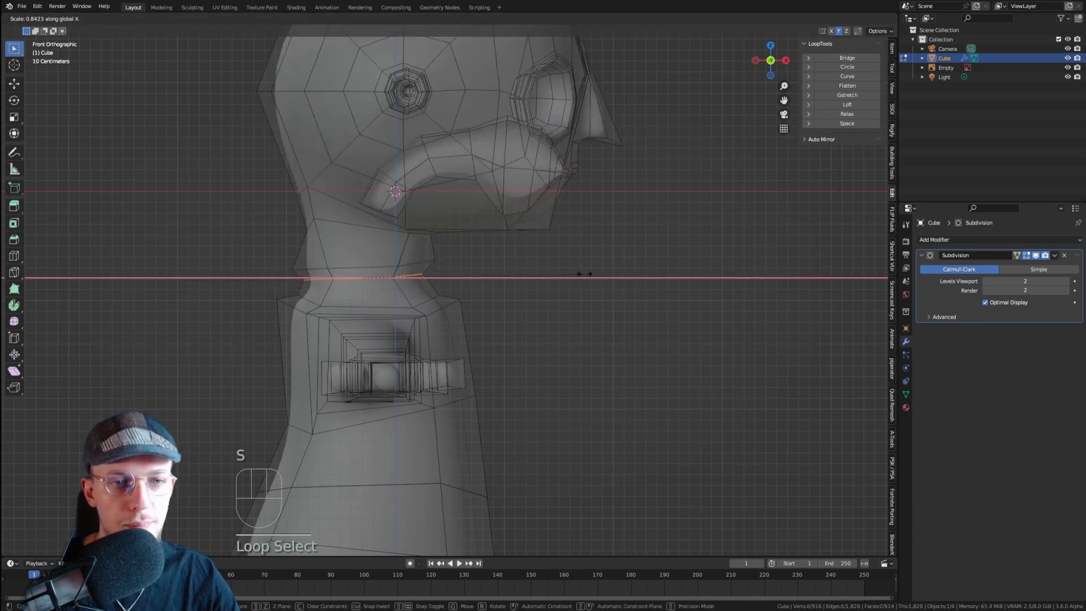
{"action": "left_click", "coordinate": [589, 274]}
- Select the edge loop just above it, scale it along X to about 0.83 and shift it slightly
{"action": "left_click", "coordinate": [424, 263], "text": "alt"}
{"action": "key", "text": "s"}
{"action": "key", "text": "x"}
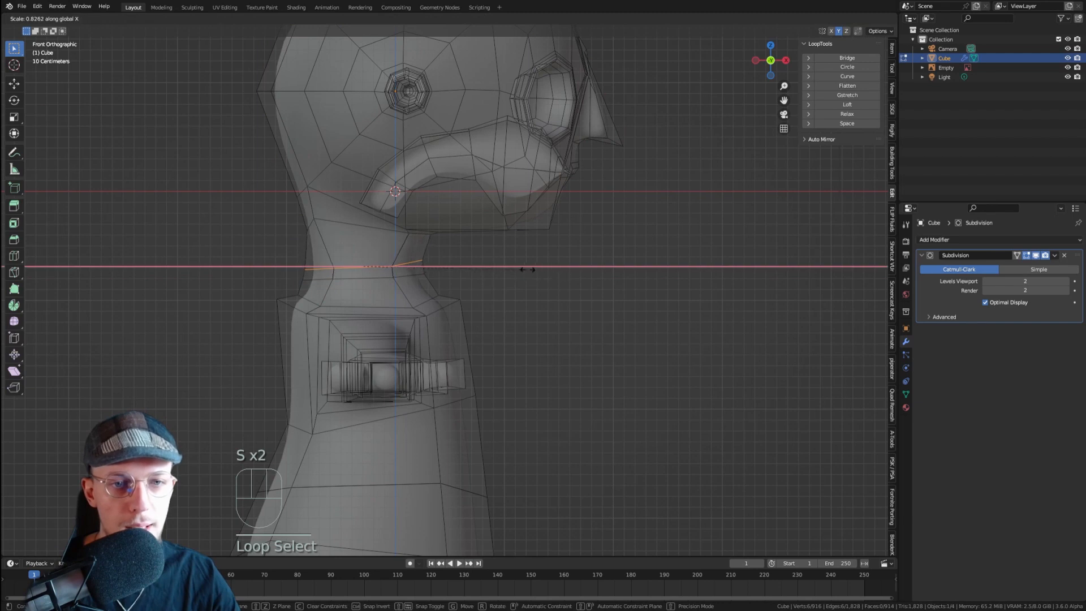
{"action": "left_click", "coordinate": [527, 270]}
{"action": "key", "text": "g"}
{"action": "left_click", "coordinate": [531, 270]}
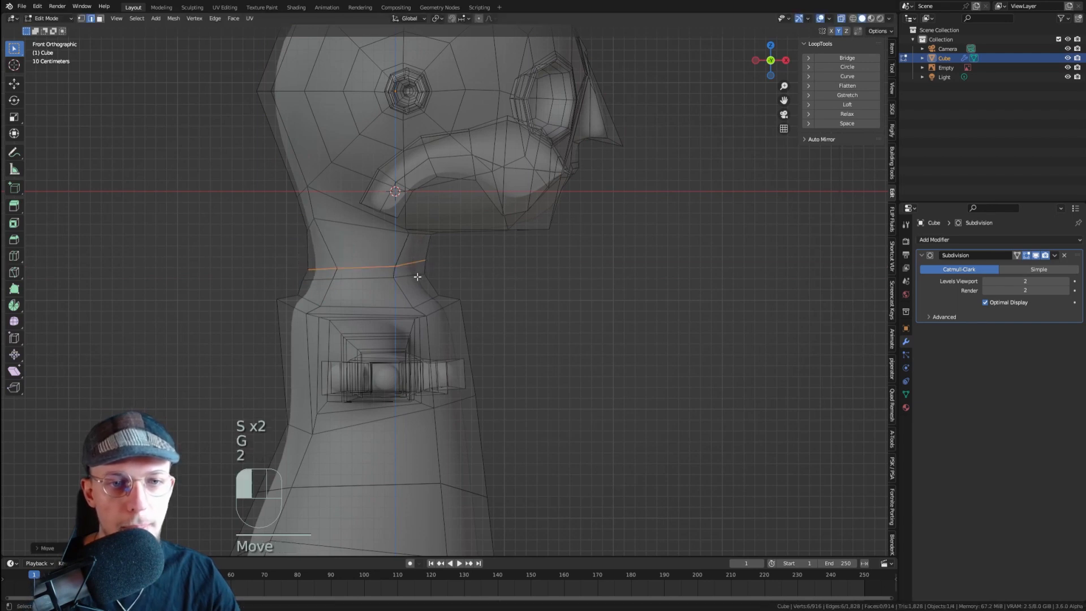
- Scale the lowest neck edge loop along X again and move it about 0.03 m along X
{"action": "key", "text": "s"}
{"action": "key", "text": "x"}
{"action": "left_click", "coordinate": [501, 282]}
{"action": "key", "text": "g"}
{"action": "key", "text": "x"}
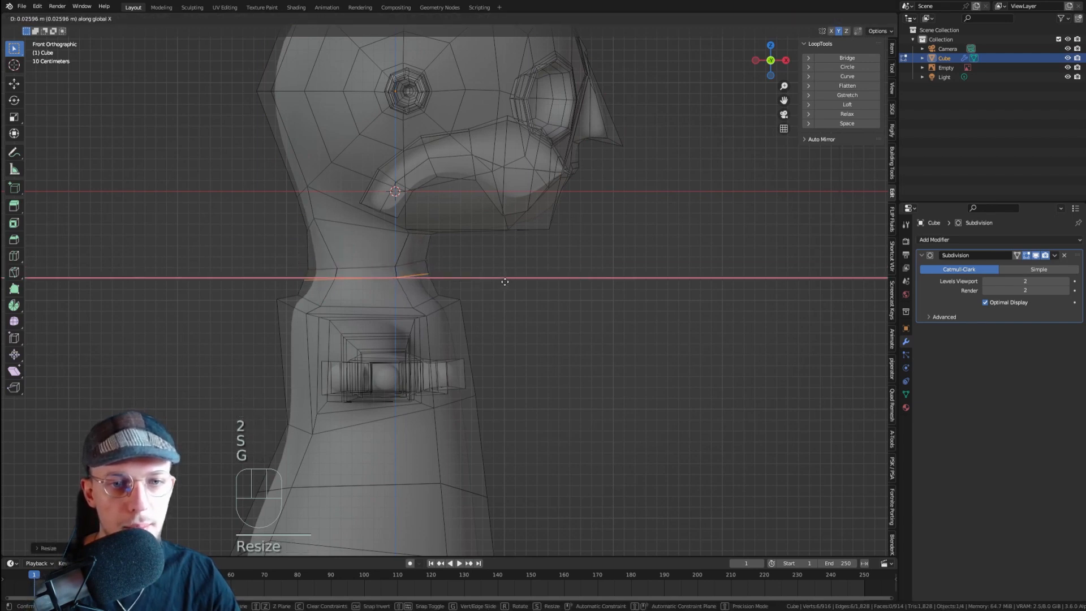
{"action": "left_click", "coordinate": [504, 281]}
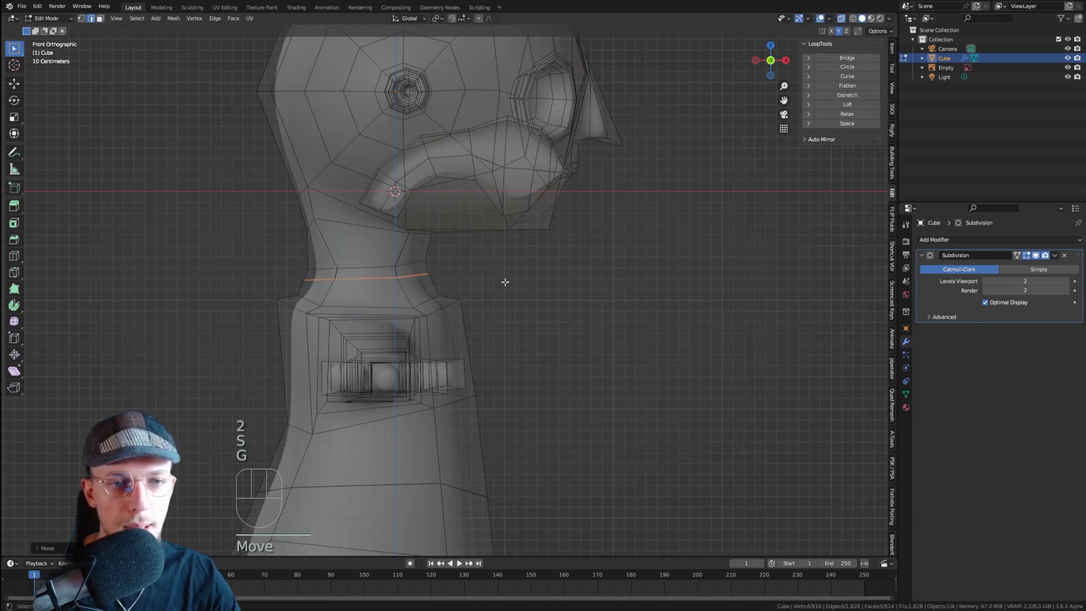
- Select the topmost vertex of the upper back just below the neck and slide it down along its edge
{"action": "middle_click_drag", "start_coordinate": [287, 306], "coordinate": [359, 302]}
{"action": "key", "text": "1"}
{"action": "left_click", "coordinate": [295, 298]}
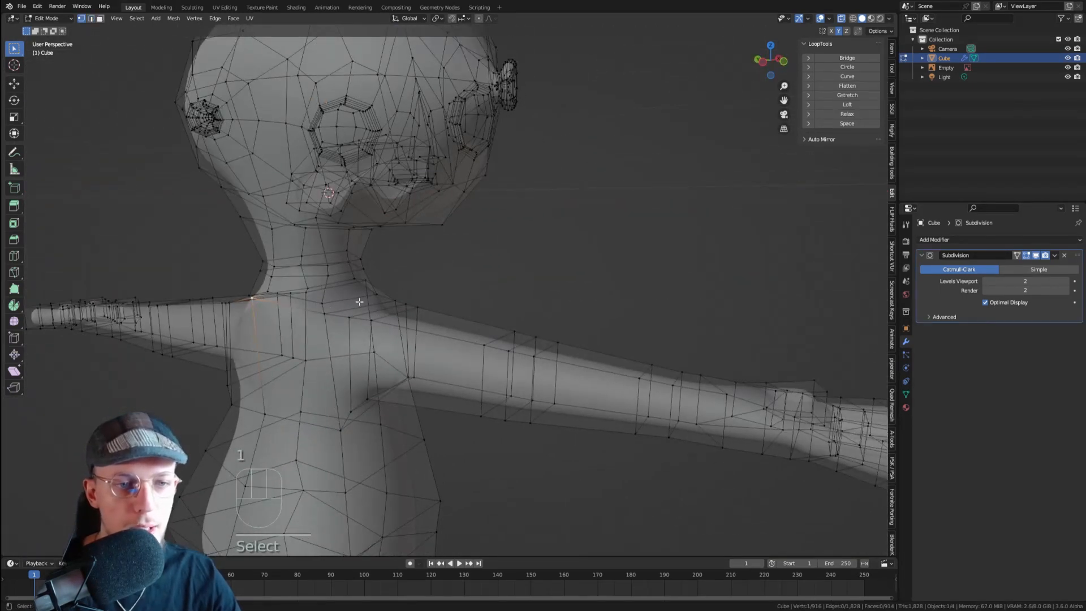
{"action": "key", "text": "KP_3"}
{"action": "key", "text": "KP_1"}
{"action": "key", "text": "g"}
{"action": "key", "text": "g"}
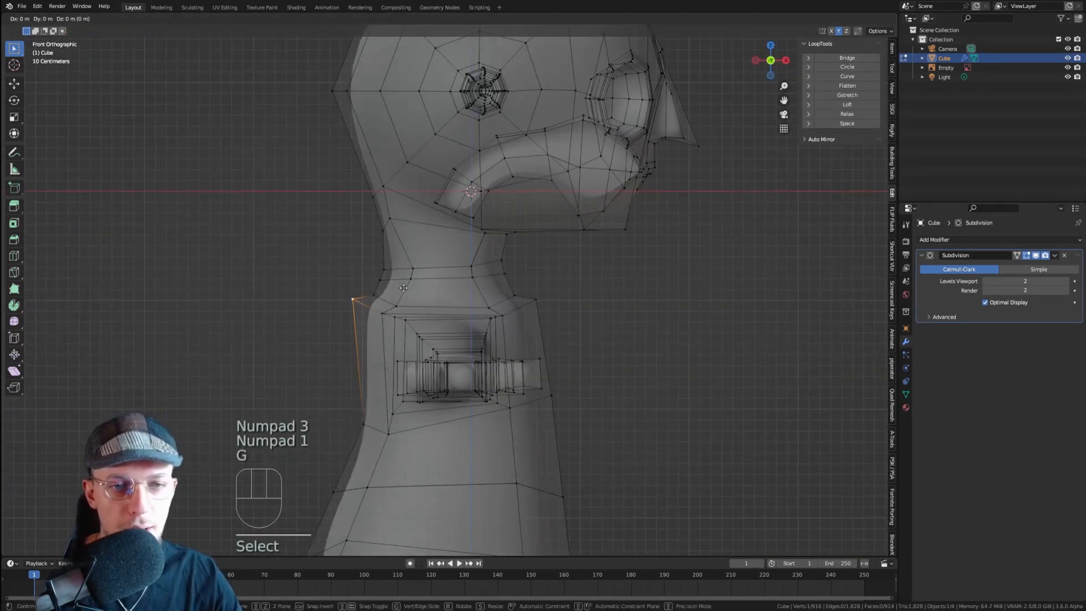
{"action": "left_click", "coordinate": [408, 347]}
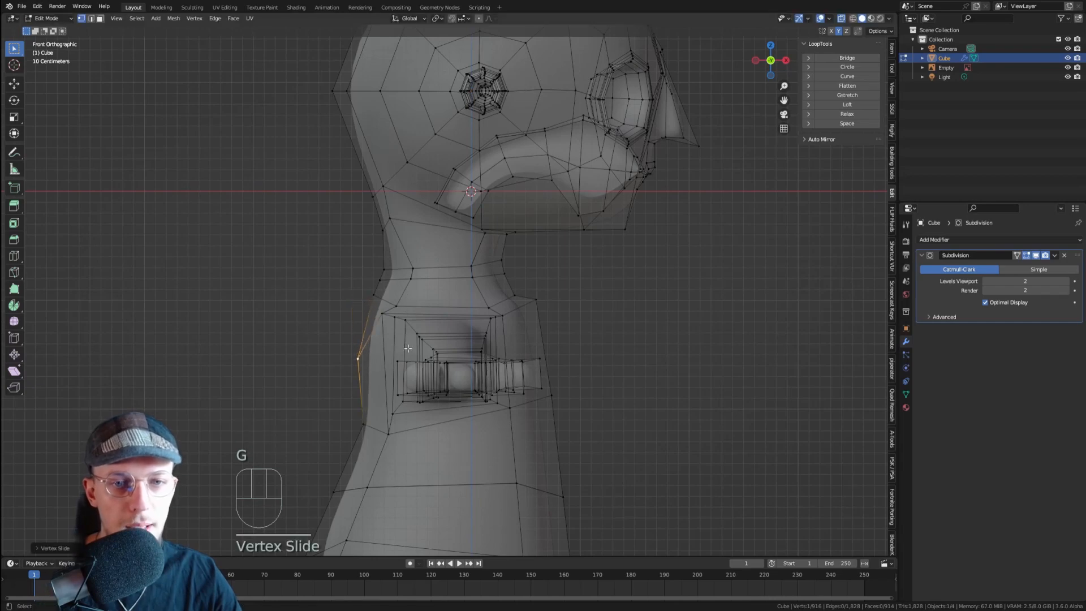
- Move that upper-back vertex about 0.06 m along X and about 0.06 m along Z
{"action": "scroll", "coordinate": [400, 339], "scroll_direction": "down", "scroll_amount": 4}
{"action": "scroll", "coordinate": [380, 339], "scroll_direction": "up", "scroll_amount": 3}
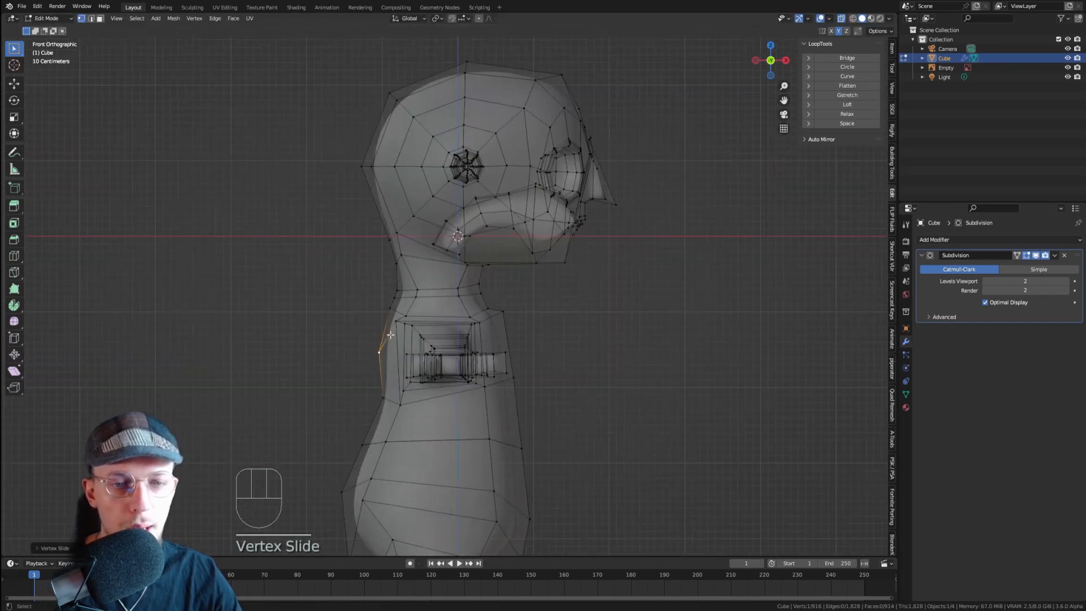
{"action": "key", "text": "g"}
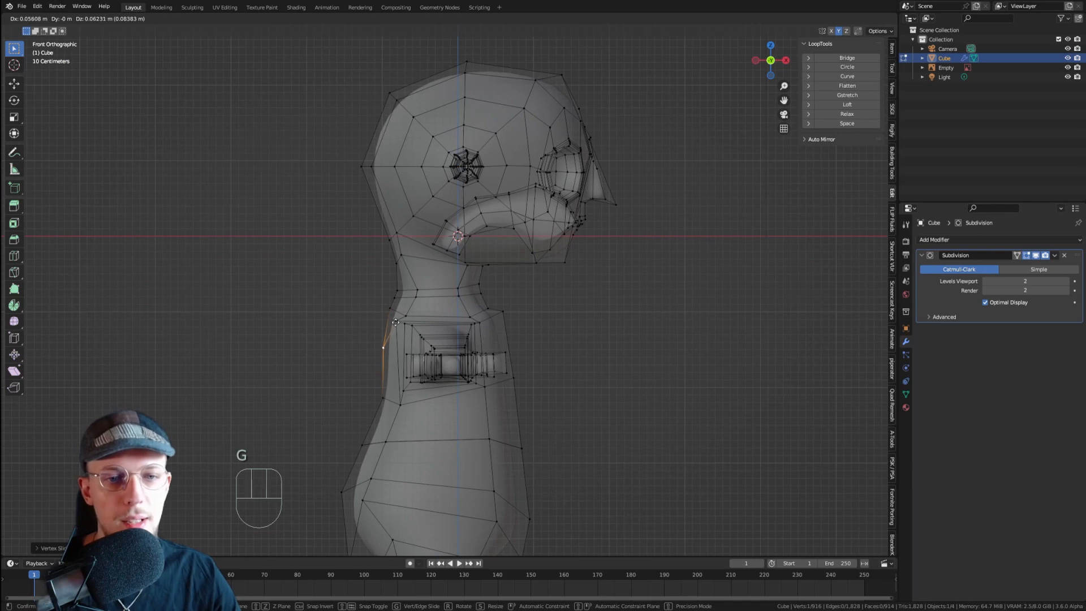
{"action": "left_click", "coordinate": [395, 322]}
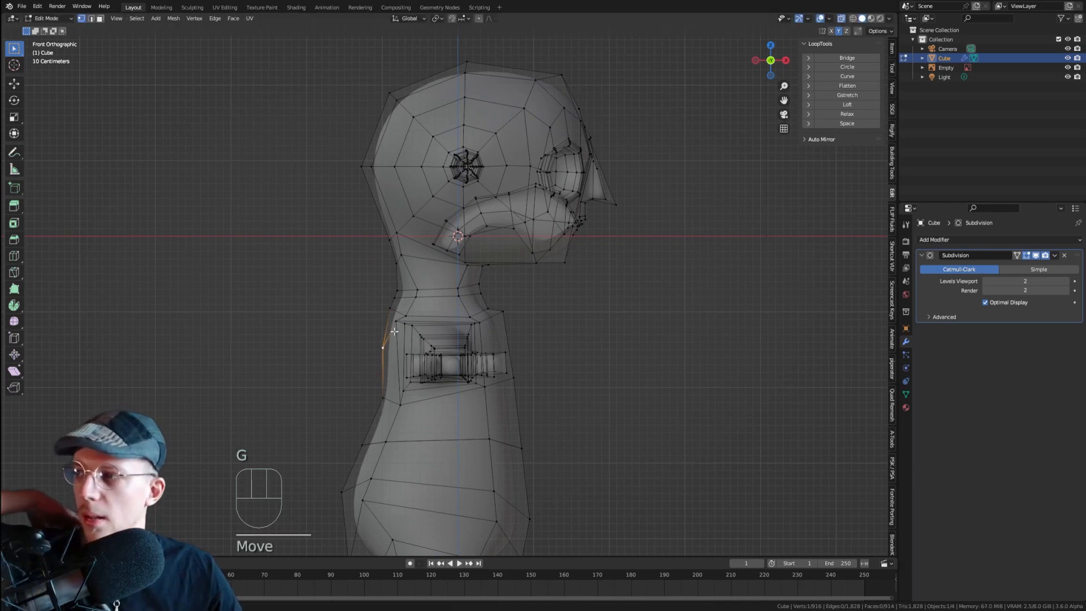
- Slide the back vertex and the rear side vertices of the upper middle neck loop upward along their edges
{"action": "scroll", "coordinate": [402, 283], "scroll_direction": "up", "scroll_amount": 3}
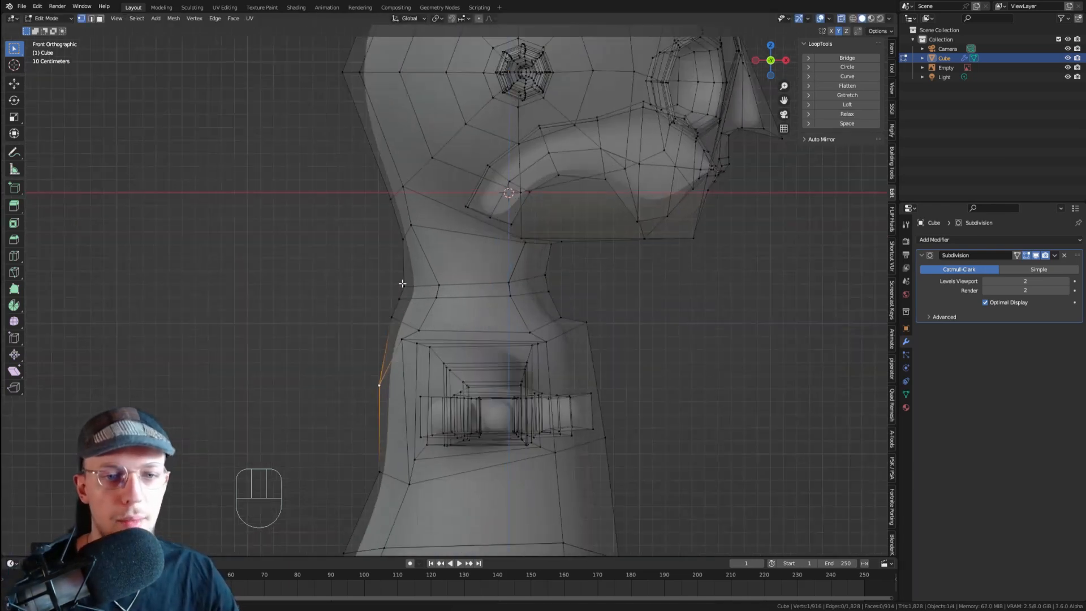
{"action": "left_click", "coordinate": [403, 284]}
{"action": "key", "text": "g"}
{"action": "key", "text": "g"}
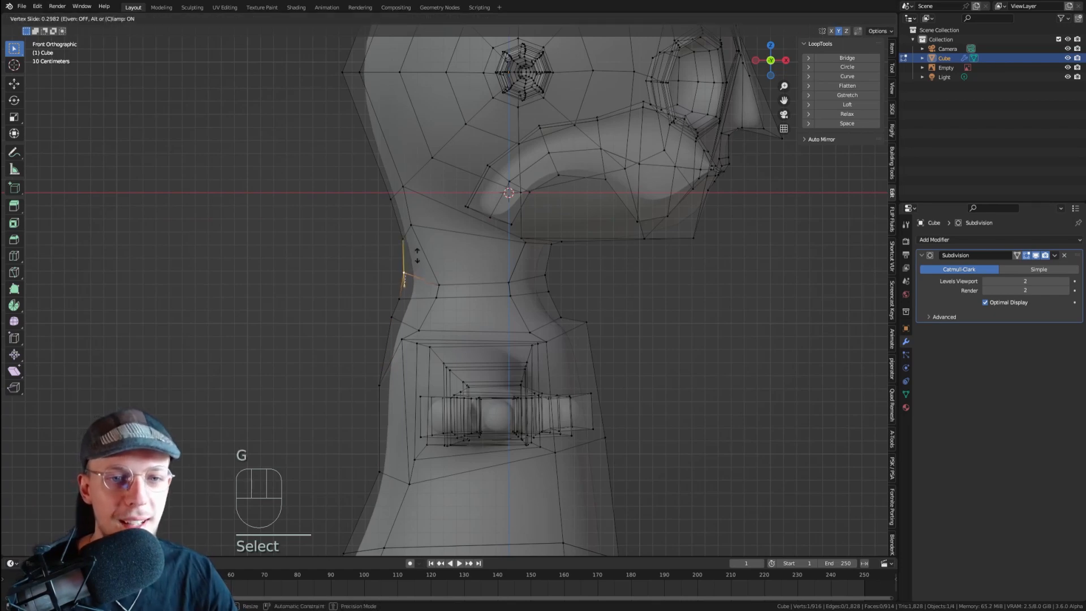
{"action": "left_click", "coordinate": [445, 266]}
{"action": "left_click_drag", "start_coordinate": [426, 269], "coordinate": [451, 286]}
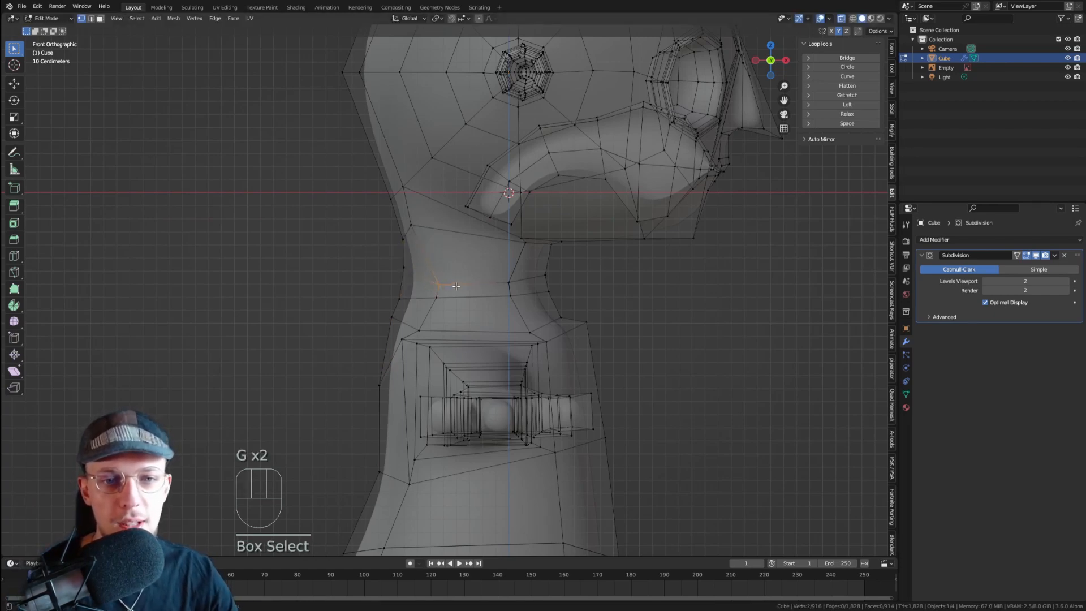
{"action": "middle_click_drag", "start_coordinate": [450, 286], "coordinate": [401, 285]}
{"action": "key", "text": "KP_1"}
{"action": "key", "text": "g"}
{"action": "key", "text": "g"}
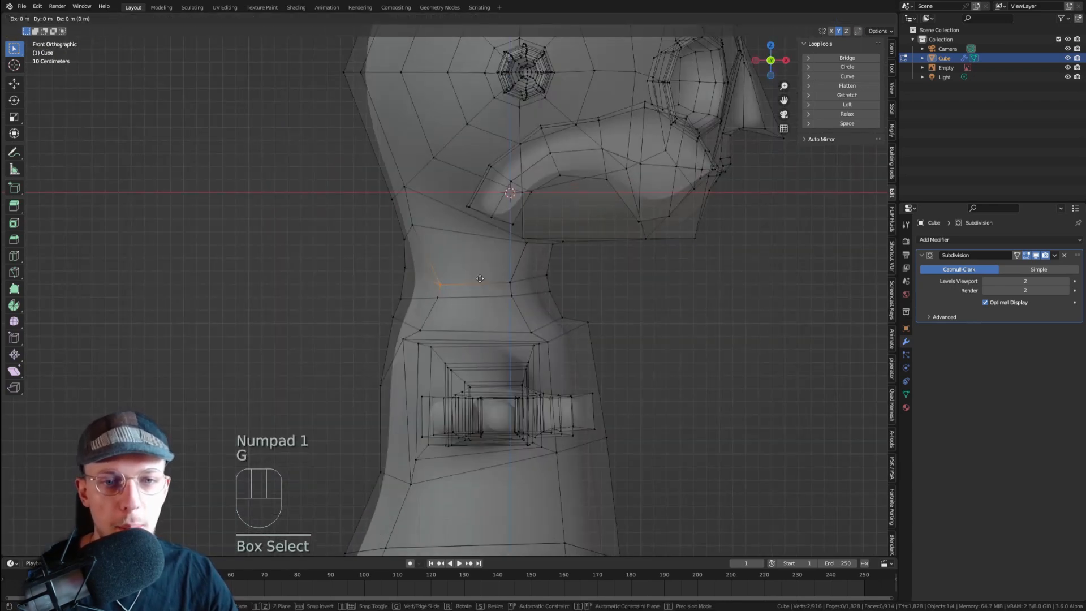
{"action": "left_click", "coordinate": [481, 261]}
- Slide the front side vertices and the front vertex of the upper middle neck loop upward
{"action": "key", "text": "g"}
{"action": "left_click_drag", "start_coordinate": [526, 292], "coordinate": [557, 283]}
{"action": "key", "text": "g"}
{"action": "left_click", "coordinate": [532, 280]}
{"action": "key", "text": "g"}
{"action": "key", "text": "g"}
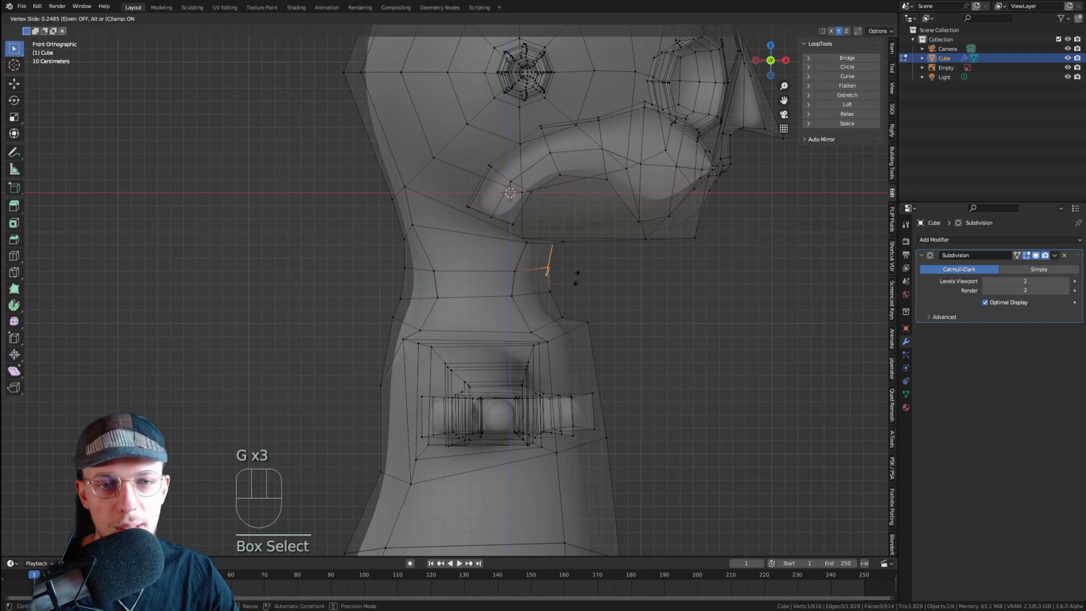
{"action": "left_click", "coordinate": [576, 277]}
- Slide the rear and front side vertices of the lower neck loop down toward the shoulders
{"action": "left_click_drag", "start_coordinate": [430, 291], "coordinate": [527, 309]}
{"action": "key", "text": "g"}
{"action": "key", "text": "g"}
{"action": "left_click", "coordinate": [460, 318]}
{"action": "key", "text": "g"}
{"action": "key", "text": "g"}
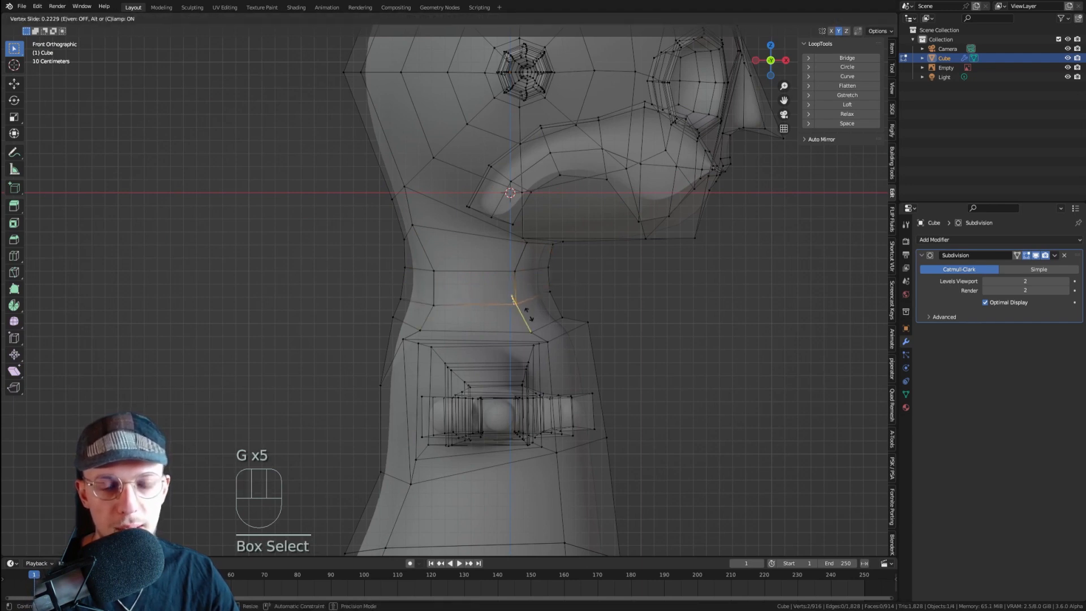
{"action": "left_click", "coordinate": [544, 304]}
- Return to Object Mode with X-ray off and save the file
{"action": "key", "text": "Tab"}
{"action": "key", "text": "KP_3"}
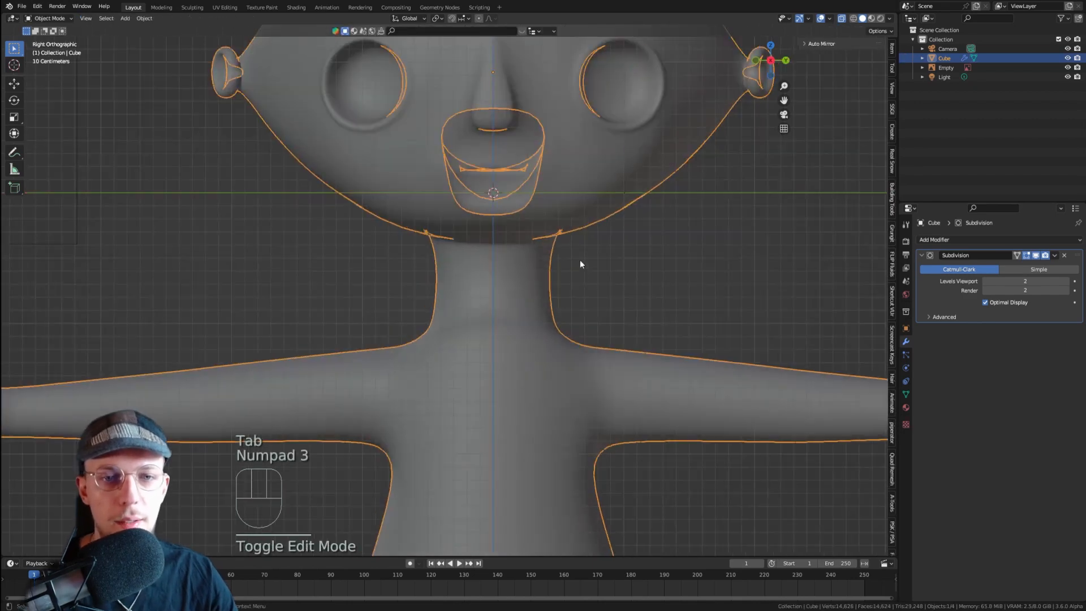
{"action": "scroll", "coordinate": [579, 259], "scroll_direction": "down", "scroll_amount": 5}
{"action": "middle_click_drag", "start_coordinate": [663, 285], "coordinate": [545, 258], "text": "shift"}
{"action": "left_click", "coordinate": [547, 258]}
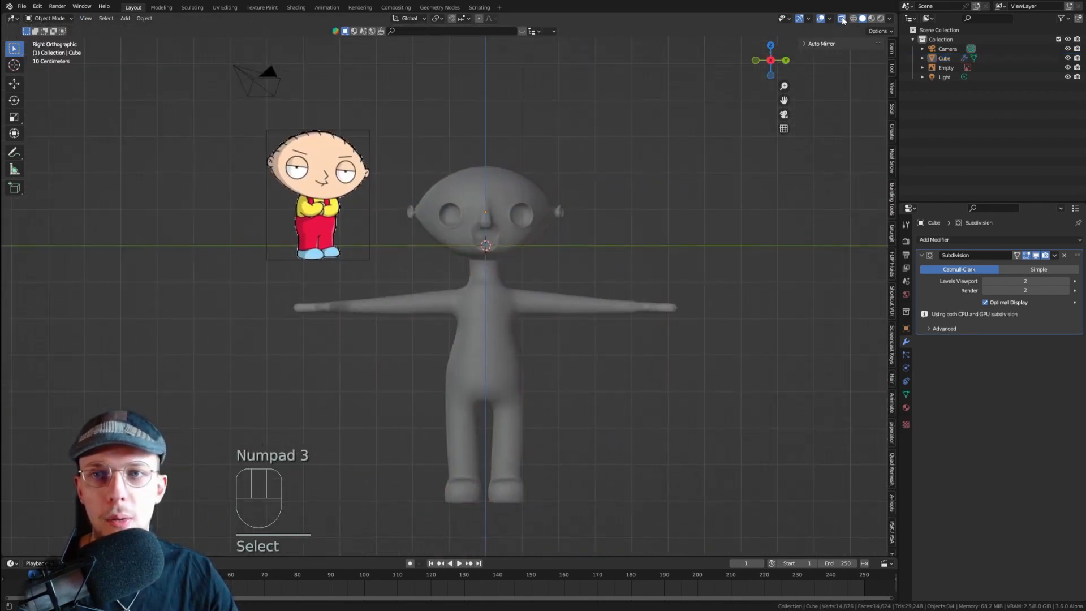
{"action": "key", "text": "ctrl+s"}
{"action": "left_click", "coordinate": [506, 253]}
{"action": "scroll", "coordinate": [458, 201], "scroll_direction": "up", "scroll_amount": 2}
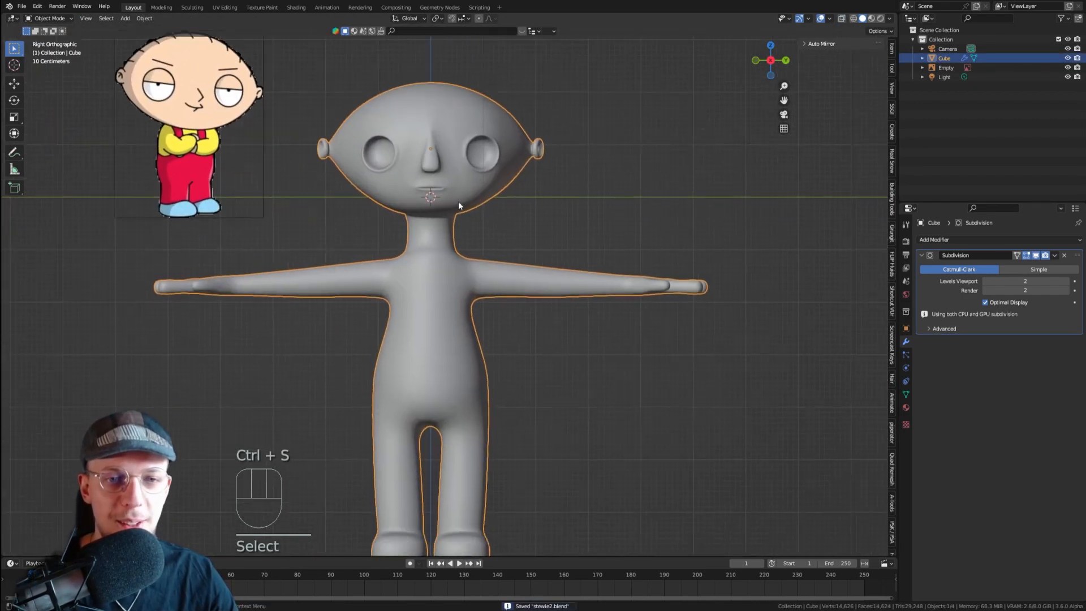
- In Edit Mode with X-ray on, select the head and upper neck vertices and lower them along Z
{"action": "key", "text": "Tab"}
{"action": "key", "text": "1"}
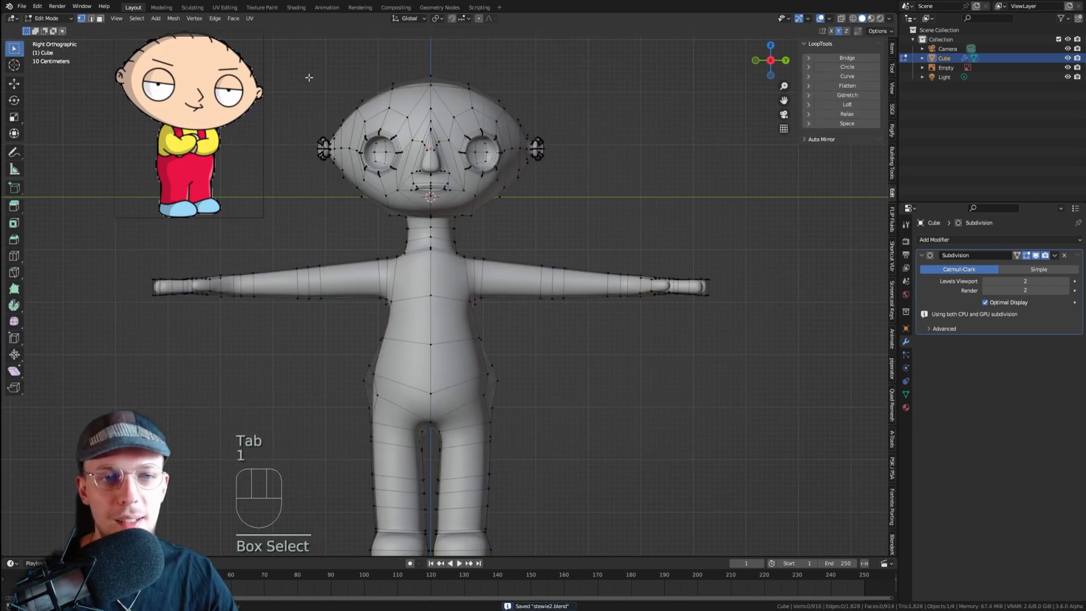
{"action": "key", "text": "alt+z"}
{"action": "left_click_drag", "start_coordinate": [283, 48], "coordinate": [319, 52]}
{"action": "scroll", "coordinate": [467, 230], "scroll_direction": "up", "scroll_amount": 4}
{"action": "key", "text": "g"}
{"action": "key", "text": "z"}
{"action": "left_click", "coordinate": [538, 233]}
{"action": "scroll", "coordinate": [562, 235], "scroll_direction": "down", "scroll_amount": 4}
{"action": "scroll", "coordinate": [467, 158], "scroll_direction": "up", "scroll_amount": 2}
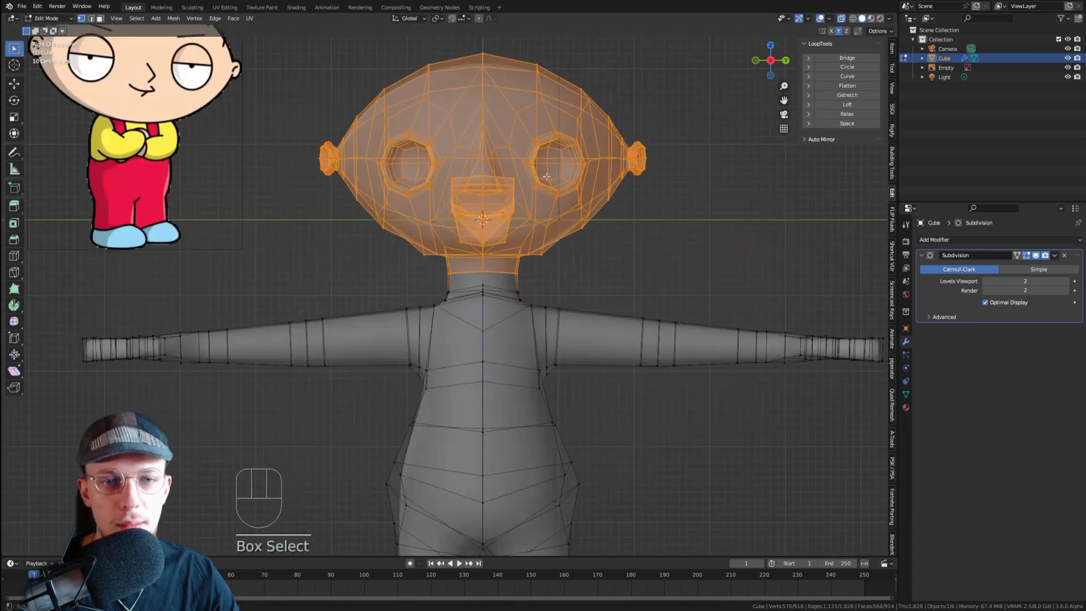
{"action": "key", "text": "g"}
{"action": "key", "text": "z"}
{"action": "left_click", "coordinate": [615, 224]}
- Select only the head vertices, lower them along Z to shorten the neck, and save the file
{"action": "left_click_drag", "start_coordinate": [701, 267], "coordinate": [288, 65]}
{"action": "key", "text": "g"}
{"action": "key", "text": "z"}
{"action": "left_click", "coordinate": [437, 104]}
{"action": "key", "text": "Tab"}
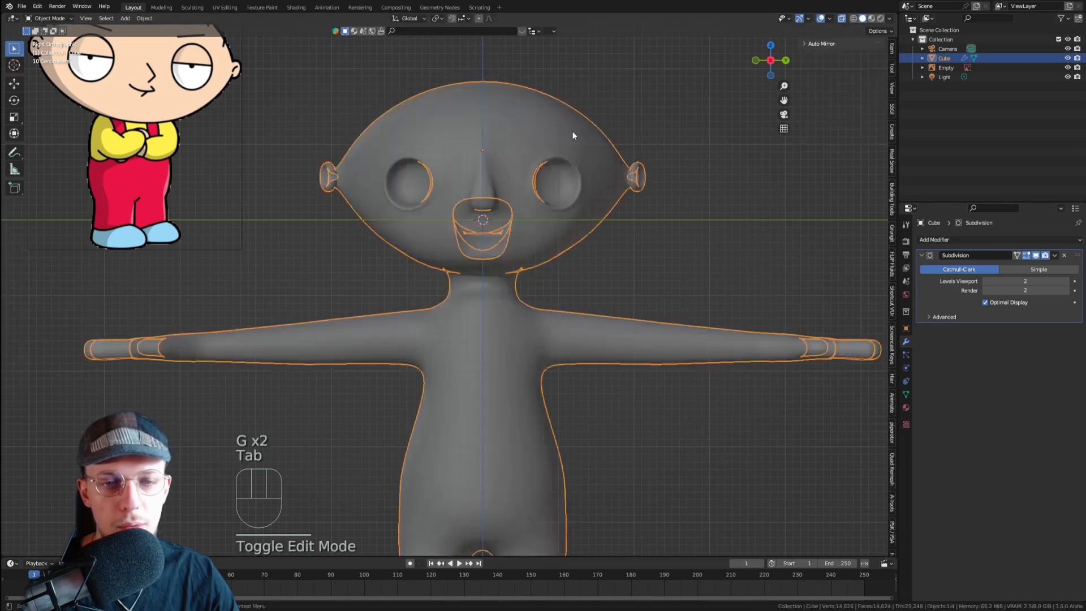
{"action": "scroll", "coordinate": [691, 192], "scroll_direction": "down", "scroll_amount": 4}
{"action": "left_click", "coordinate": [691, 193]}
{"action": "key", "text": "ctrl+s"}
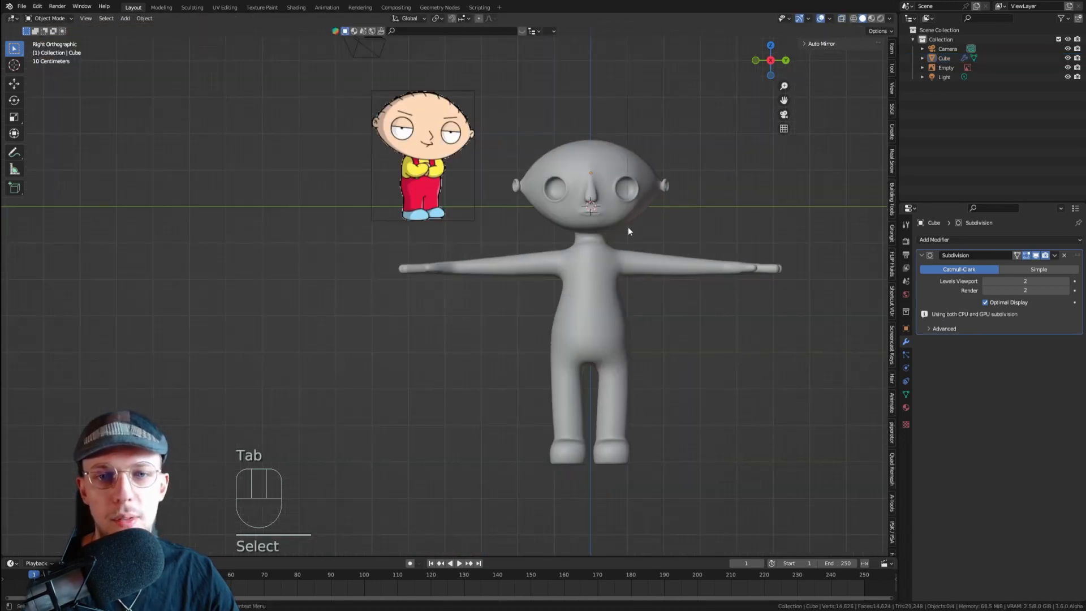
- In the side profile view, select the middle edge loop of the neck and dissolve its edges
{"action": "key", "text": "KP_1"}
{"action": "key", "text": "Tab"}
{"action": "scroll", "coordinate": [336, 247], "scroll_direction": "up", "scroll_amount": 5}
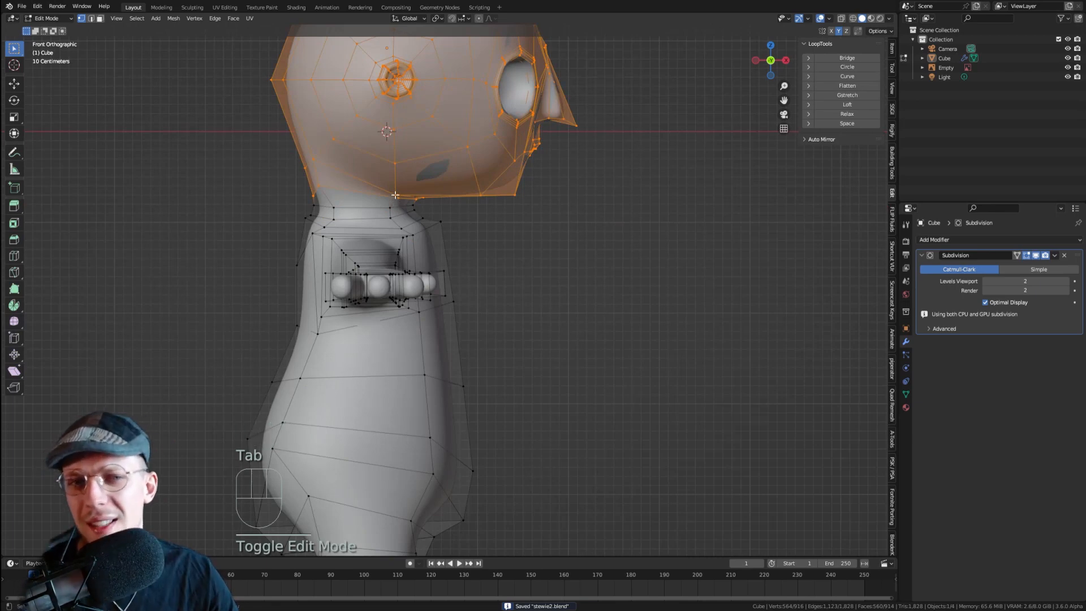
{"action": "scroll", "coordinate": [395, 195], "scroll_direction": "down", "scroll_amount": 8}
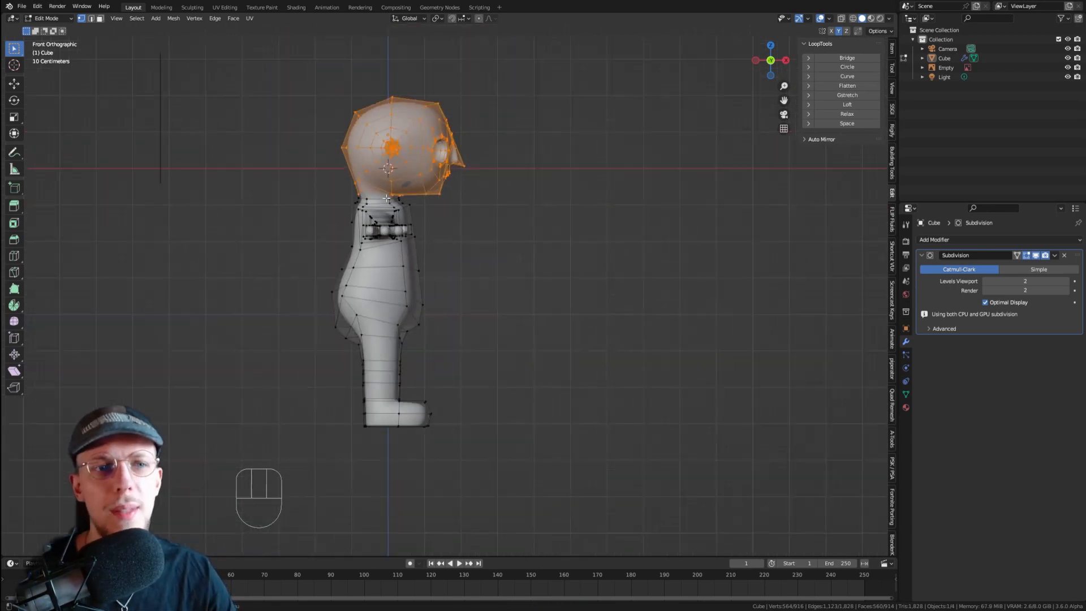
{"action": "middle_click_drag", "start_coordinate": [293, 198], "coordinate": [255, 190]}
{"action": "scroll", "coordinate": [182, 154], "scroll_direction": "up", "scroll_amount": 2}
{"action": "key", "text": "KP_1"}
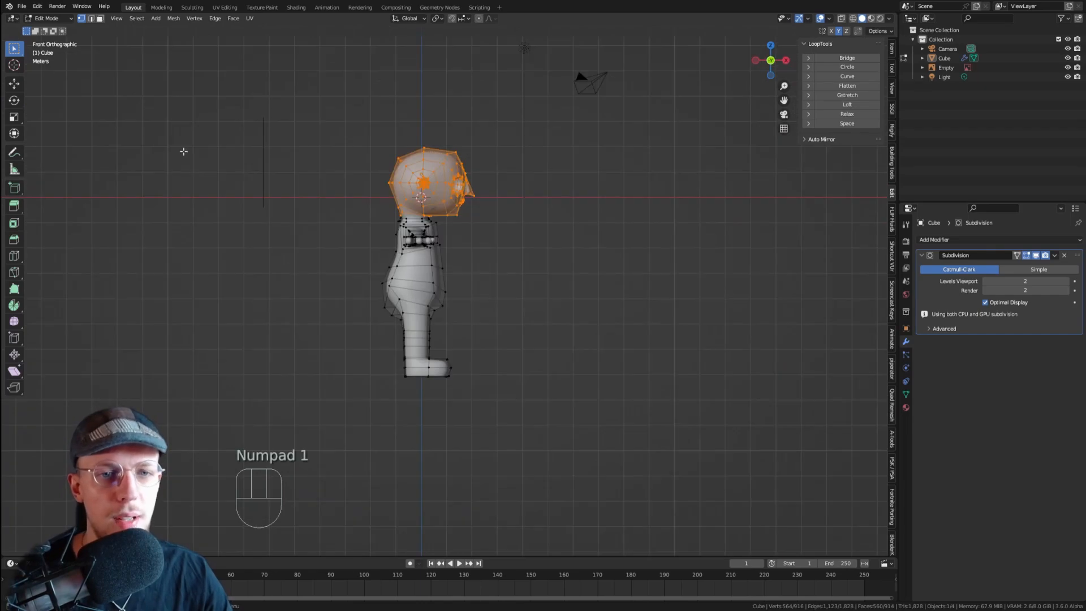
{"action": "scroll", "coordinate": [406, 291], "scroll_direction": "up", "scroll_amount": 6}
{"action": "key", "text": "2"}
{"action": "left_click", "coordinate": [406, 290], "text": "alt"}
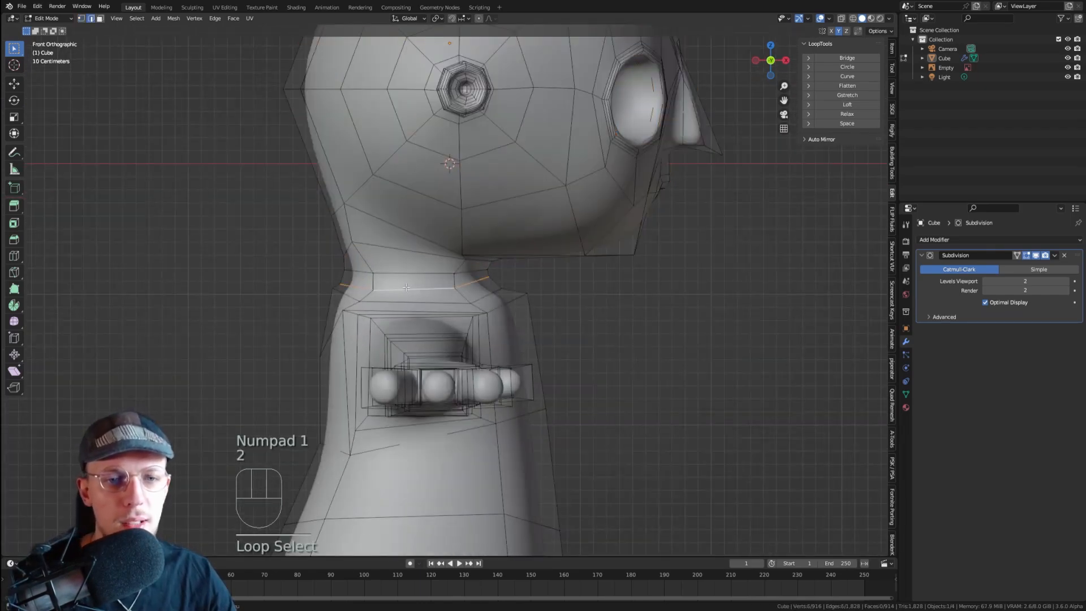
{"action": "right_click_drag", "start_coordinate": [429, 290], "coordinate": [399, 569]}
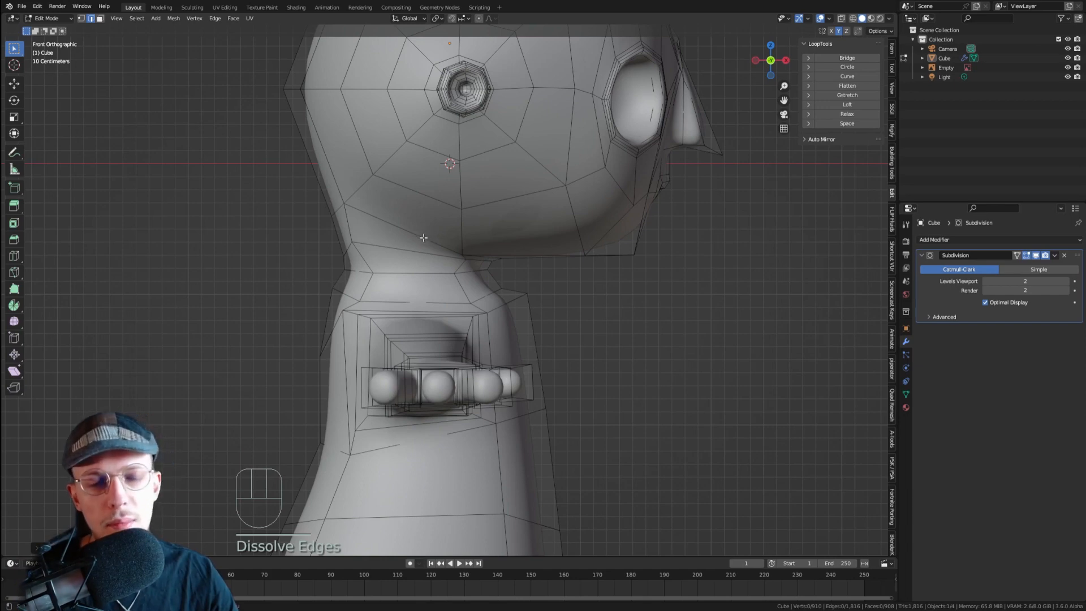
- With X-ray on, select the head vertices plus the neck loop beneath them and lower them slightly along Z
{"action": "scroll", "coordinate": [423, 237], "scroll_direction": "down", "scroll_amount": 4}
{"action": "scroll", "coordinate": [548, 206], "scroll_direction": "up", "scroll_amount": 2}
{"action": "key", "text": "alt+z"}
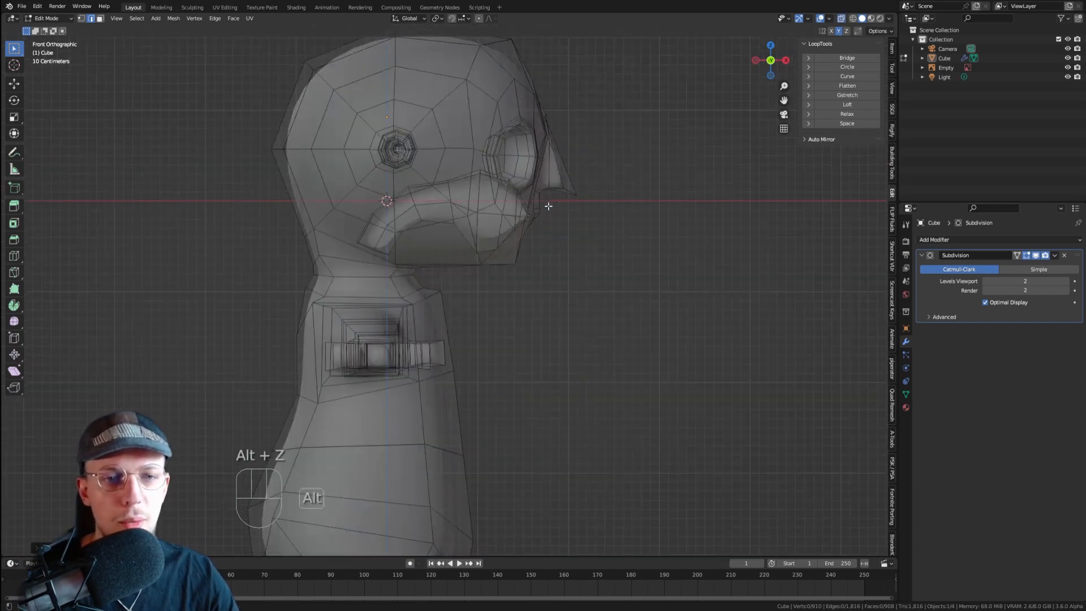
{"action": "middle_click_drag", "start_coordinate": [548, 206], "coordinate": [625, 236], "text": "shift"}
{"action": "key", "text": "1"}
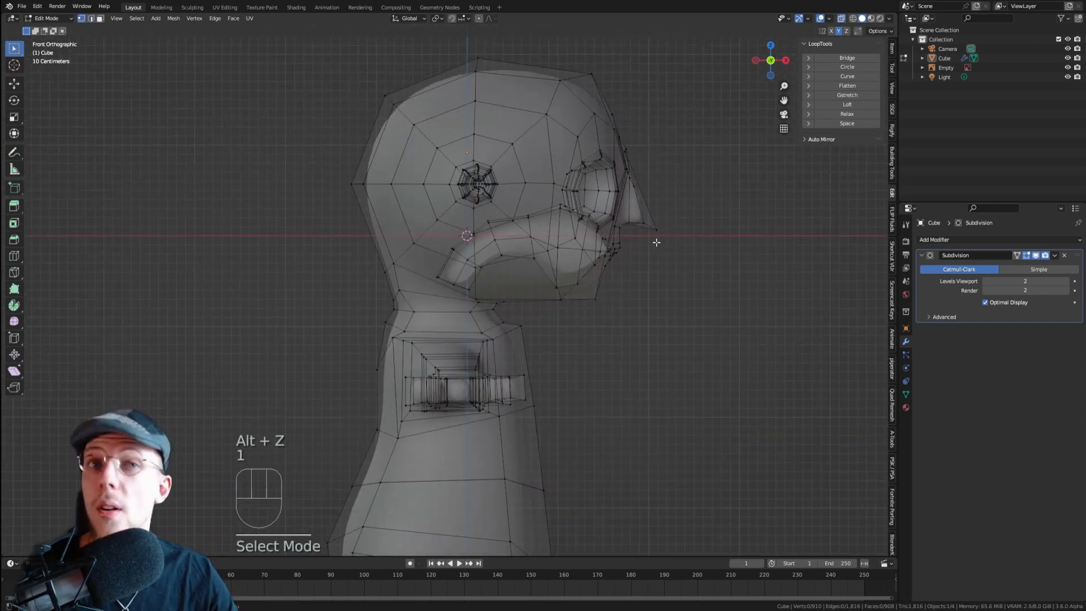
{"action": "left_click_drag", "start_coordinate": [721, 309], "coordinate": [334, 49]}
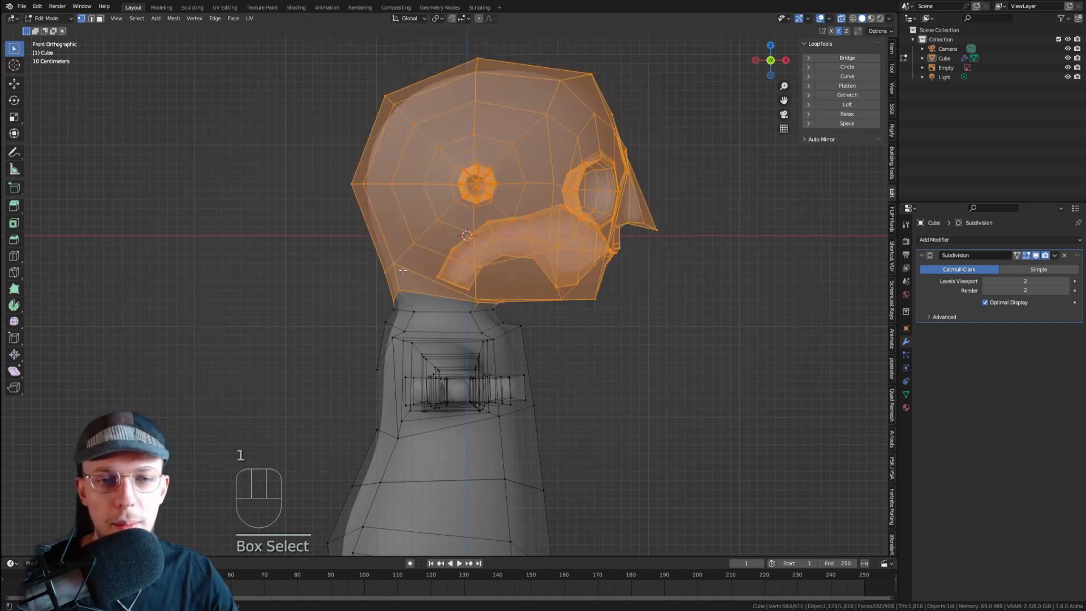
{"action": "left_click_drag", "start_coordinate": [381, 287], "coordinate": [514, 317], "text": "shift"}
{"action": "key", "text": "g"}
{"action": "key", "text": "z"}
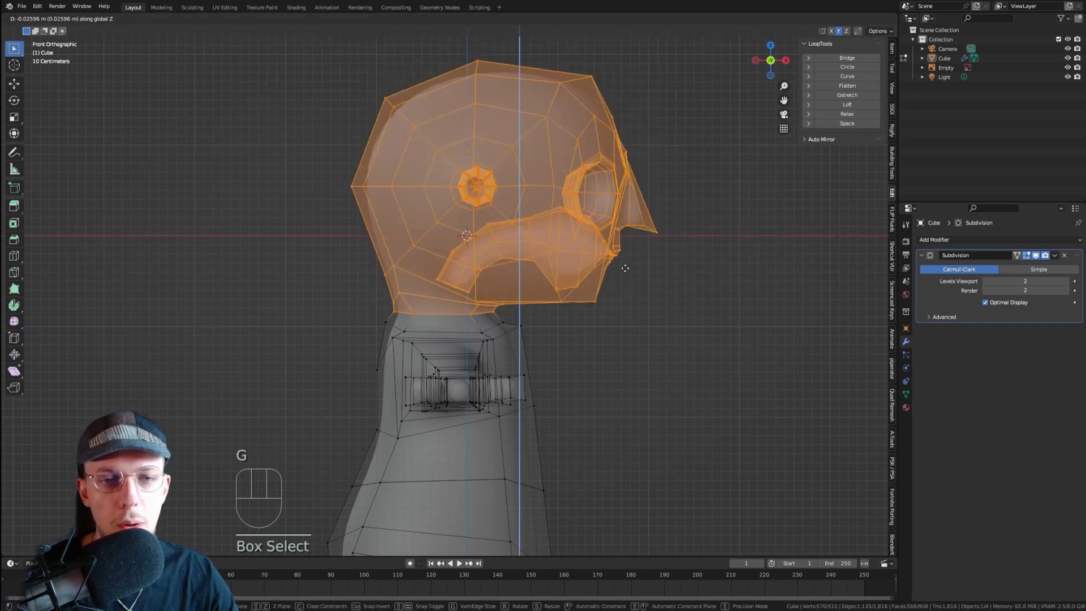
{"action": "left_click", "coordinate": [624, 273]}
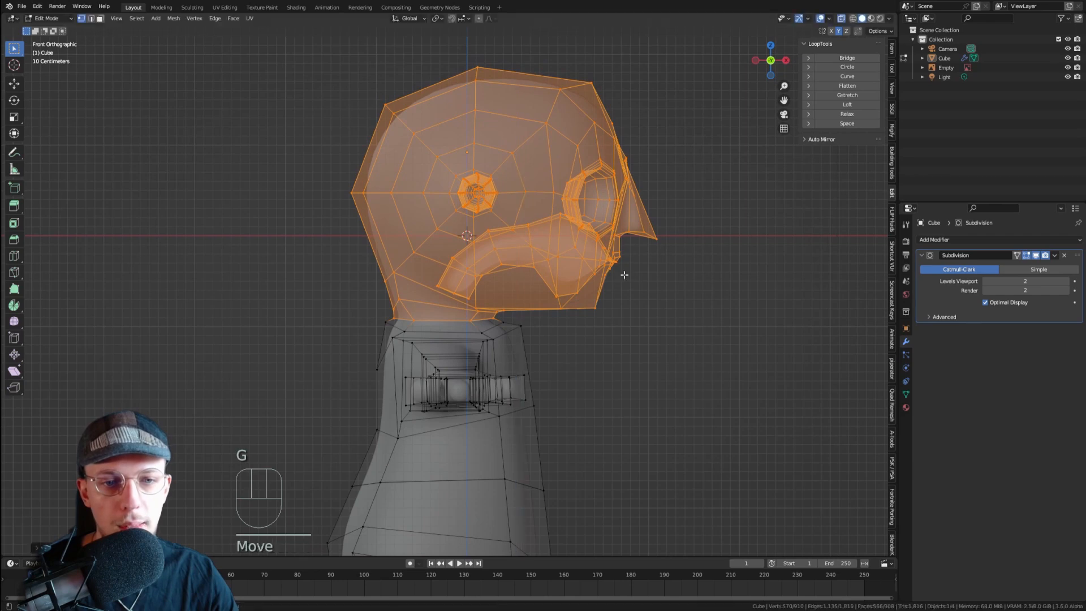
- Slide the back and rear side vertices of the neck-base loop down along their edges
{"action": "scroll", "coordinate": [379, 320], "scroll_direction": "up", "scroll_amount": 3}
{"action": "left_click_drag", "start_coordinate": [353, 302], "coordinate": [374, 321]}
{"action": "key", "text": "g"}
{"action": "key", "text": "g"}
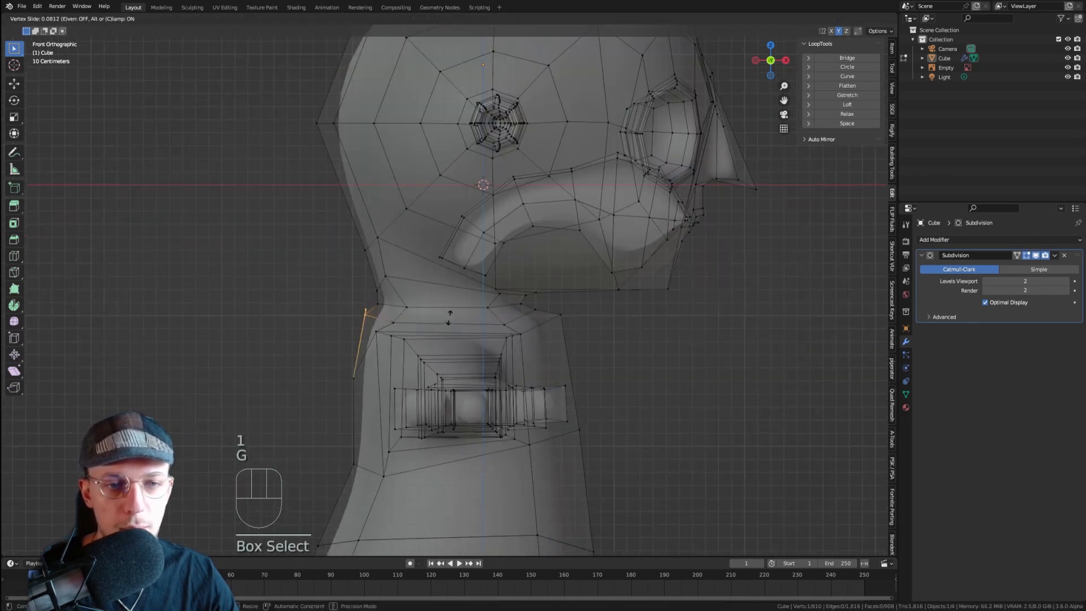
{"action": "left_click", "coordinate": [446, 332]}
{"action": "key", "text": "g"}
{"action": "key", "text": "g"}
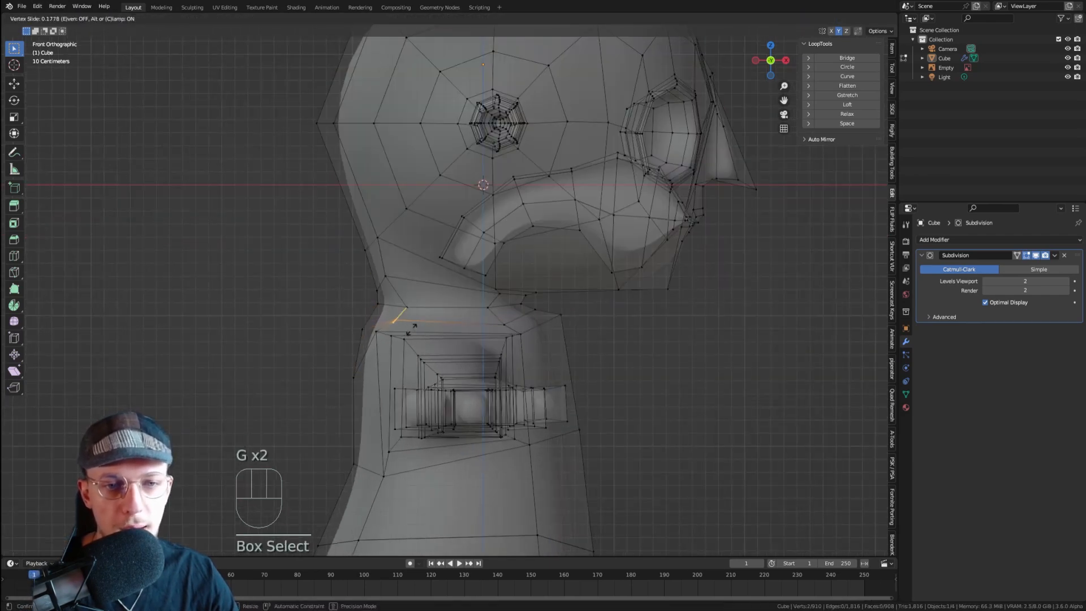
{"action": "left_click", "coordinate": [491, 330]}
{"action": "key", "text": "g"}
{"action": "key", "text": "g"}
{"action": "left_click", "coordinate": [484, 330]}
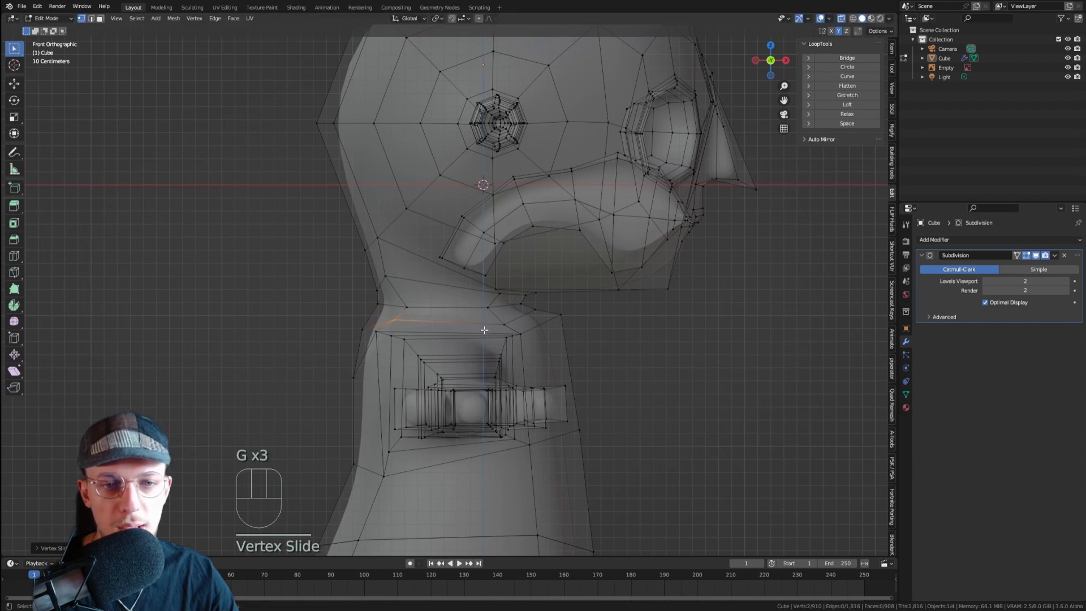
- Slide the front side vertices and the front vertex of the neck-base loop down toward the chest
{"action": "left_click", "coordinate": [529, 323]}
{"action": "key", "text": "g"}
{"action": "key", "text": "g"}
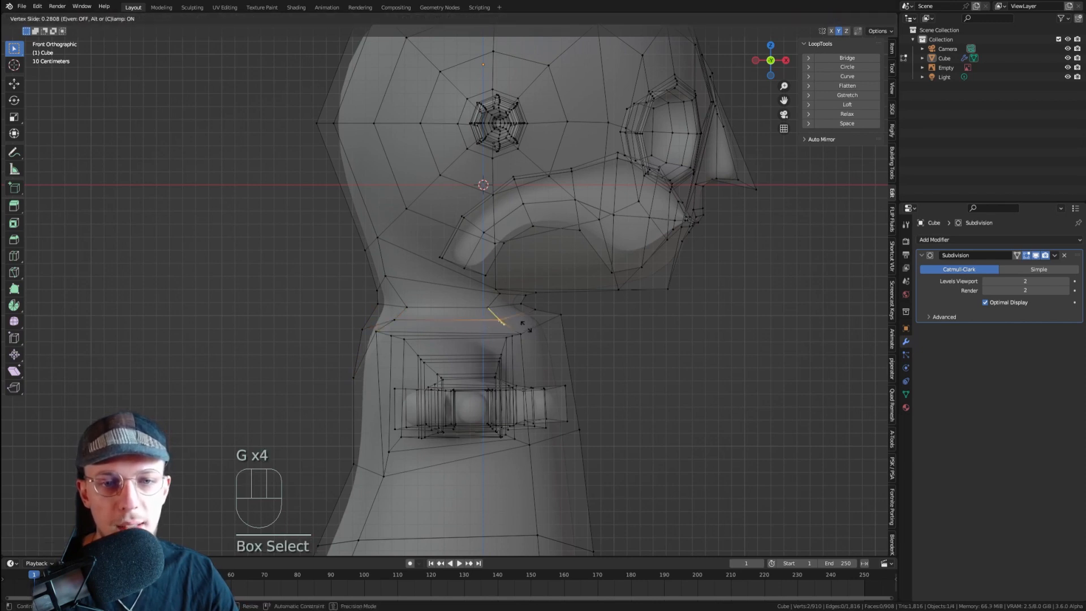
{"action": "left_click", "coordinate": [526, 325]}
{"action": "left_click", "coordinate": [558, 315]}
{"action": "key", "text": "g"}
{"action": "key", "text": "g"}
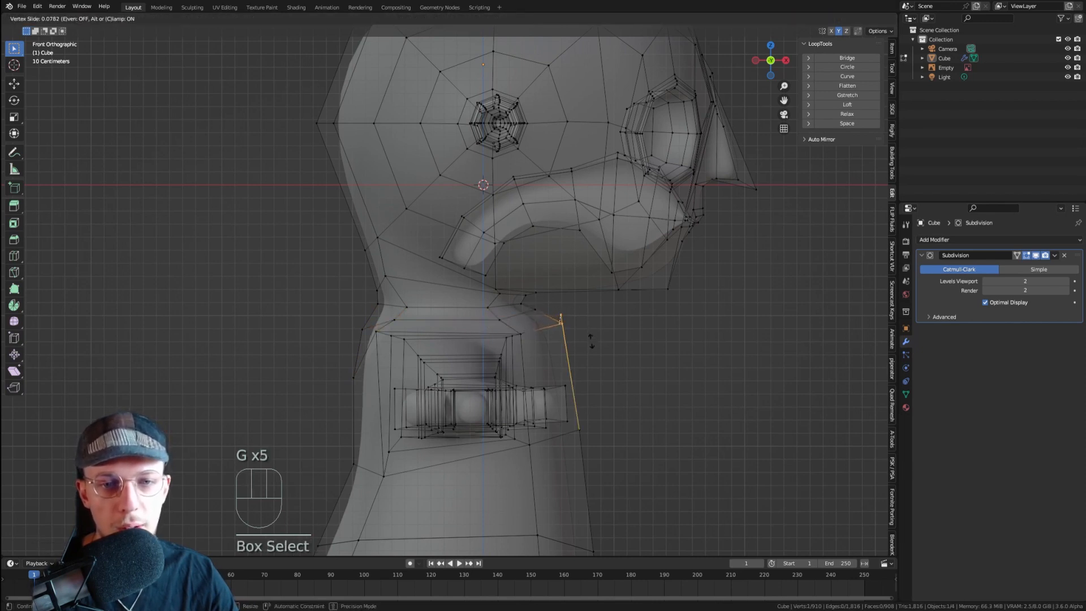
{"action": "left_click", "coordinate": [595, 365]}
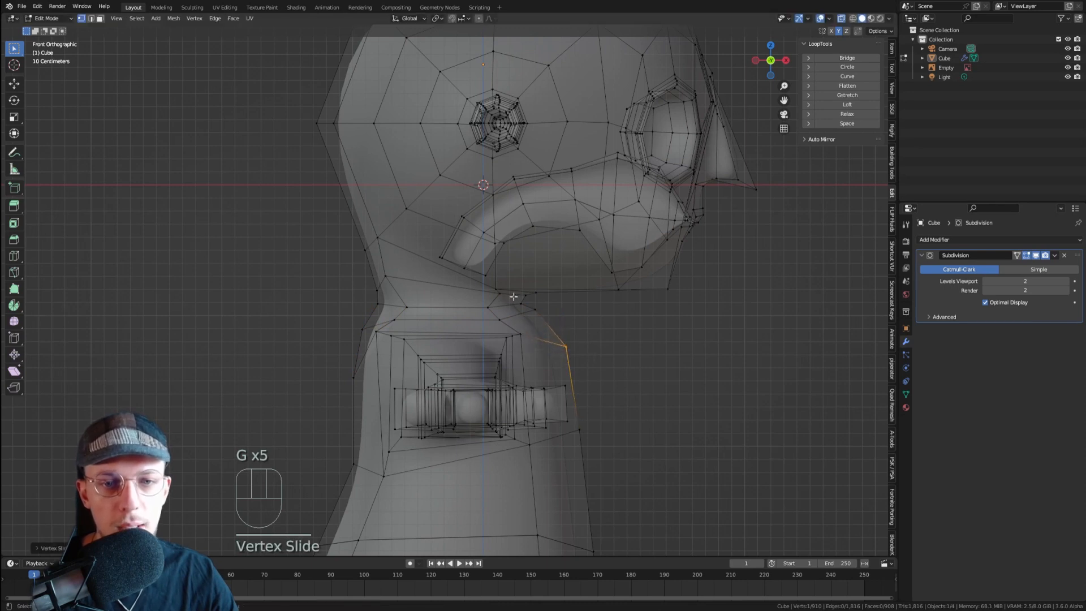
- Slide the rear centre vertex at the nape along its edge and shift it slightly up toward the head
{"action": "left_click", "coordinate": [375, 289]}
{"action": "key", "text": "g"}
{"action": "key", "text": "g"}
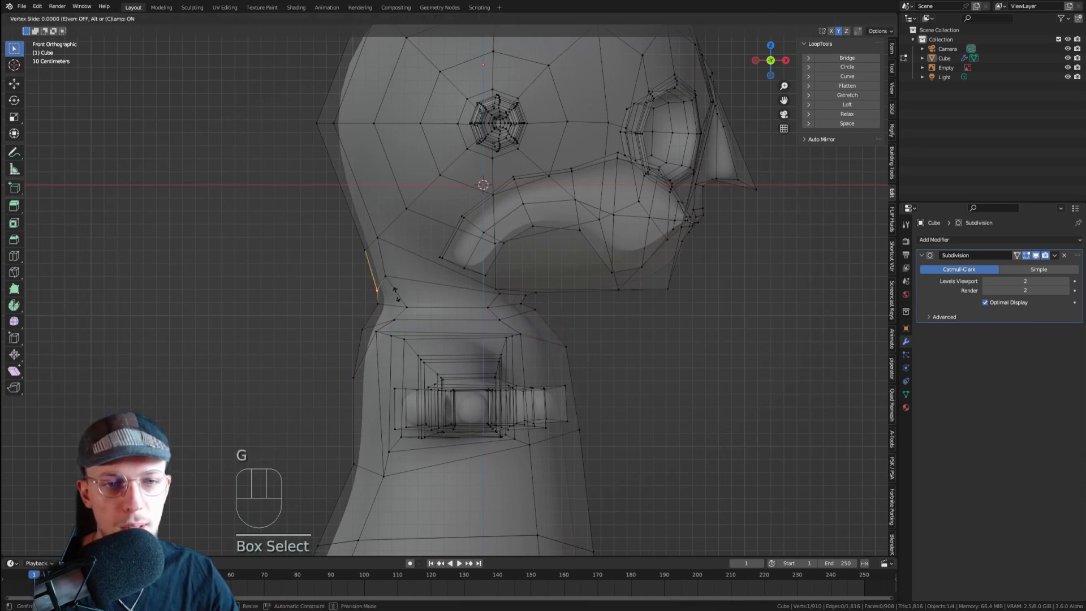
{"action": "left_click", "coordinate": [393, 284]}
{"action": "key", "text": "g"}
{"action": "left_click", "coordinate": [405, 282]}
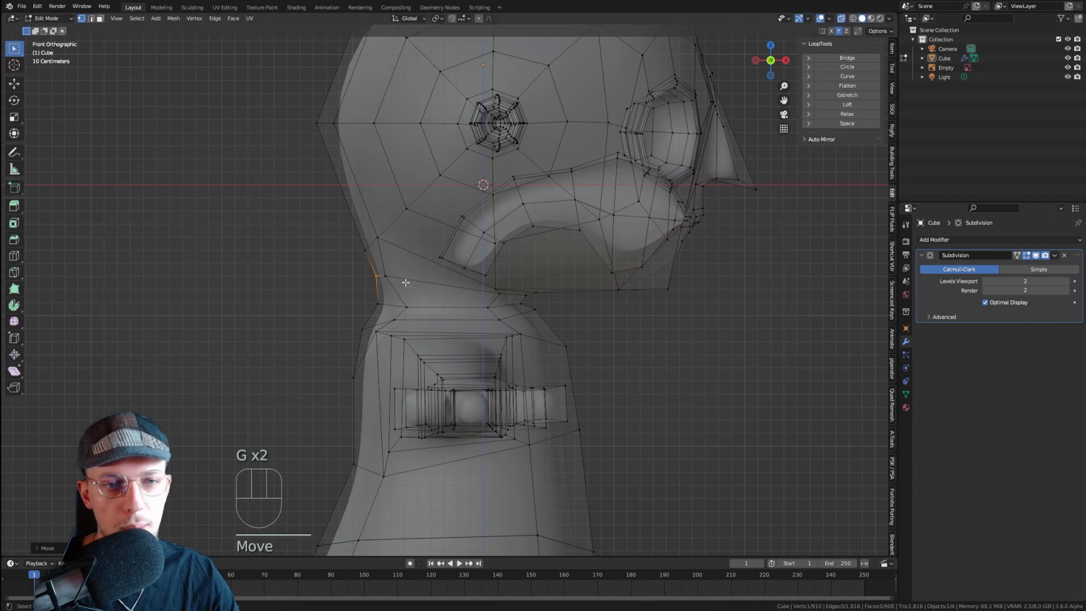
- Move the pair of vertices beside the nape slightly along X to even out the back of the neck
{"action": "left_click_drag", "start_coordinate": [401, 281], "coordinate": [401, 282]}
{"action": "key", "text": "g"}
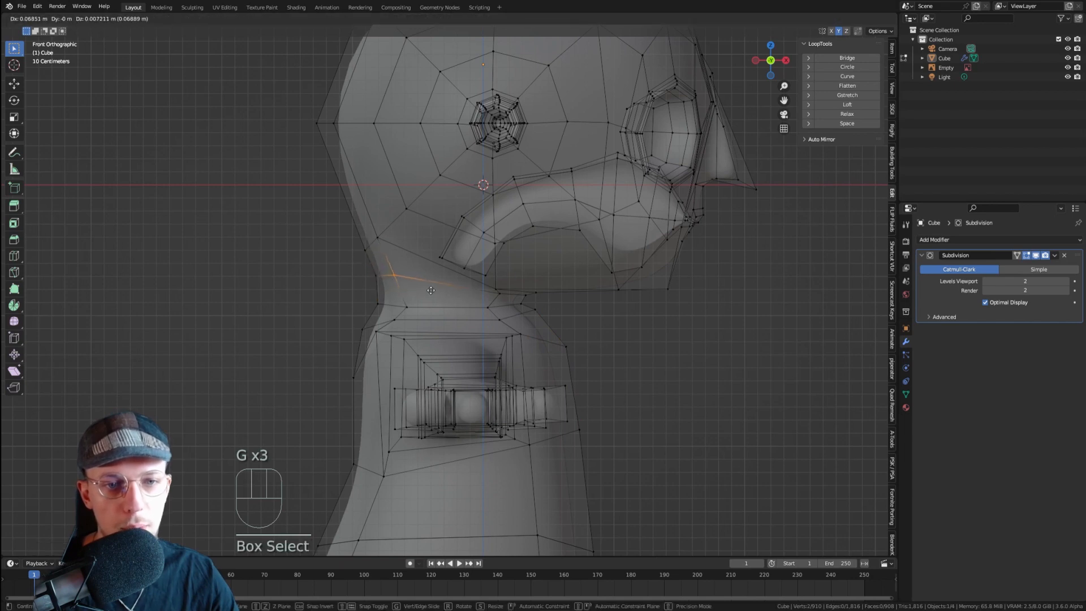
{"action": "left_click", "coordinate": [431, 290]}
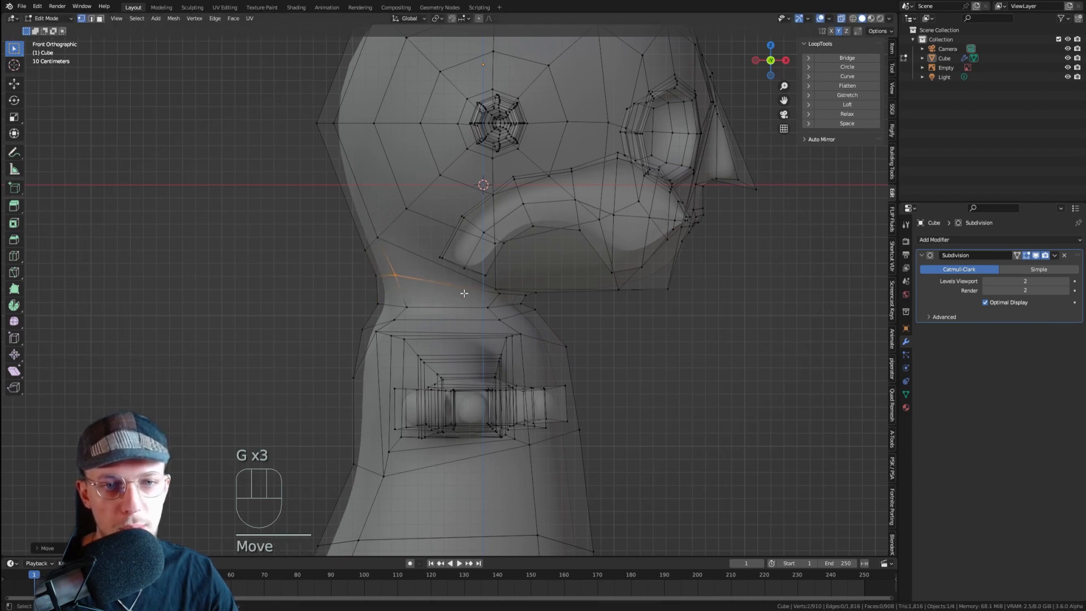
{"action": "key", "text": "Tab"}
{"action": "key", "text": "KP_3"}
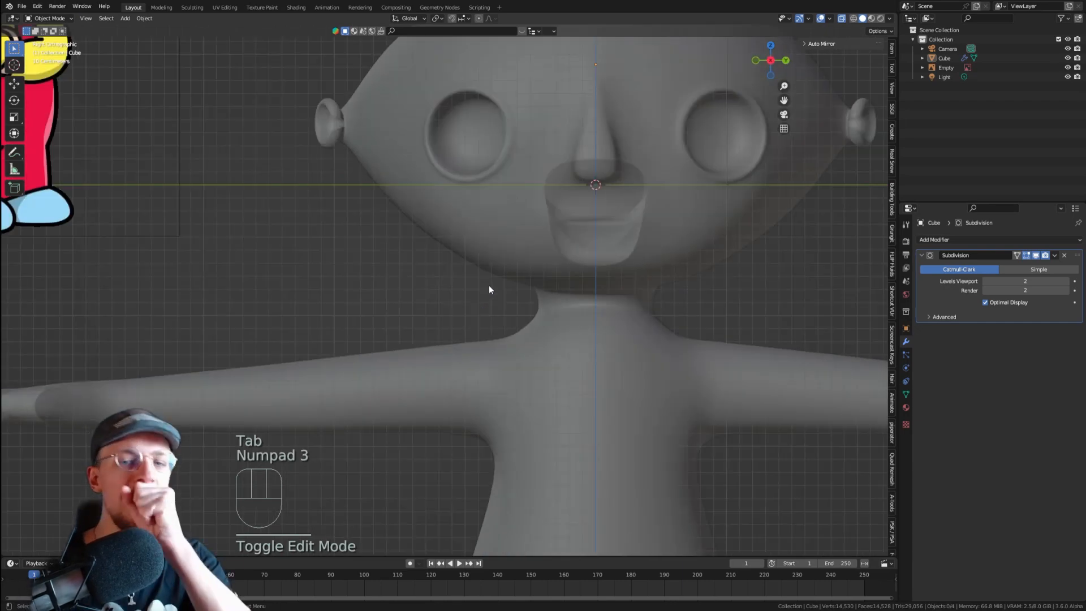
- Slide the front centre vertex of the neck base along its edges and adjust its height slightly along Z
{"action": "key", "text": "Tab"}
{"action": "middle_click_drag", "start_coordinate": [608, 328], "coordinate": [466, 285], "text": "shift"}
{"action": "left_click", "coordinate": [562, 282]}
{"action": "middle_click_drag", "start_coordinate": [622, 292], "coordinate": [600, 286]}
{"action": "key", "text": "g"}
{"action": "key", "text": "g"}
{"action": "left_click", "coordinate": [576, 309]}
{"action": "key", "text": "g"}
{"action": "key", "text": "g"}
{"action": "left_click", "coordinate": [588, 294]}
{"action": "key", "text": "g"}
{"action": "key", "text": "g"}
{"action": "left_click", "coordinate": [572, 306]}
{"action": "key", "text": "g"}
{"action": "key", "text": "z"}
{"action": "left_click", "coordinate": [573, 309]}
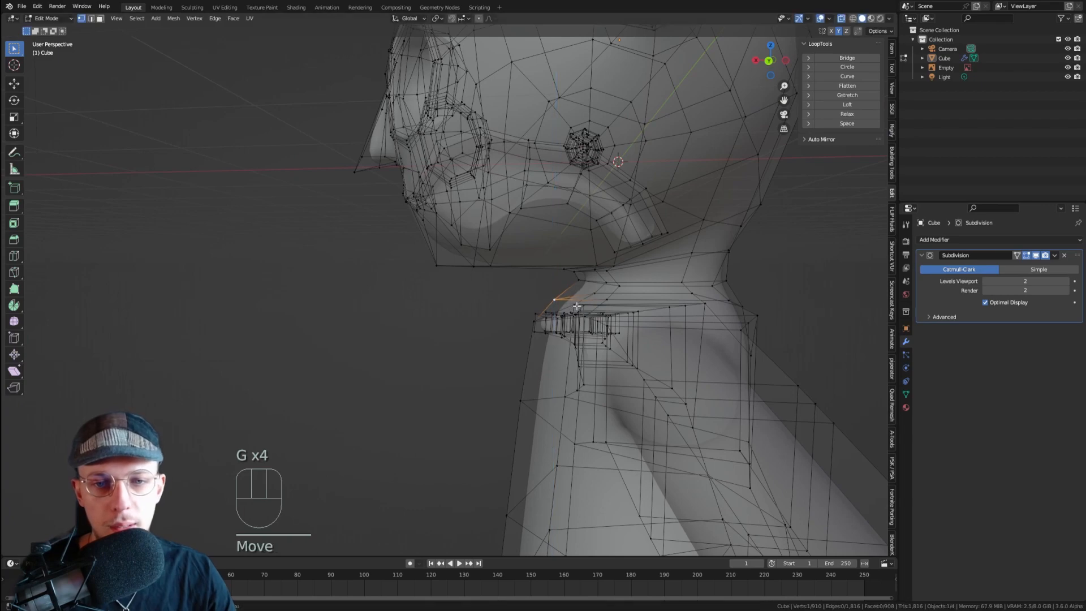
- Return to Object Mode facing the character, turn X-ray off, and save the file
{"action": "key", "text": "KP_2"}
{"action": "key", "text": "KP_1"}
{"action": "key", "text": "KP_1"}
{"action": "key", "text": "KP_3"}
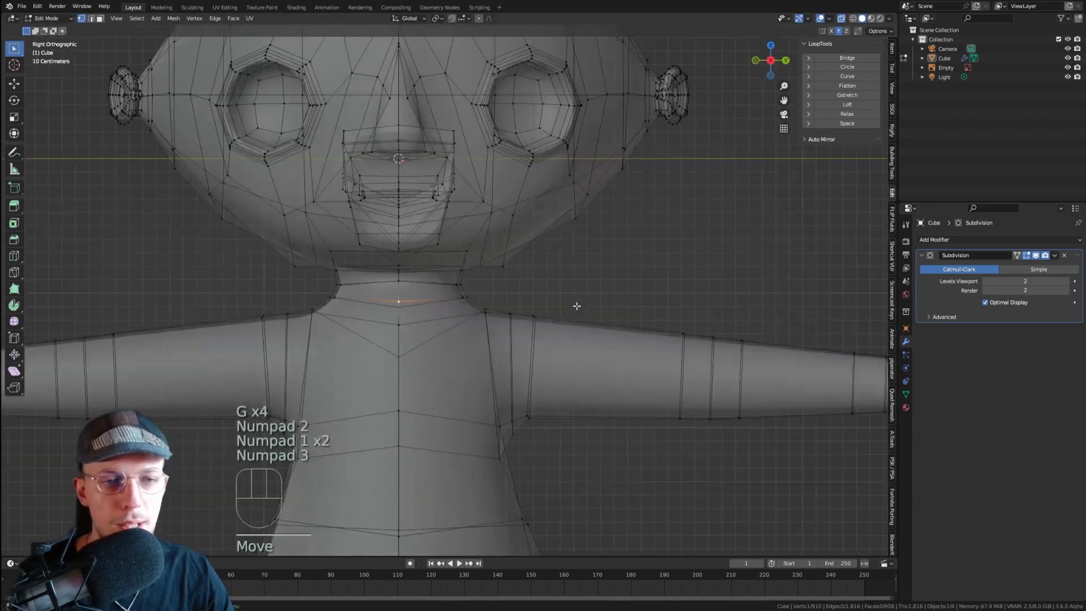
{"action": "key", "text": "Tab"}
{"action": "left_click", "coordinate": [841, 18]}
{"action": "scroll", "coordinate": [714, 156], "scroll_direction": "down", "scroll_amount": 6}
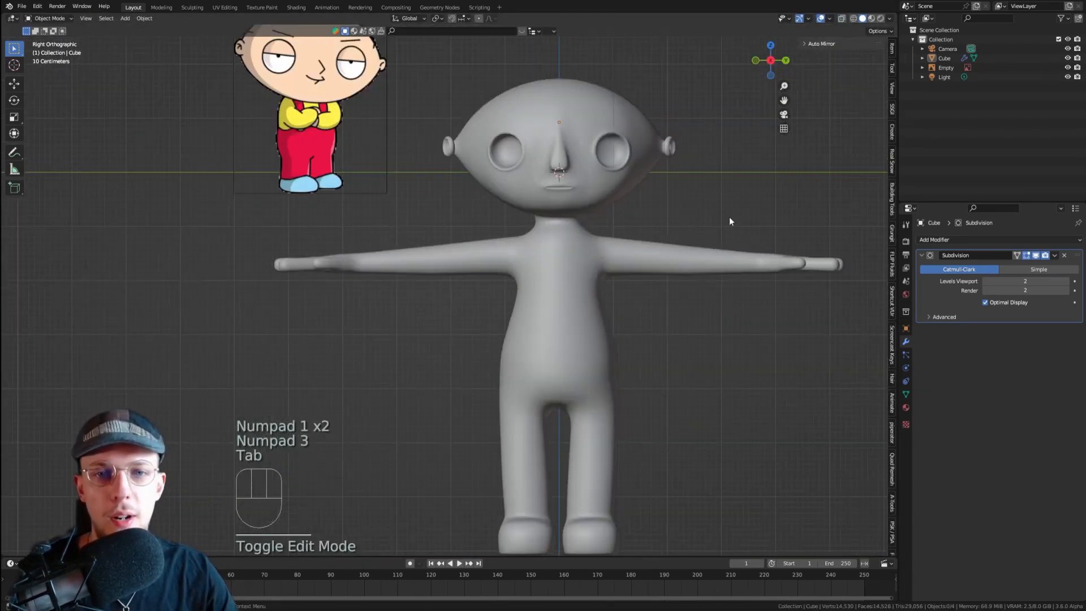
{"action": "key", "text": "ctrl+s"}
{"action": "left_click", "coordinate": [630, 227]}
{"action": "key", "text": "g"}
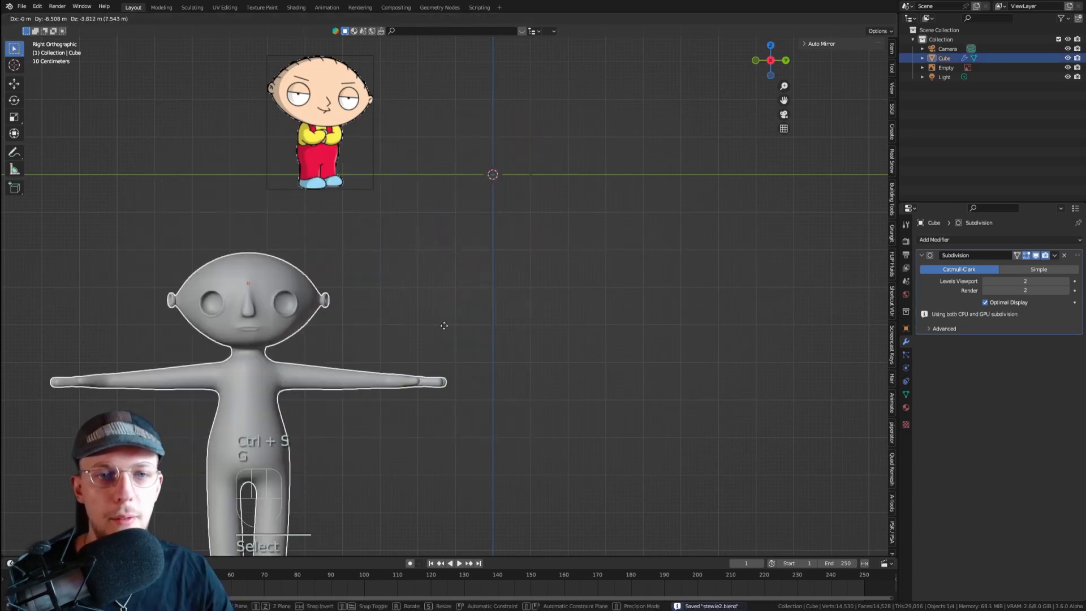
{"action": "right_click", "coordinate": [572, 214]}
- In edge select mode, select the front rim loop around the opening of the character's right ear and dissolve its edges
{"action": "key", "text": "Tab"}
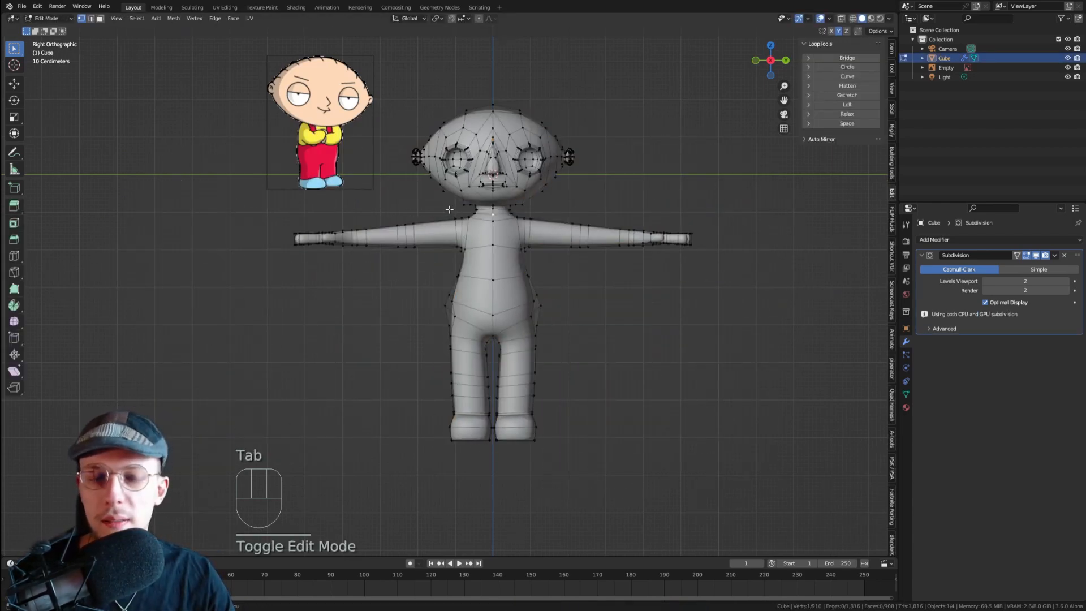
{"action": "scroll", "coordinate": [503, 153], "scroll_direction": "up", "scroll_amount": 6}
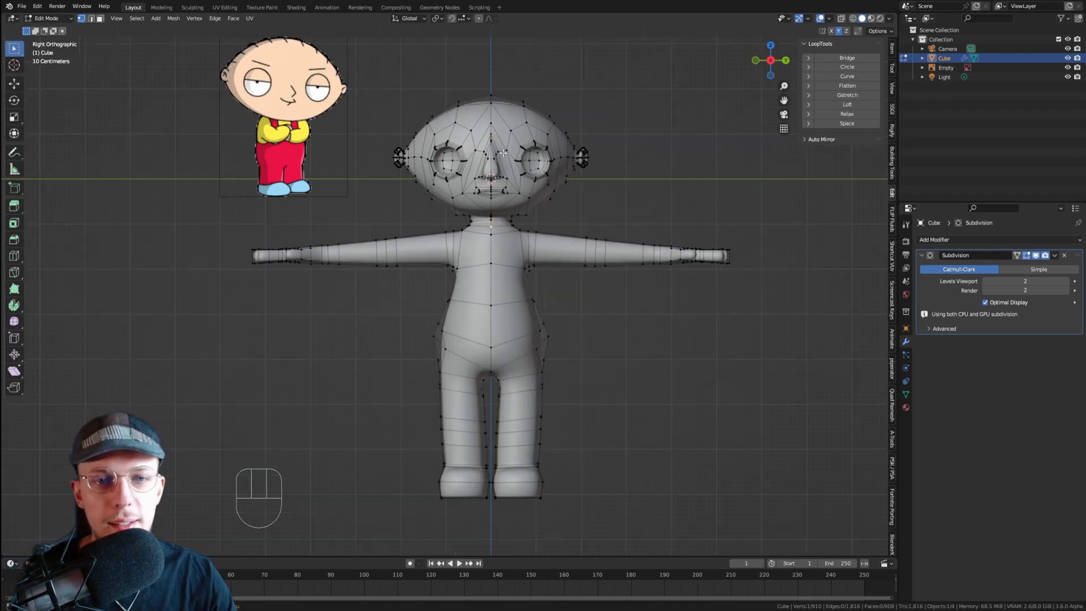
{"action": "scroll", "coordinate": [330, 161], "scroll_direction": "up", "scroll_amount": 8}
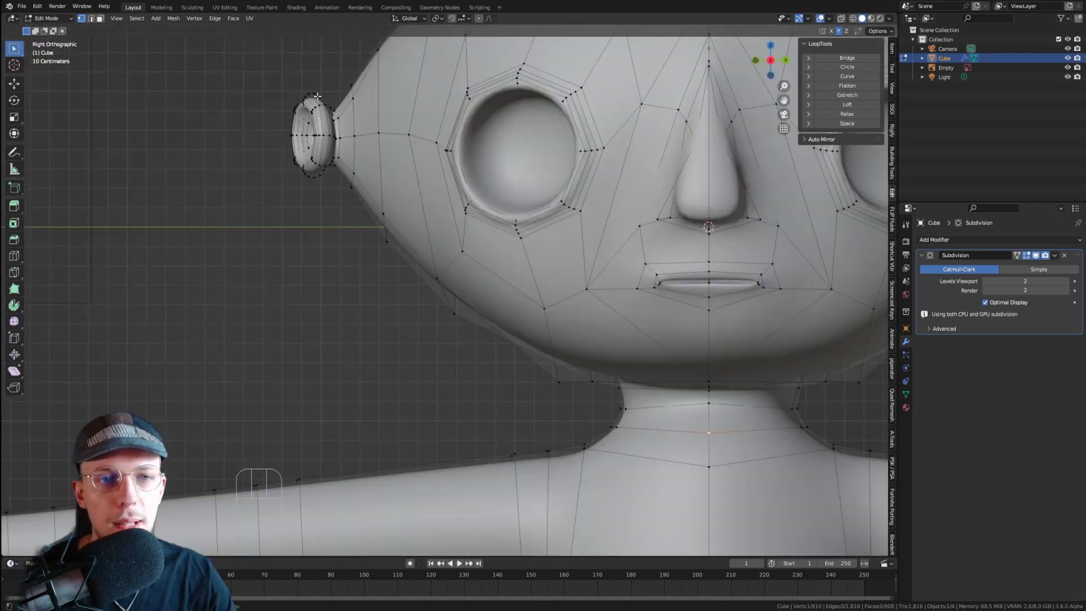
{"action": "middle_click_drag", "start_coordinate": [373, 237], "coordinate": [417, 200]}
{"action": "scroll", "coordinate": [417, 200], "scroll_direction": "down", "scroll_amount": 2}
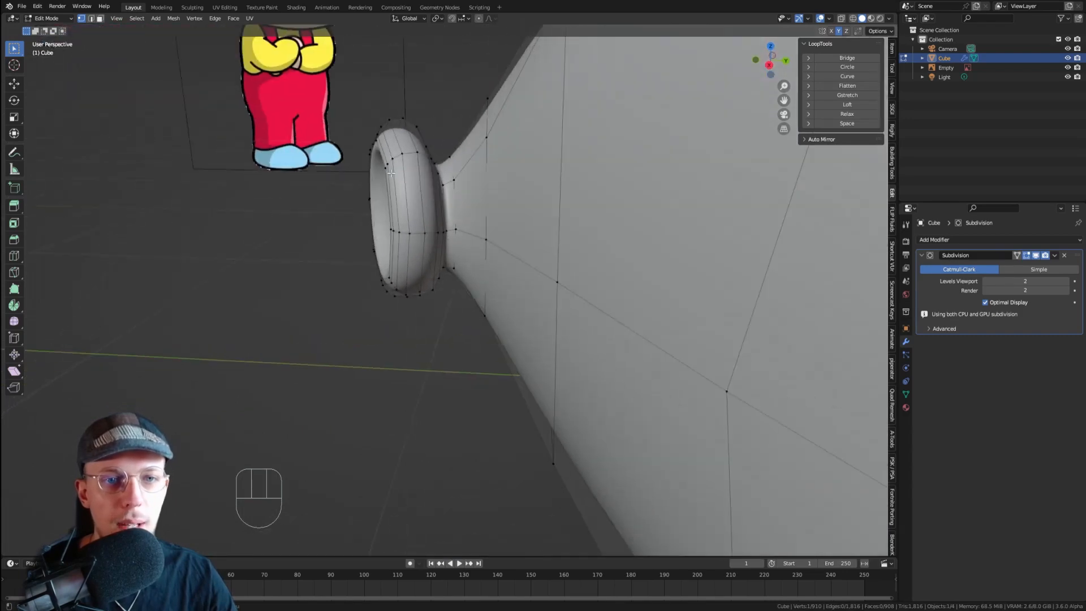
{"action": "key", "text": "2"}
{"action": "scroll", "coordinate": [396, 180], "scroll_direction": "up", "scroll_amount": 6}
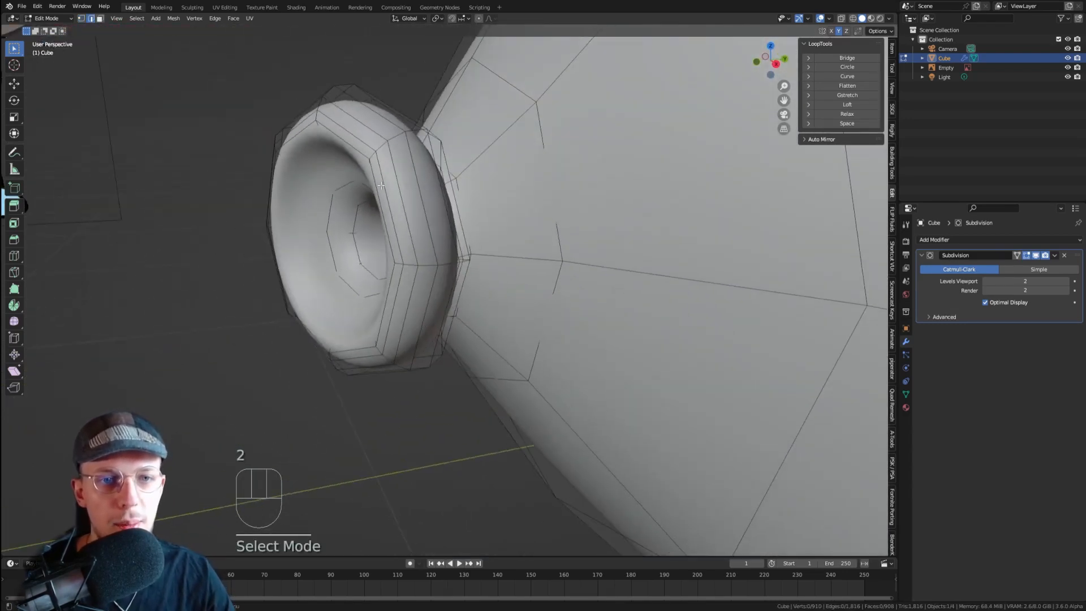
{"action": "left_click", "coordinate": [381, 185], "text": "alt"}
{"action": "right_click", "coordinate": [422, 184]}
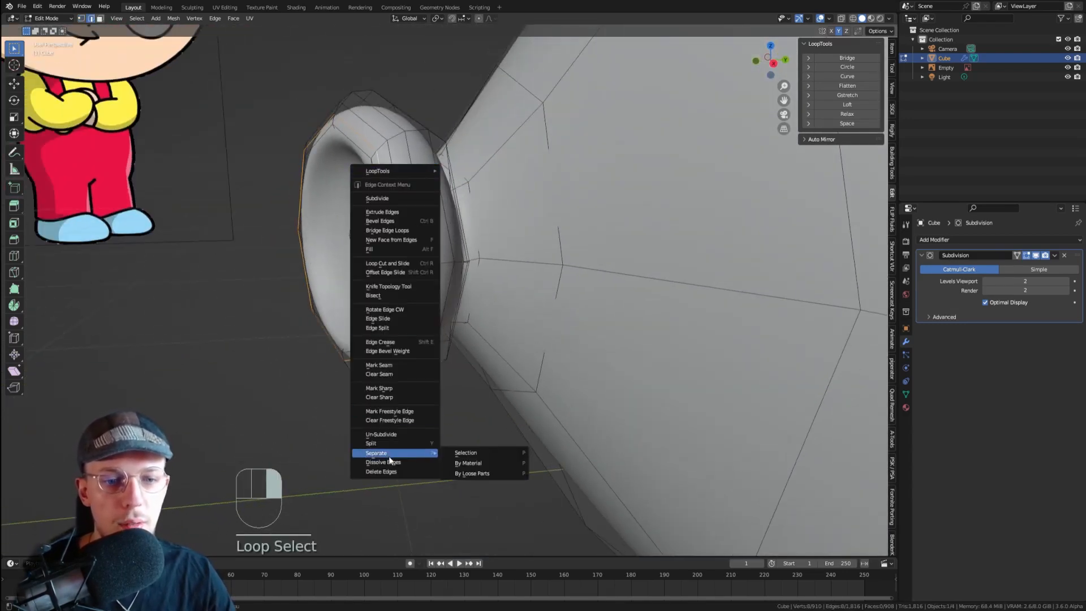
{"action": "left_click", "coordinate": [383, 462]}
- Select an edge loop on the outer band of the same ear and dissolve its edges
{"action": "middle_click_drag", "start_coordinate": [391, 462], "coordinate": [415, 164]}
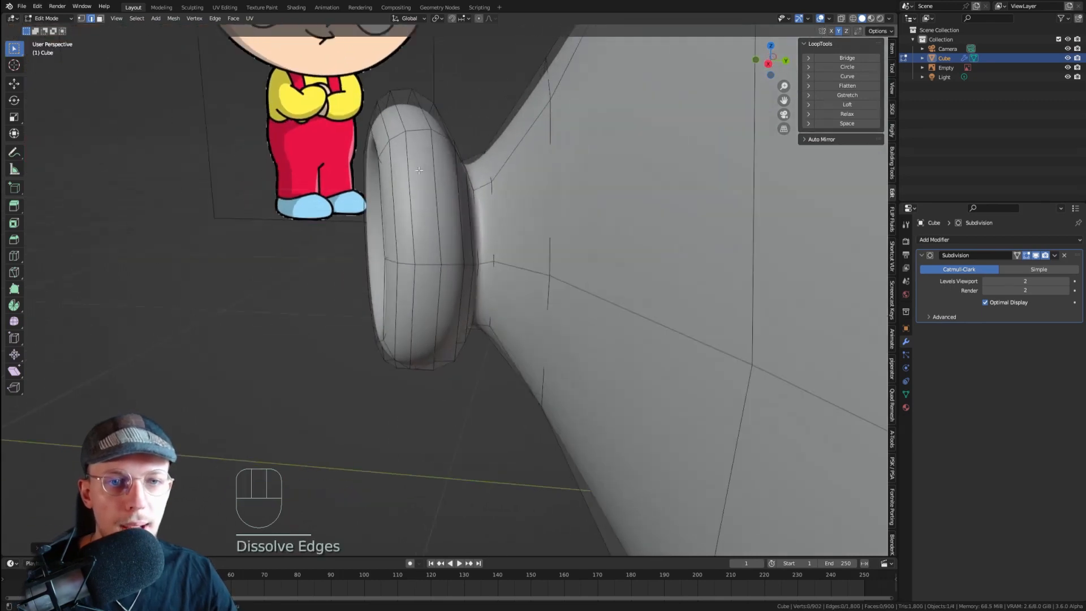
{"action": "left_click", "coordinate": [416, 164], "text": "alt"}
{"action": "right_click", "coordinate": [415, 163]}
{"action": "right_click", "coordinate": [421, 322]}
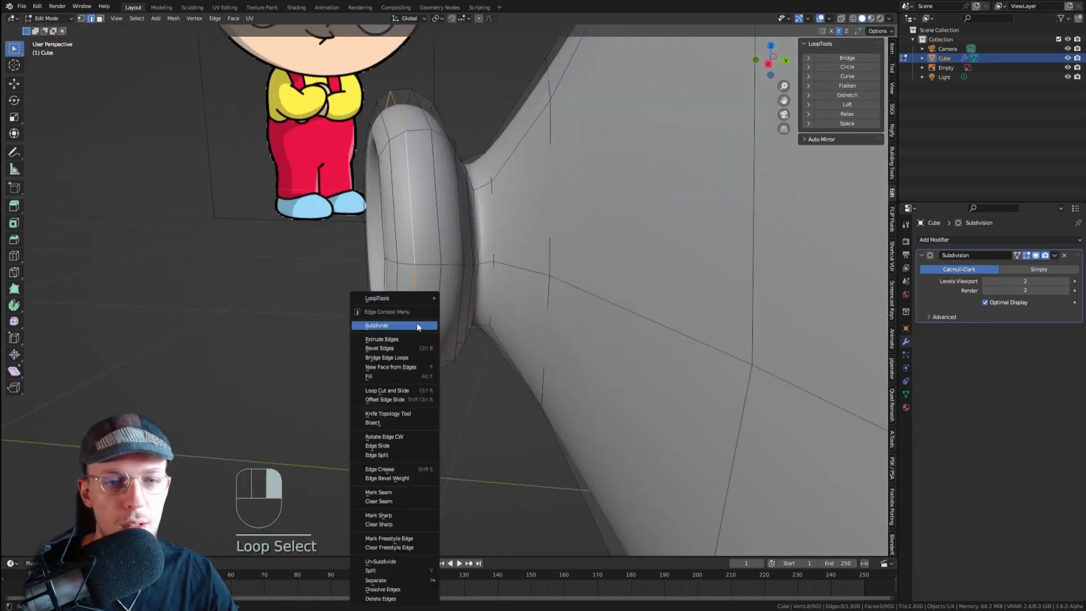
{"action": "left_click", "coordinate": [400, 592]}
- Select the edge loop toward the back of the right ear, near the head, and dissolve its edges
{"action": "middle_click_drag", "start_coordinate": [452, 322], "coordinate": [447, 267]}
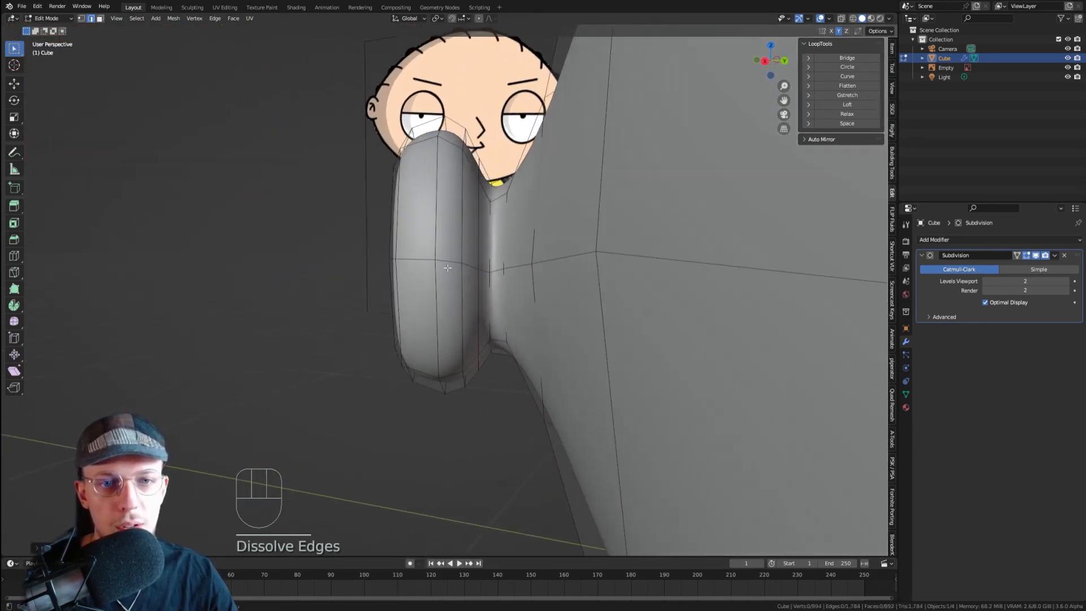
{"action": "left_click", "coordinate": [476, 236], "text": "alt"}
{"action": "right_click", "coordinate": [470, 276]}
{"action": "left_click", "coordinate": [433, 515]}
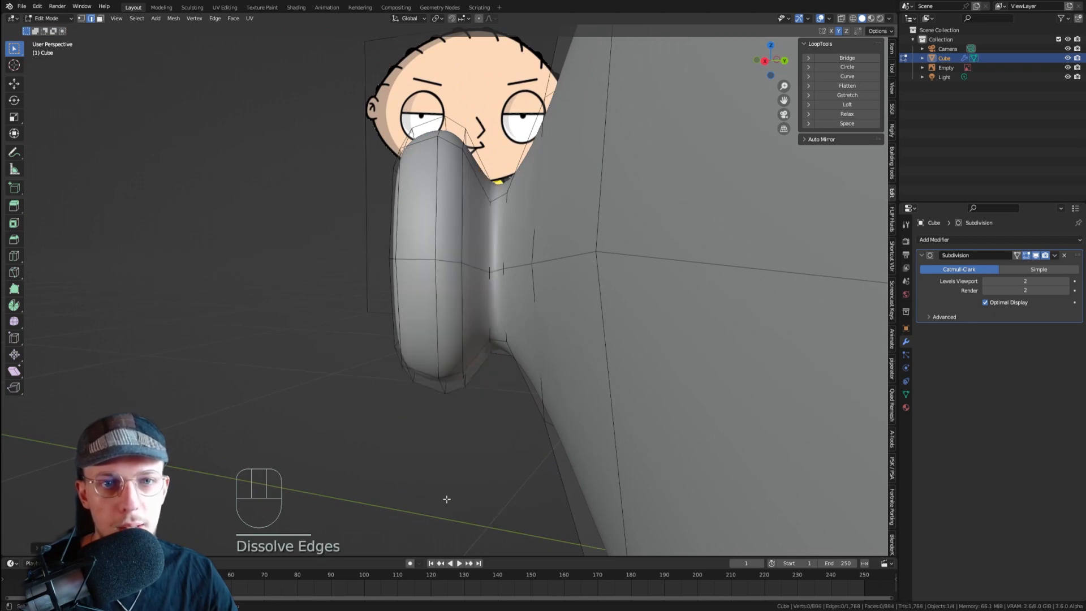
- Try dissolving the remaining middle loop on the right ear's outer band and check the shape in Object Mode
{"action": "left_click", "coordinate": [455, 233]}
{"action": "left_click", "coordinate": [447, 235], "text": "alt"}
{"action": "right_click", "coordinate": [409, 517]}
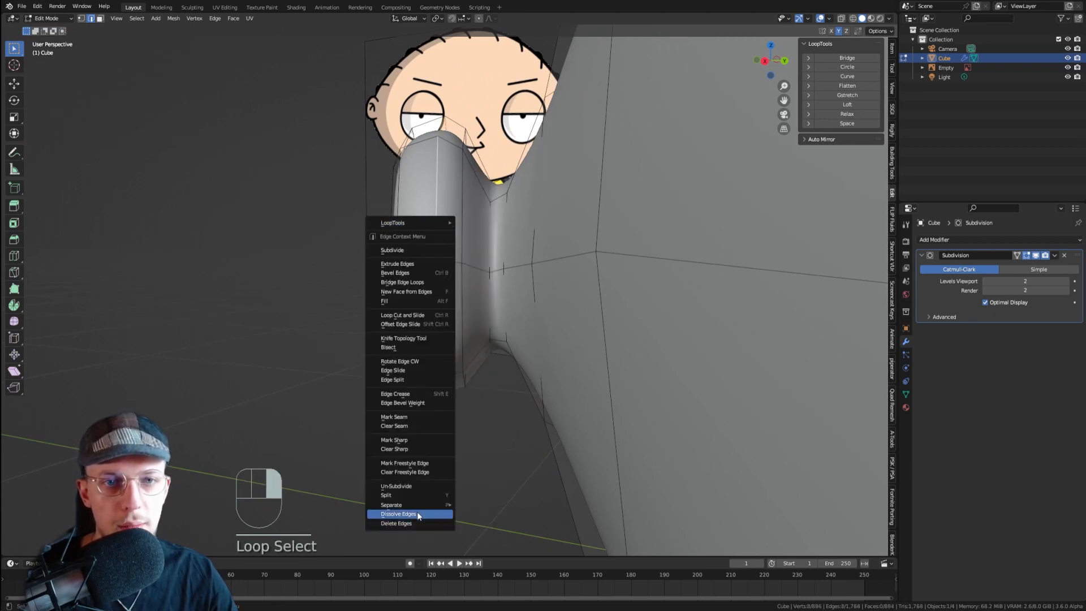
{"action": "left_click", "coordinate": [417, 515]}
{"action": "scroll", "coordinate": [427, 338], "scroll_direction": "down", "scroll_amount": 3}
{"action": "key", "text": "Tab"}
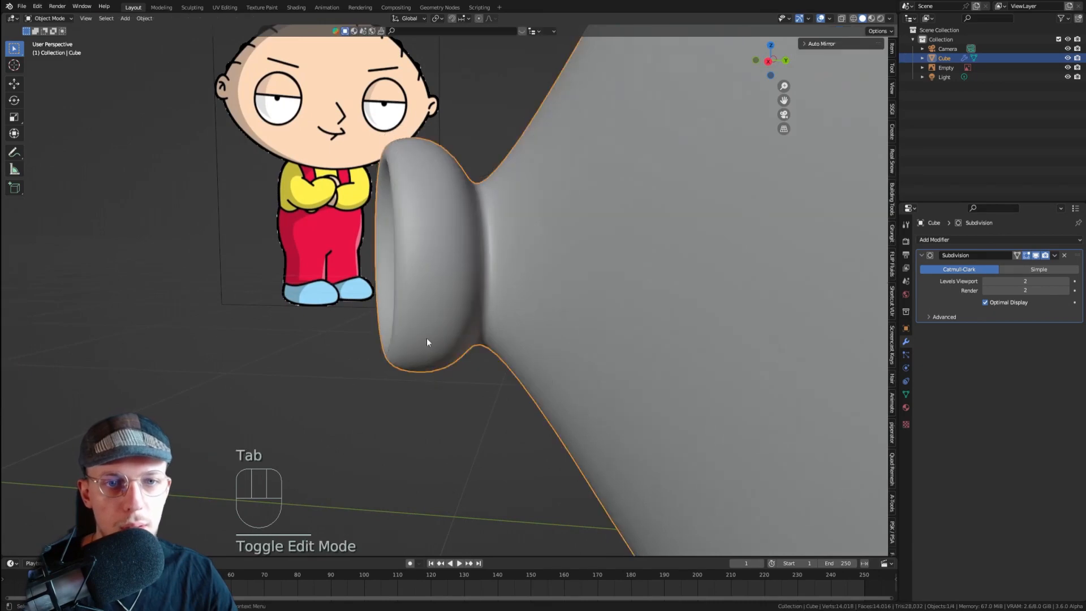
- Undo the dissolve of the right ear's middle edge loop
{"action": "key", "text": "Tab"}
{"action": "key", "text": "ctrl+z"}
{"action": "key", "text": "ctrl+z"}
{"action": "key", "text": "ctrl+z"}
- Check the right ear's shape in Object Mode from the face-on view, and save the file
{"action": "middle_click_drag", "start_coordinate": [427, 338], "coordinate": [490, 331]}
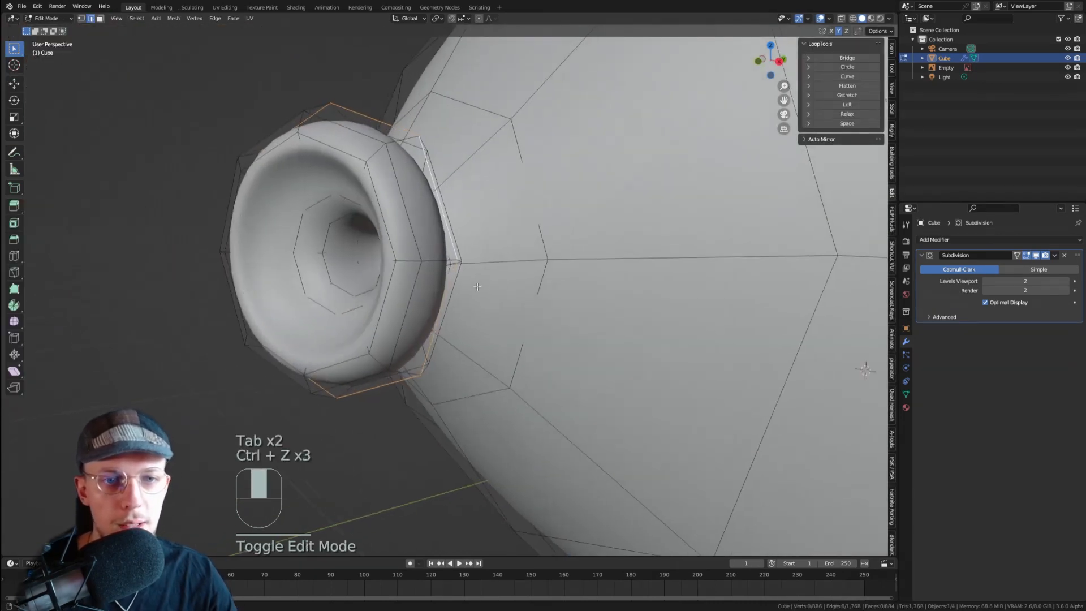
{"action": "scroll", "coordinate": [400, 277], "scroll_direction": "down", "scroll_amount": 1}
{"action": "scroll", "coordinate": [370, 276], "scroll_direction": "up", "scroll_amount": 3}
{"action": "key", "text": "Tab"}
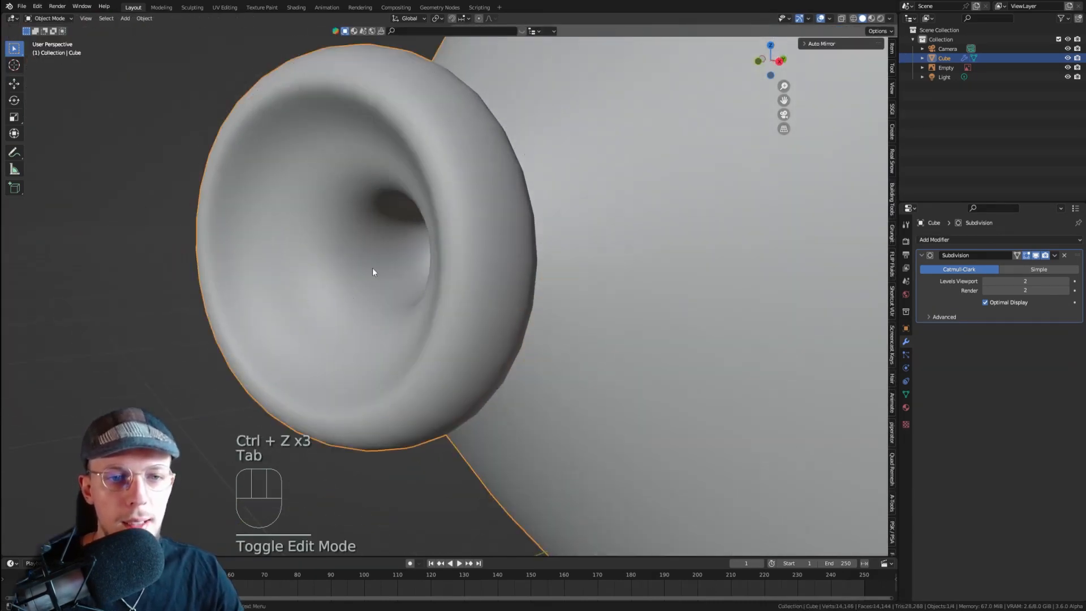
{"action": "scroll", "coordinate": [377, 270], "scroll_direction": "down", "scroll_amount": 8}
{"action": "key", "text": "KP_1"}
{"action": "key", "text": "KP_3"}
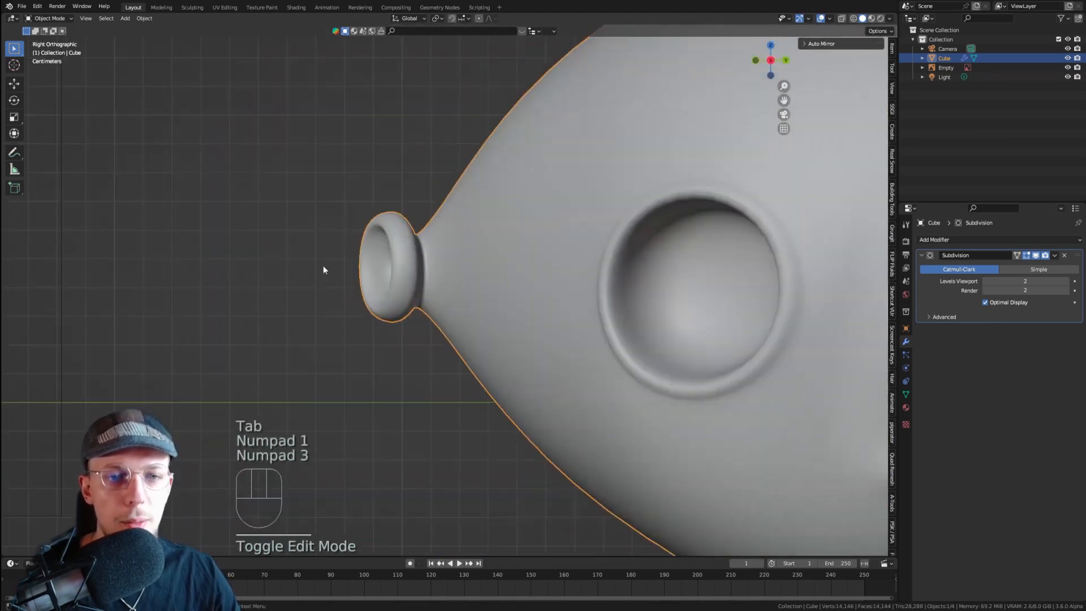
{"action": "key", "text": "ctrl+s"}
- Select the front rim loop around the opening of the character's left ear and dissolve its edges
{"action": "key", "text": "Tab"}
{"action": "left_click", "coordinate": [350, 228]}
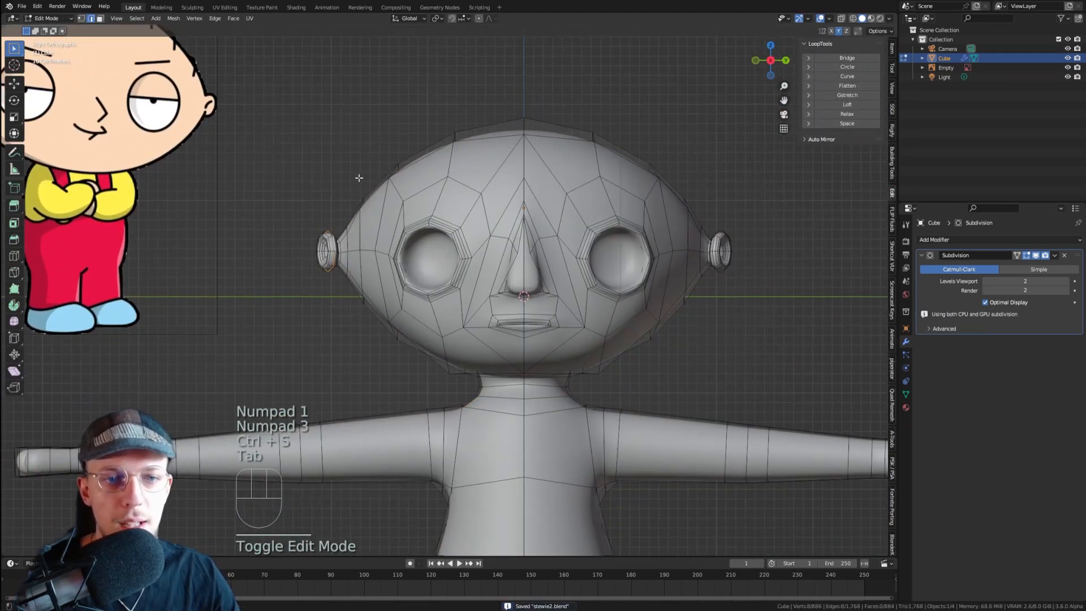
{"action": "middle_click_drag", "start_coordinate": [681, 193], "coordinate": [518, 153], "text": "shift"}
{"action": "scroll", "coordinate": [560, 211], "scroll_direction": "up", "scroll_amount": 6}
{"action": "scroll", "coordinate": [555, 193], "scroll_direction": "up", "scroll_amount": 3}
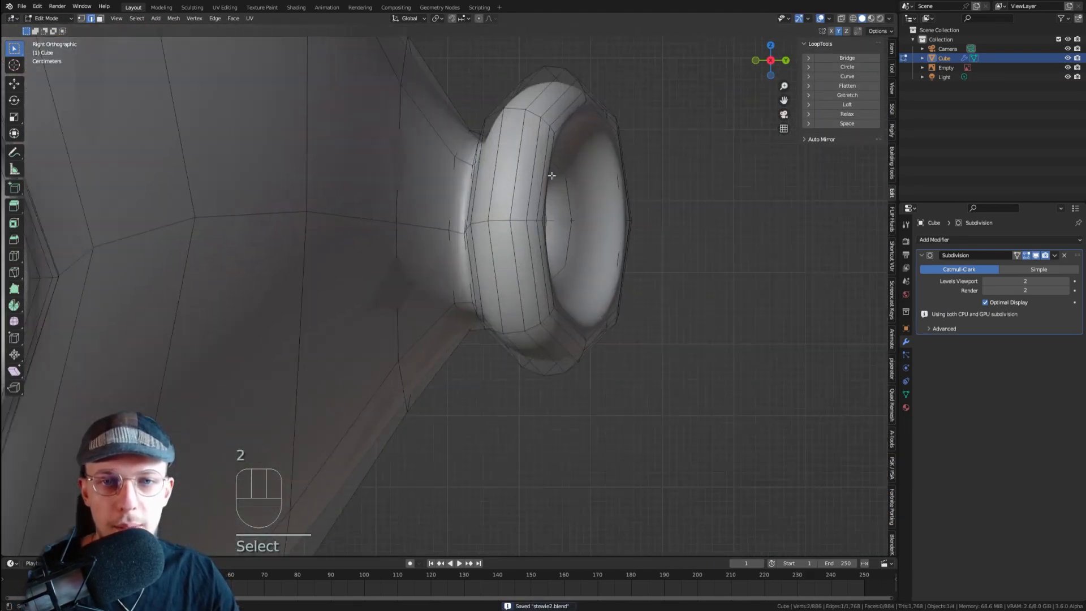
{"action": "left_click", "coordinate": [543, 177], "text": "alt"}
{"action": "right_click", "coordinate": [541, 177]}
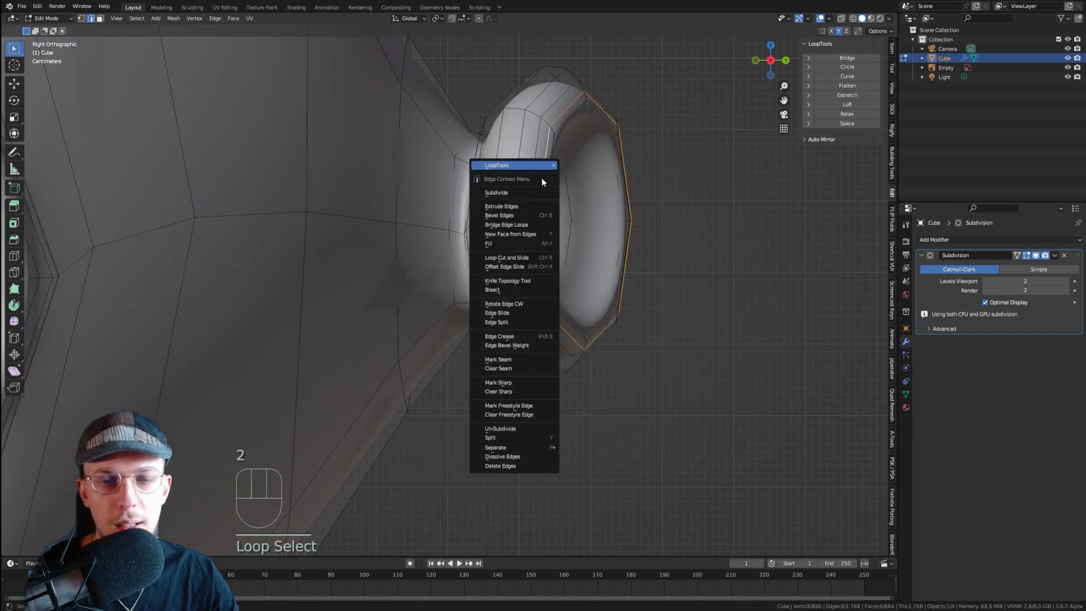
{"action": "left_click", "coordinate": [509, 457]}
- Select an edge loop on the outer band of the left ear and dissolve its edges
{"action": "middle_click_drag", "start_coordinate": [526, 419], "coordinate": [527, 174]}
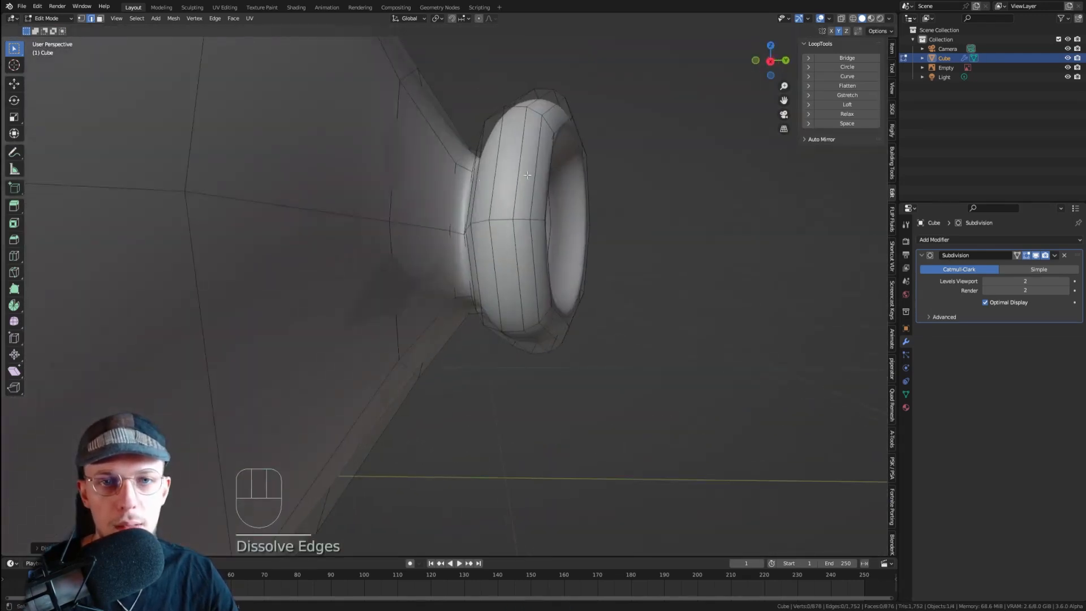
{"action": "left_click", "coordinate": [527, 175], "text": "alt"}
{"action": "right_click", "coordinate": [535, 172]}
{"action": "left_click", "coordinate": [497, 431]}
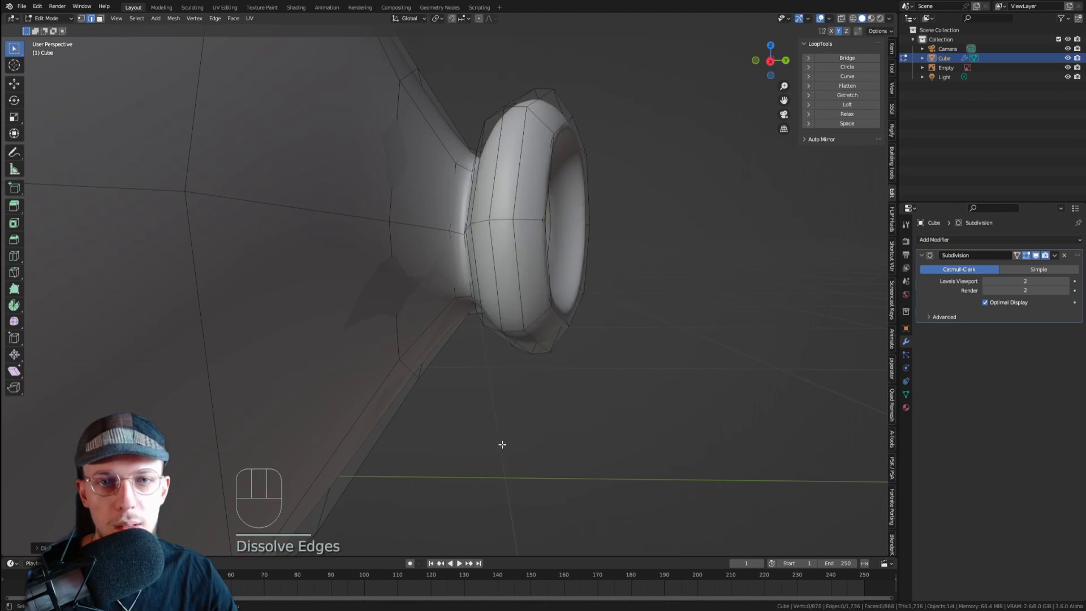
- Try dissolving the left ear's edge loop on the side nearest the head, and undo it
{"action": "scroll", "coordinate": [499, 423], "scroll_direction": "down", "scroll_amount": 5}
{"action": "middle_click_drag", "start_coordinate": [499, 423], "coordinate": [721, 348], "text": "shift"}
{"action": "scroll", "coordinate": [677, 320], "scroll_direction": "down", "scroll_amount": 6}
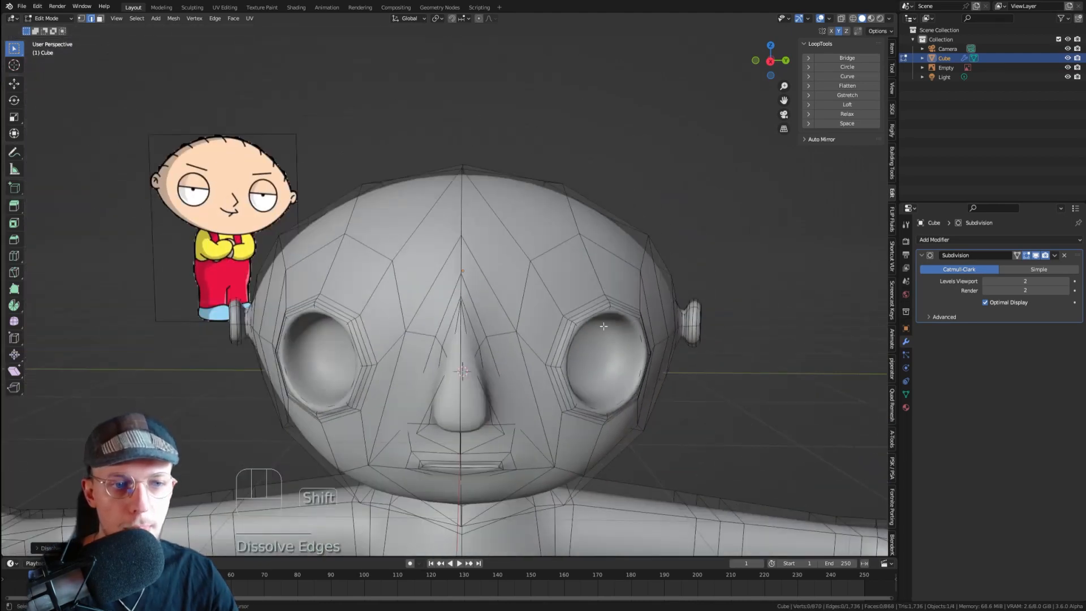
{"action": "middle_click_drag", "start_coordinate": [677, 320], "coordinate": [677, 315], "text": "shift"}
{"action": "scroll", "coordinate": [696, 315], "scroll_direction": "up", "scroll_amount": 5}
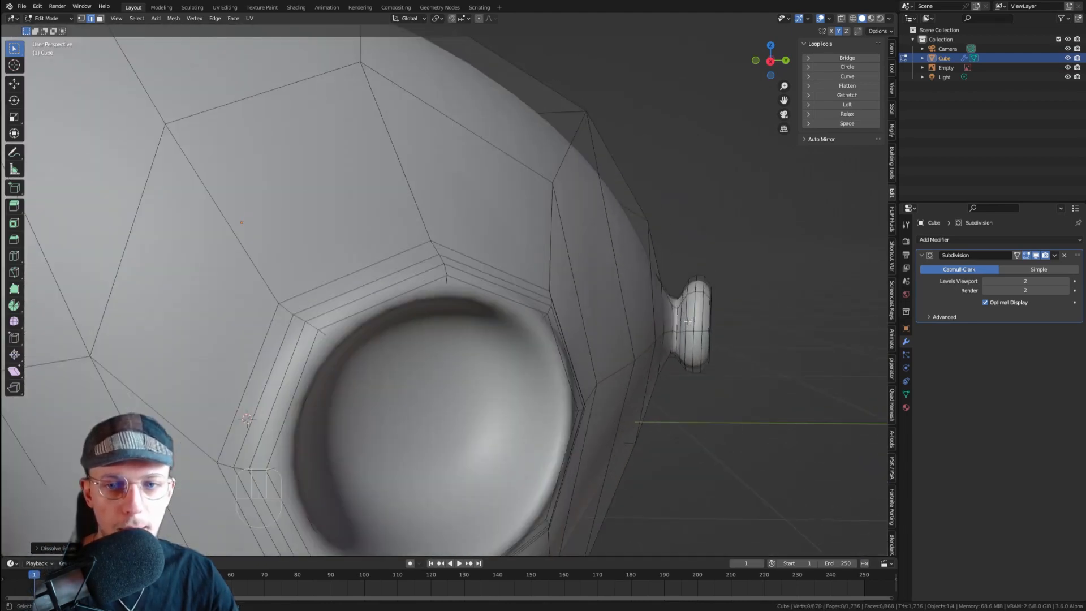
{"action": "left_click", "coordinate": [688, 321], "text": "alt"}
{"action": "scroll", "coordinate": [688, 321], "scroll_direction": "down", "scroll_amount": 5}
{"action": "scroll", "coordinate": [689, 320], "scroll_direction": "up", "scroll_amount": 5}
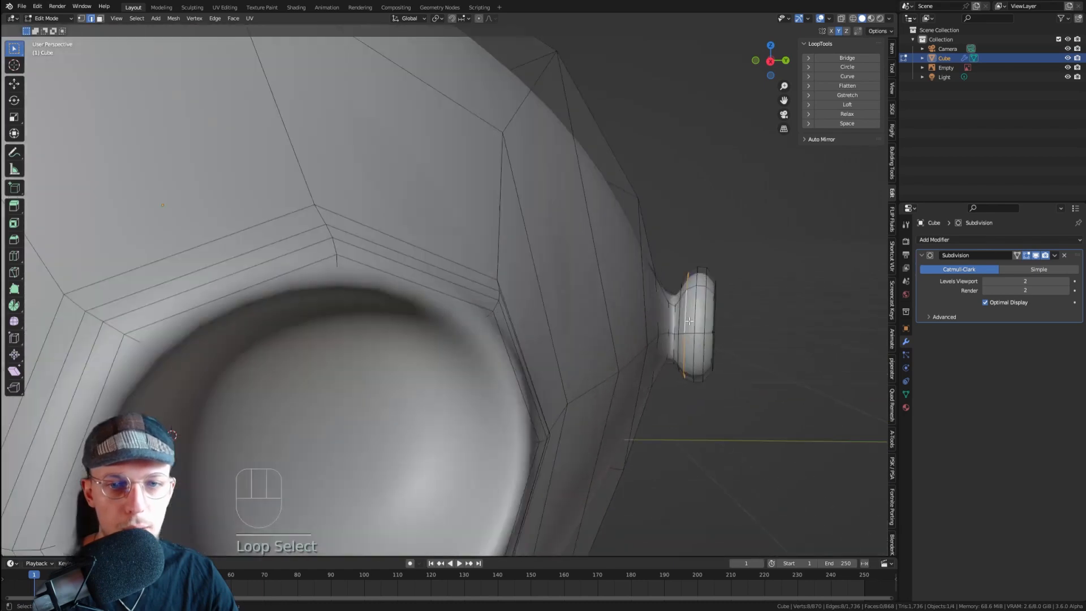
{"action": "right_click", "coordinate": [683, 460]}
{"action": "left_click", "coordinate": [677, 589]}
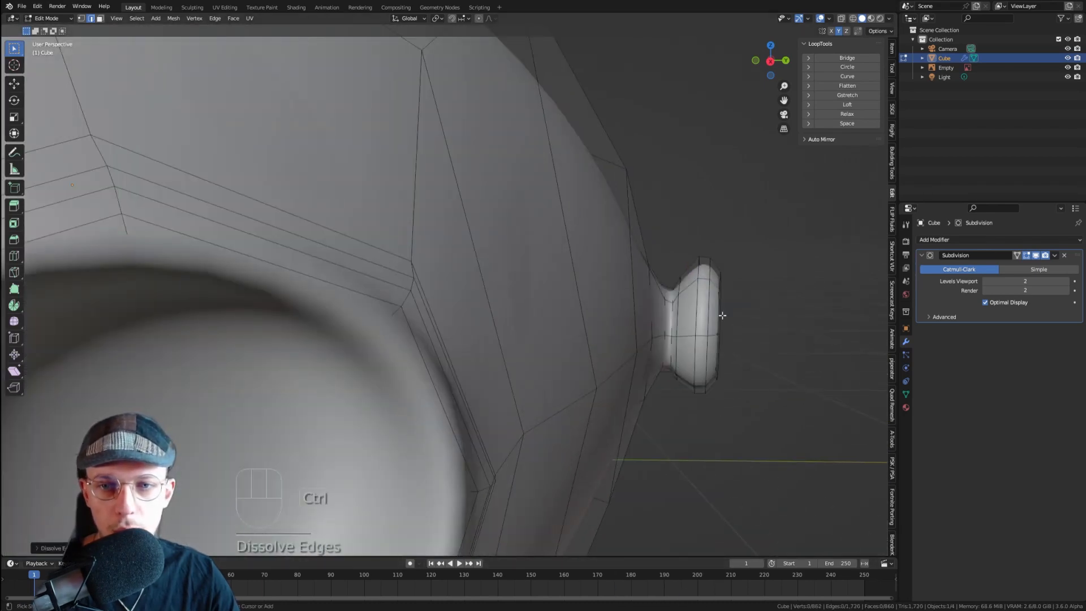
{"action": "key", "text": "ctrl+z"}
- Dissolve the neighbouring edge loop on the left ear's outer band instead
{"action": "right_click", "coordinate": [668, 563]}
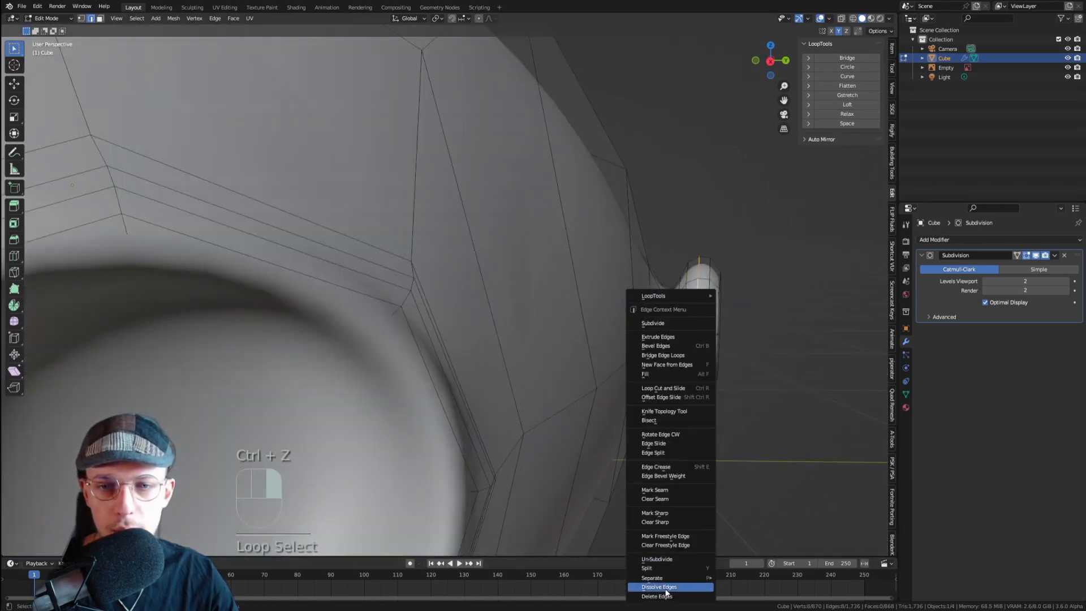
{"action": "left_click", "coordinate": [658, 587]}
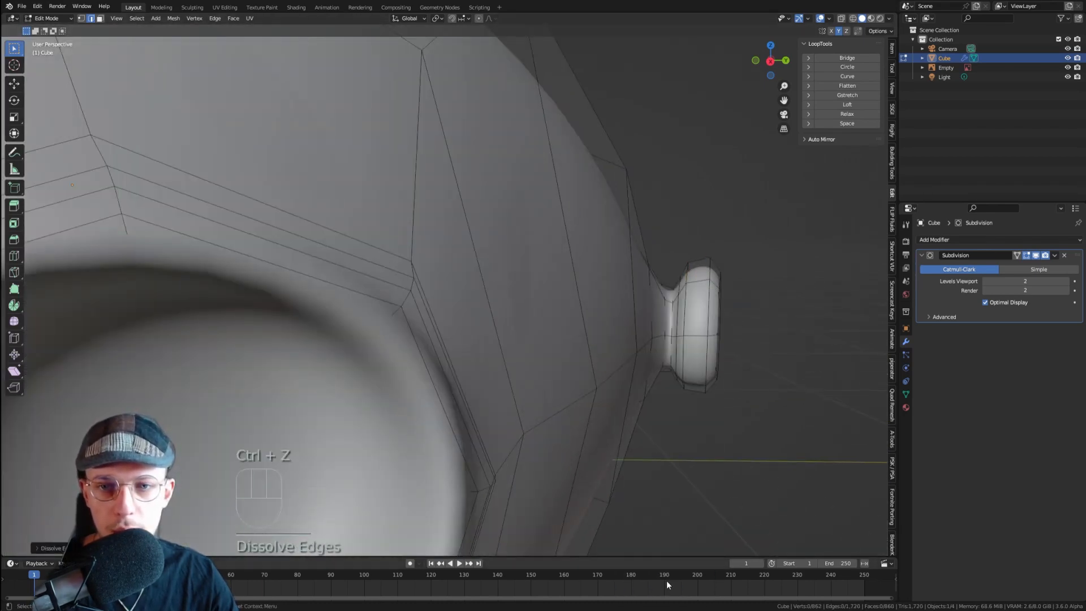
- Select the edge loop on the head side of the left ear's outer band and edge-slide it by about 0.3
{"action": "key", "text": "Tab"}
{"action": "scroll", "coordinate": [690, 372], "scroll_direction": "down", "scroll_amount": 5}
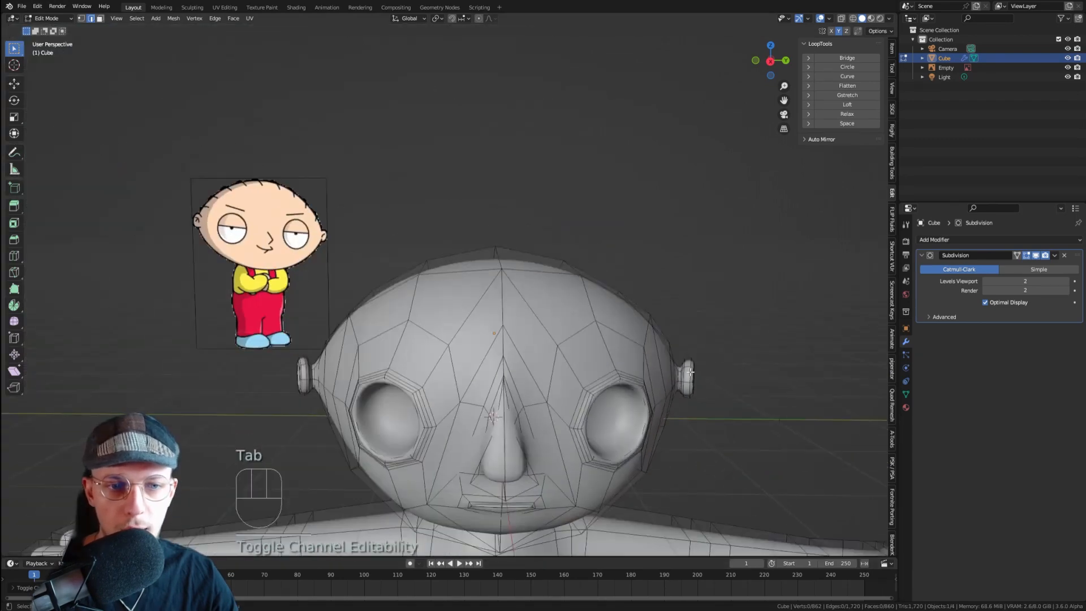
{"action": "scroll", "coordinate": [690, 372], "scroll_direction": "up", "scroll_amount": 5}
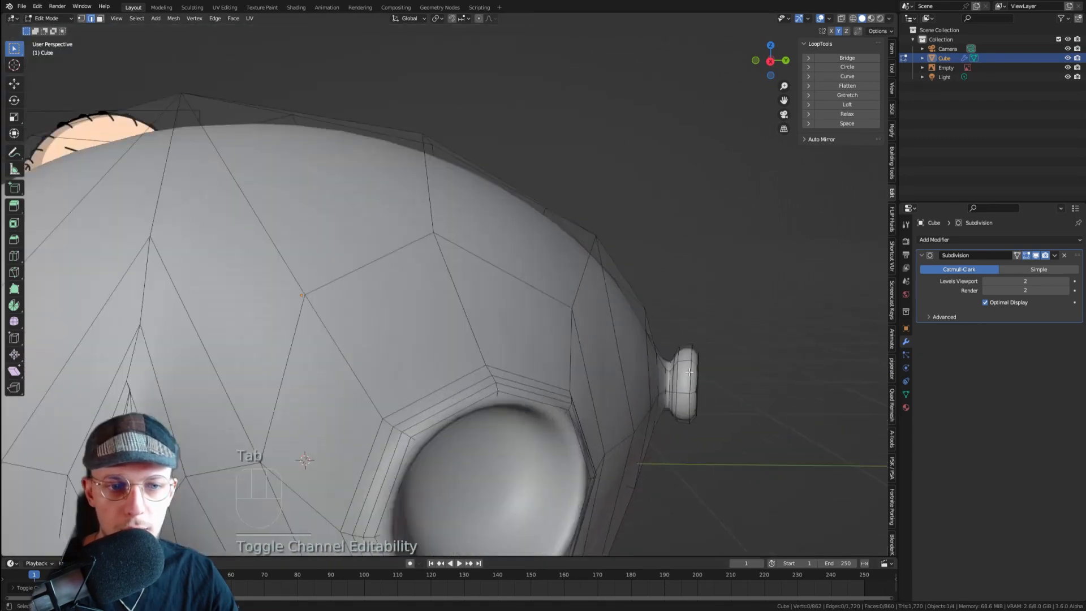
{"action": "left_click", "coordinate": [683, 379], "text": "alt"}
{"action": "key", "text": "g"}
{"action": "key", "text": "g"}
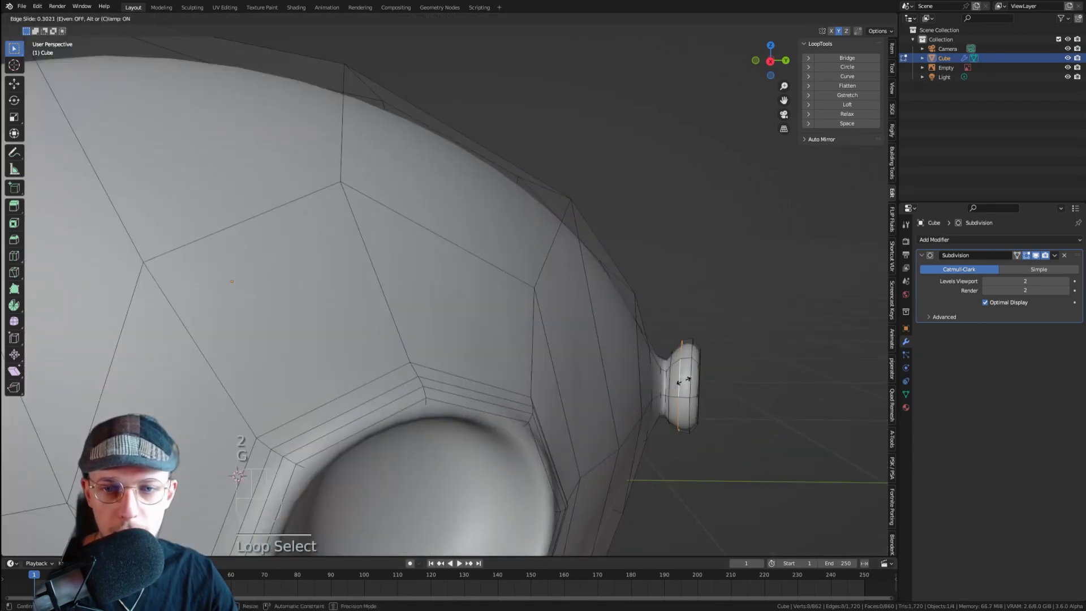
{"action": "left_click", "coordinate": [682, 380]}
- Return to Object Mode, deselect the character mesh in the right orthographic view, and save the file
{"action": "key", "text": "Tab"}
{"action": "key", "text": "KP_1"}
{"action": "key", "text": "KP_3"}
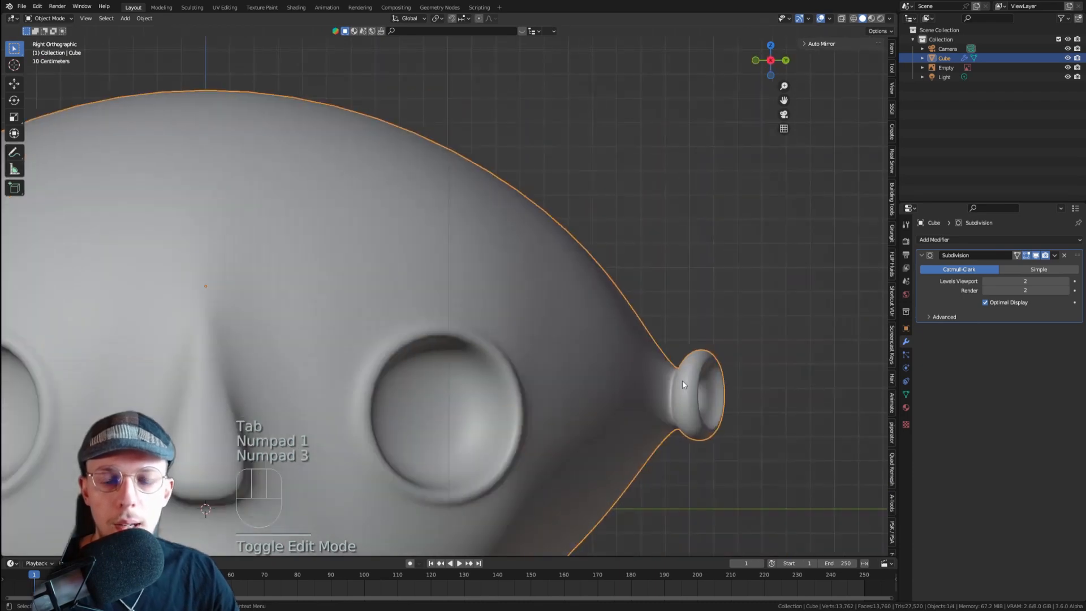
{"action": "scroll", "coordinate": [725, 367], "scroll_direction": "down", "scroll_amount": 5}
{"action": "left_click", "coordinate": [717, 339]}
{"action": "key", "text": "ctrl+s"}
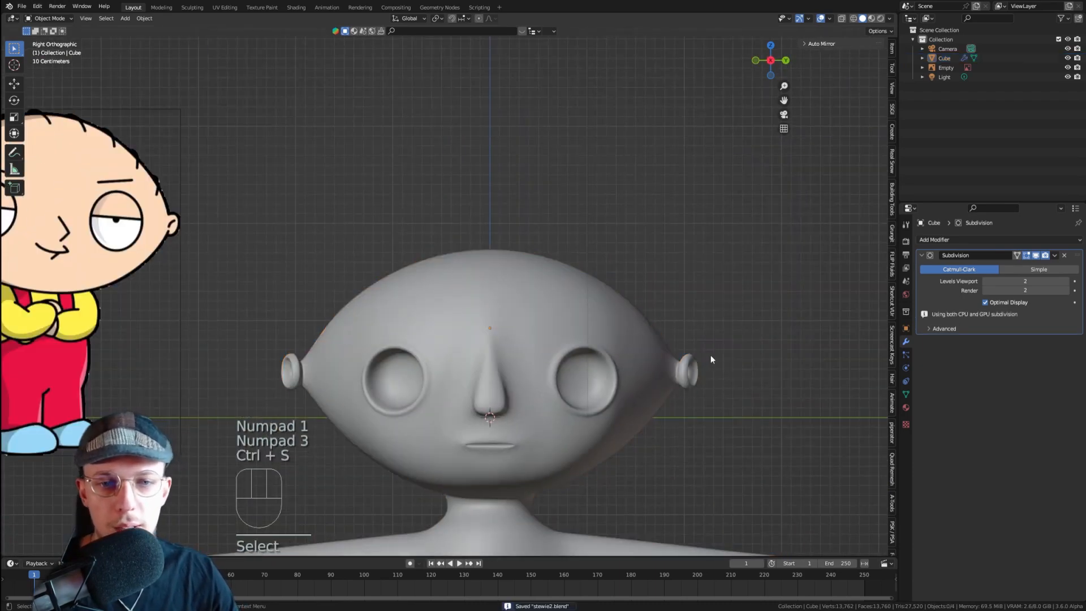
{"action": "key", "text": "Tab"}
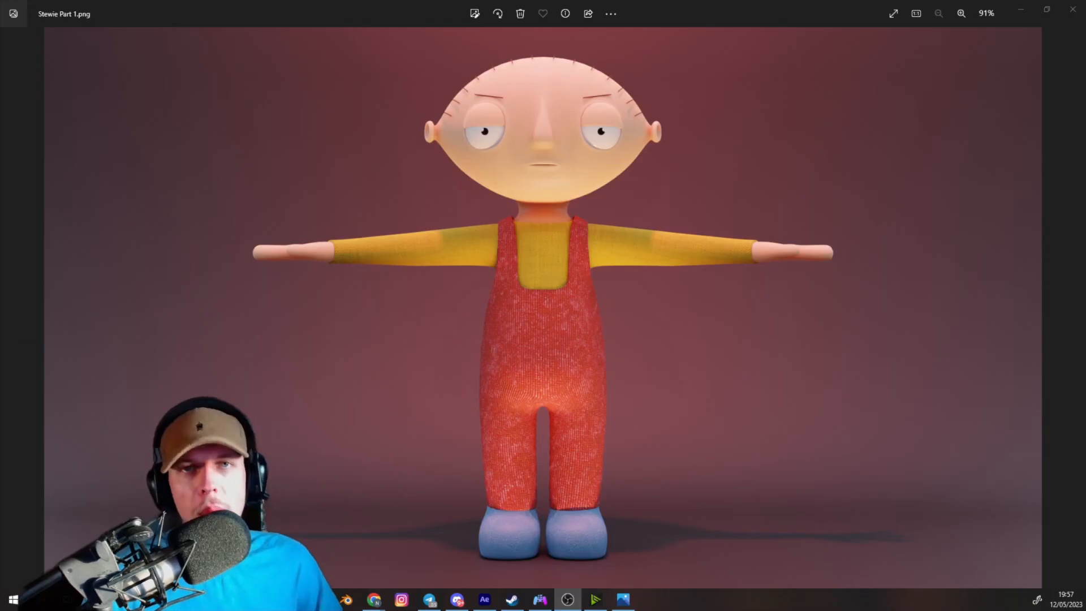